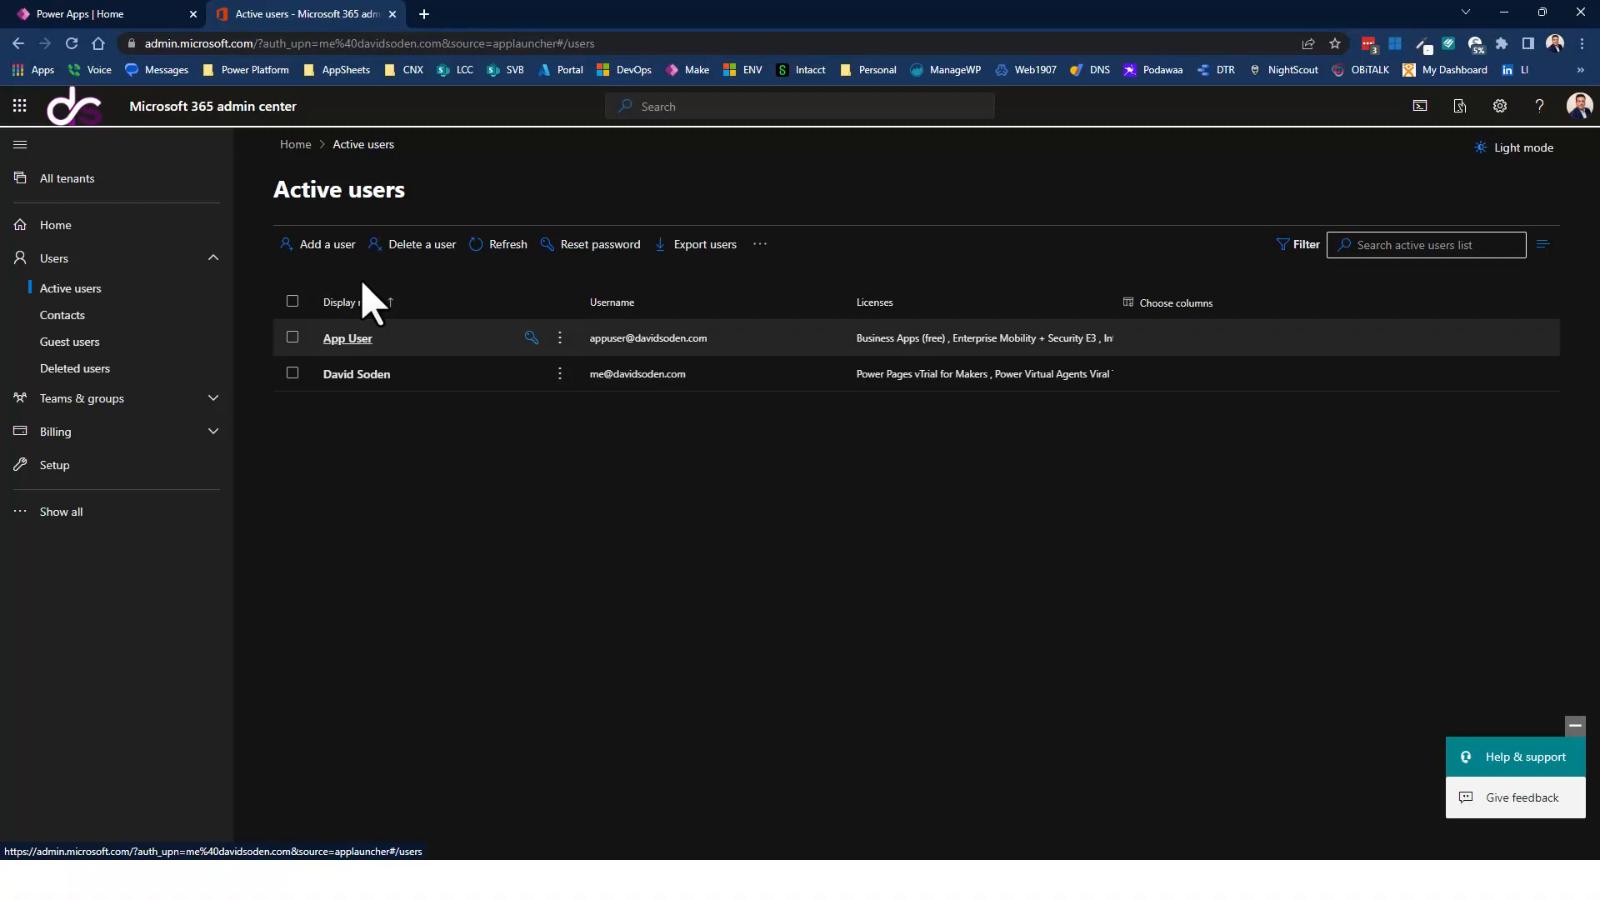
Start a new user with first name ServiceDemo, last name Account, and display name ServiceDemo Account.
{"action": "left_click", "coordinate": [318, 243]}
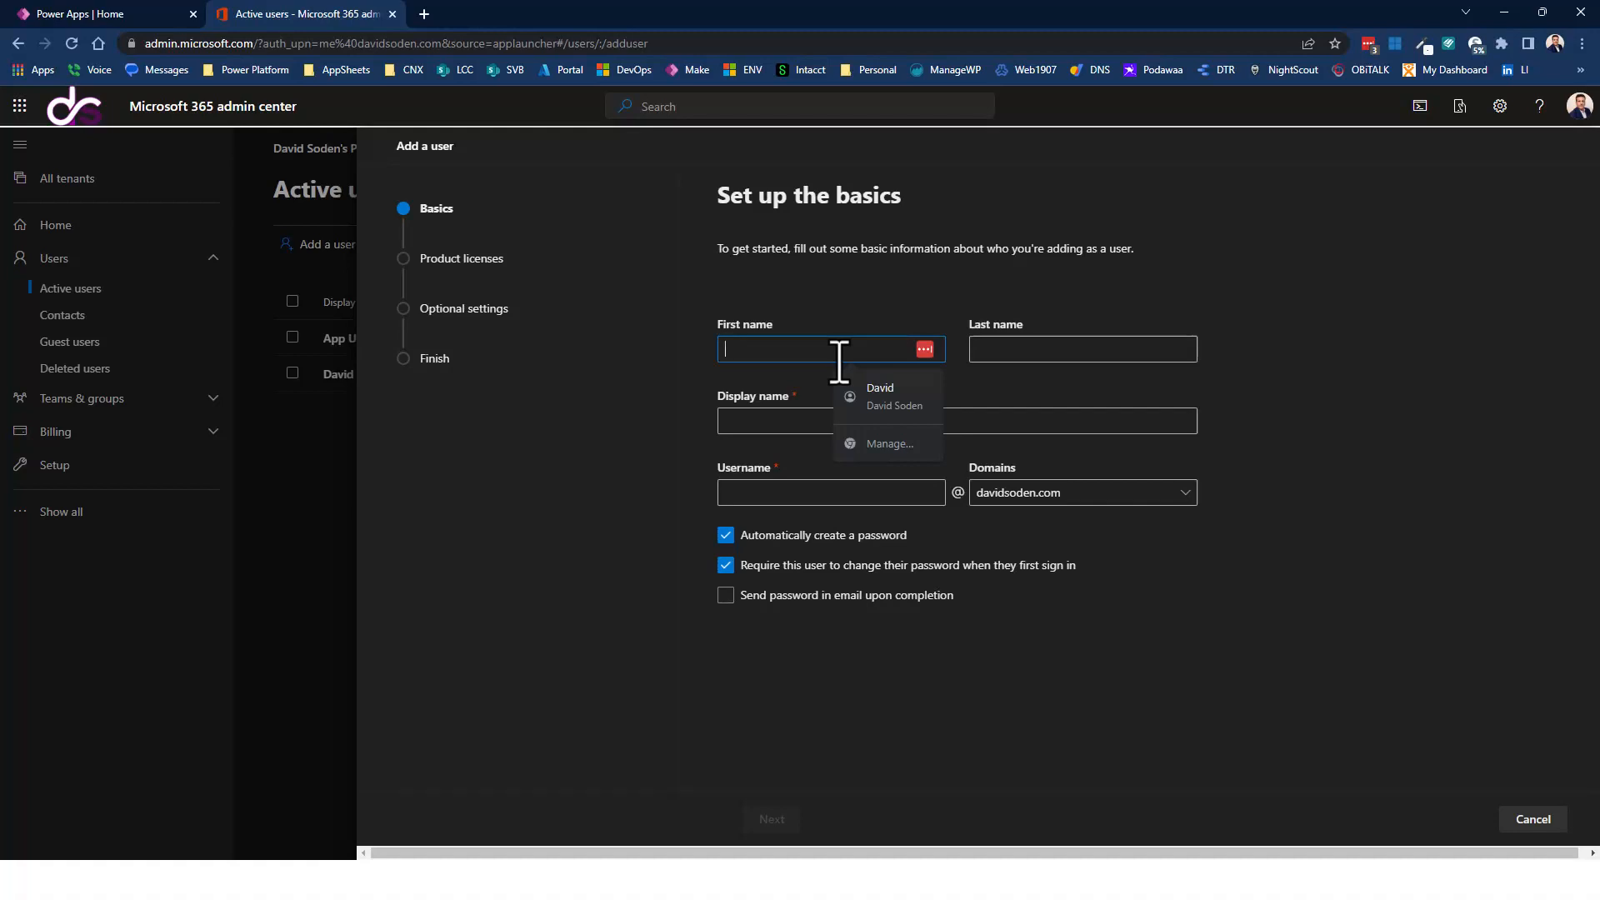
{"action": "type", "text": "Servi"}
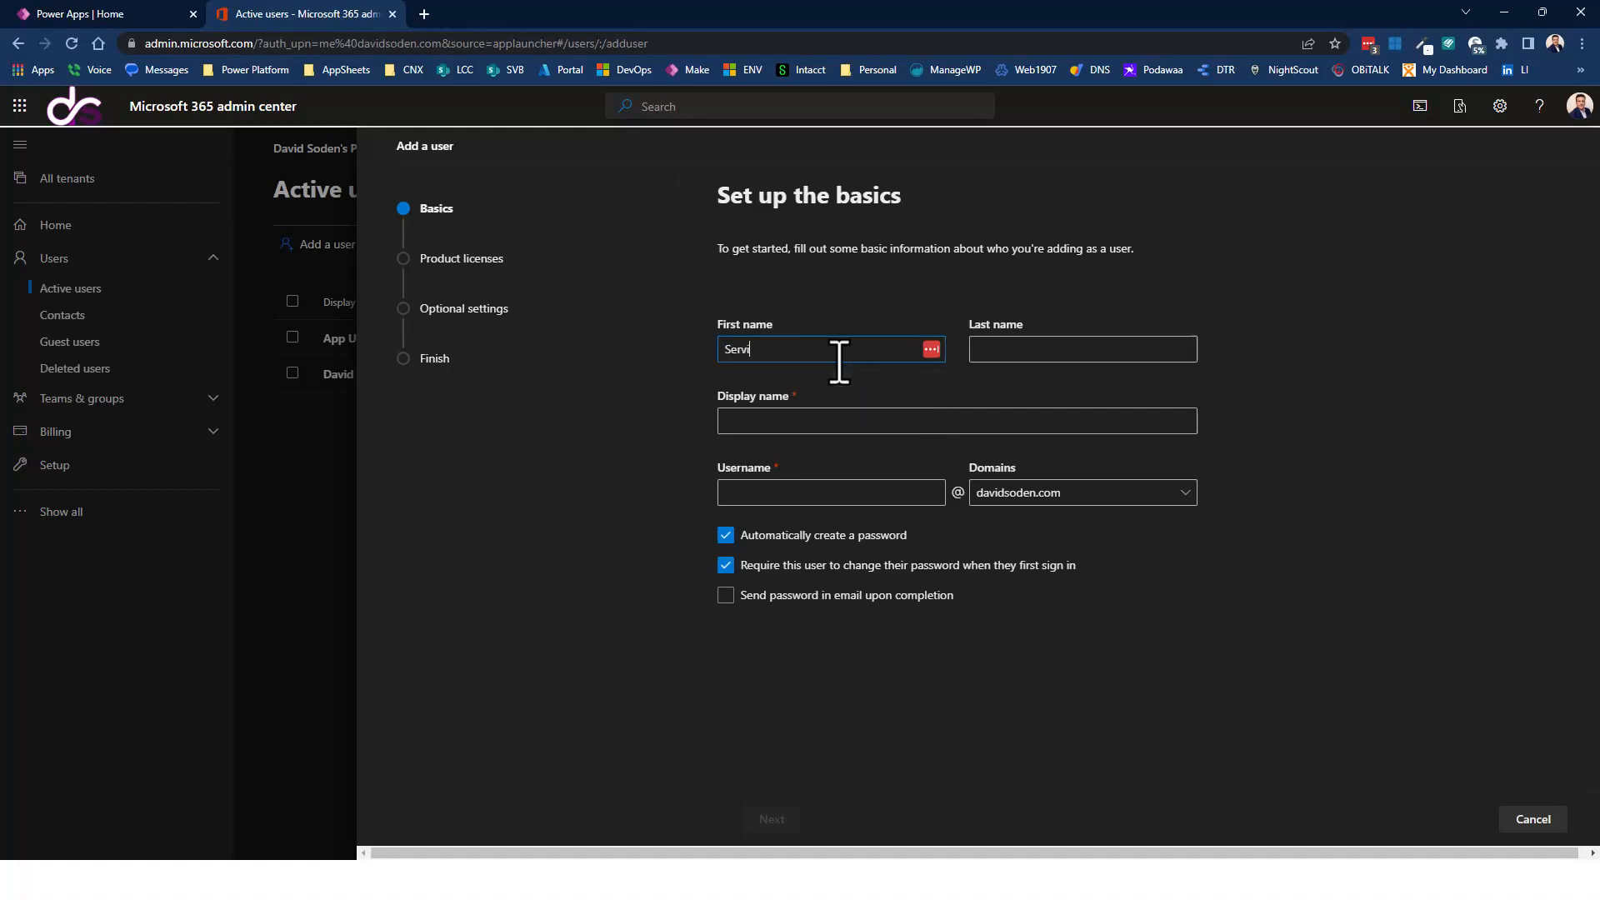
{"action": "type", "text": "ceDemo"}
{"action": "key", "text": "Tab"}
{"action": "key", "text": "Tab"}
{"action": "key", "text": "shift+Tab"}
{"action": "key", "text": "shift+Tab"}
{"action": "type", "text": "A"}
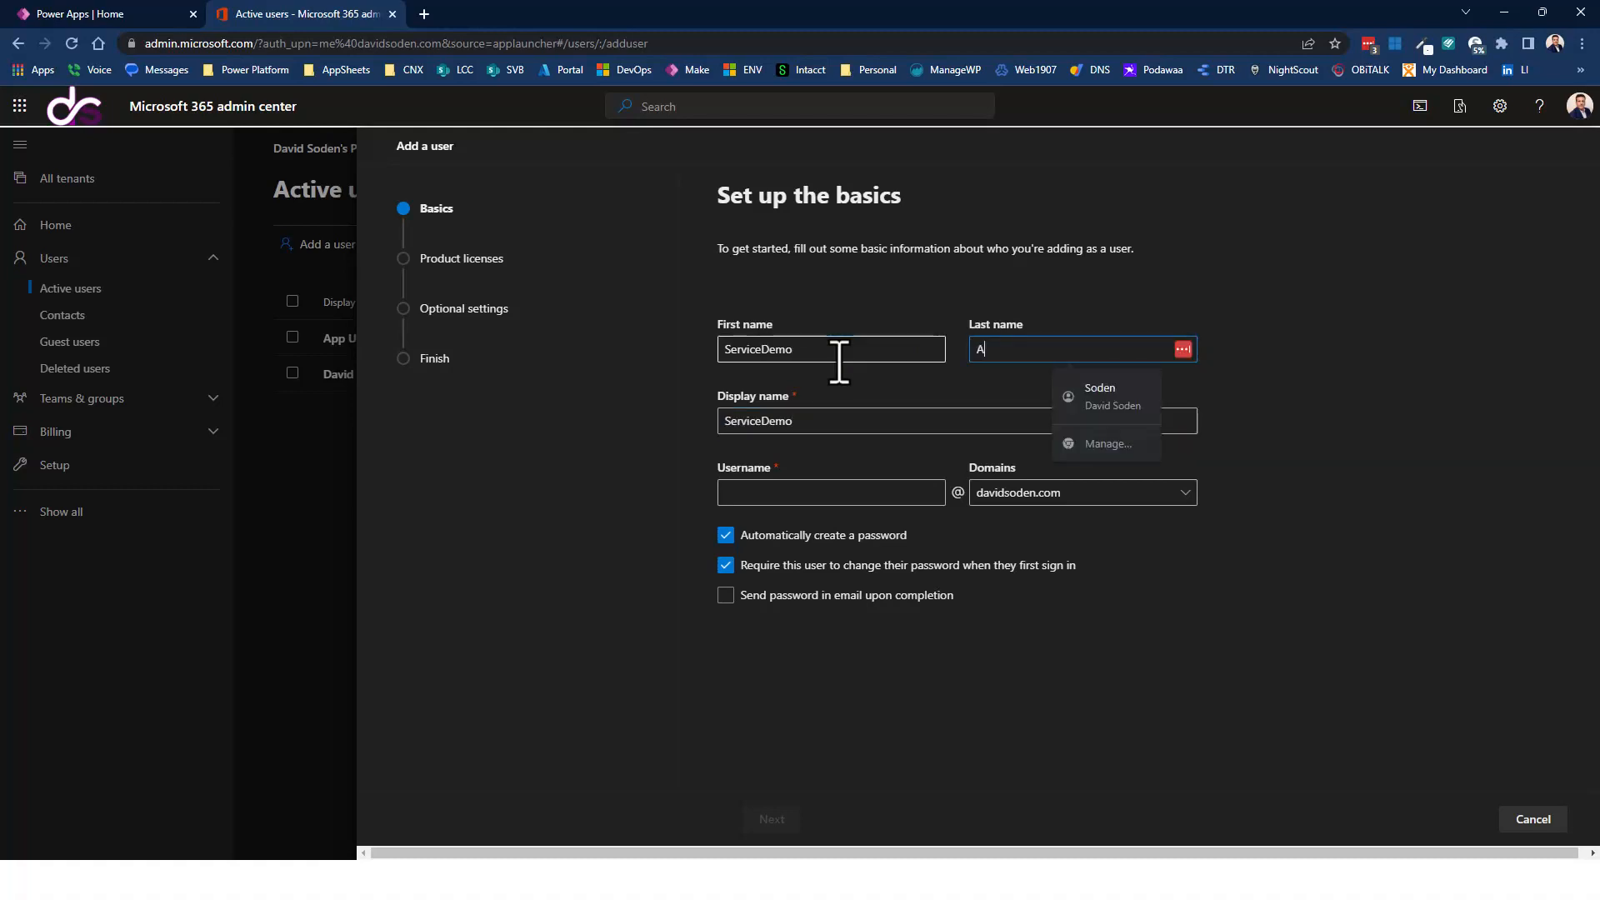
{"action": "type", "text": "ccount"}
{"action": "left_click", "coordinate": [821, 421]}
Begin the username with _svc_MPNID.
{"action": "left_click", "coordinate": [781, 492]}
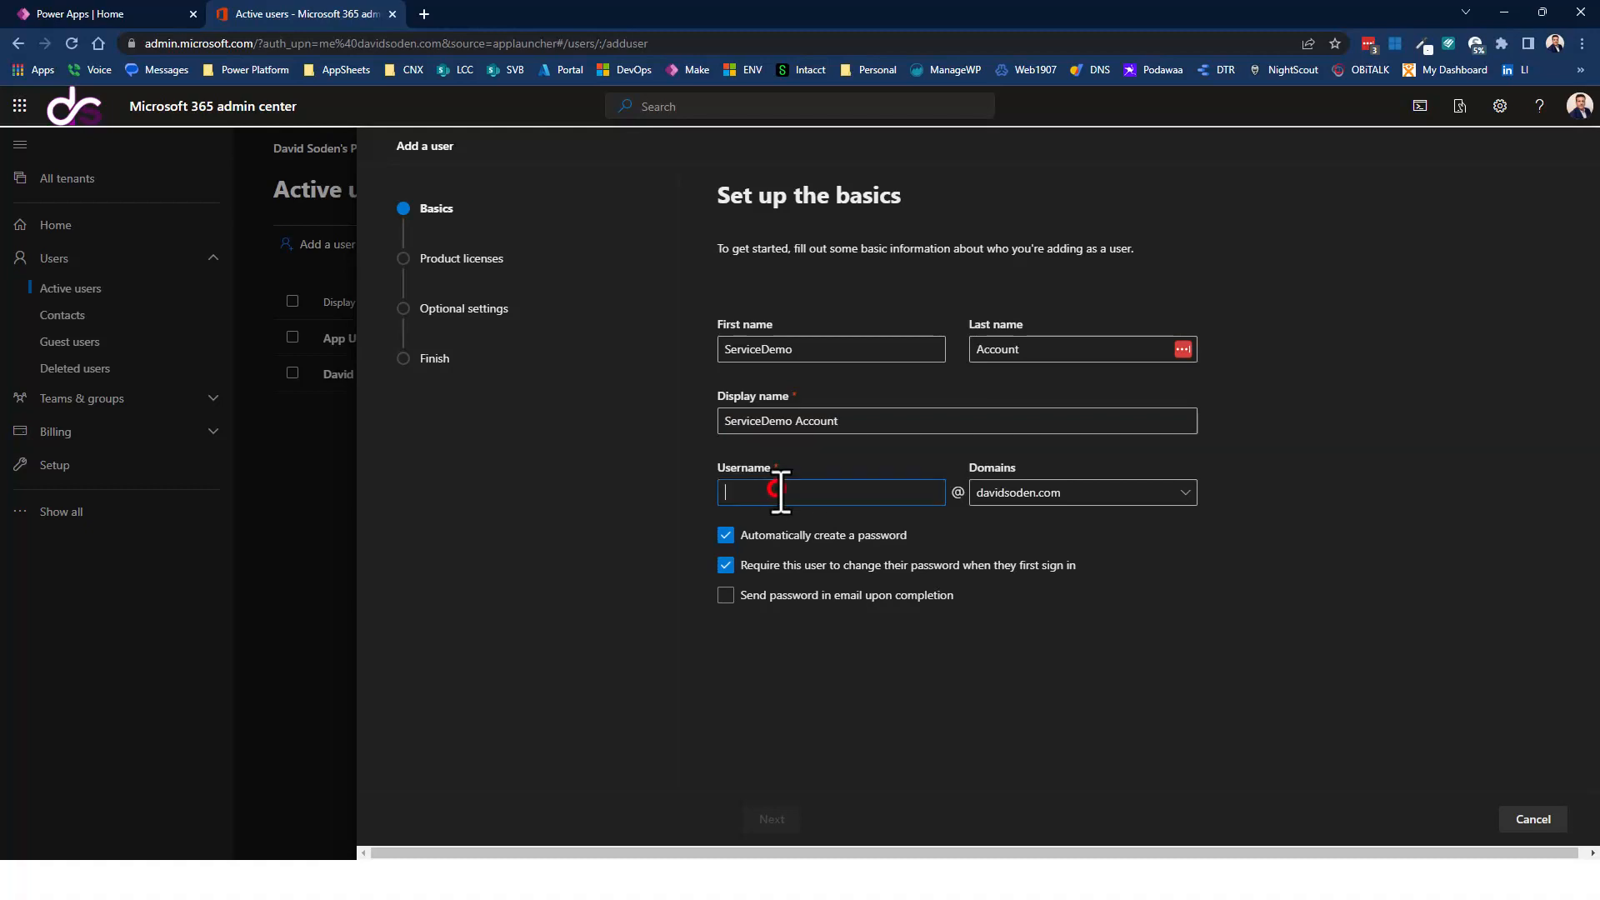
{"action": "type", "text": "SD"}
{"action": "key", "text": "BackSpace"}
{"action": "key", "text": "BackSpace"}
{"action": "type", "text": "_"}
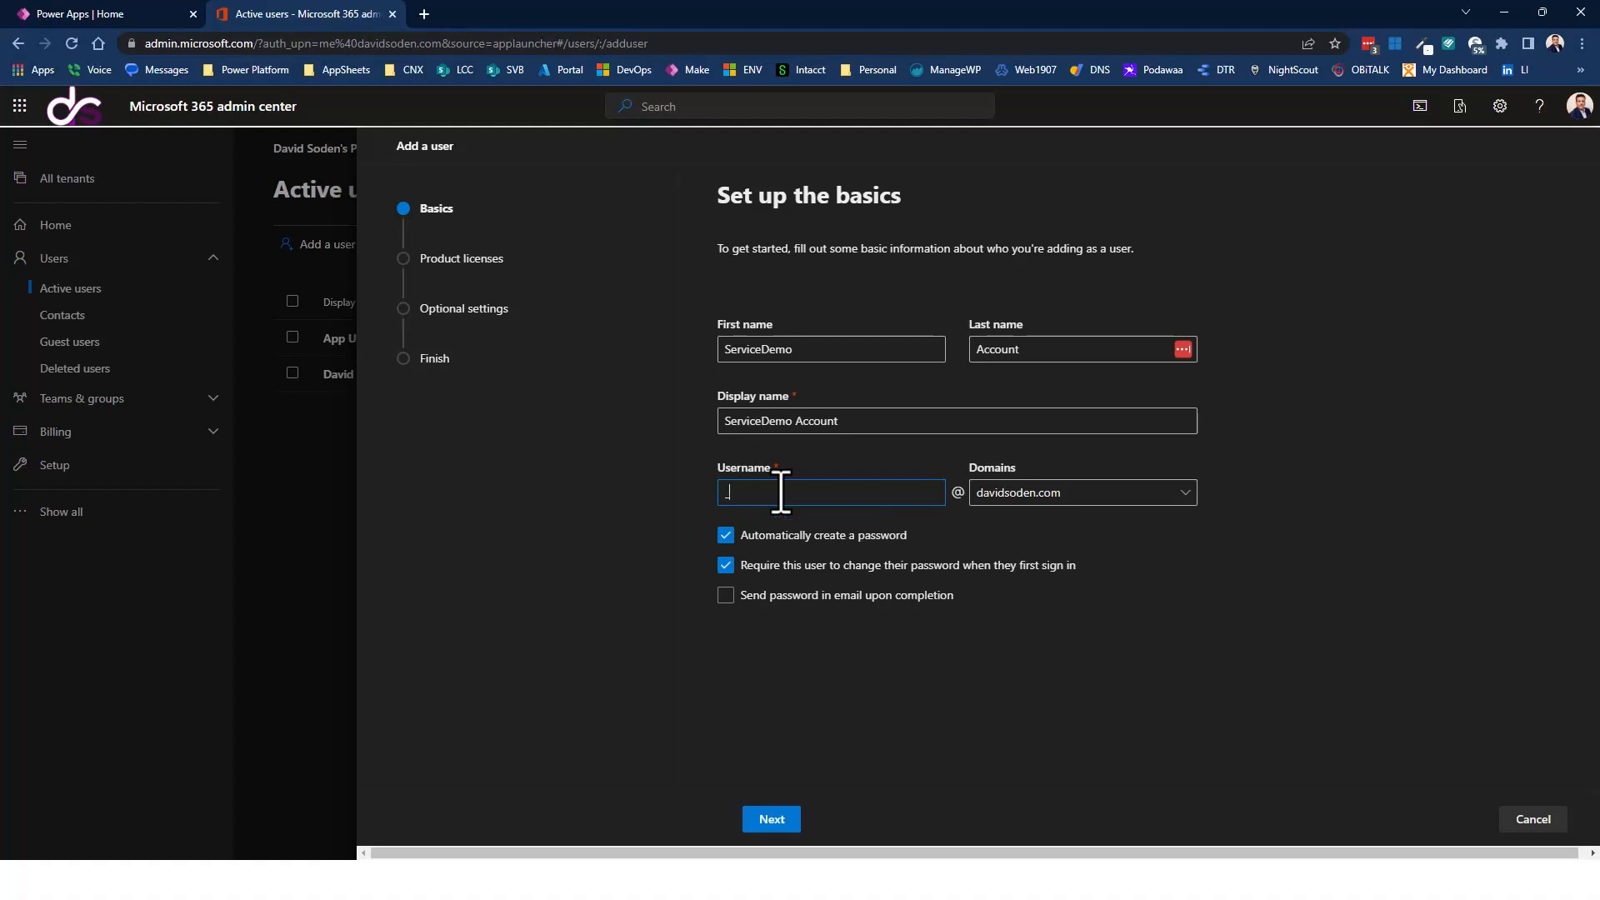
{"action": "type", "text": "svs"}
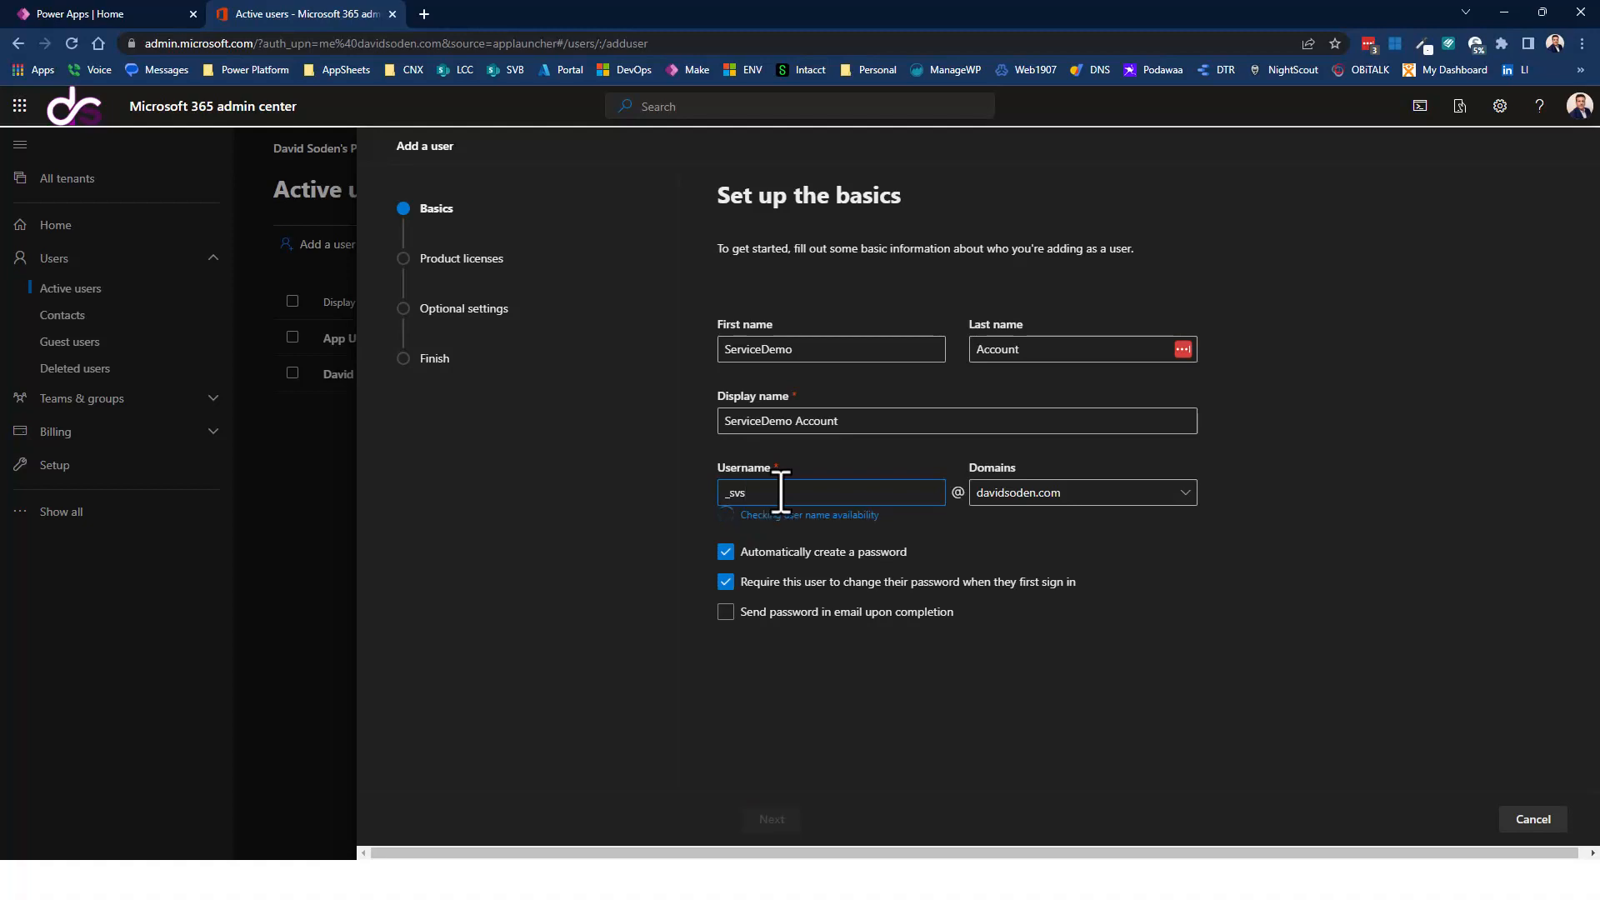
{"action": "key", "text": "BackSpace"}
{"action": "type", "text": "c_"}
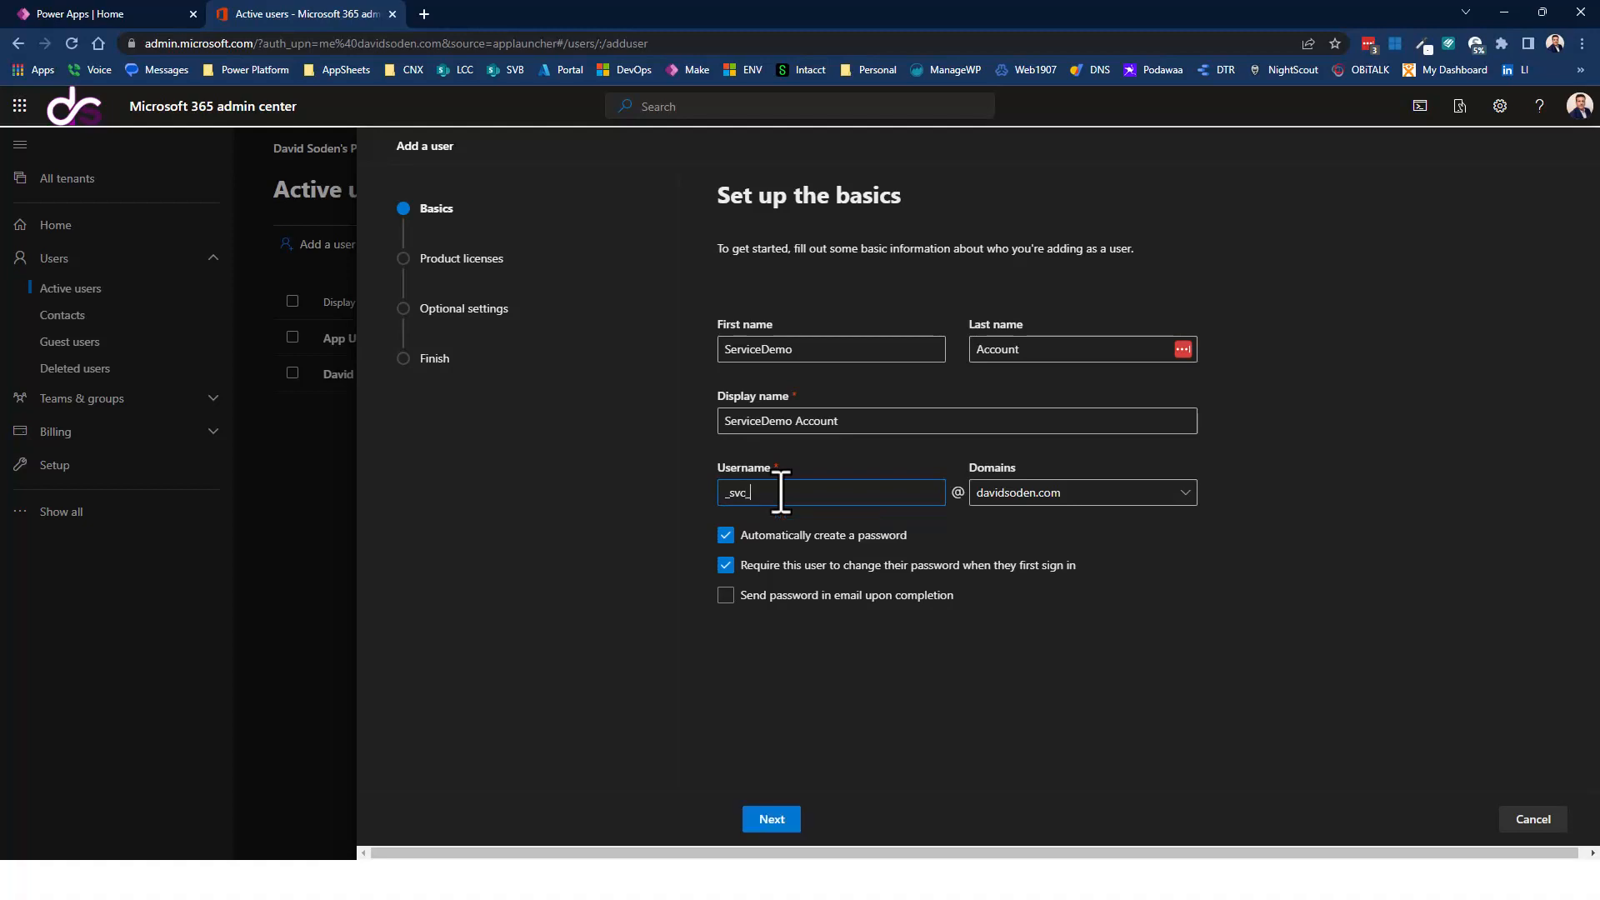
{"action": "type", "text": "MPNID"}
In a new tab, reach Partner Center's Account settings Identifiers page.
{"action": "left_click", "coordinate": [424, 14]}
{"action": "type", "text": "partner.microsoft.com"}
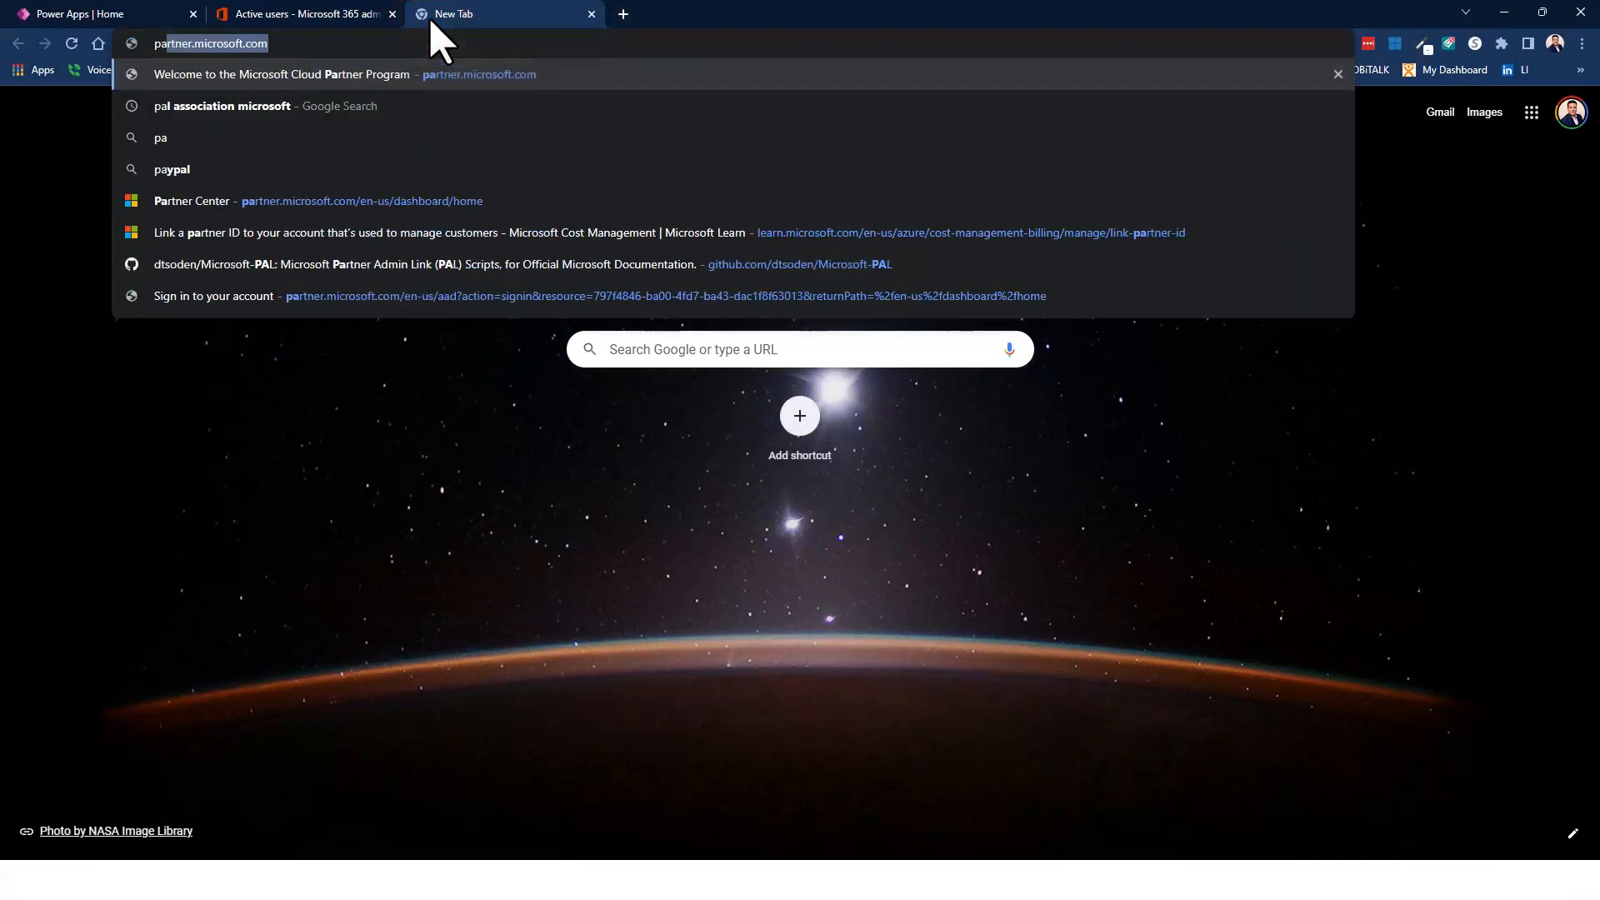
{"action": "key", "text": "Return"}
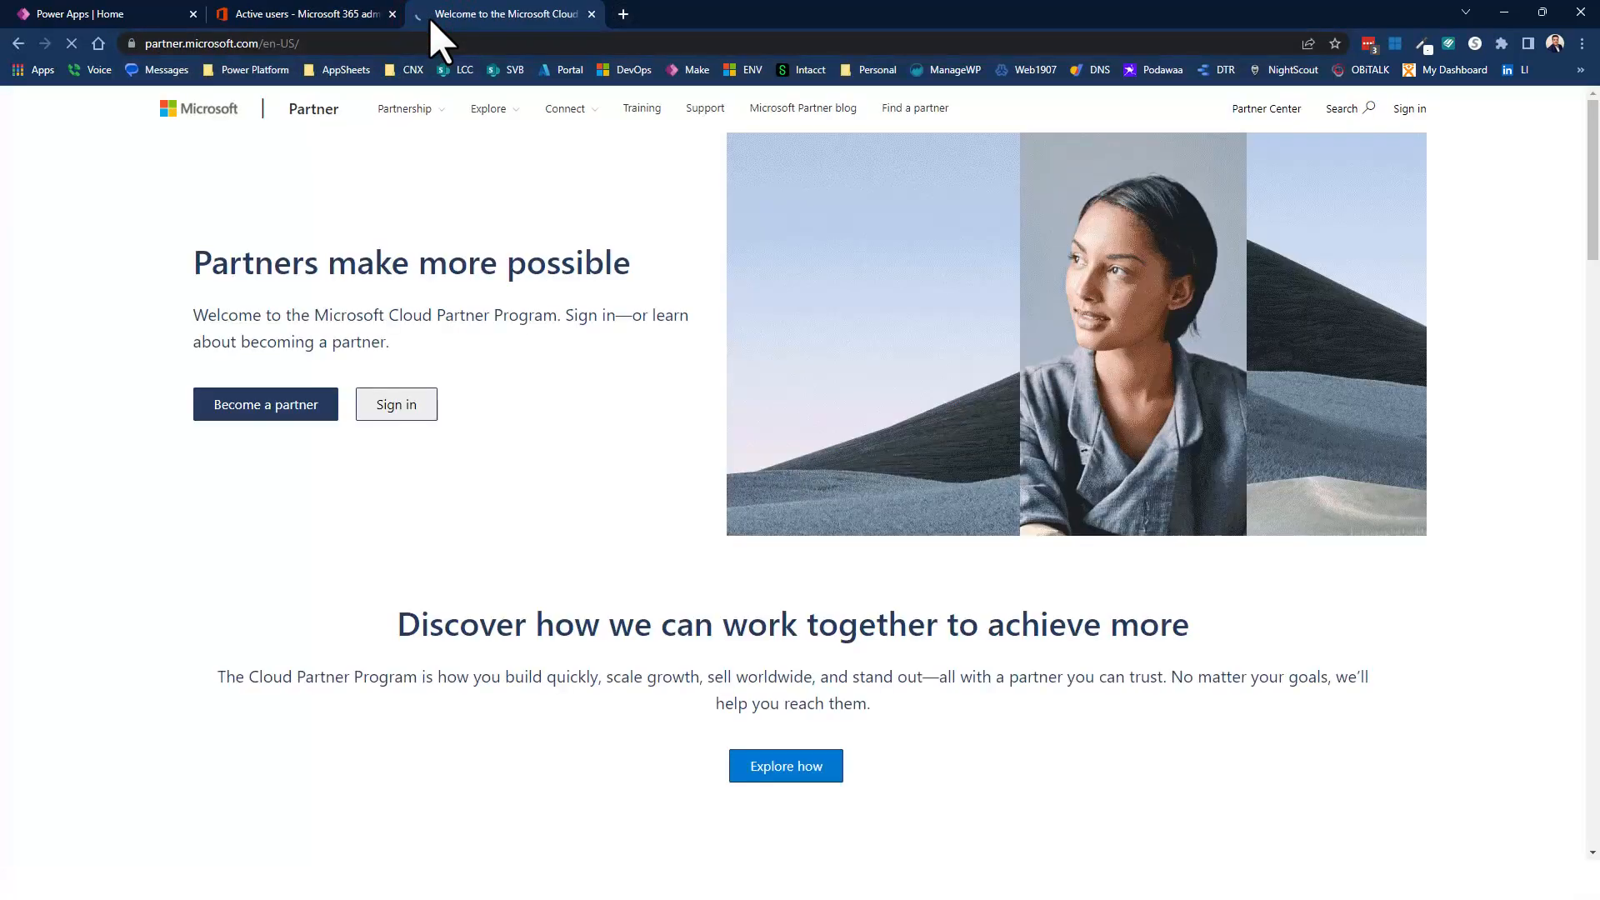
{"action": "left_click", "coordinate": [1287, 108]}
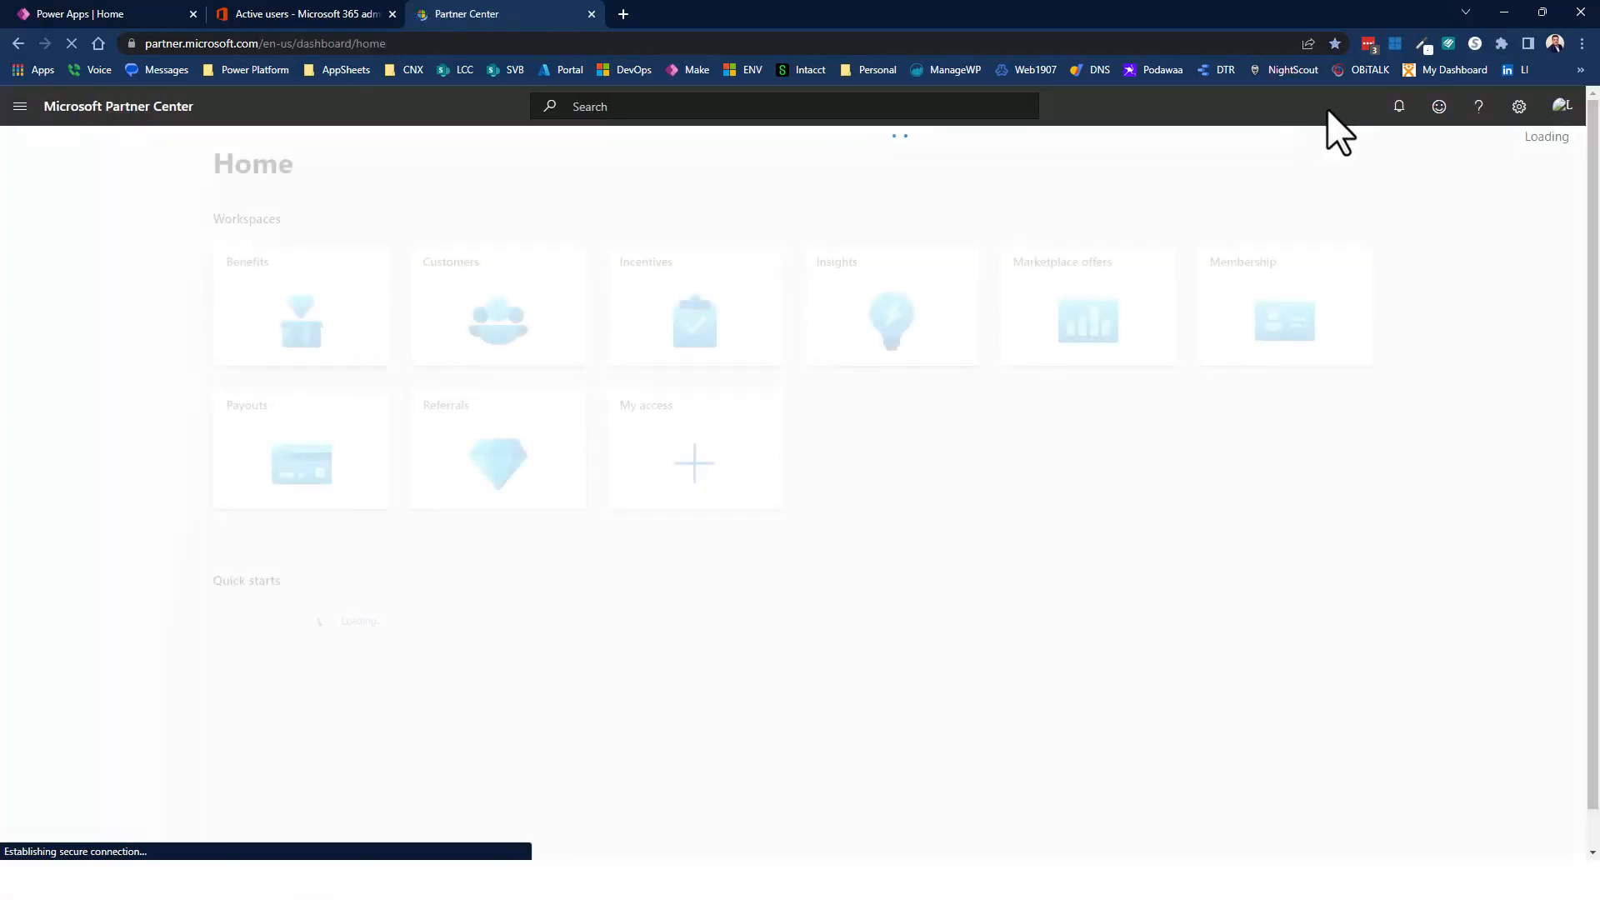
{"action": "left_click", "coordinate": [1533, 106]}
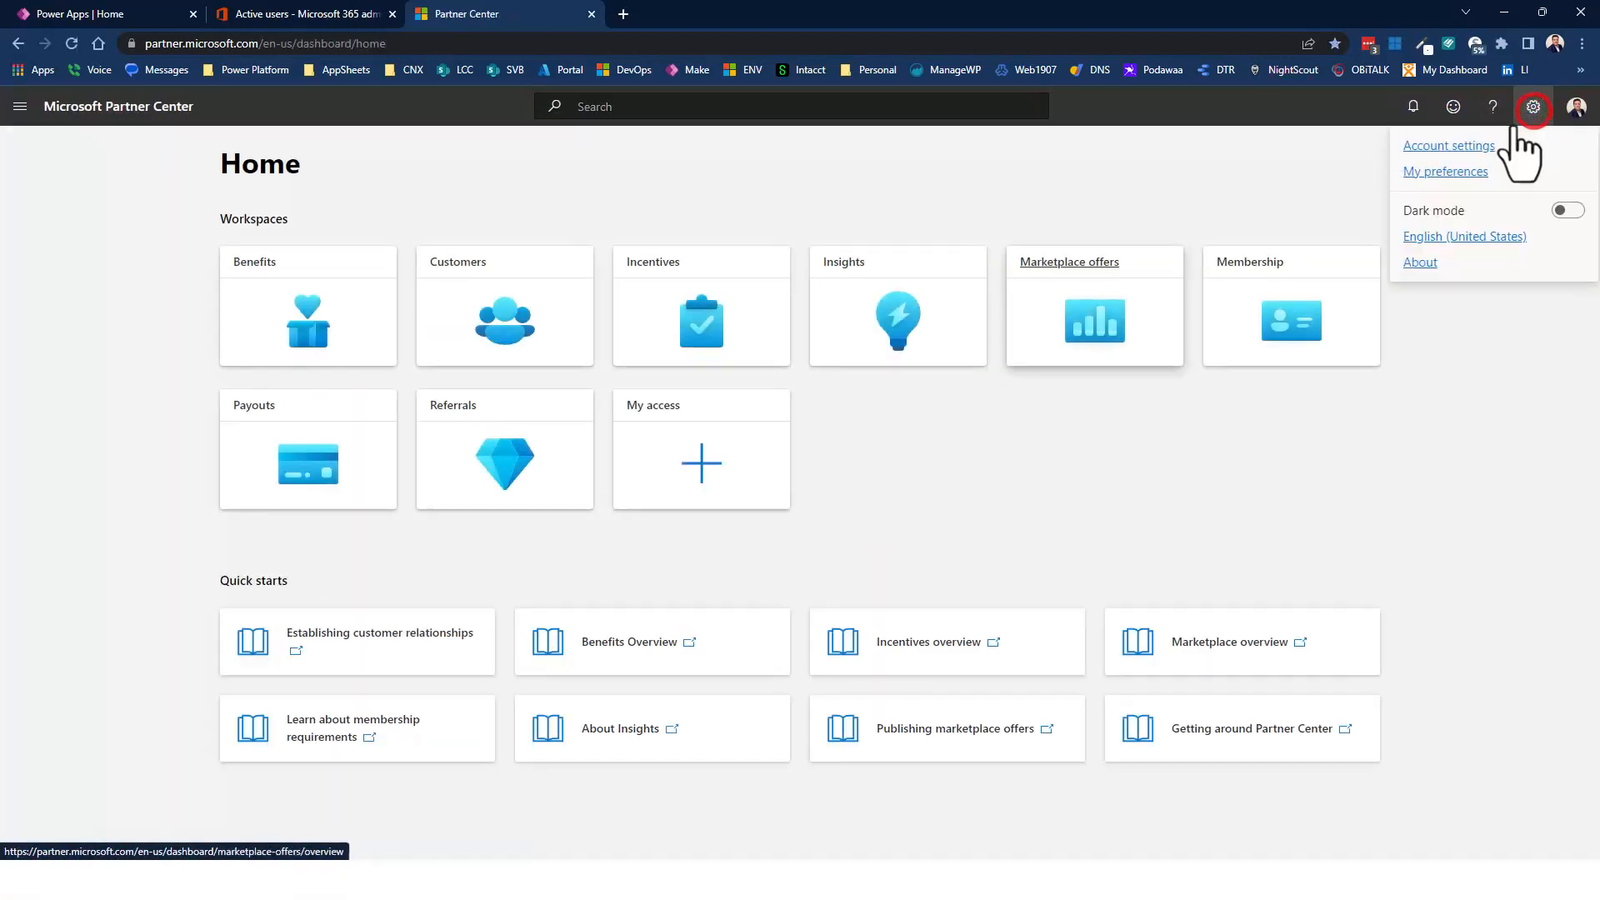
{"action": "left_click", "coordinate": [1457, 147]}
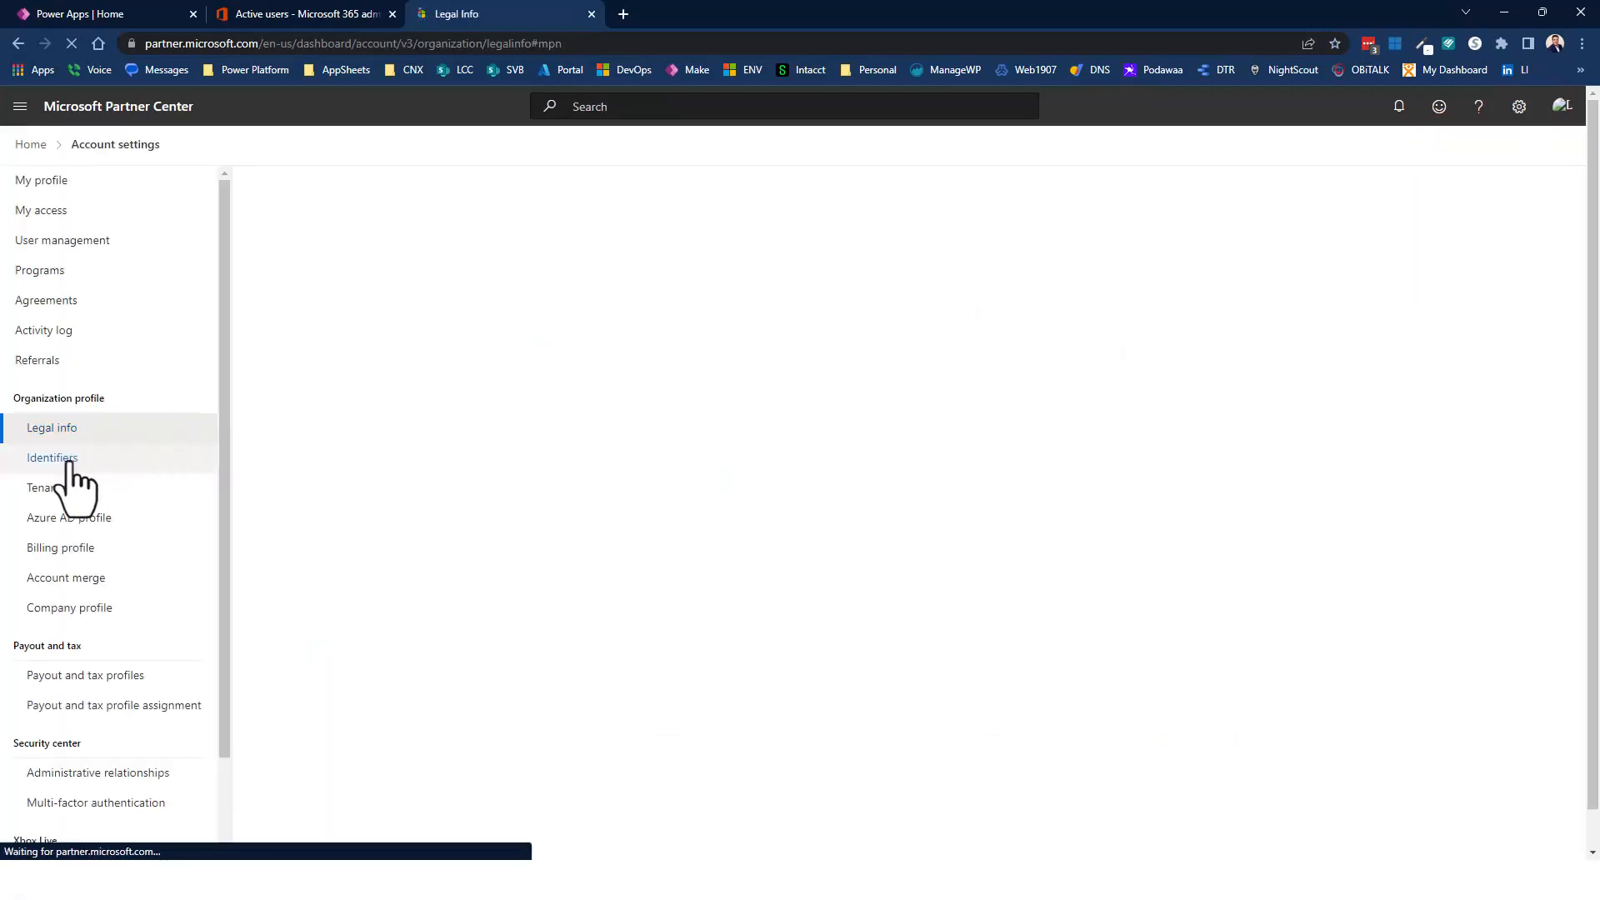
{"action": "left_click", "coordinate": [66, 458]}
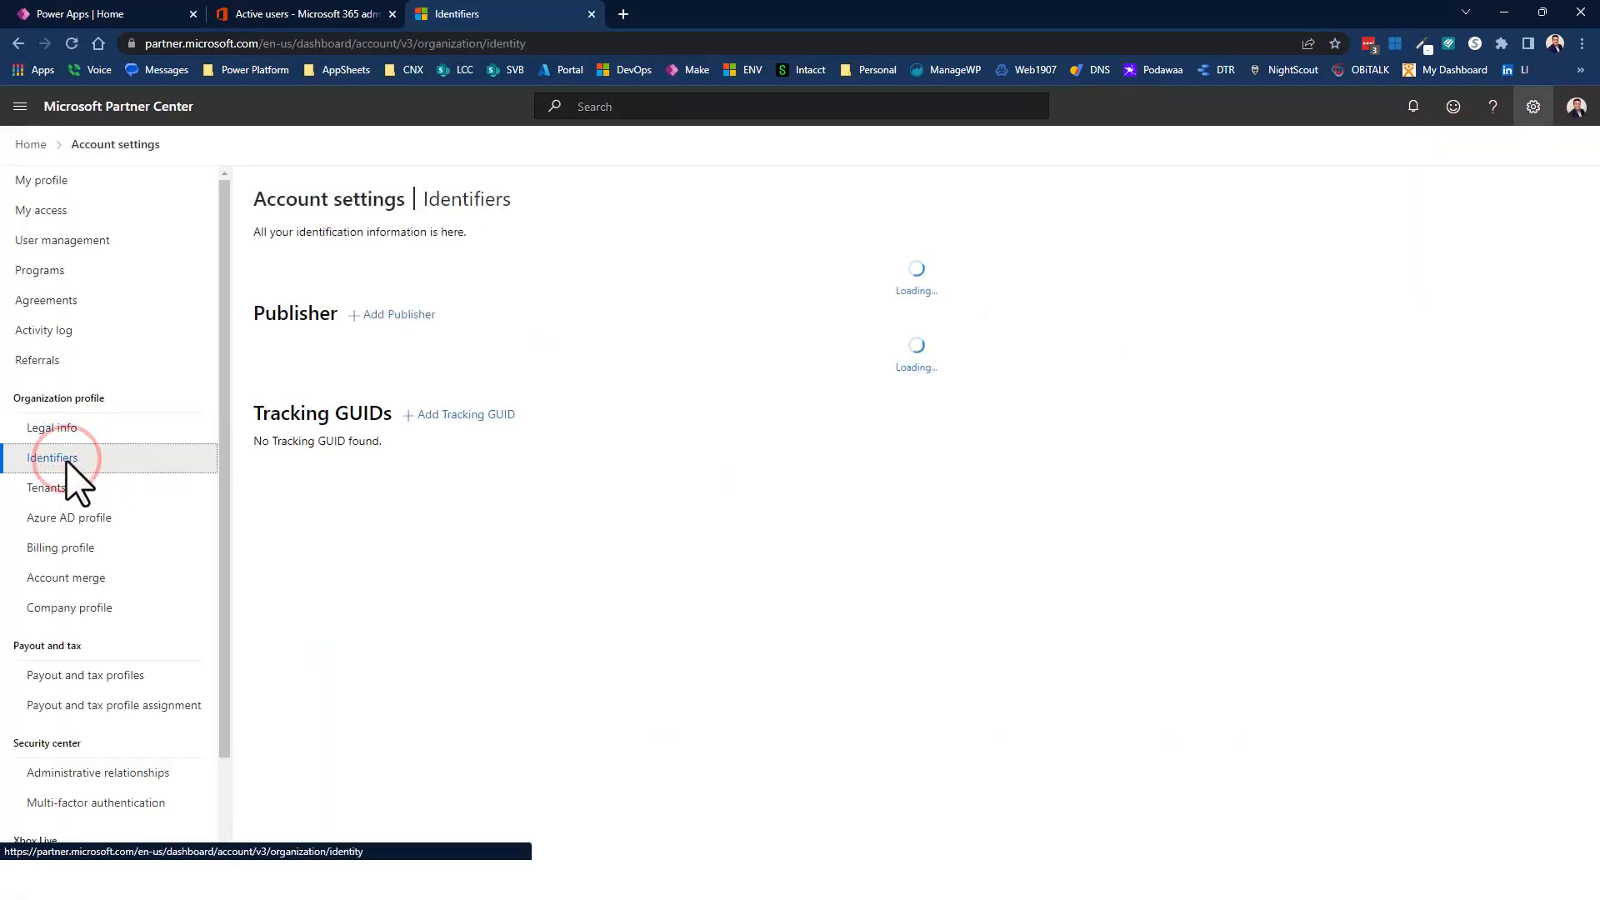
Copy the PAL Program partner ID and return to the end of the username field.
{"action": "double_click", "coordinate": [283, 497]}
{"action": "key", "text": "ctrl+c"}
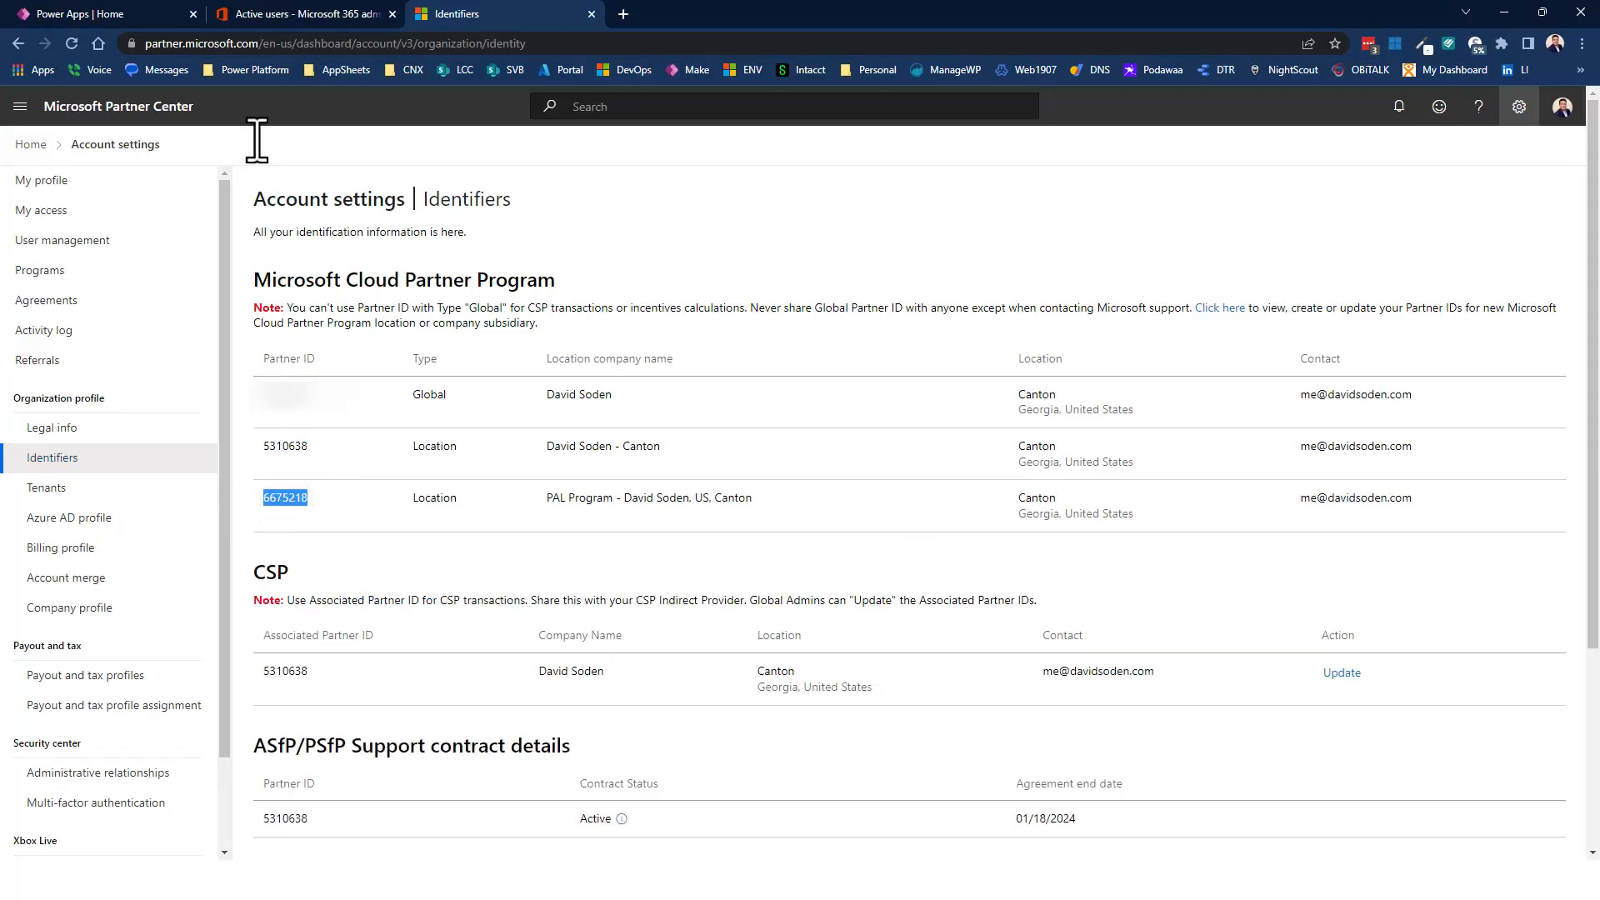
{"action": "left_click", "coordinate": [243, 15]}
{"action": "left_click", "coordinate": [812, 492]}
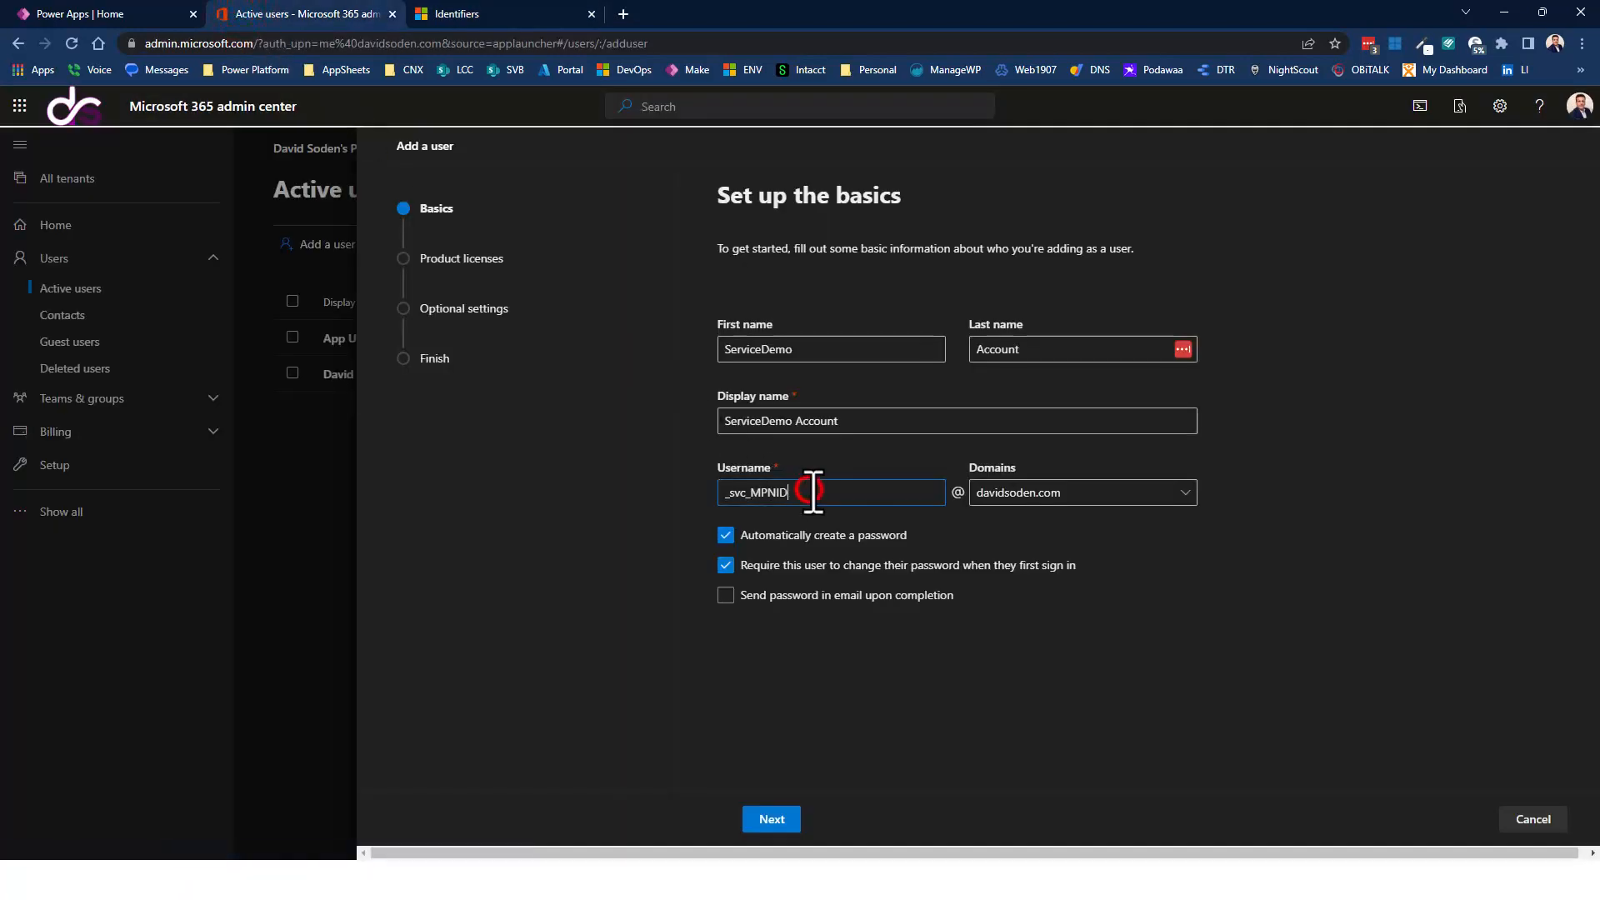
Append an underscore and the copied PAL partner ID to the username.
{"action": "type", "text": "_"}
{"action": "key", "text": "ctrl+v"}
Turn off automatic password creation, enter a strong custom password, and continue to licenses.
{"action": "left_click", "coordinate": [740, 537]}
{"action": "left_click", "coordinate": [804, 644]}
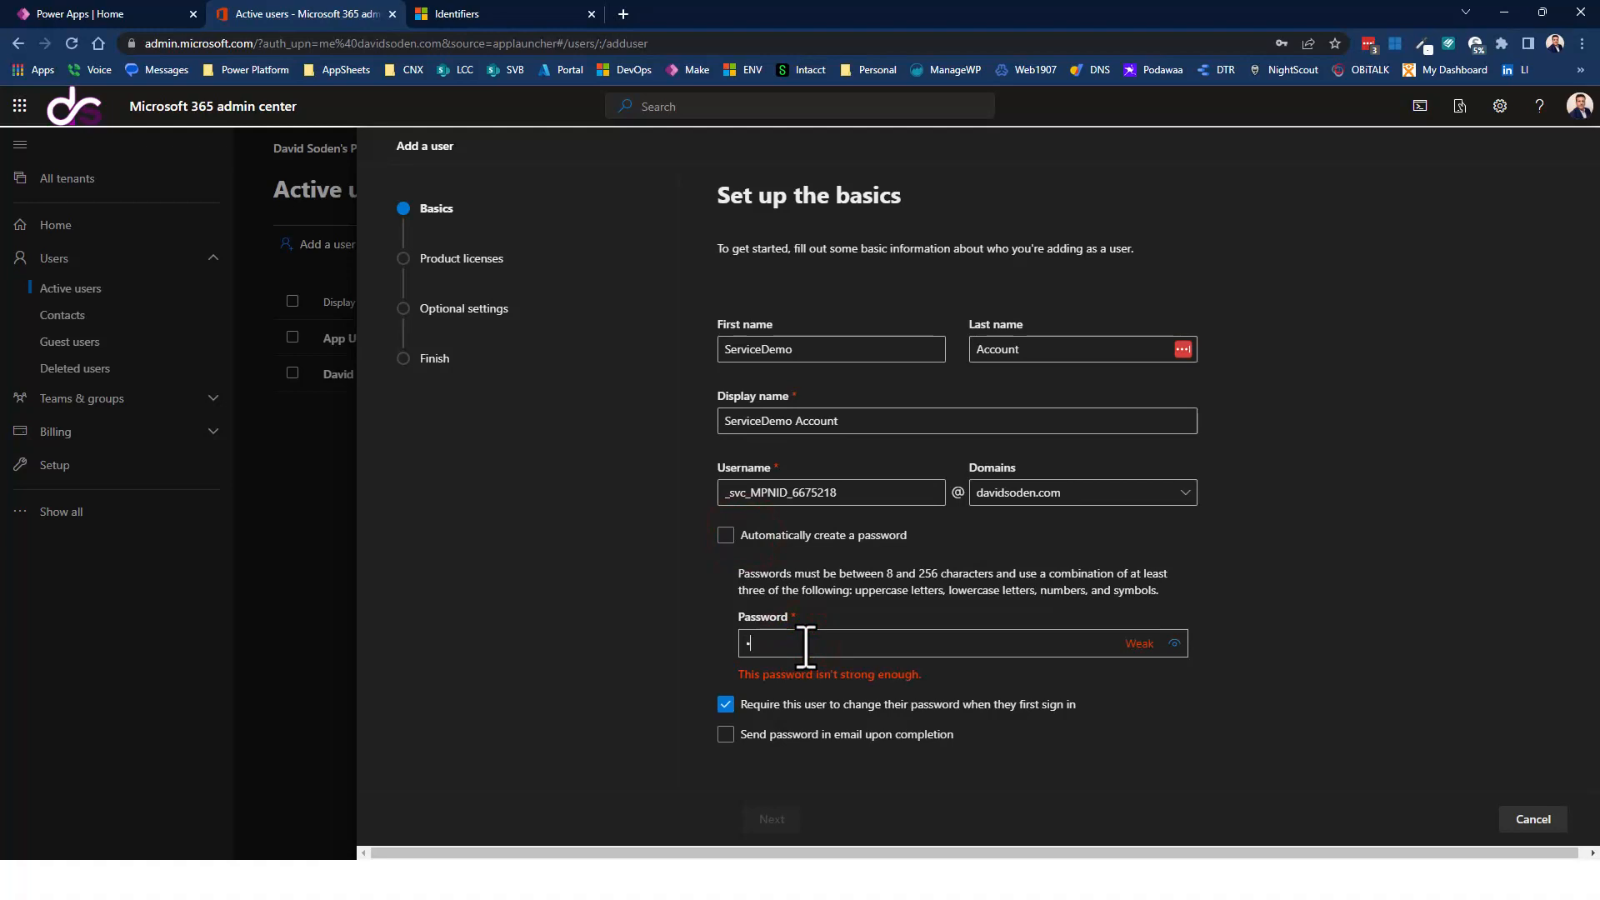
{"action": "type", "text": "*******"}
{"action": "left_click", "coordinate": [755, 735]}
{"action": "left_click", "coordinate": [877, 653]}
{"action": "type", "text": "*"}
{"action": "key", "text": "BackSpace"}
{"action": "key", "text": "BackSpace"}
{"action": "key", "text": "BackSpace"}
{"action": "key", "text": "BackSpace"}
{"action": "key", "text": "BackSpace"}
{"action": "key", "text": "BackSpace"}
{"action": "key", "text": "BackSpace"}
{"action": "type", "text": "*********"}
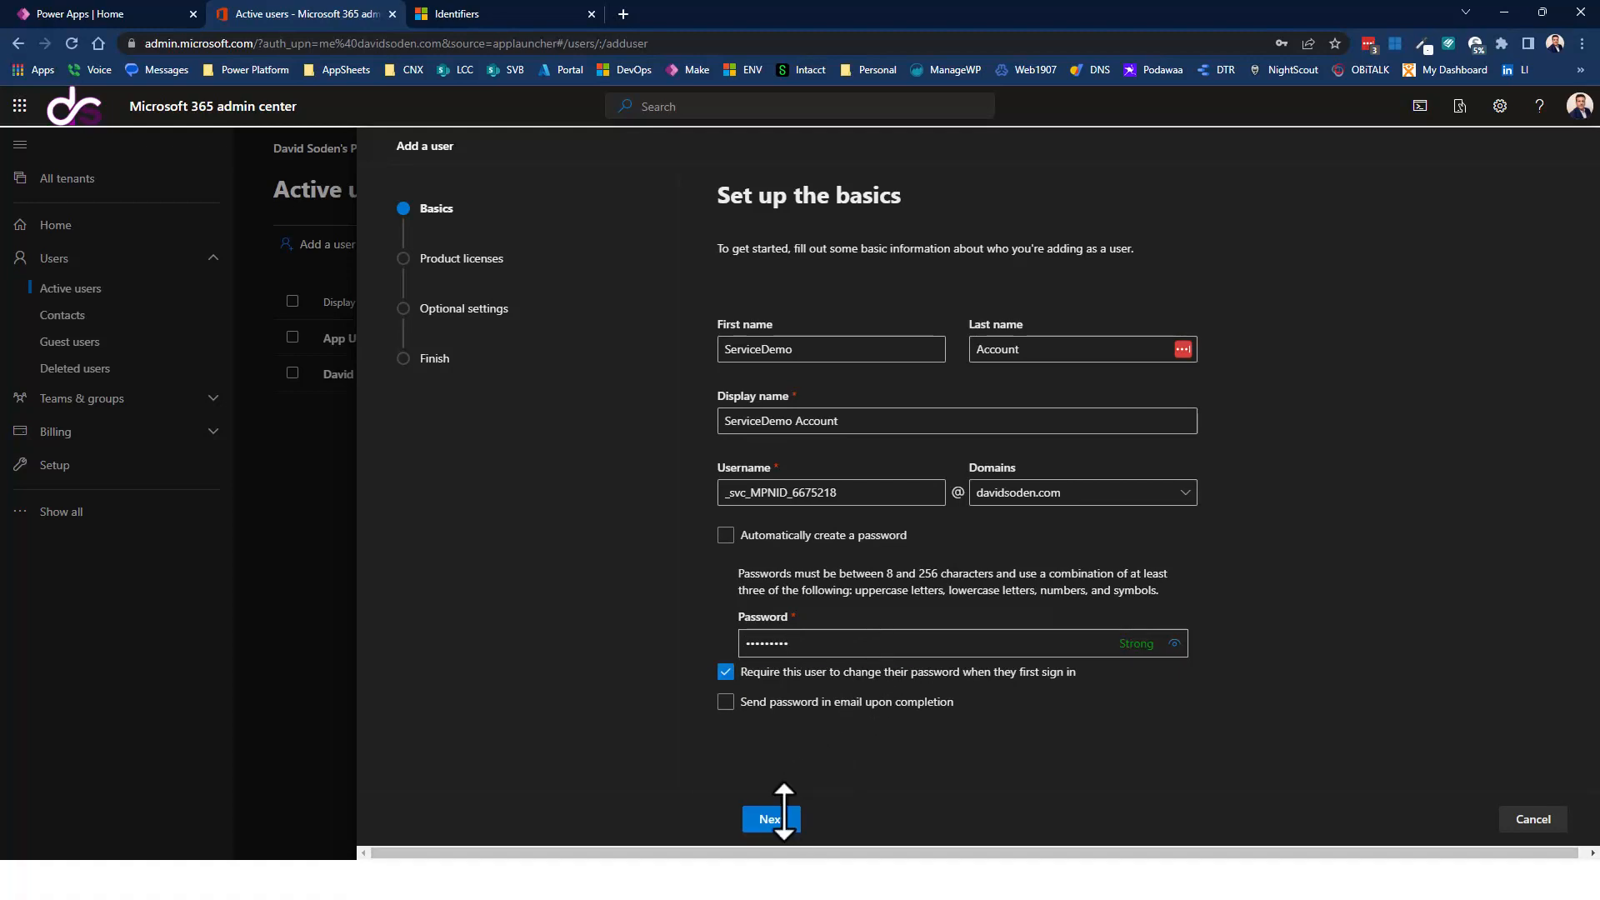
{"action": "left_click", "coordinate": [773, 821]}
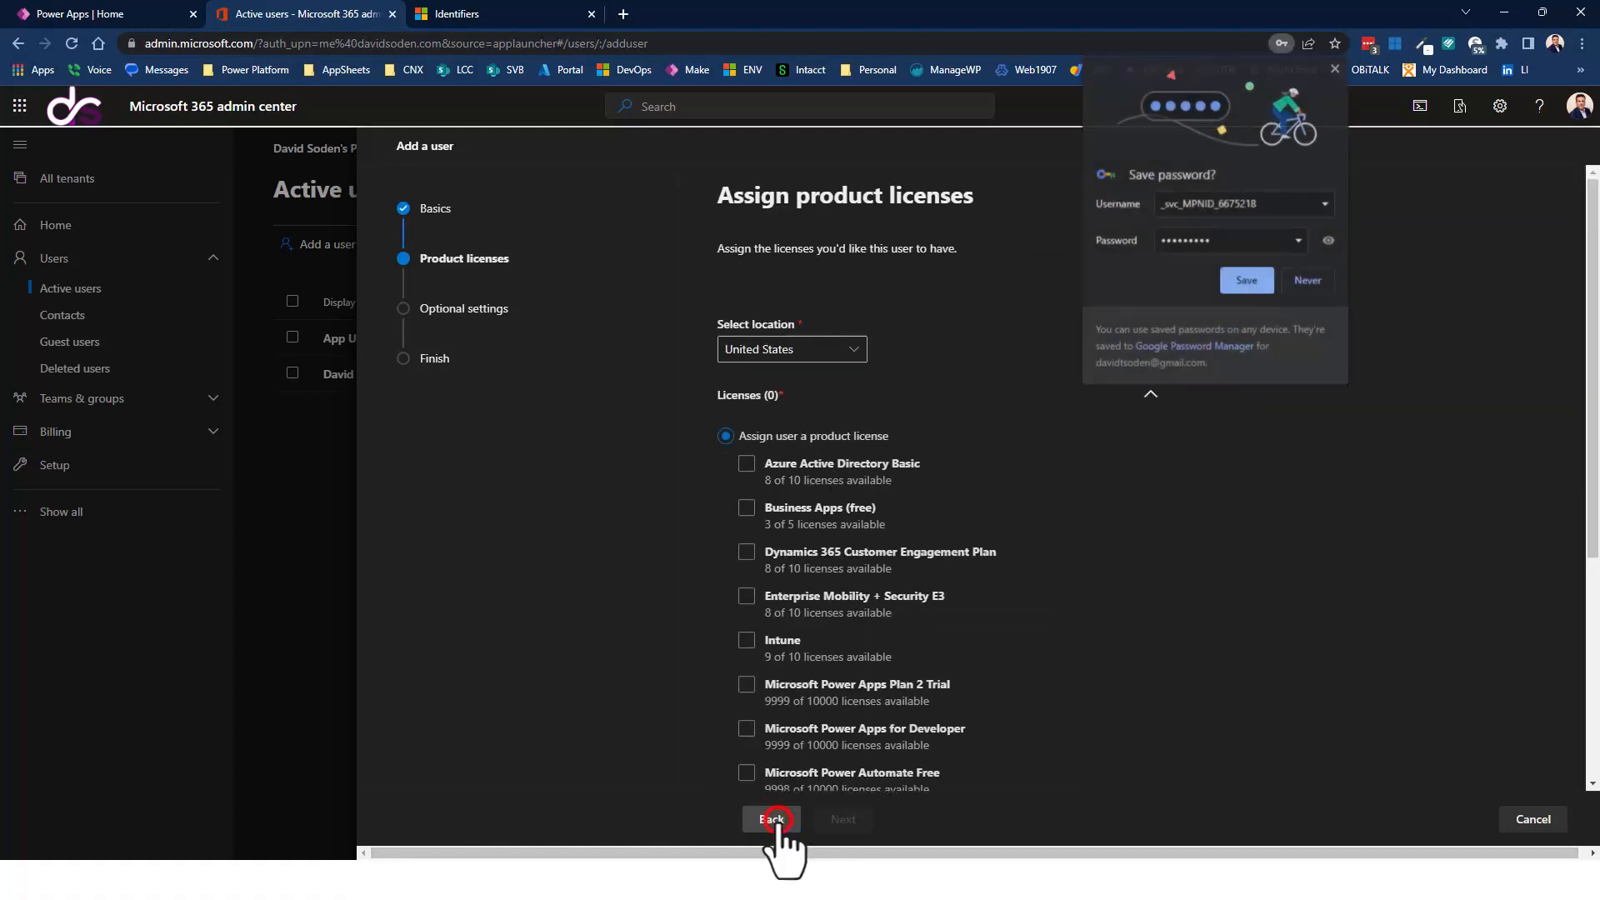
Save the password in the browser, assign Office 365 E3, and advance to Review and finish.
{"action": "left_click", "coordinate": [1247, 281]}
{"action": "scroll", "coordinate": [1242, 302], "scroll_direction": "down", "scroll_amount": 4}
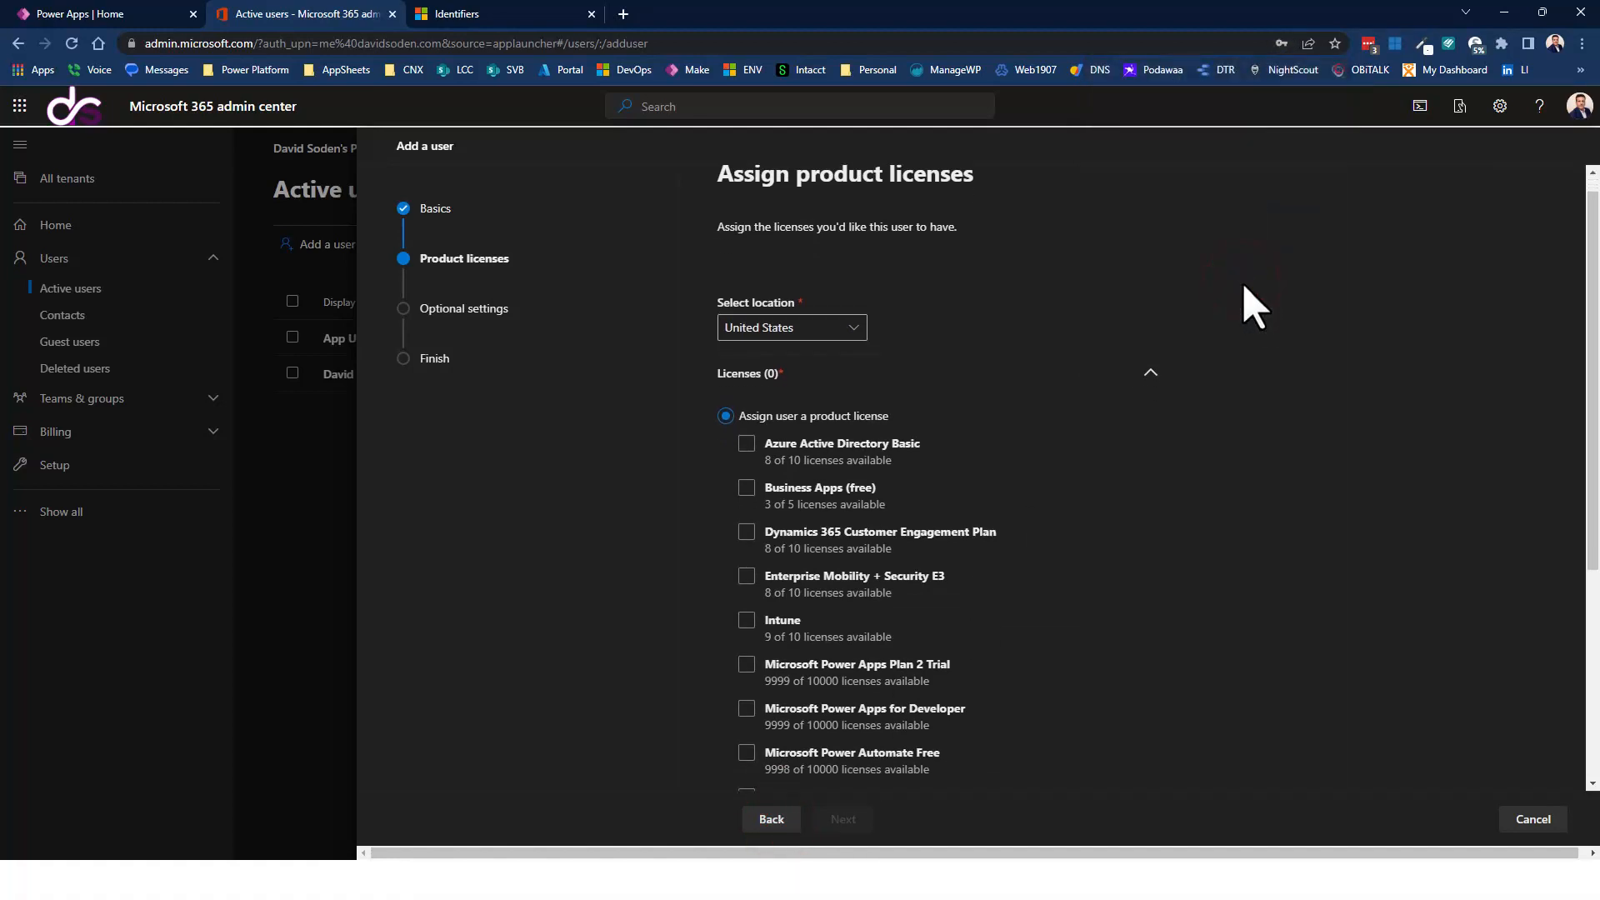
{"action": "left_click", "coordinate": [745, 486]}
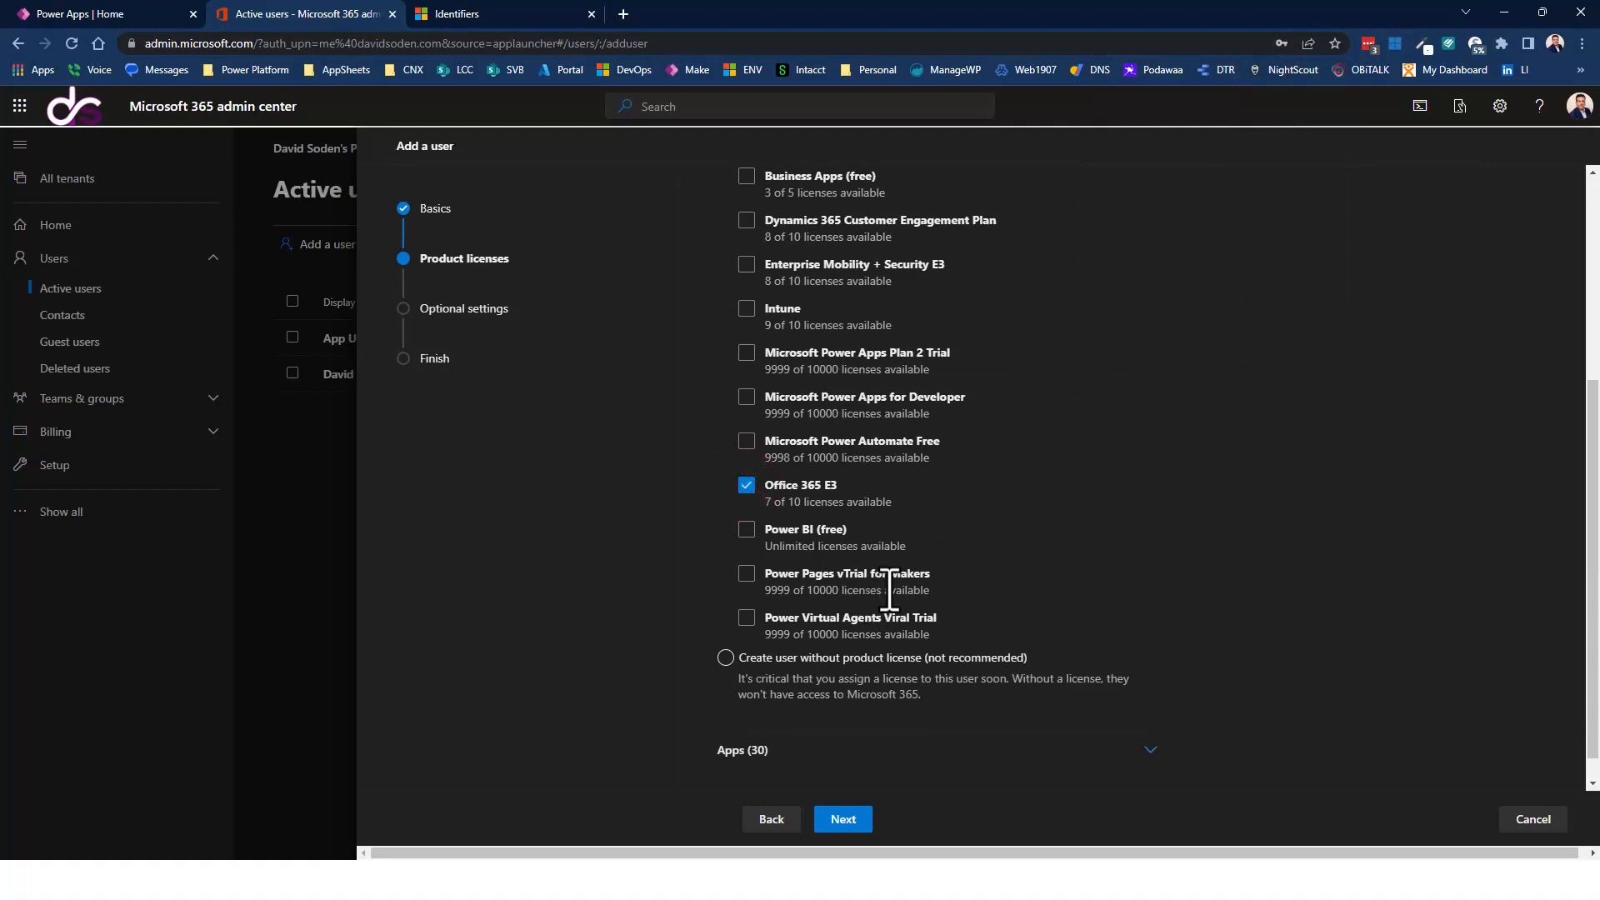
{"action": "left_click", "coordinate": [859, 821]}
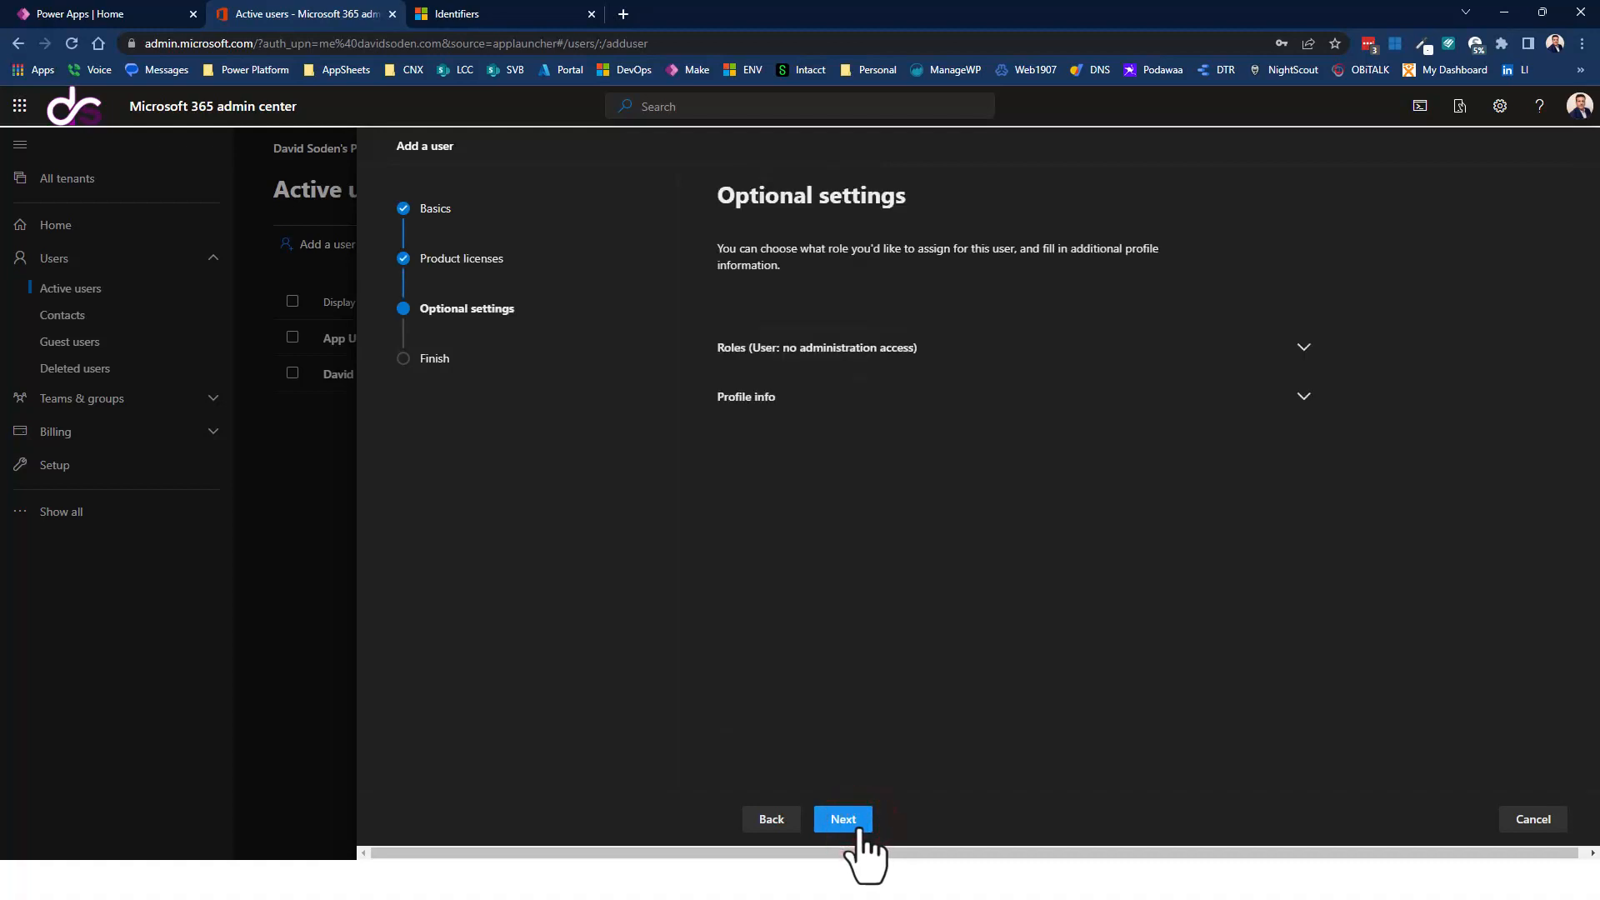
{"action": "left_click", "coordinate": [859, 821]}
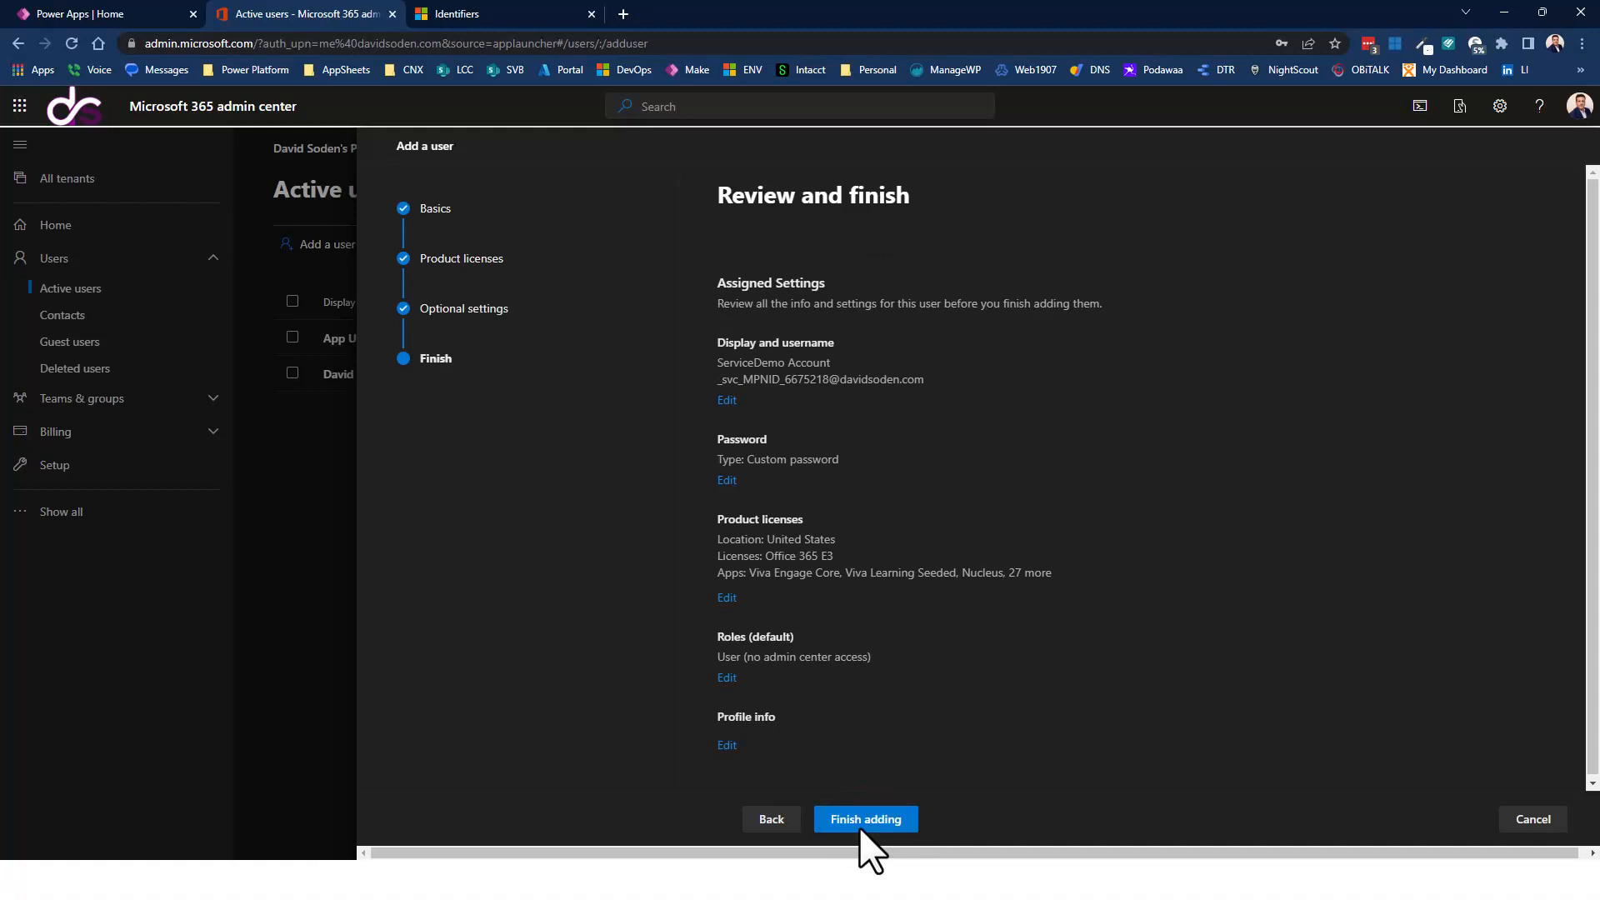
Go back to Basics and stop requiring a password change at first sign-in.
{"action": "left_click", "coordinate": [774, 820]}
{"action": "left_click", "coordinate": [773, 820]}
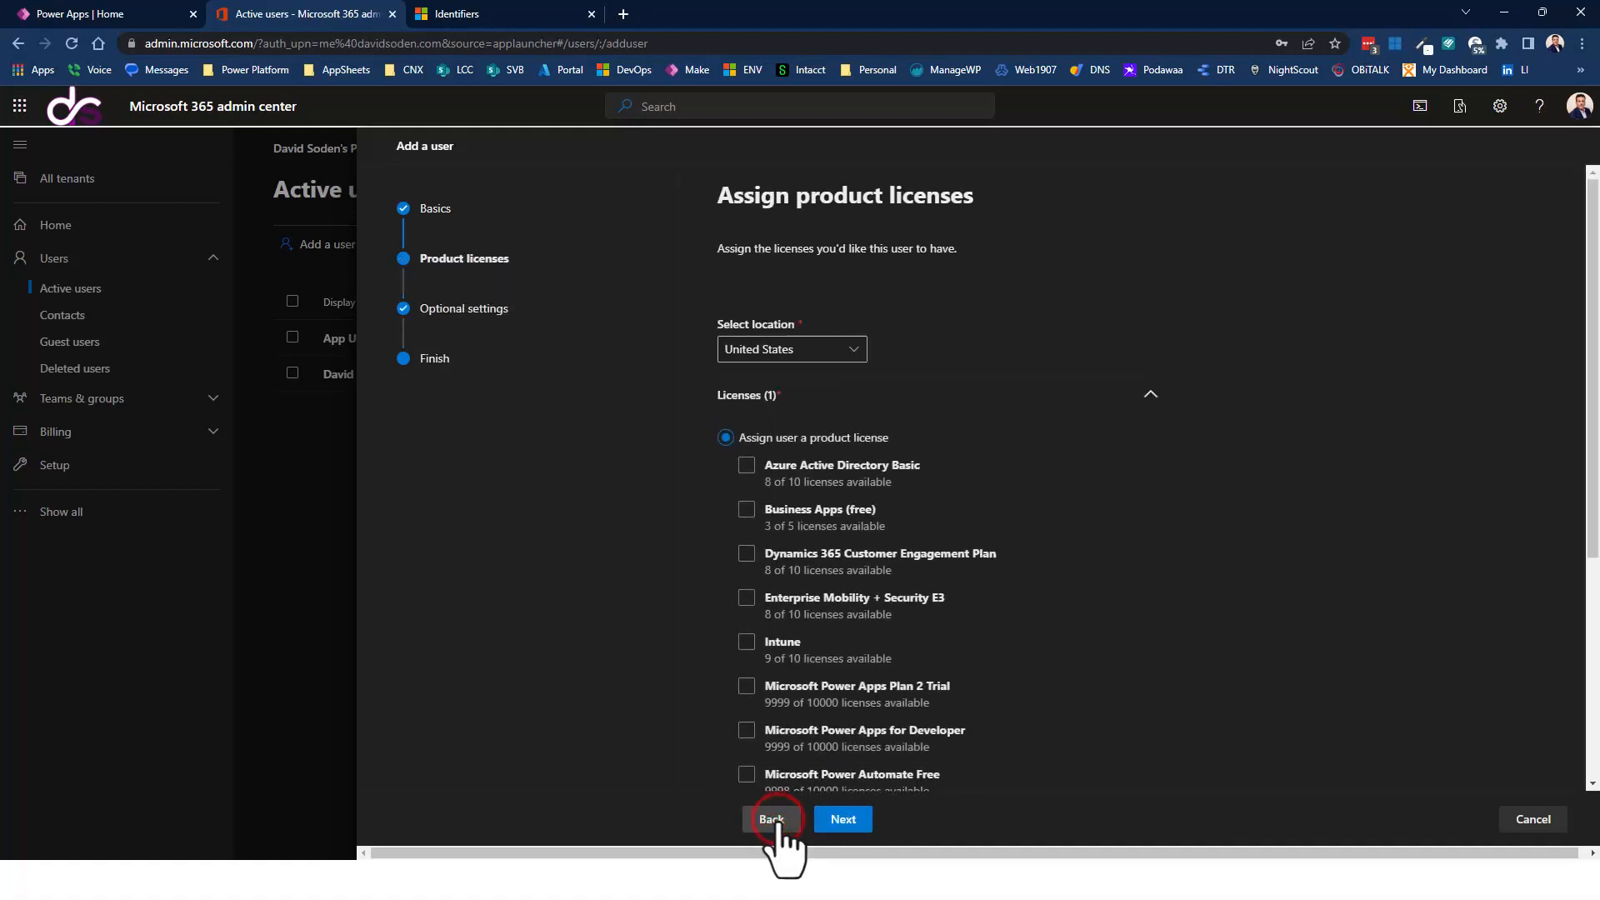
{"action": "left_click", "coordinate": [773, 820]}
{"action": "left_click", "coordinate": [725, 671]}
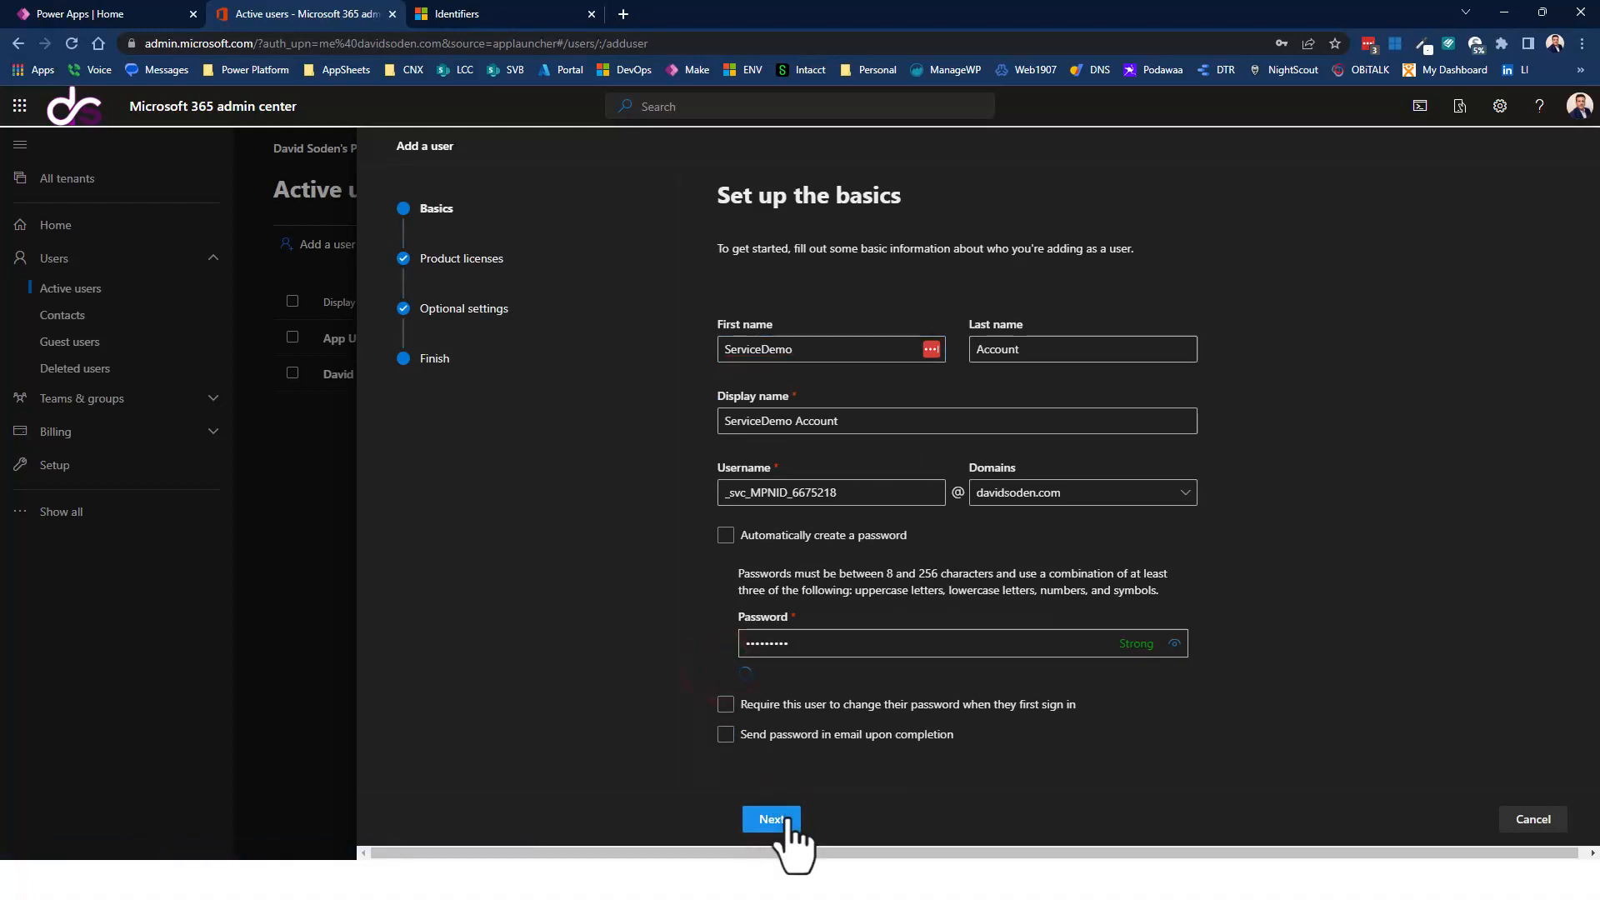
Advance through the wizard, finish adding the user, and close the panel.
{"action": "left_click", "coordinate": [786, 820]}
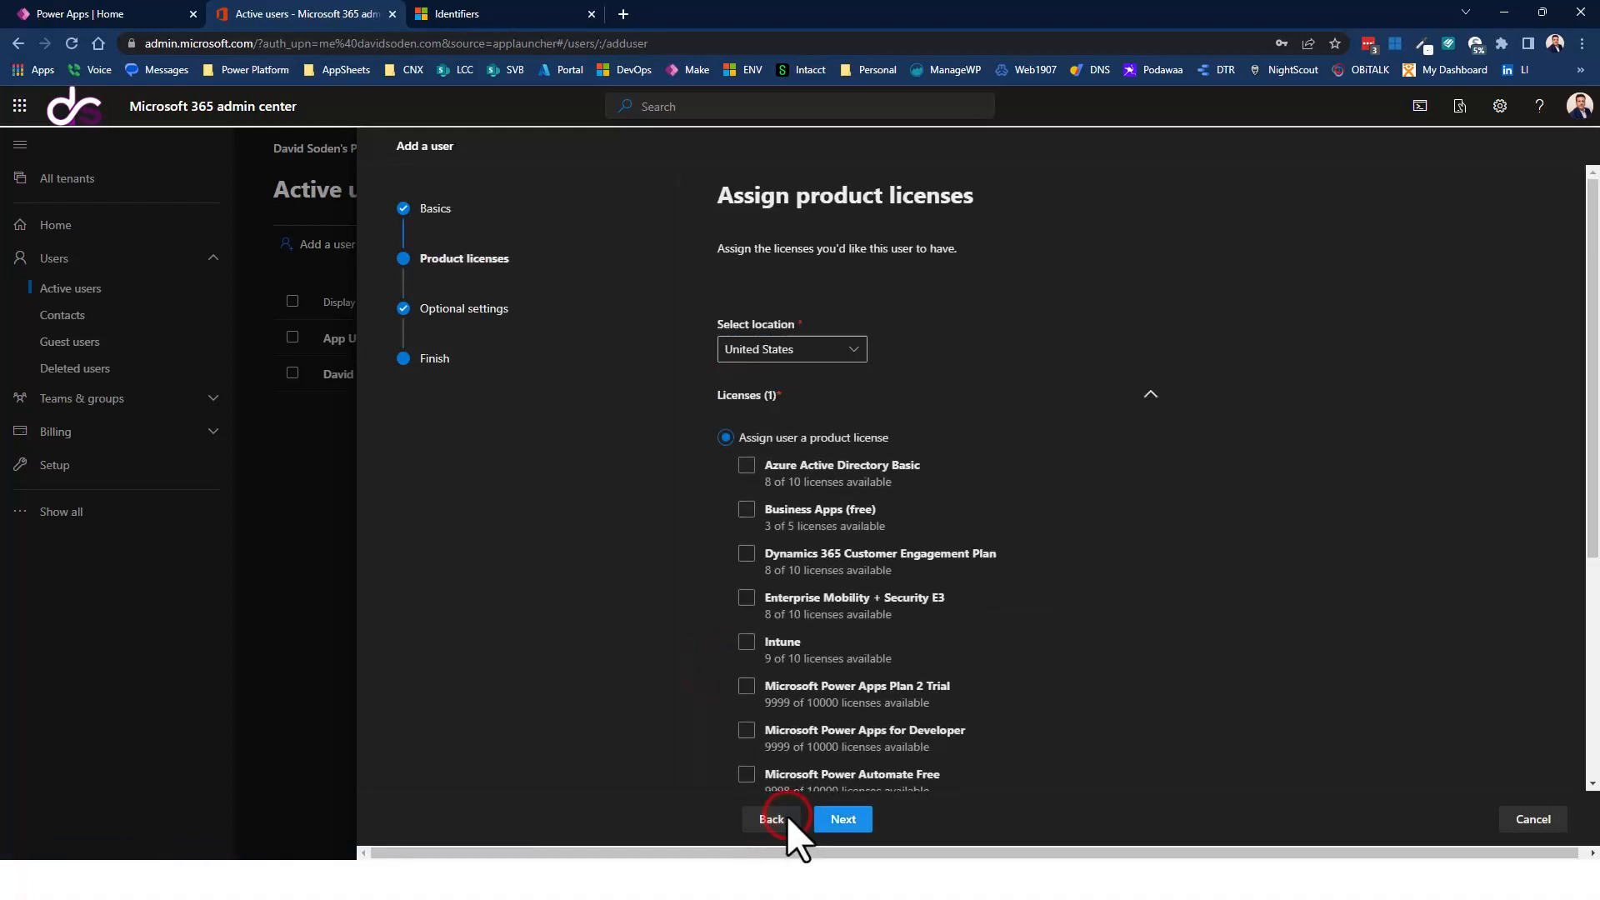
{"action": "left_click", "coordinate": [842, 820]}
{"action": "left_click", "coordinate": [842, 820]}
{"action": "left_click", "coordinate": [846, 821]}
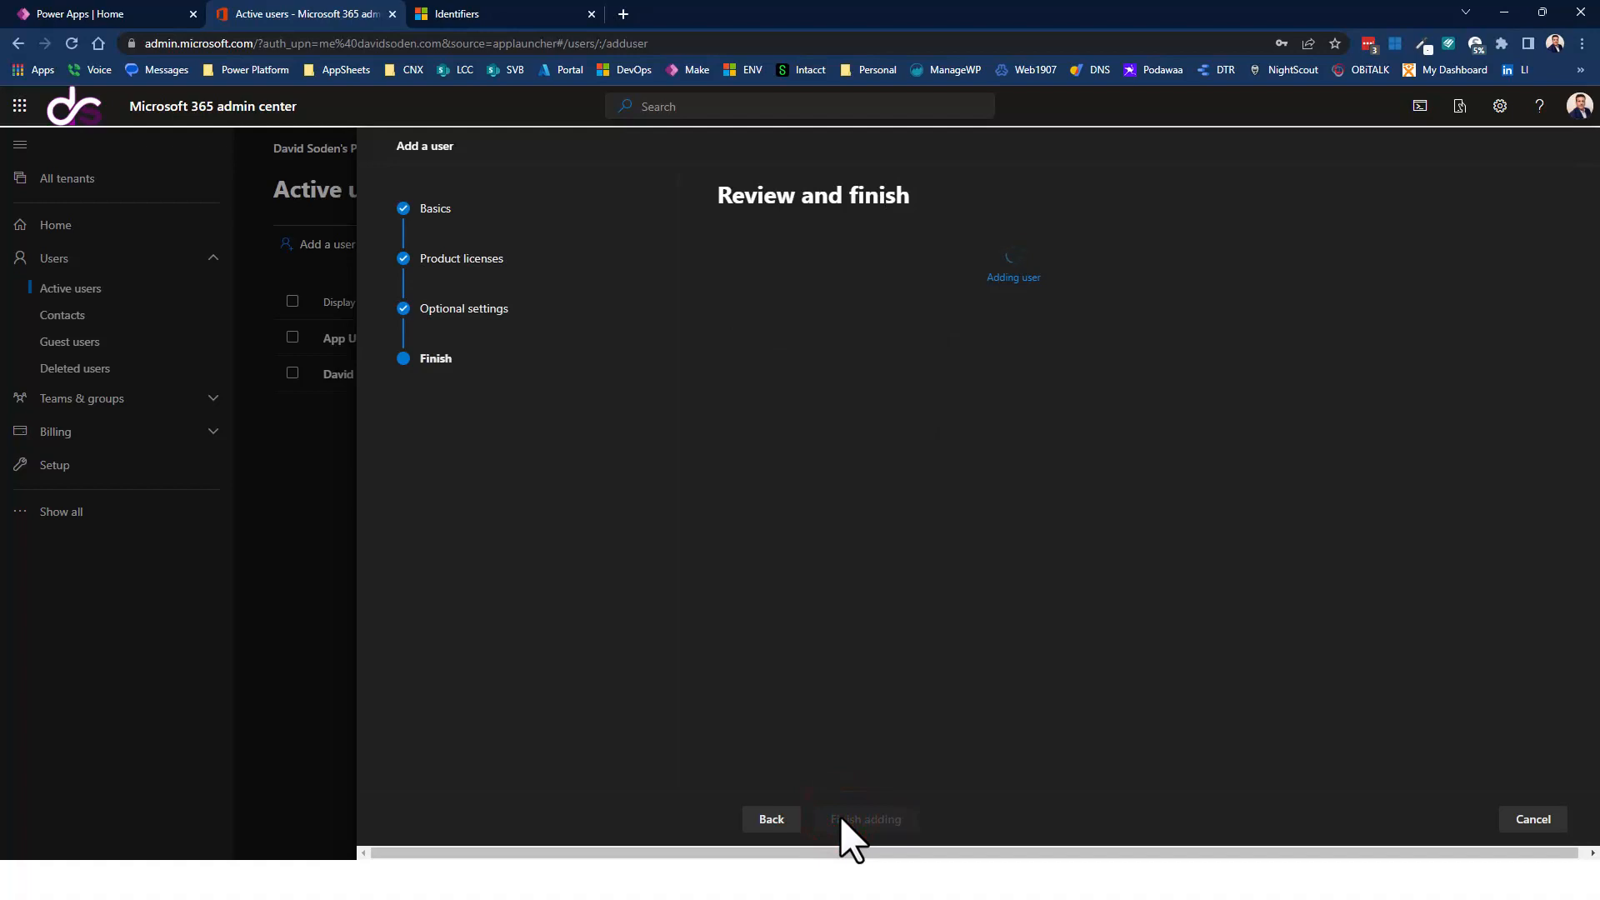
{"action": "scroll", "coordinate": [858, 800], "scroll_direction": "down", "scroll_amount": 4}
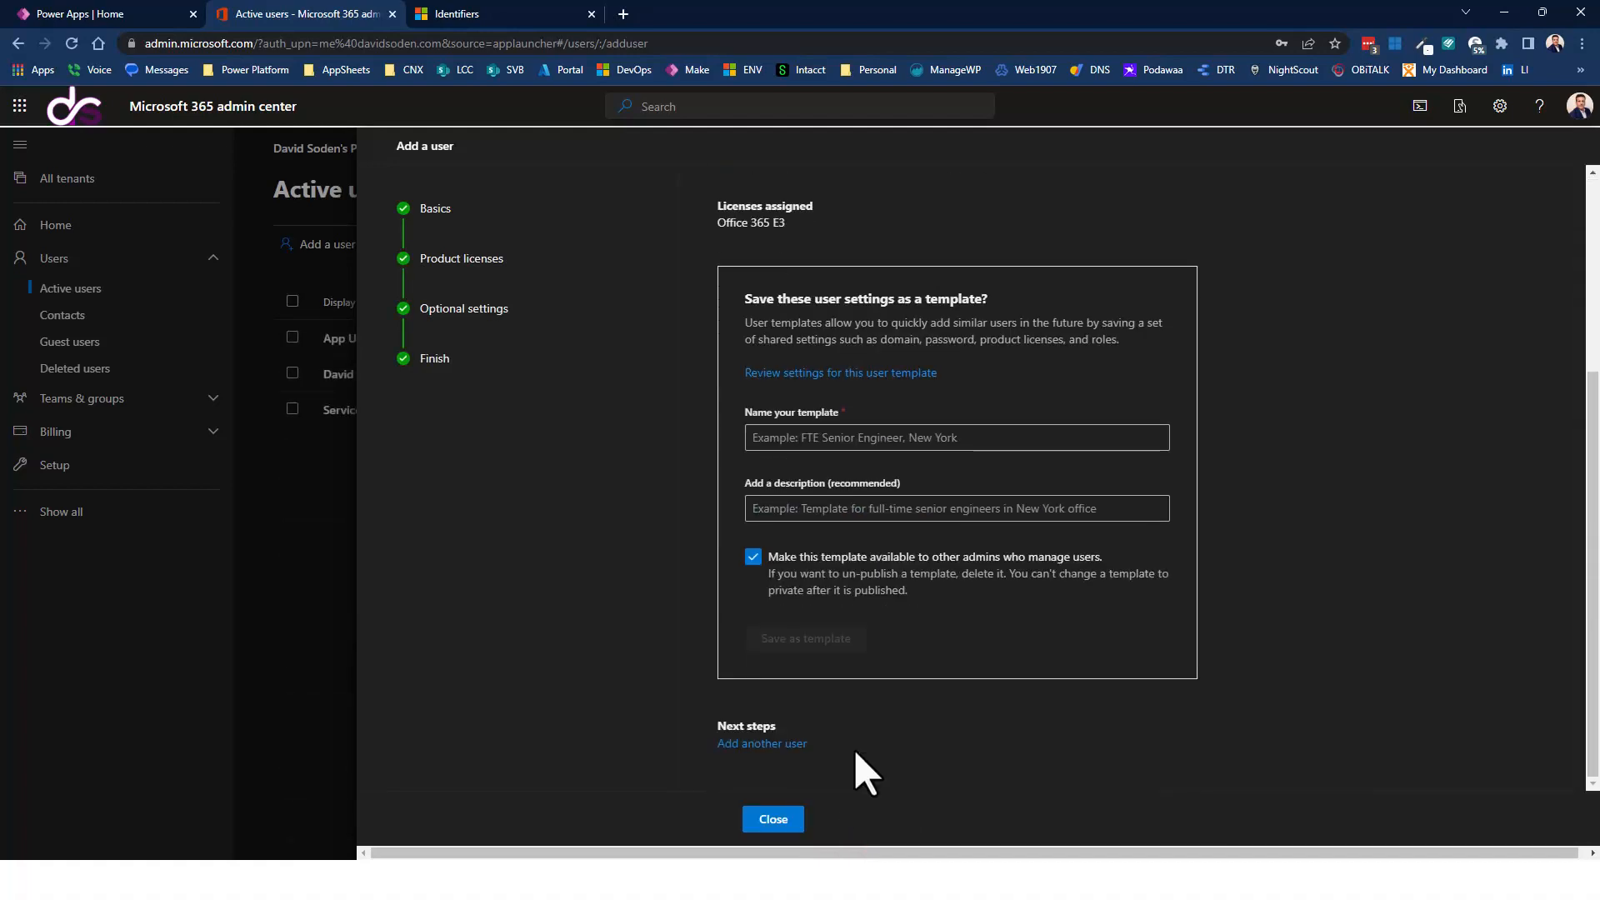
{"action": "left_click", "coordinate": [773, 820]}
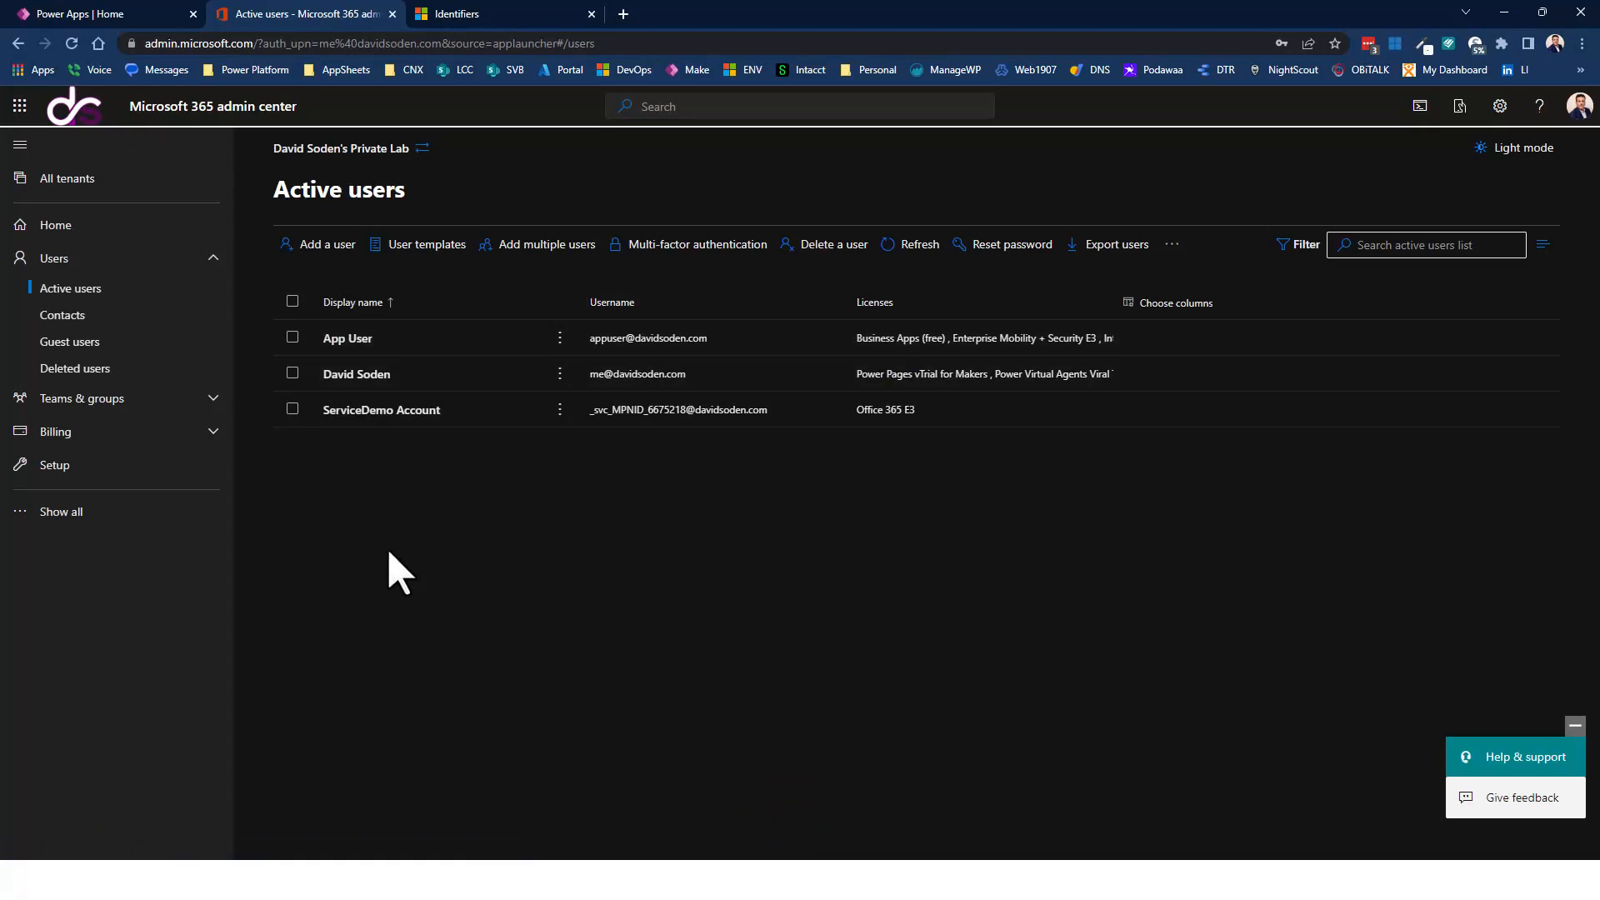
Leave the PowerPoint slideshow and return to the browser in a new tab.
{"action": "left_click", "coordinate": [1507, 12]}
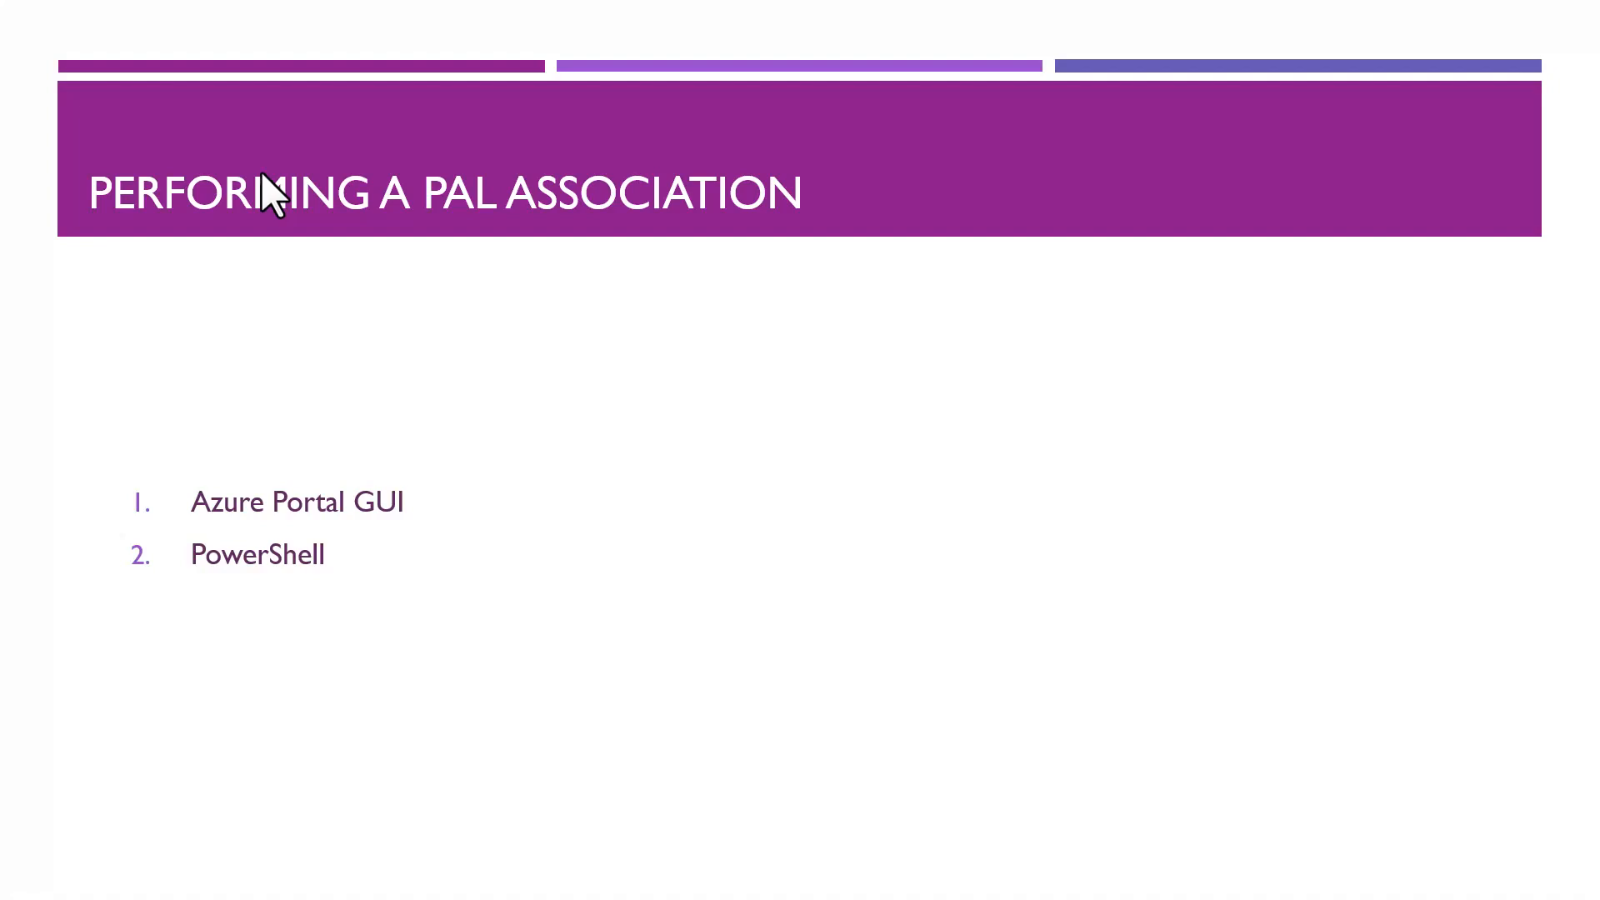
{"action": "key", "text": "alt+Tab"}
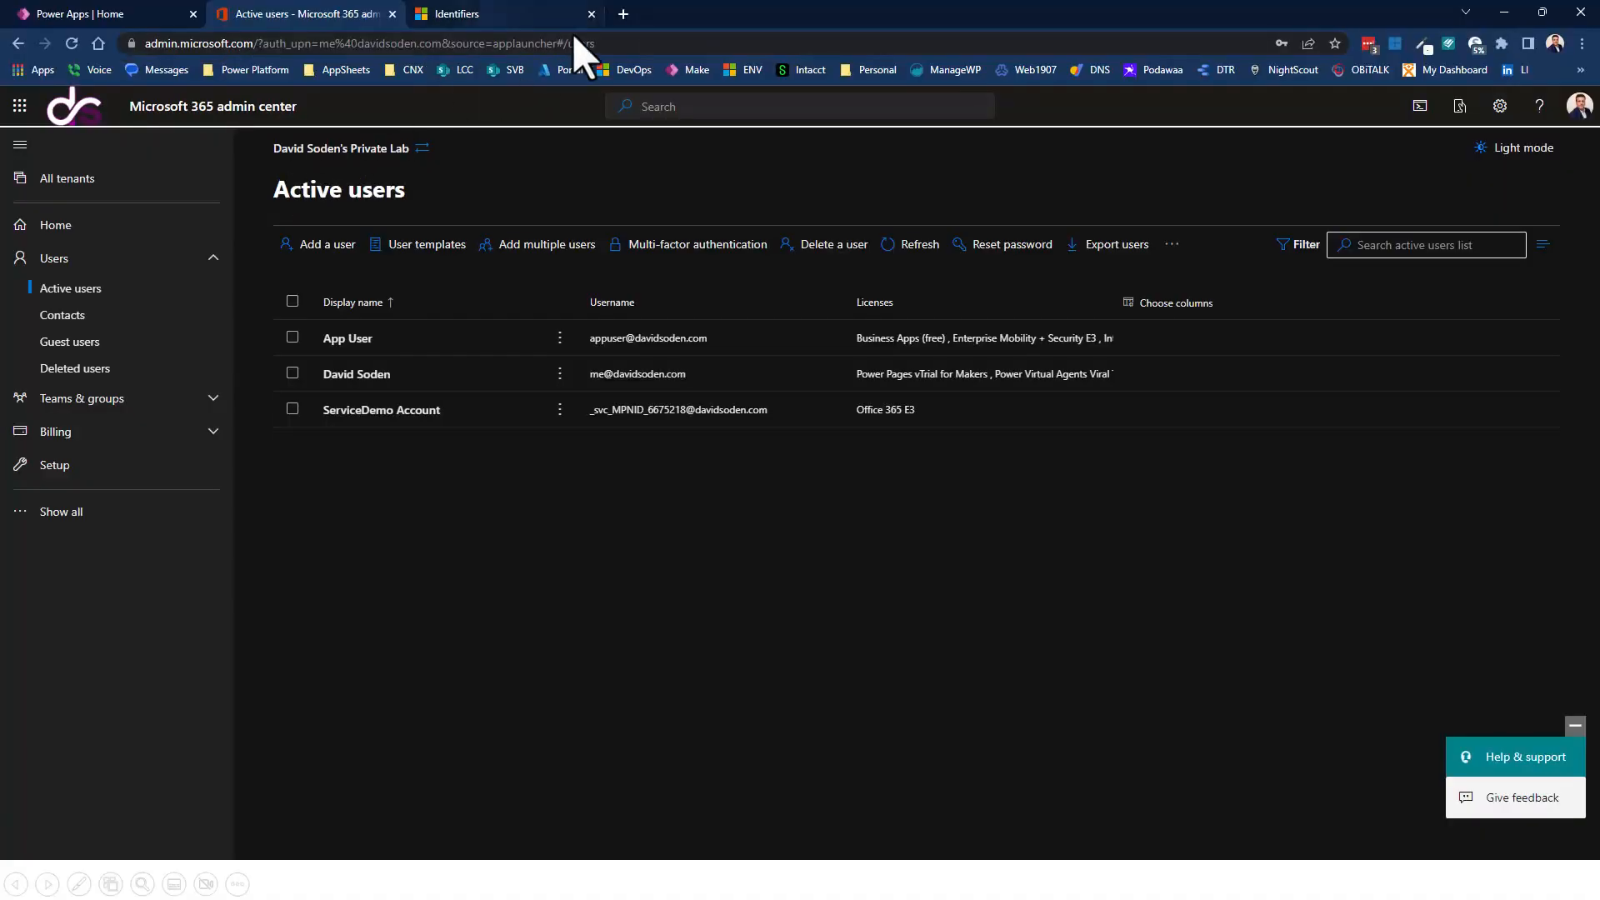
{"action": "left_click", "coordinate": [623, 14]}
Load the Azure portal sign-in, remove the old service account, and choose another account.
{"action": "left_click", "coordinate": [561, 70]}
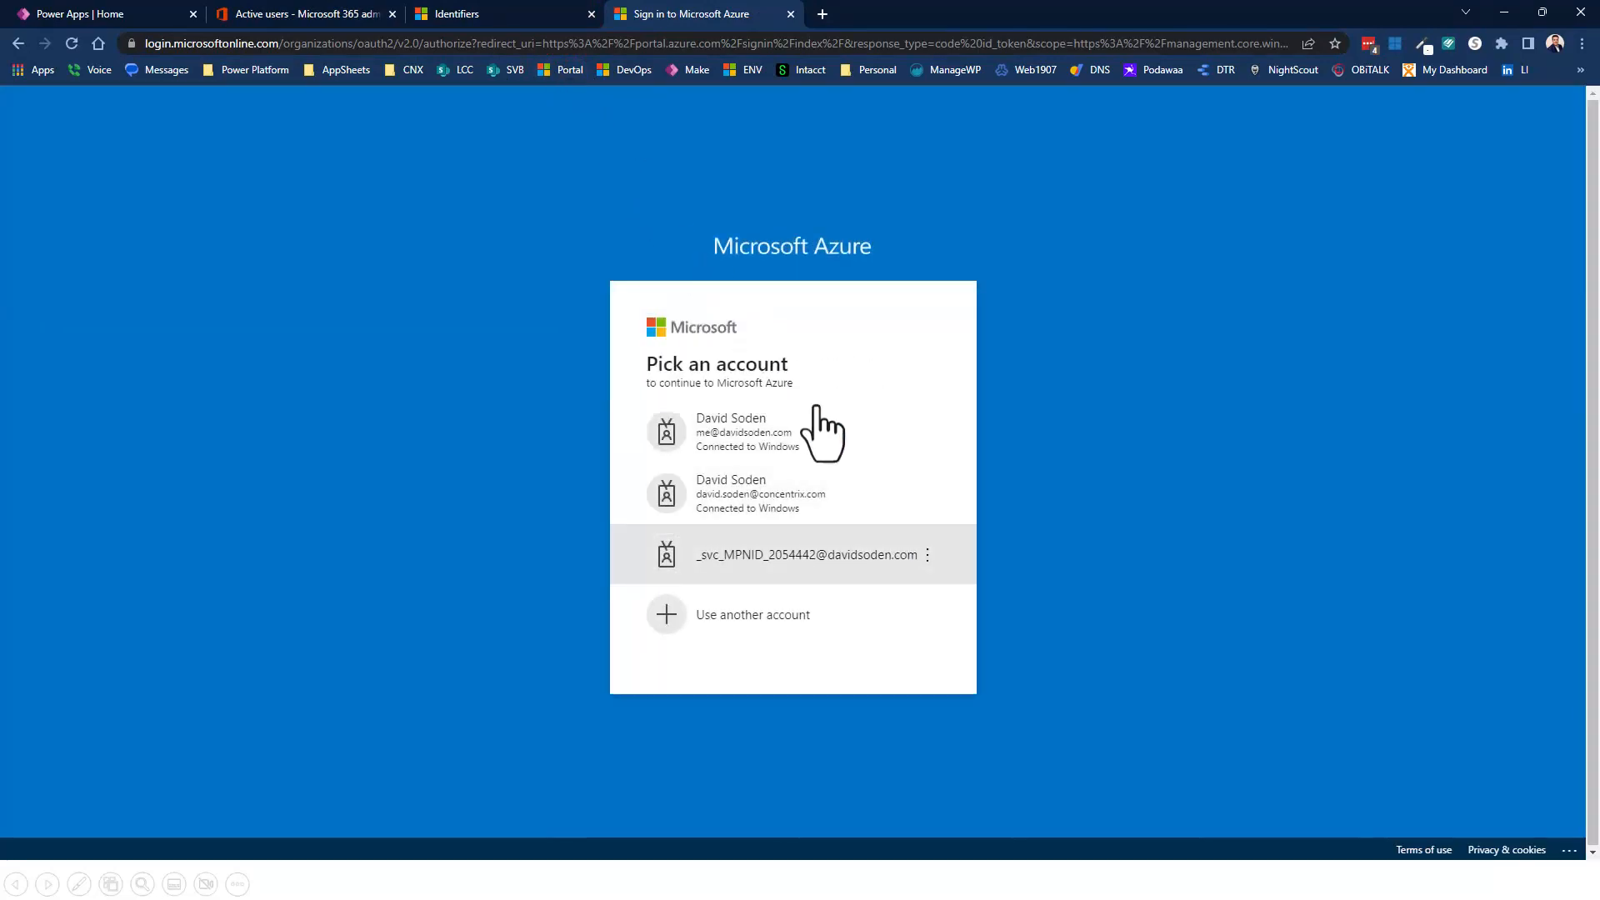
{"action": "left_click", "coordinate": [928, 554]}
{"action": "left_click", "coordinate": [836, 547]}
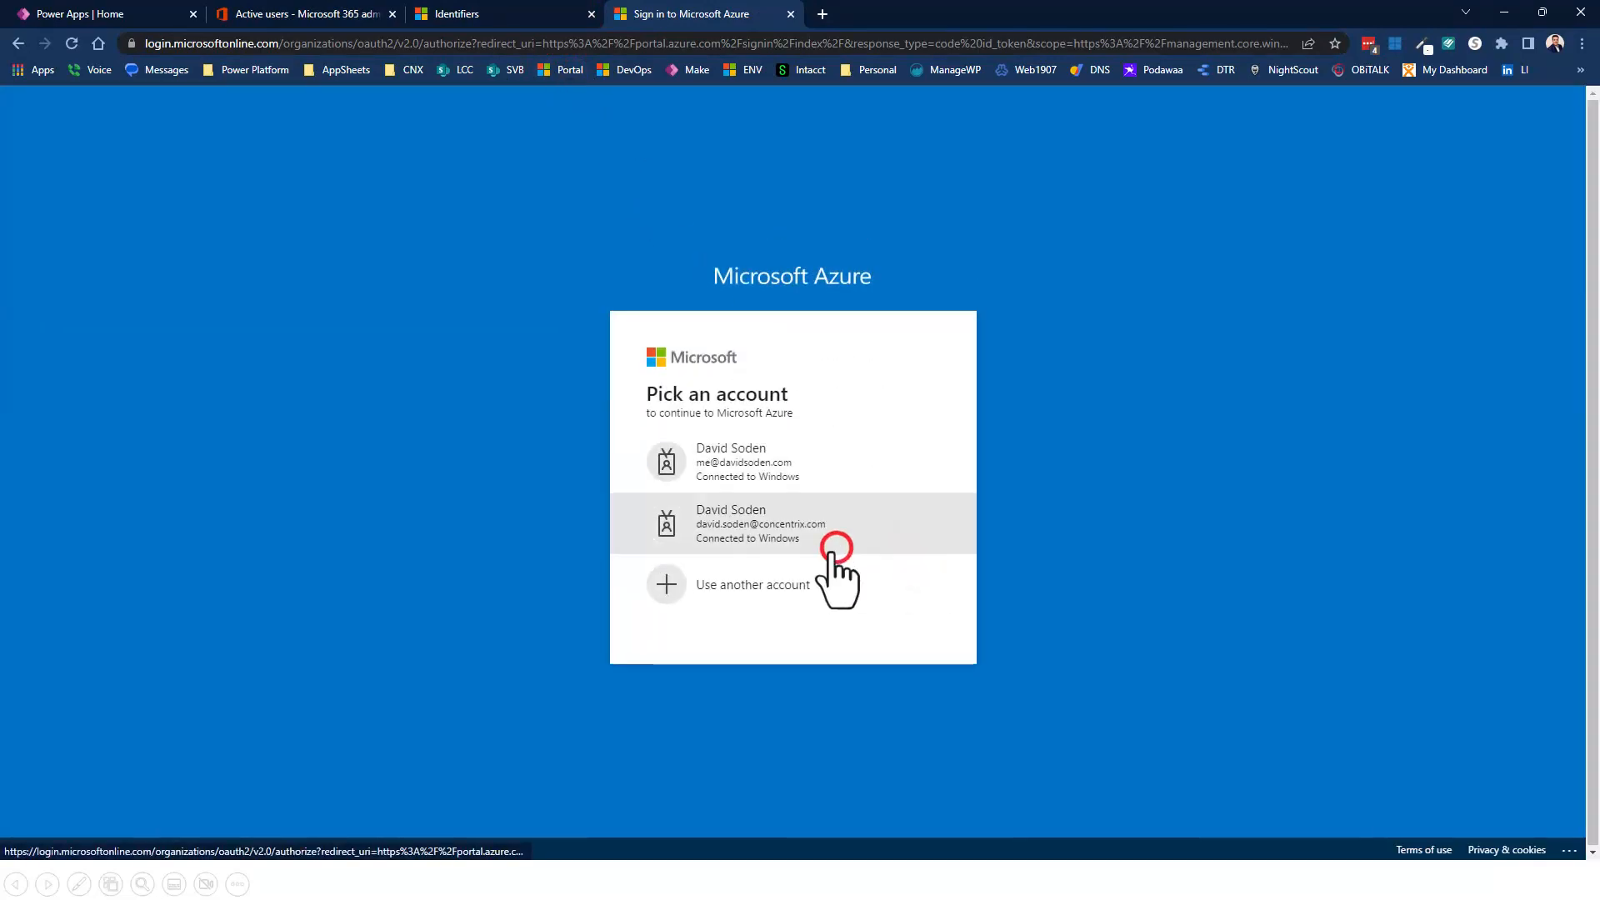
{"action": "left_click", "coordinate": [732, 582]}
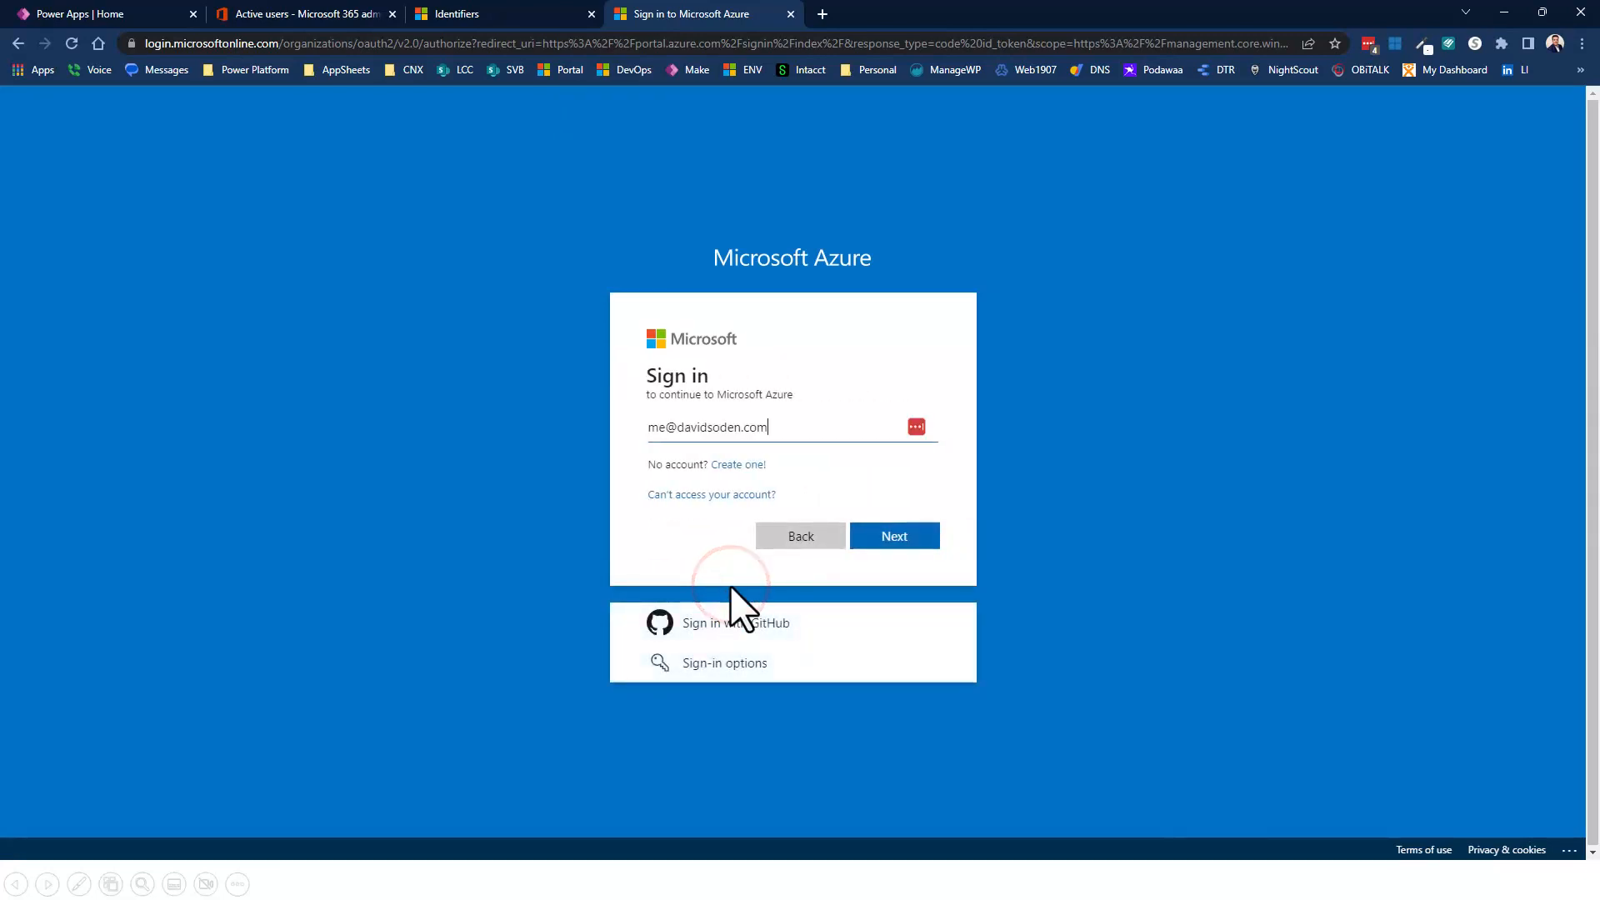
Copy the ServiceDemo Account username from its details in Active users.
{"action": "left_click", "coordinate": [475, 18]}
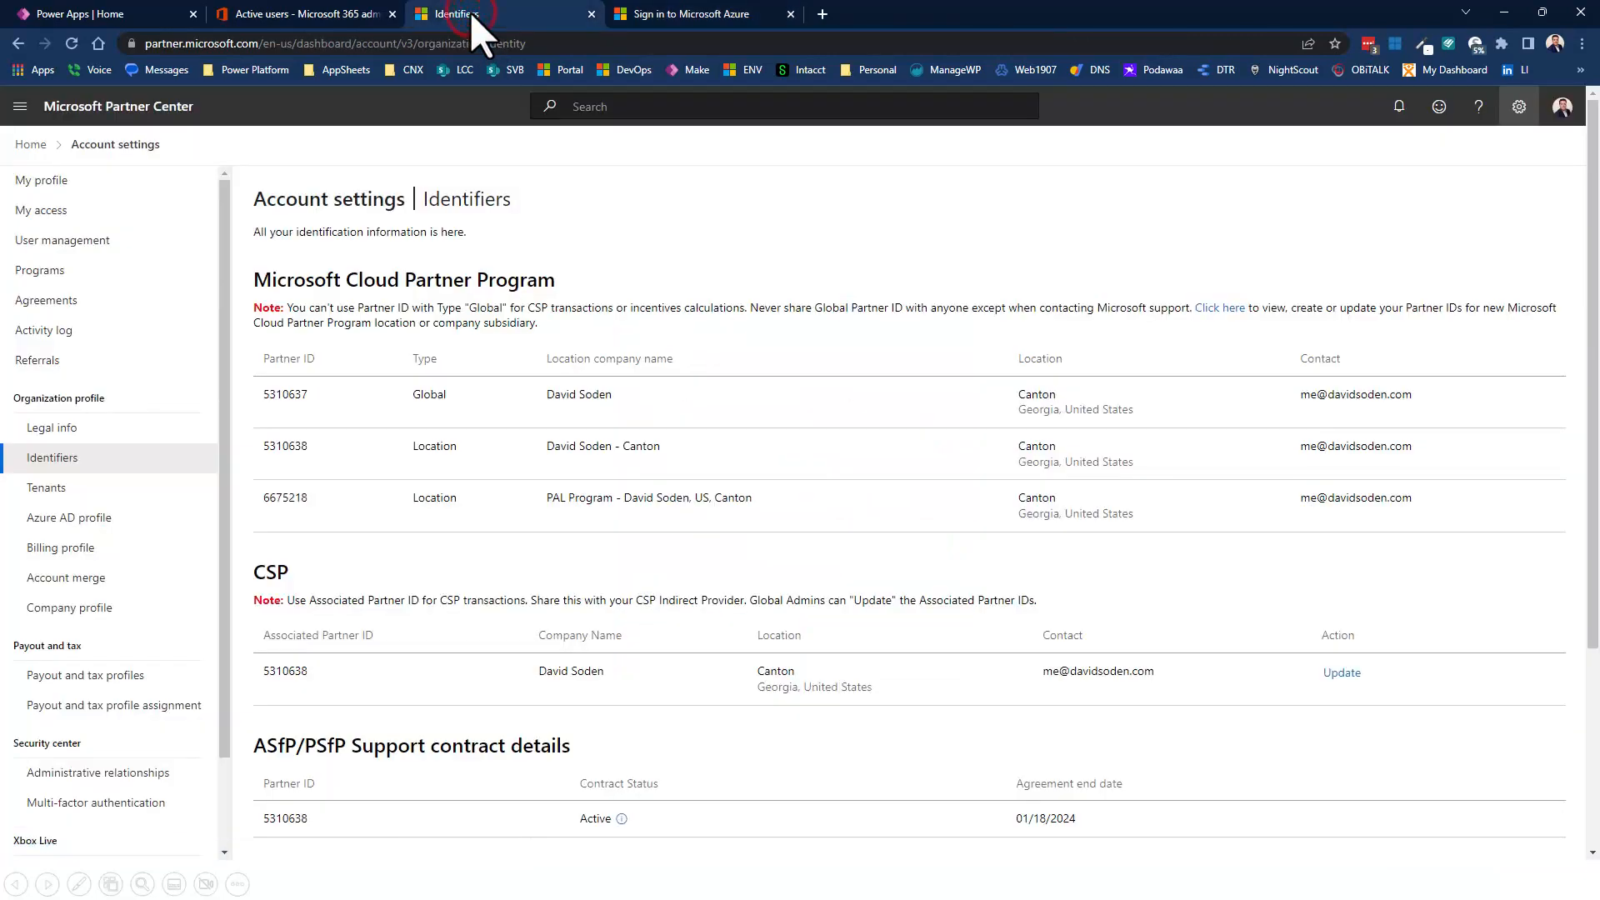
{"action": "left_click", "coordinate": [267, 18]}
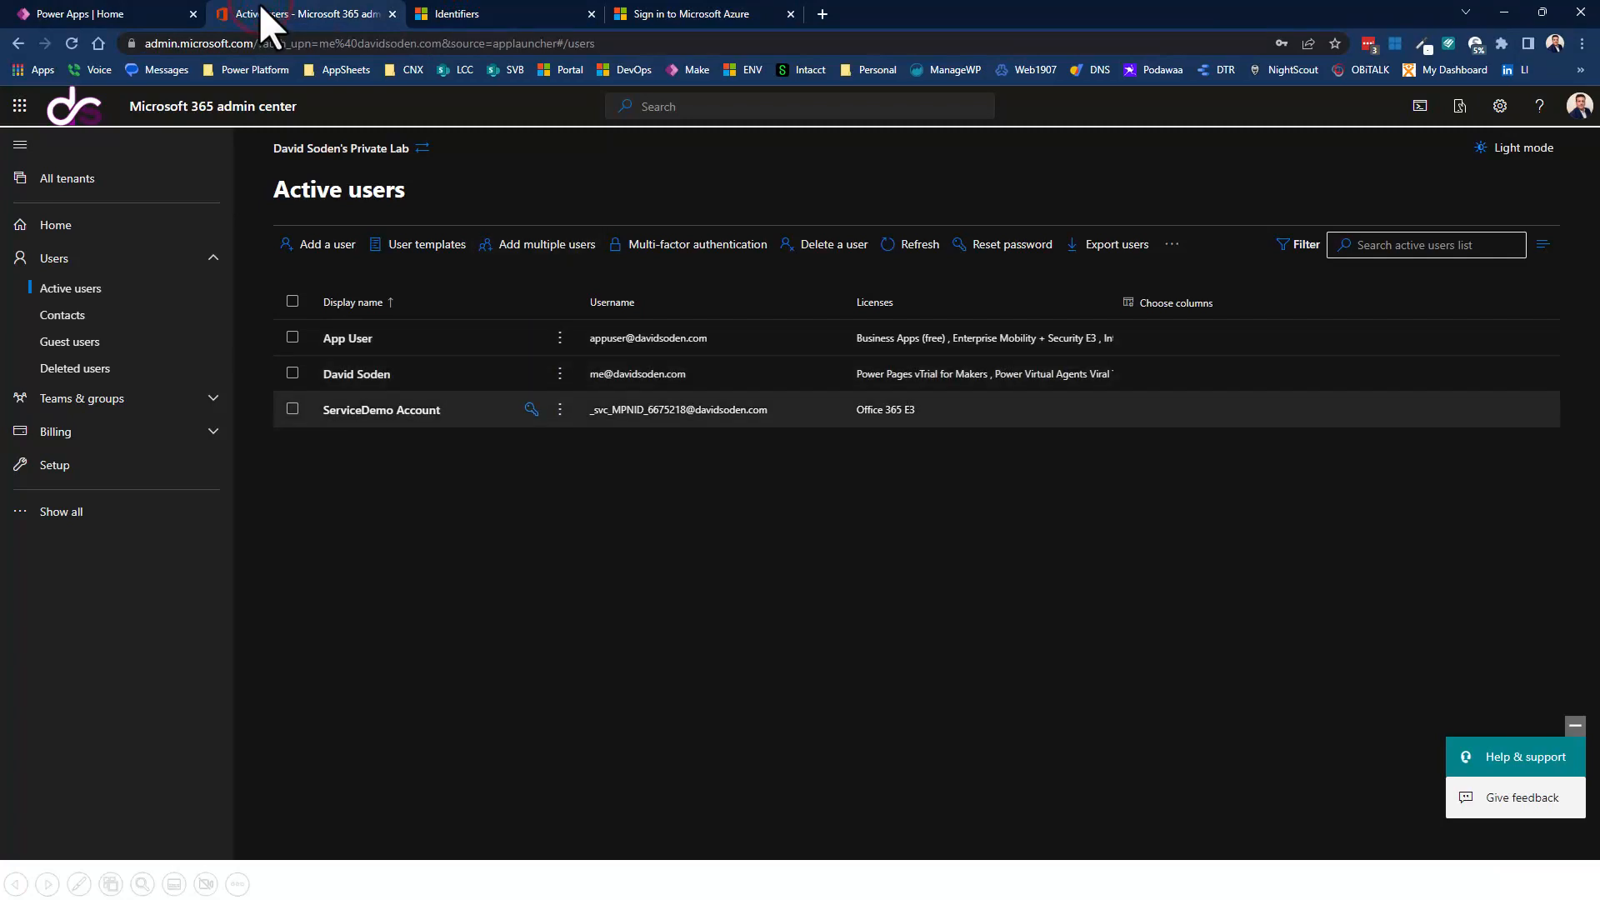
{"action": "left_click", "coordinate": [792, 409]}
{"action": "left_click", "coordinate": [593, 409]}
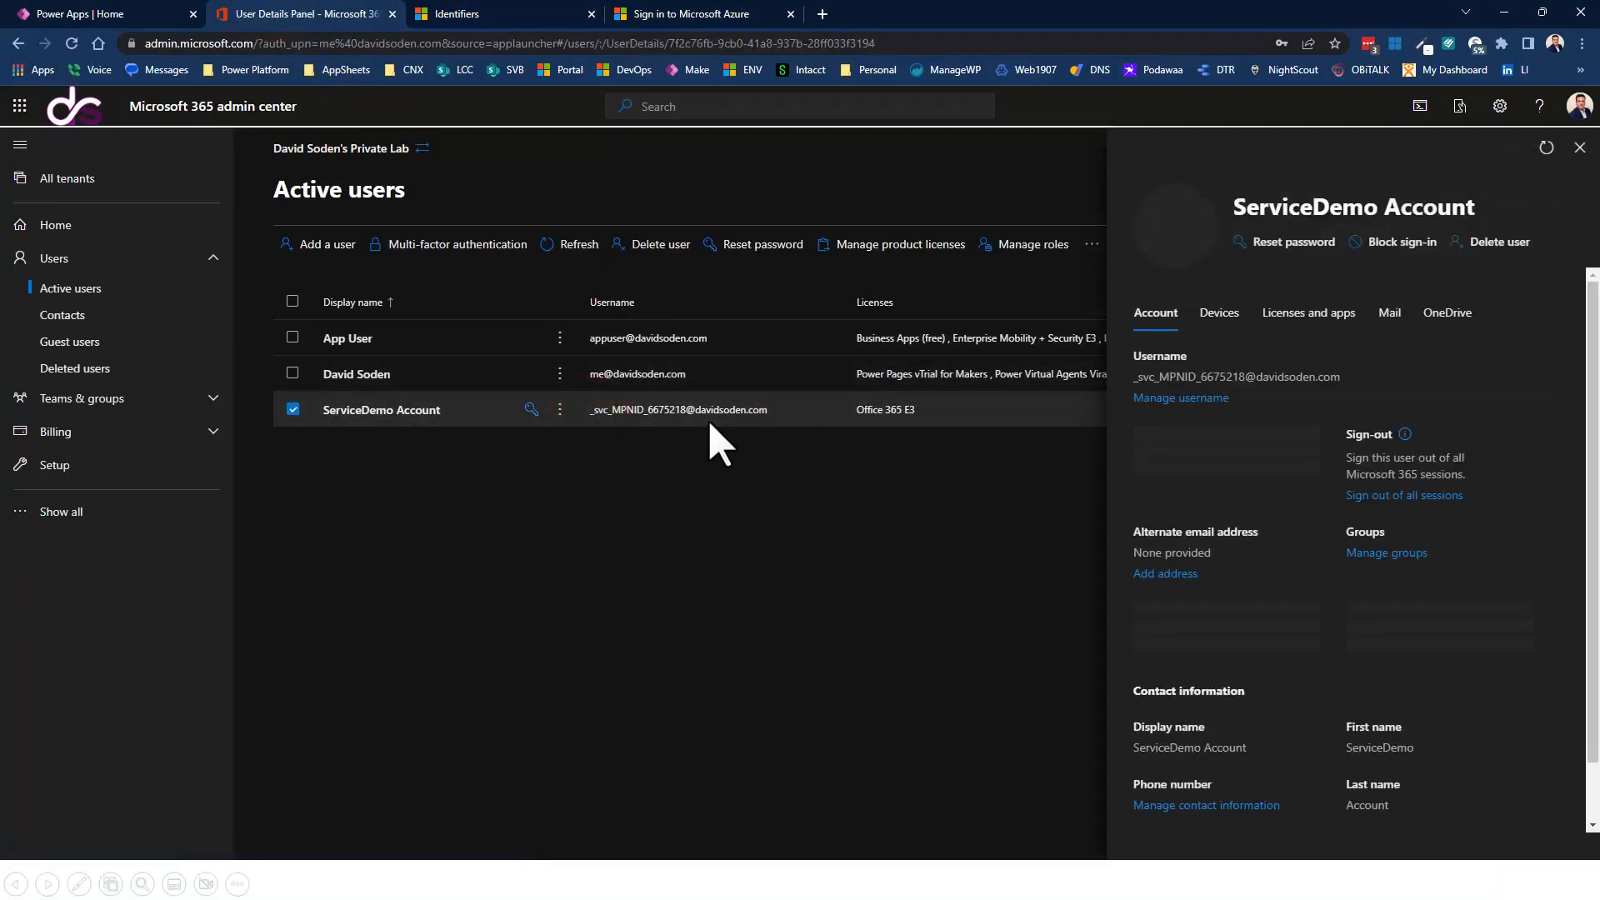
{"action": "left_click_drag", "start_coordinate": [1354, 378], "coordinate": [1133, 388]}
{"action": "key", "text": "ctrl+c"}
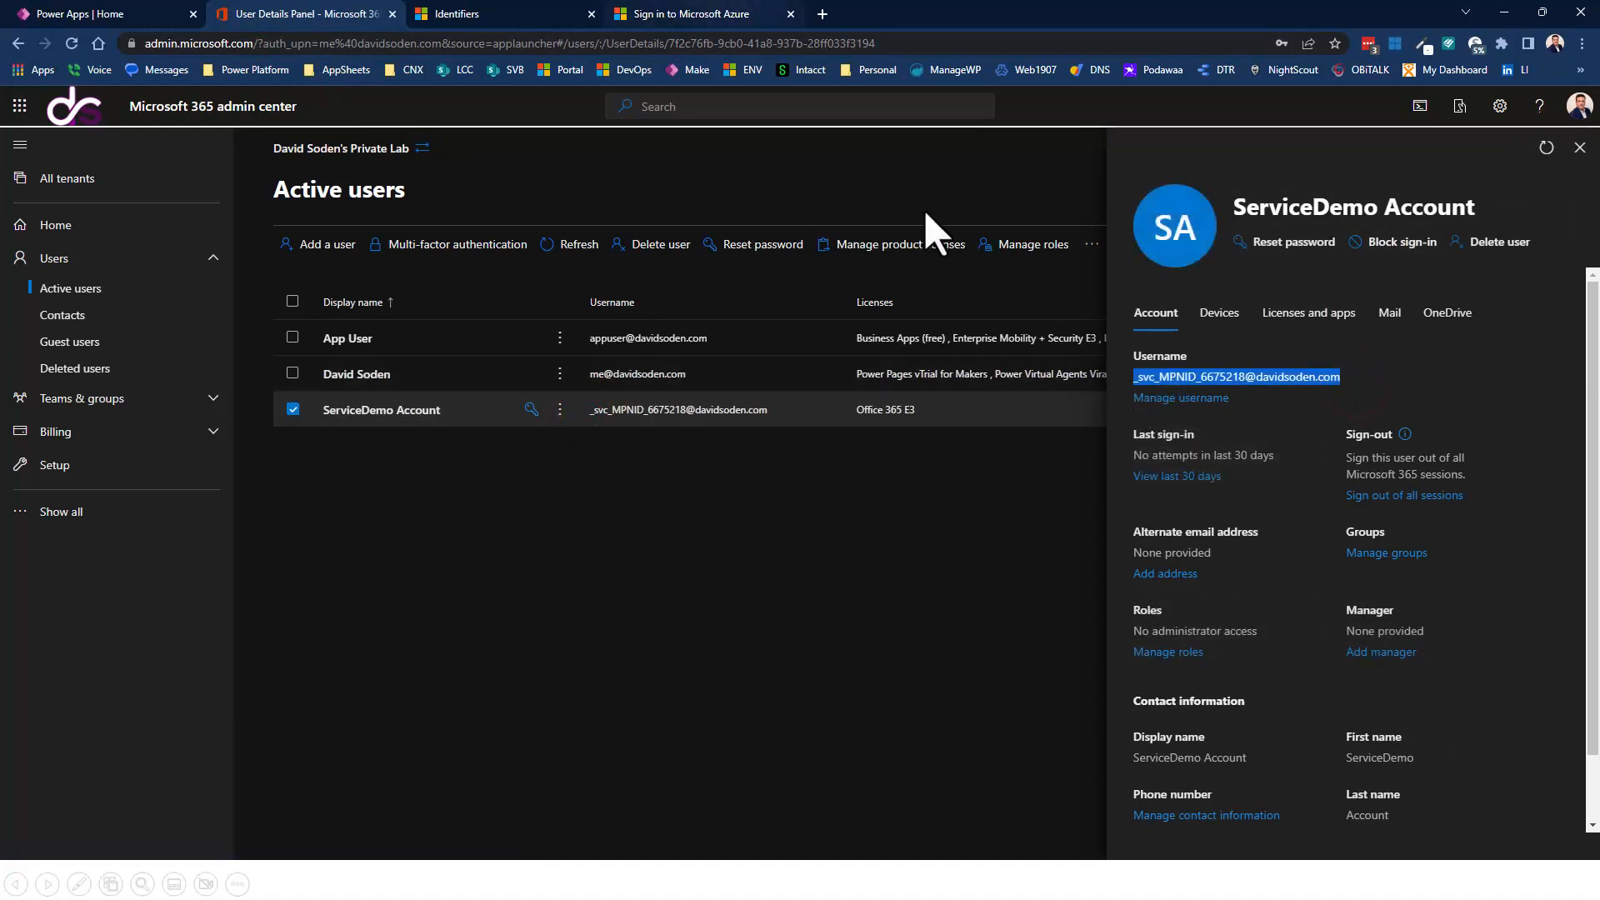
{"action": "left_click", "coordinate": [693, 15]}
Enter the service account username on the Azure sign-in and continue to the password.
{"action": "left_click", "coordinate": [764, 426]}
{"action": "key", "text": "ctrl+a"}
{"action": "key", "text": "ctrl+v"}
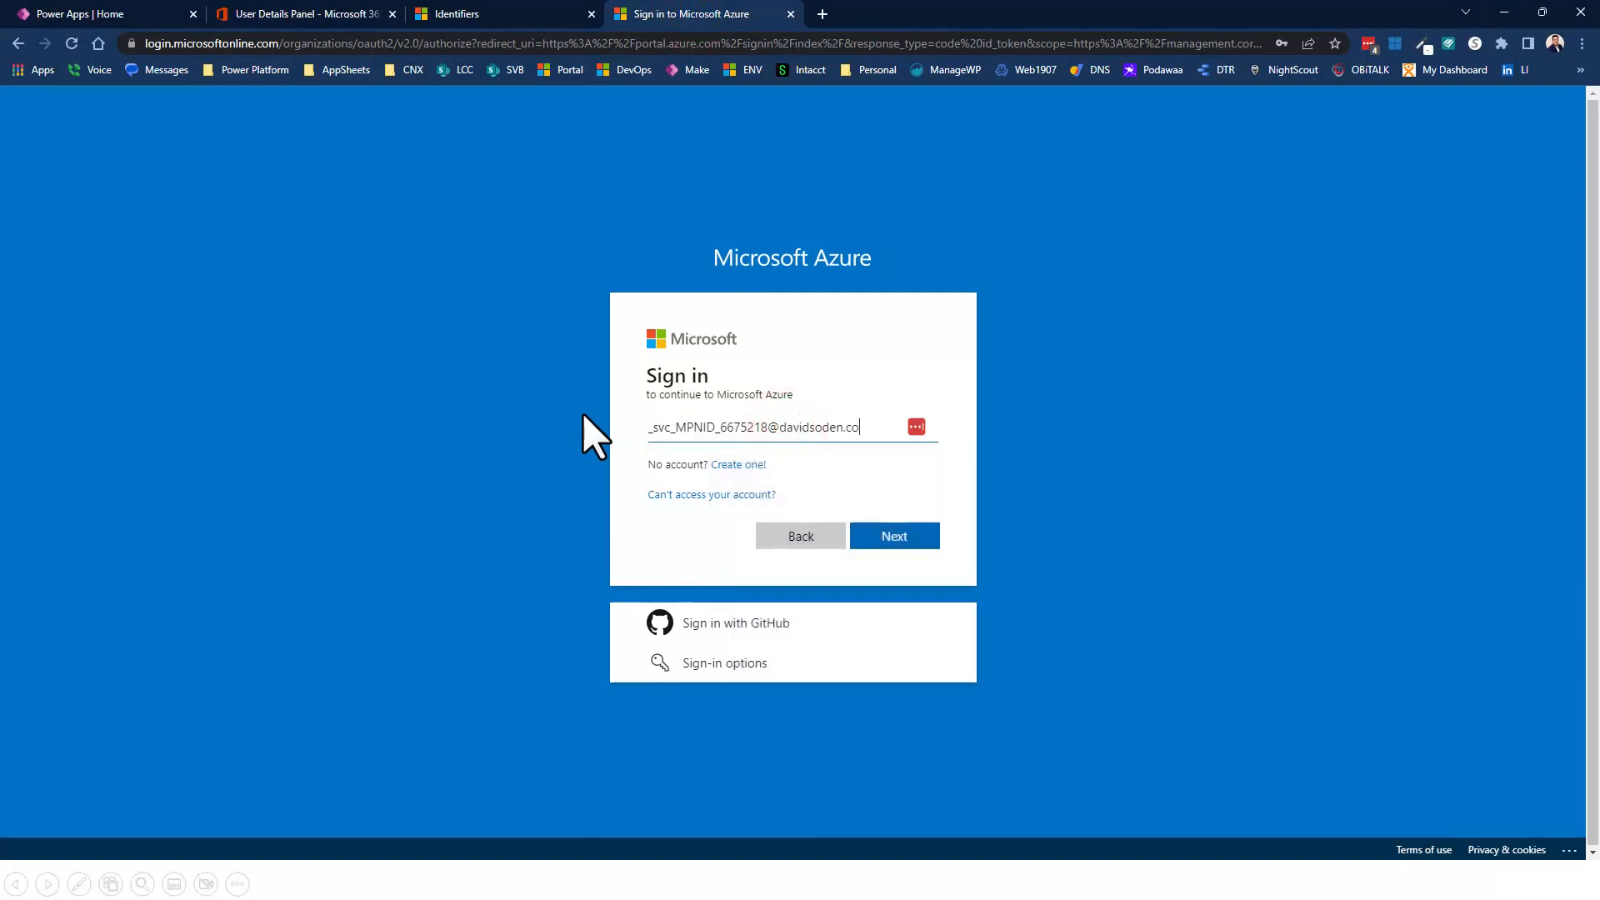
{"action": "key", "text": "Return"}
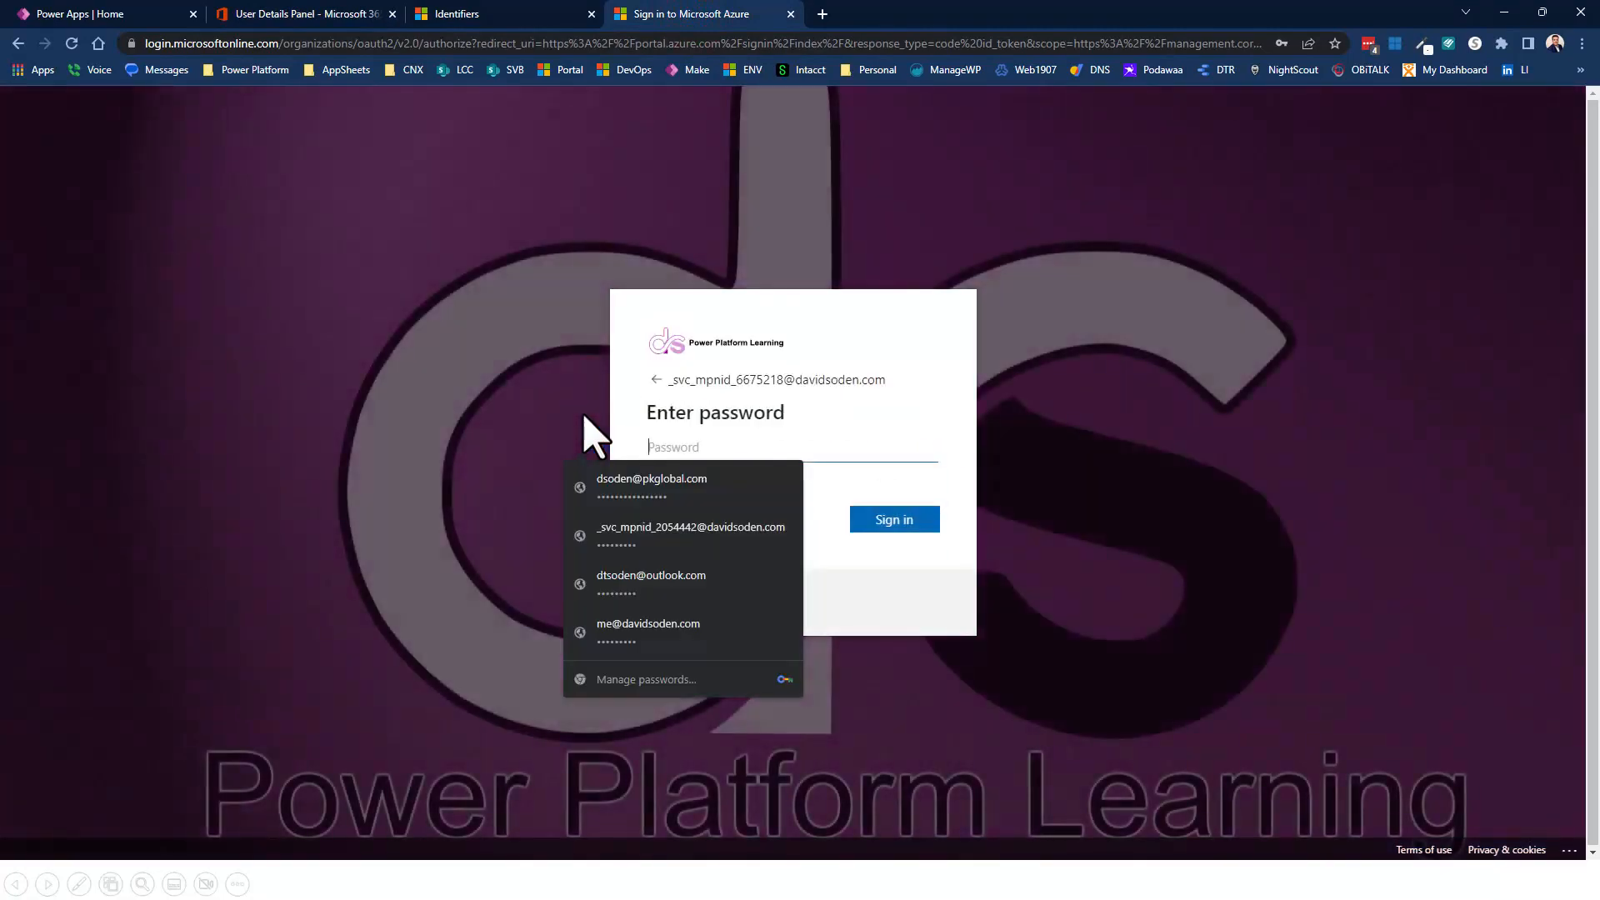
Try the saved passwords, then clear the rejected password from the field.
{"action": "key", "text": "ctrl+v"}
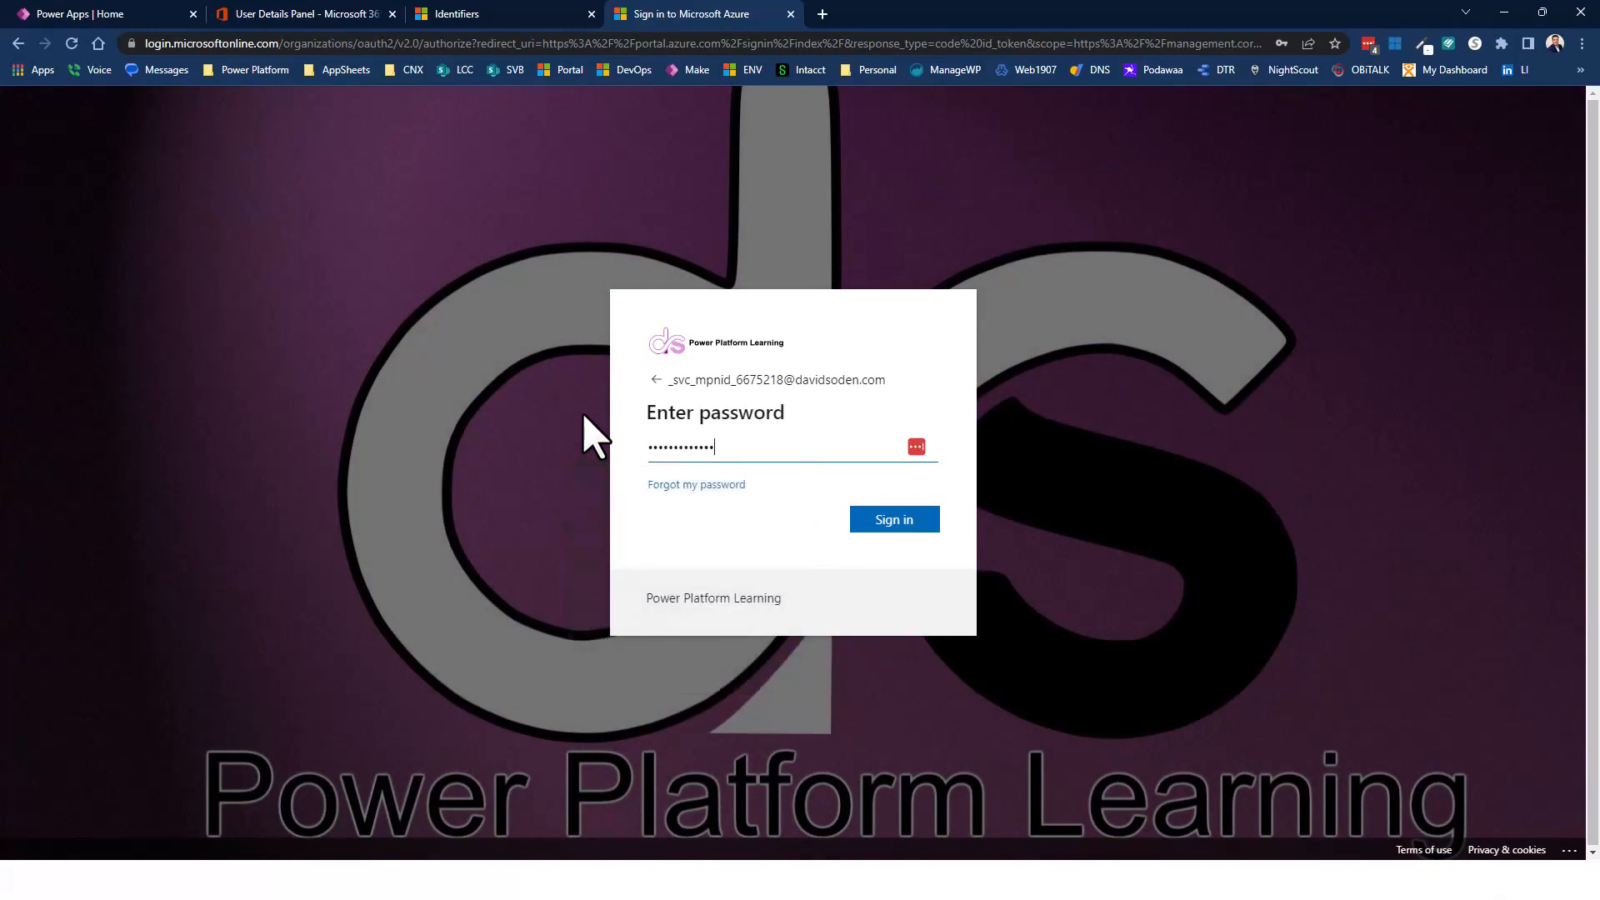
{"action": "key", "text": "Return"}
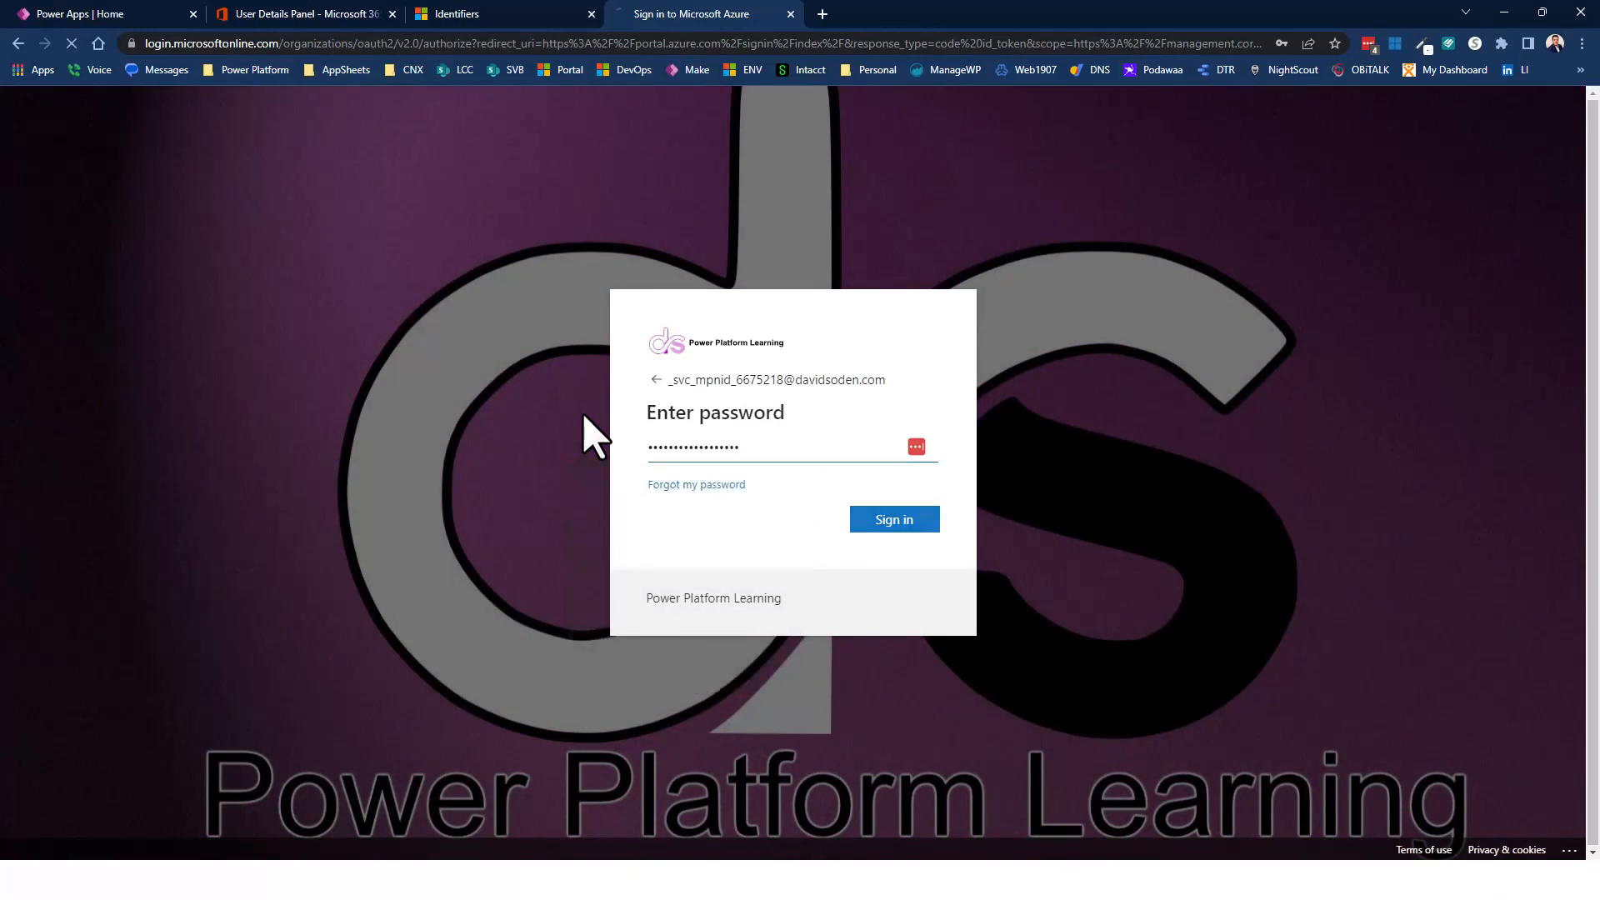
{"action": "key", "text": "ctrl+v"}
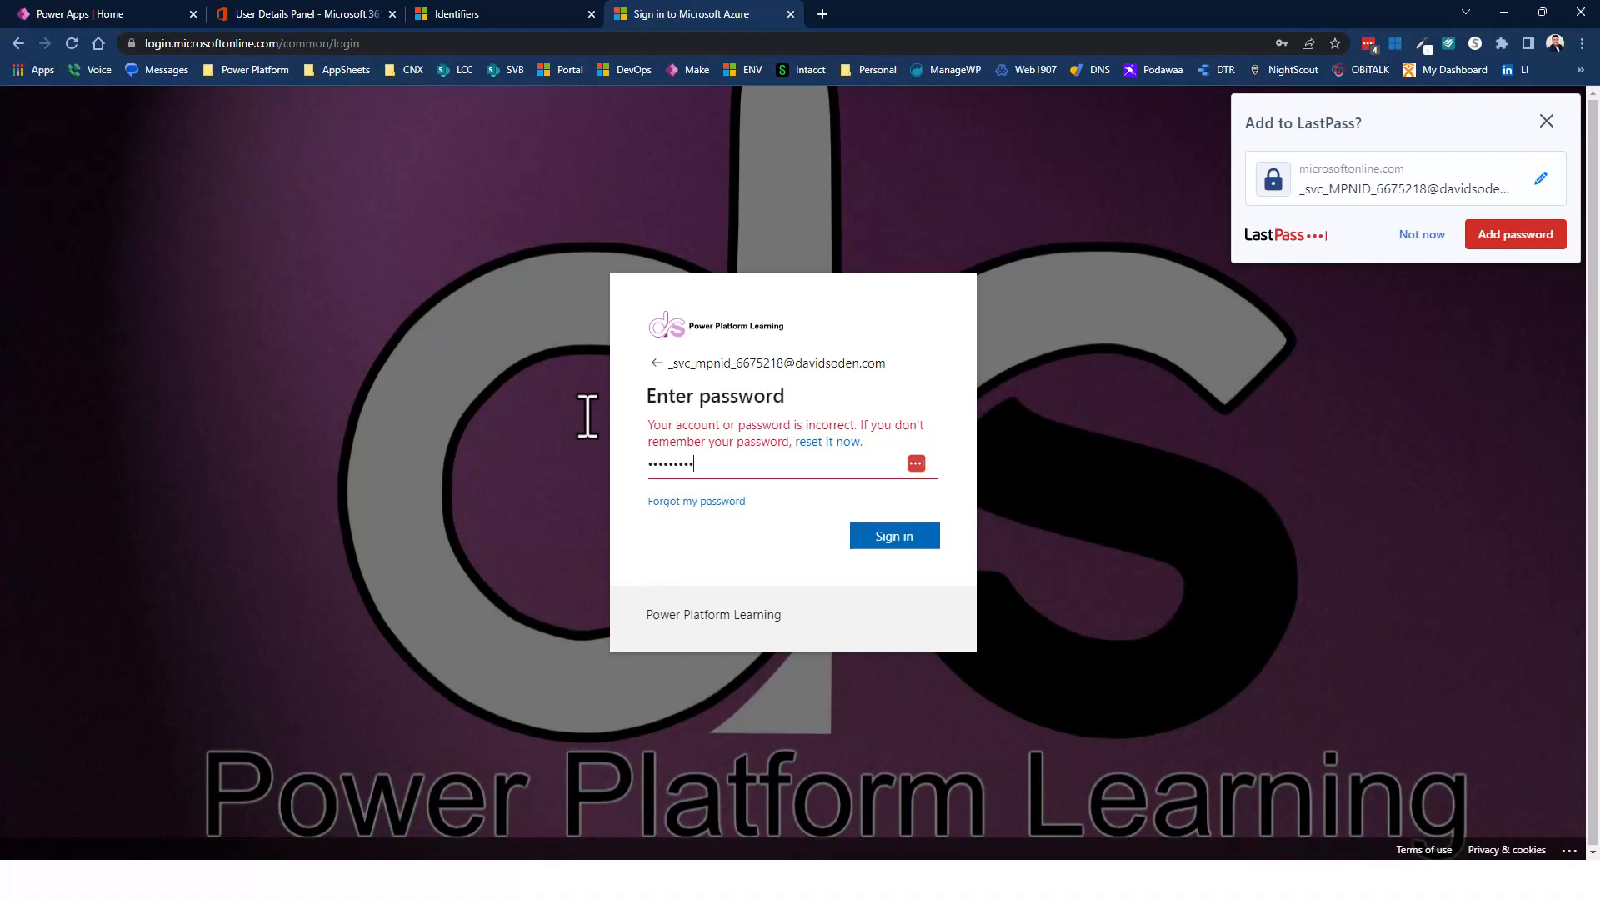
{"action": "left_click", "coordinate": [715, 469]}
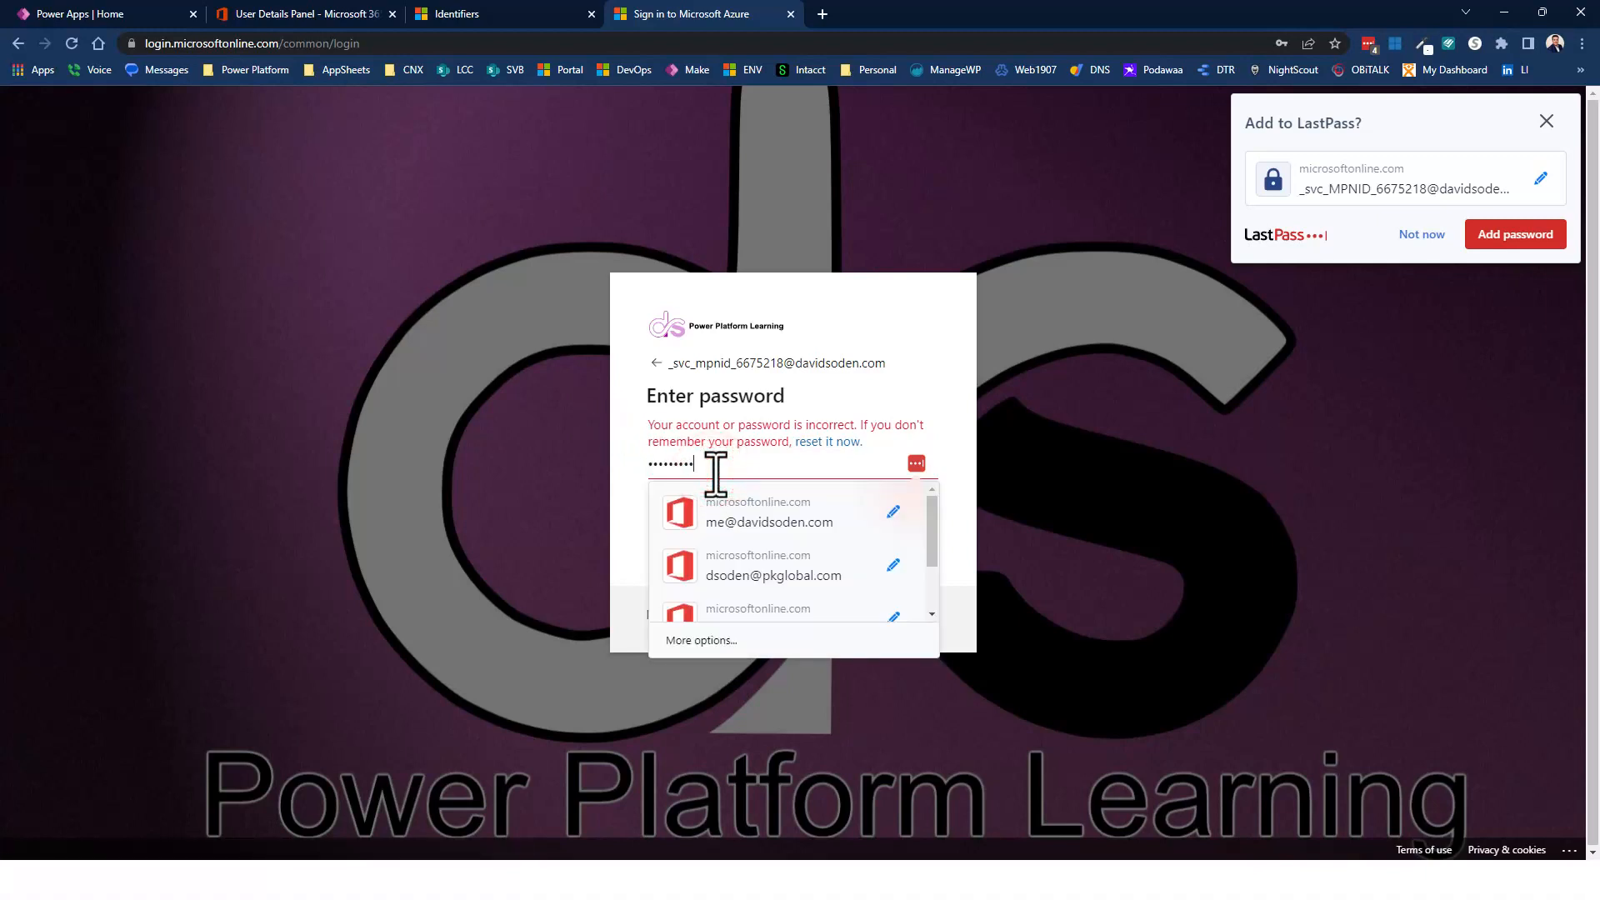
{"action": "type", "text": "••"}
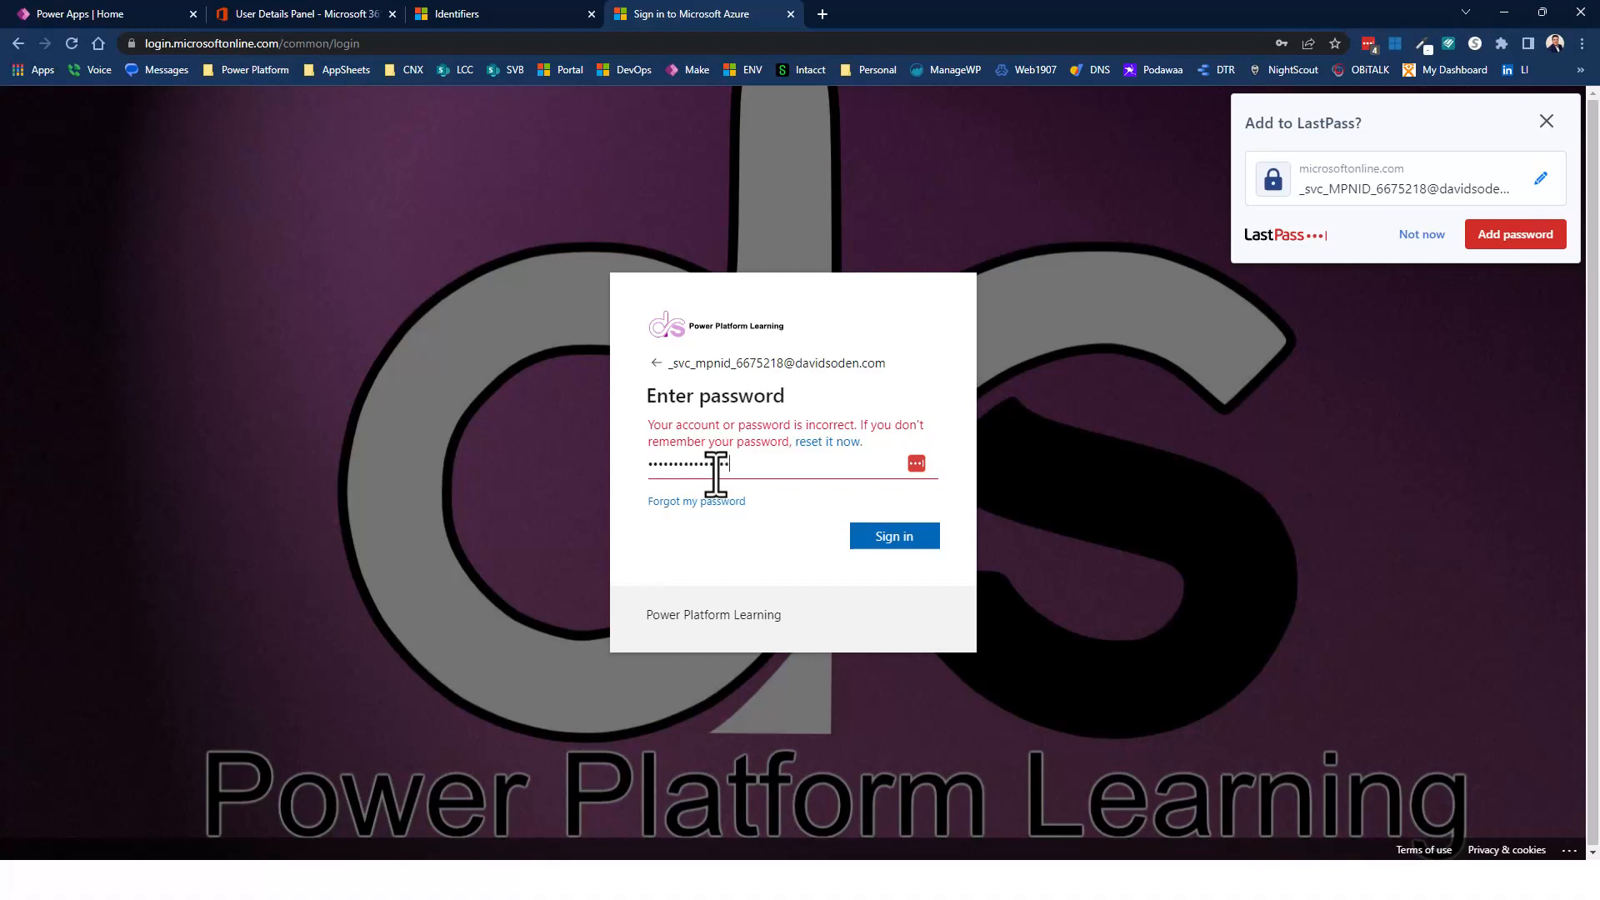
{"action": "key", "text": "Return"}
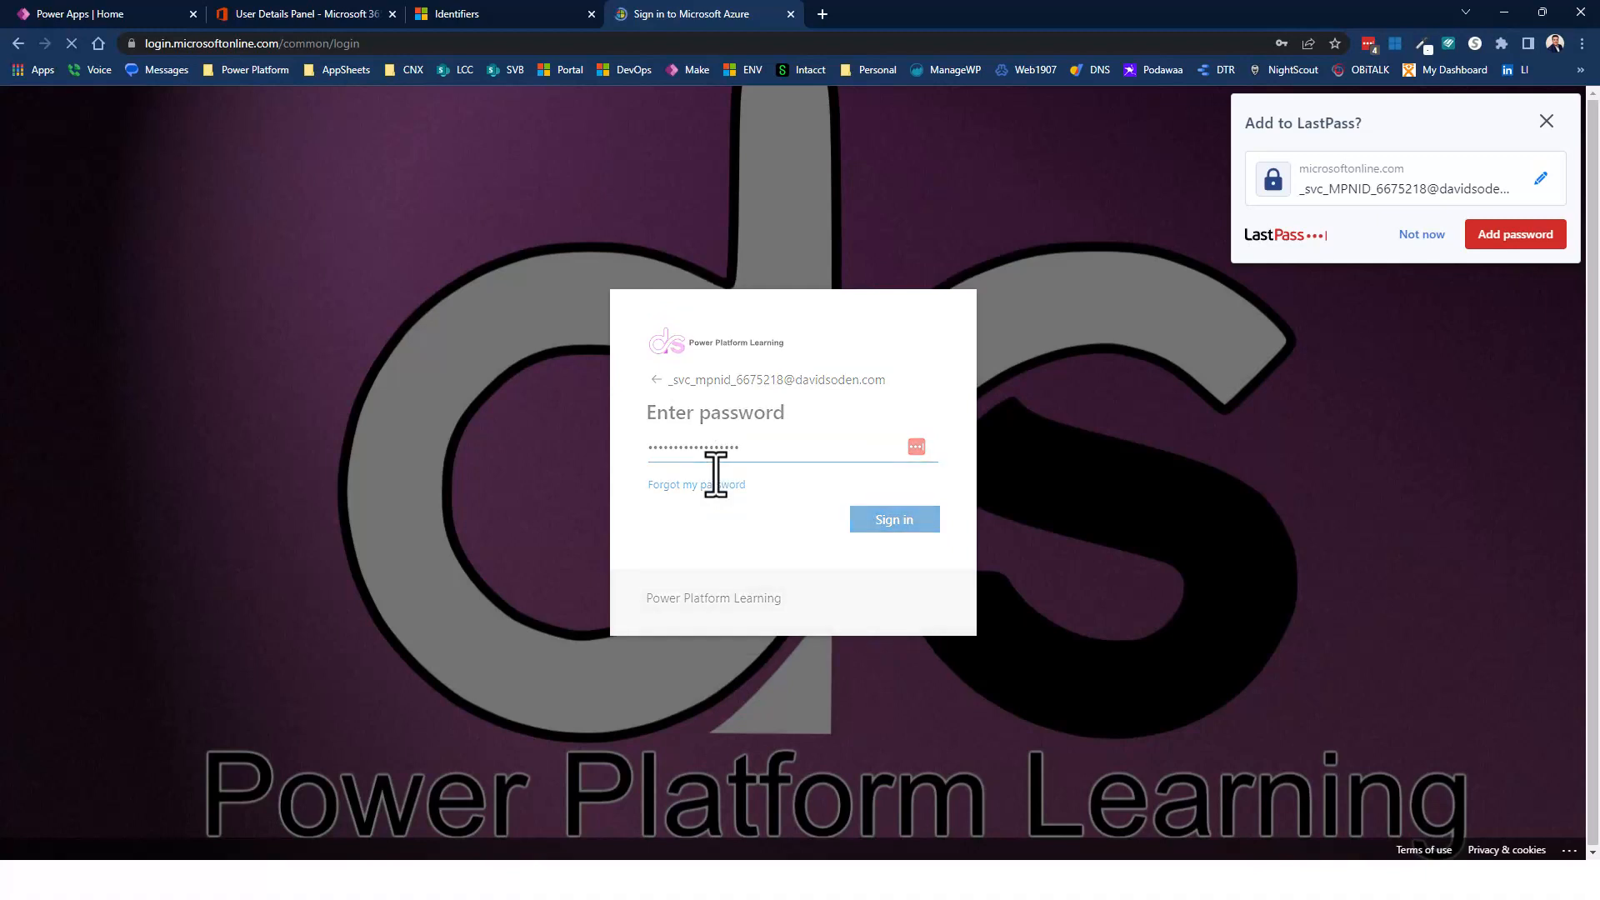
{"action": "key", "text": "ctrl+v"}
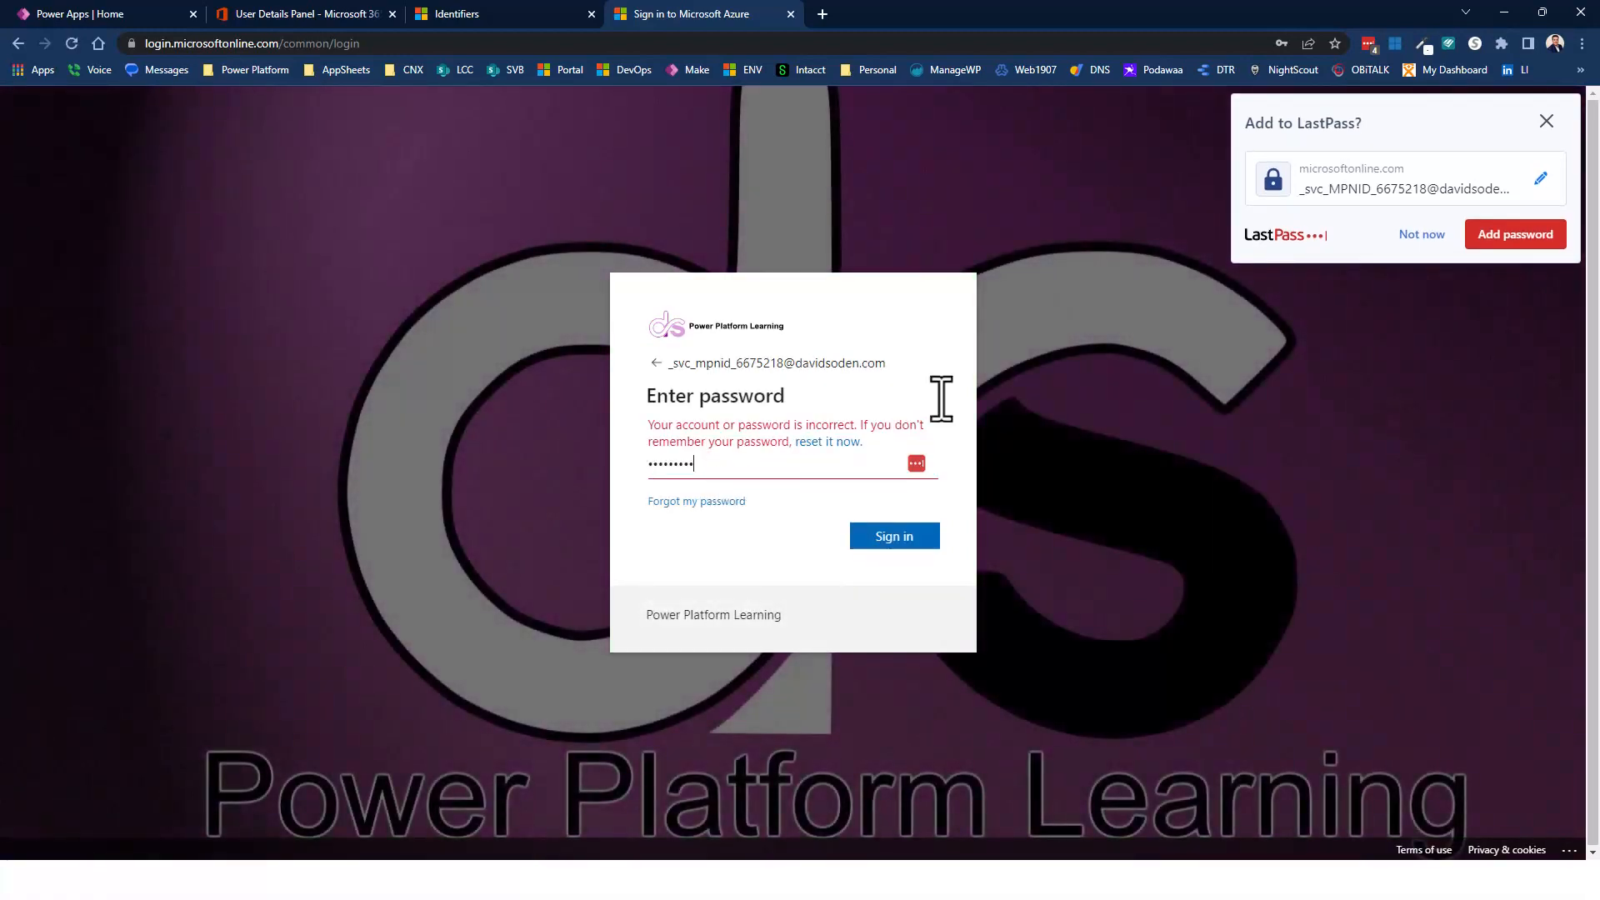
{"action": "left_click", "coordinate": [1421, 234]}
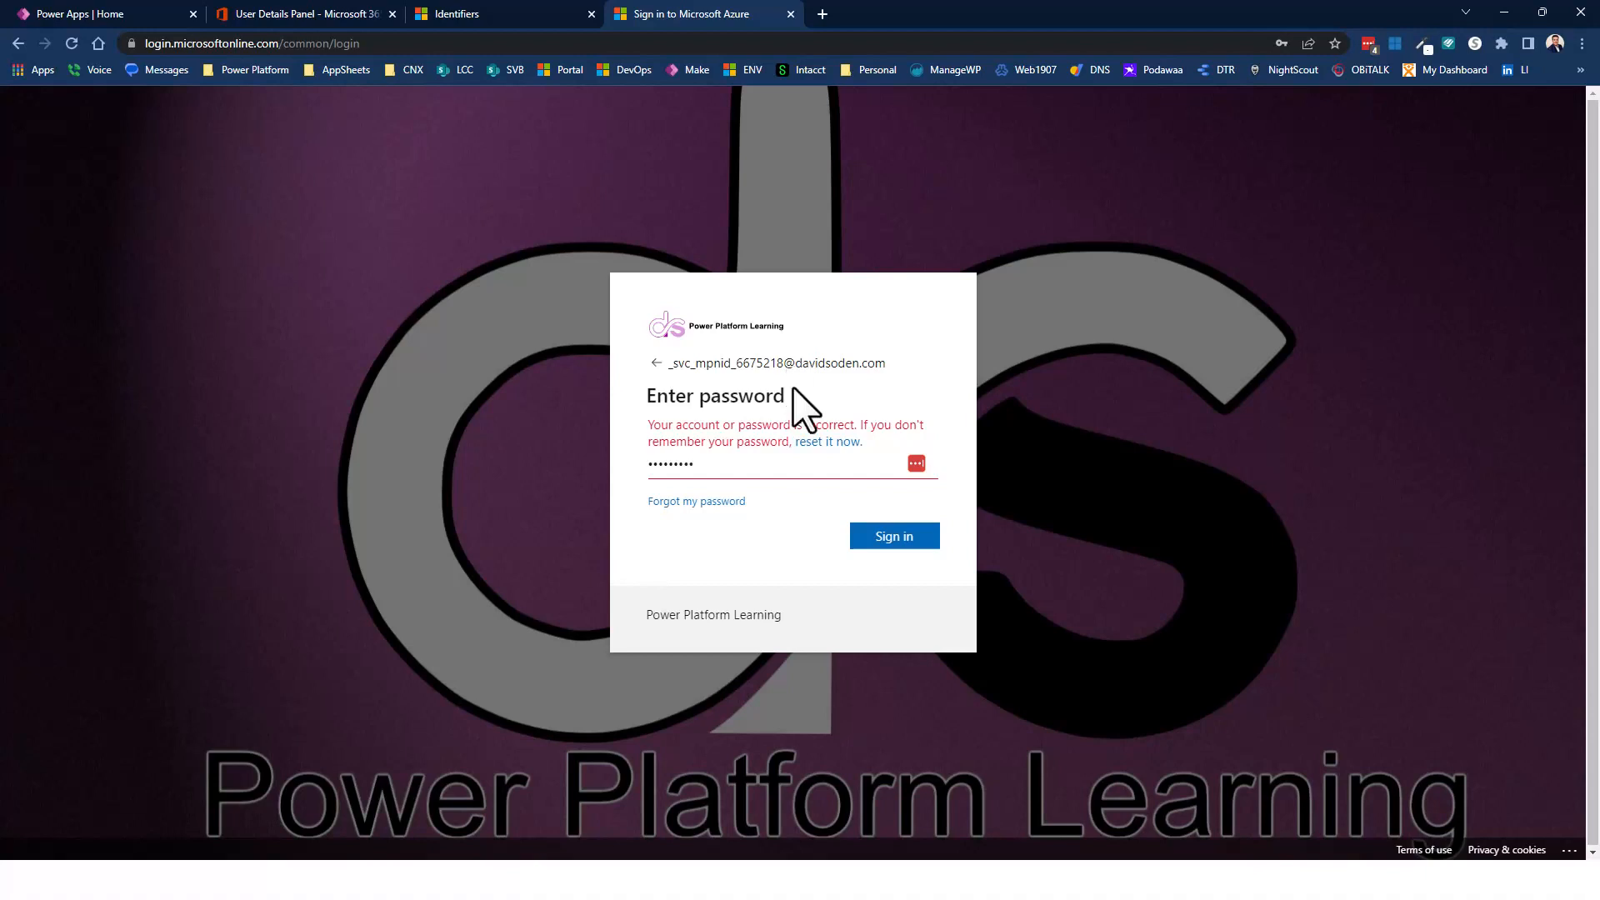
{"action": "double_click", "coordinate": [707, 460]}
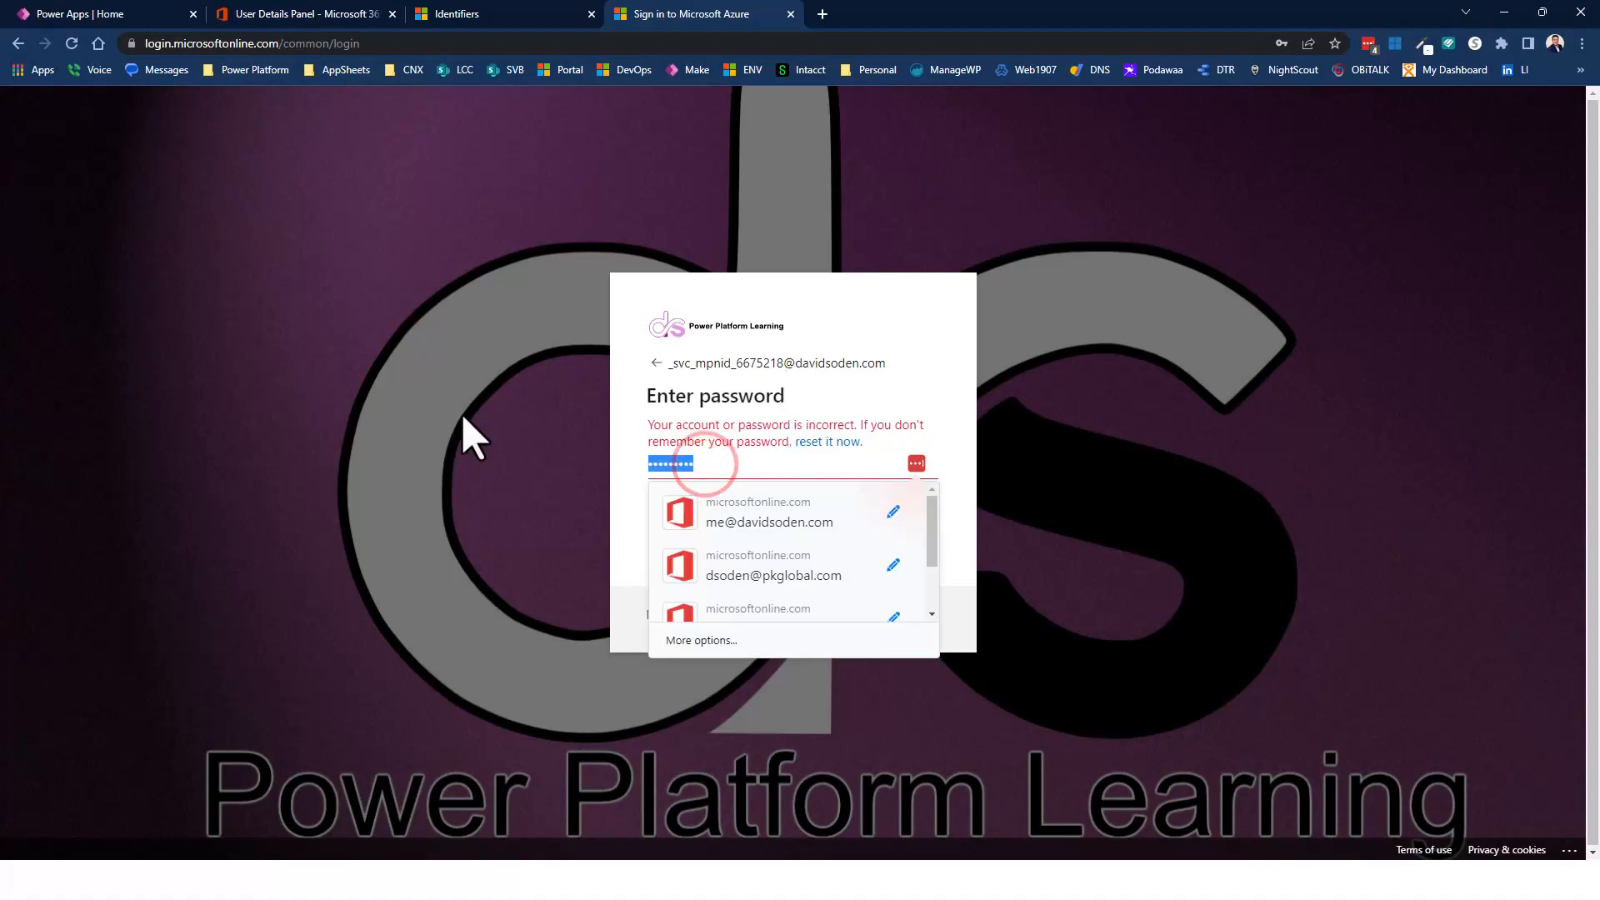
{"action": "key", "text": "BackSpace"}
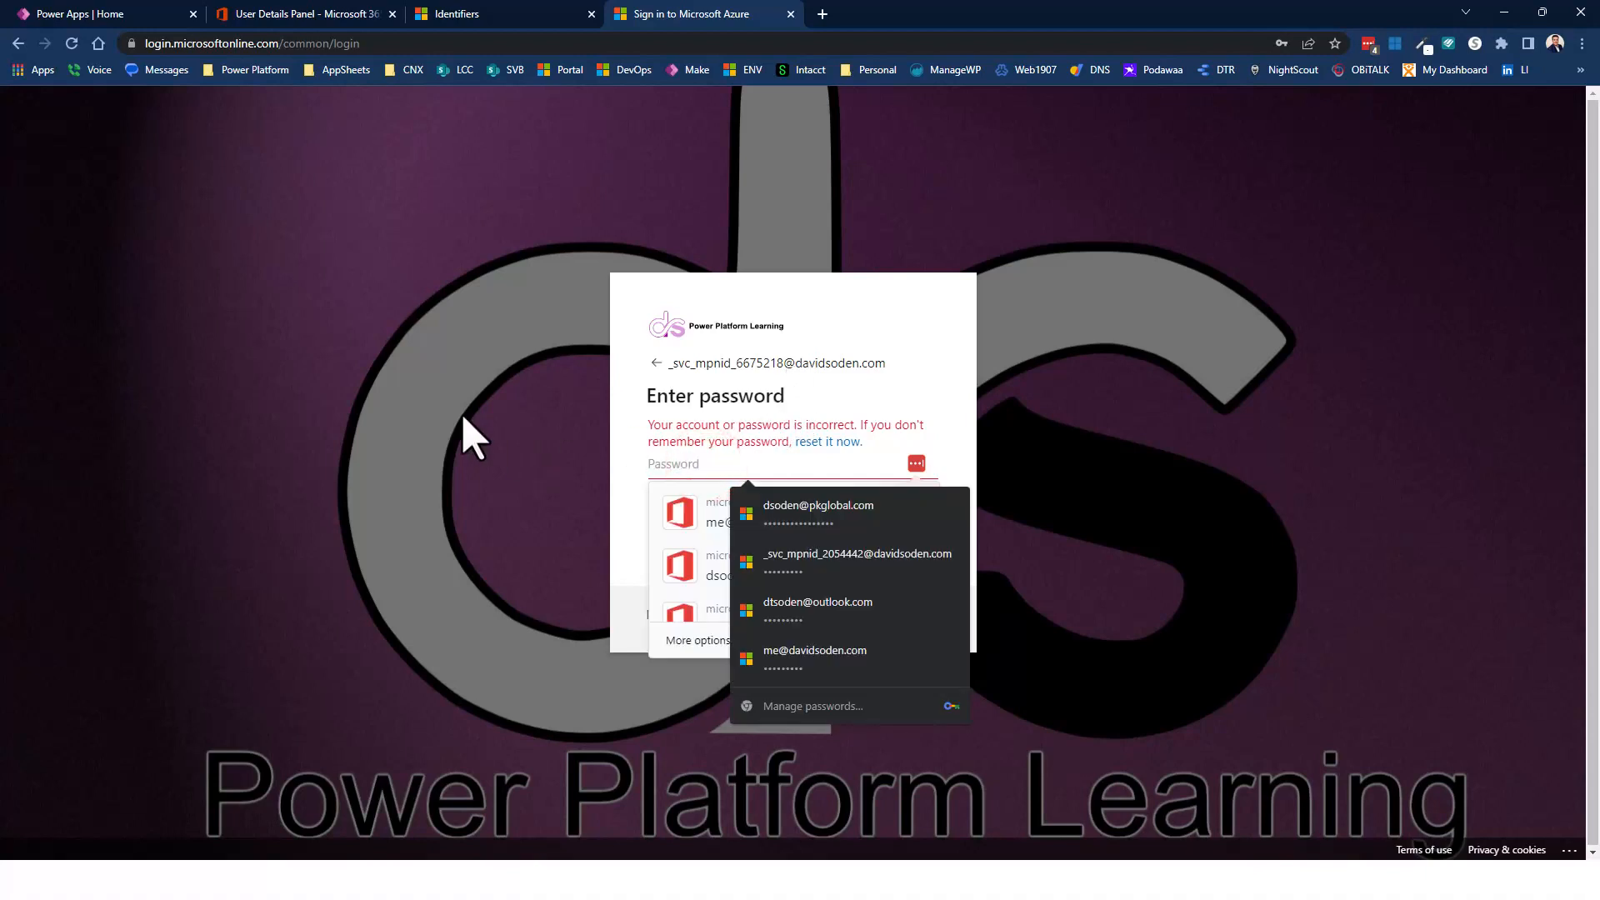
Enter a new, manually chosen strong password in the ServiceDemo Account's Reset password panel.
{"action": "left_click", "coordinate": [297, 14]}
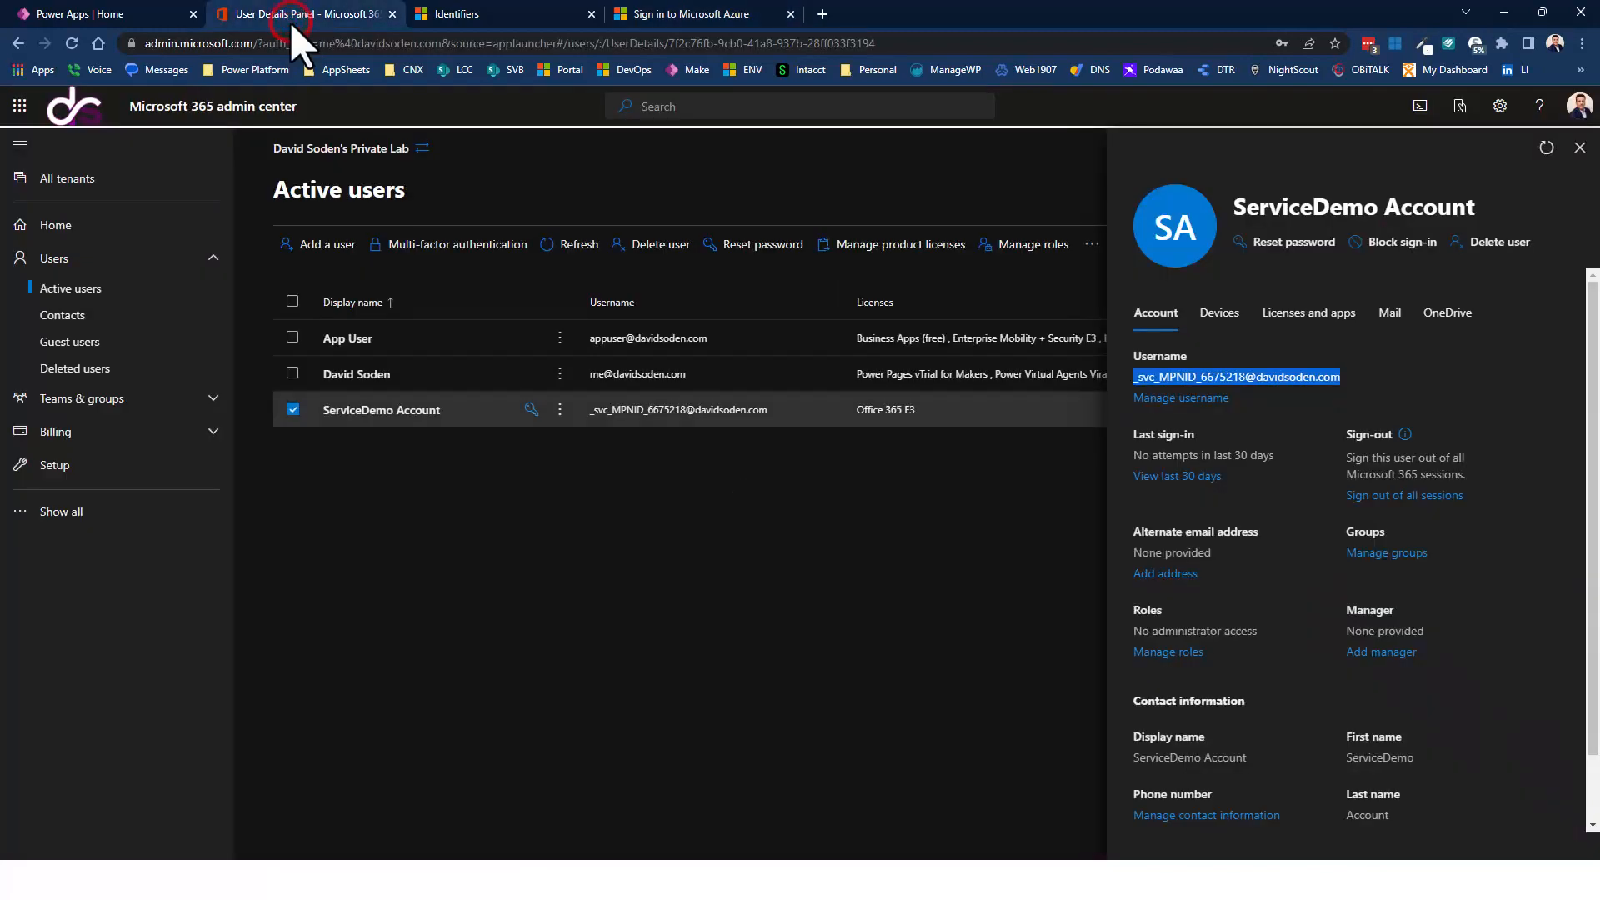
{"action": "left_click", "coordinate": [1287, 241]}
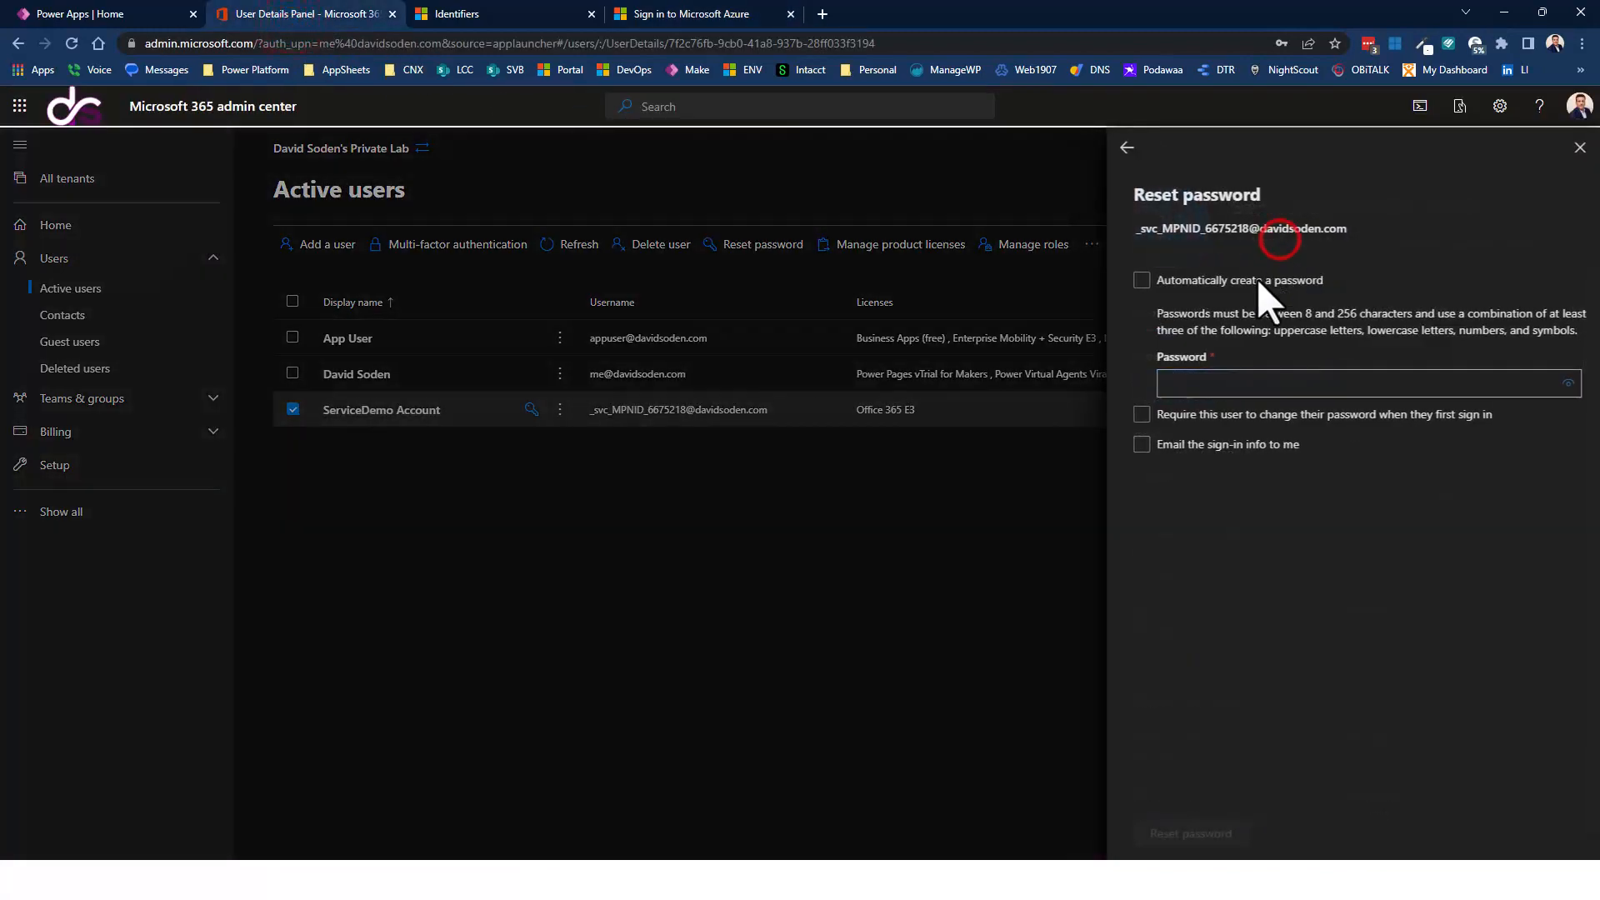
{"action": "left_click", "coordinate": [1197, 385]}
{"action": "left_click", "coordinate": [1140, 280]}
{"action": "left_click_drag", "start_coordinate": [1235, 386], "coordinate": [1050, 387]}
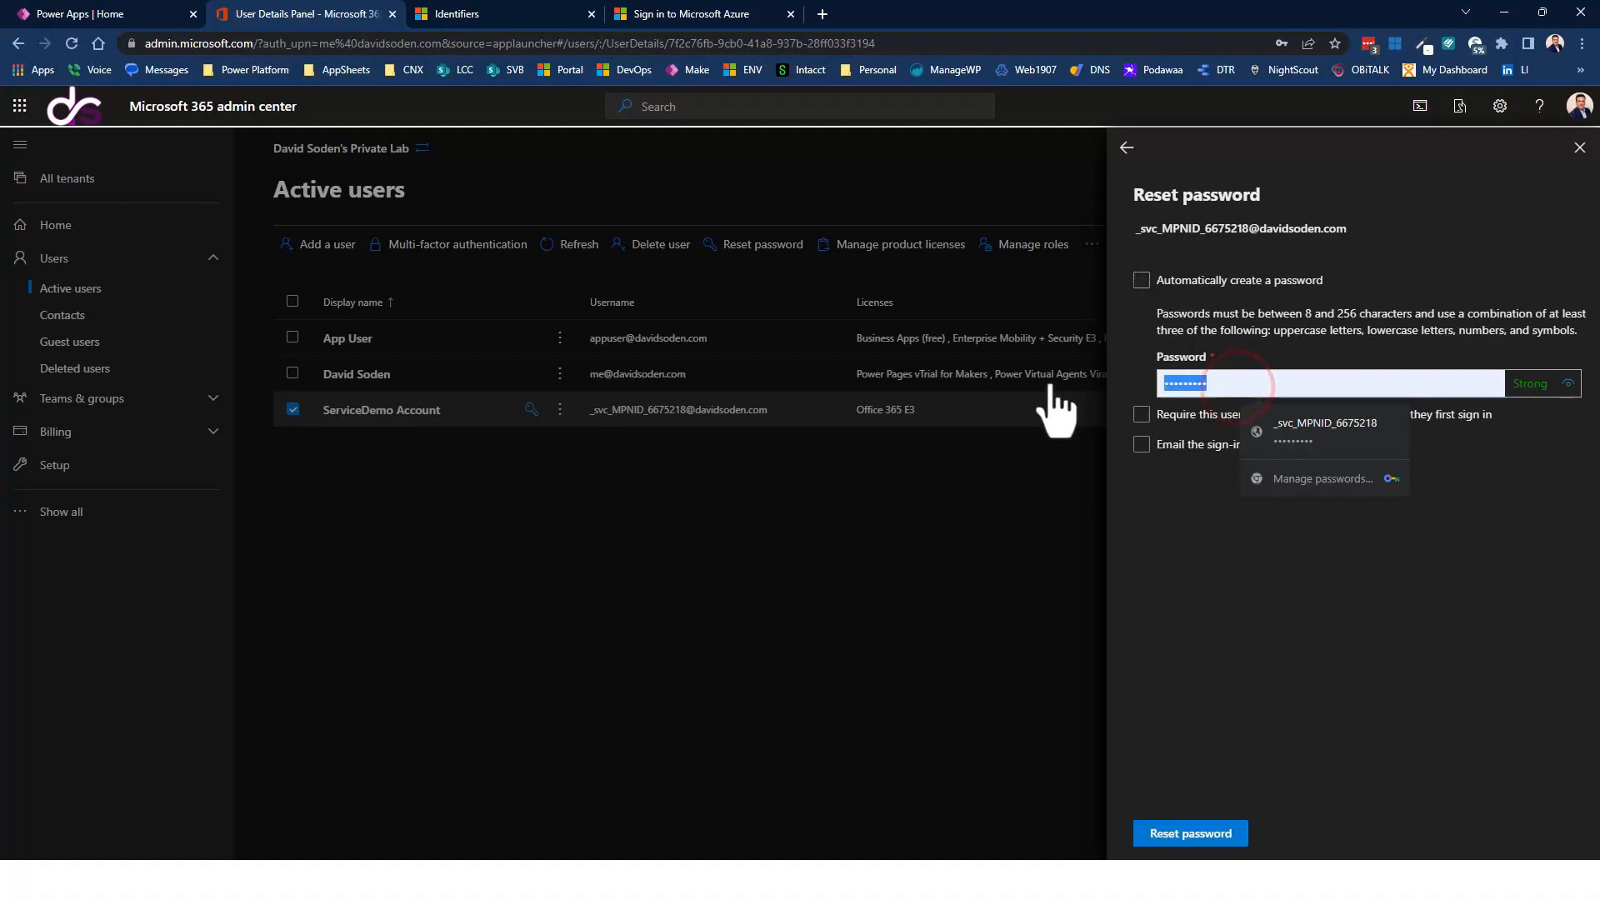
{"action": "key", "text": "BackSpace"}
{"action": "type", "text": "••••"}
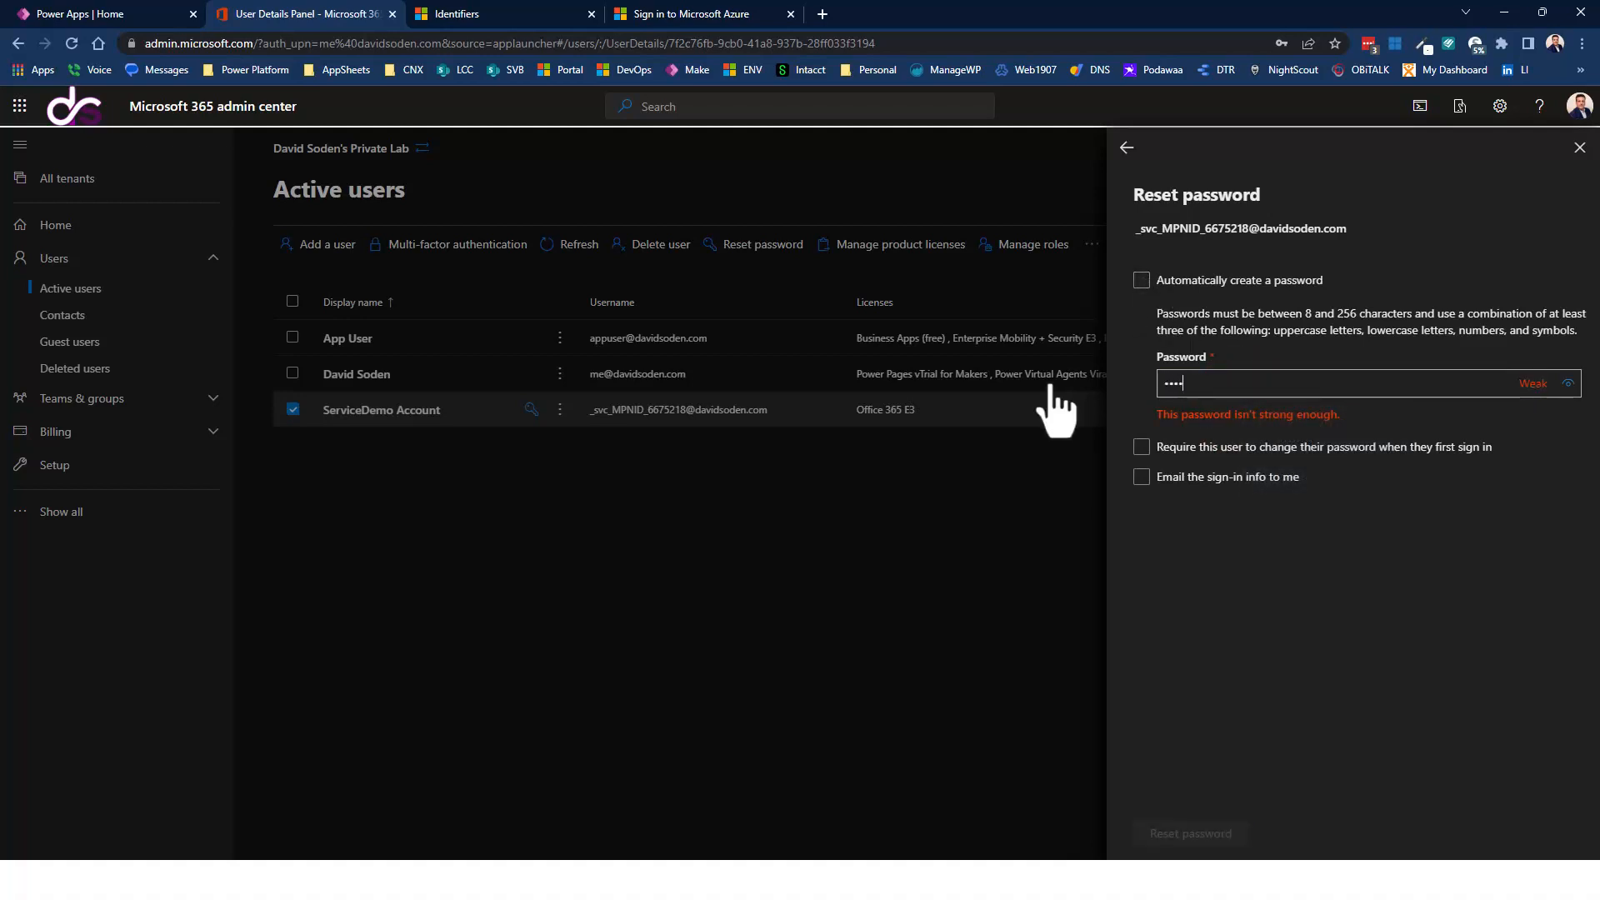
{"action": "type", "text": "•"}
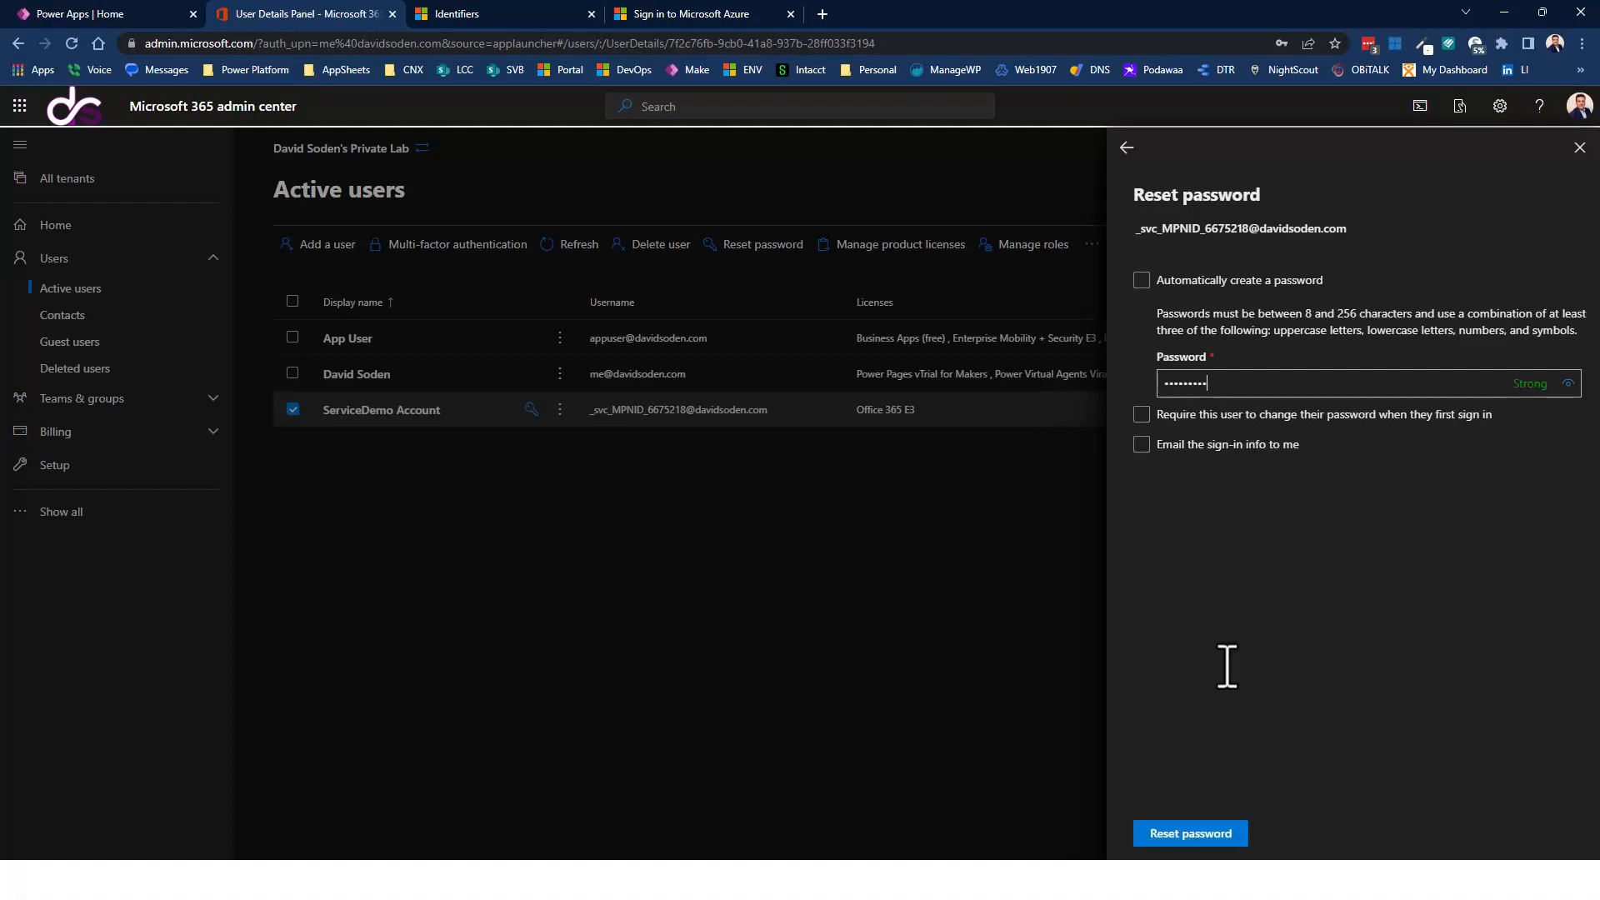
{"action": "left_click", "coordinate": [1206, 836]}
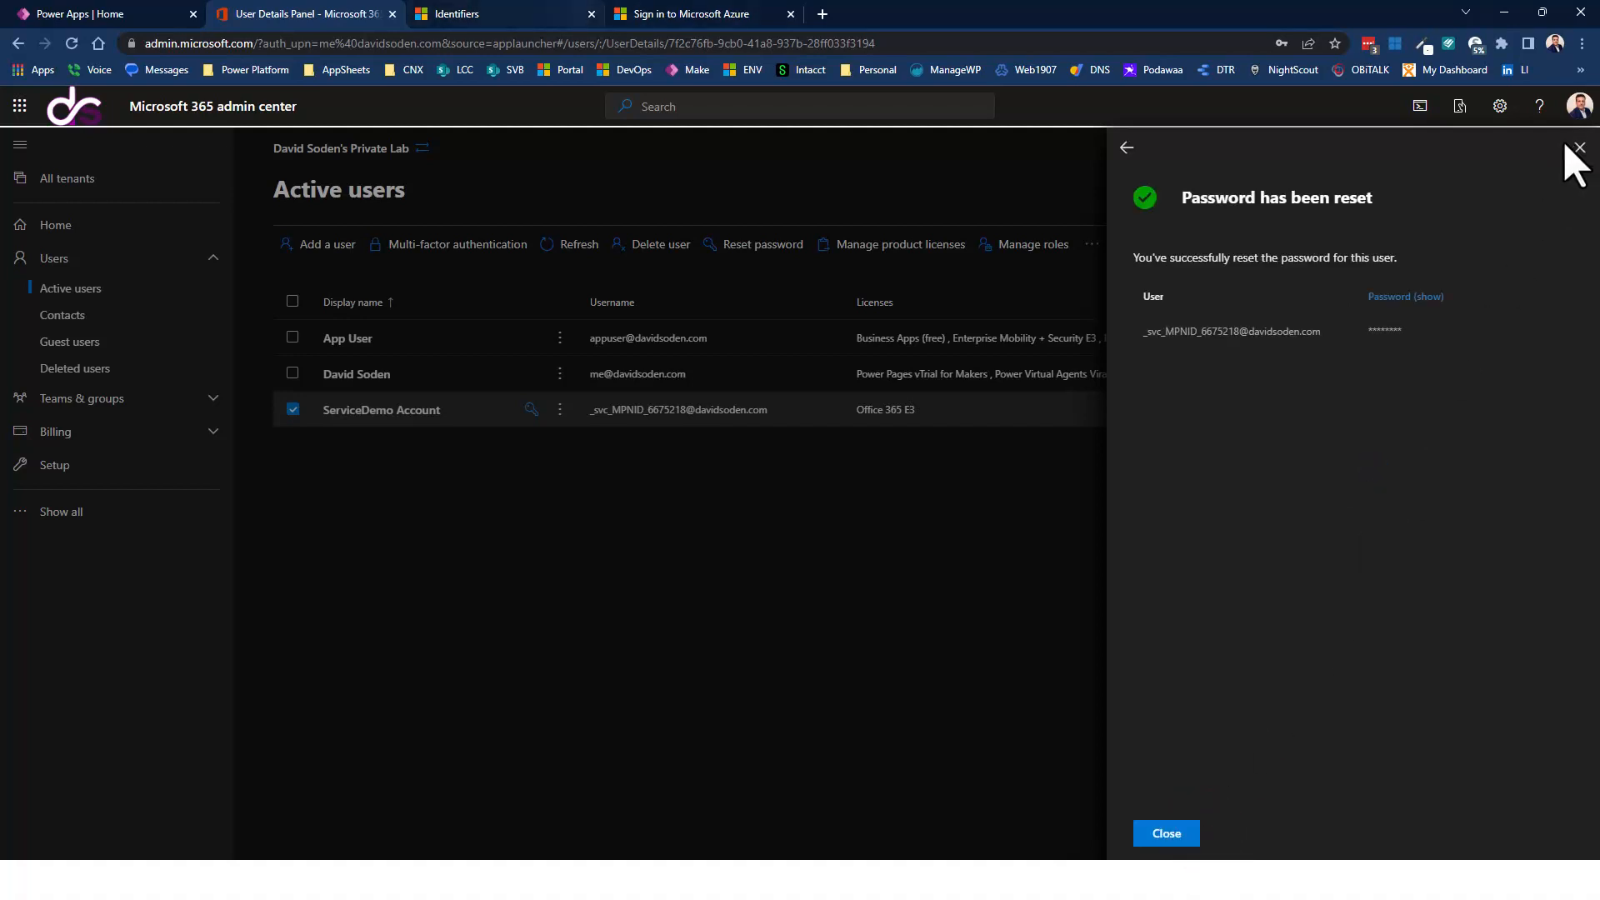
Sign in to Azure with the new password, pass the more-information notice, and decline saving passwords.
{"action": "left_click", "coordinate": [693, 14]}
{"action": "left_click", "coordinate": [711, 464]}
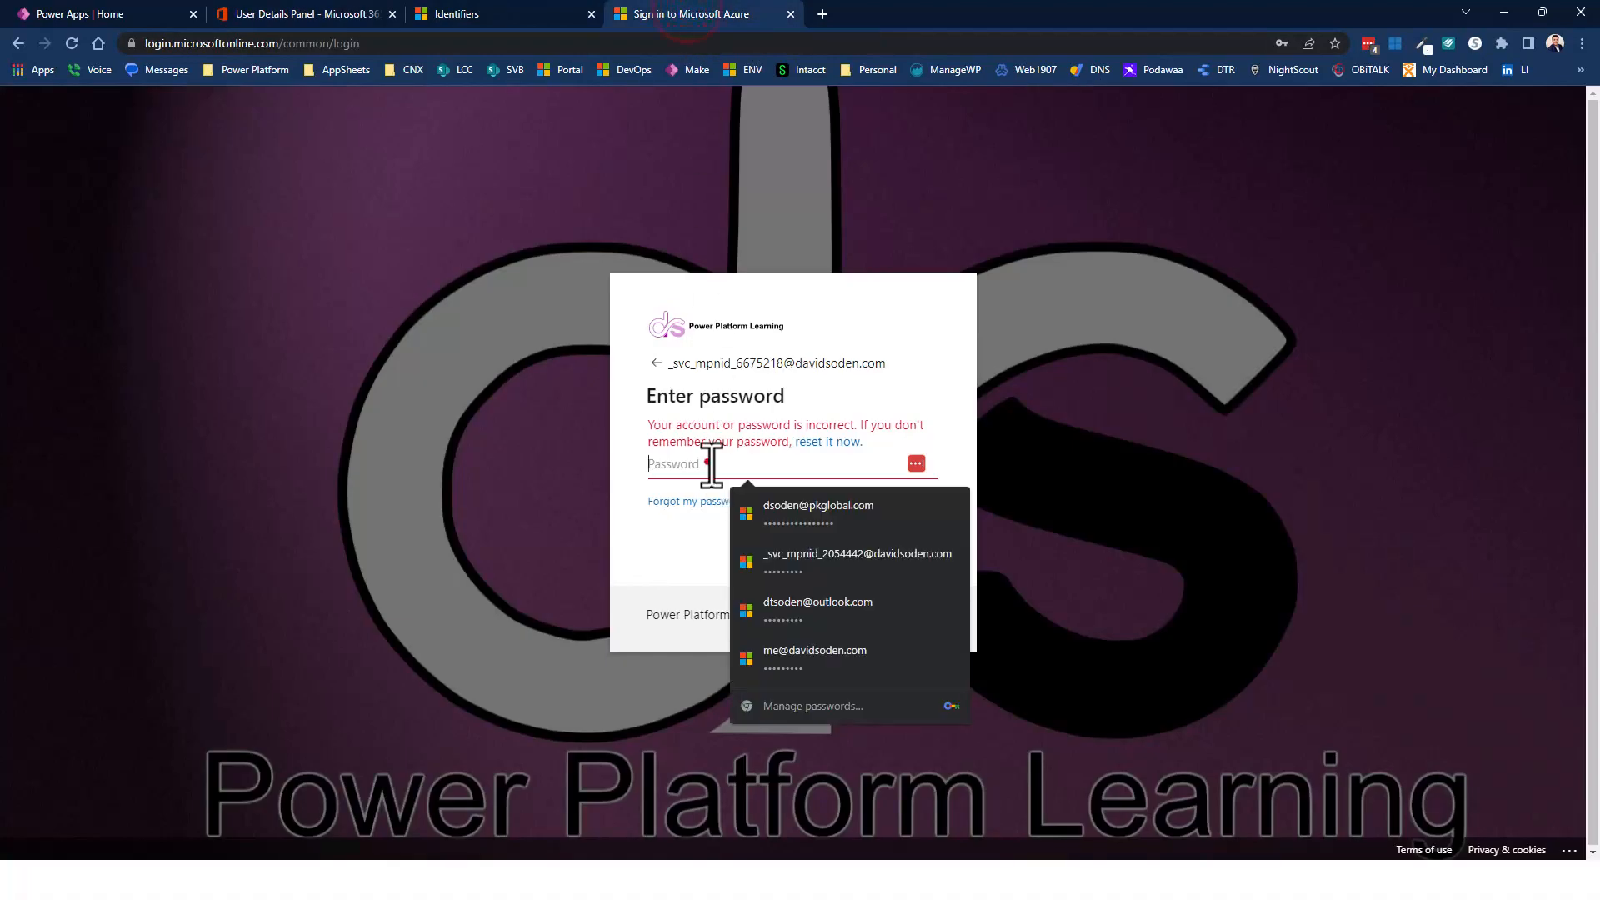
{"action": "type", "text": "••"}
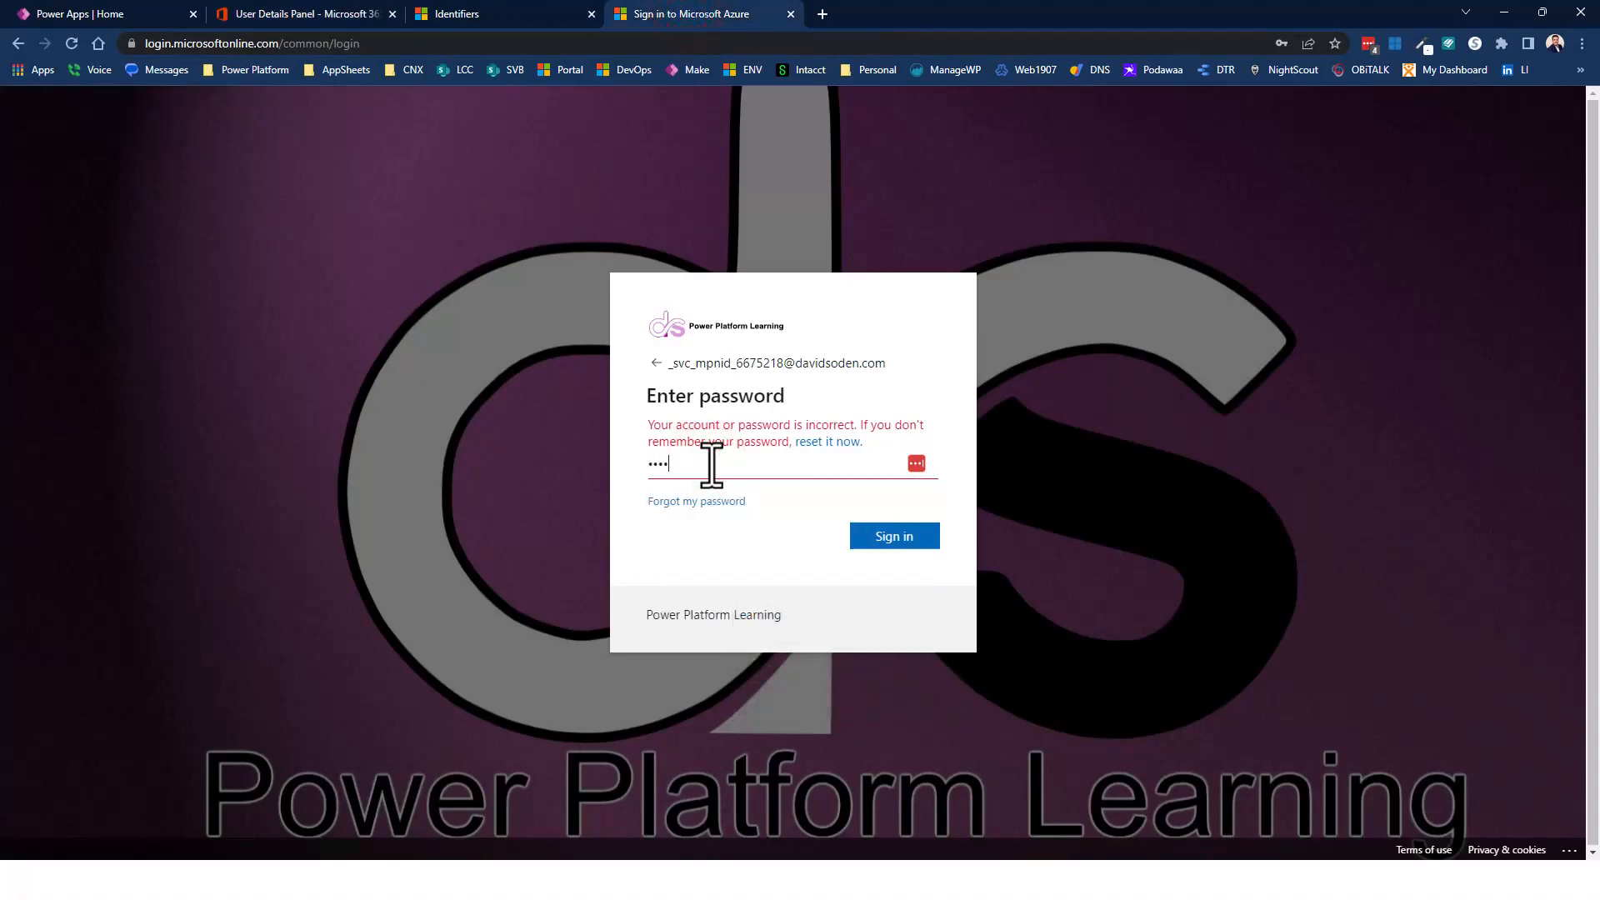
{"action": "type", "text": "•"}
{"action": "key", "text": "Return"}
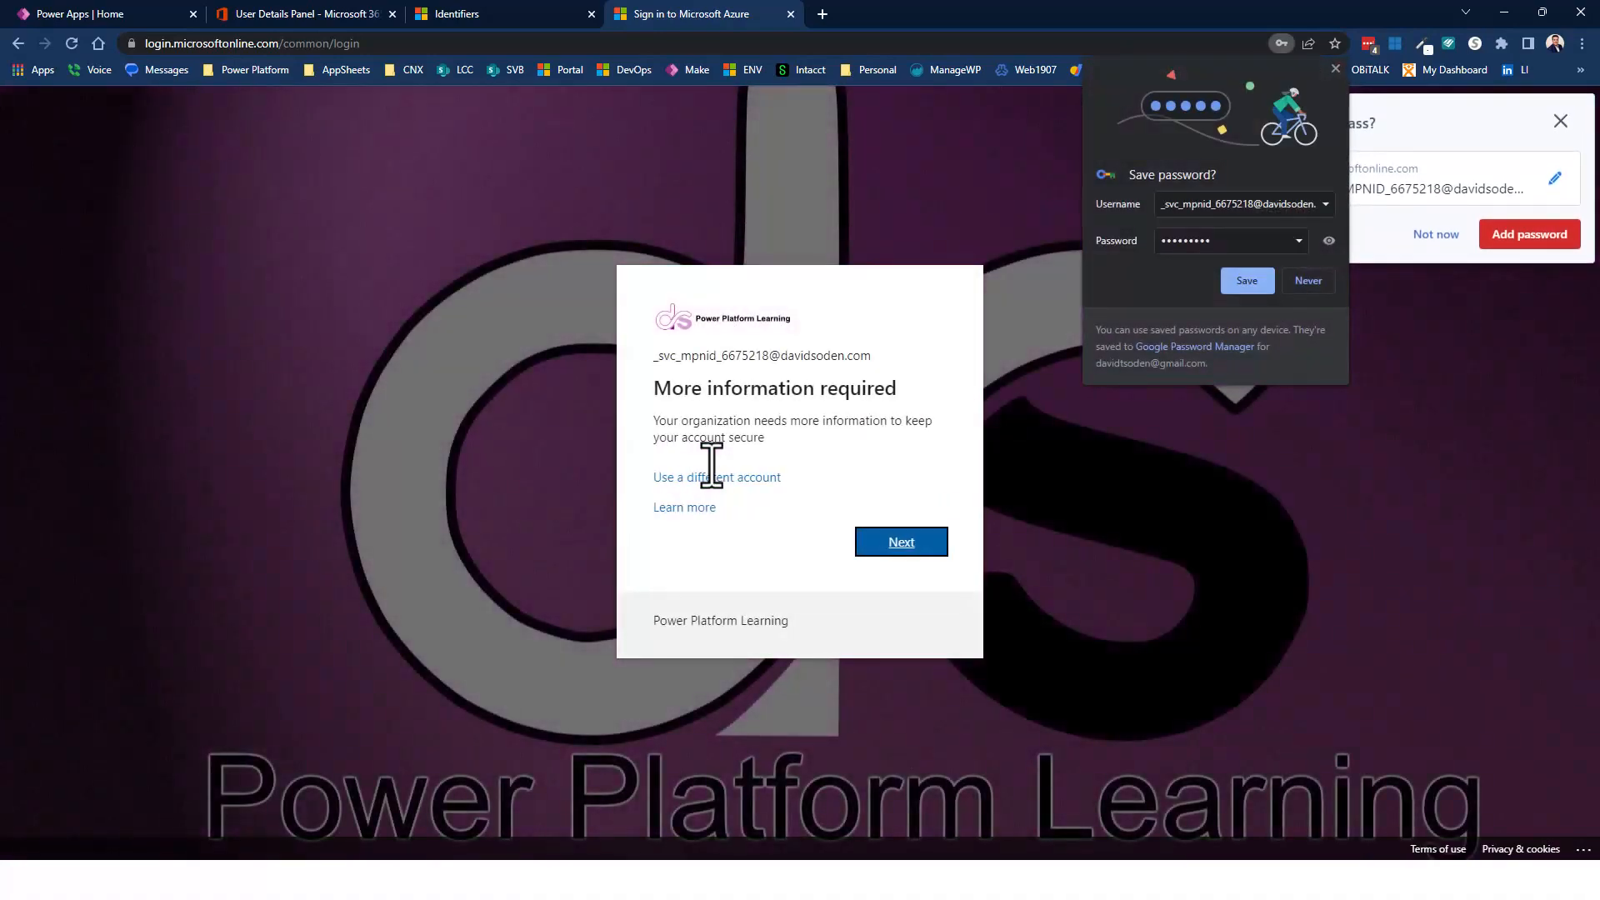
{"action": "left_click", "coordinate": [904, 540]}
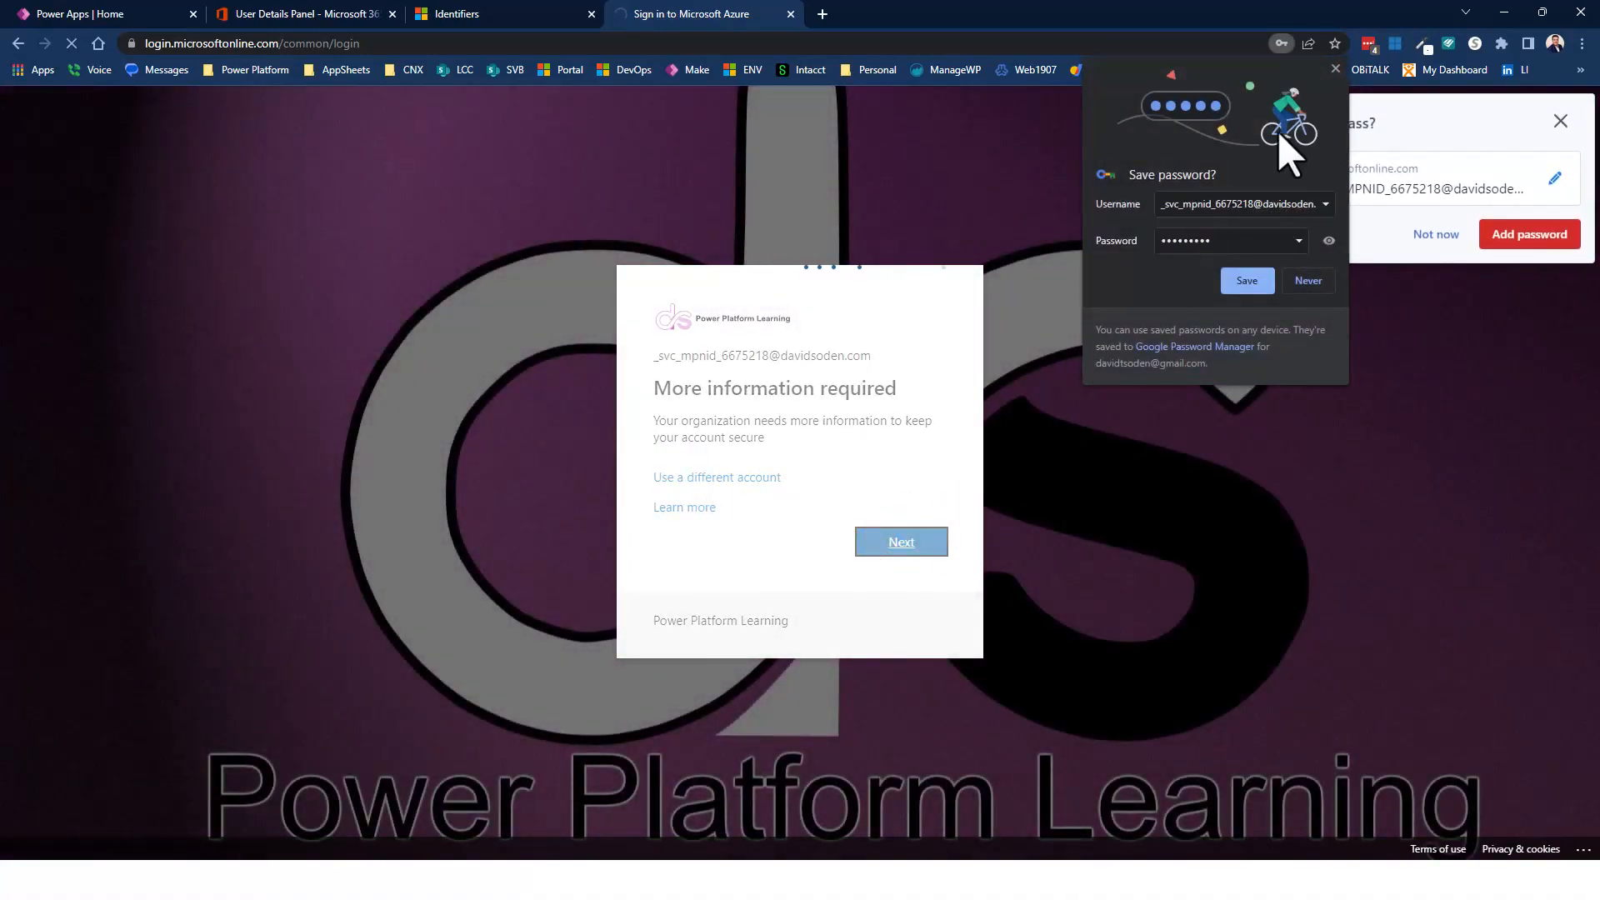
{"action": "left_click", "coordinate": [1336, 68]}
{"action": "left_click", "coordinate": [1436, 234]}
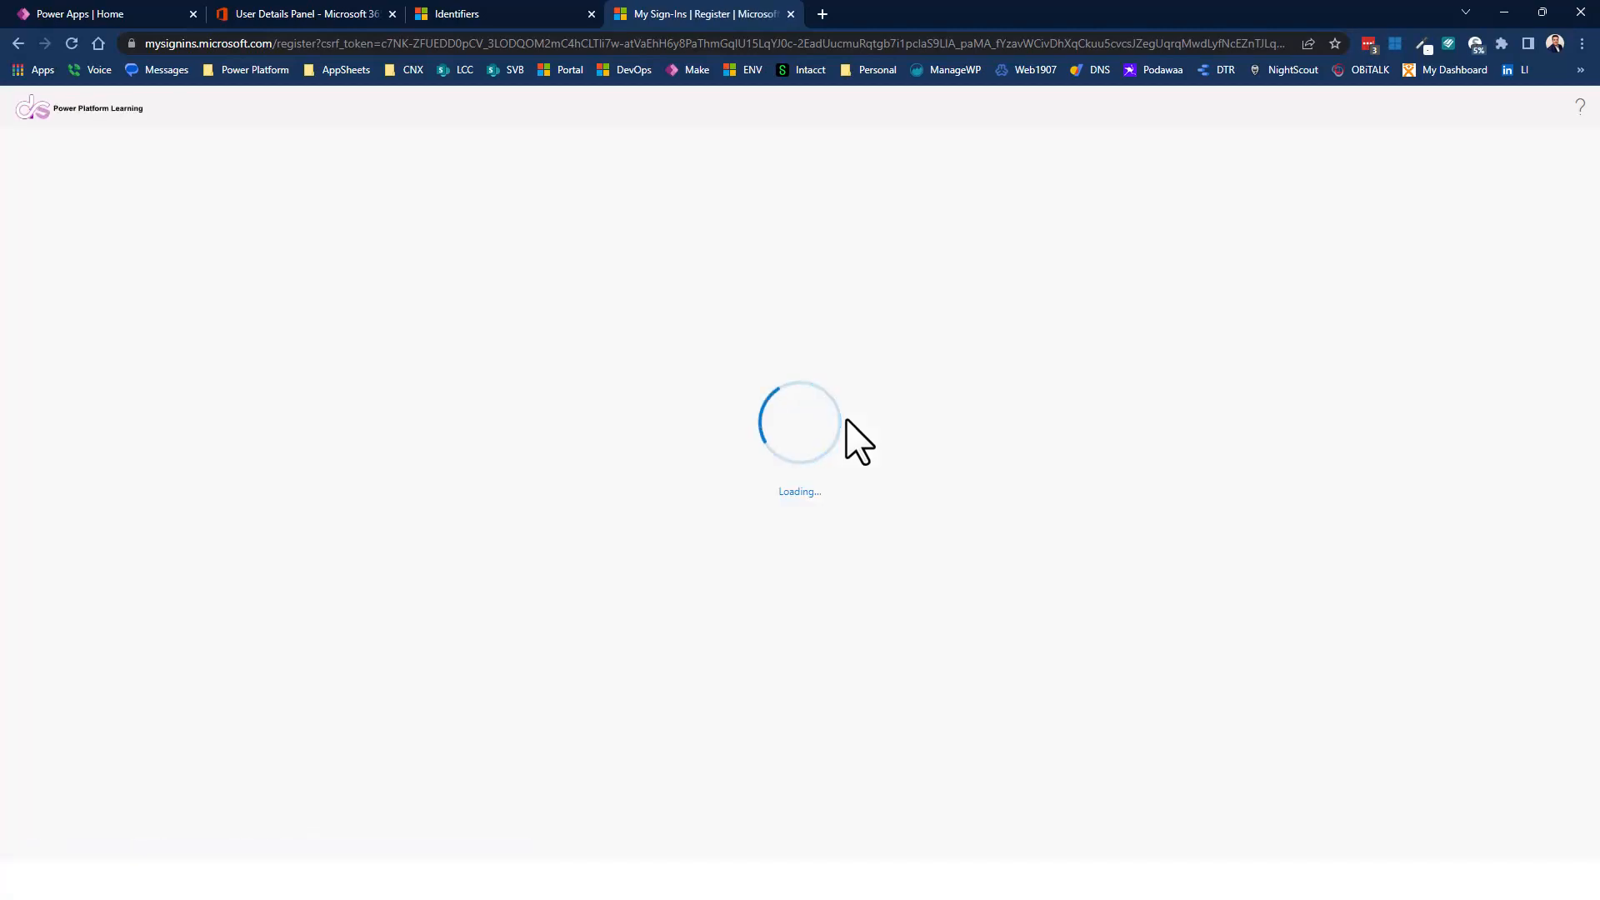
Register the suggested phone number by text message and verify it with the texted code.
{"action": "left_click", "coordinate": [887, 376]}
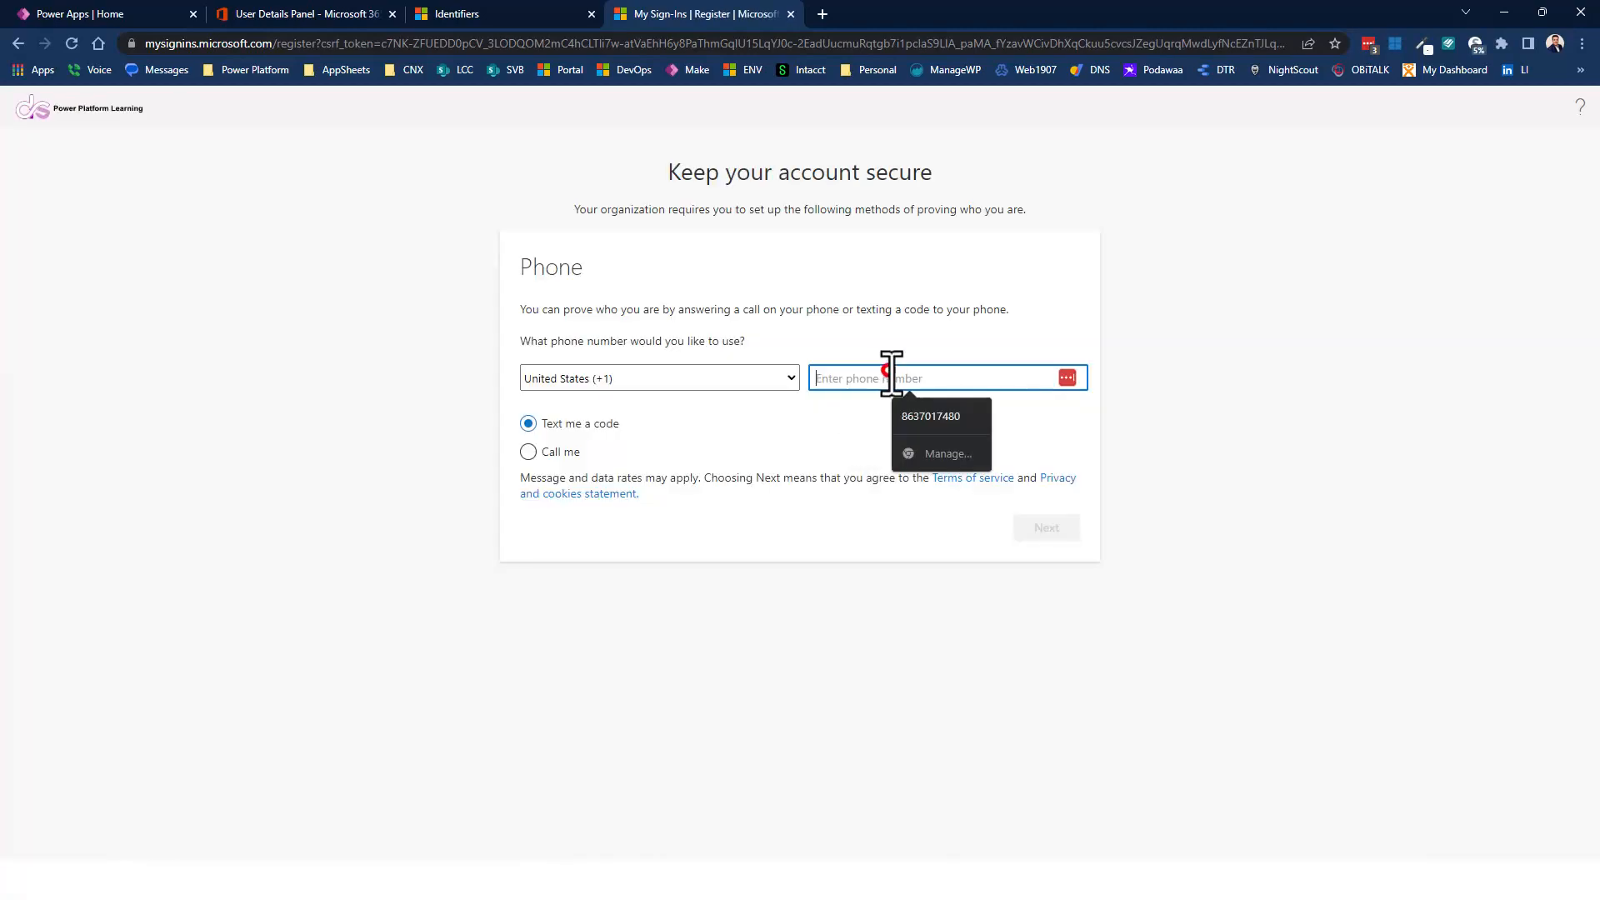
{"action": "left_click", "coordinate": [927, 417]}
{"action": "left_click", "coordinate": [1043, 527]}
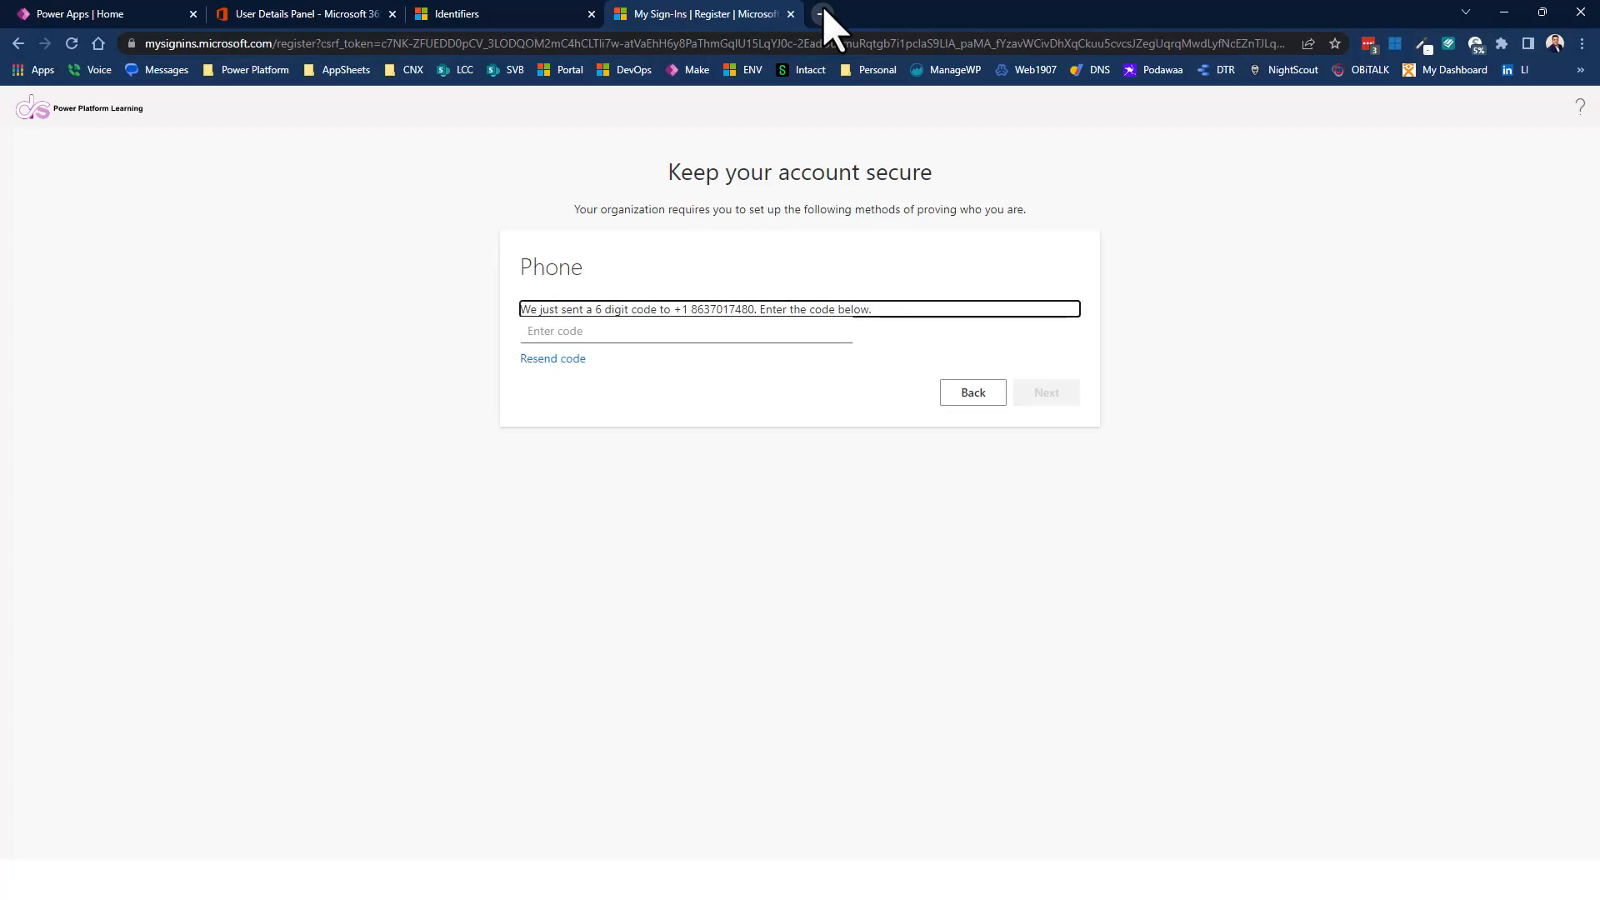
{"action": "left_click", "coordinate": [664, 338]}
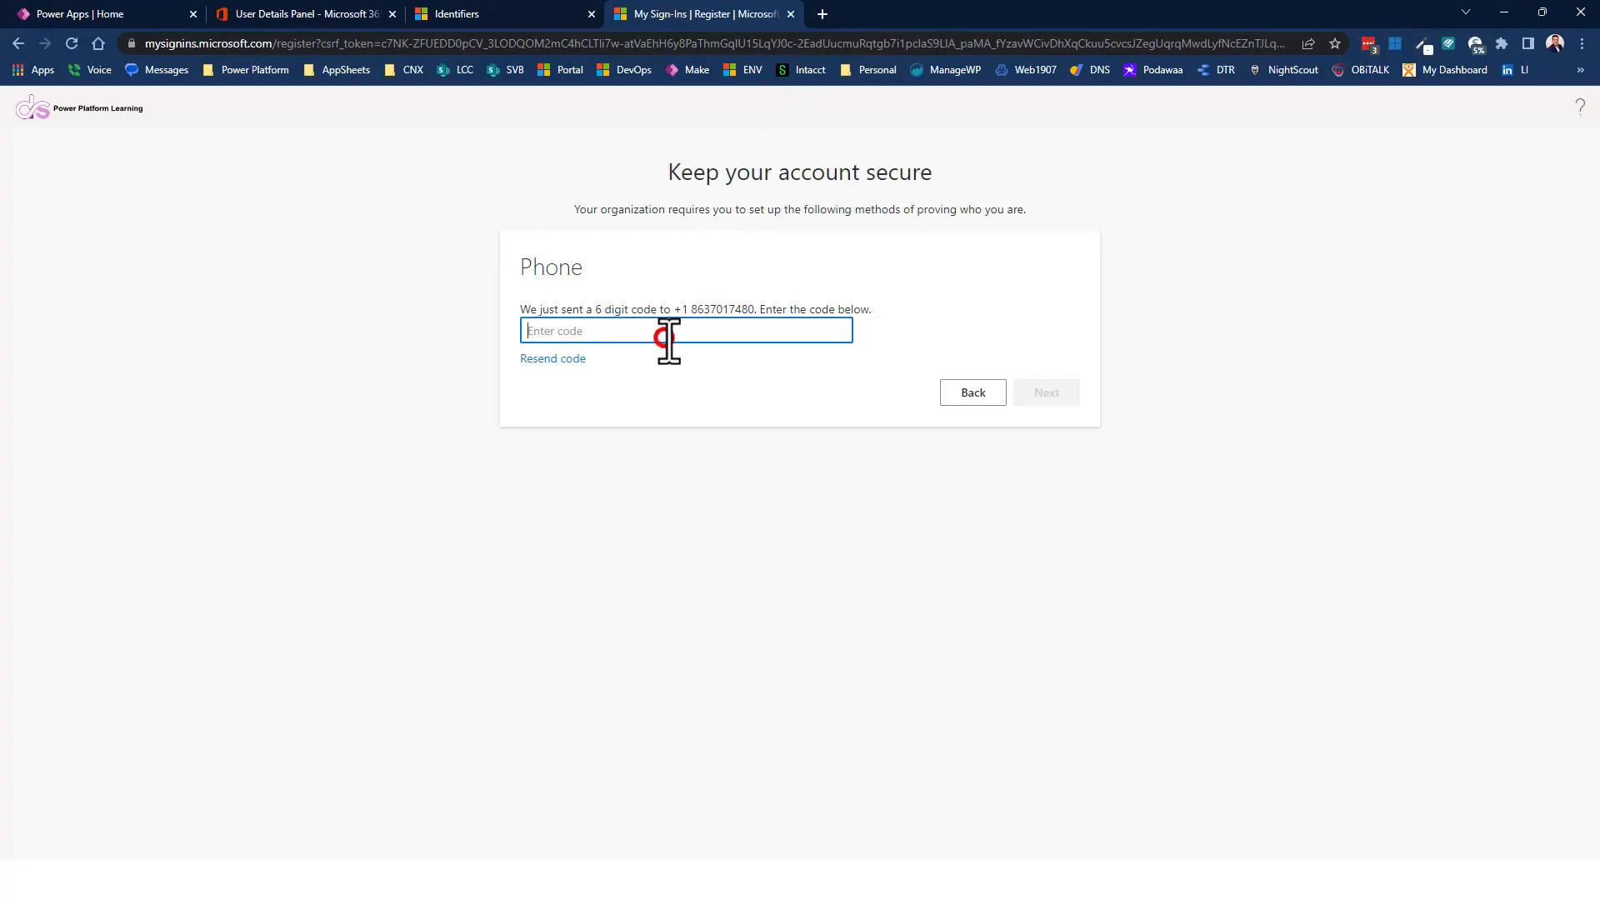
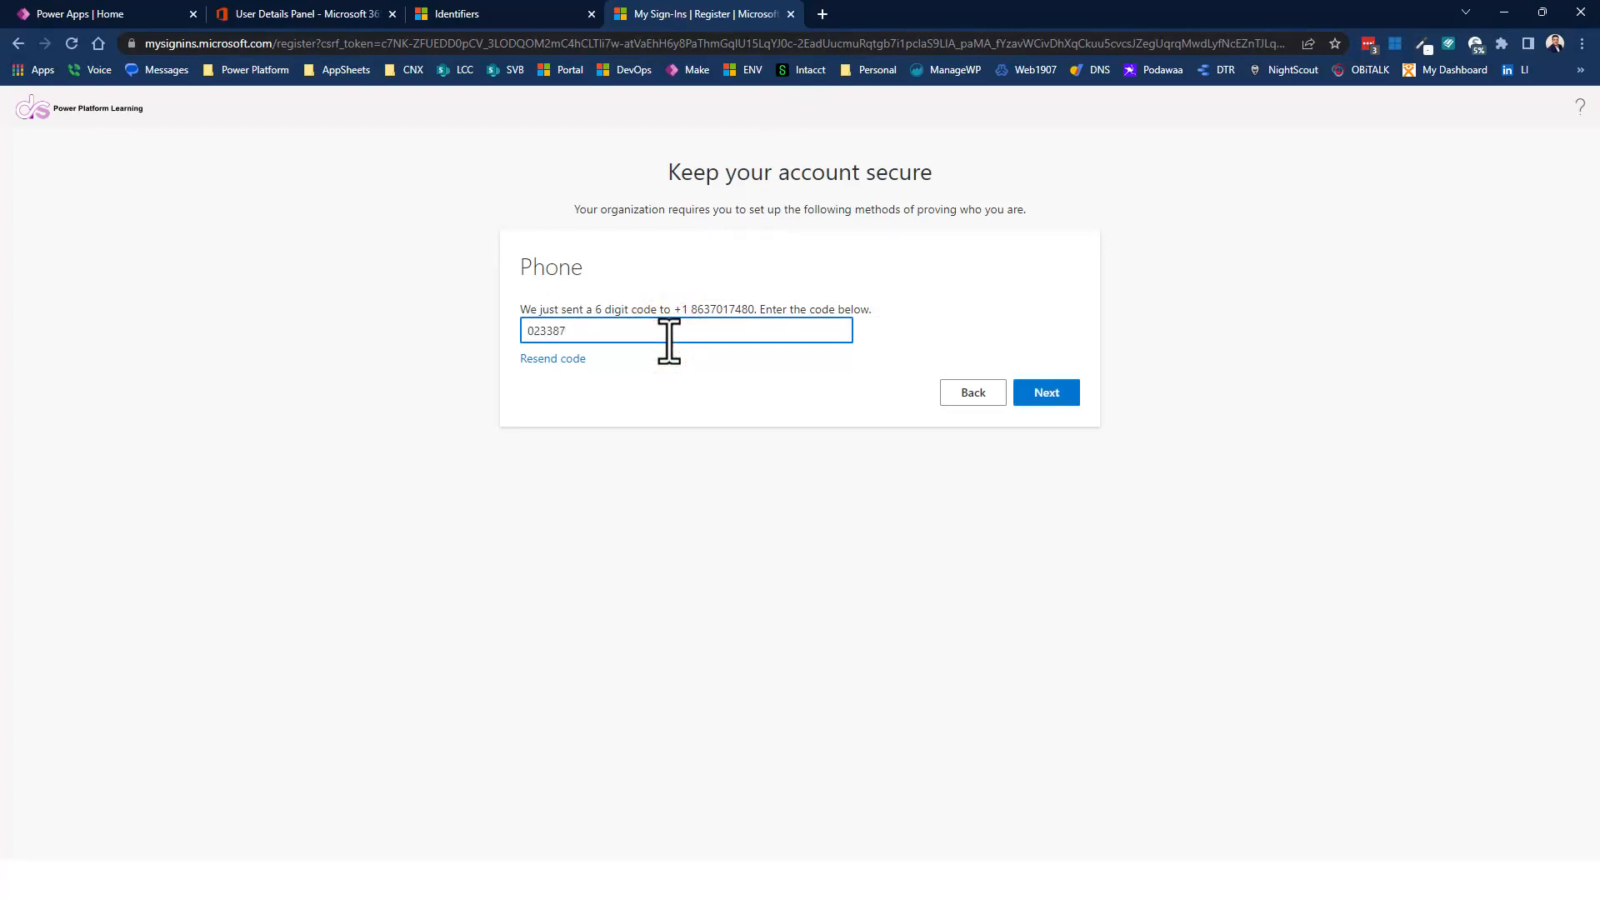
{"action": "left_click", "coordinate": [1057, 403]}
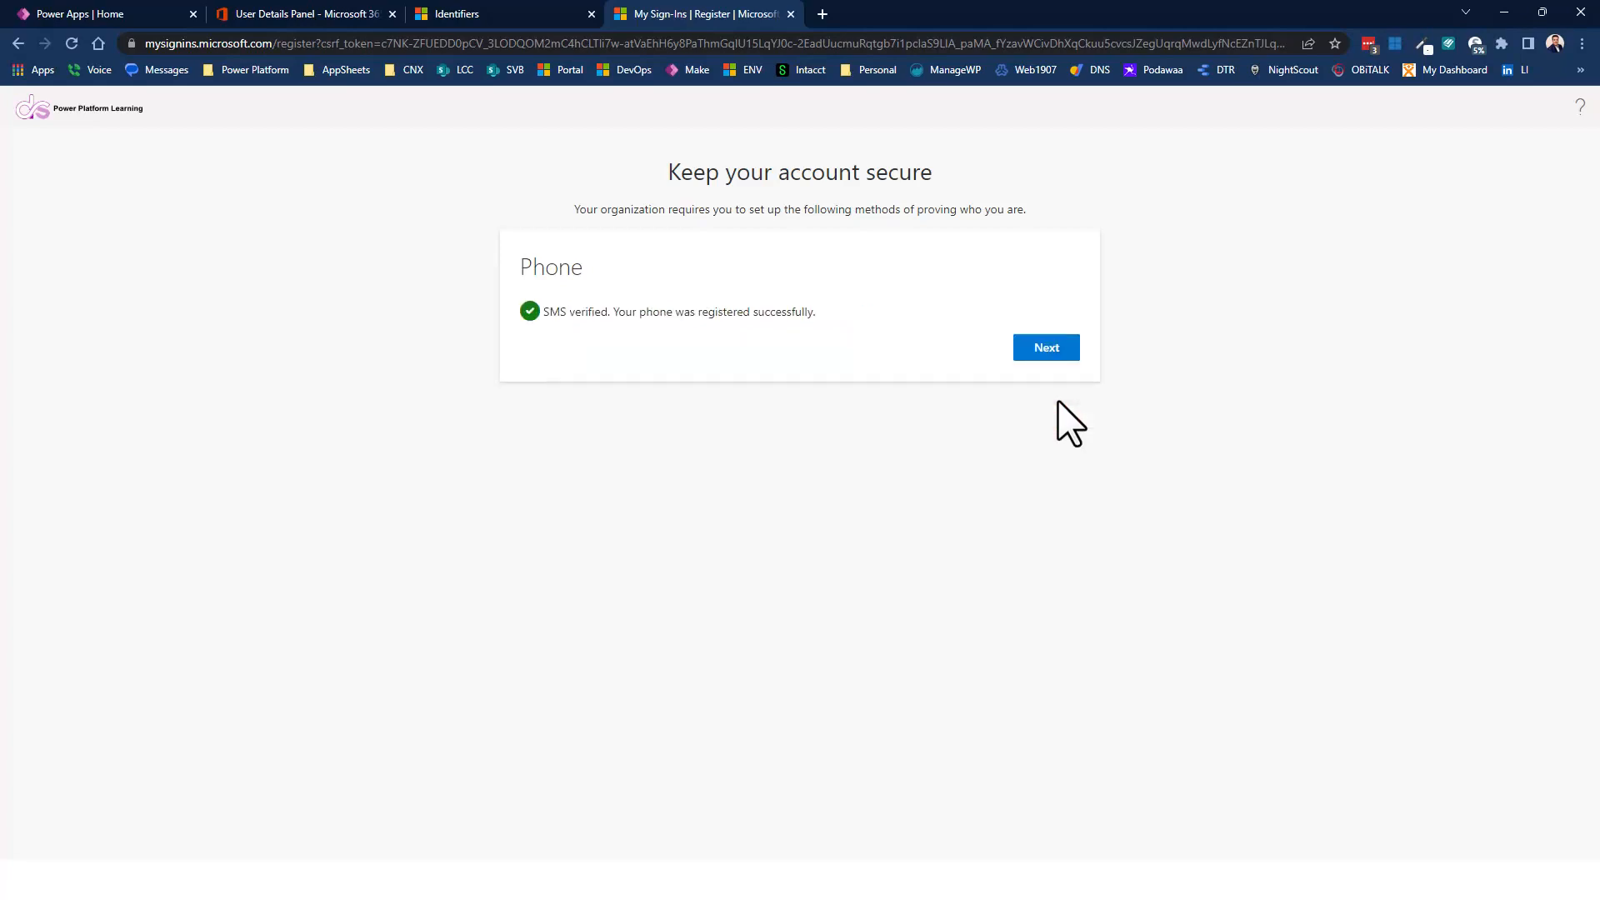
{"action": "left_click", "coordinate": [1057, 350]}
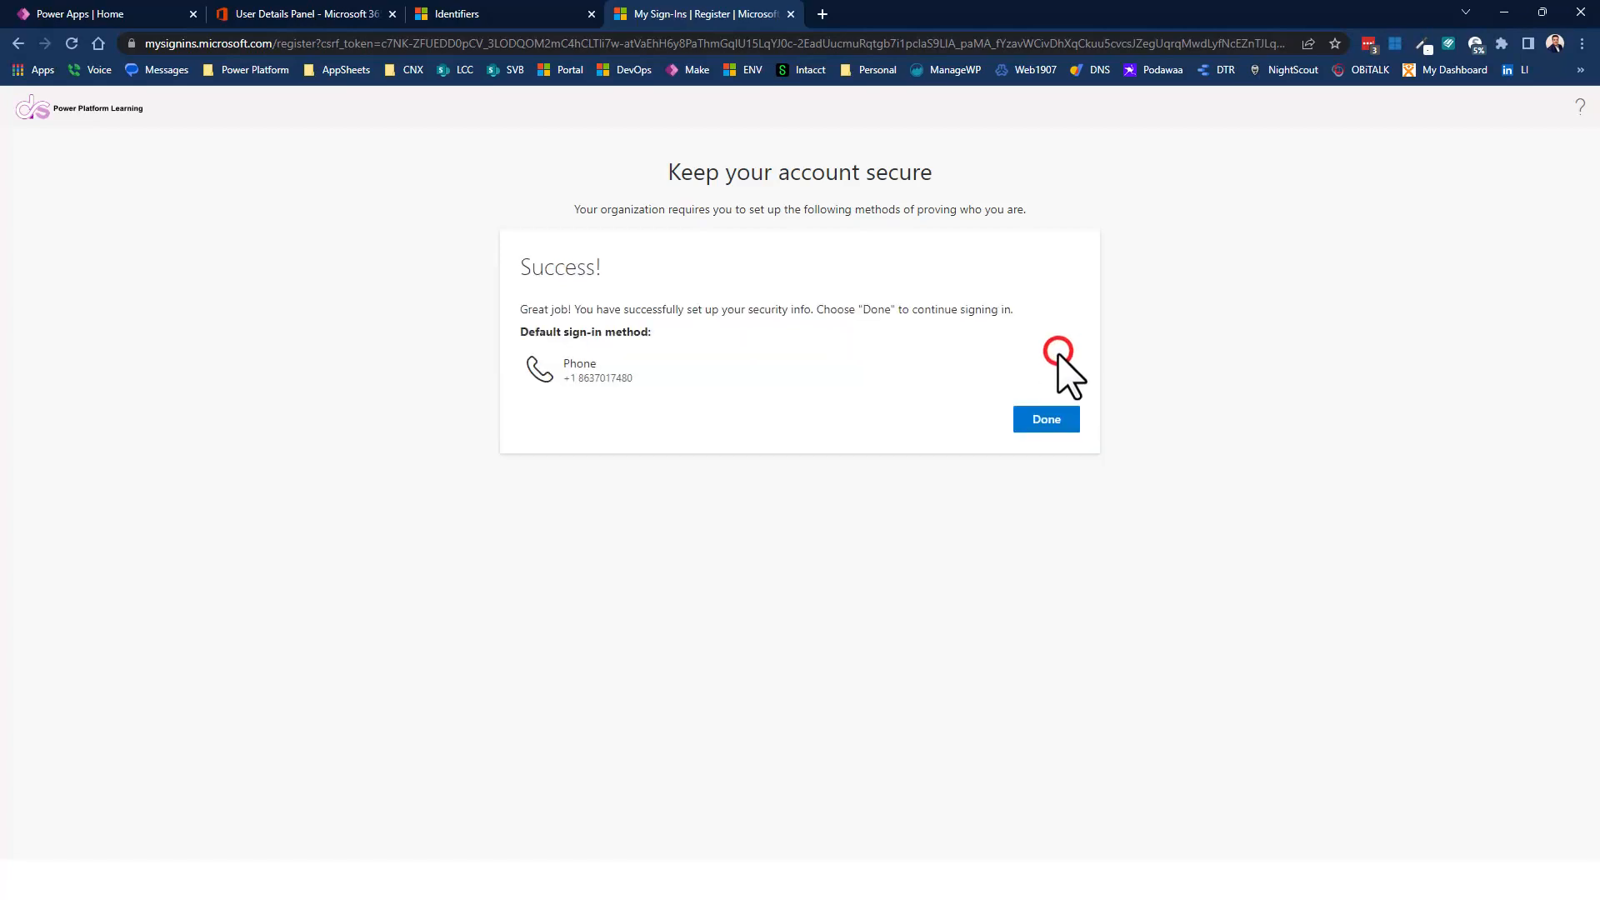
Finish the security setup on the Success card to continue to the Azure portal home.
{"action": "left_click", "coordinate": [1060, 421]}
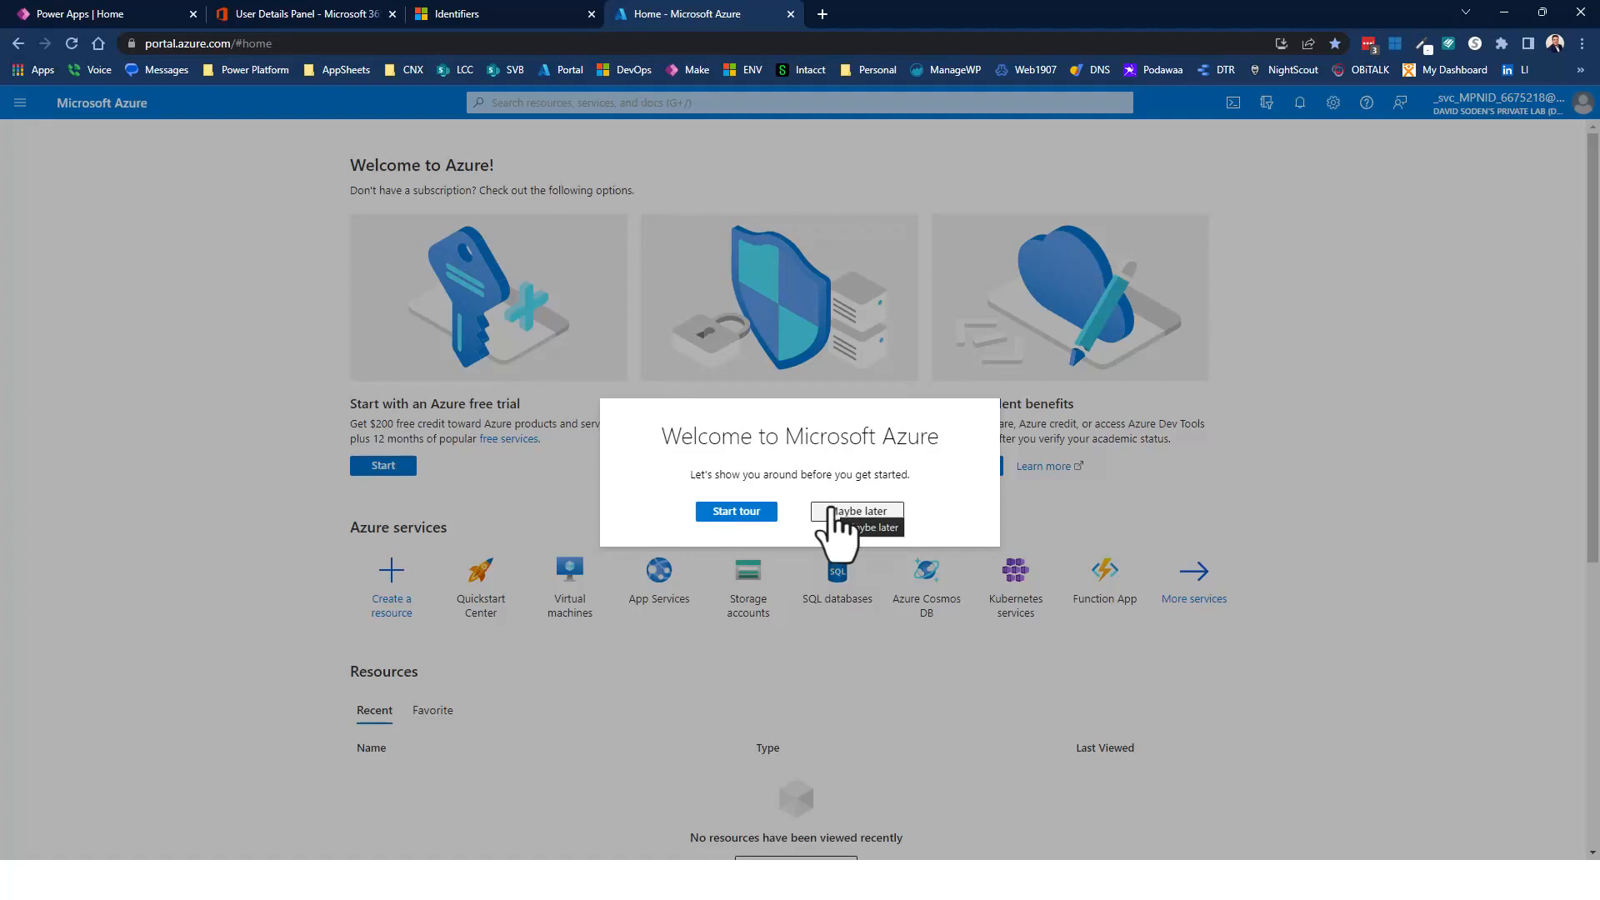
Skip the welcome tour and open All resources, highlighting the no-subscription message.
{"action": "left_click", "coordinate": [850, 511]}
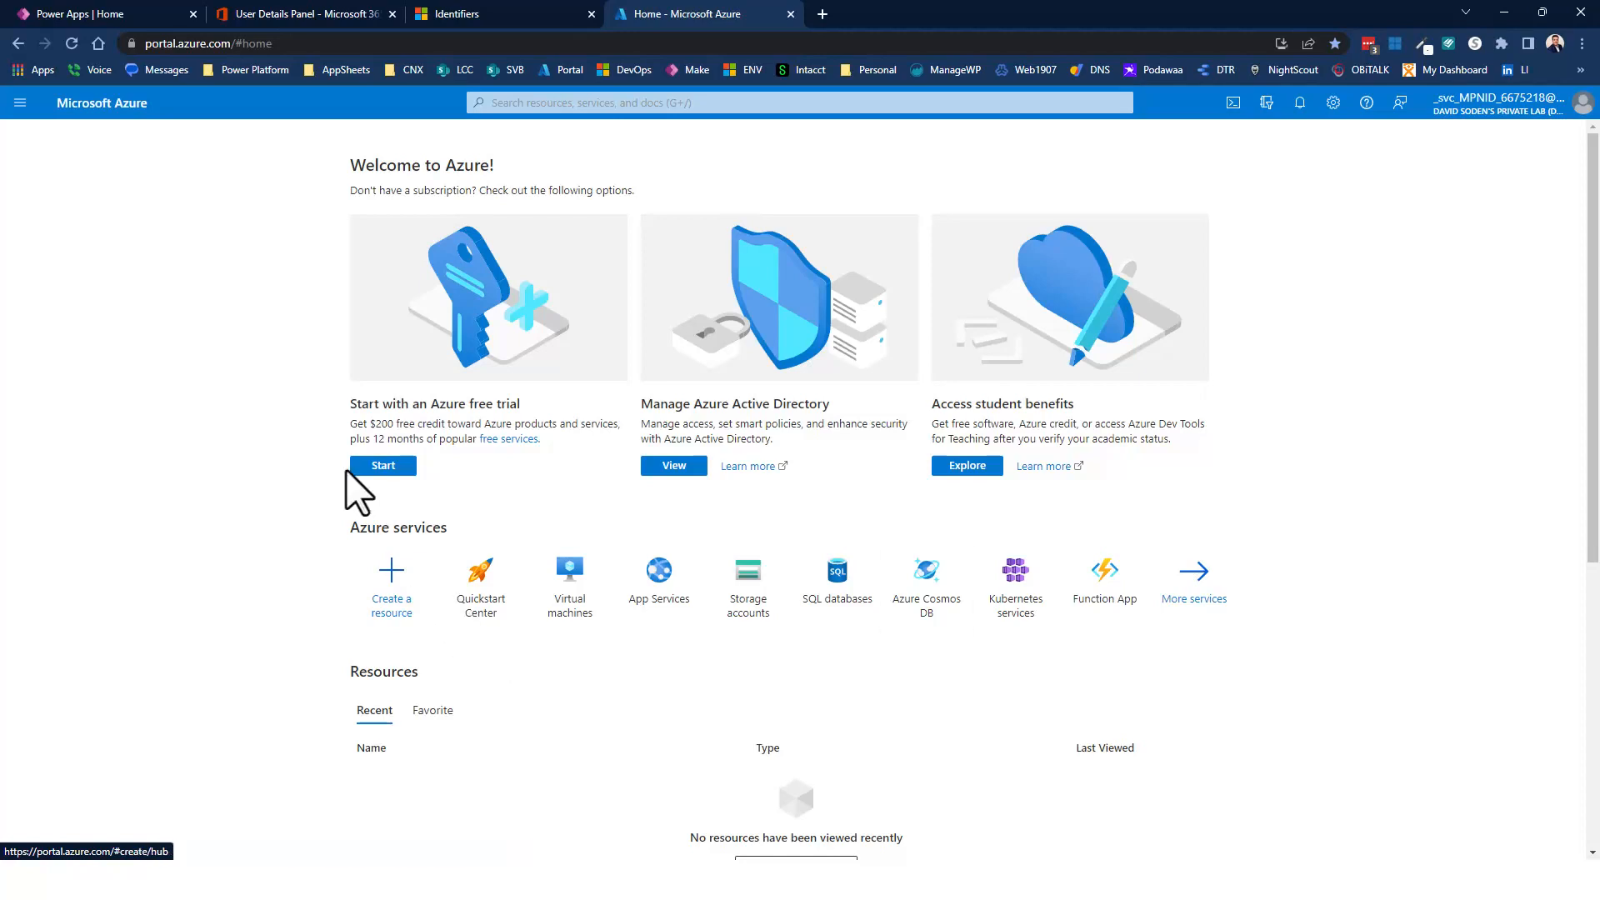
{"action": "left_click", "coordinate": [20, 103]}
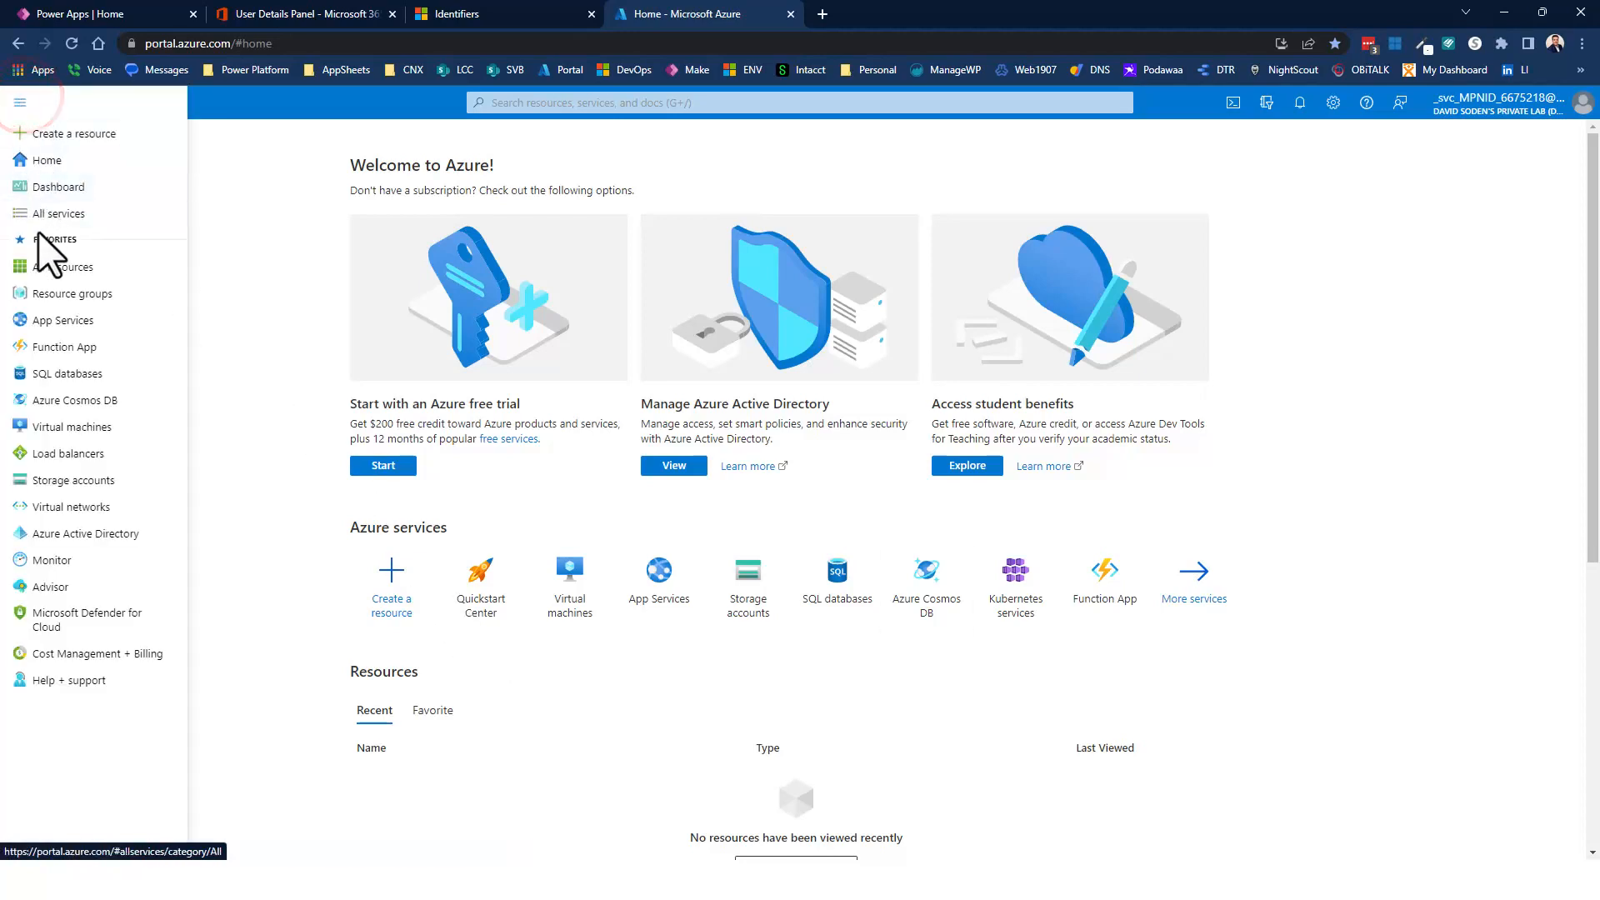
{"action": "left_click", "coordinate": [43, 267]}
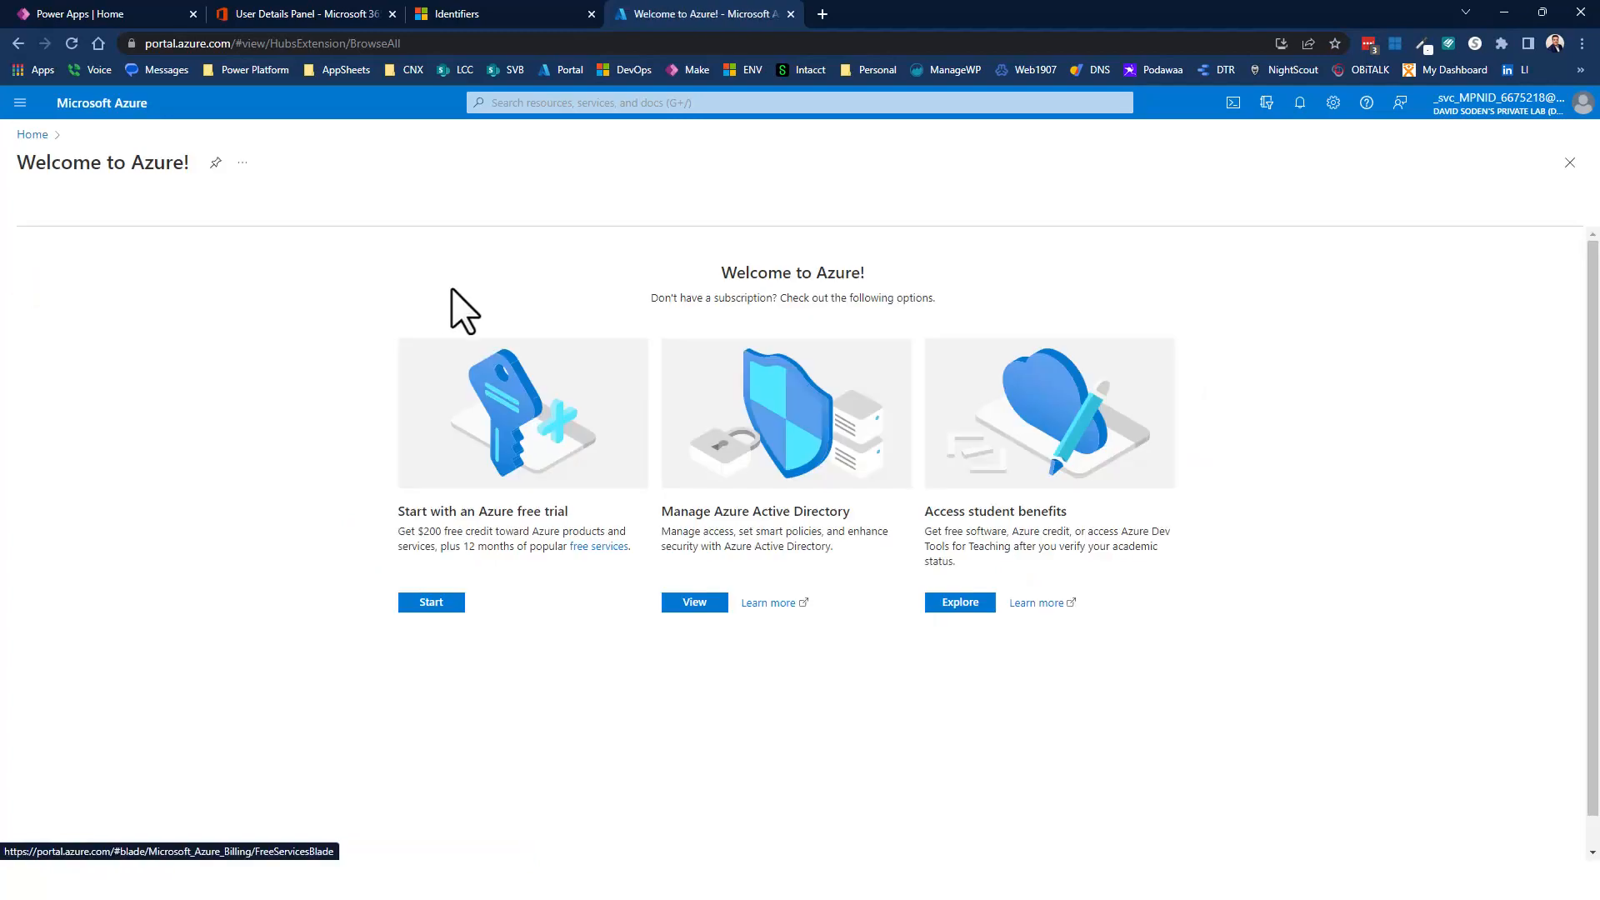
{"action": "left_click_drag", "start_coordinate": [657, 297], "coordinate": [756, 307]}
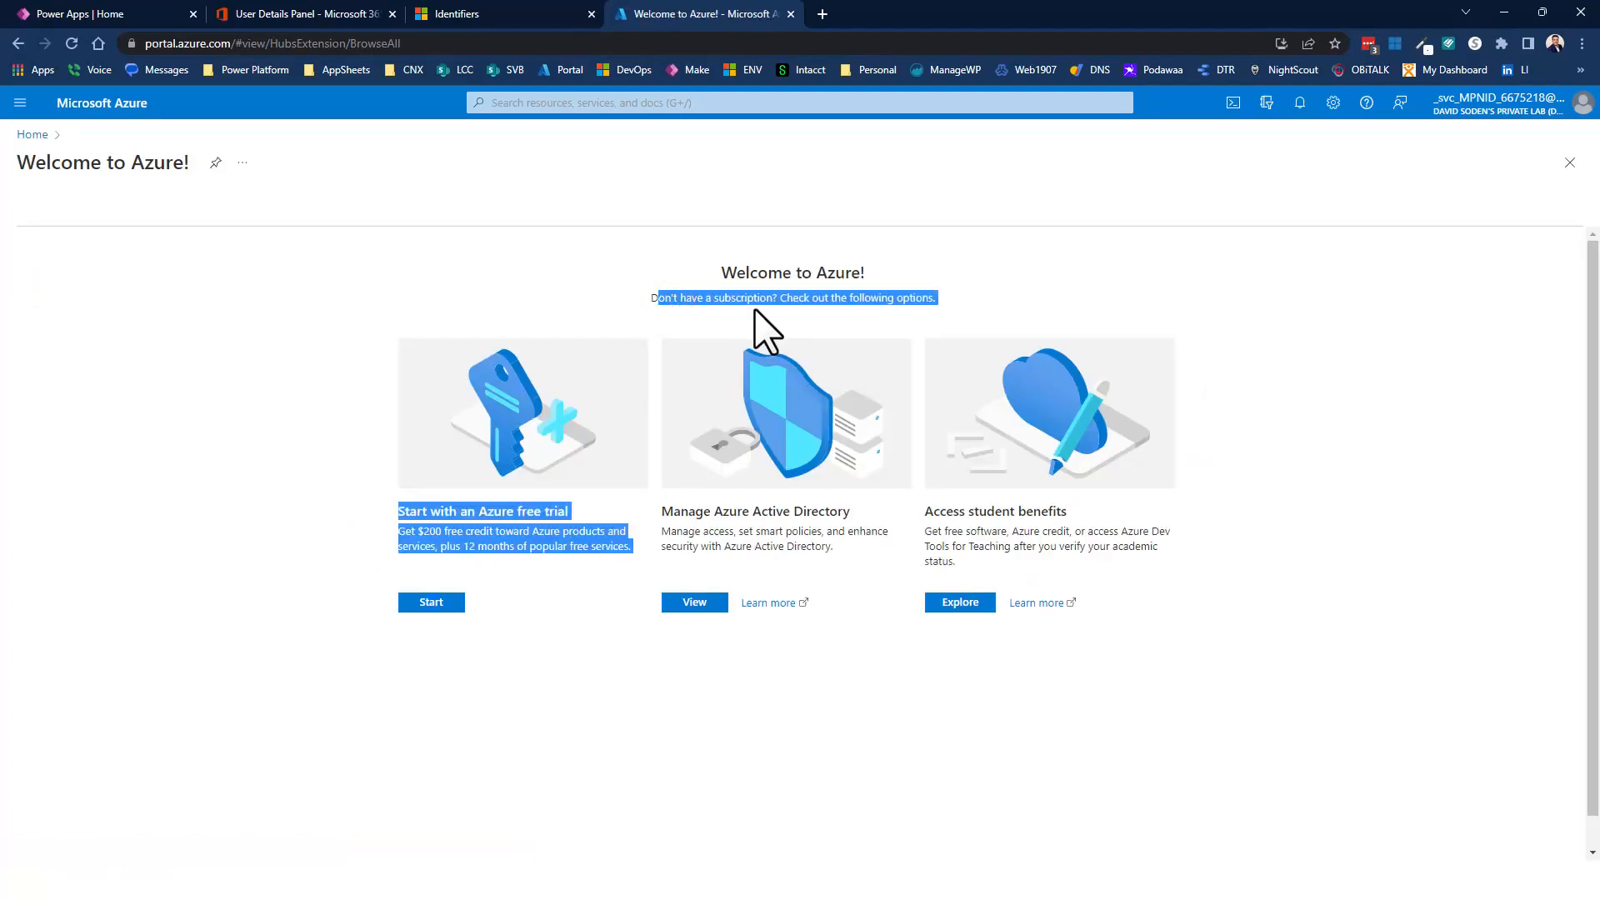
{"action": "left_click", "coordinate": [1192, 325]}
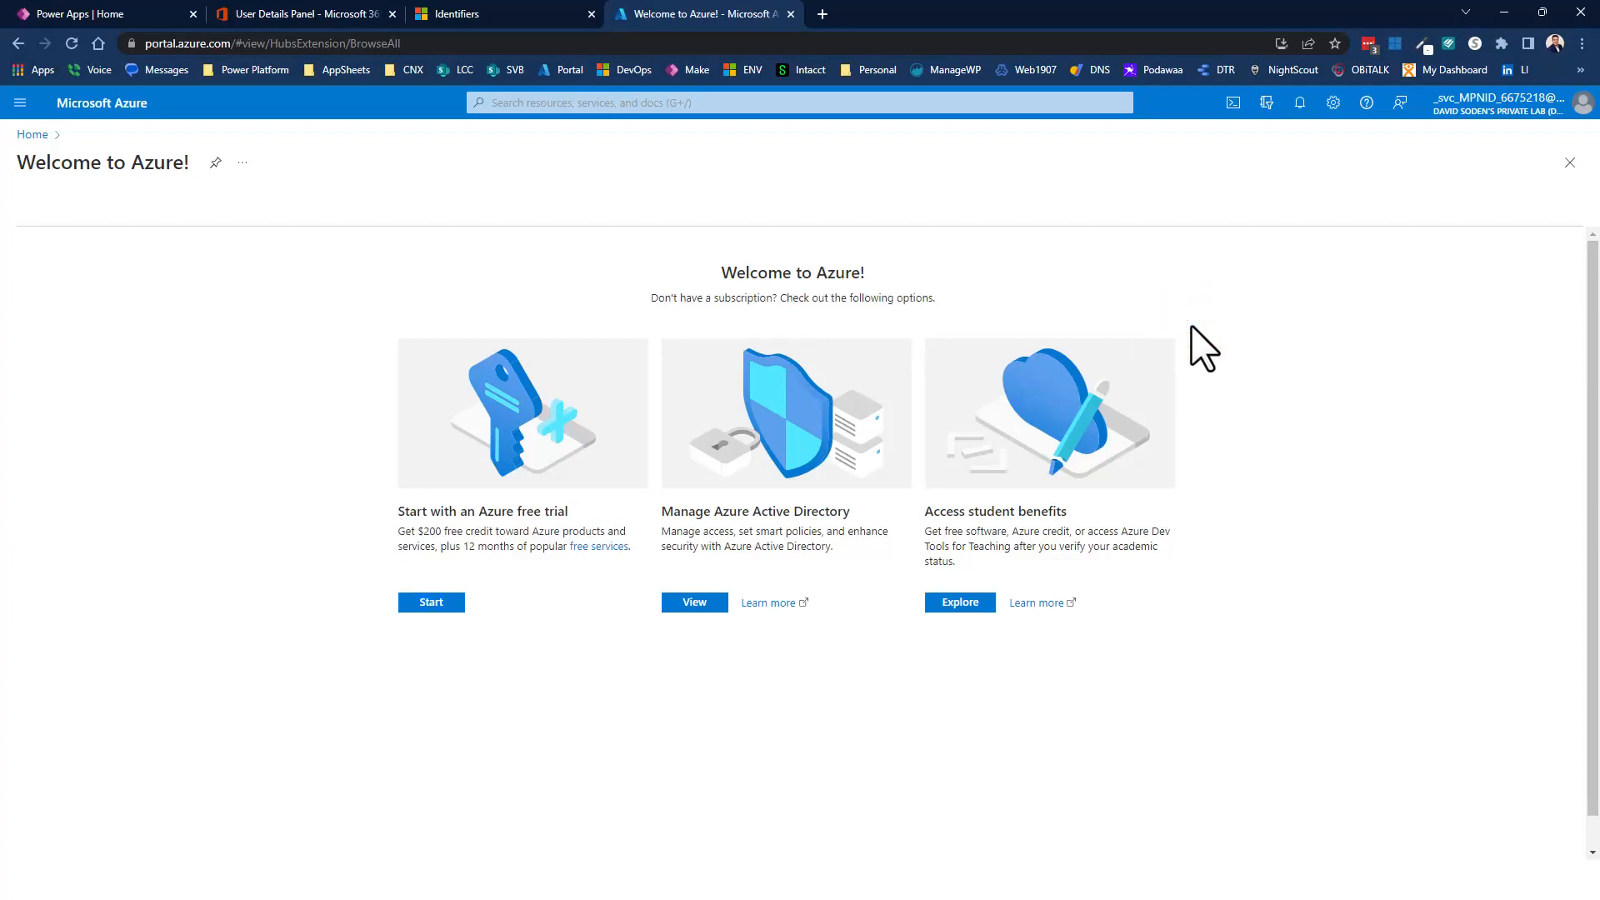
{"action": "left_click", "coordinate": [1242, 247]}
Open the Microsoft partner network linking page from the portal settings.
{"action": "left_click", "coordinate": [1333, 103]}
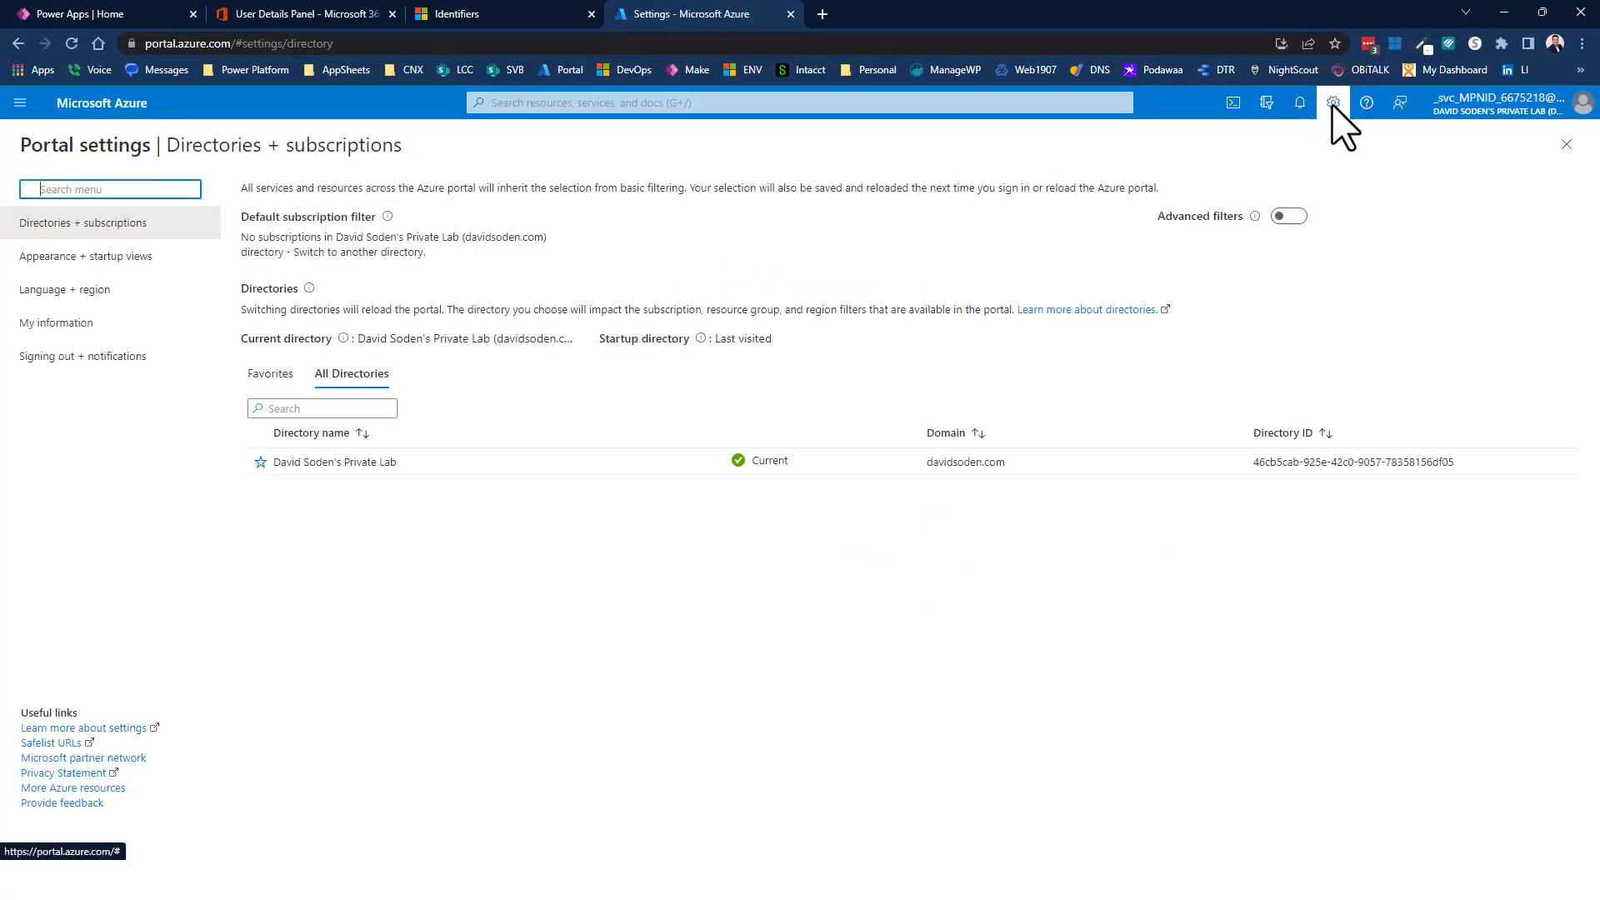
{"action": "left_click", "coordinate": [93, 712]}
{"action": "key", "text": "ctrl+a"}
{"action": "left_click", "coordinate": [8, 723]}
{"action": "left_click", "coordinate": [175, 630]}
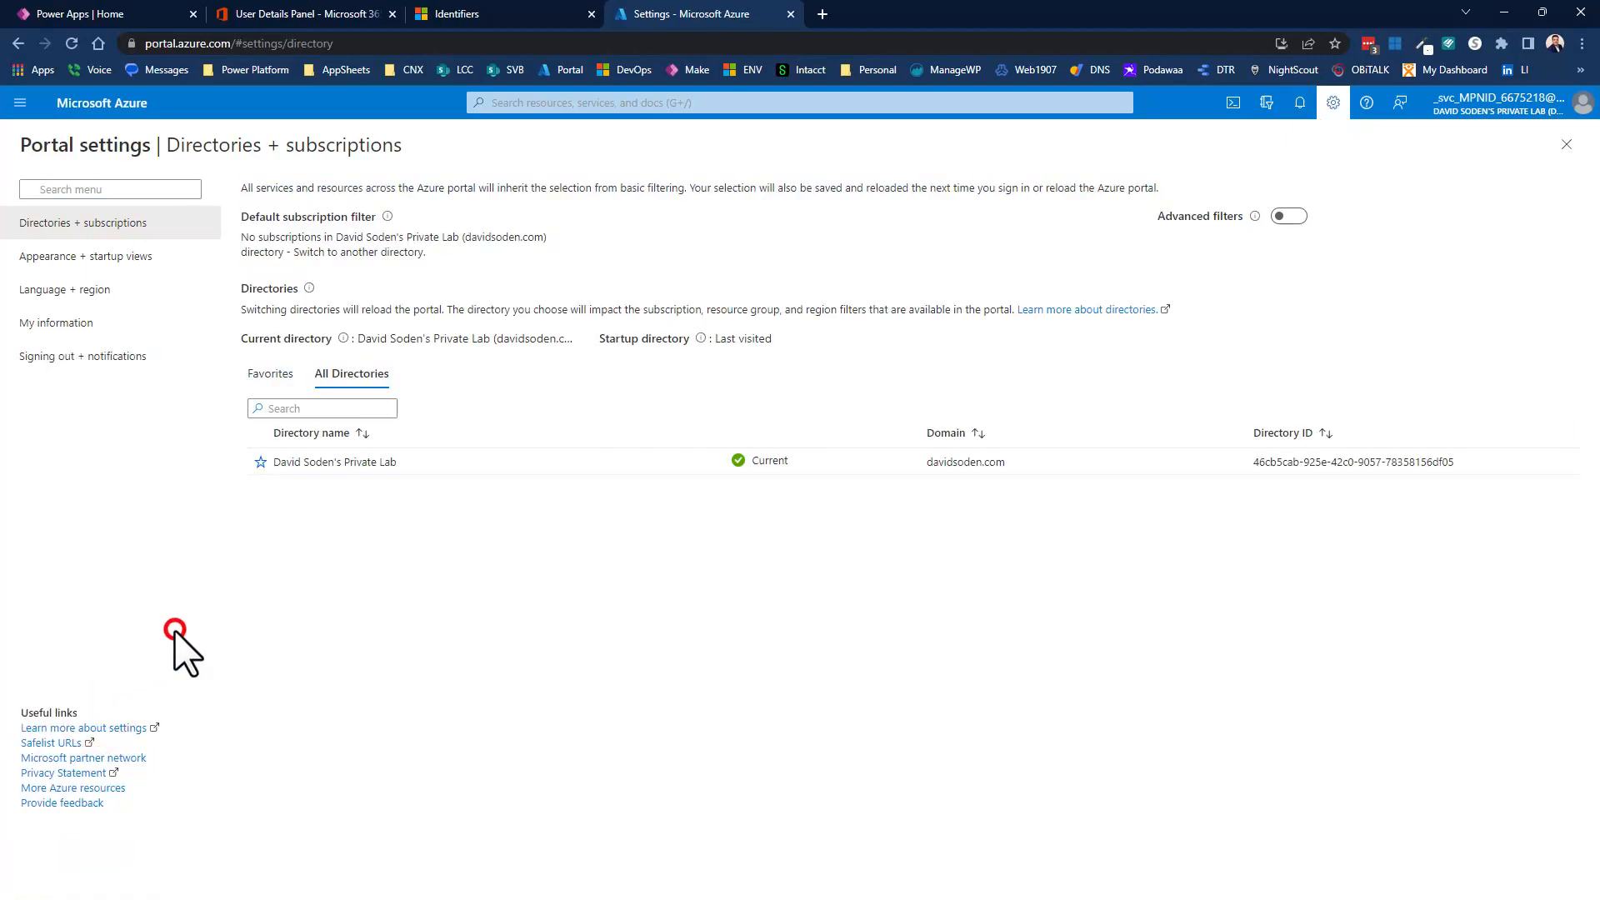
{"action": "left_click", "coordinate": [86, 760]}
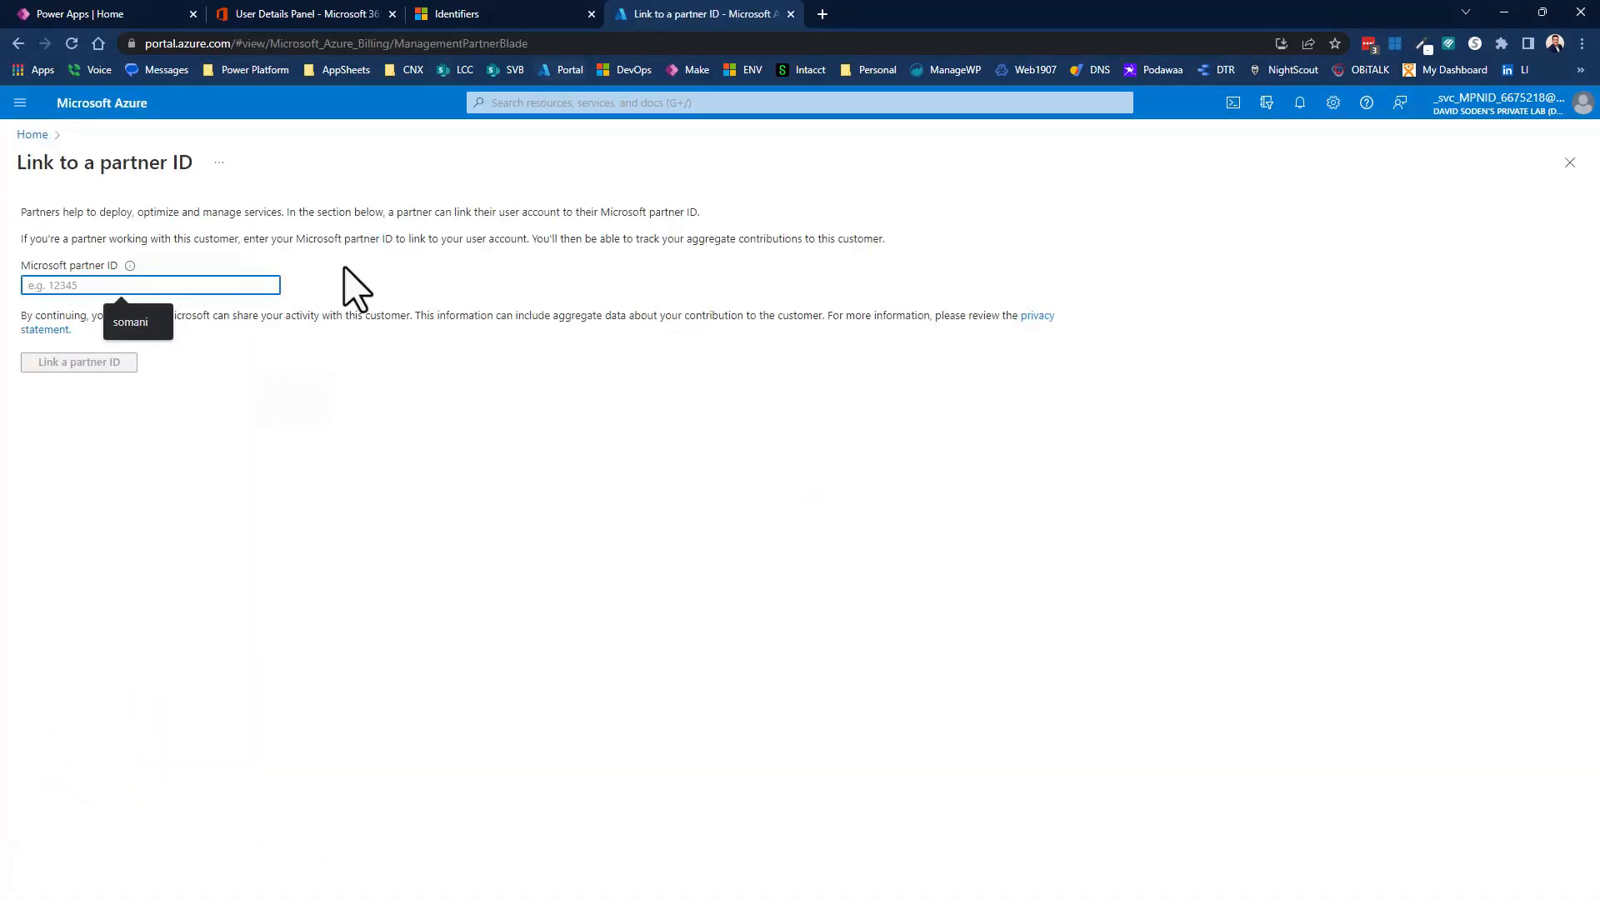
Copy the PAL Program partner ID from Partner Center and link the account to it.
{"action": "left_click", "coordinate": [473, 14]}
{"action": "double_click", "coordinate": [283, 497]}
{"action": "key", "text": "ctrl+c"}
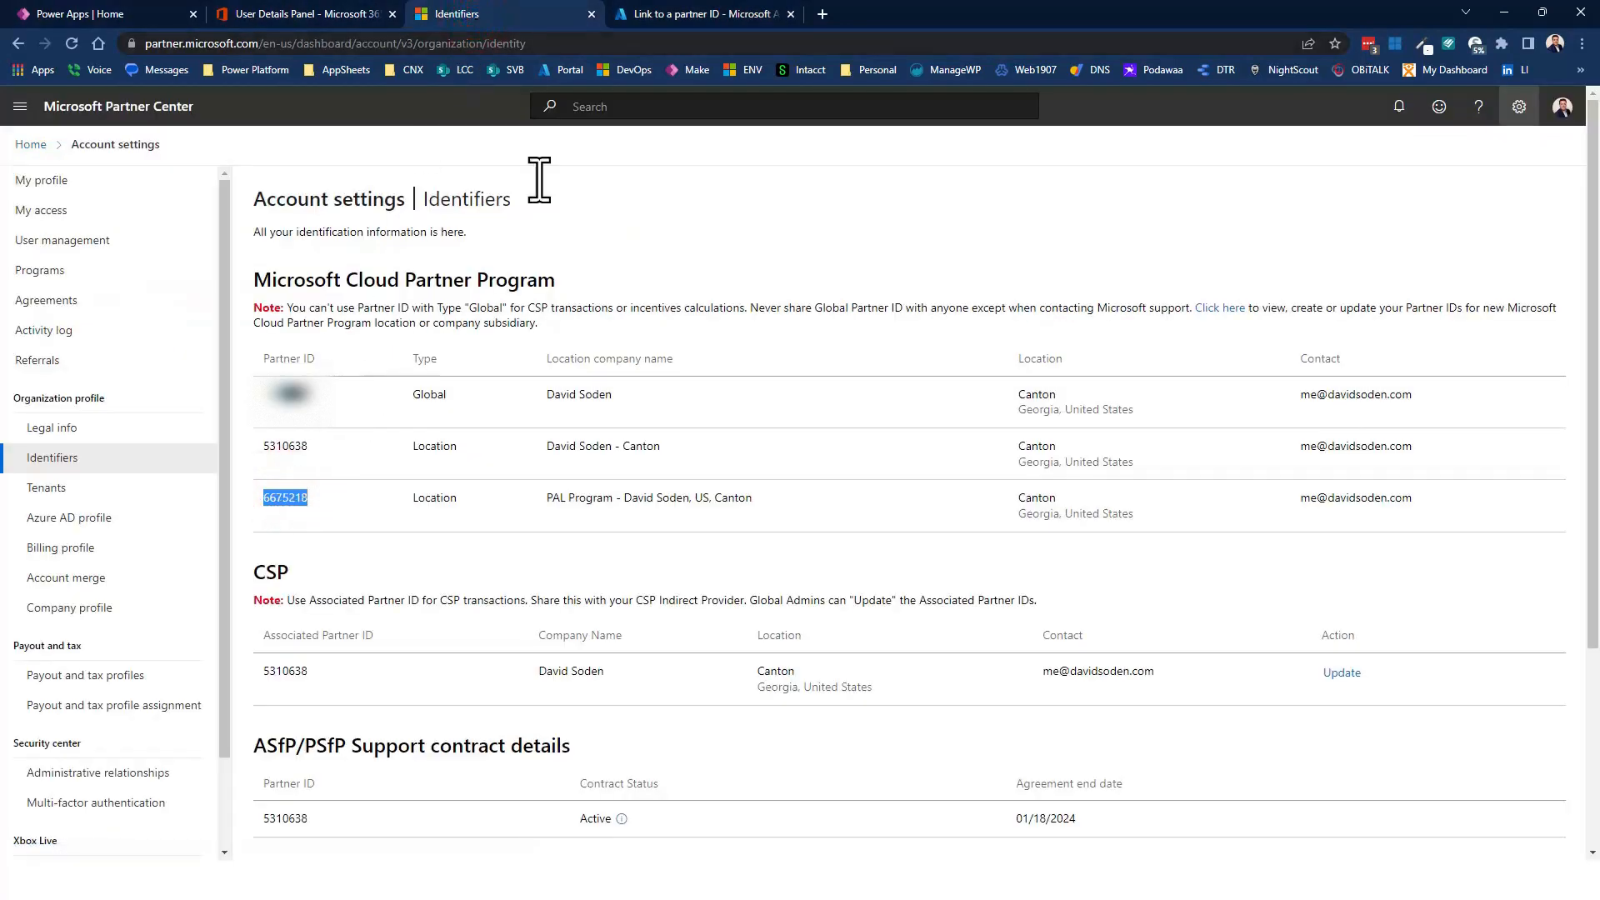
{"action": "left_click", "coordinate": [677, 14]}
{"action": "left_click", "coordinate": [157, 288]}
{"action": "left_click", "coordinate": [138, 282]}
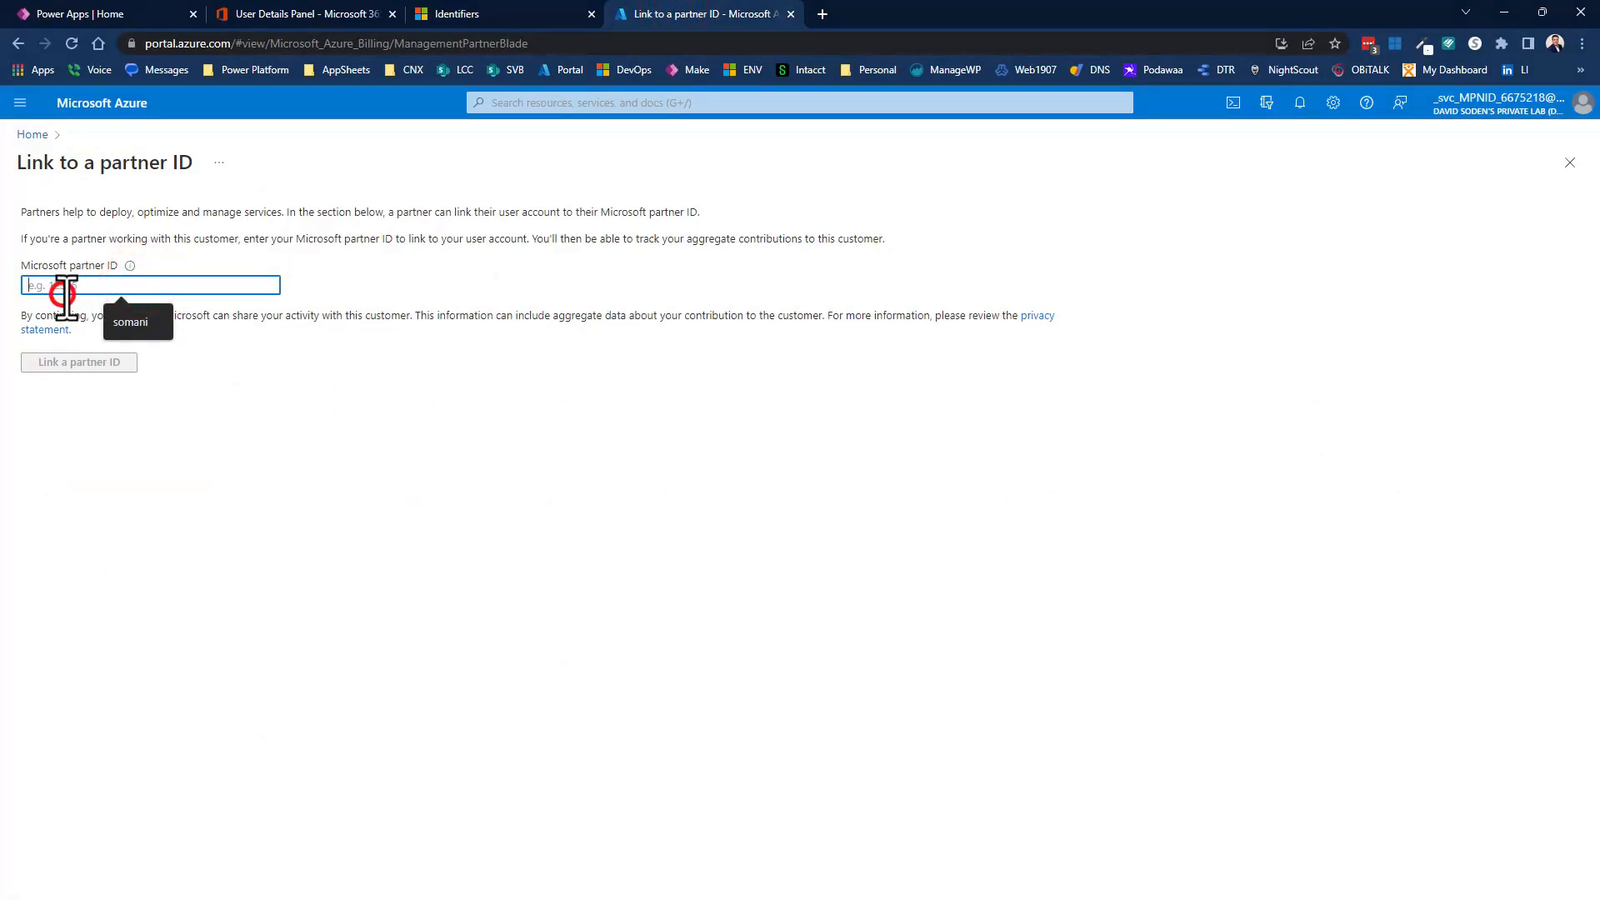
{"action": "key", "text": "ctrl+v"}
{"action": "left_click", "coordinate": [53, 363]}
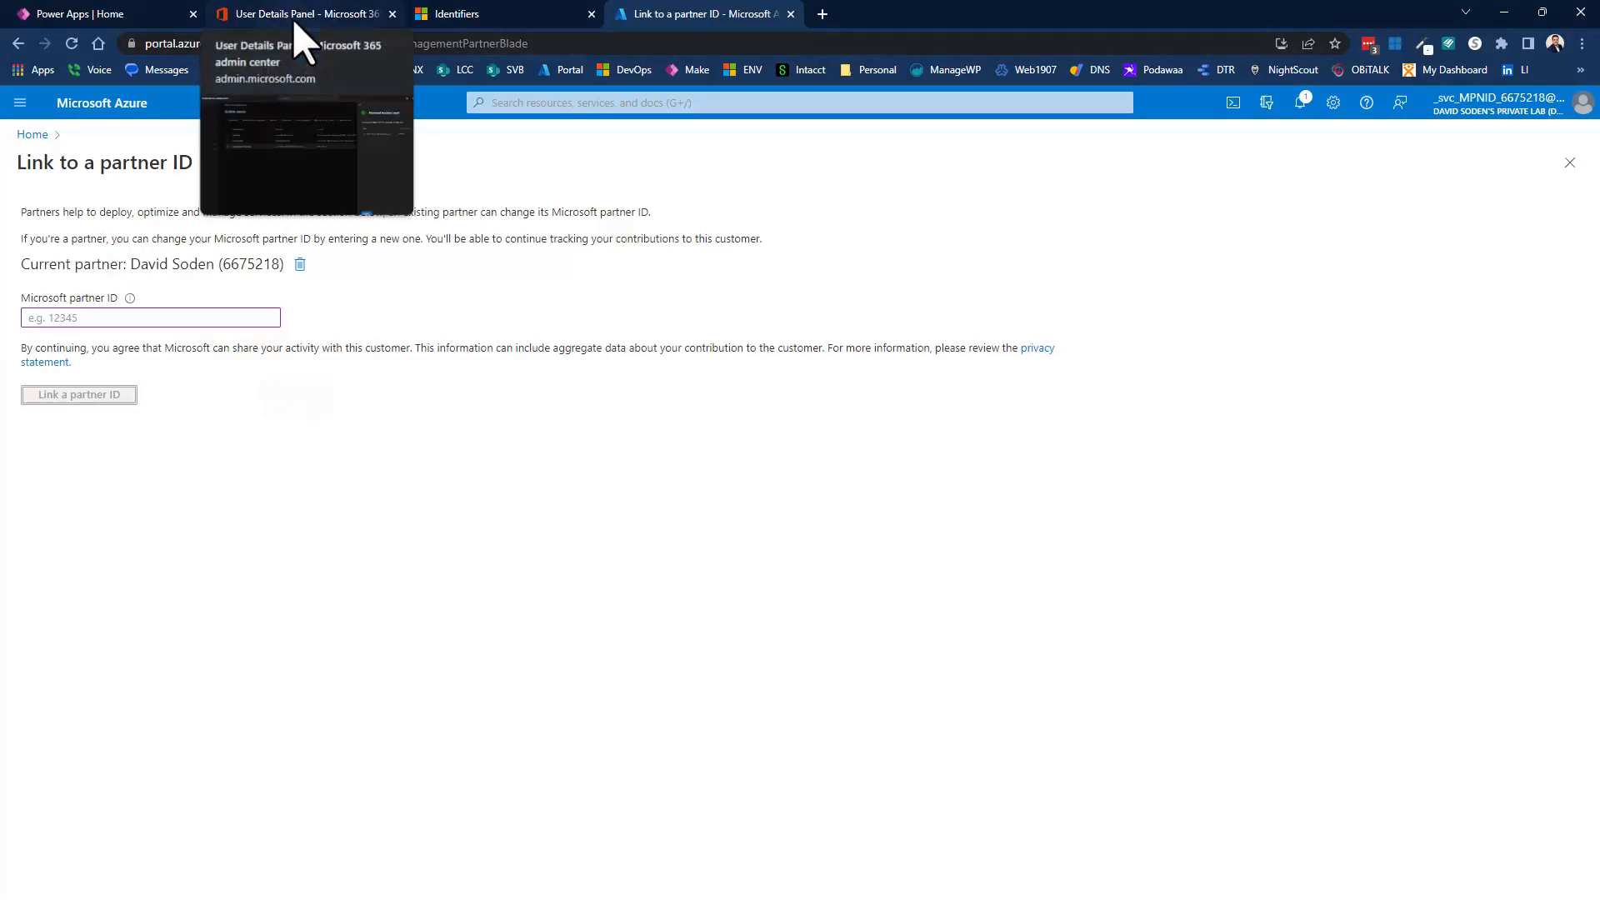
{"action": "left_click", "coordinate": [550, 13]}
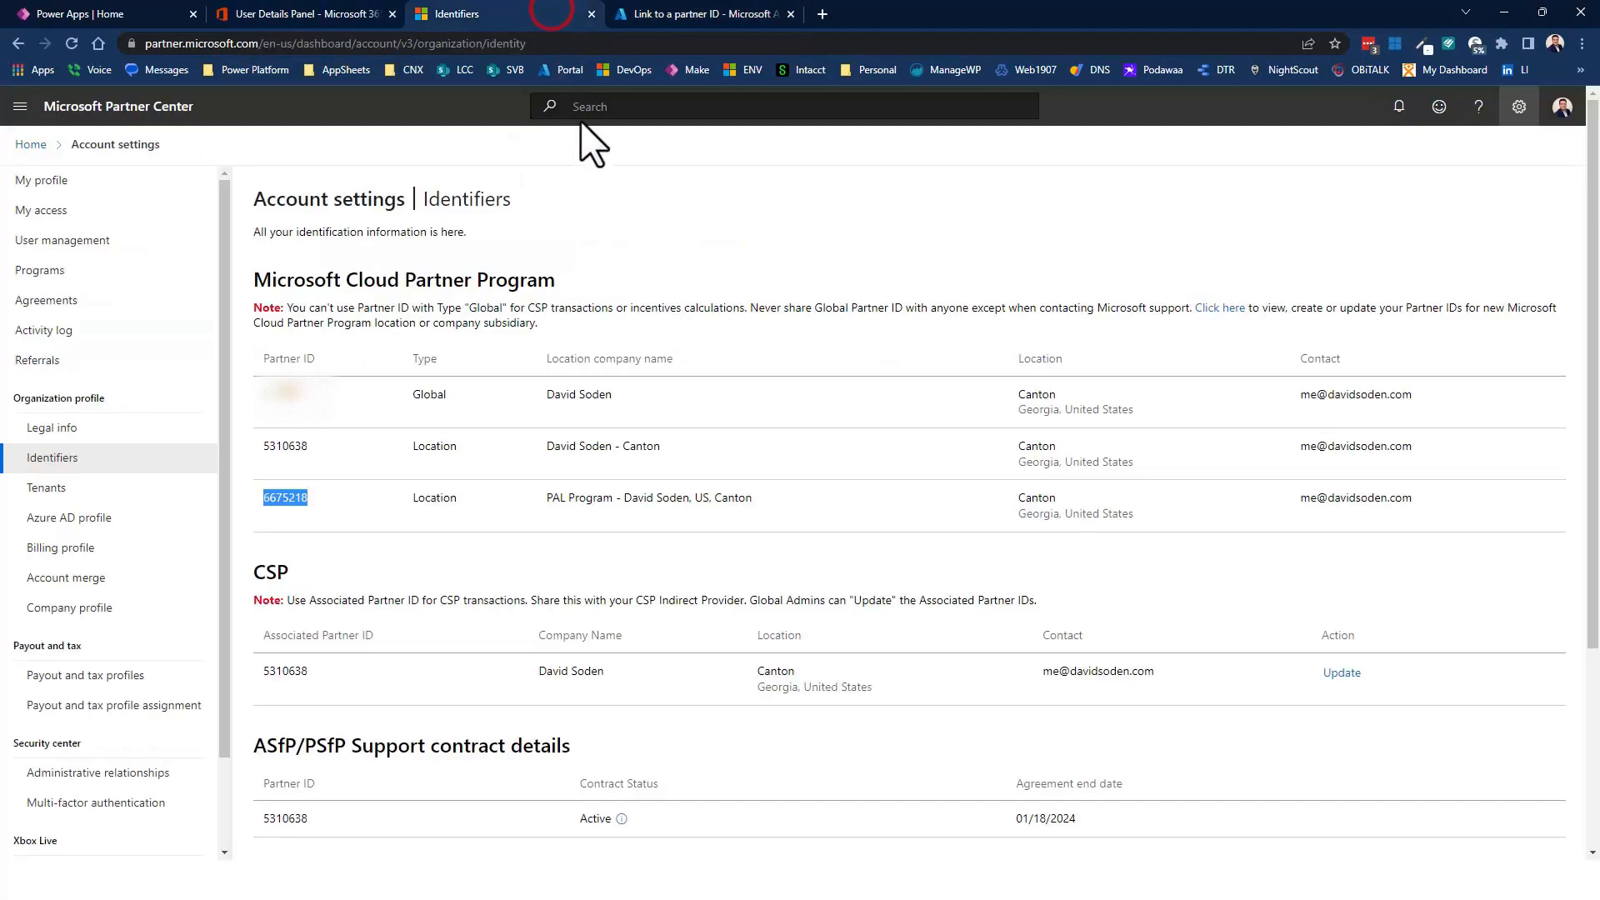
{"action": "left_click", "coordinate": [652, 392]}
{"action": "left_click_drag", "start_coordinate": [545, 395], "coordinate": [636, 421]}
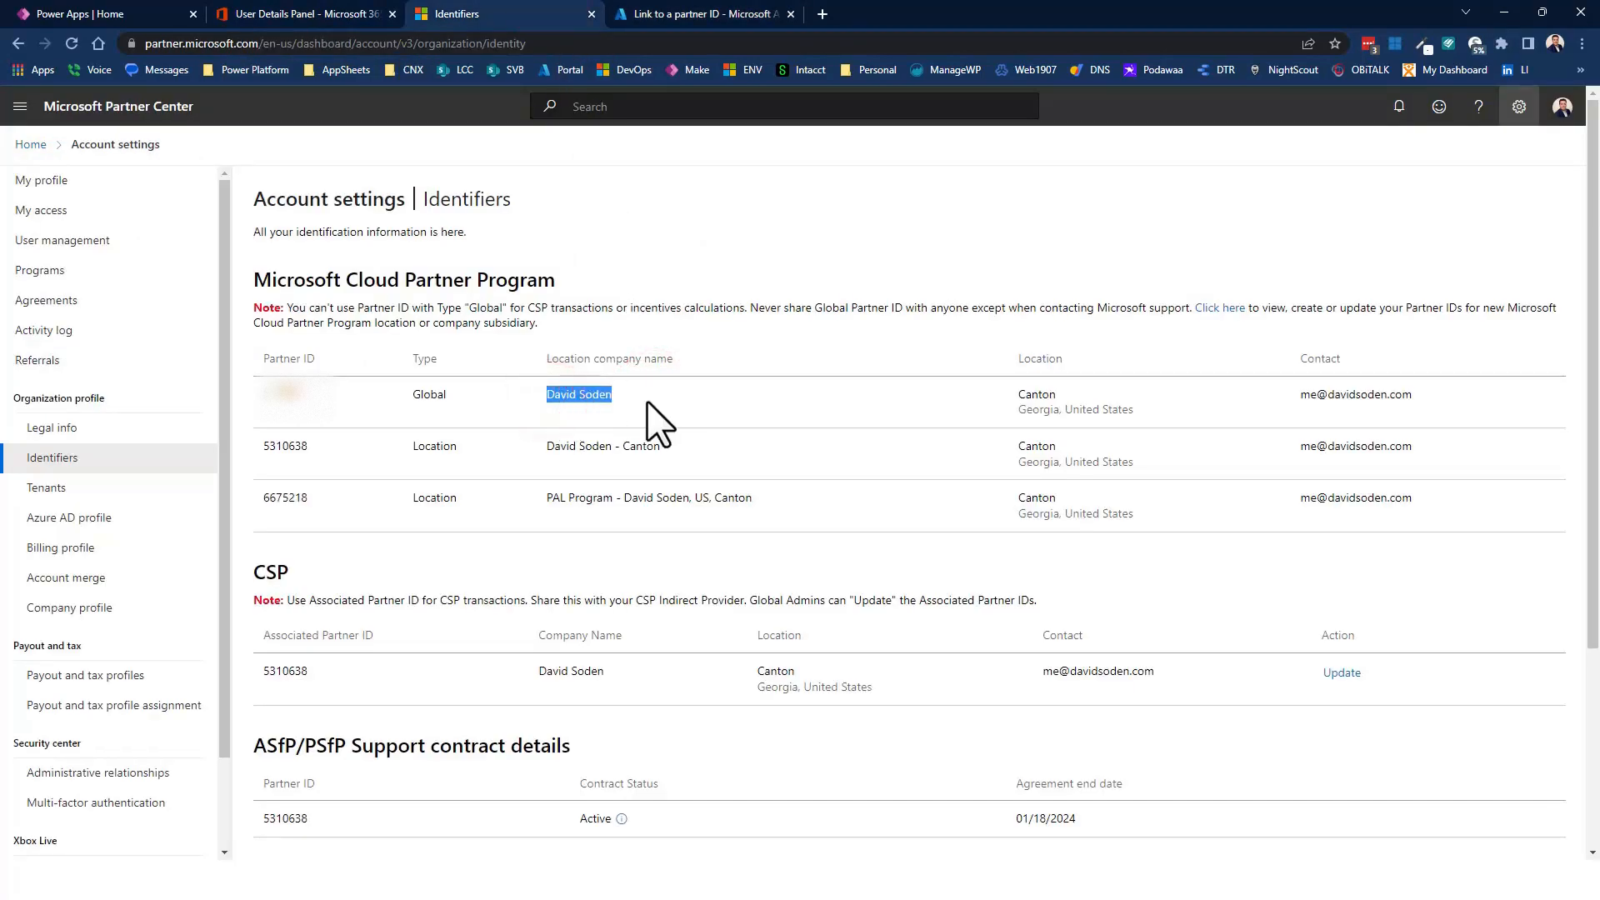
{"action": "left_click", "coordinate": [439, 398]}
{"action": "left_click_drag", "start_coordinate": [614, 397], "coordinate": [553, 421]}
{"action": "left_click", "coordinate": [707, 14]}
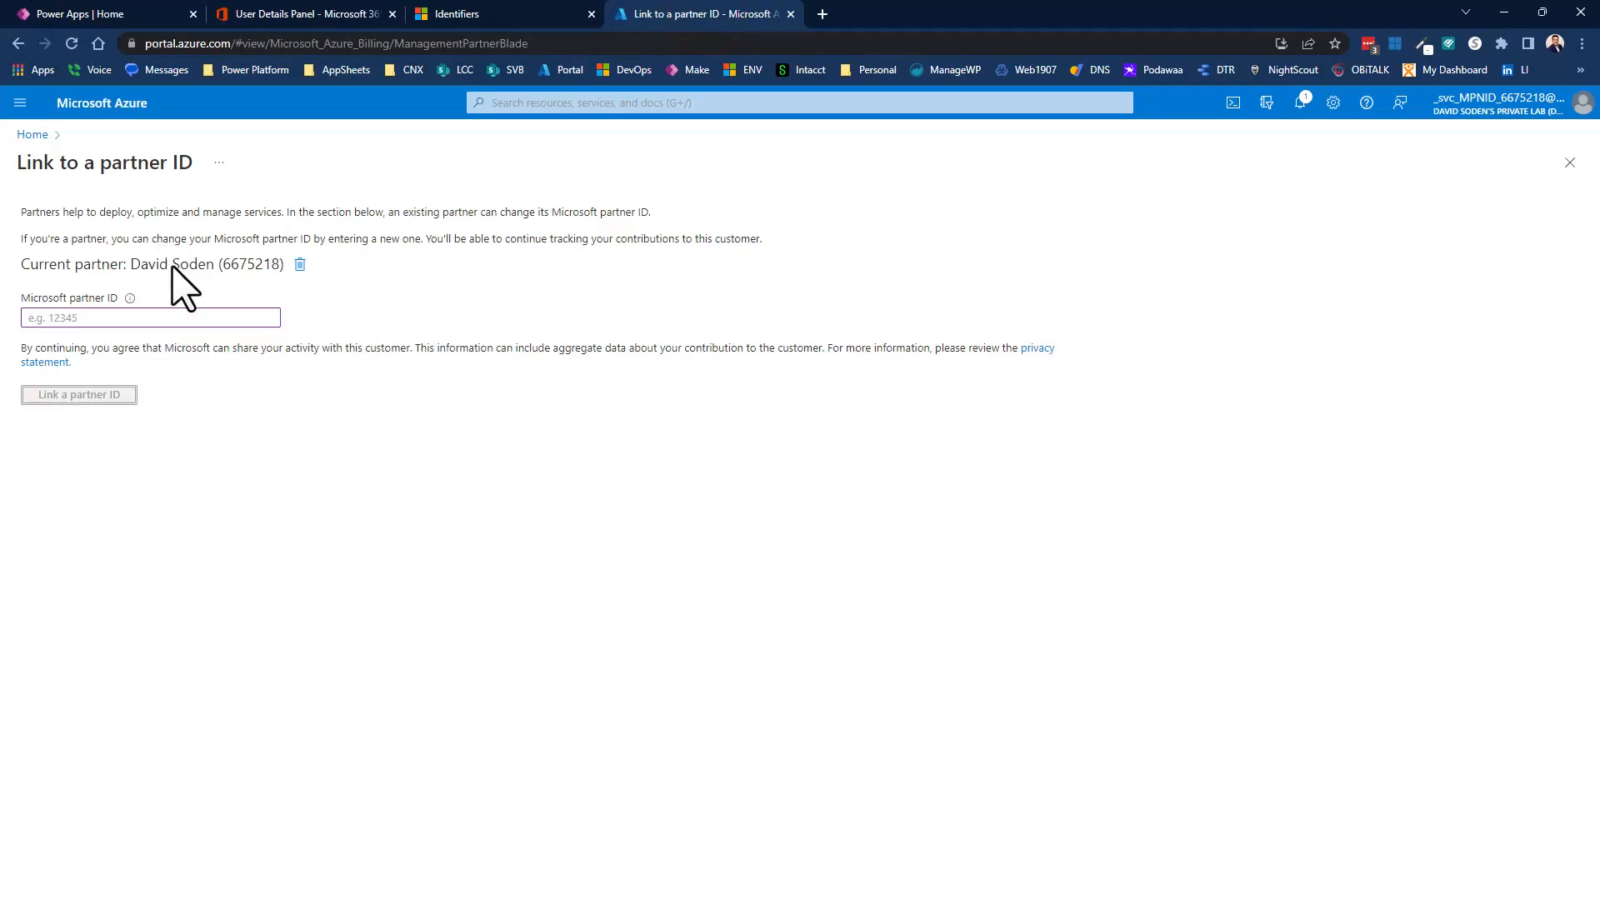
{"action": "left_click_drag", "start_coordinate": [242, 265], "coordinate": [246, 267]}
Delete the current partner ID link, return home, and reopen the partner ID linking page.
{"action": "left_click", "coordinate": [300, 264]}
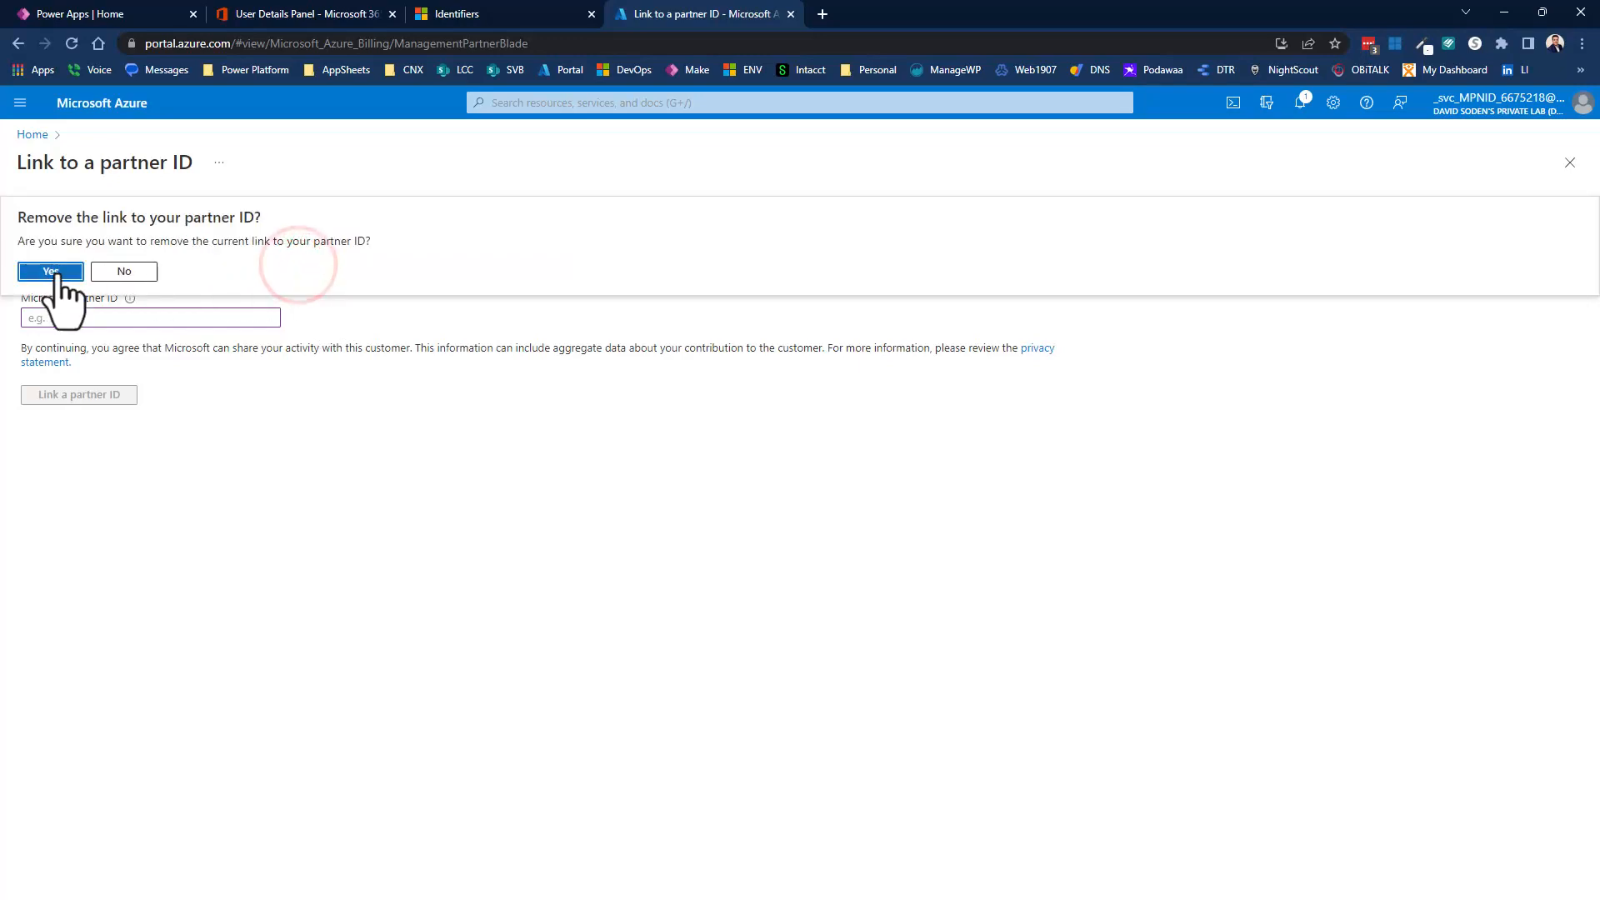
{"action": "left_click", "coordinate": [52, 271]}
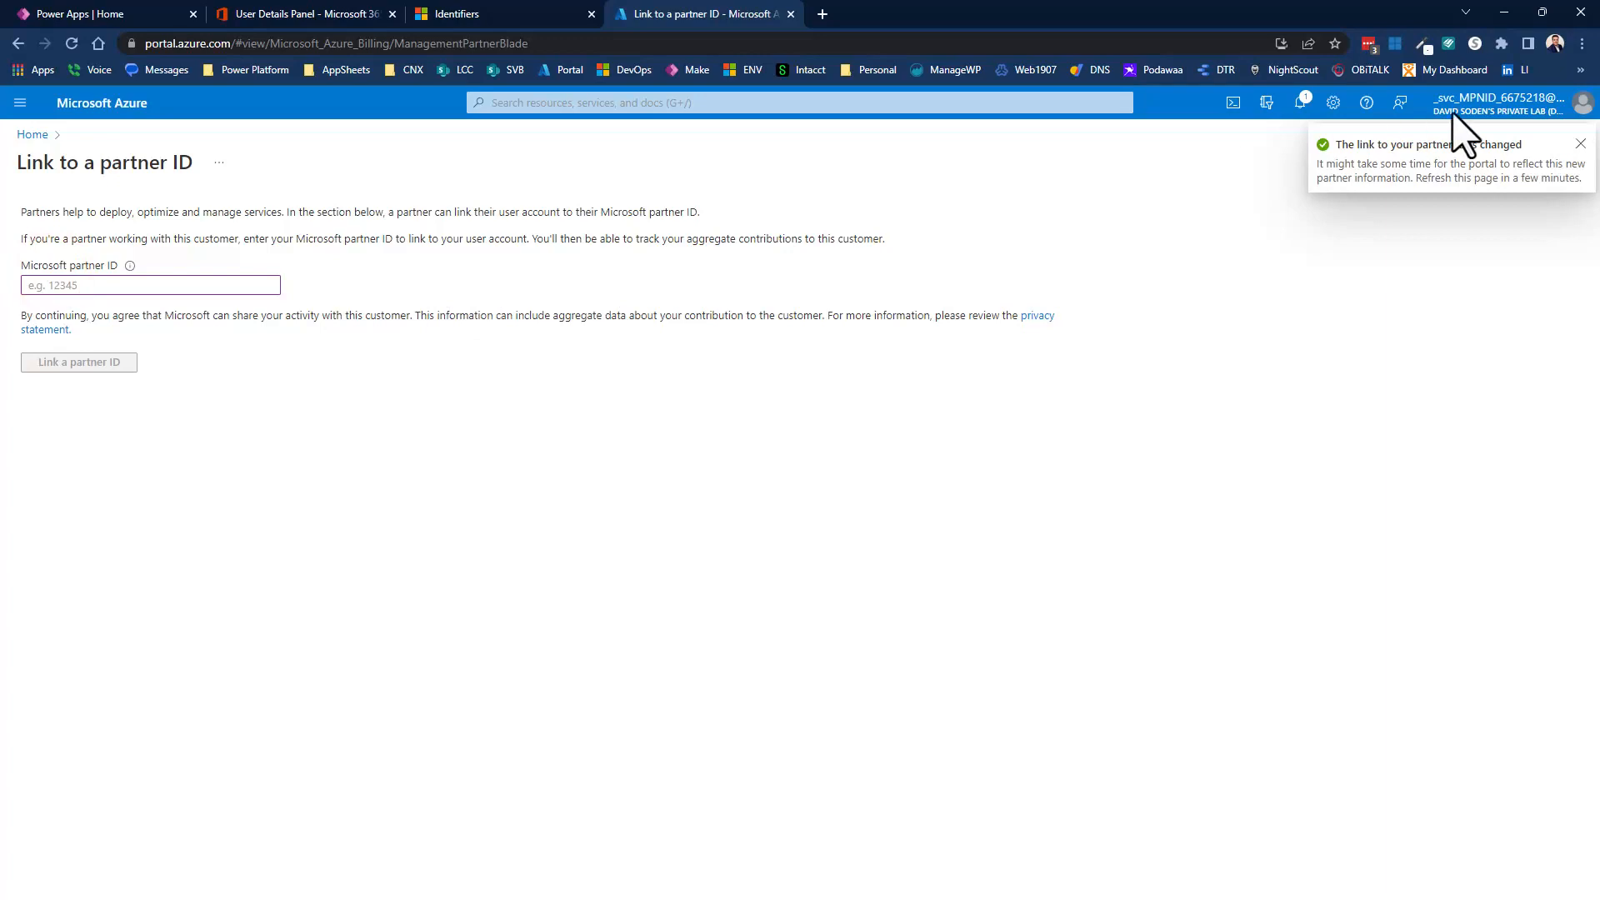
{"action": "left_click", "coordinate": [1492, 107]}
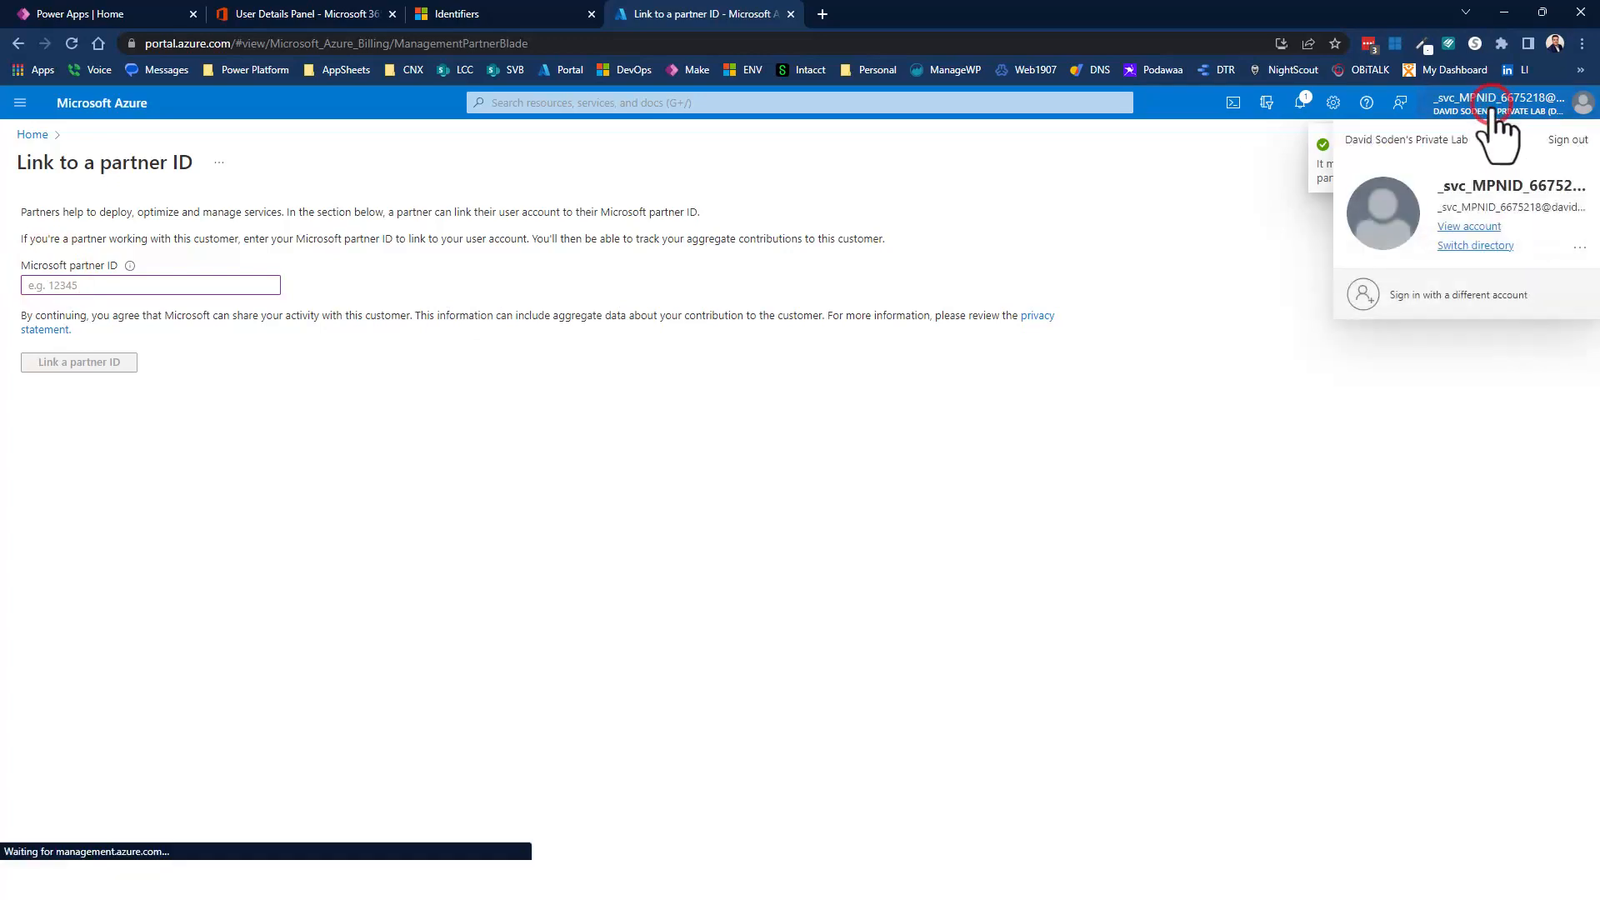
{"action": "left_click", "coordinate": [100, 102]}
{"action": "left_click", "coordinate": [871, 139]}
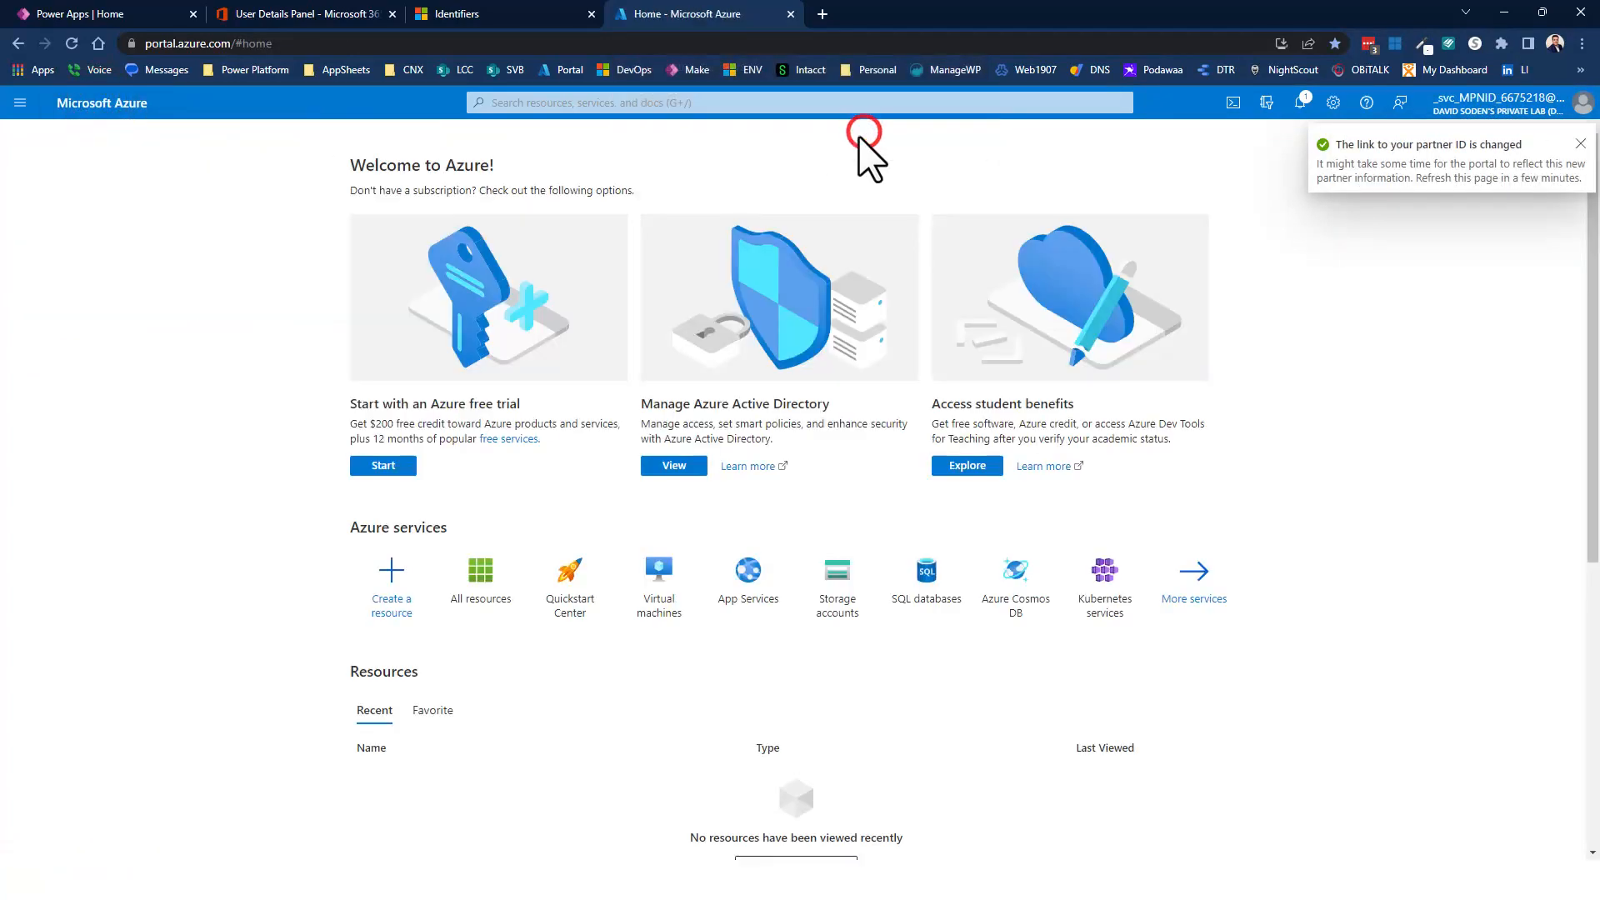
{"action": "left_click", "coordinate": [1334, 103]}
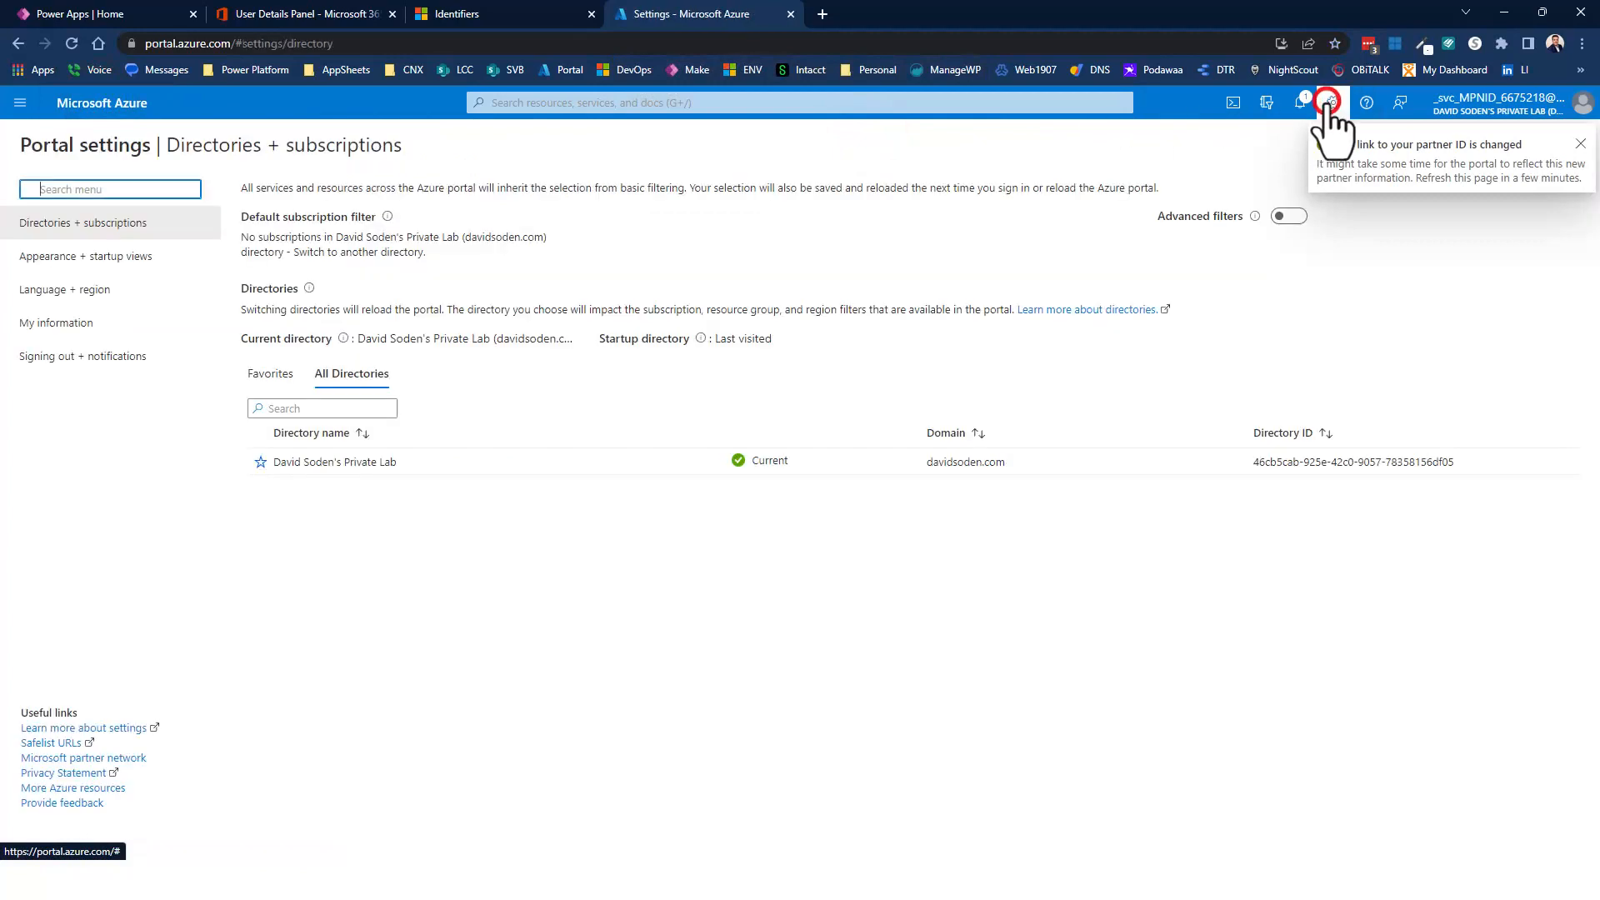
{"action": "left_click", "coordinate": [80, 758]}
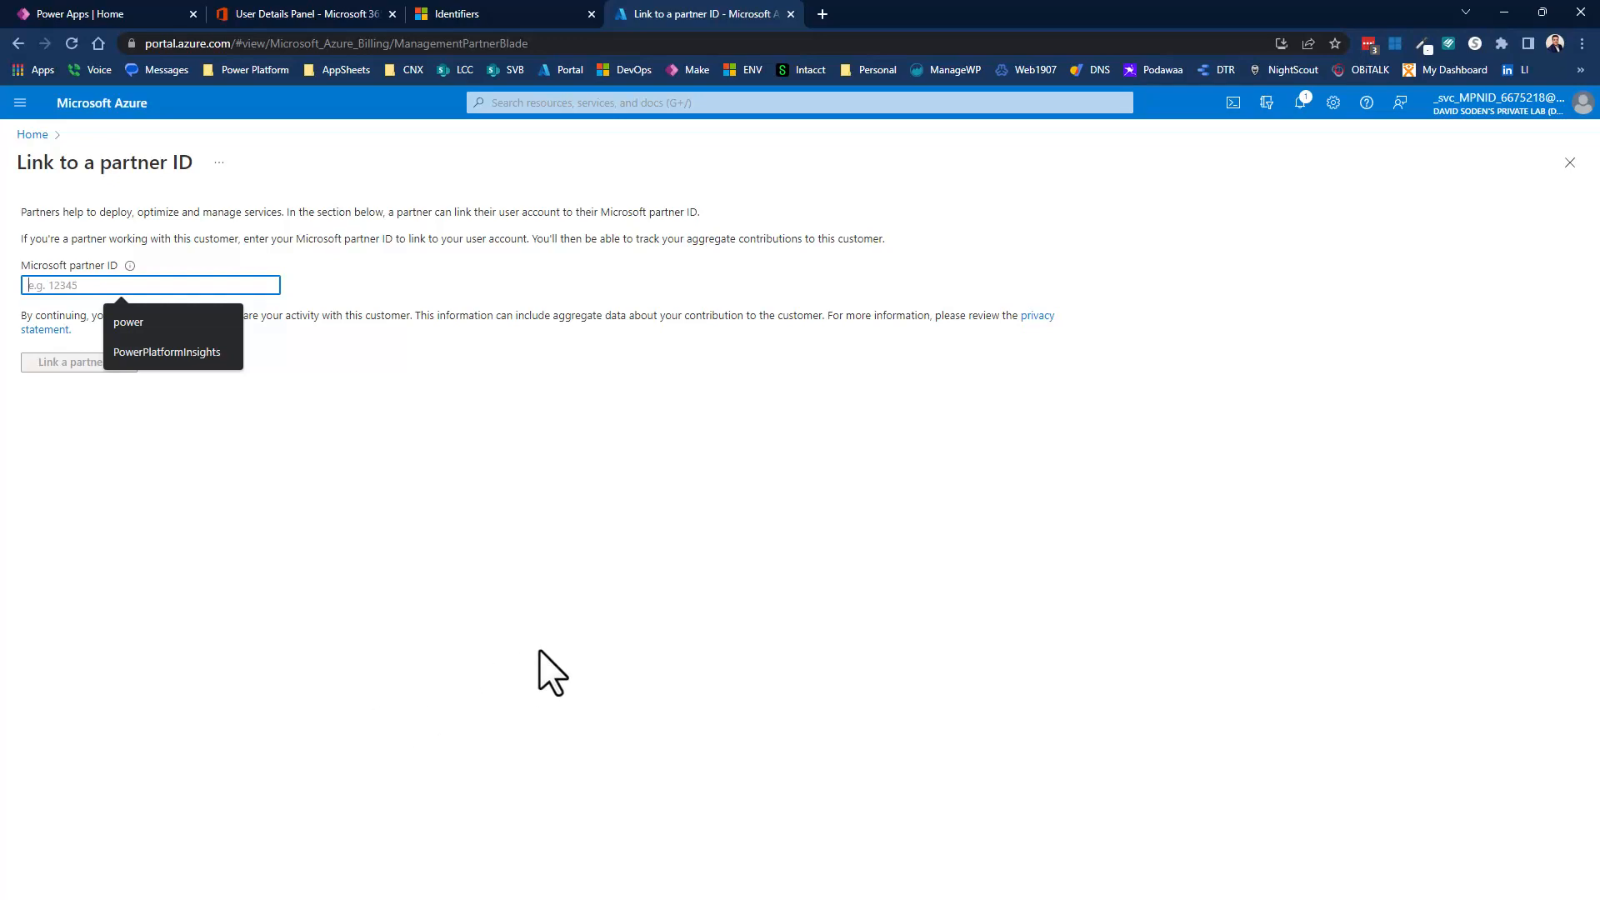
Paste the partner ID, link it, and check the Current partner line.
{"action": "left_click", "coordinate": [567, 637]}
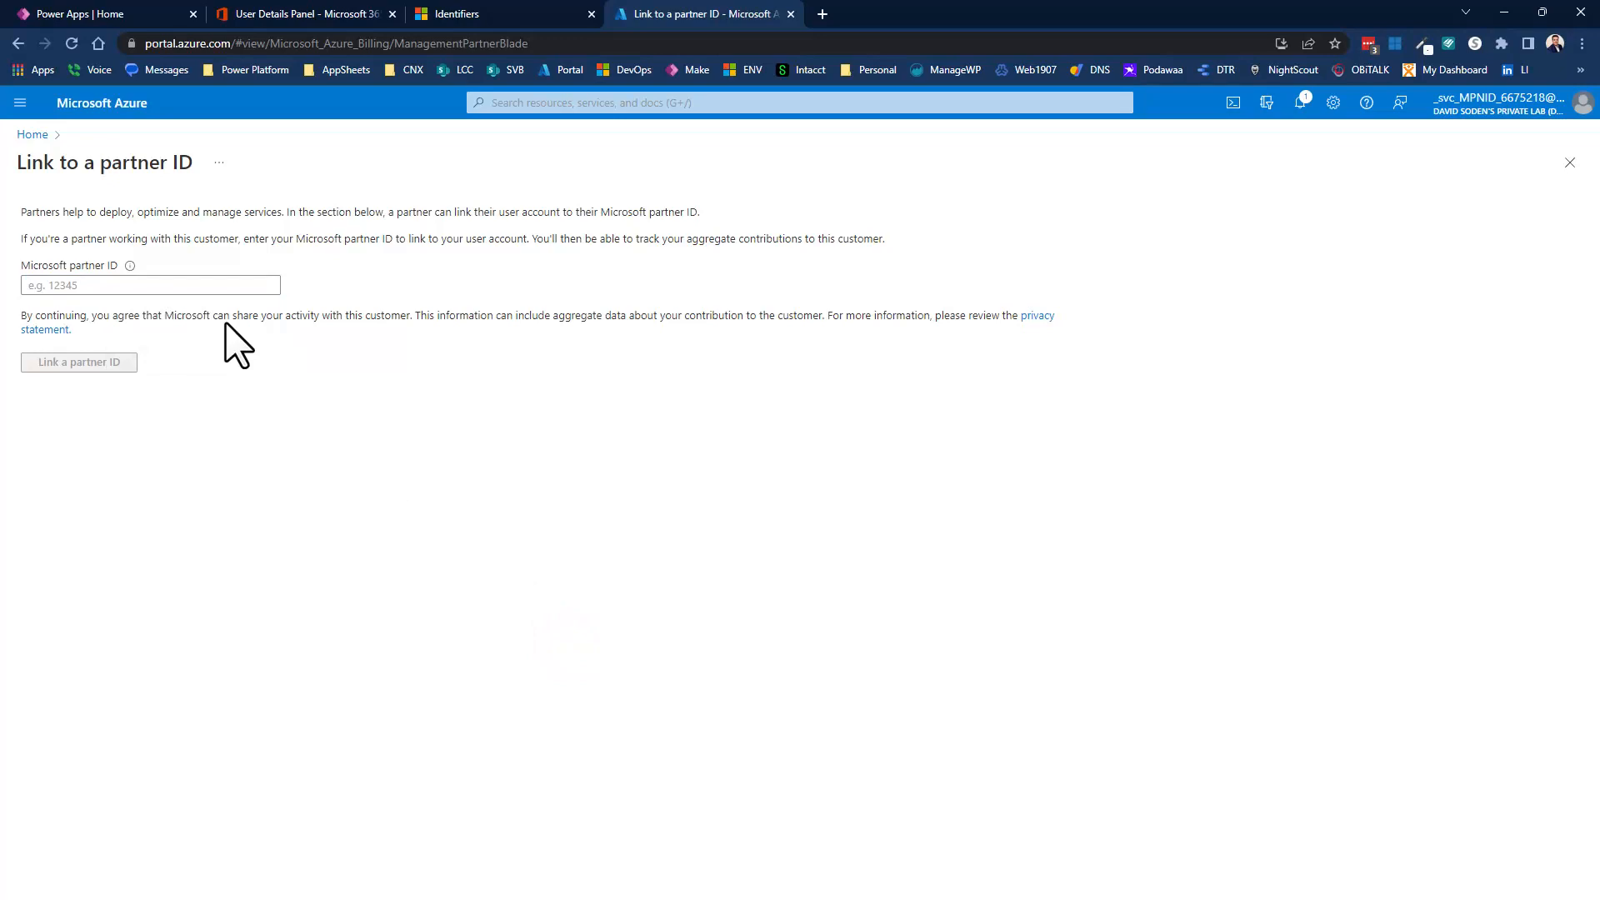
{"action": "left_click", "coordinate": [180, 284]}
{"action": "key", "text": "ctrl+v"}
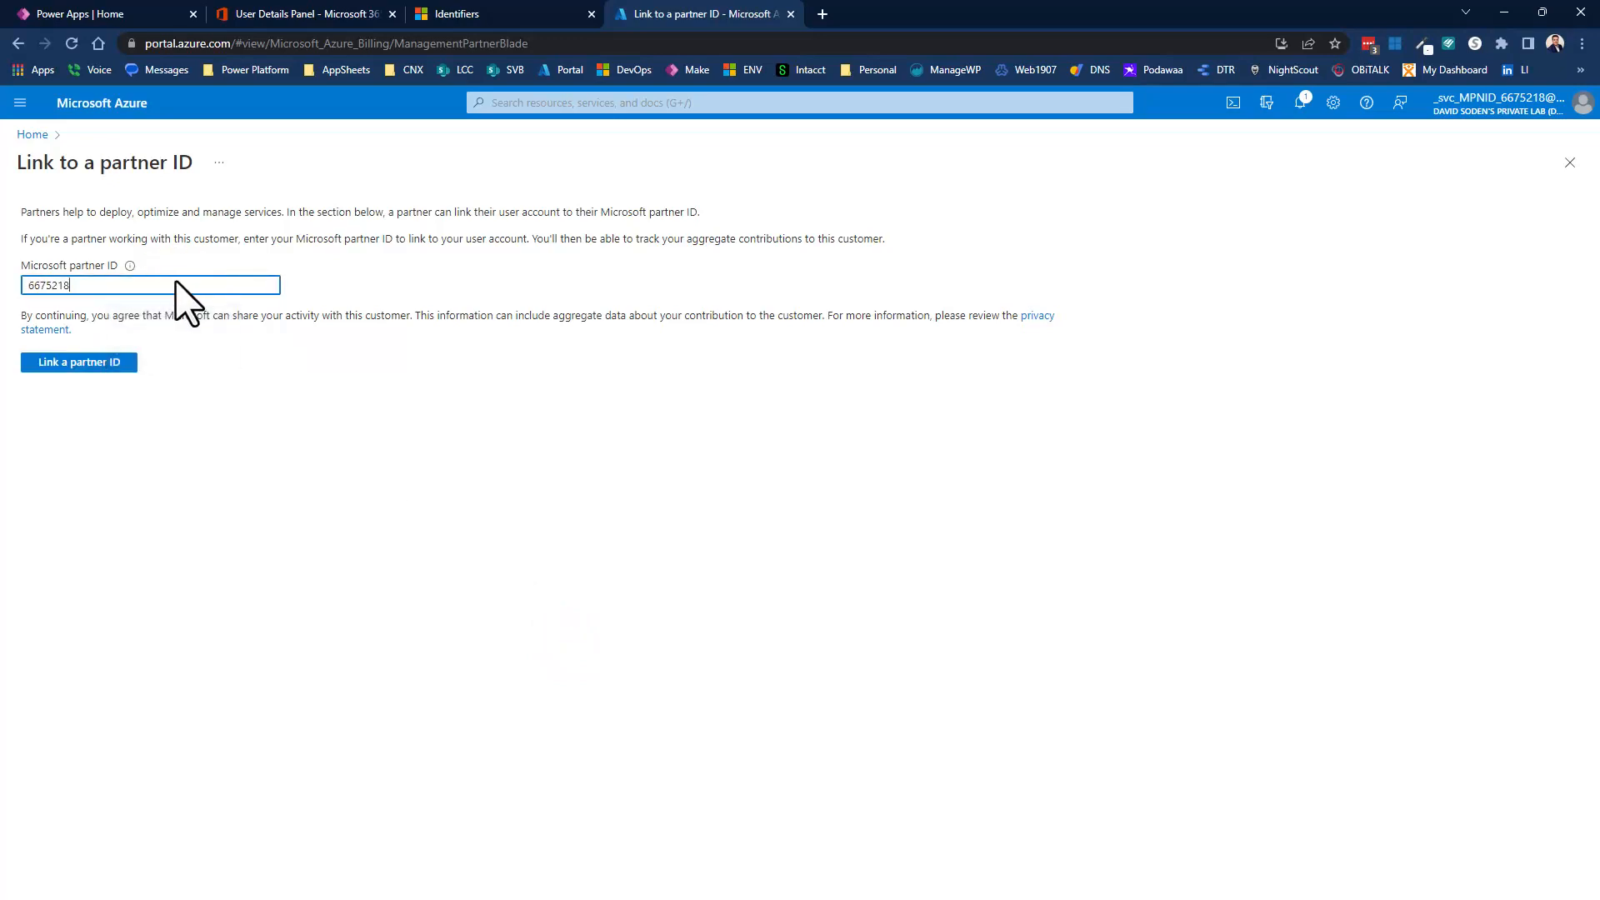
{"action": "left_click", "coordinate": [117, 362]}
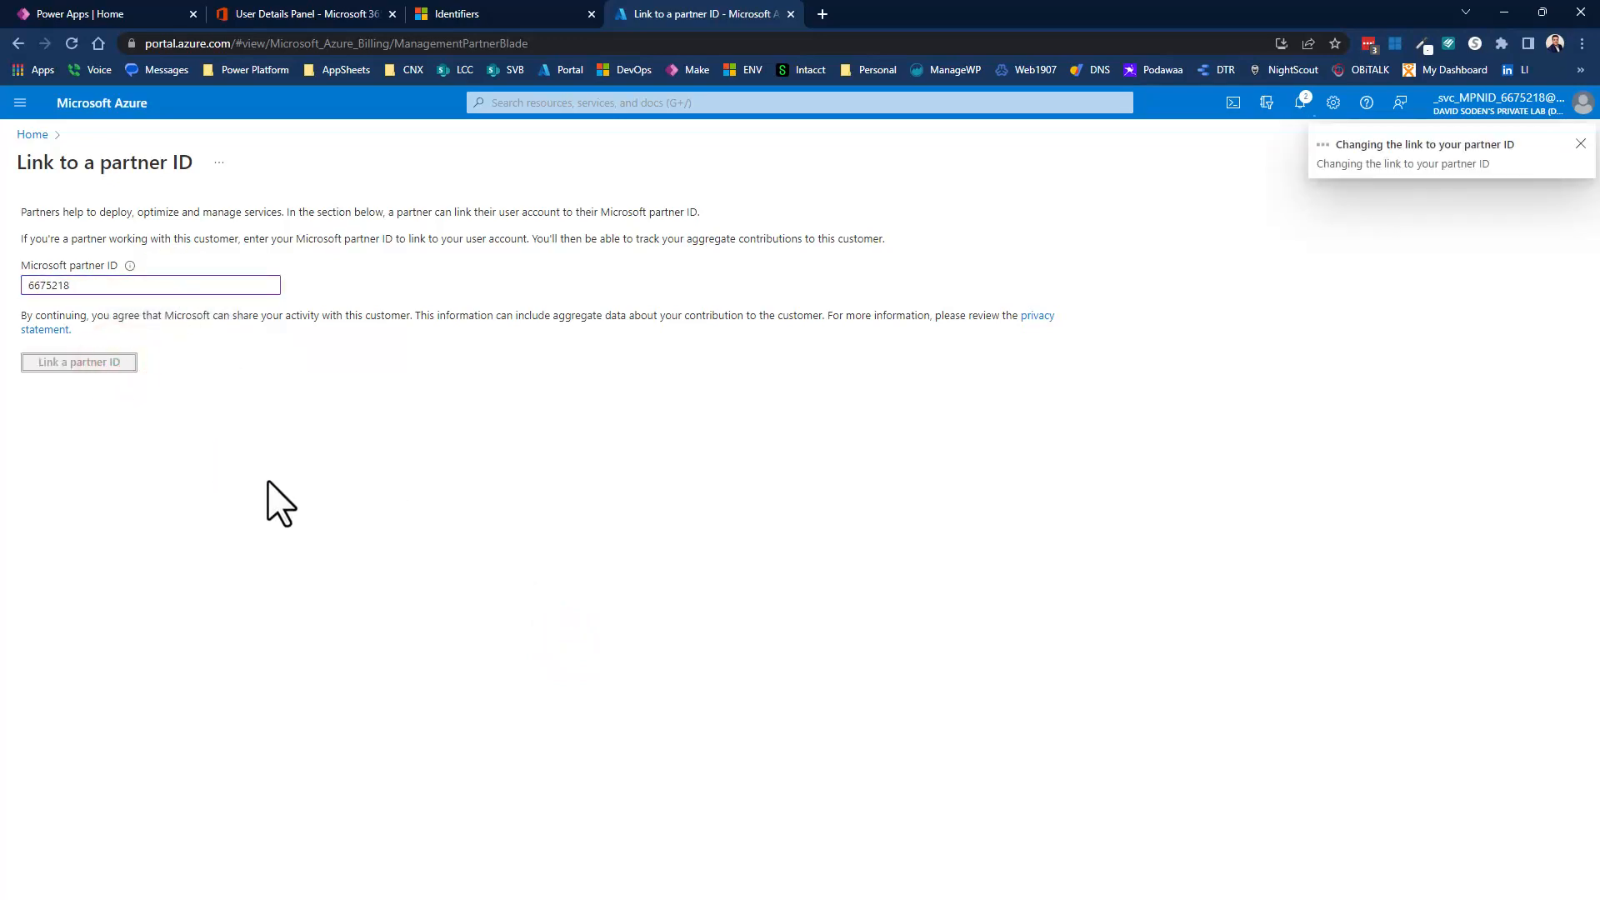
{"action": "triple_click", "coordinate": [15, 260]}
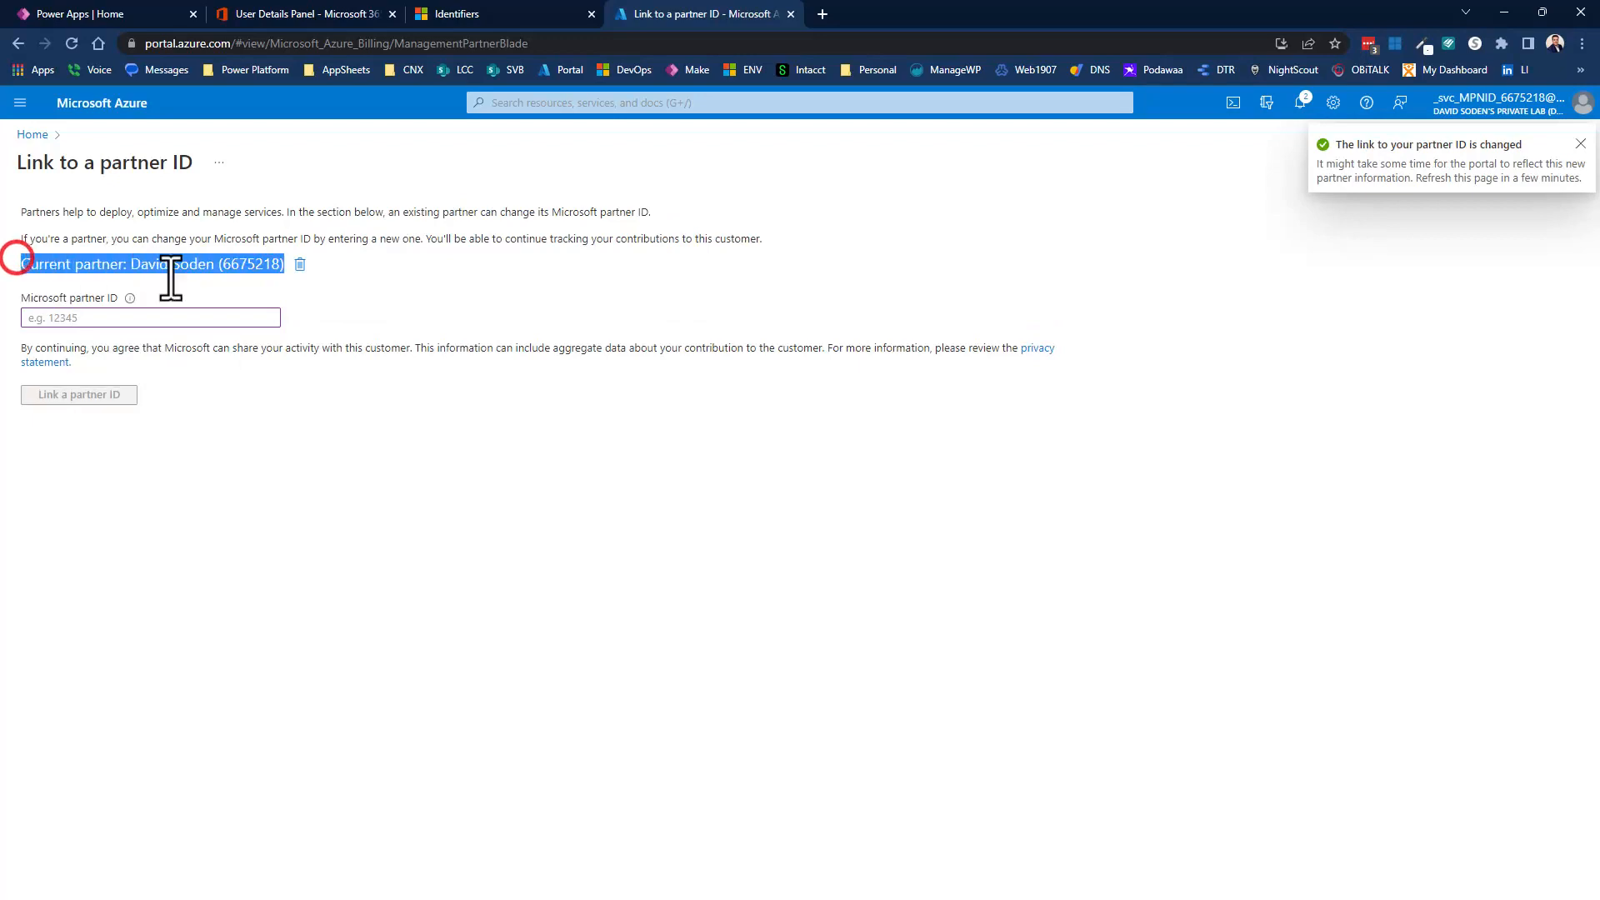
{"action": "left_click", "coordinate": [451, 292]}
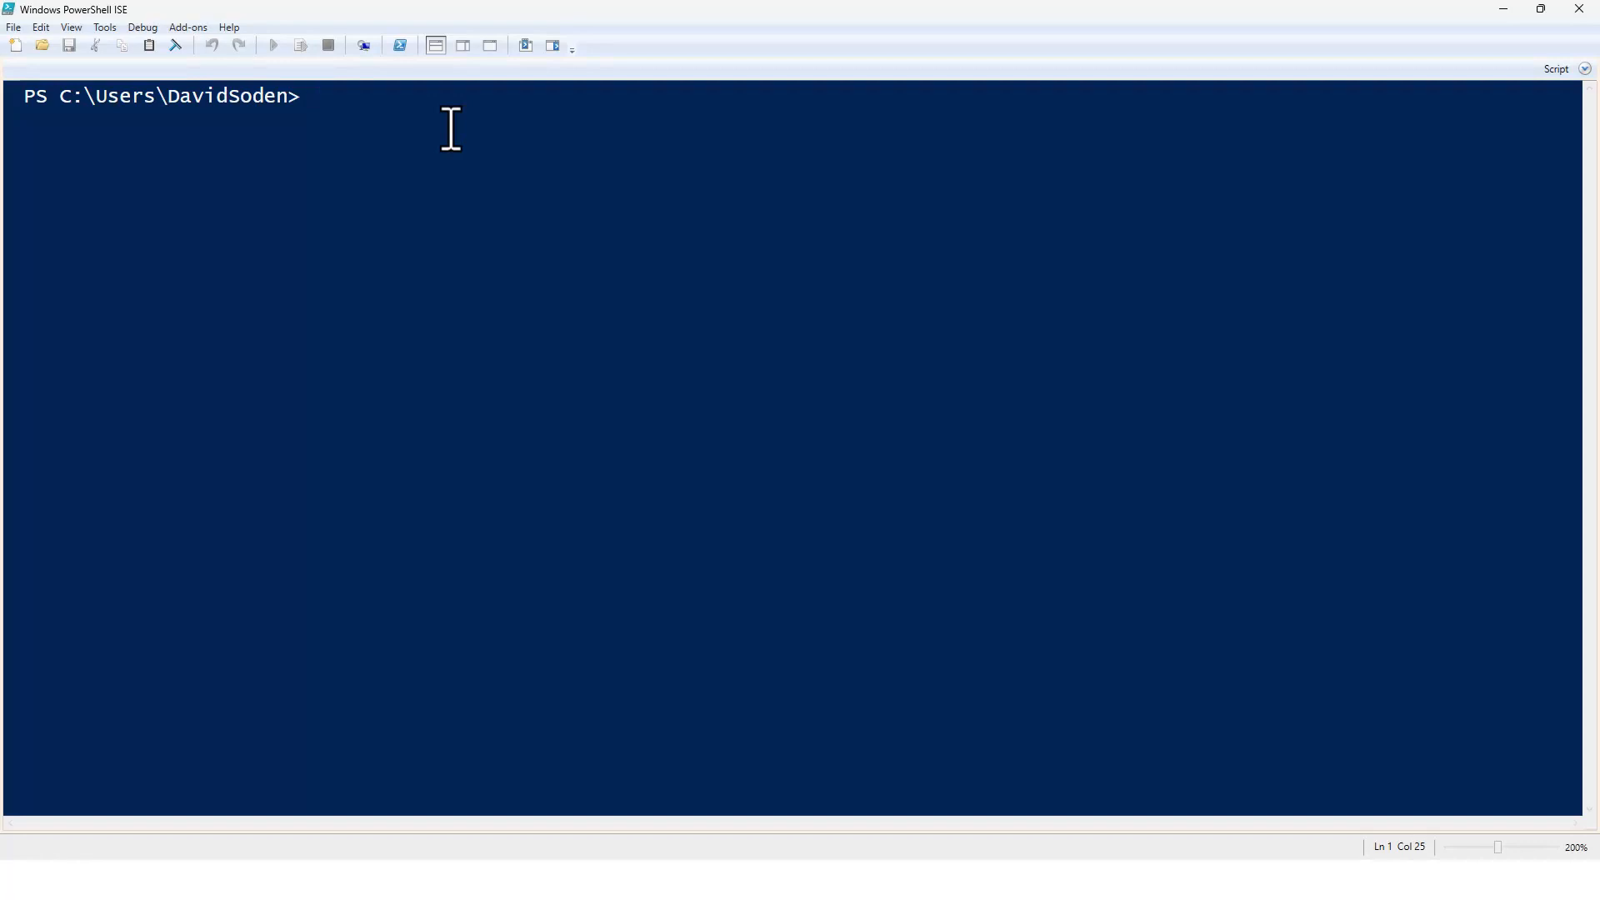
Run Connect-AzAccount in PowerShell ISE to start an Azure sign-in.
{"action": "key", "text": "alt+Tab"}
{"action": "type", "text": "connect-"}
{"action": "key", "text": "Down"}
{"action": "key", "text": "Up"}
{"action": "key", "text": "Tab"}
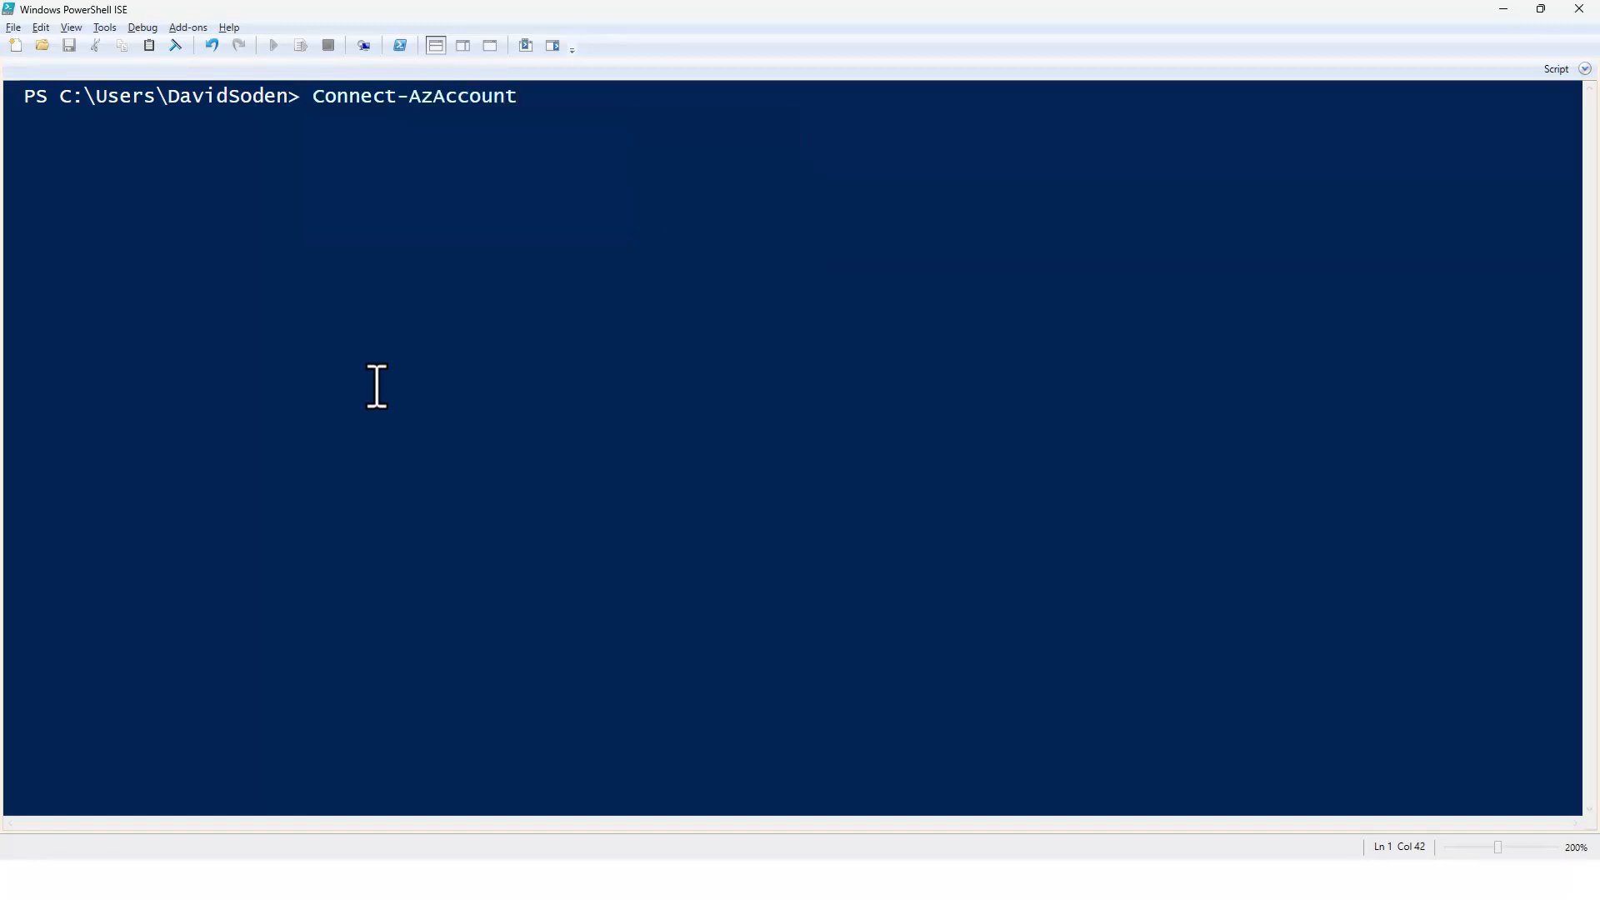
{"action": "key", "text": "Return"}
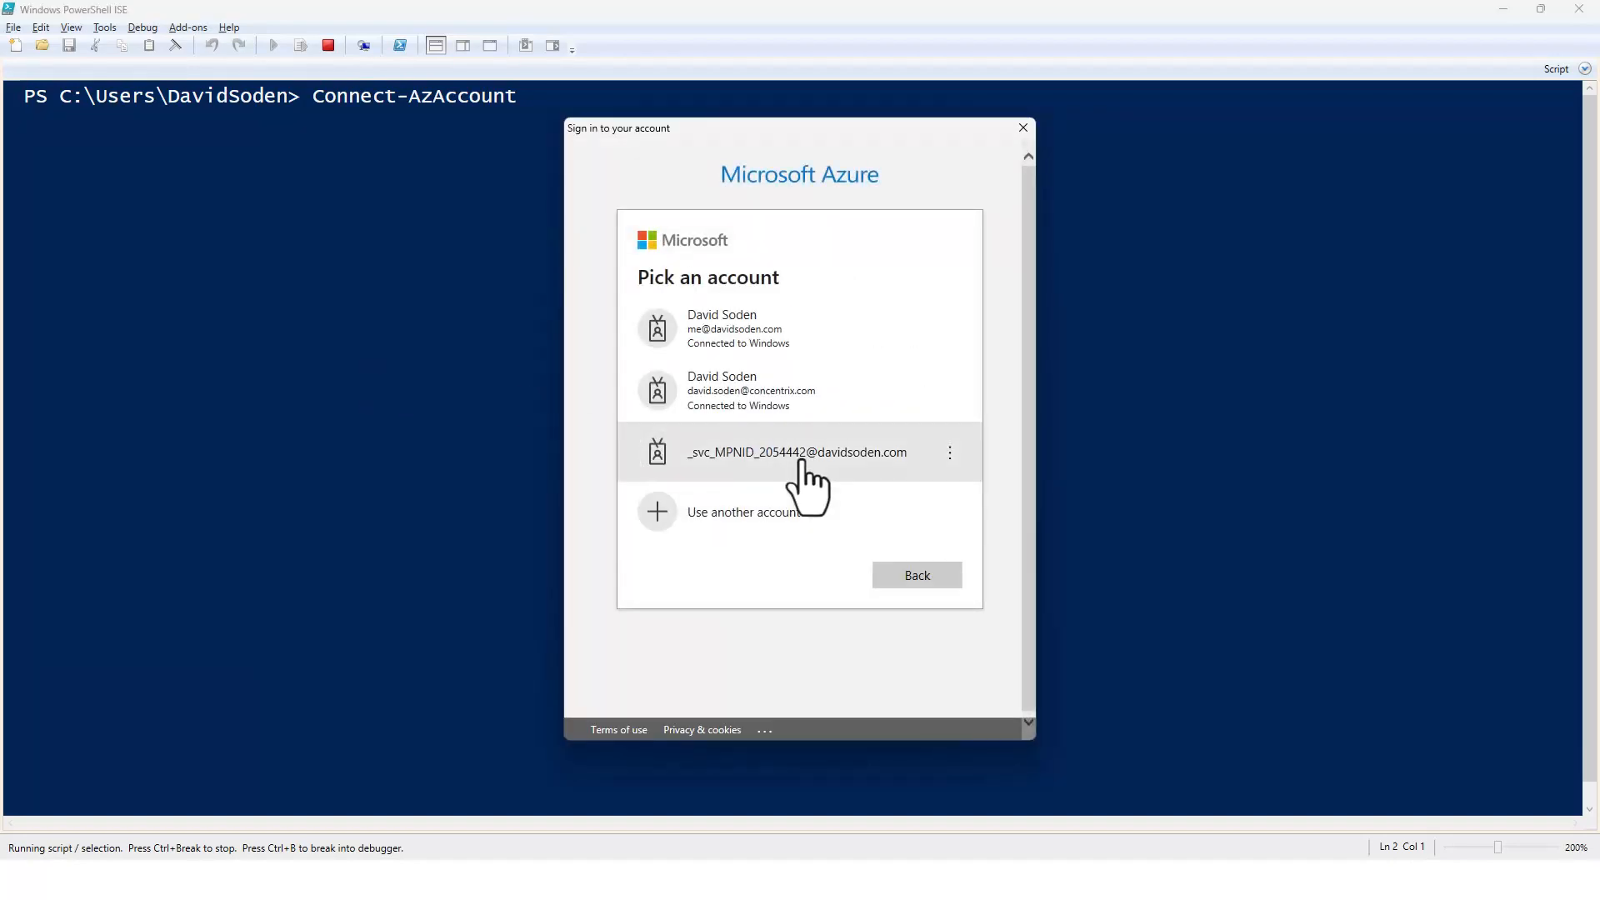
Forget the saved service account and choose to sign in with another account.
{"action": "left_click", "coordinate": [950, 453]}
{"action": "left_click", "coordinate": [849, 446]}
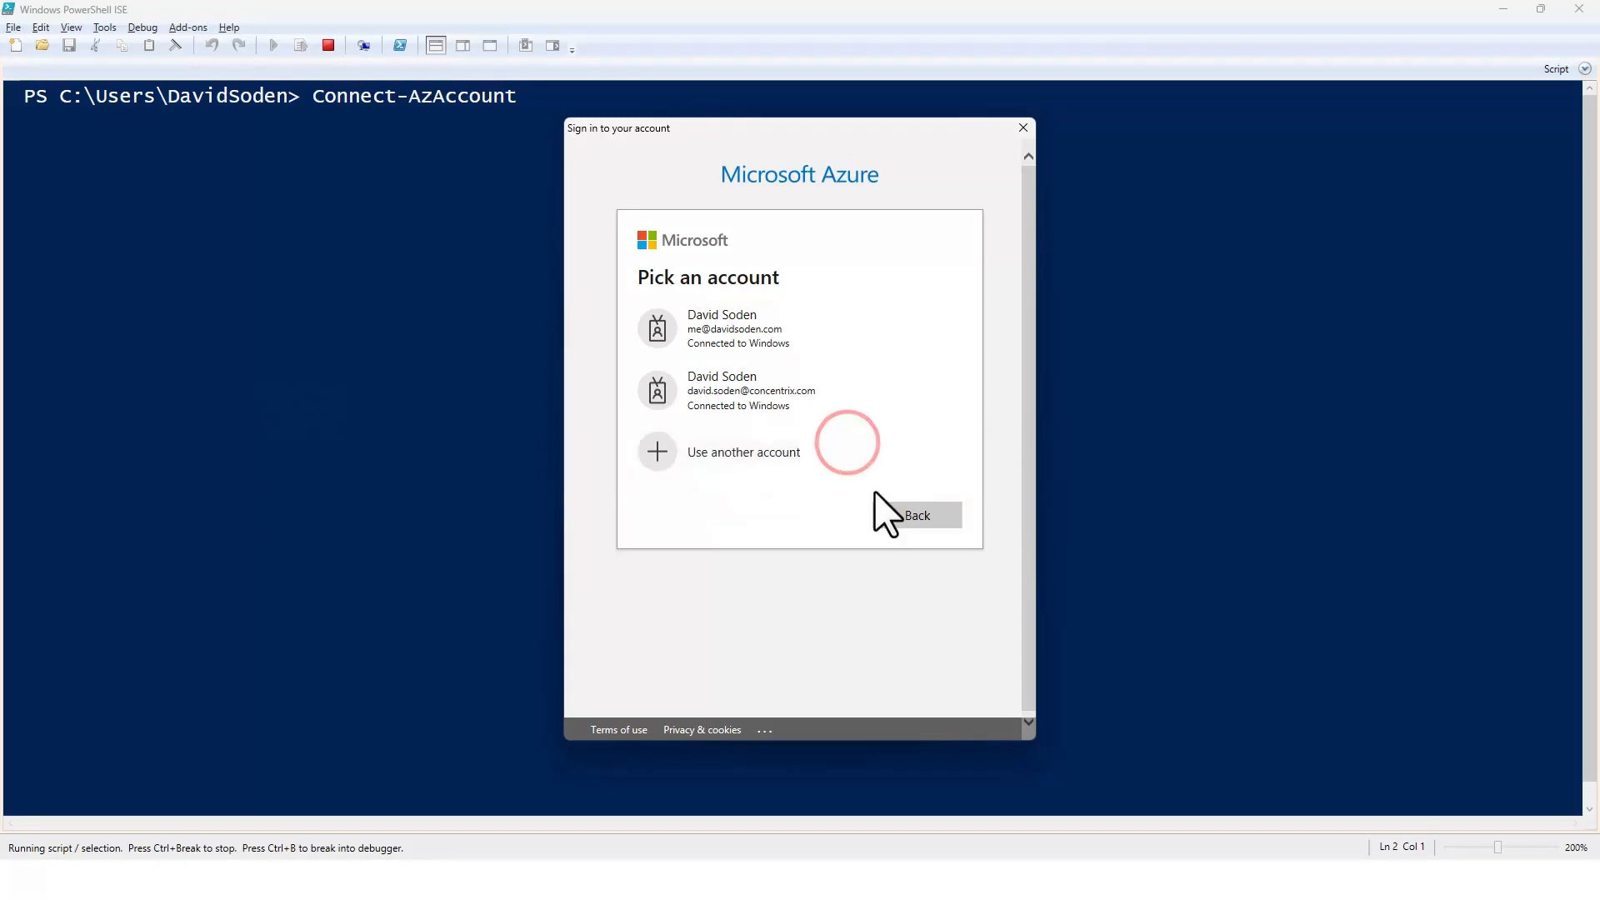
{"action": "left_click", "coordinate": [652, 458]}
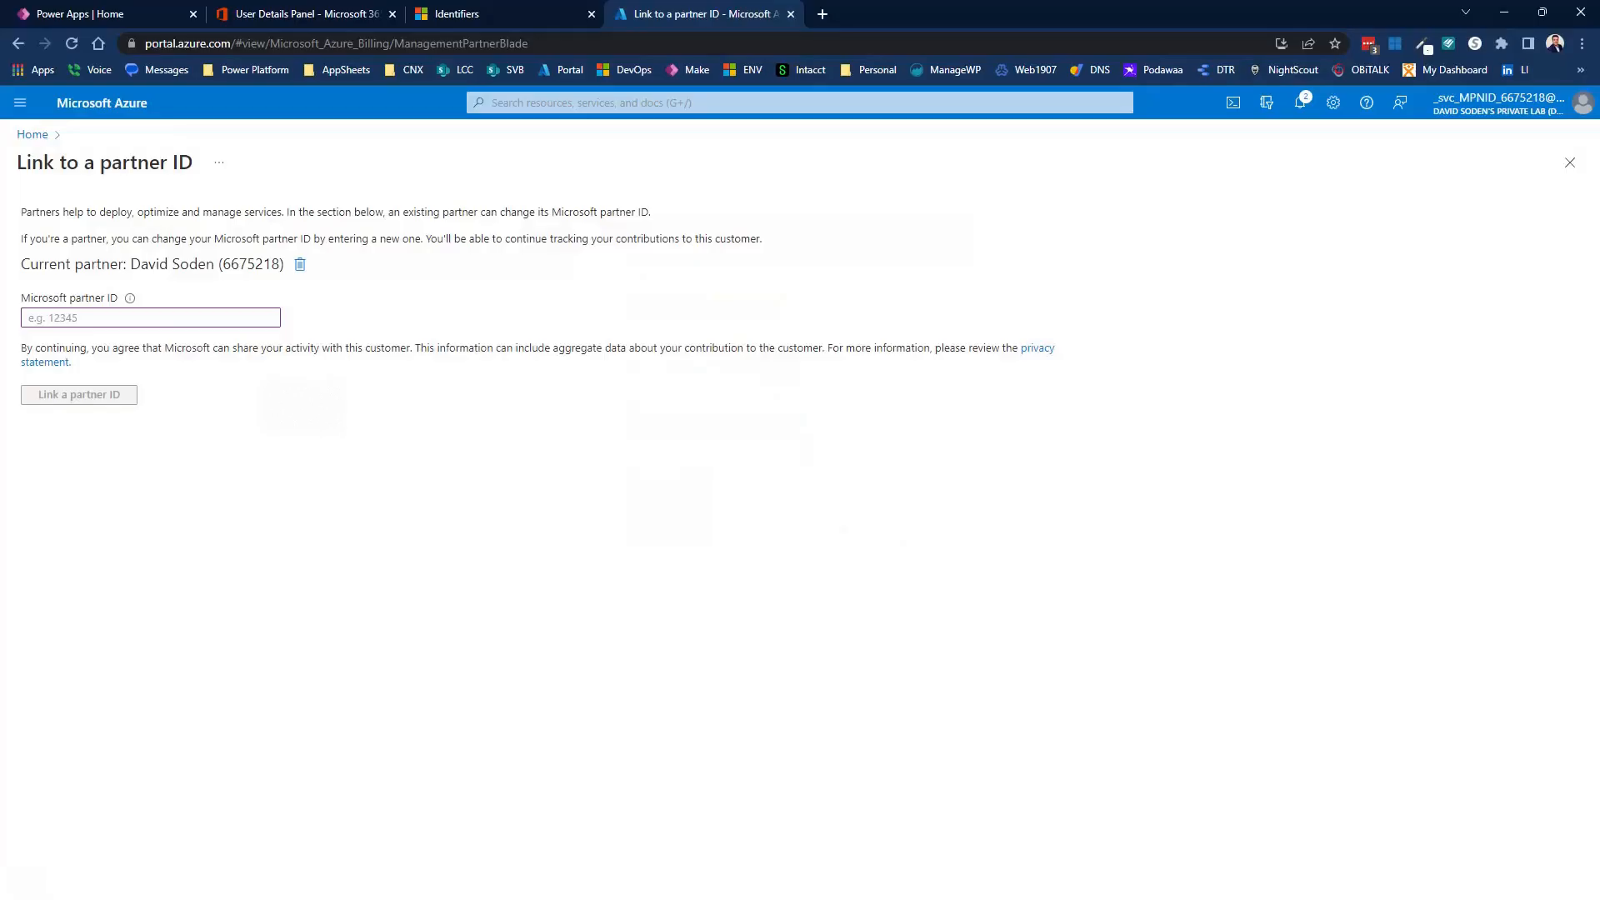
Copy the service account's username from the admin center into the sign-in dialog.
{"action": "left_click", "coordinate": [483, 13]}
{"action": "left_click", "coordinate": [305, 16]}
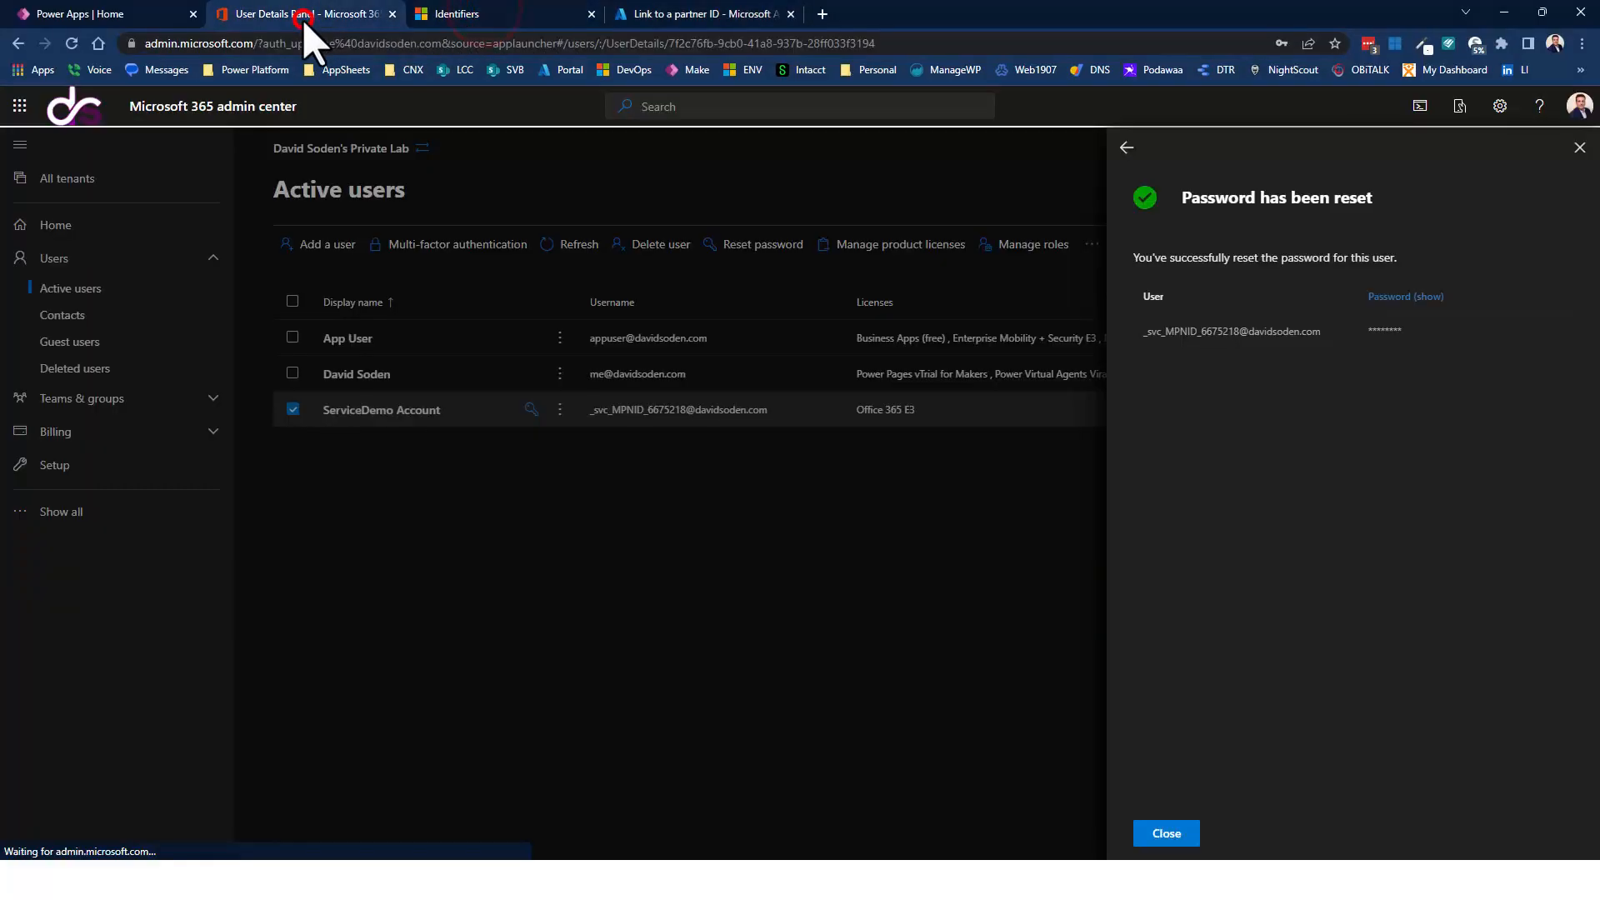
{"action": "left_click_drag", "start_coordinate": [1322, 331], "coordinate": [1145, 332]}
{"action": "key", "text": "ctrl+c"}
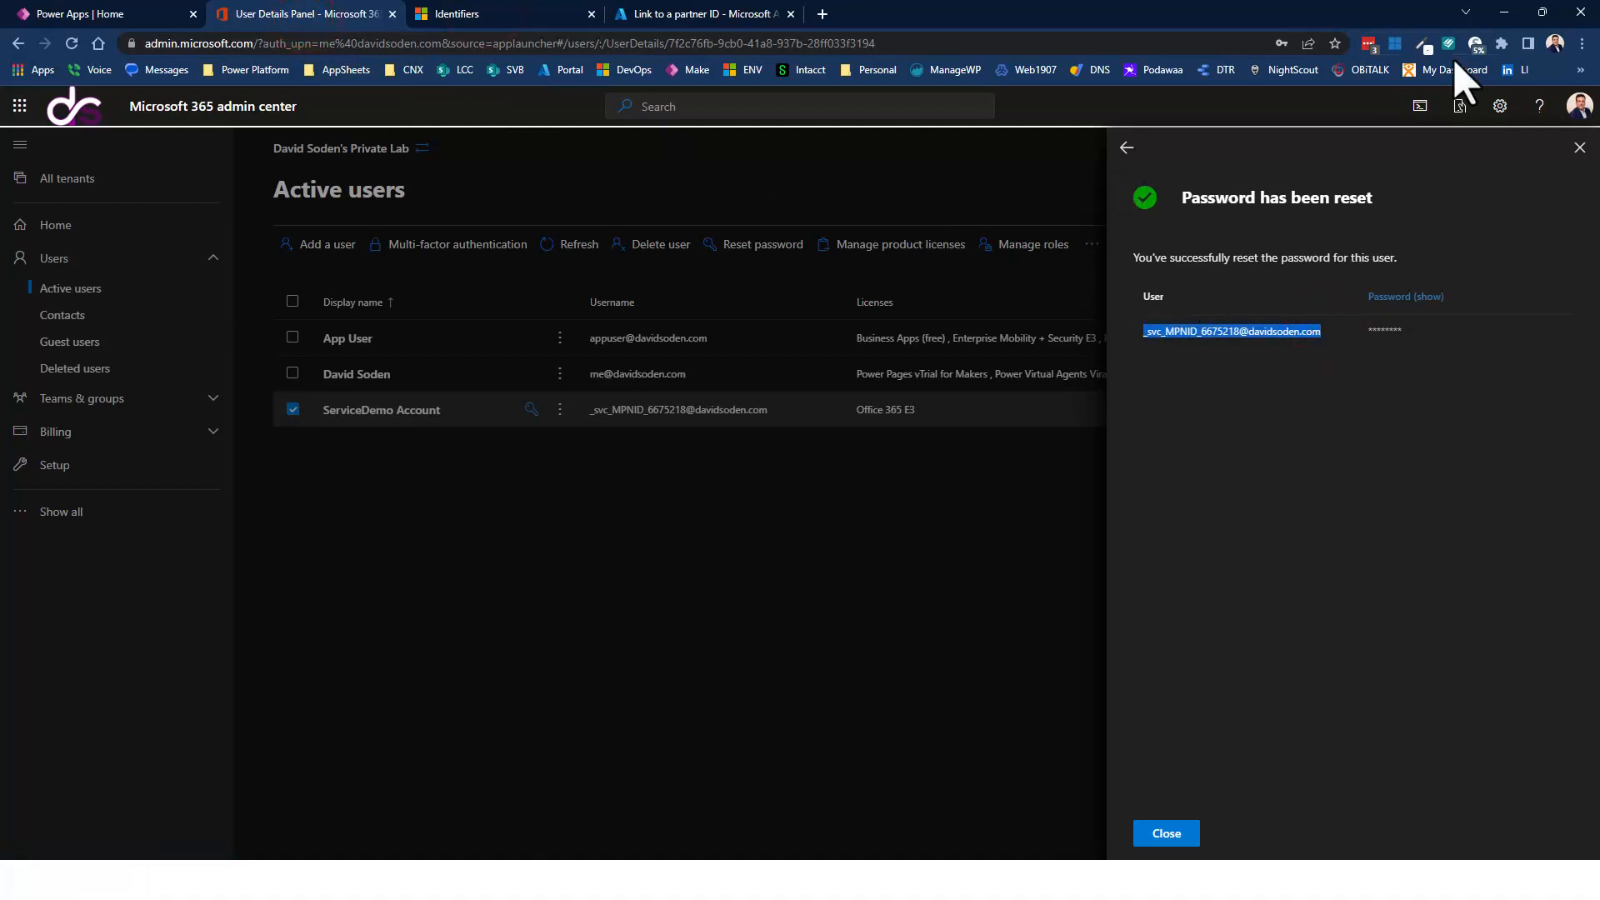
{"action": "left_click", "coordinate": [1502, 14]}
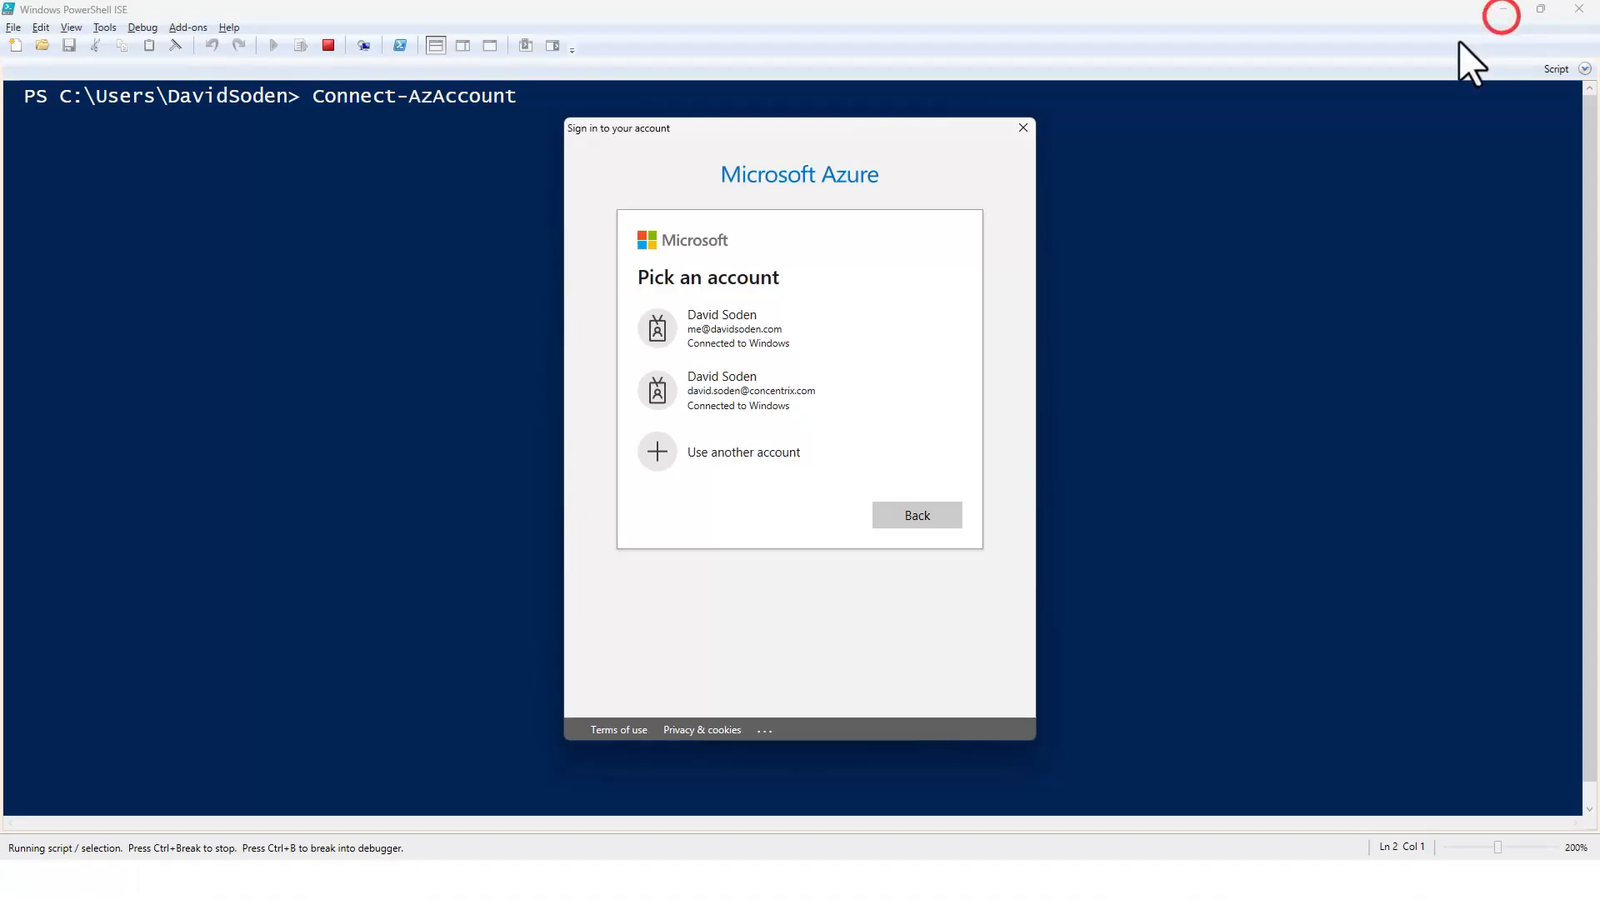
{"action": "left_click", "coordinate": [721, 457]}
{"action": "key", "text": "ctrl+v"}
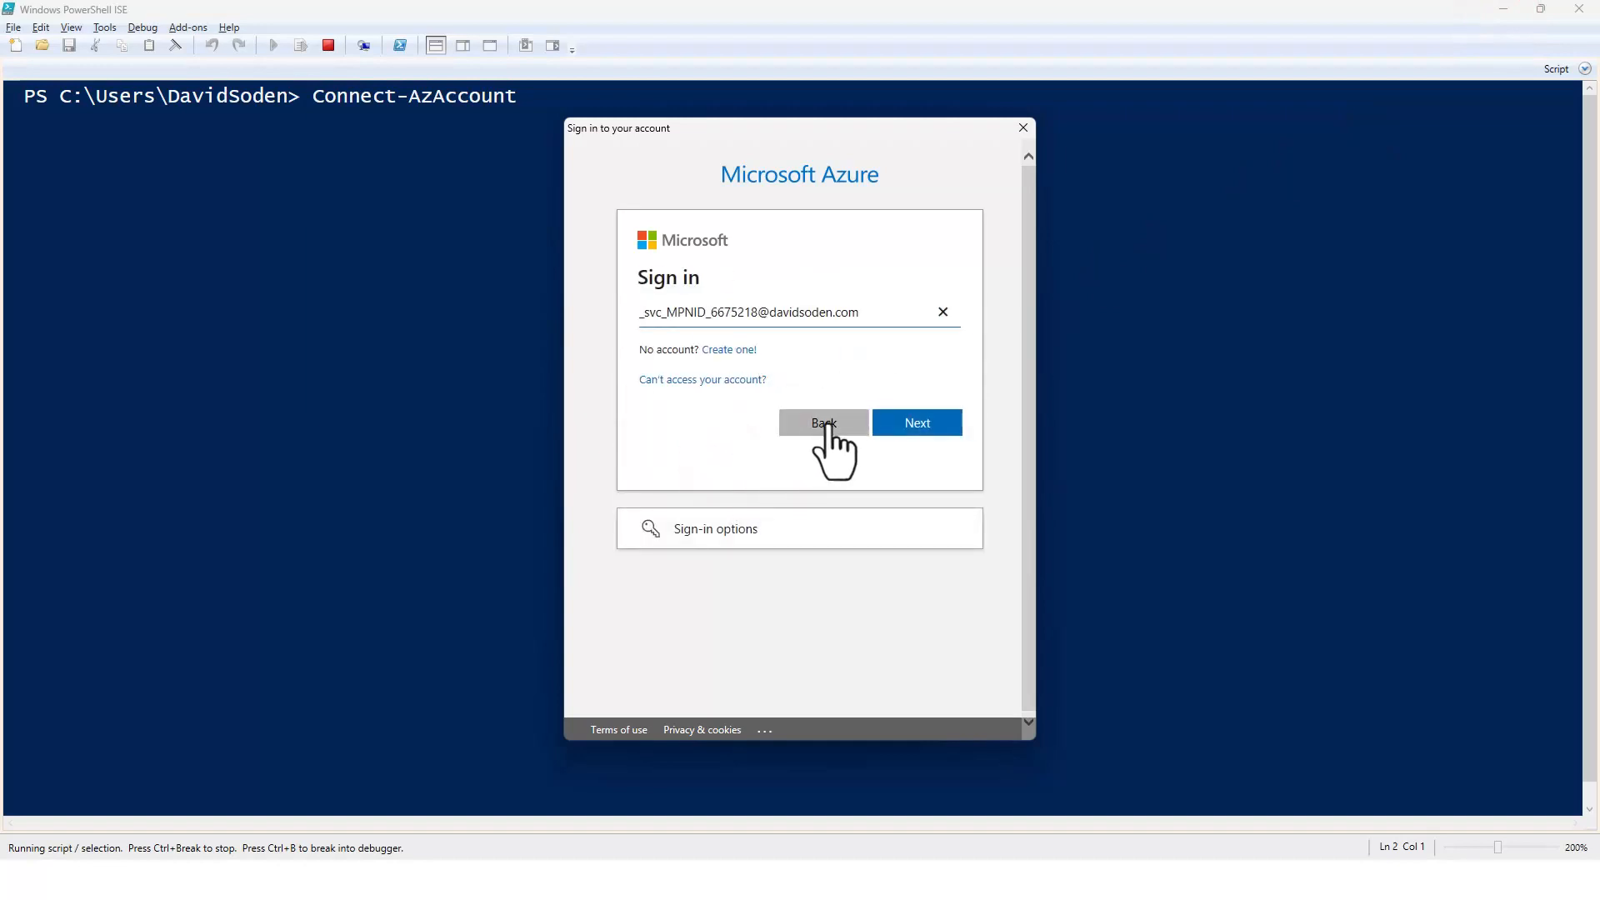
{"action": "left_click", "coordinate": [826, 423]}
{"action": "left_click", "coordinate": [764, 454]}
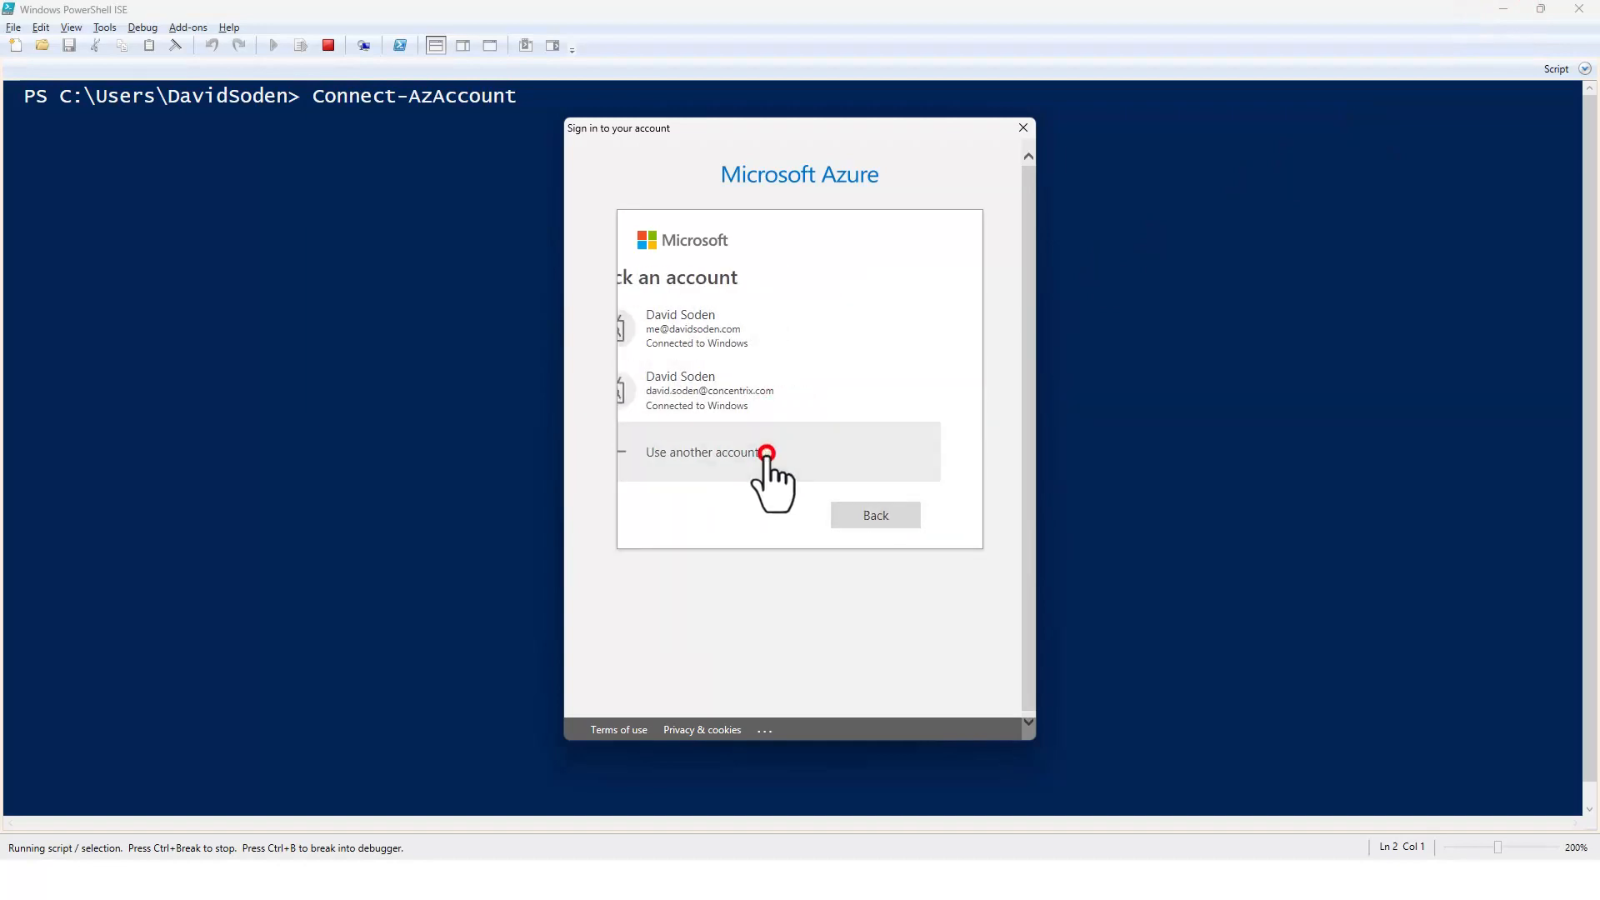
{"action": "key", "text": "ctrl+v"}
{"action": "left_click", "coordinate": [911, 422]}
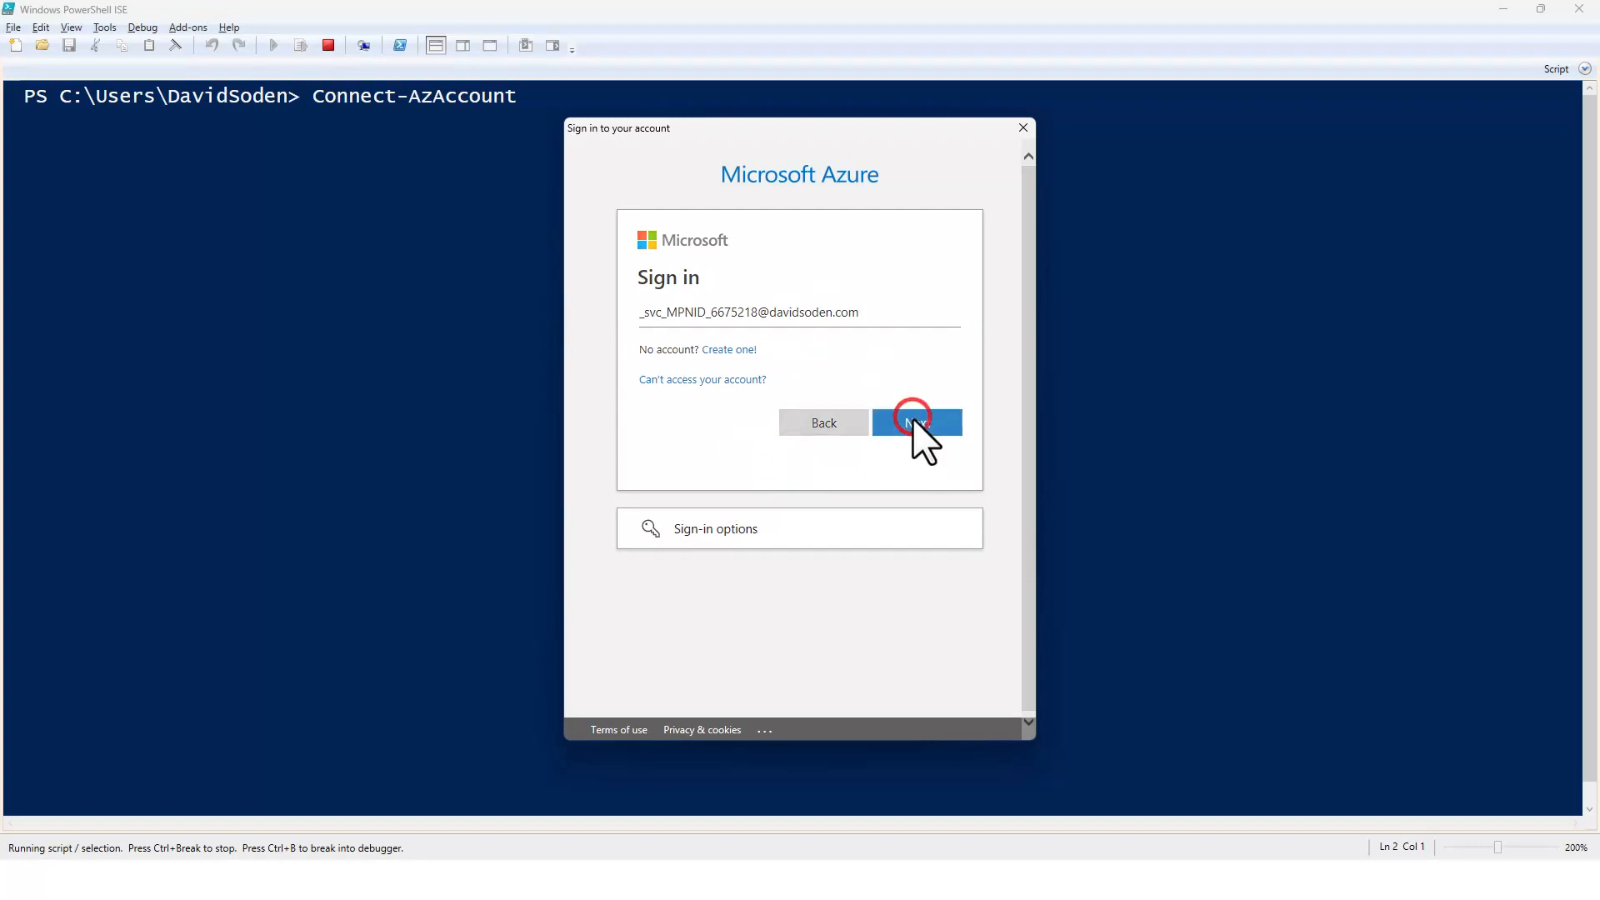
Enter the account password and complete text-message verification with the received code.
{"action": "type", "text": "••••••••"}
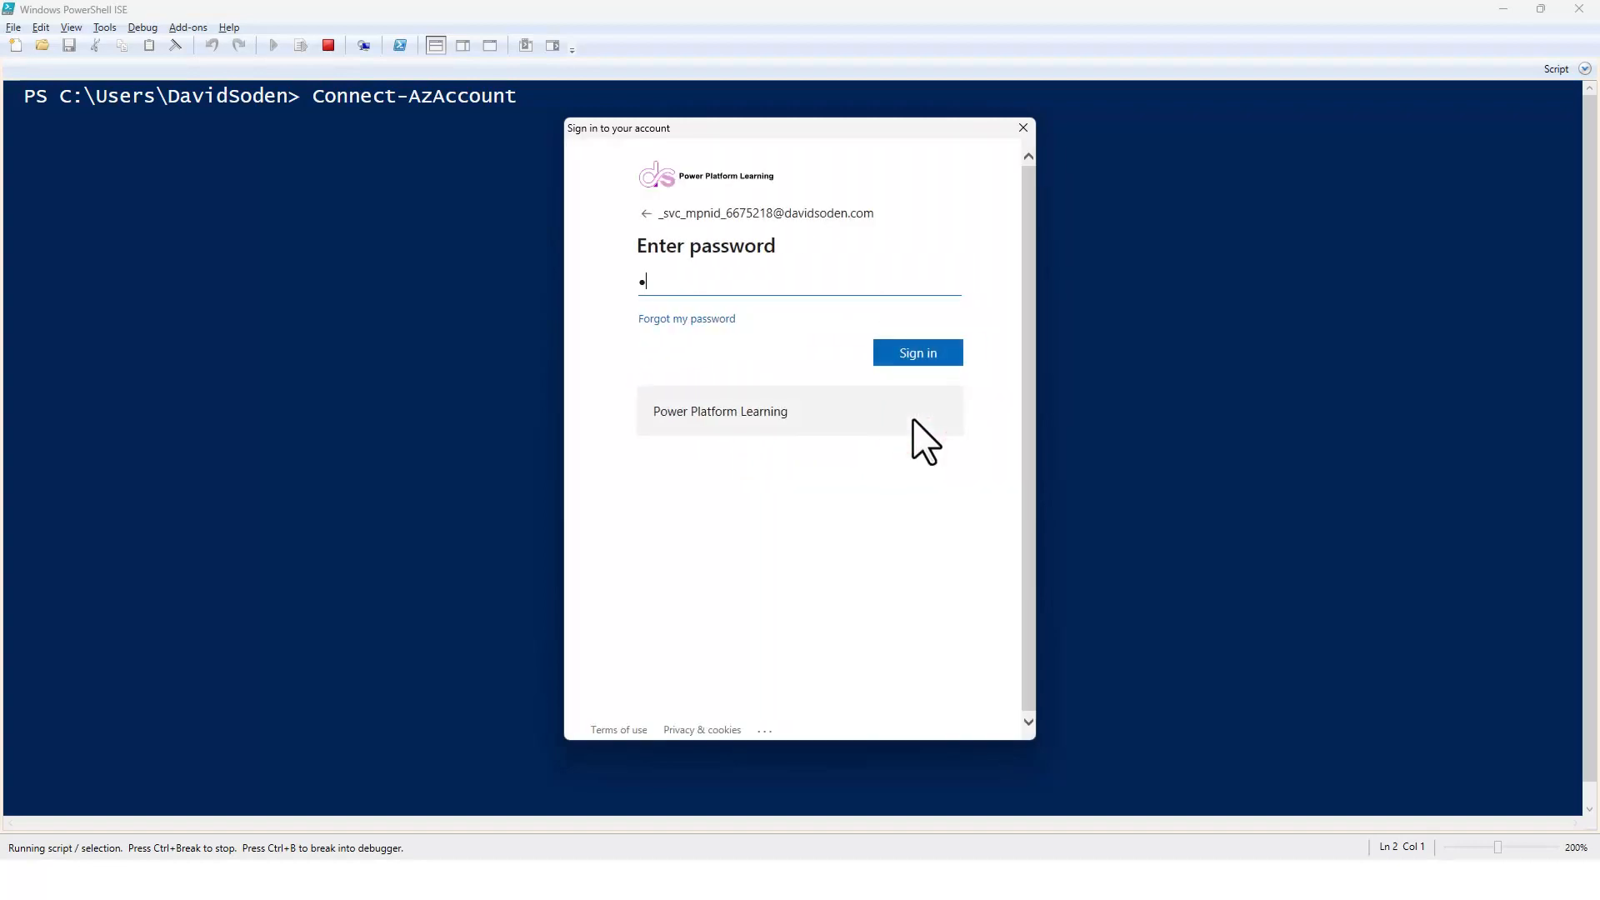
{"action": "key", "text": "Return"}
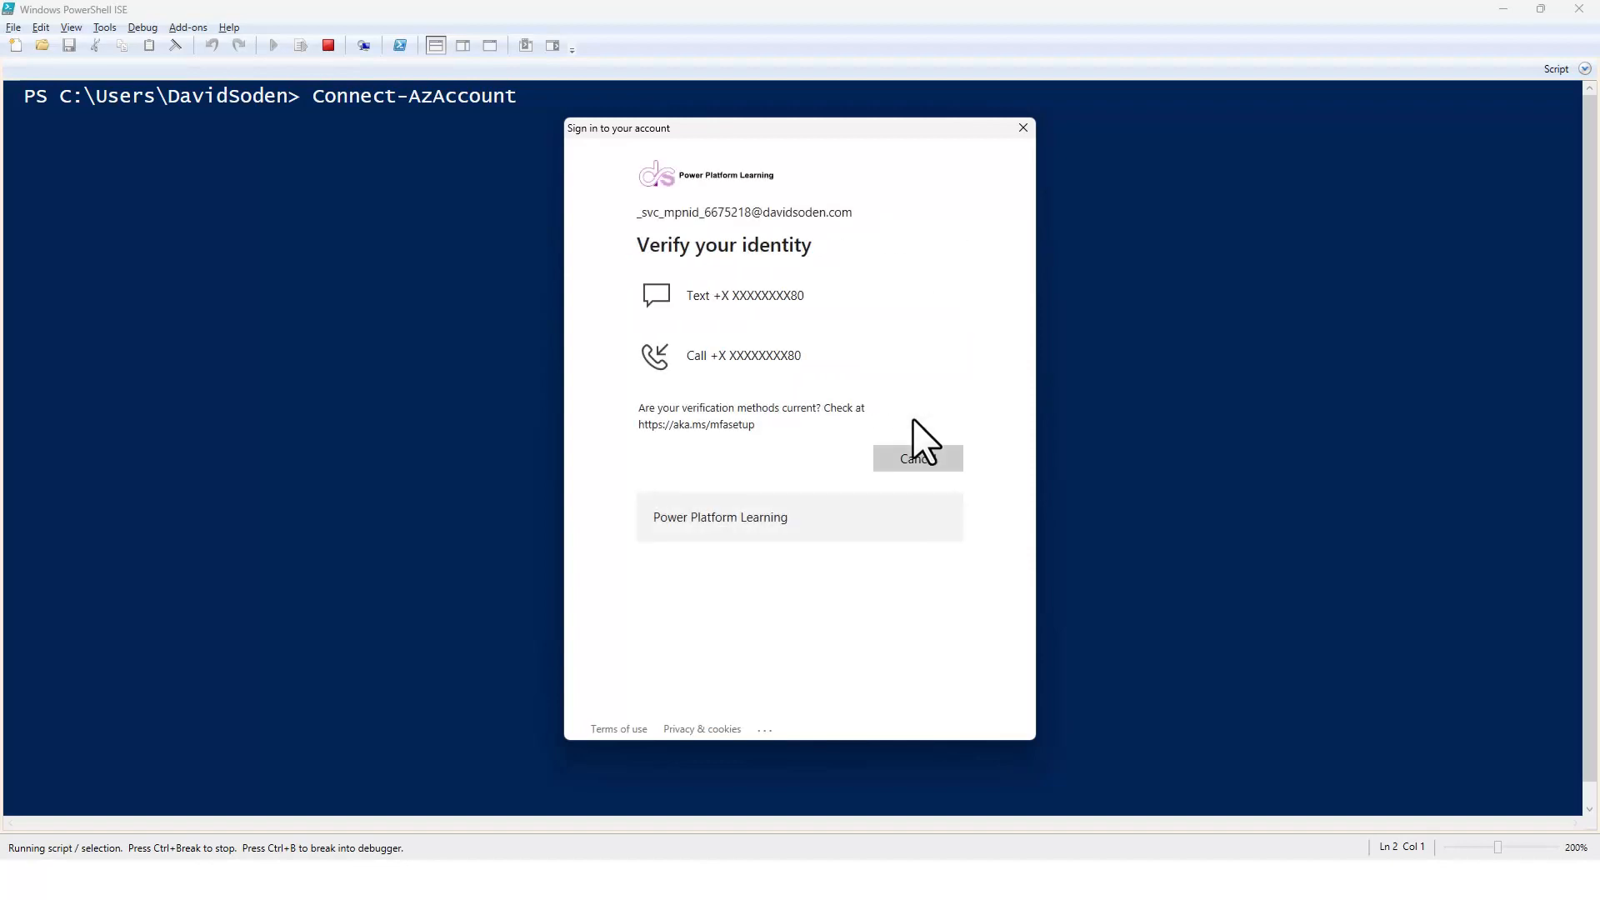
{"action": "left_click", "coordinate": [738, 290]}
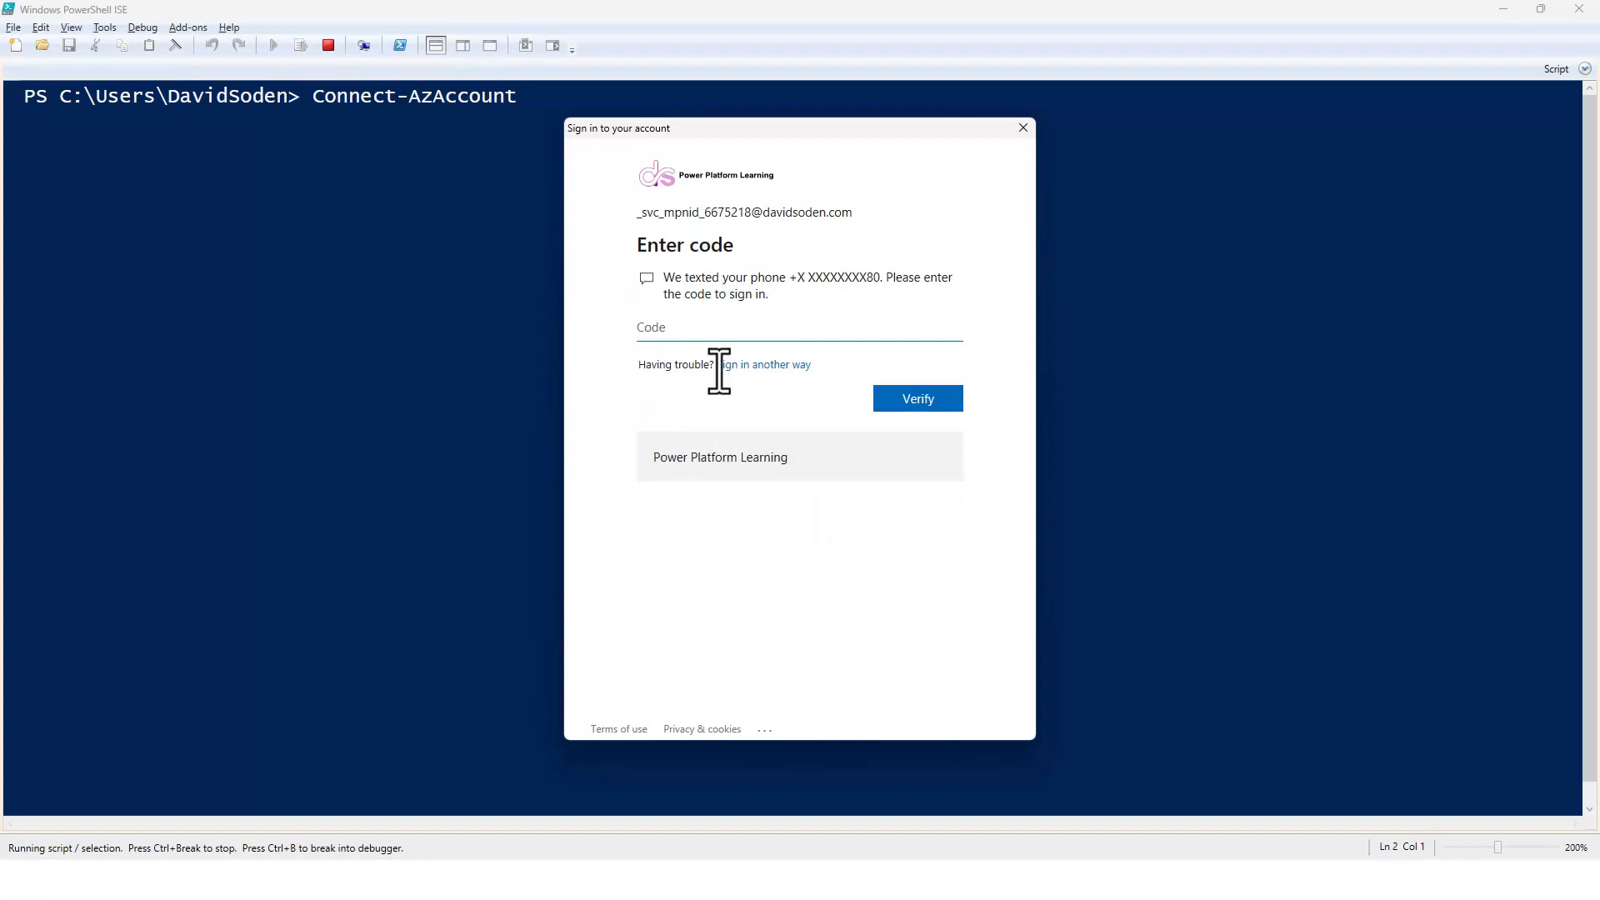
{"action": "key", "text": "Return"}
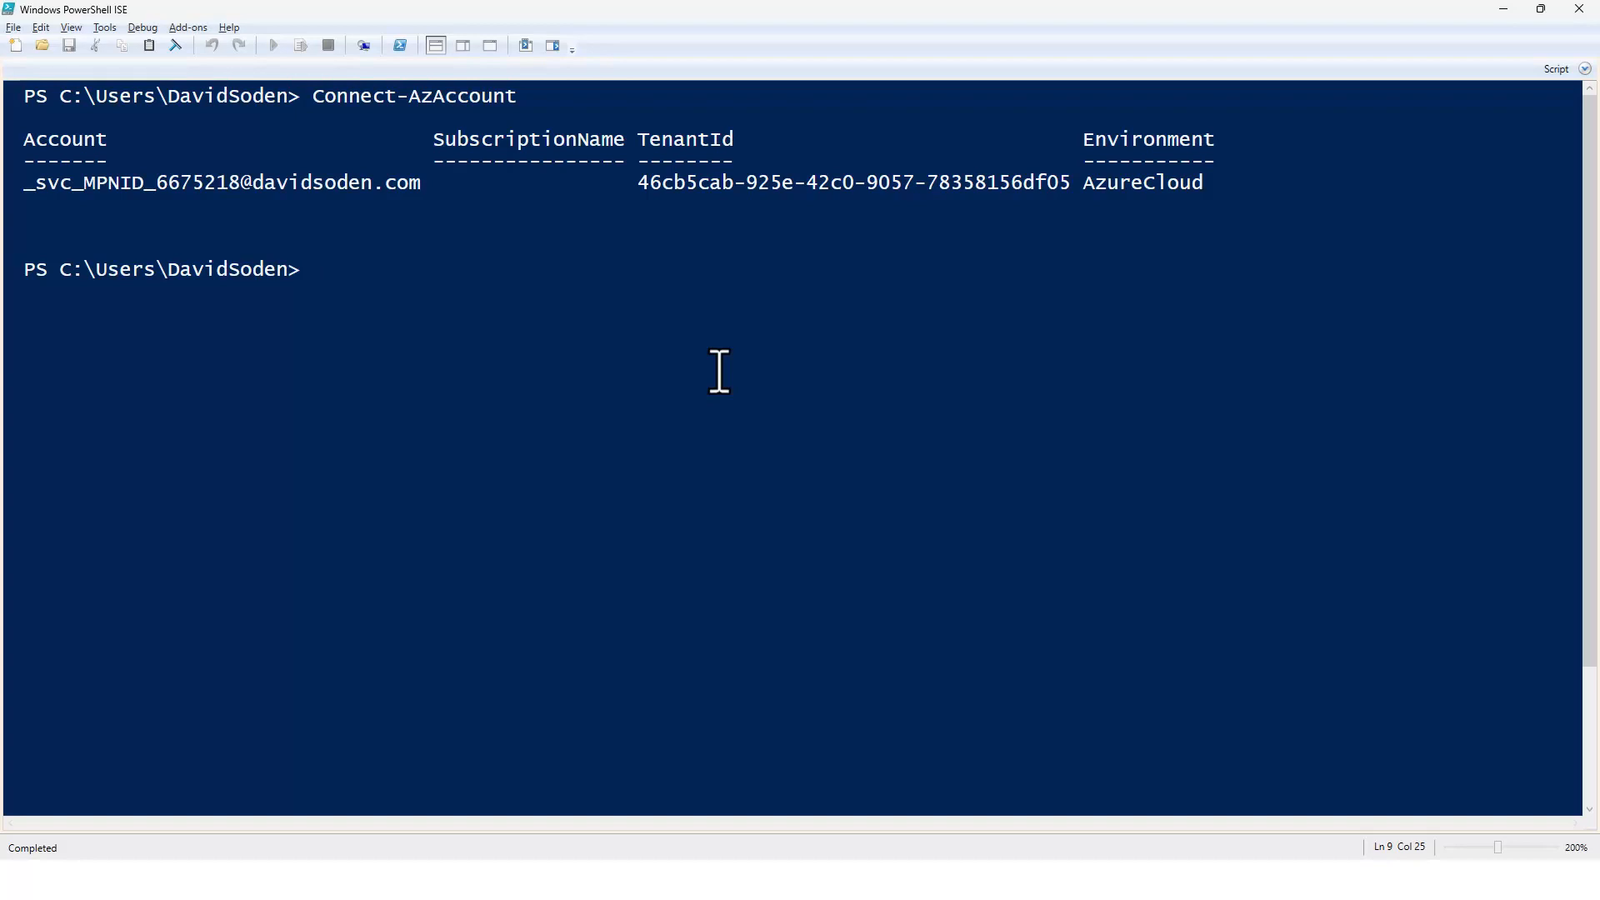
Run Get-AzManagementPartner to show the linked partner ID with State Active.
{"action": "type", "text": "get-az"}
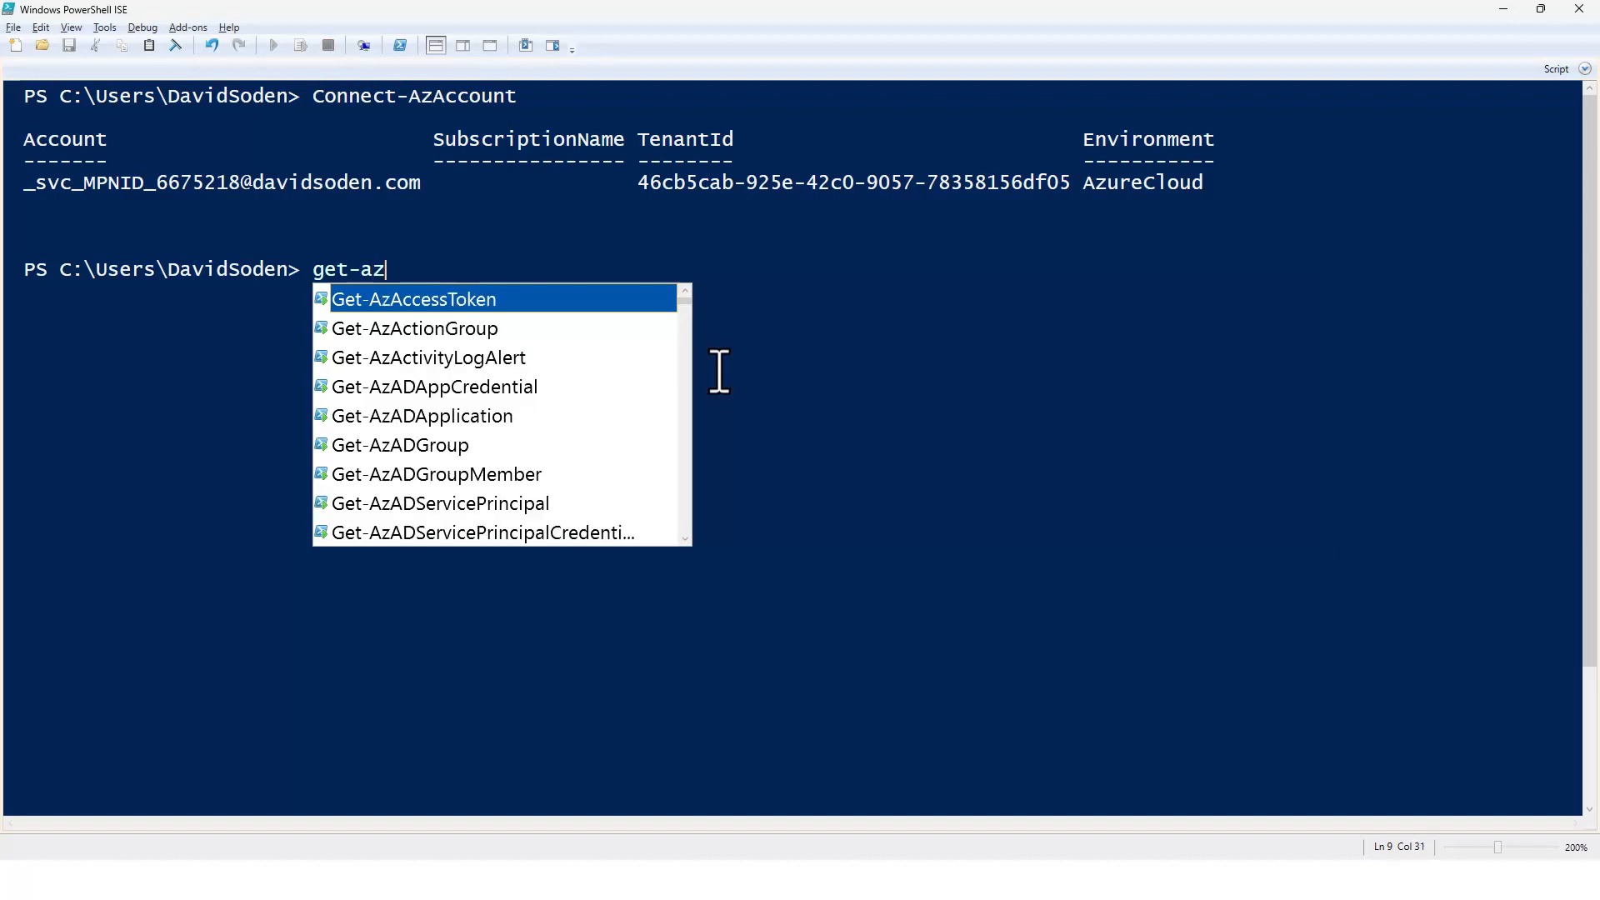
{"action": "type", "text": "ma"}
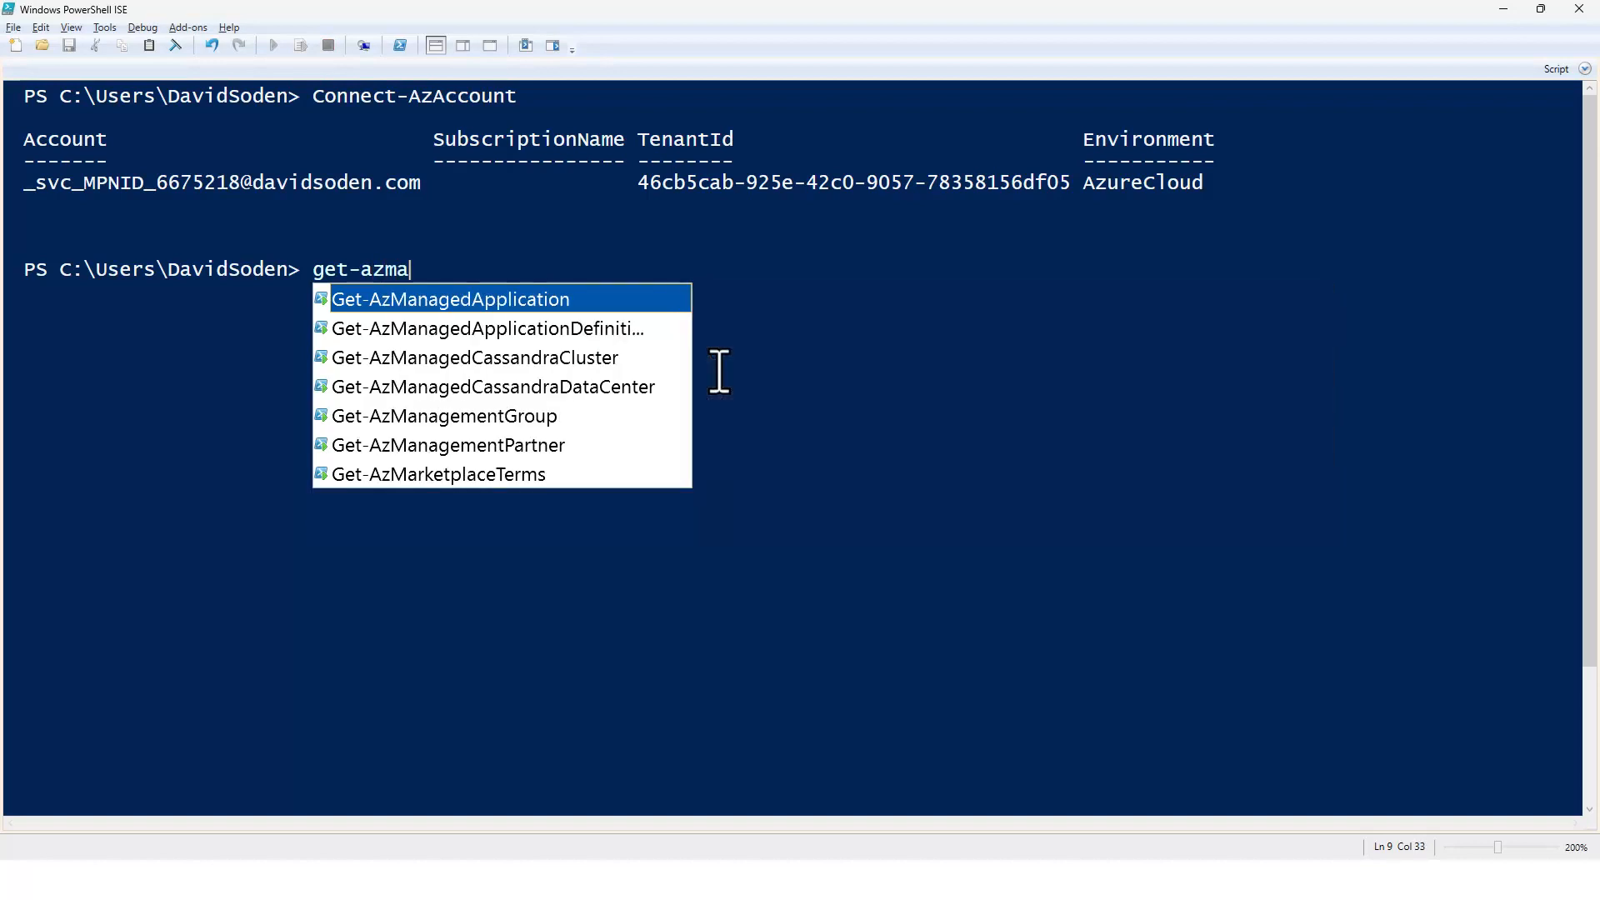
{"action": "type", "text": "nag"}
{"action": "key", "text": "Down"}
{"action": "key", "text": "Down"}
{"action": "key", "text": "Down"}
{"action": "key", "text": "Down"}
{"action": "key", "text": "Down"}
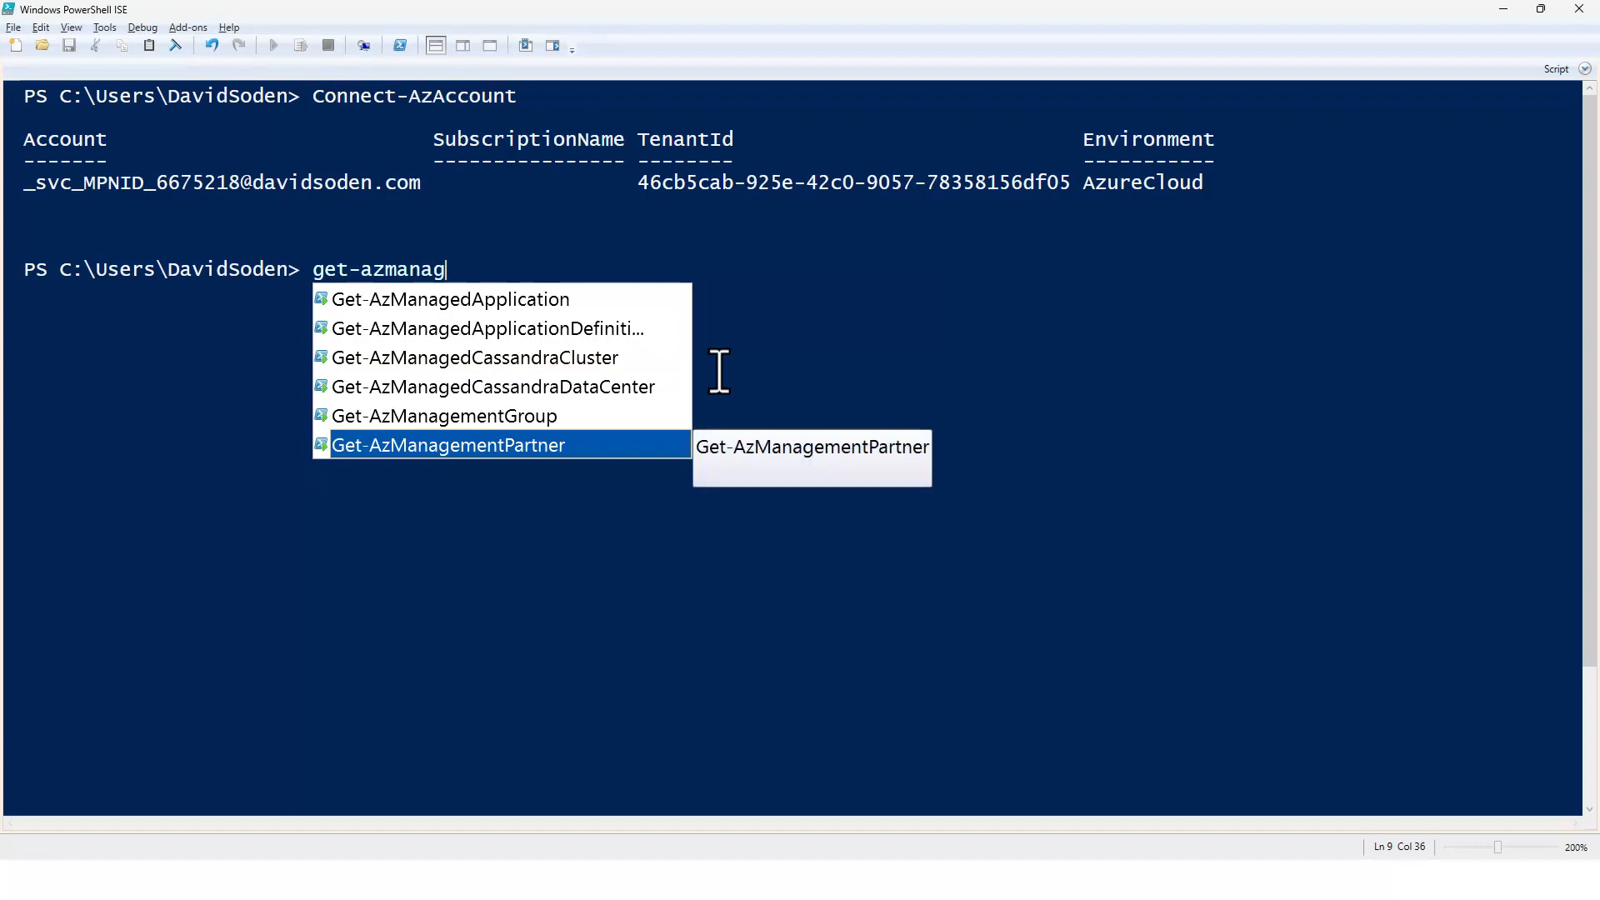
{"action": "key", "text": "Return"}
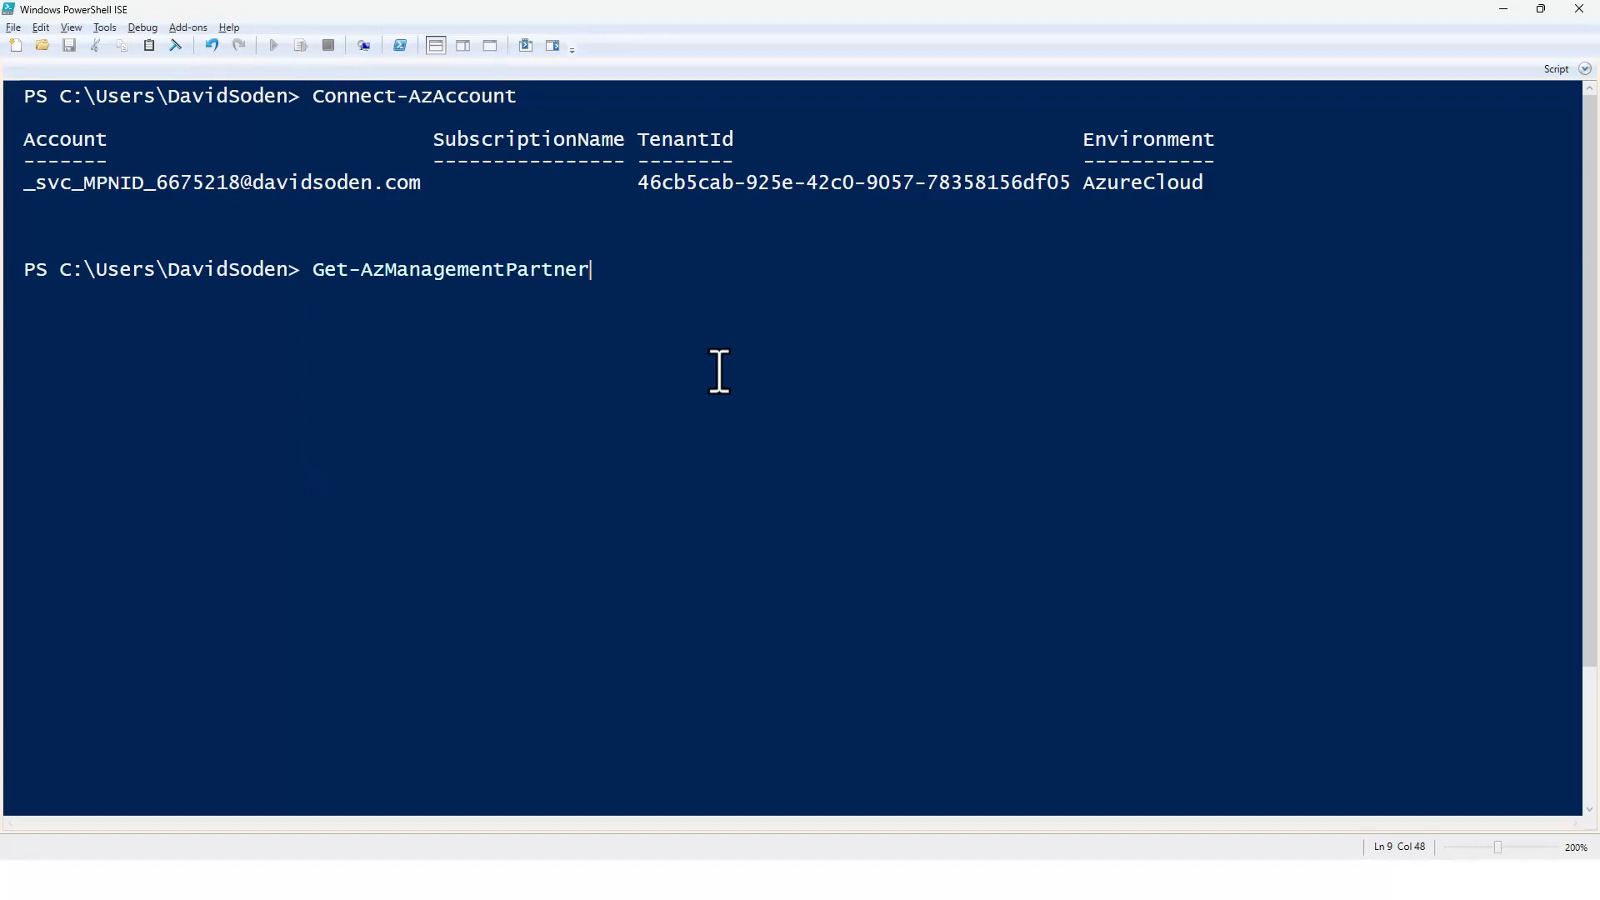
{"action": "key", "text": "Return"}
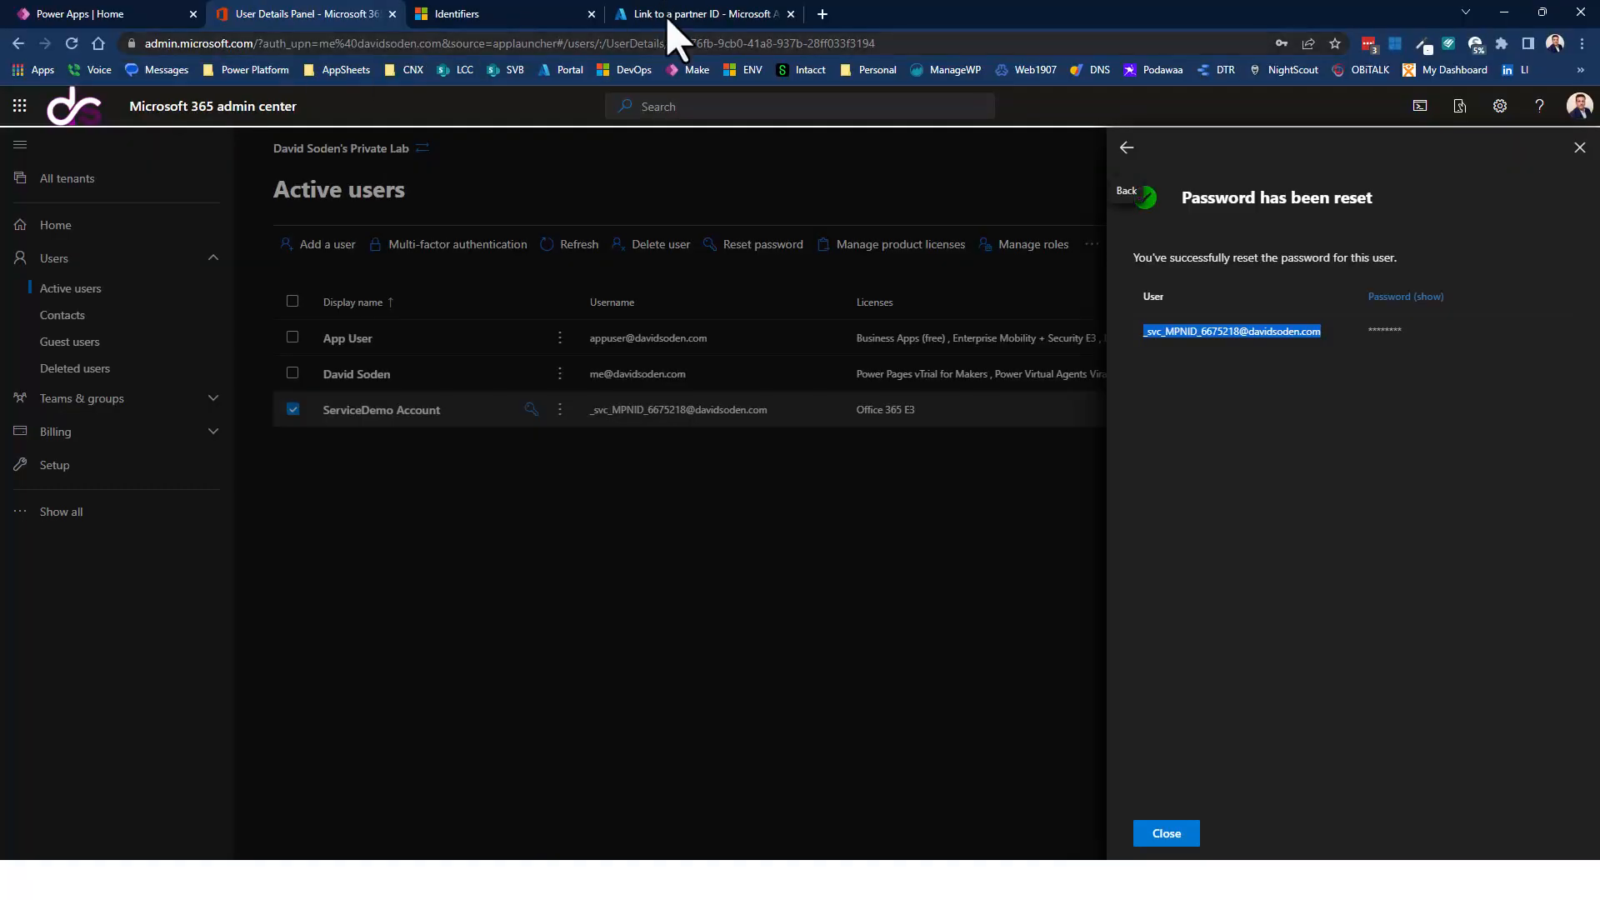
Delete the Current partner link in Azure portal, then recall Get-AzManagementPartner in PowerShell.
{"action": "left_click", "coordinate": [667, 14]}
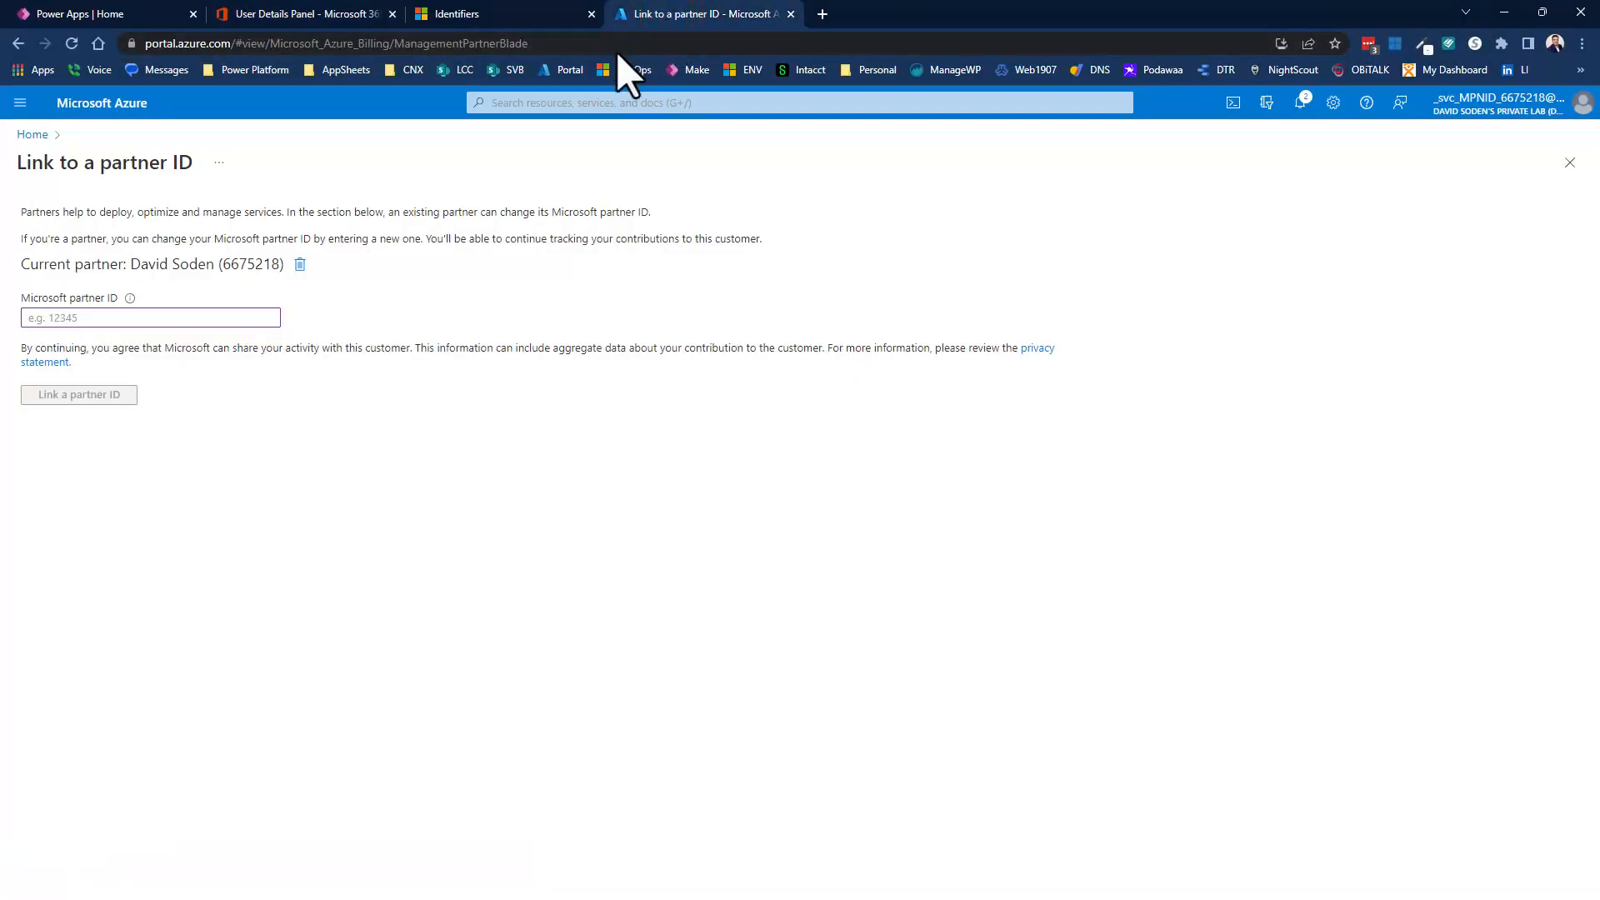
{"action": "left_click", "coordinate": [299, 265]}
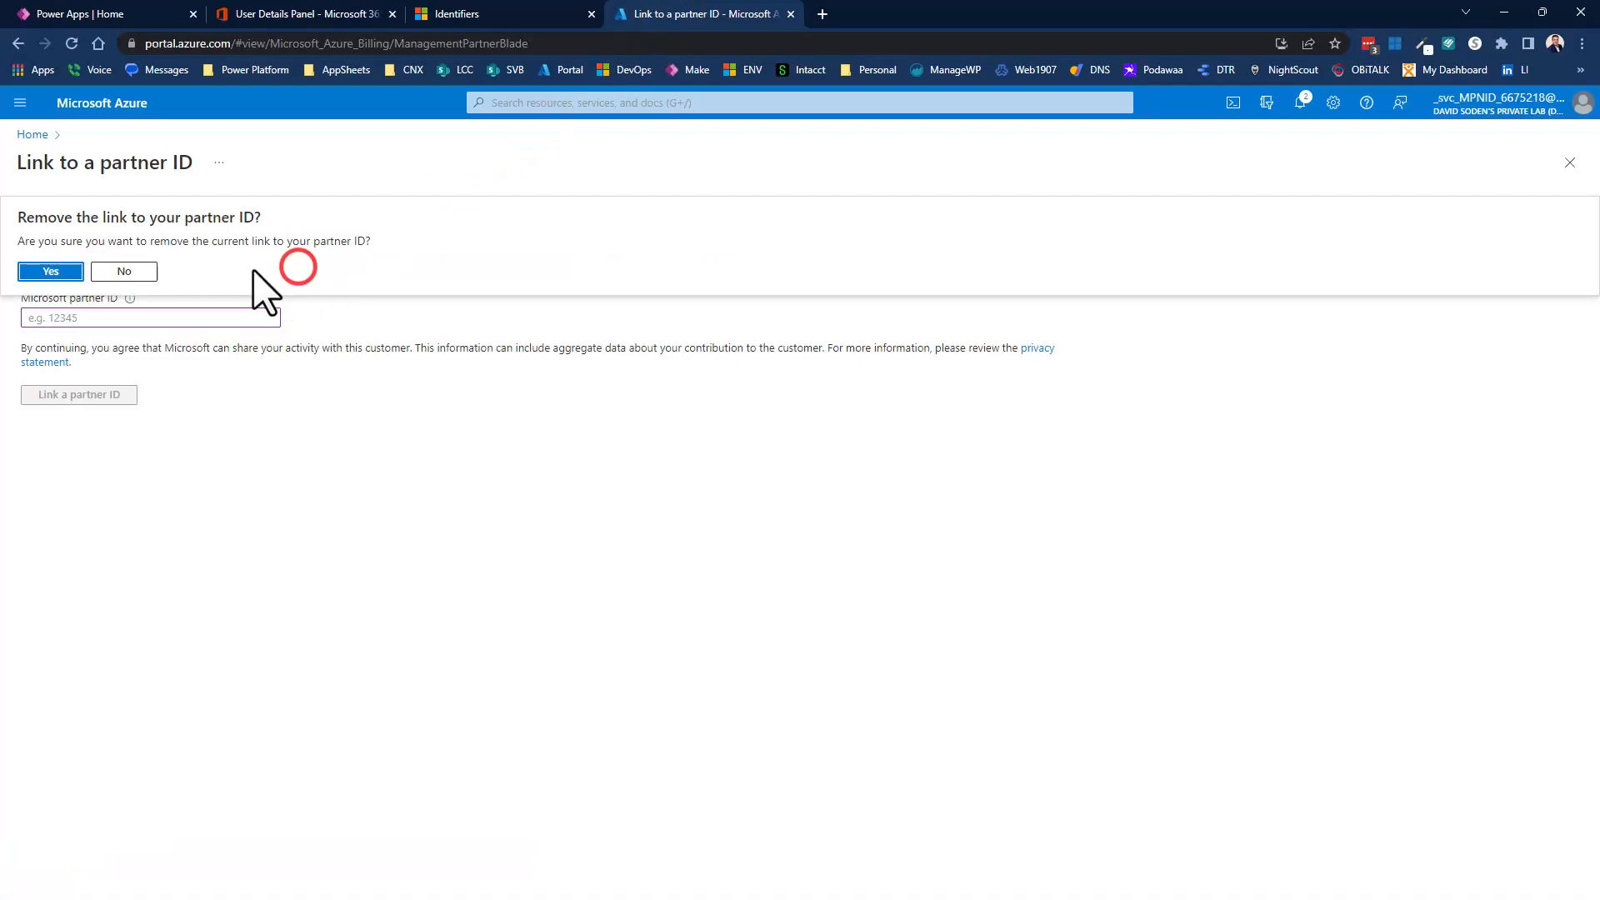
{"action": "left_click", "coordinate": [50, 271]}
{"action": "key", "text": "alt+Tab"}
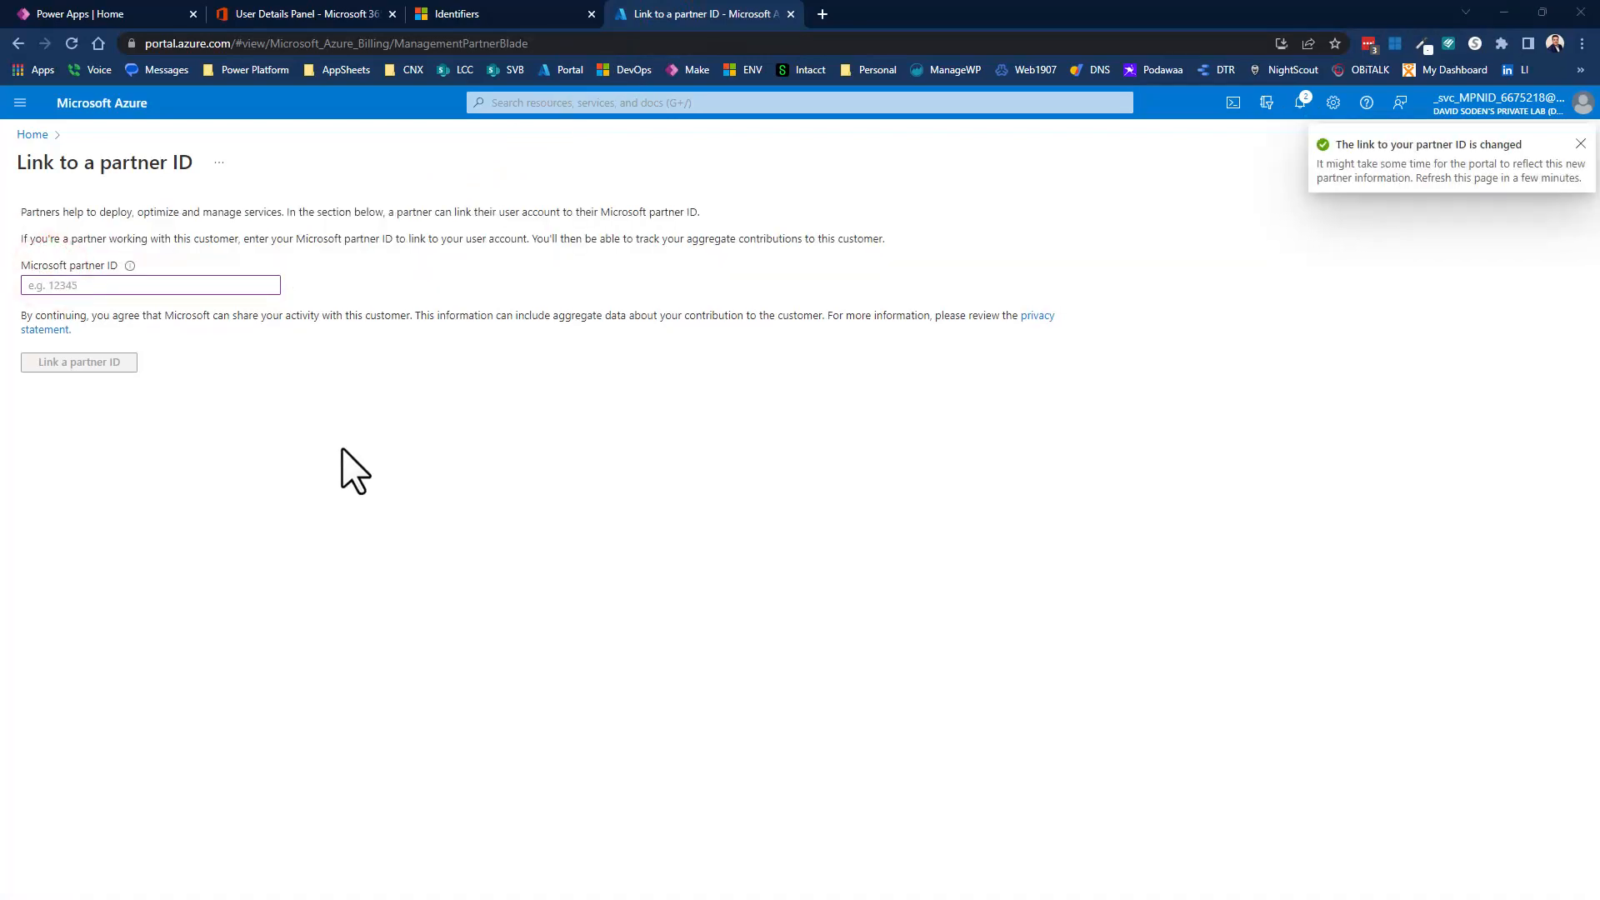
{"action": "left_click", "coordinate": [437, 494]}
{"action": "key", "text": "Up"}
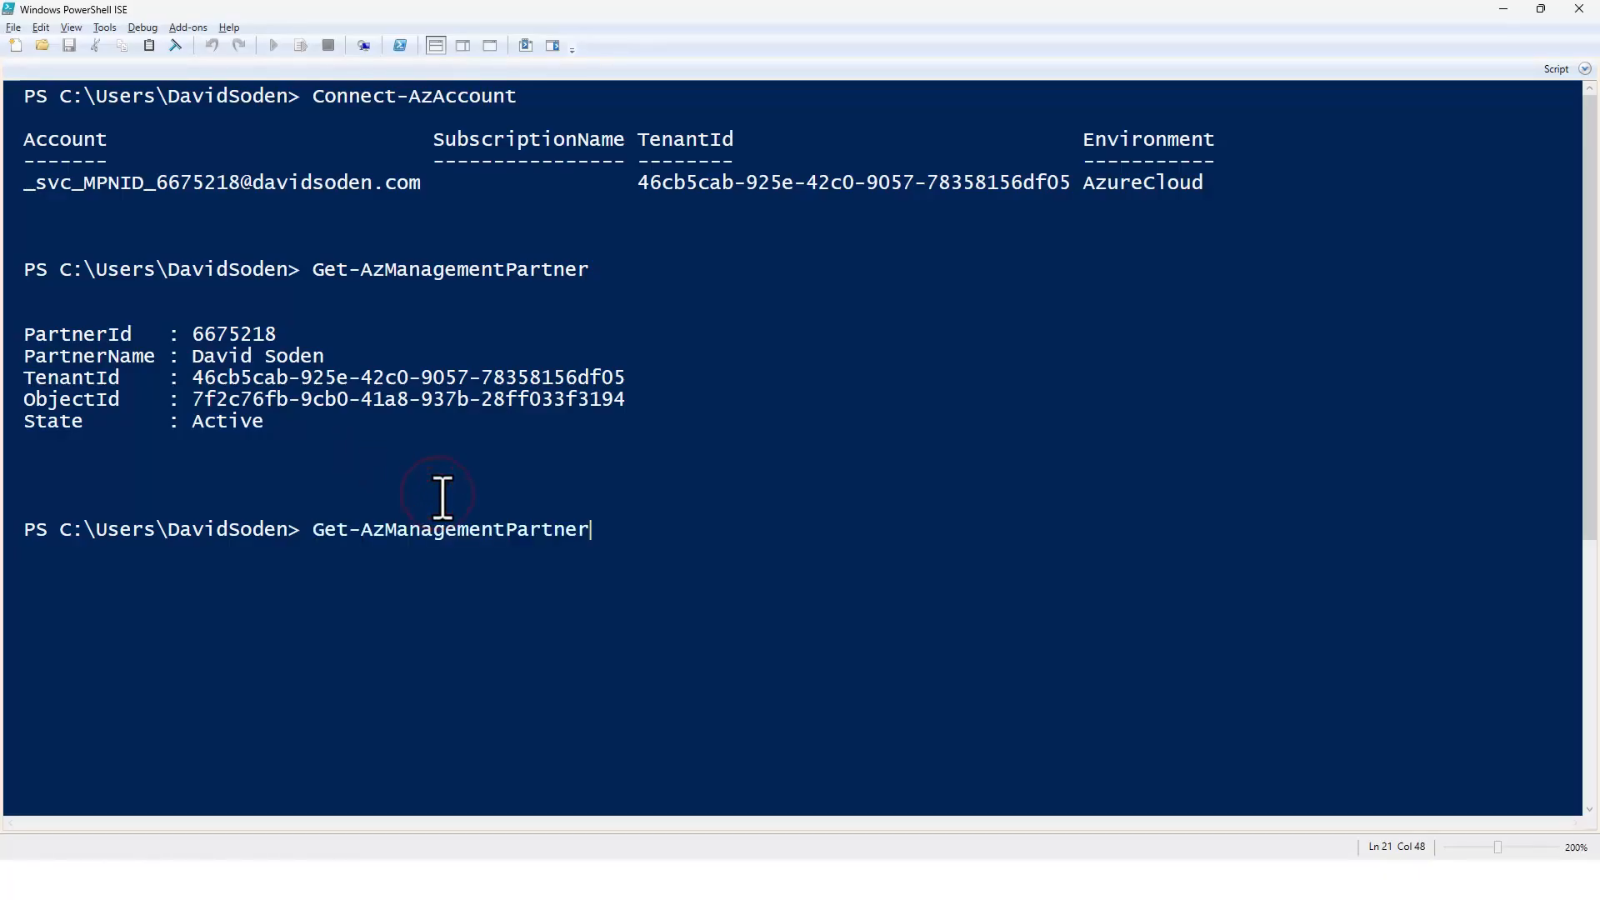
{"action": "key", "text": "Return"}
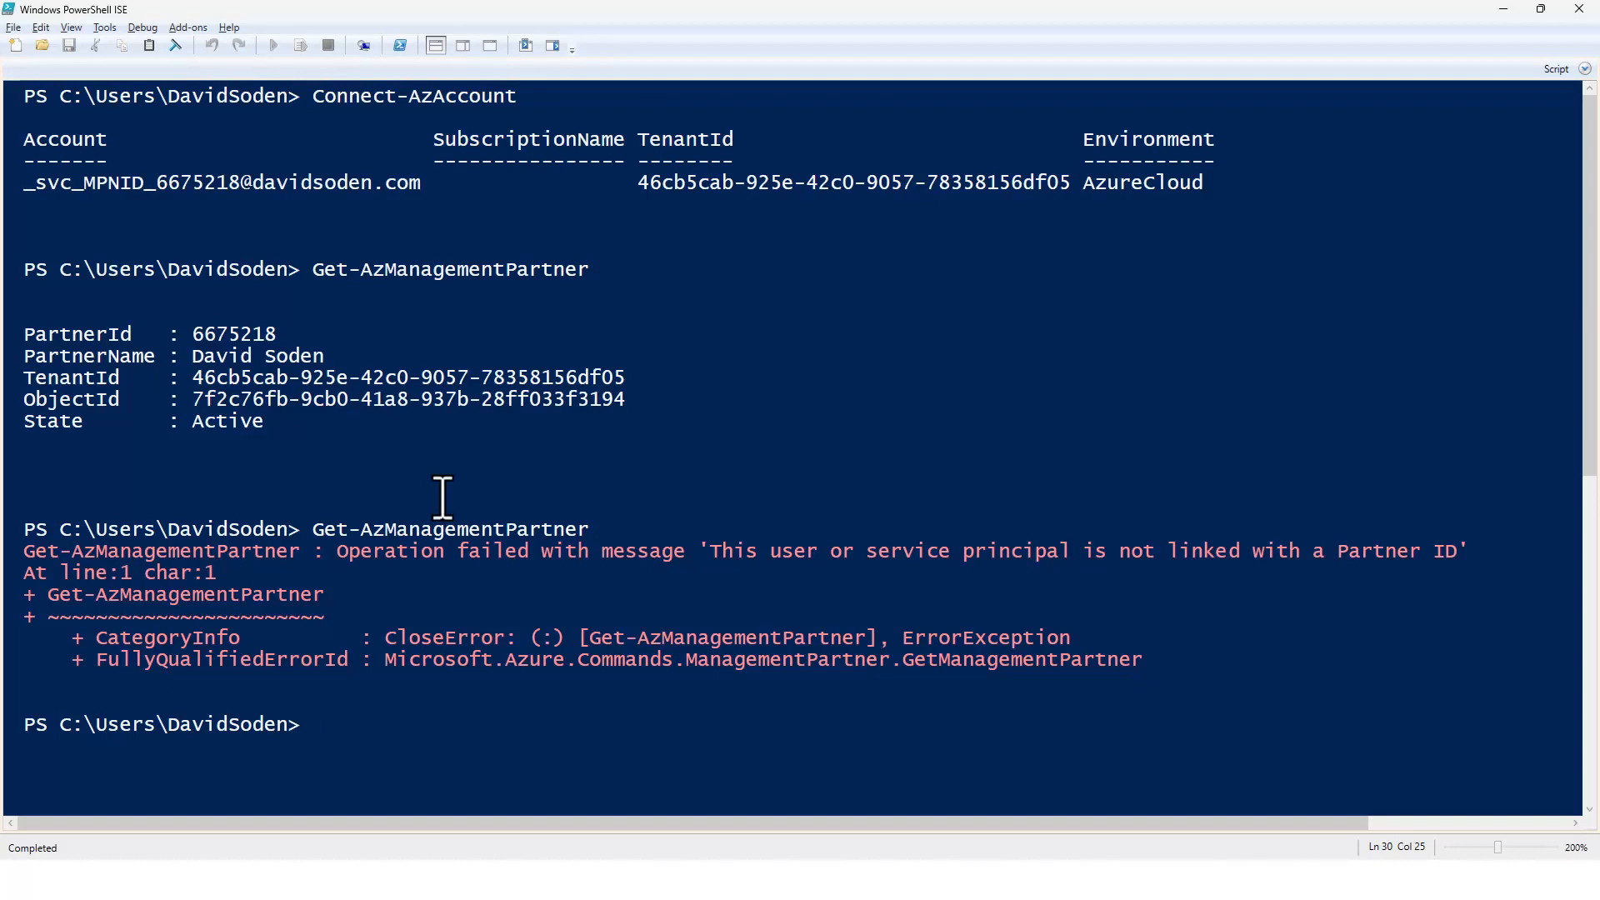
{"action": "left_click_drag", "start_coordinate": [710, 552], "coordinate": [1455, 555]}
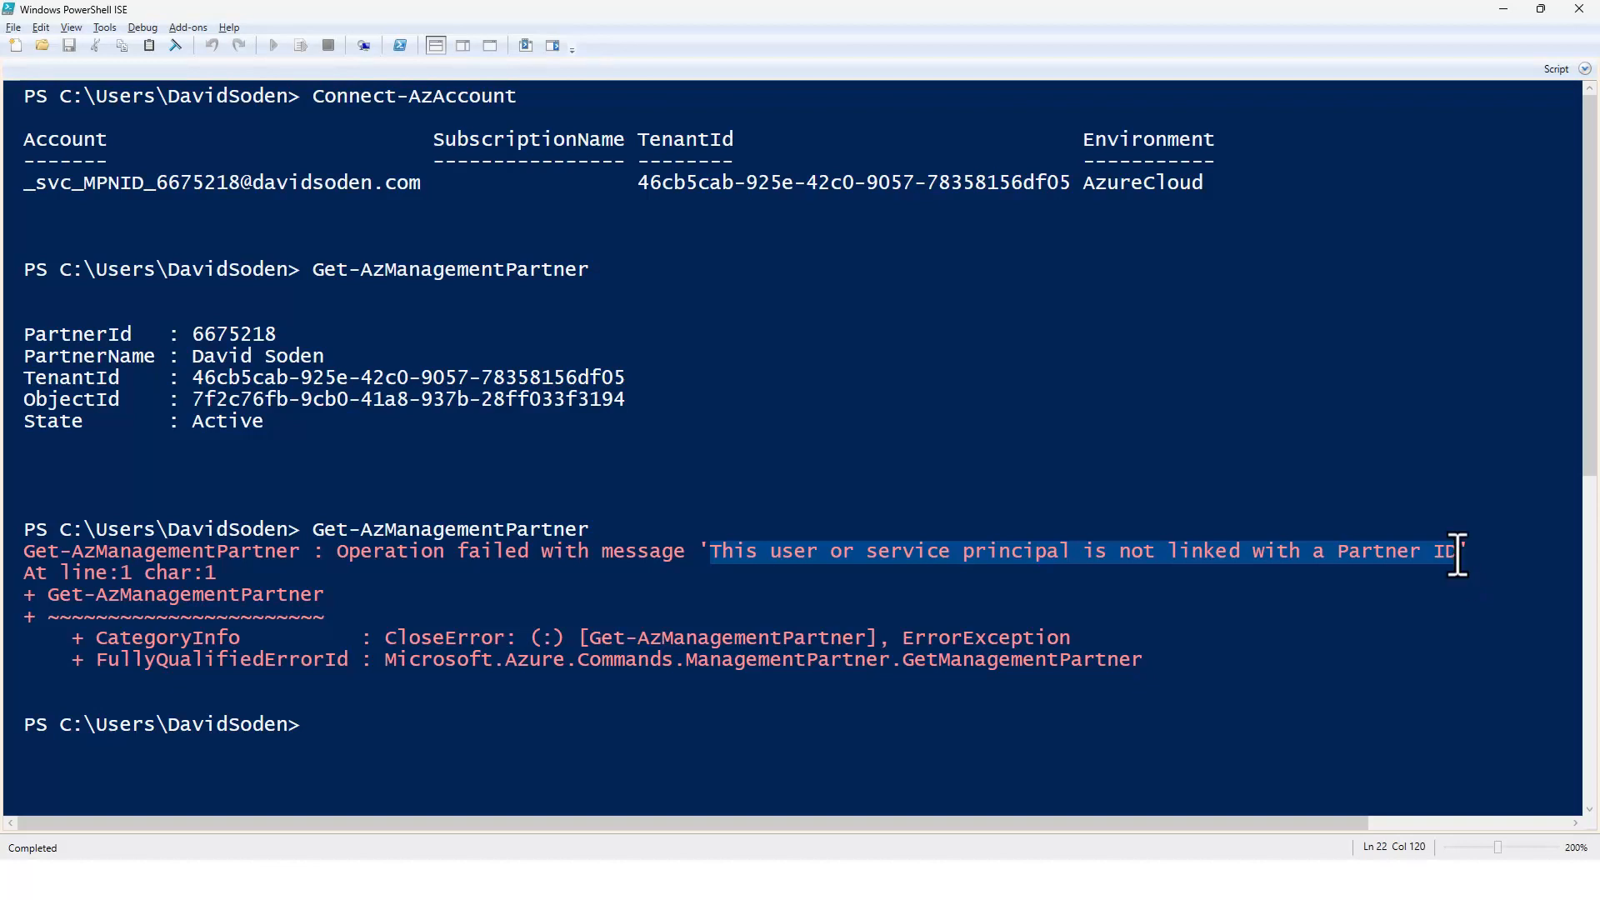
{"action": "left_click", "coordinate": [567, 717]}
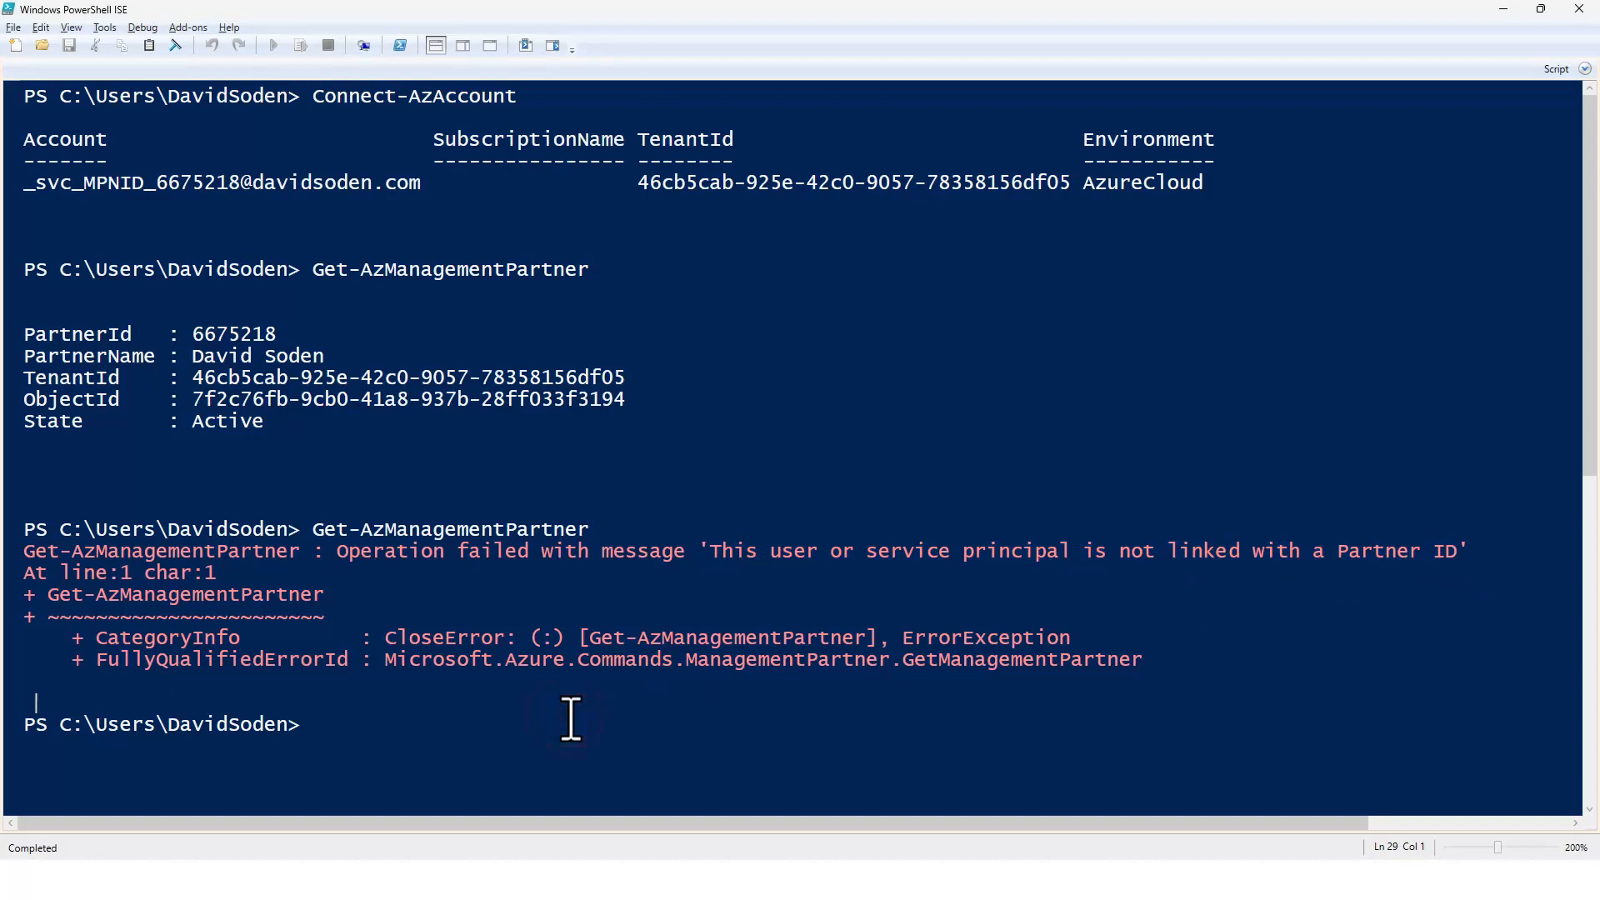
Clear the console and enter New-AzManagementPartner -PartnerId in PowerShell ISE.
{"action": "type", "text": "cls"}
{"action": "key", "text": "Return"}
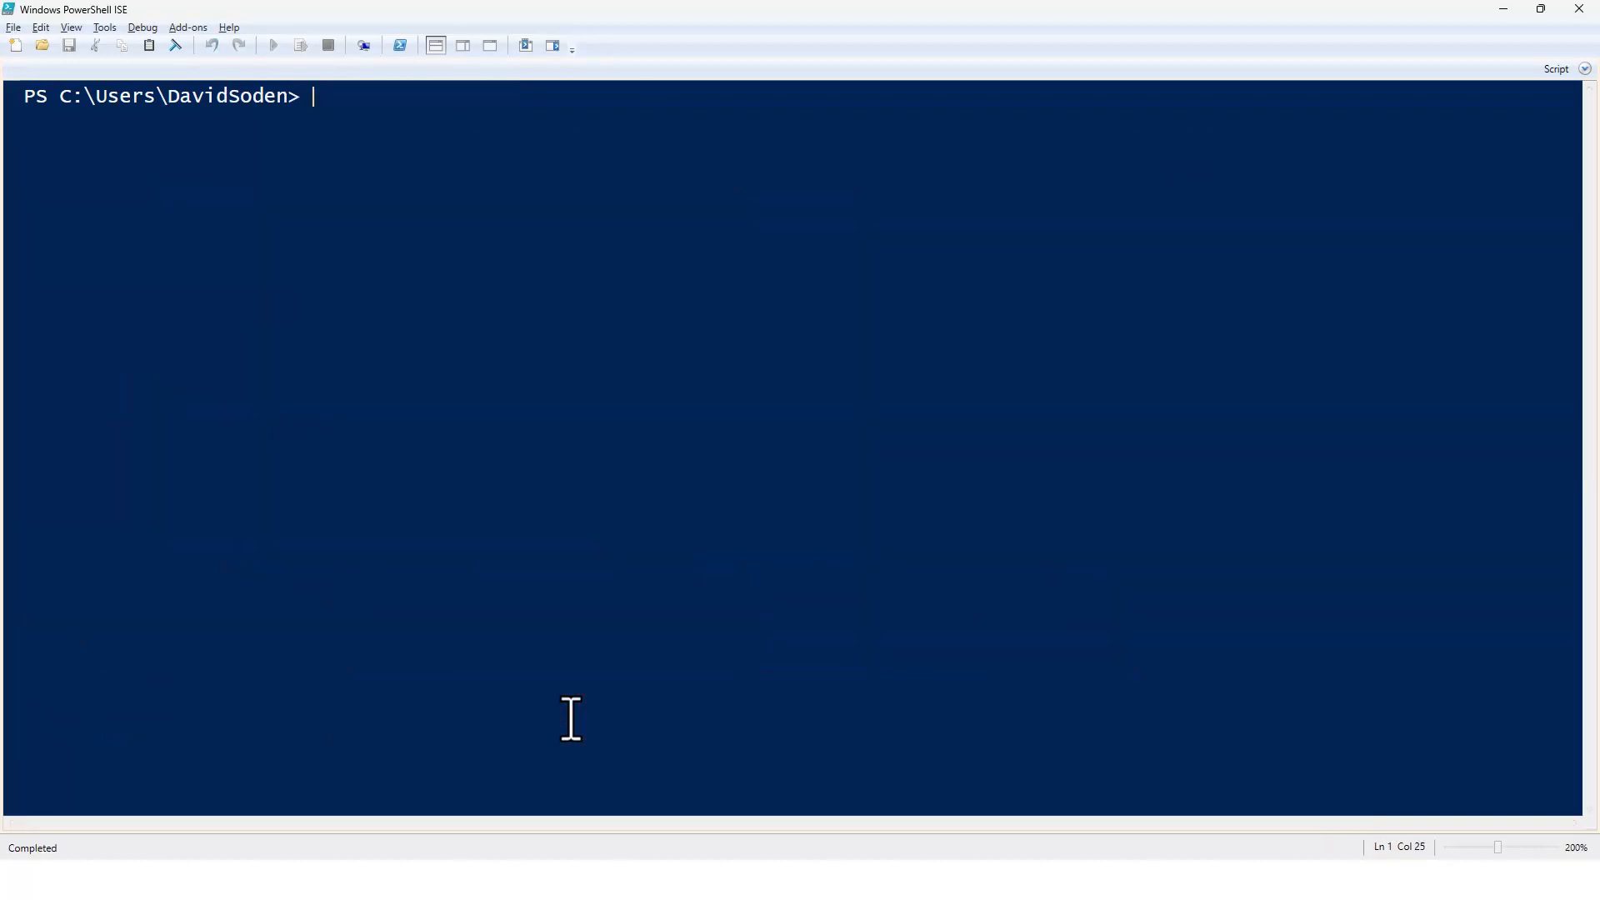
{"action": "type", "text": "new-az"}
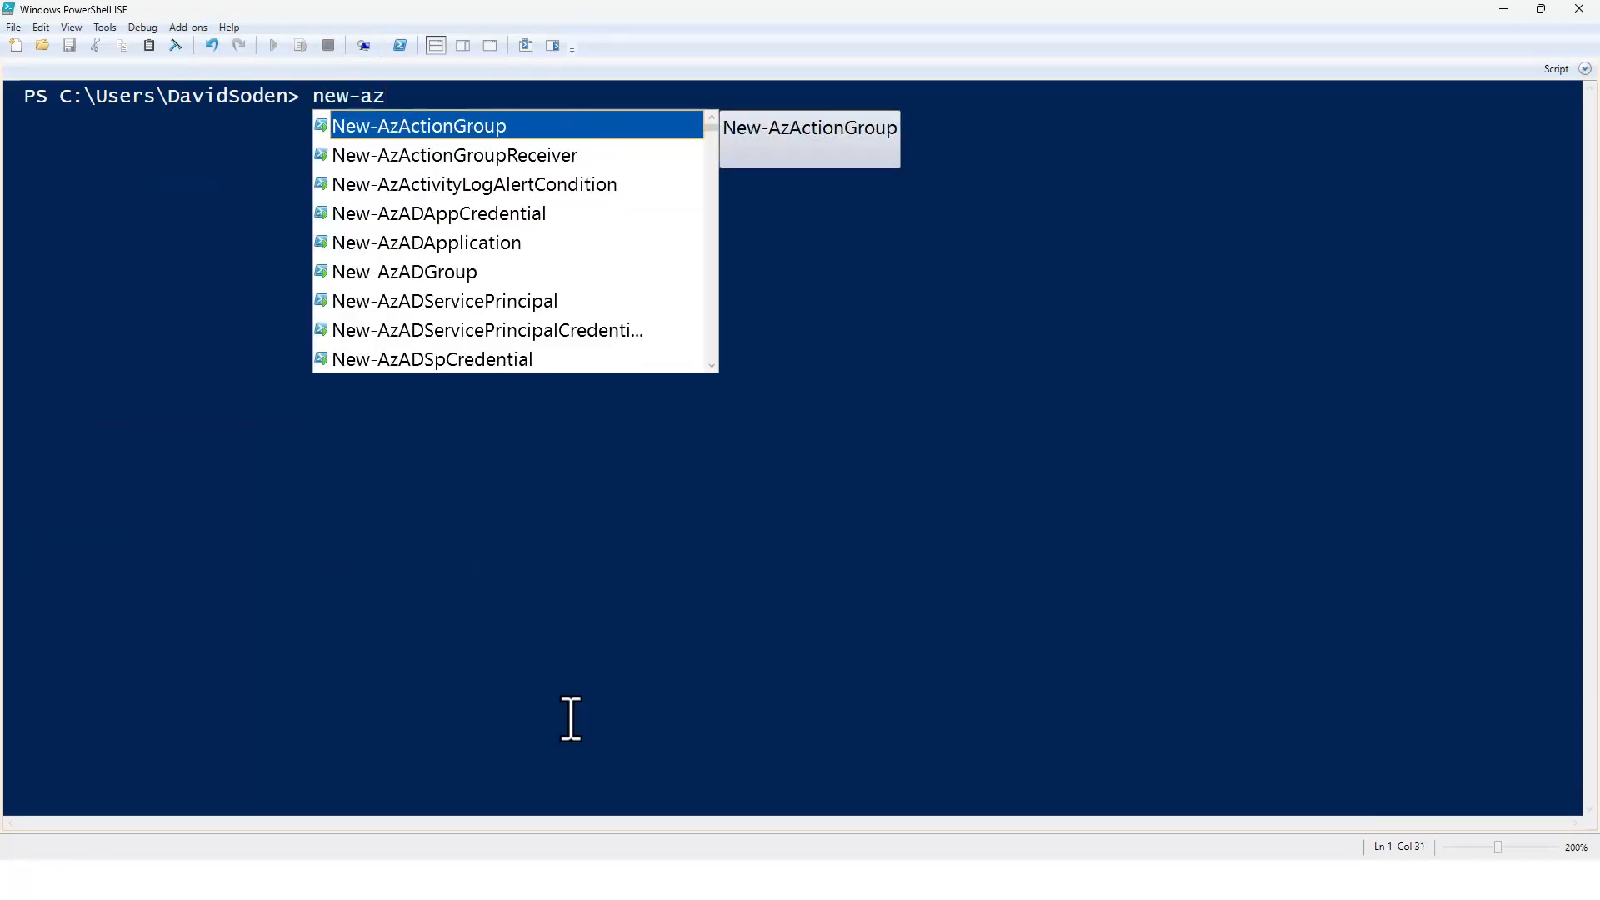
{"action": "type", "text": "mana"}
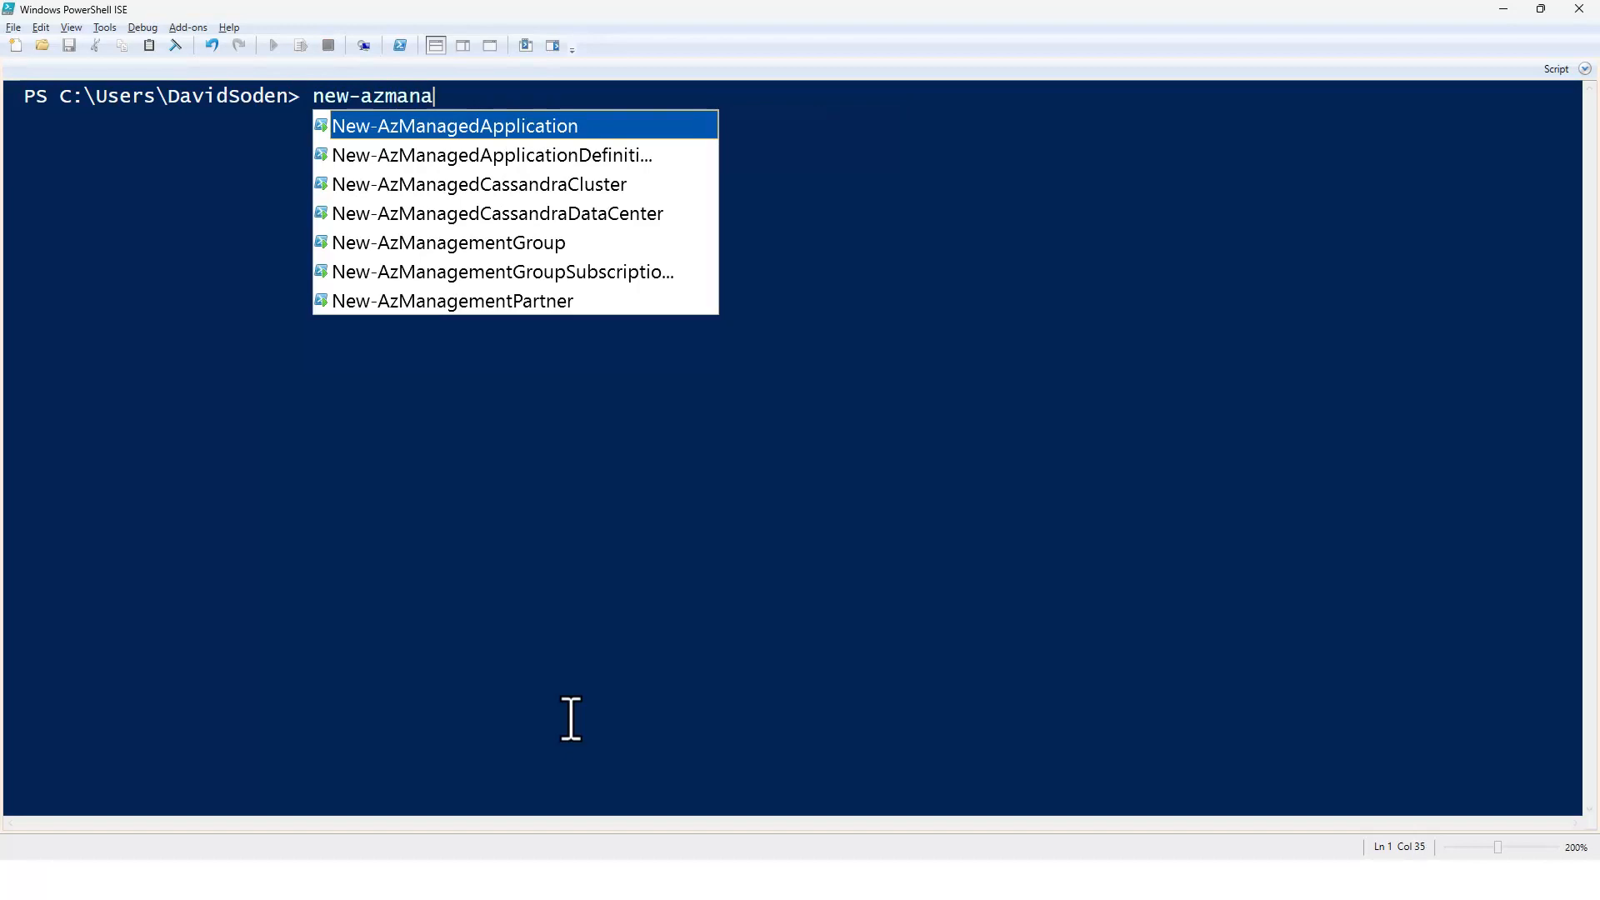
{"action": "key", "text": "Down"}
{"action": "key", "text": "Down"}
{"action": "key", "text": "Down"}
{"action": "key", "text": "Down"}
{"action": "key", "text": "Down"}
{"action": "key", "text": "Down"}
{"action": "key", "text": "Return"}
{"action": "type", "text": "-"}
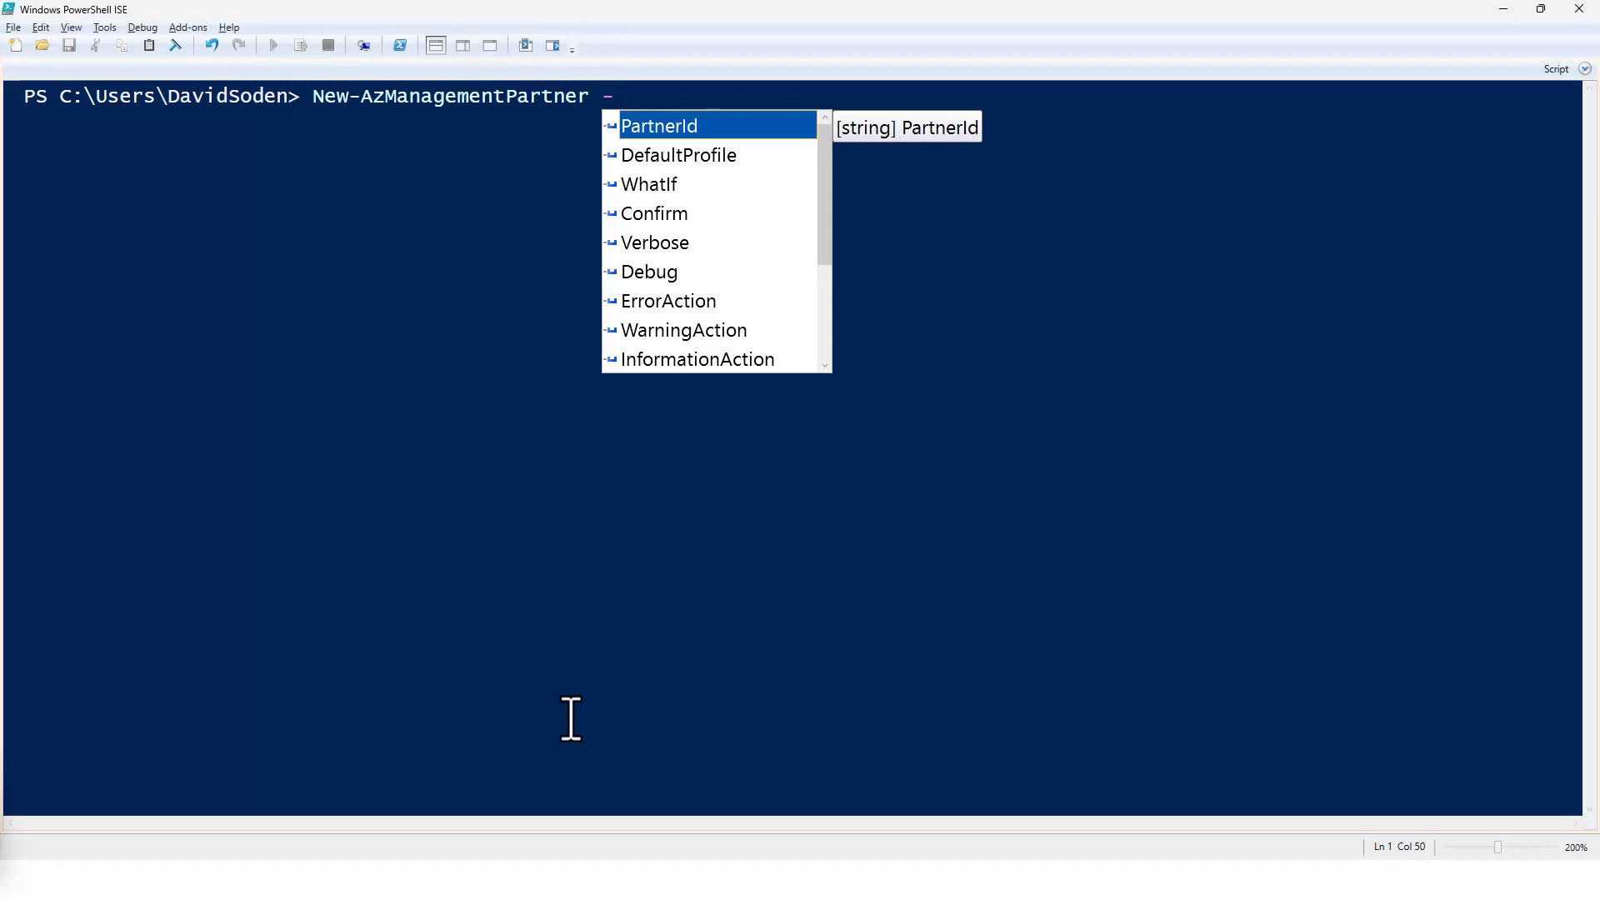
{"action": "double_click", "coordinate": [657, 128]}
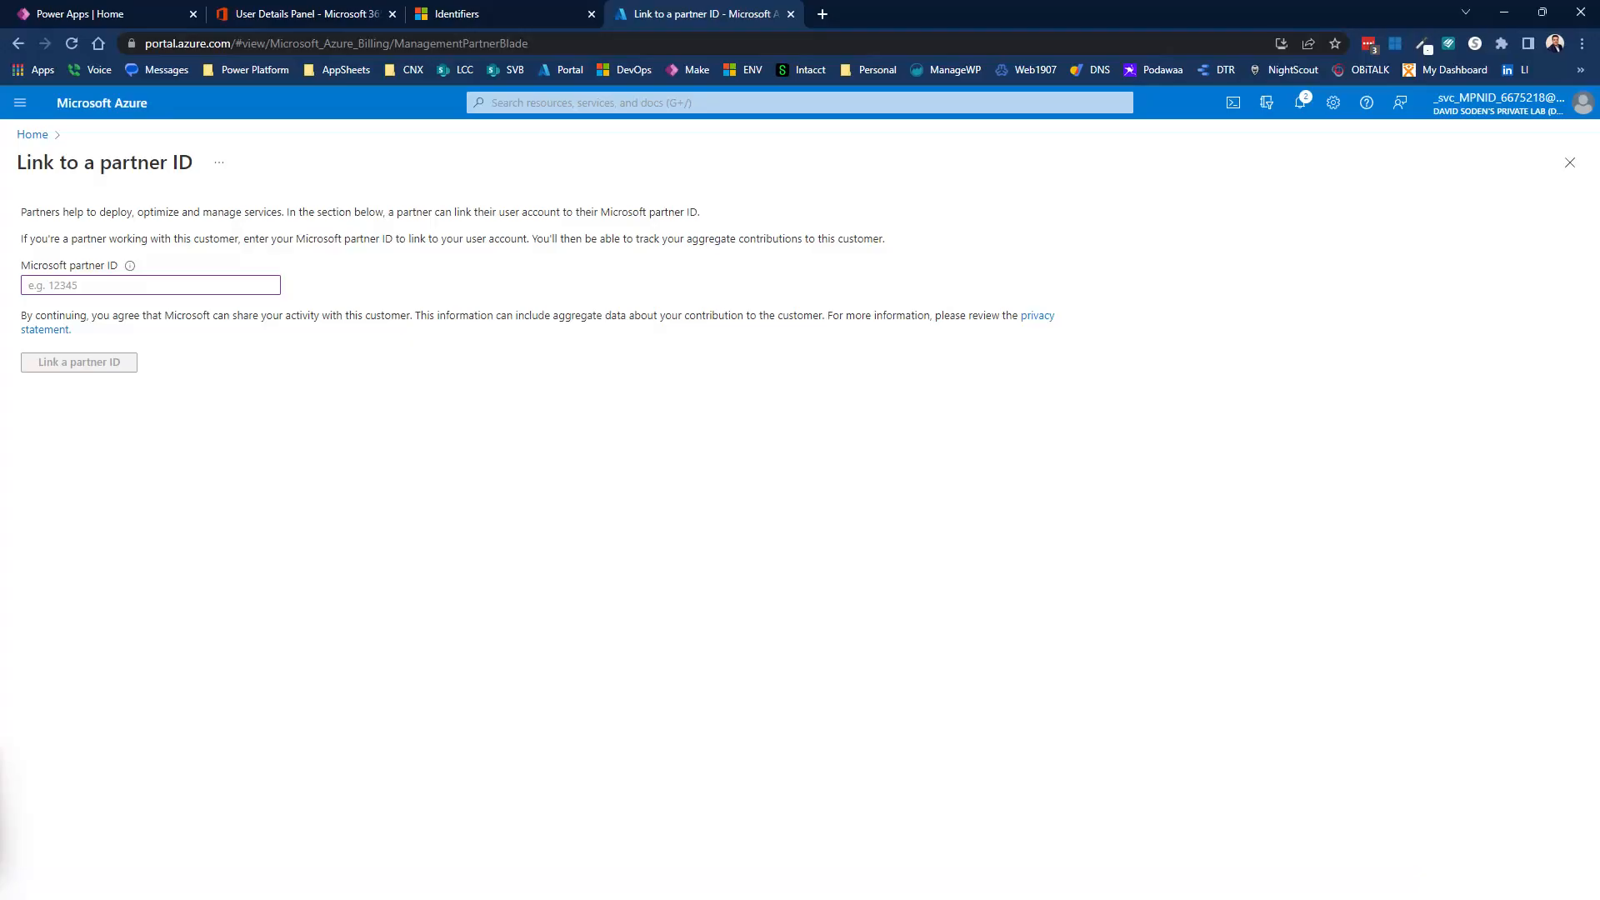
Copy PAL Program ID 6675218 from Partner Center and run the link, returning State Active.
{"action": "left_click", "coordinate": [475, 13]}
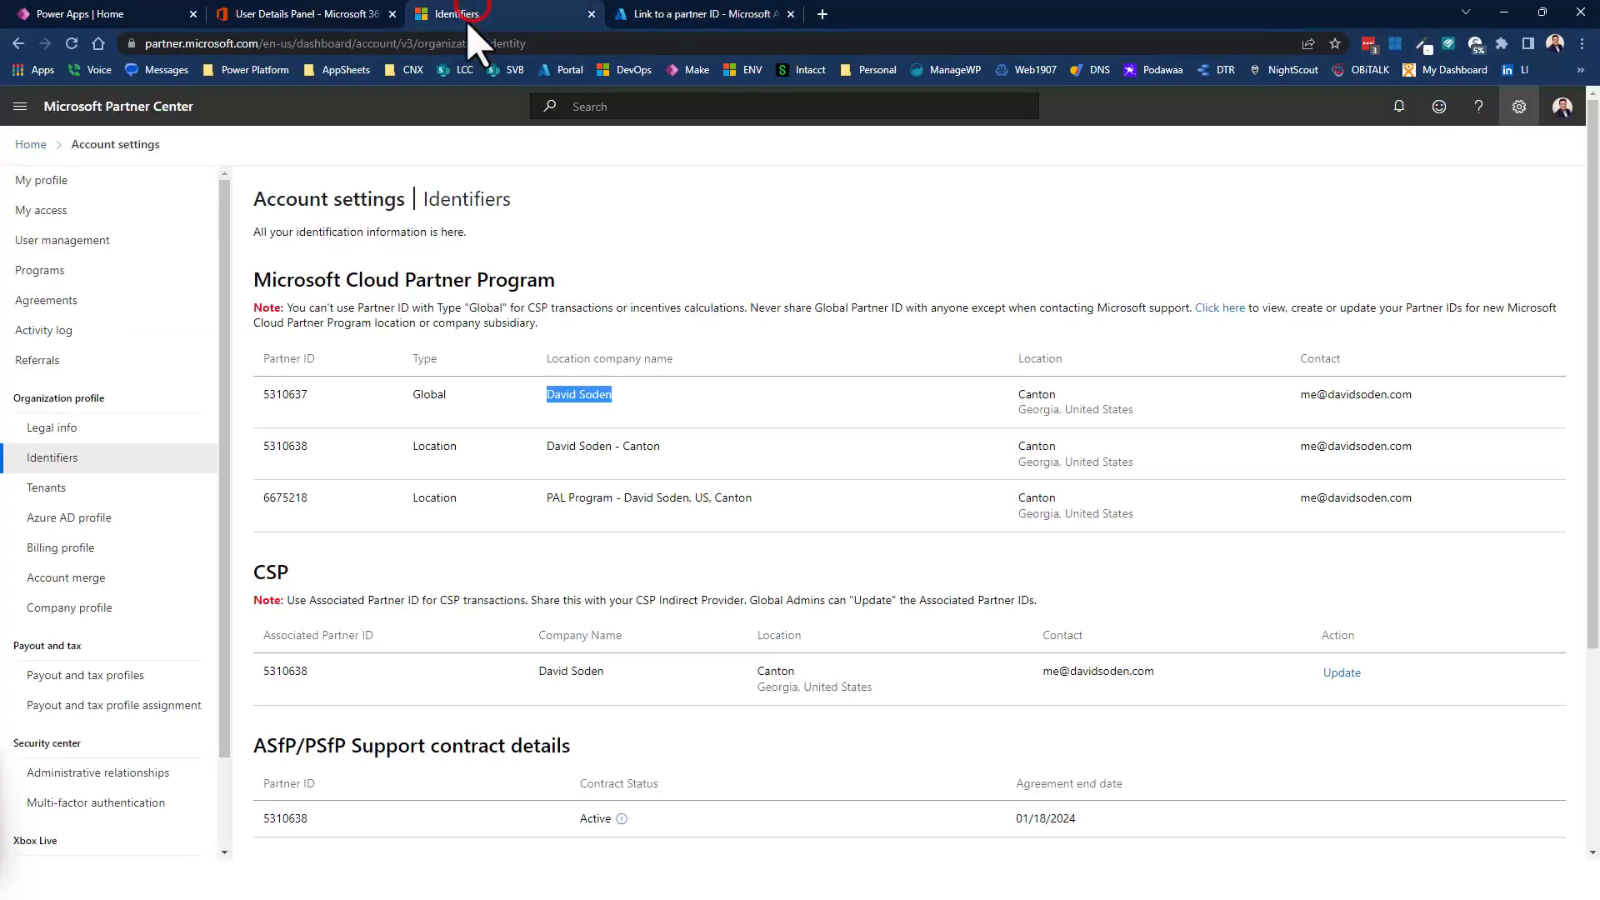
{"action": "double_click", "coordinate": [282, 497]}
{"action": "key", "text": "ctrl+c"}
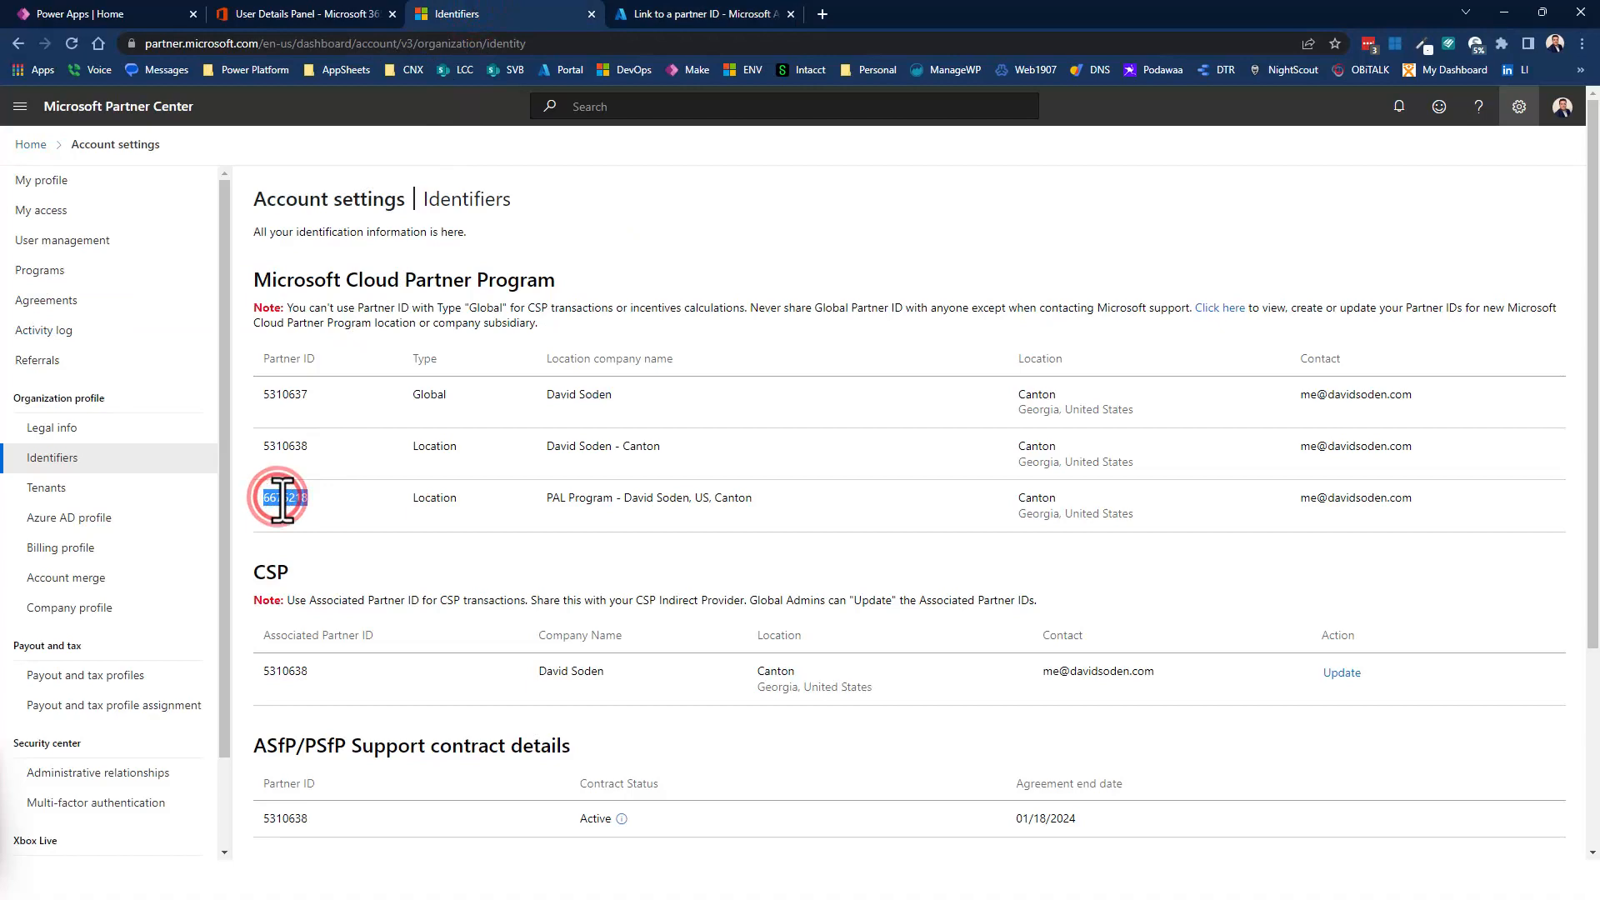
{"action": "left_click", "coordinate": [1503, 7]}
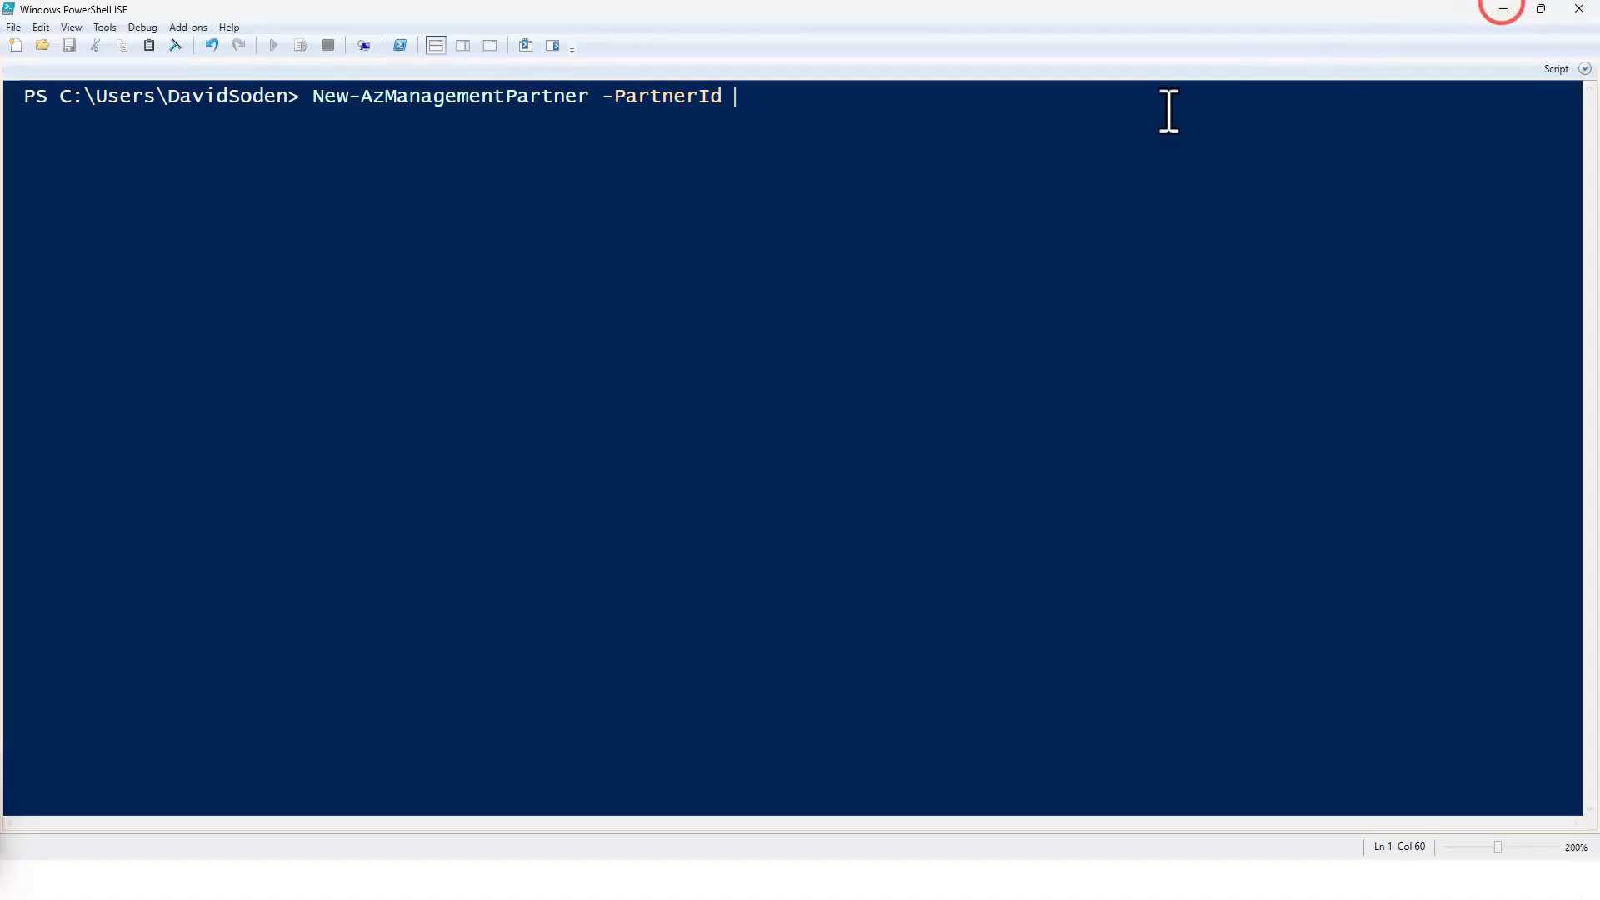
{"action": "key", "text": "ctrl+v"}
{"action": "key", "text": "Return"}
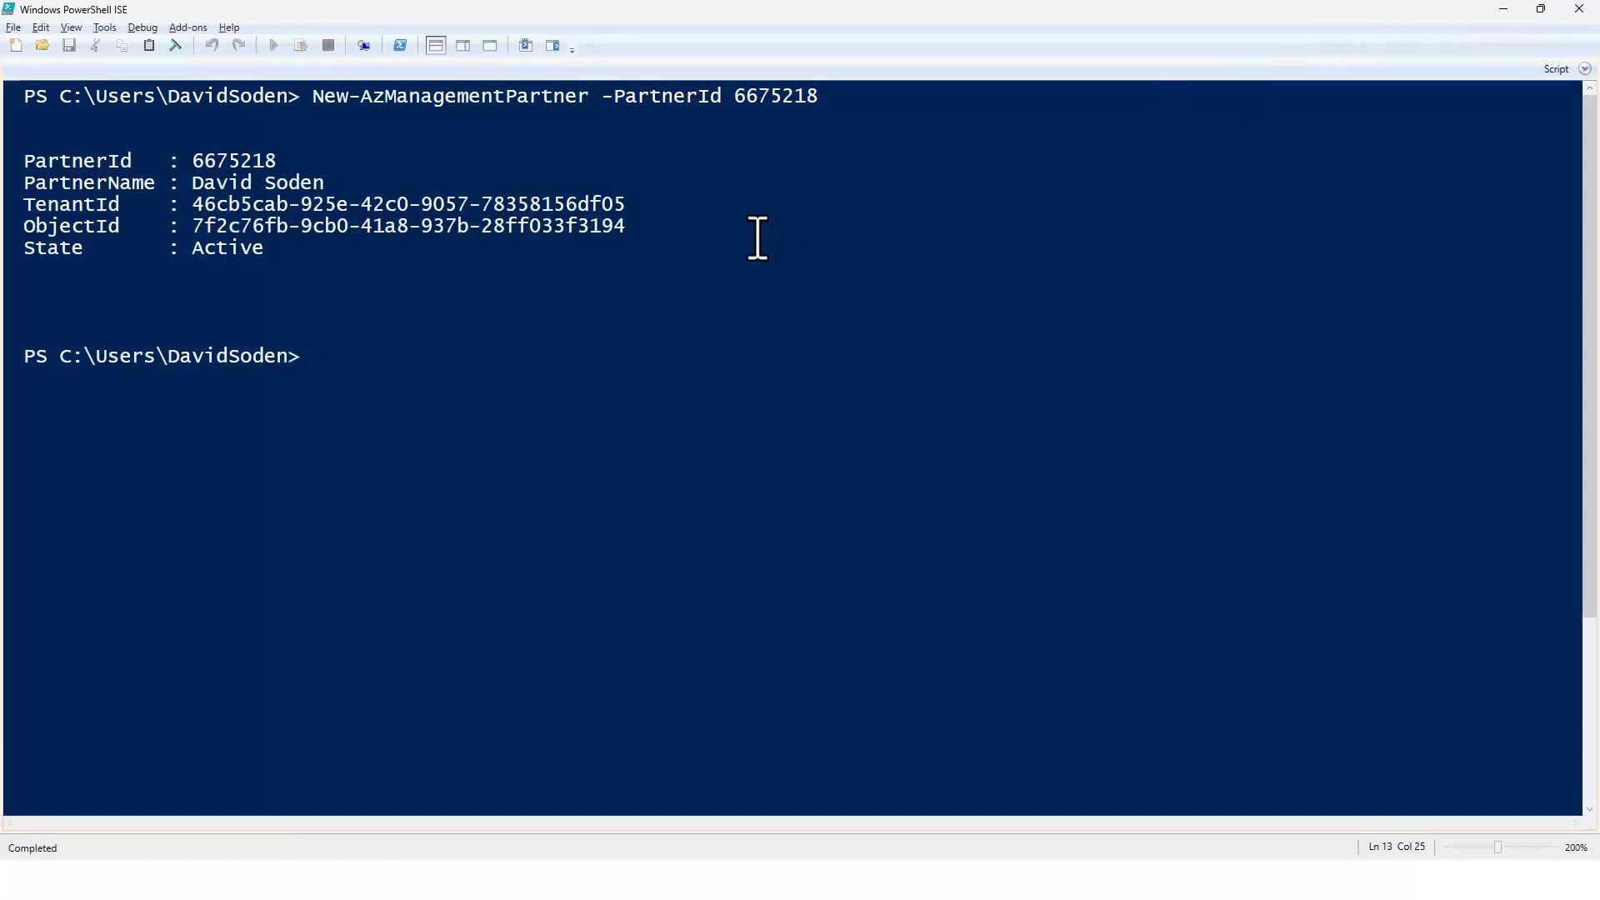
{"action": "key", "text": "Up"}
{"action": "key", "text": "Up"}
{"action": "key", "text": "Up"}
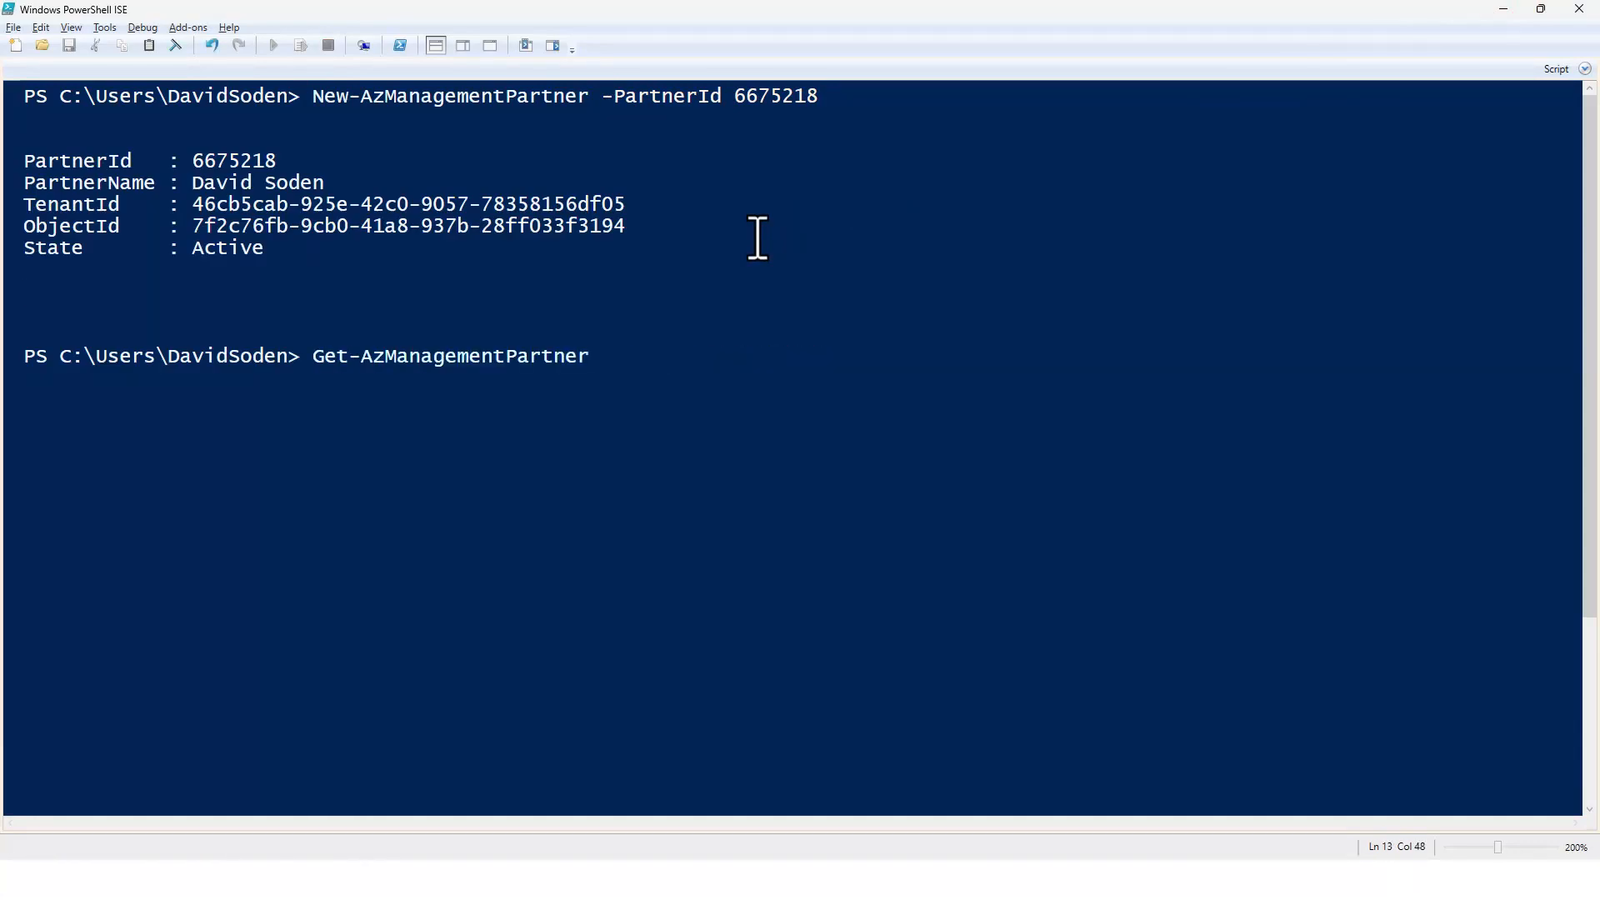
Check the current partner link, then unlink partner ID 6675218 with Remove-AzManagementPartner.
{"action": "key", "text": "Return"}
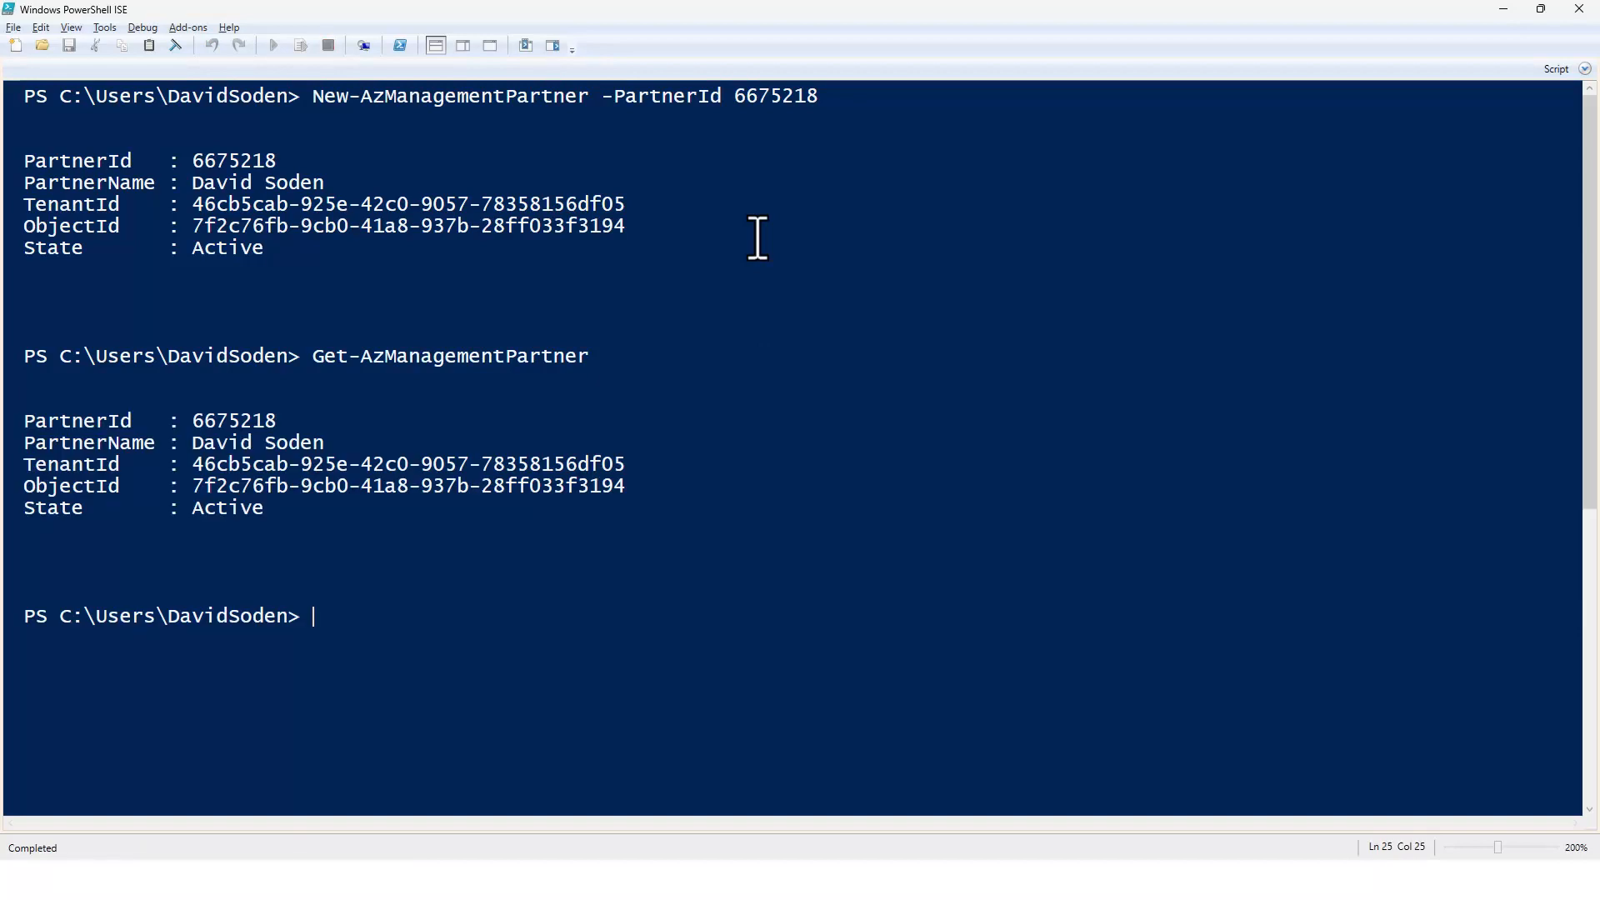
{"action": "type", "text": "remove-azmaa"}
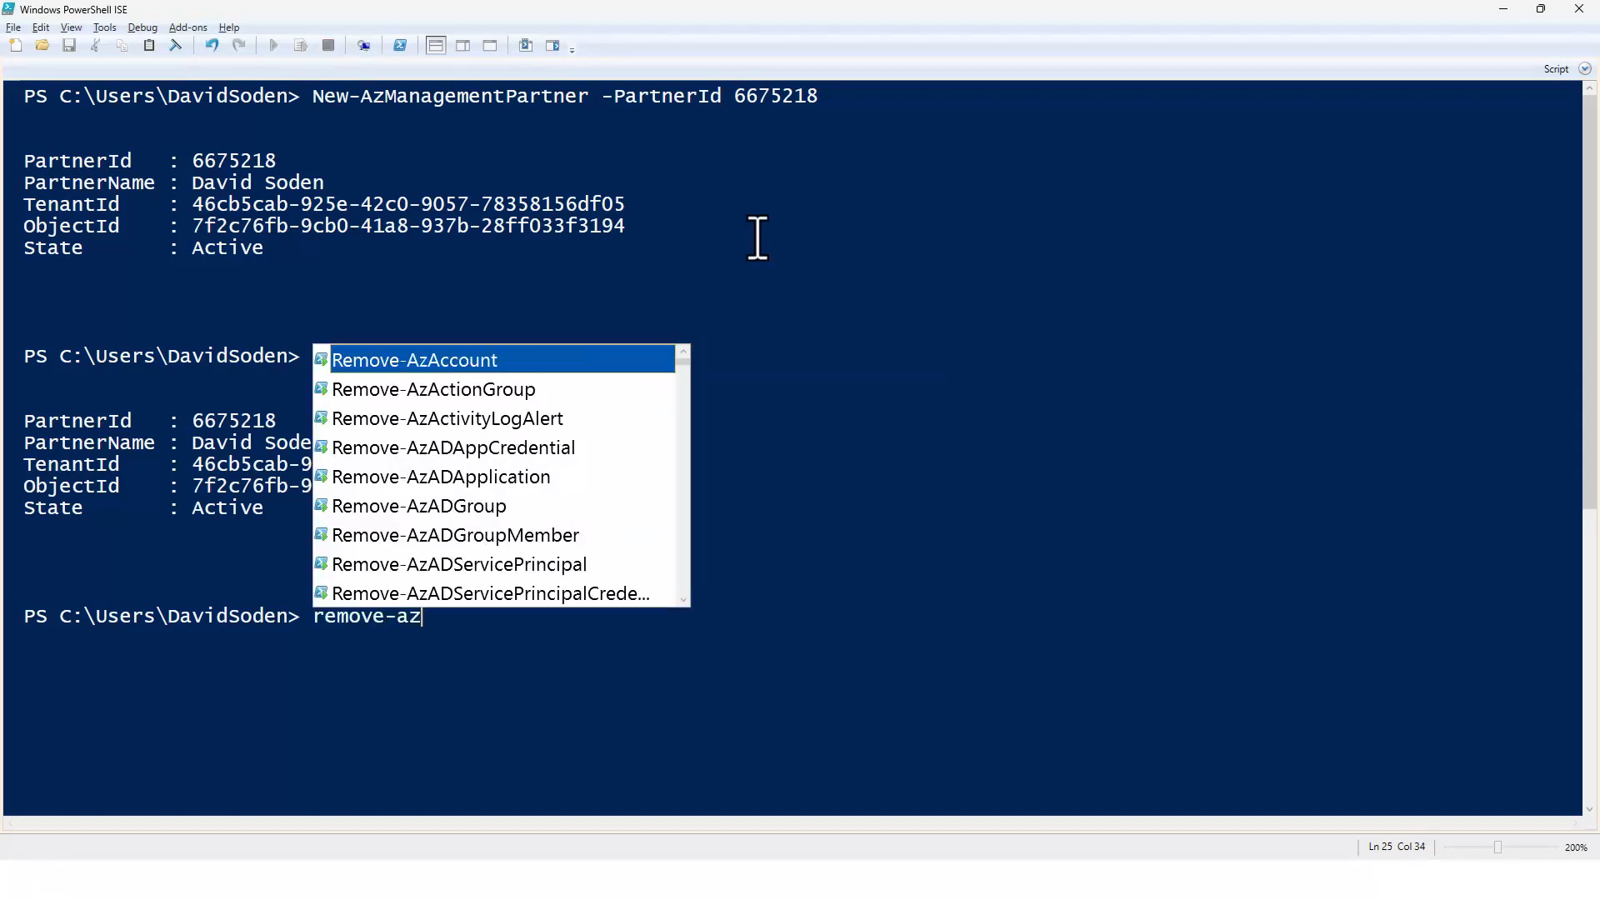
{"action": "key", "text": "Down"}
{"action": "key", "text": "Down"}
{"action": "key", "text": "Down"}
{"action": "key", "text": "Down"}
{"action": "key", "text": "Down"}
{"action": "key", "text": "Down"}
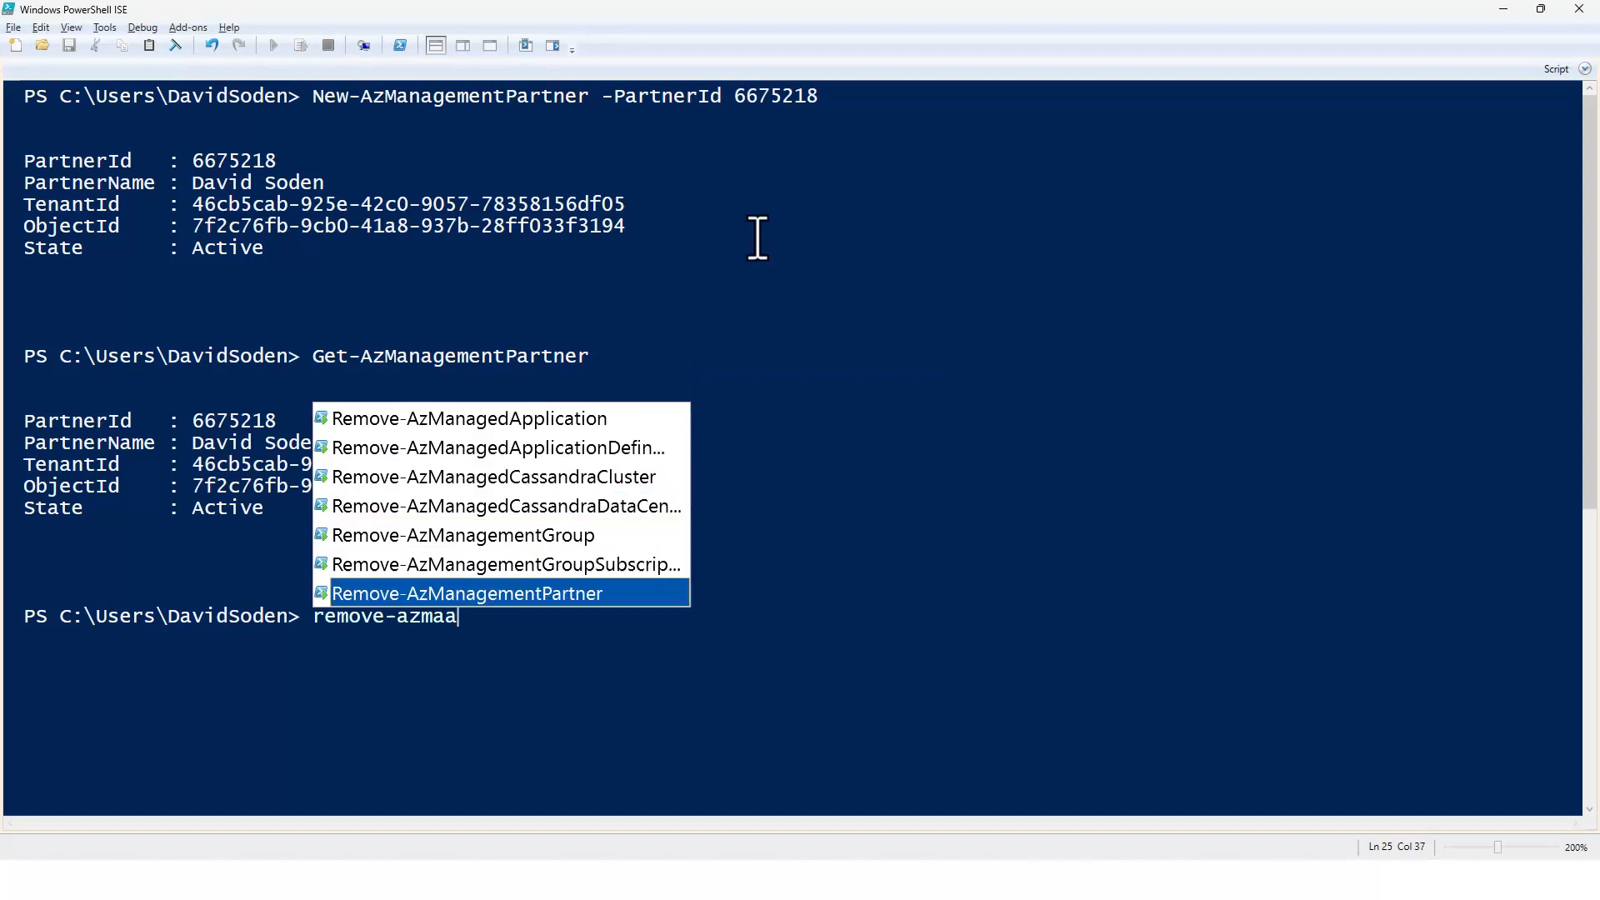
{"action": "key", "text": "Return"}
{"action": "type", "text": "-"}
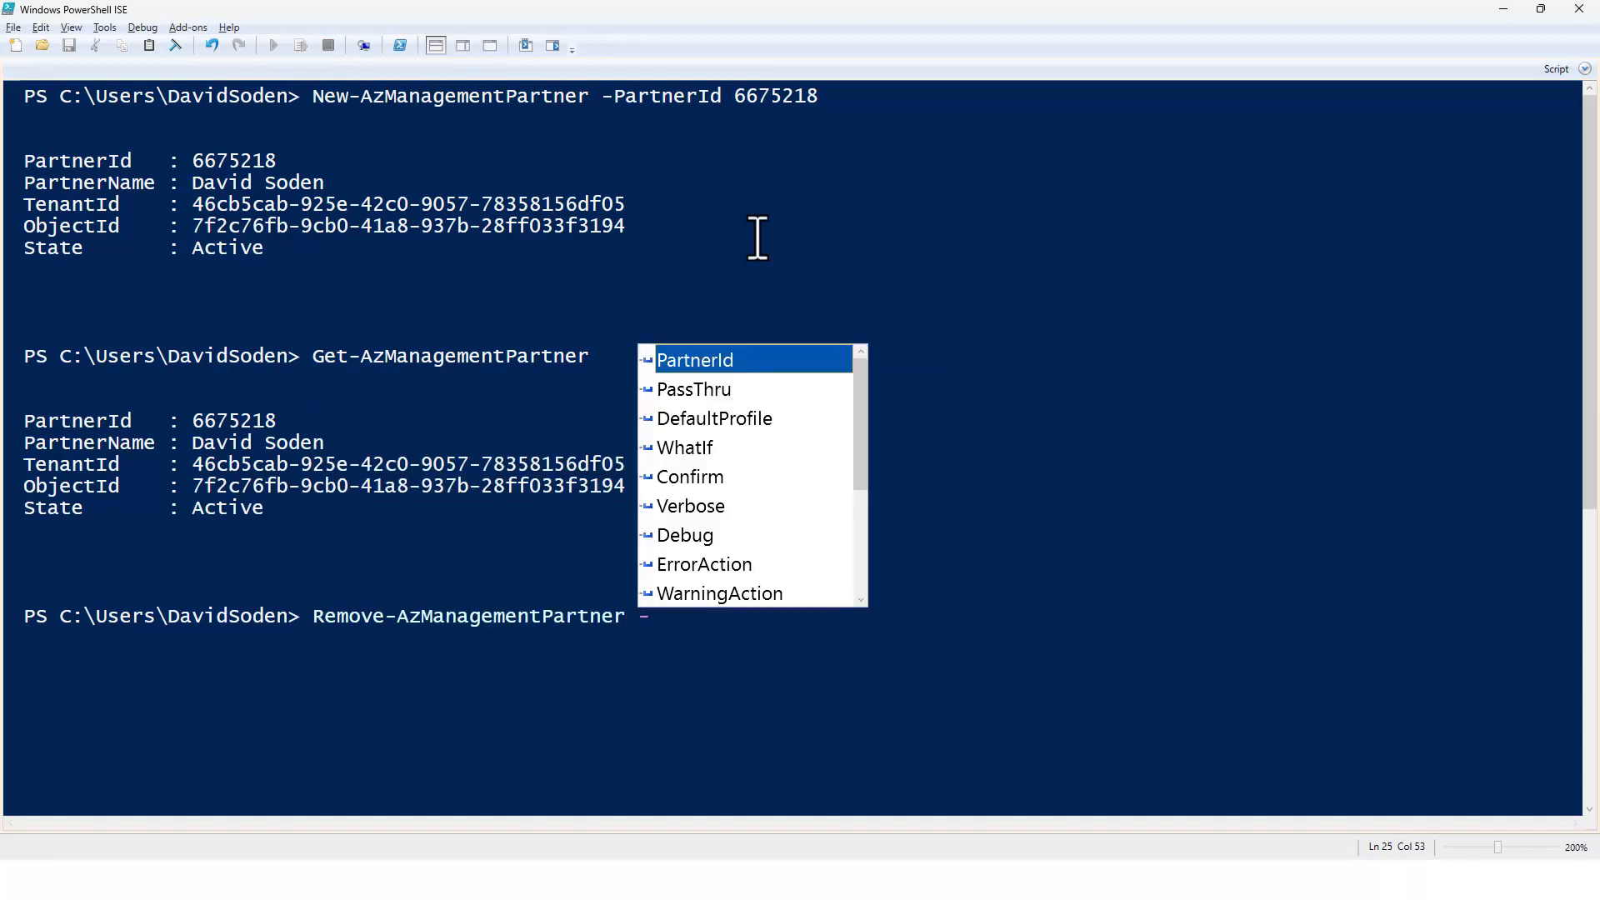
{"action": "key", "text": "Return"}
{"action": "key", "text": "ctrl+v"}
{"action": "key", "text": "Return"}
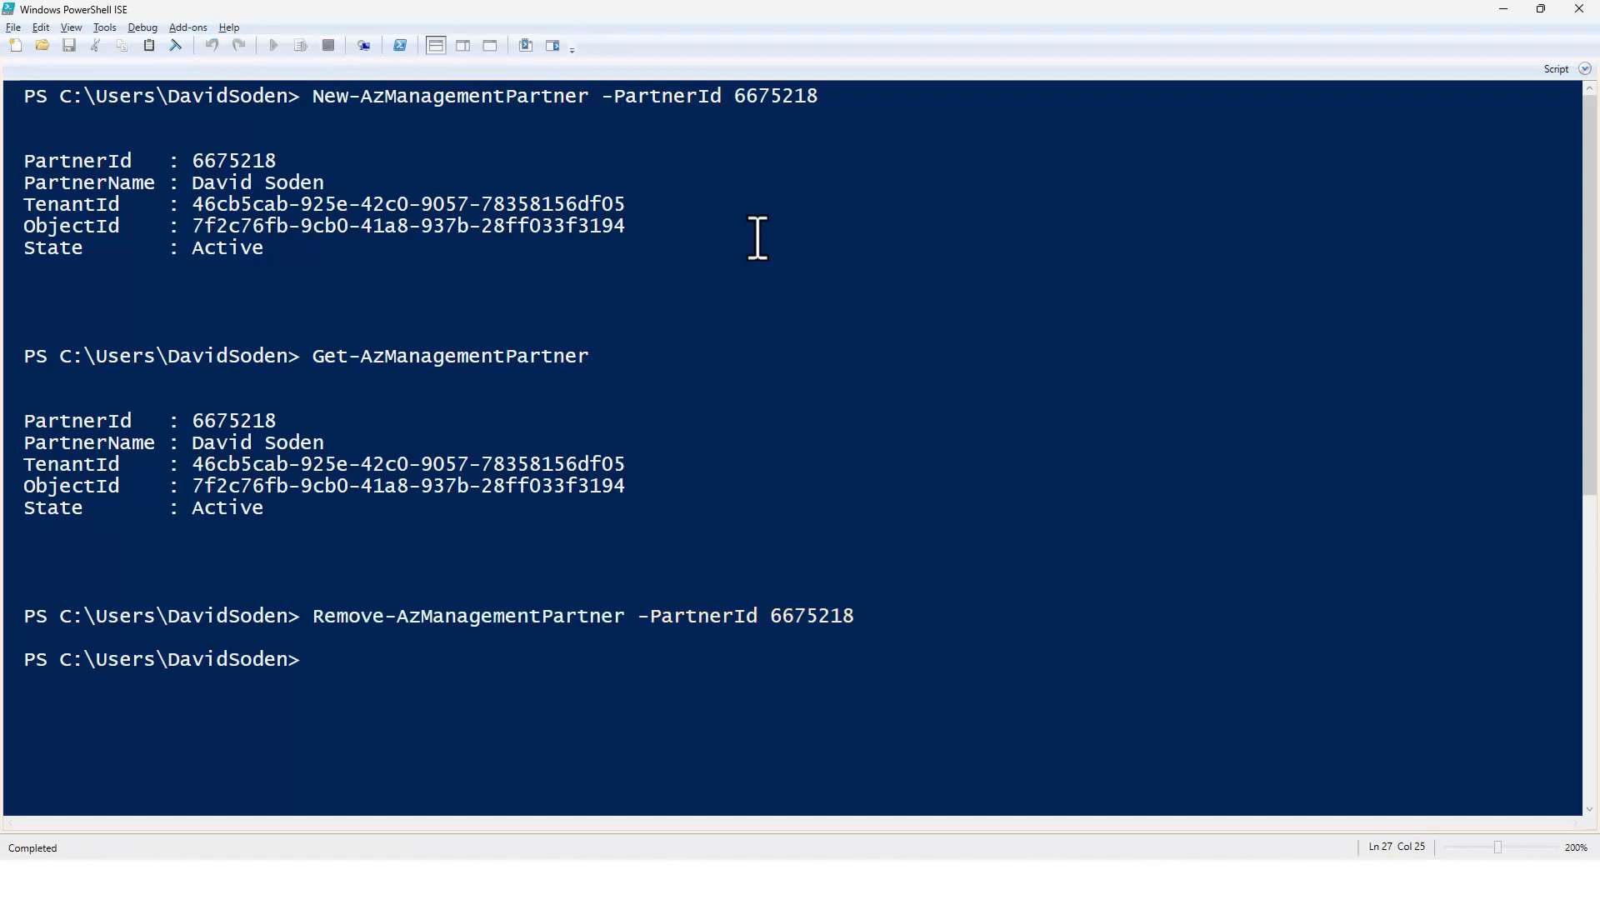
Confirm the link is gone, rerun New-AzManagementPartner, and verify it is active again.
{"action": "type", "text": "Get-AzManagementPartner"}
{"action": "key", "text": "Return"}
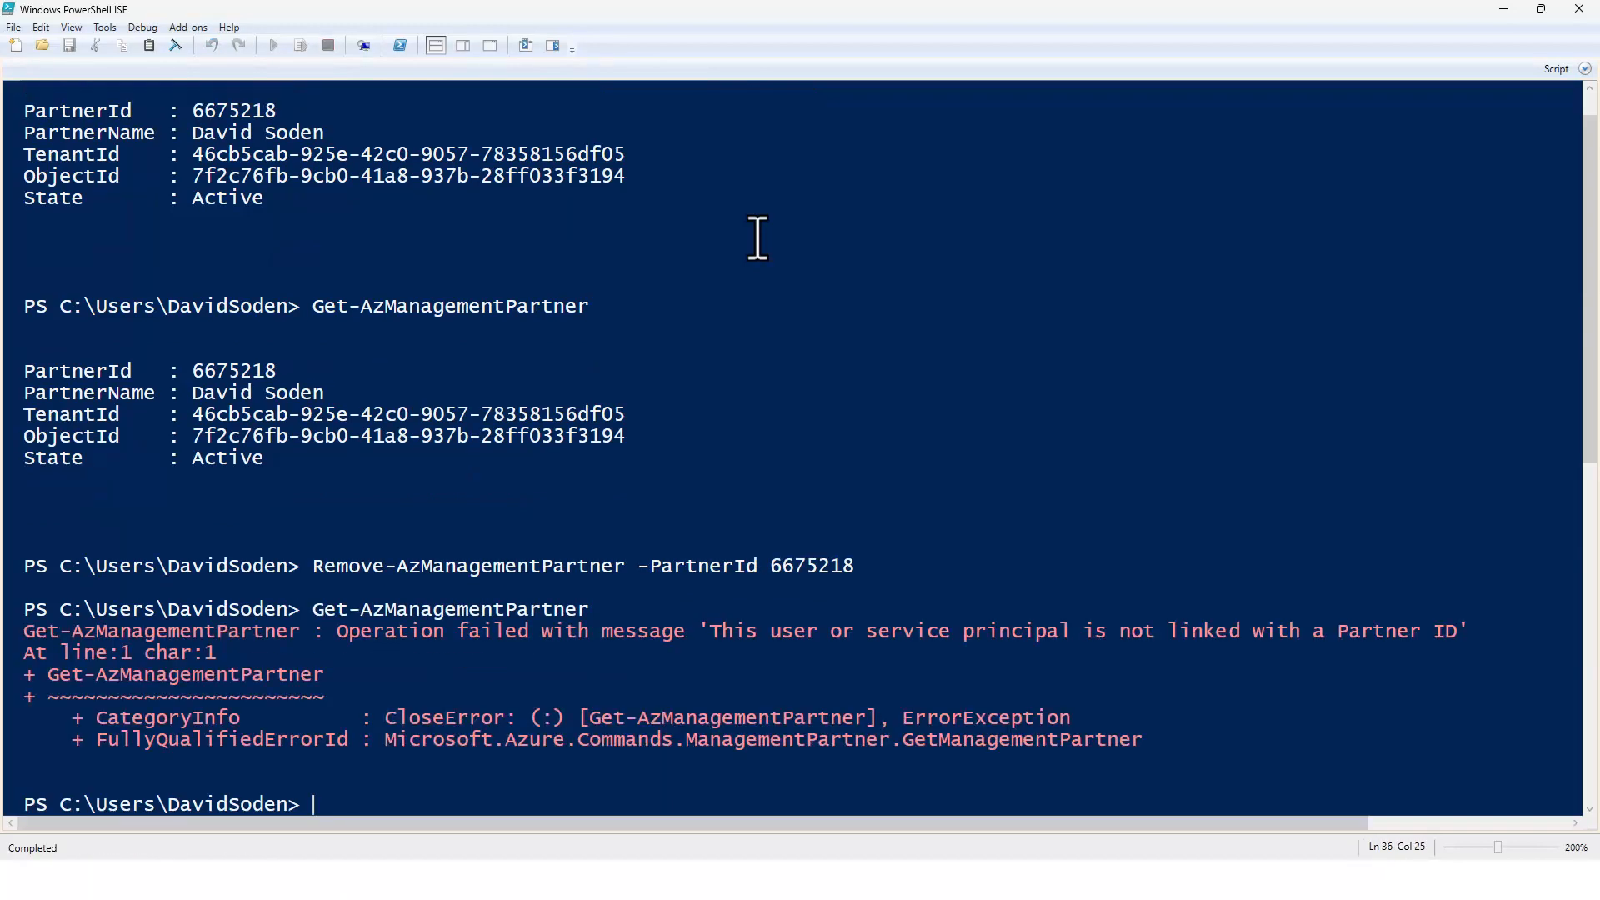
{"action": "key", "text": "Up"}
{"action": "key", "text": "Up"}
{"action": "key", "text": "Up"}
{"action": "key", "text": "Up"}
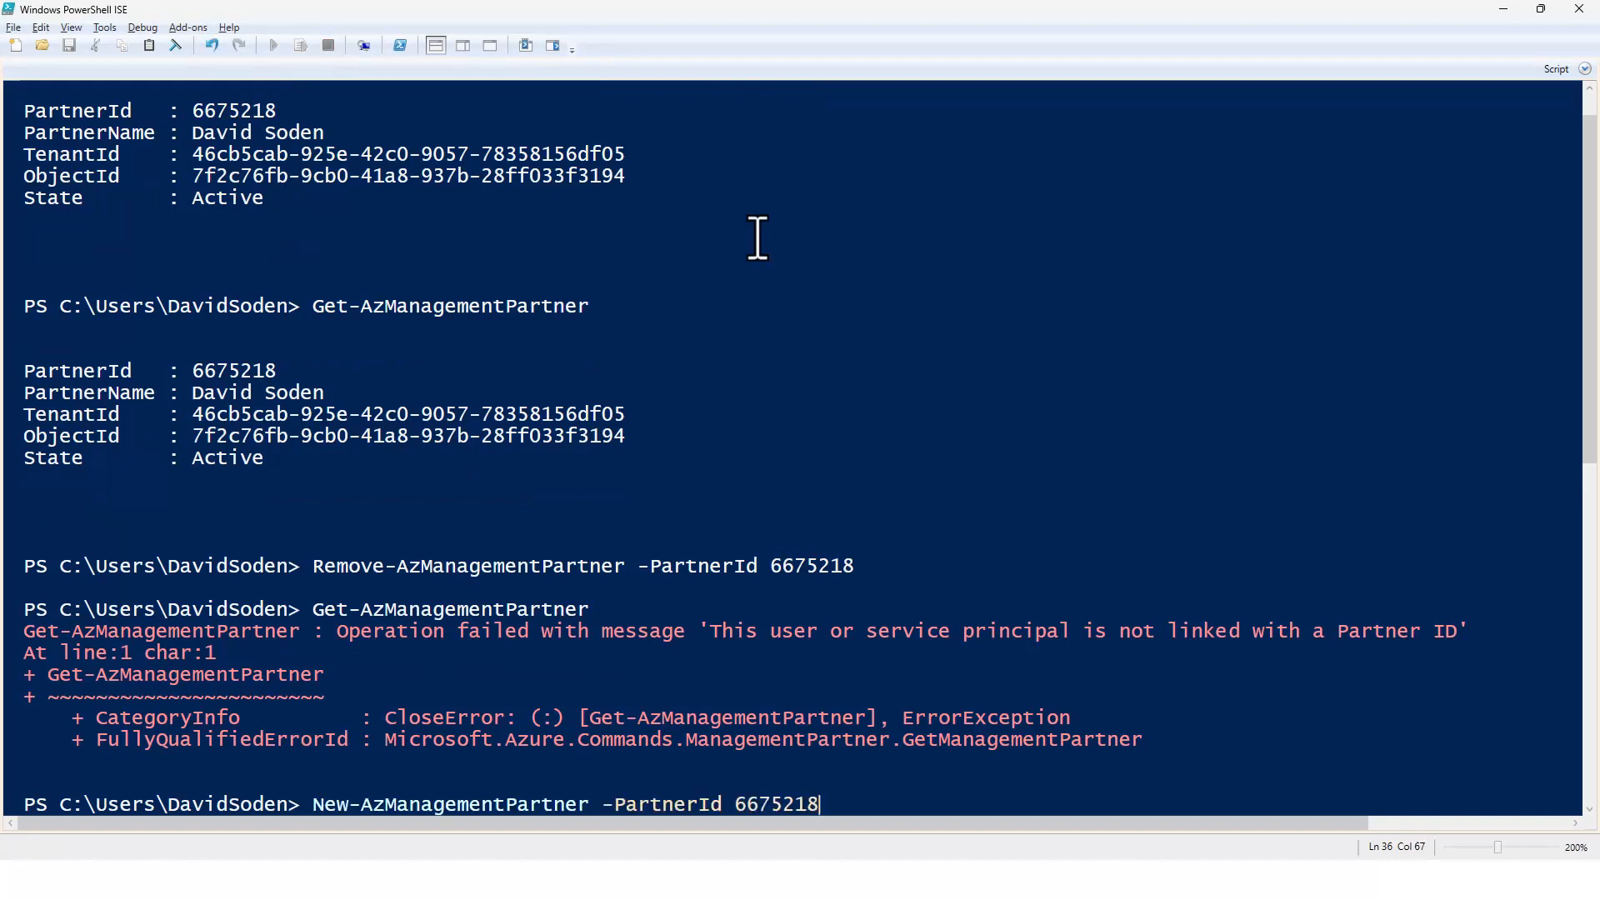
{"action": "key", "text": "Return"}
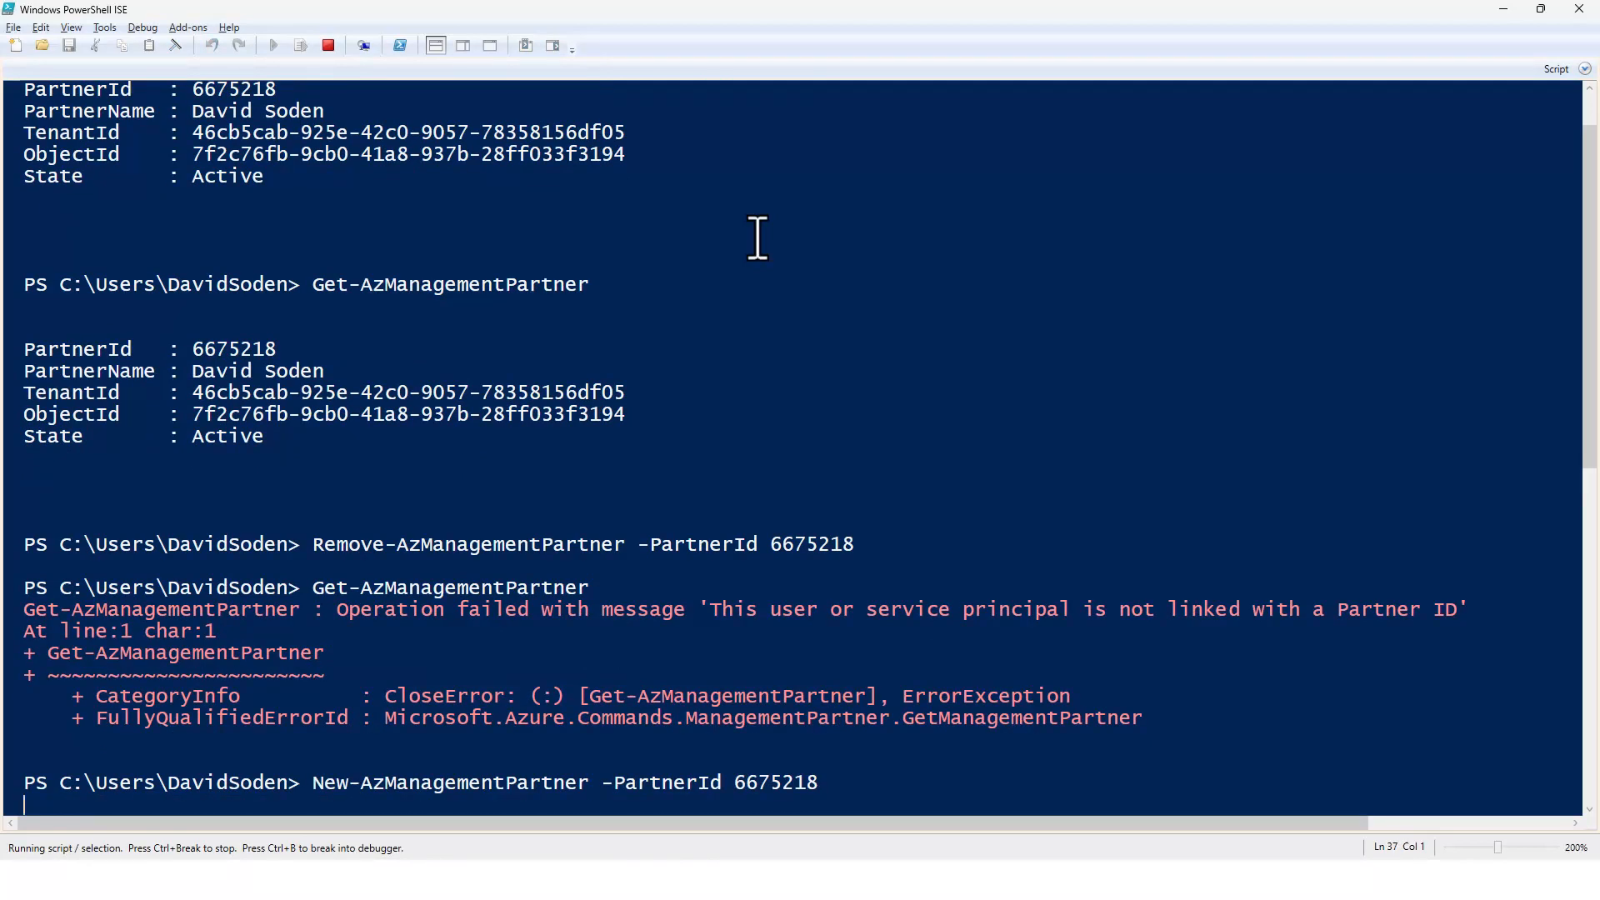
{"action": "key", "text": "Up"}
{"action": "key", "text": "Up"}
{"action": "key", "text": "Up"}
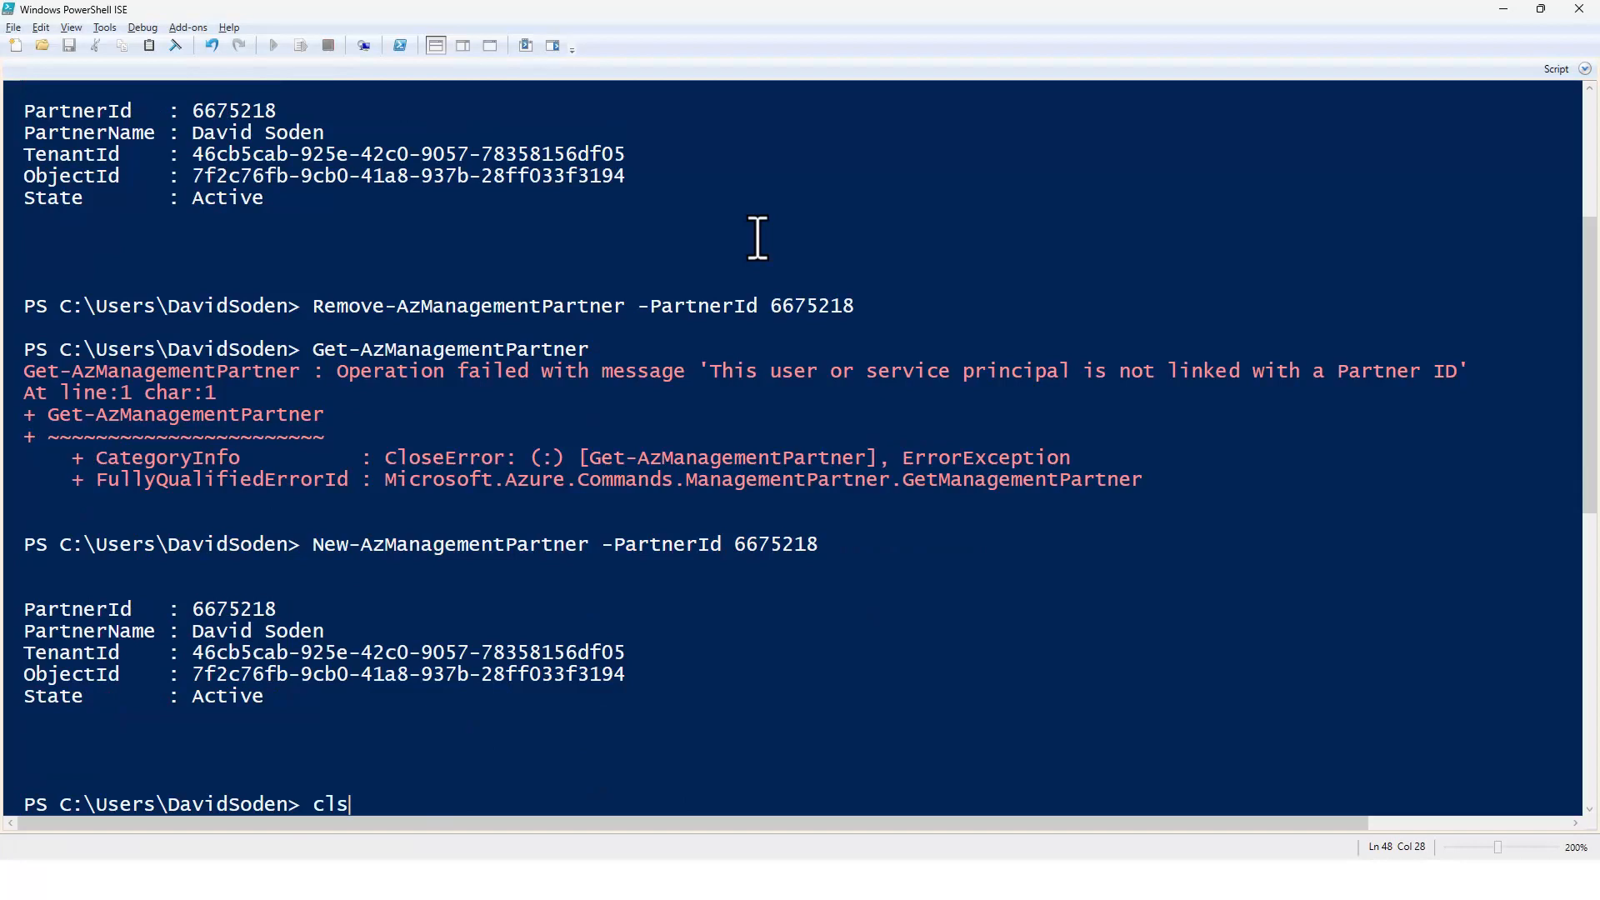
{"action": "key", "text": "Return"}
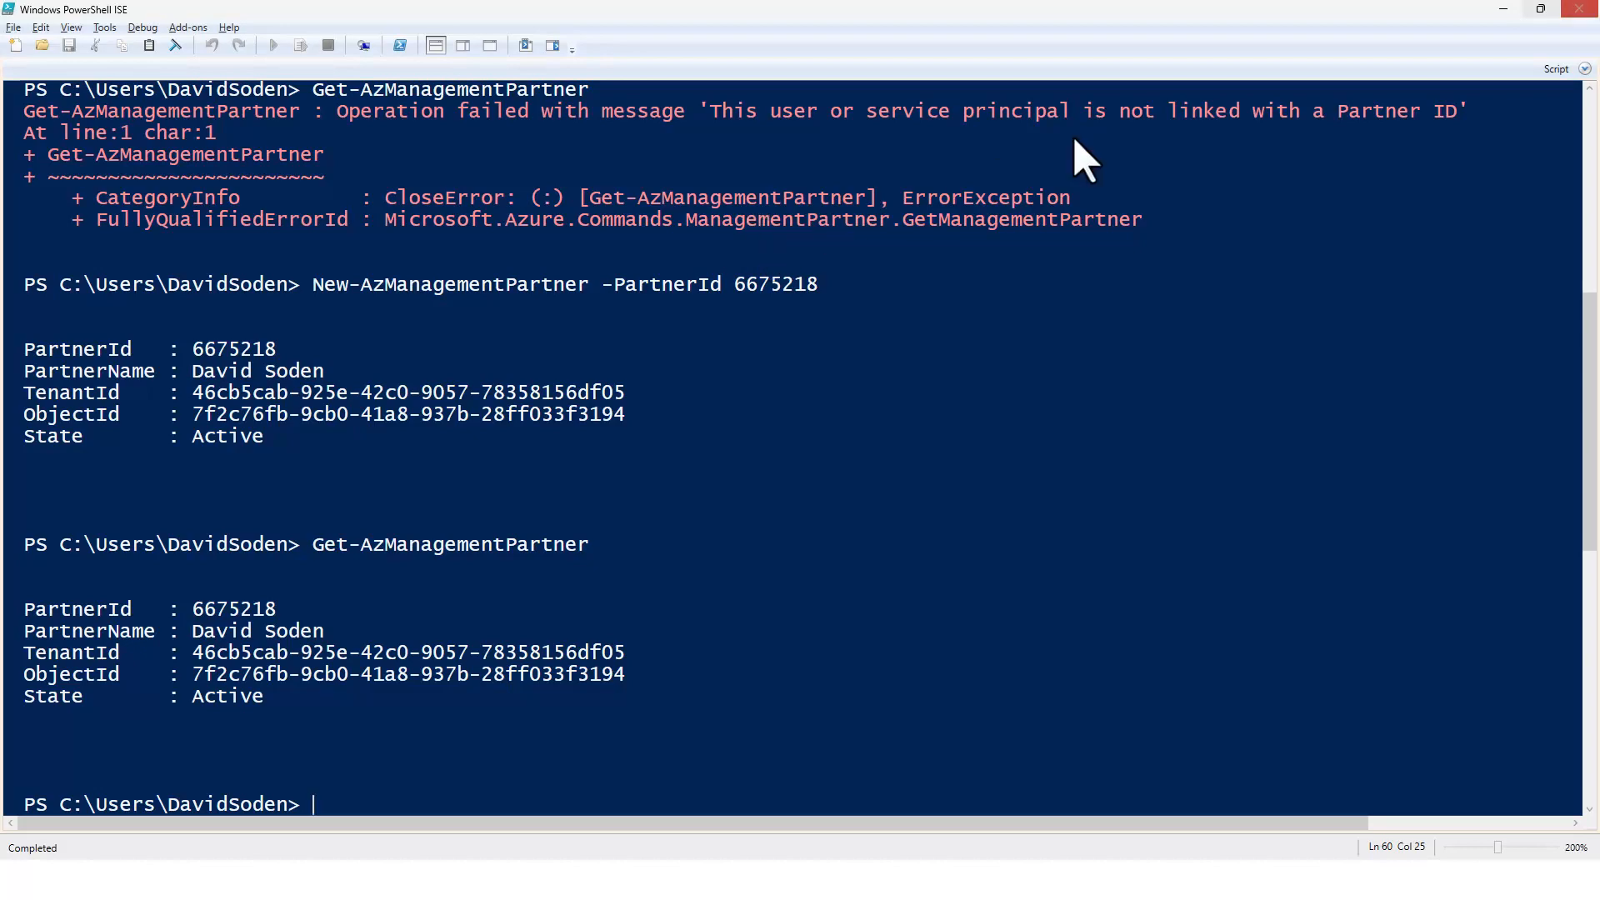
{"action": "left_click", "coordinate": [1502, 8]}
{"action": "left_click", "coordinate": [870, 394]}
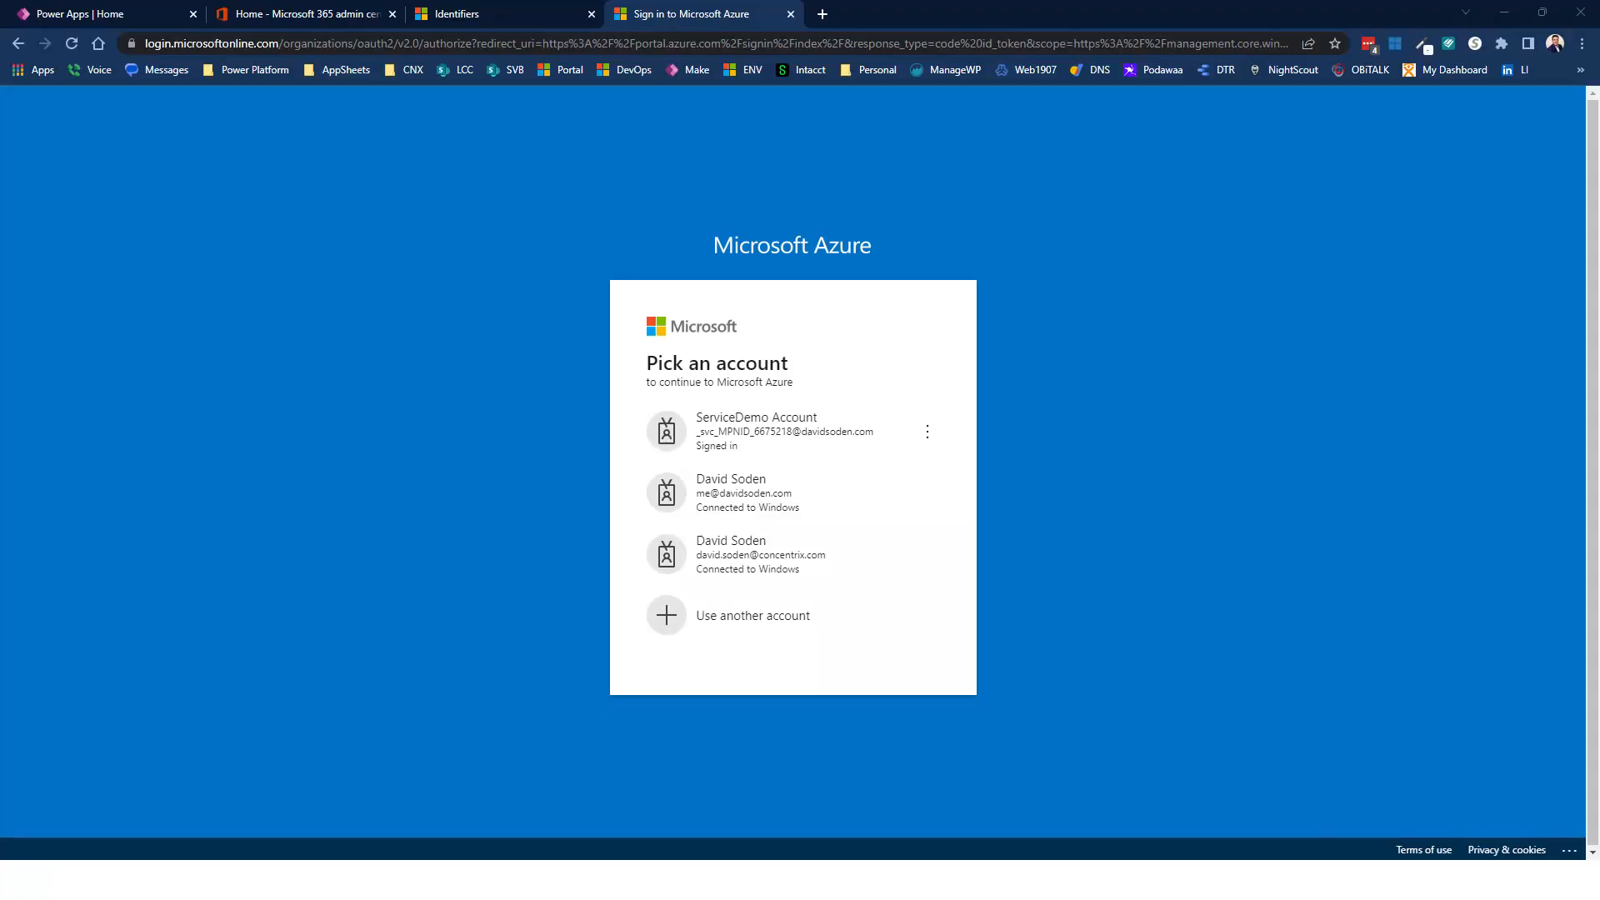
Sign in as the administrator and load the Azure portal home, dismissing the Subscriptions card.
{"action": "left_click", "coordinate": [751, 492]}
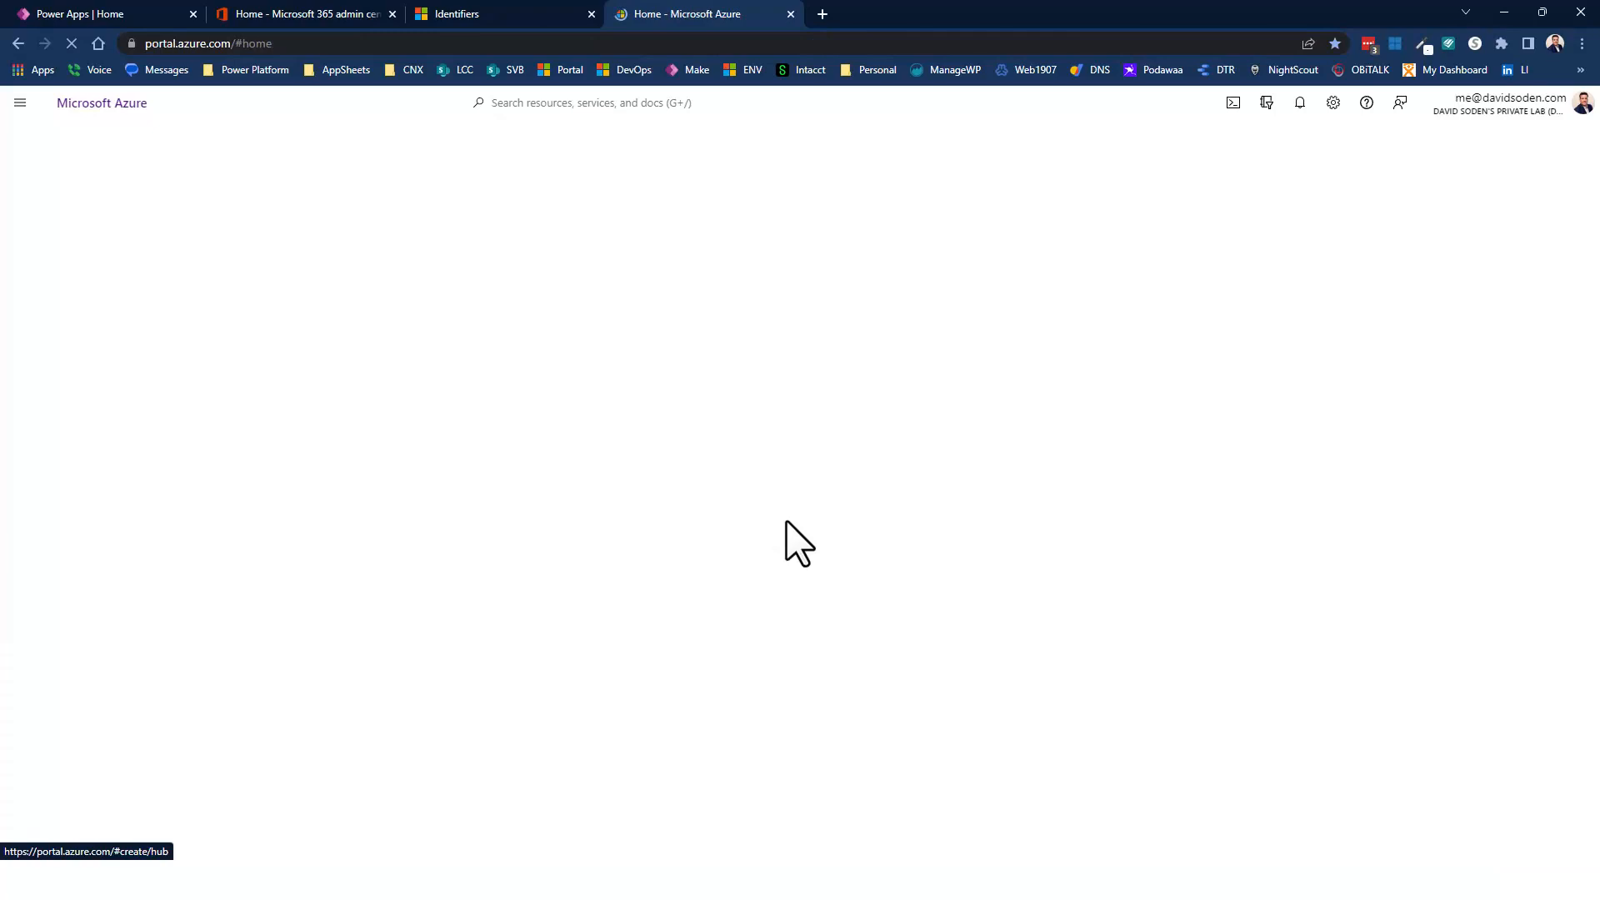
{"action": "scroll", "coordinate": [786, 525], "scroll_direction": "down", "scroll_amount": 1}
{"action": "scroll", "coordinate": [790, 545], "scroll_direction": "up", "scroll_amount": 1}
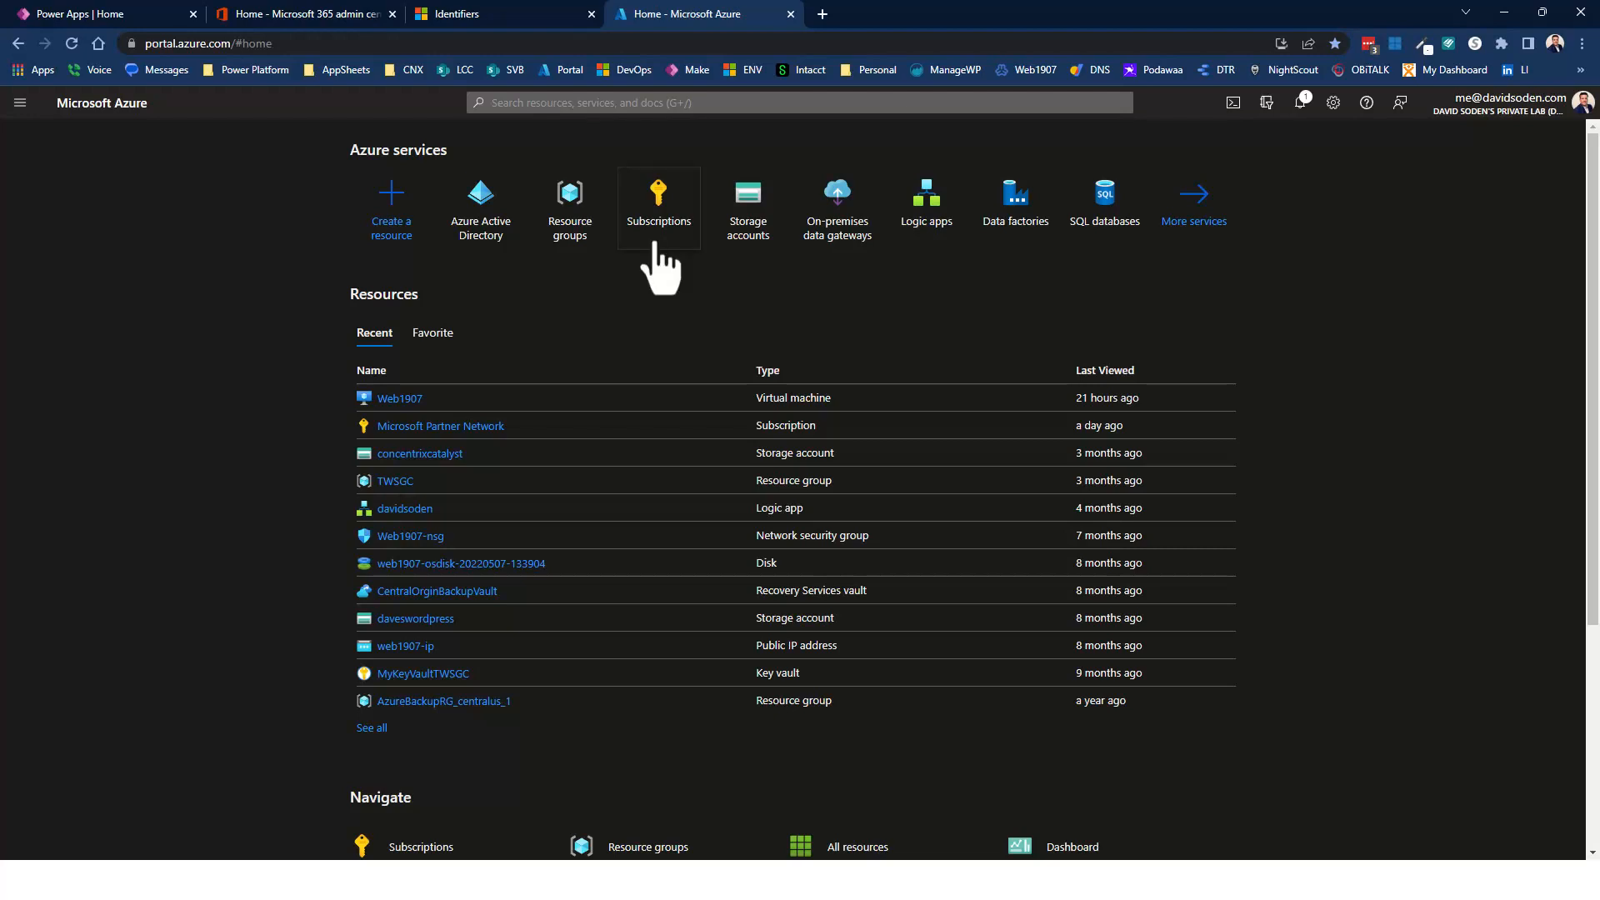
{"action": "mouse_move", "coordinate": [664, 228]}
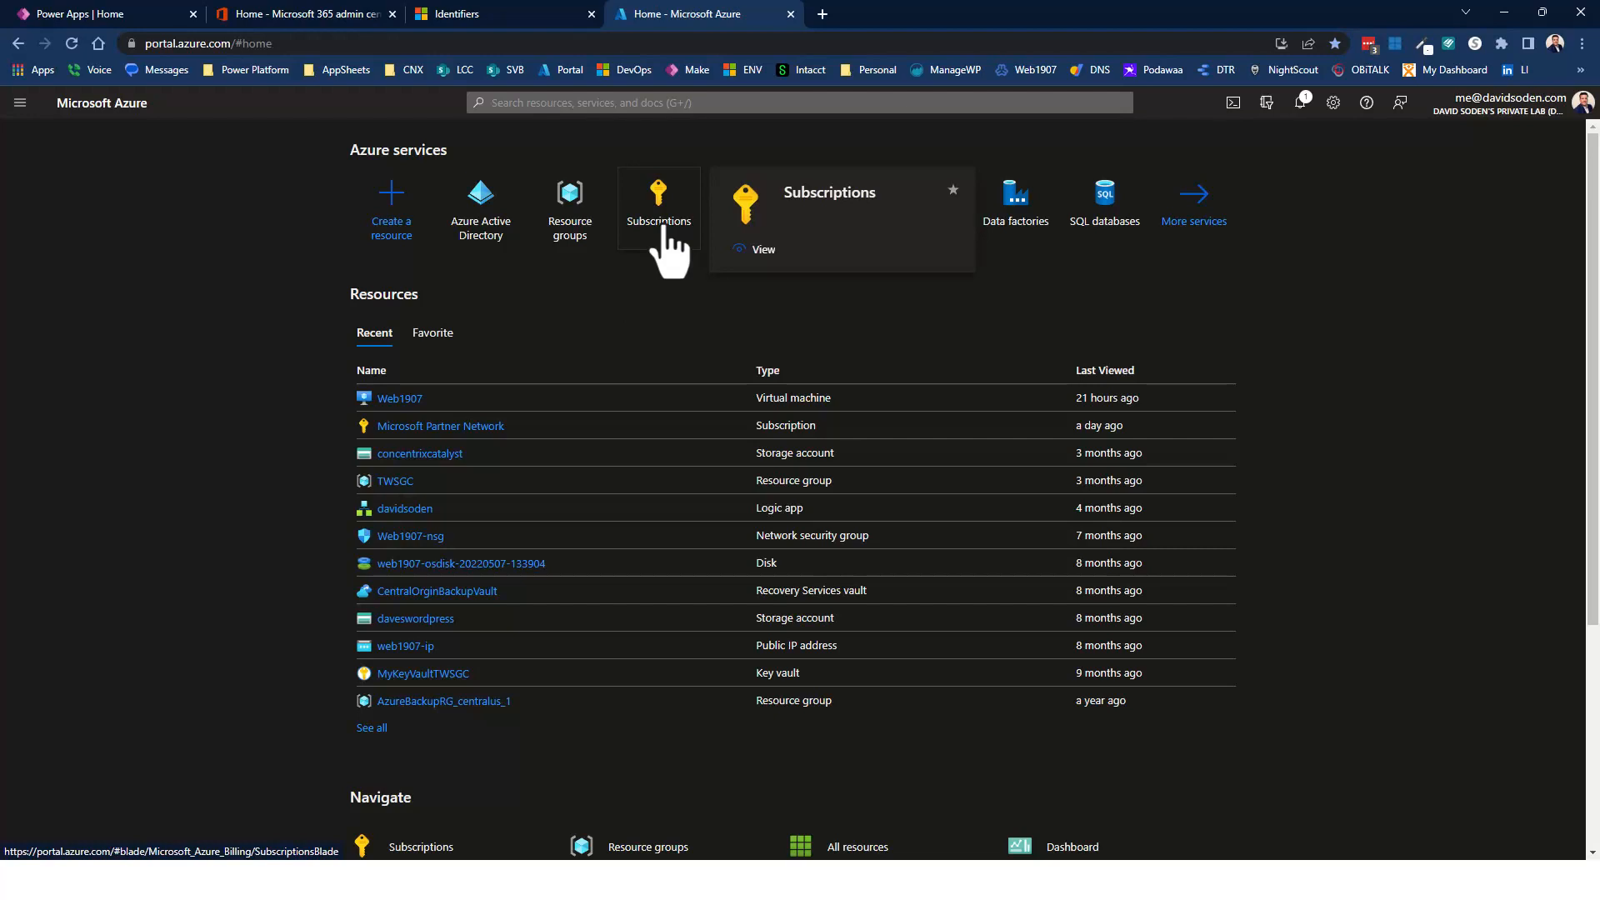
{"action": "left_click", "coordinate": [1321, 316]}
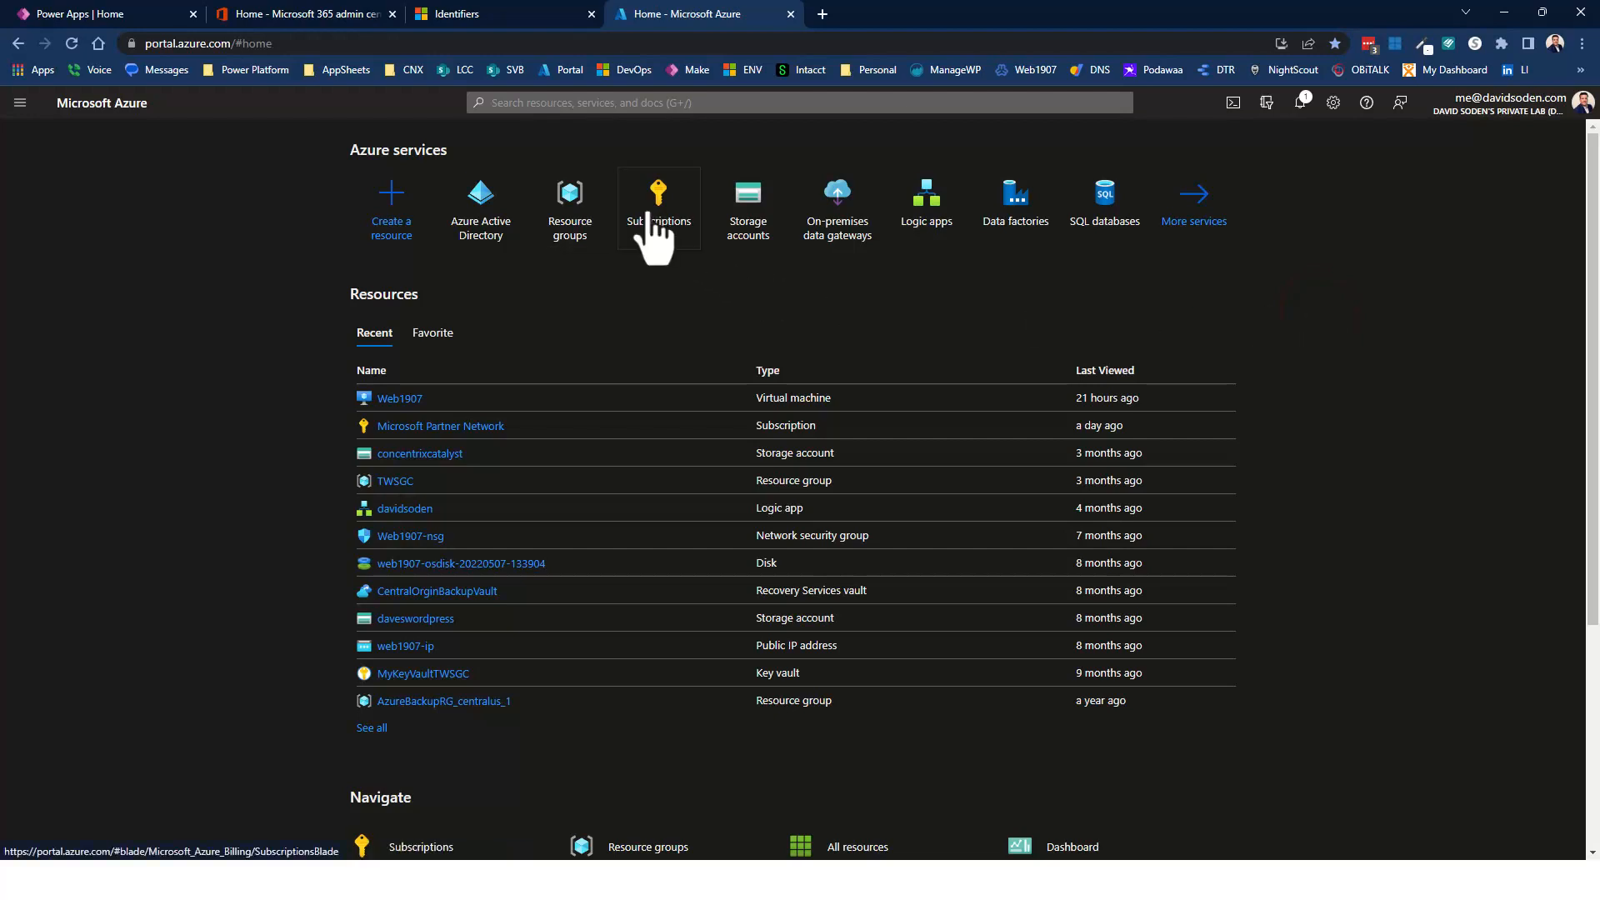
{"action": "mouse_move", "coordinate": [649, 219]}
{"action": "mouse_move", "coordinate": [674, 243]}
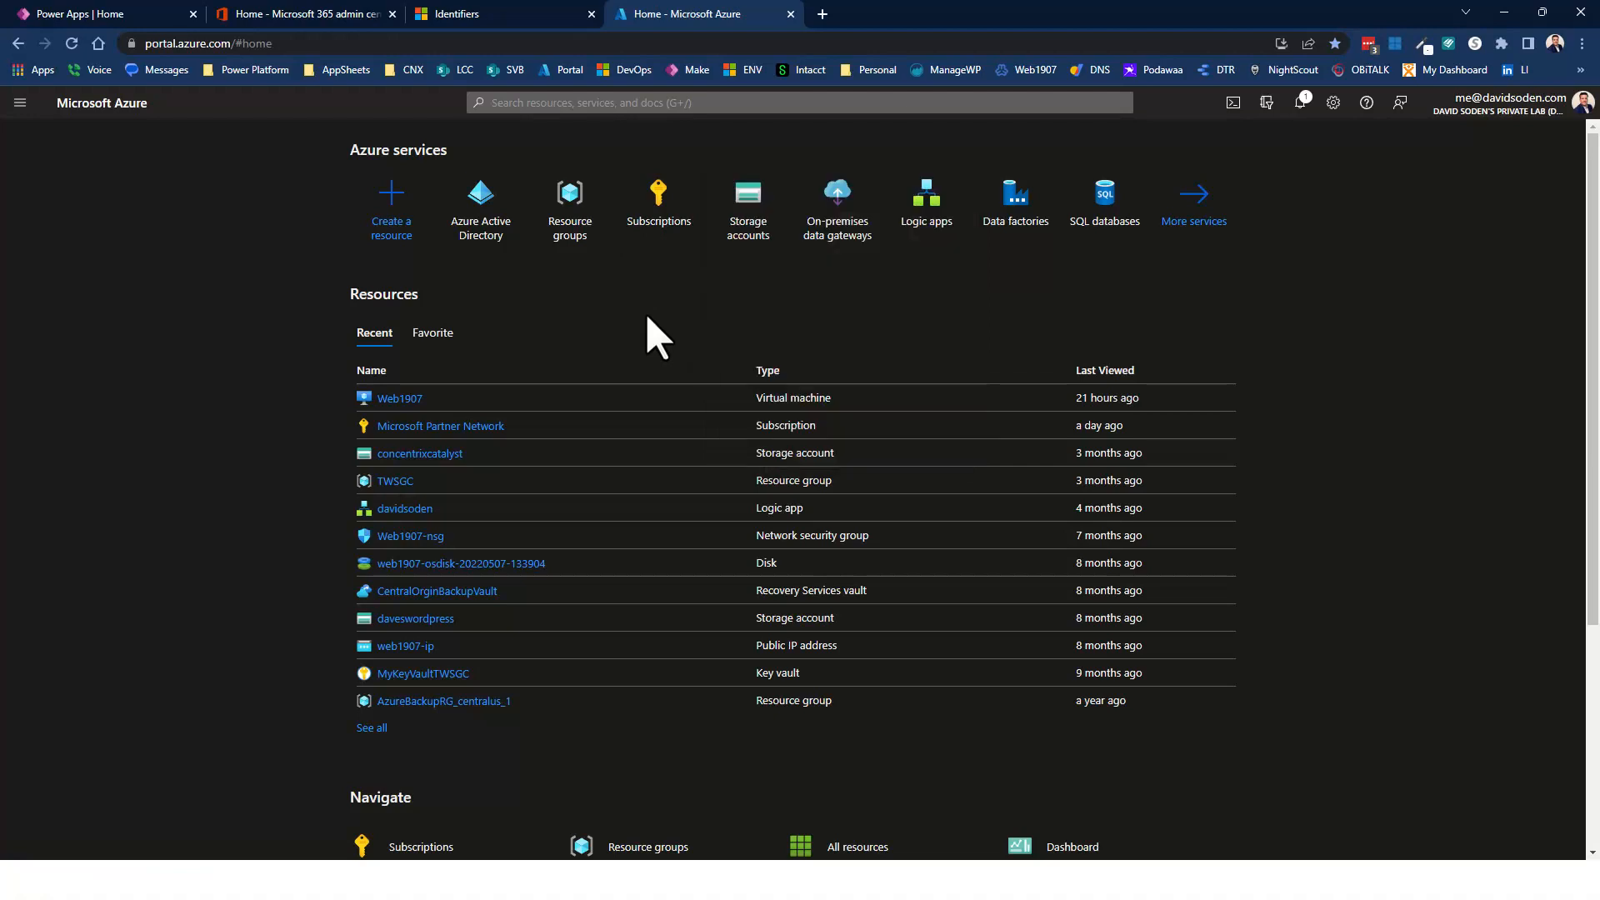
{"action": "left_click", "coordinate": [742, 308]}
{"action": "mouse_move", "coordinate": [574, 250]}
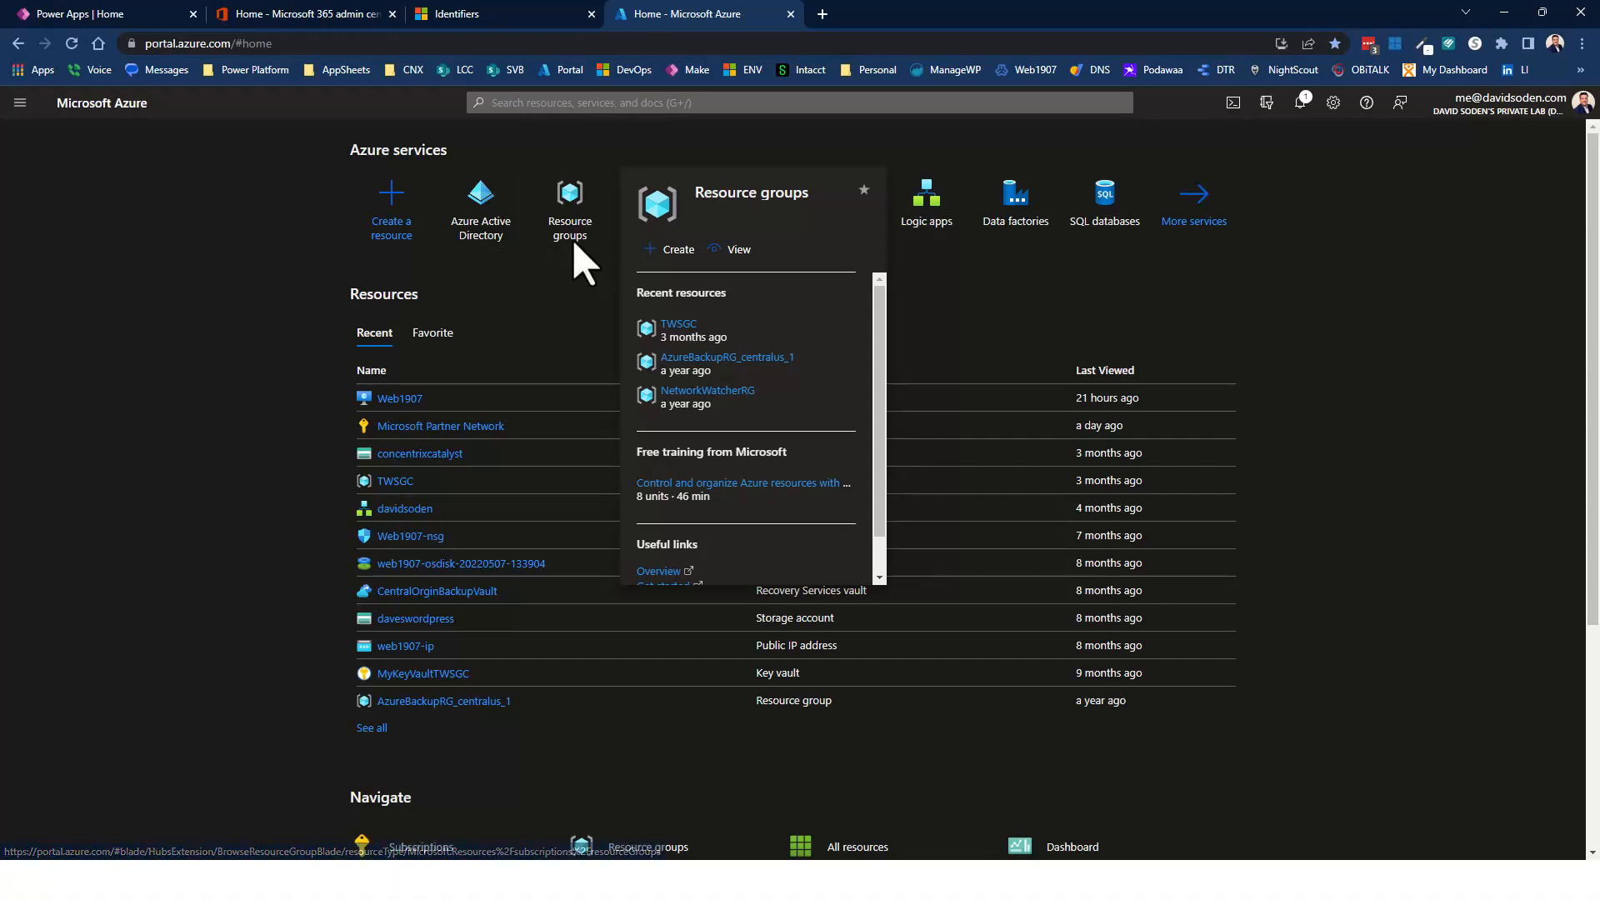
Start a new resource group and name it MPN_TEST.
{"action": "left_click", "coordinate": [564, 208]}
{"action": "left_click", "coordinate": [564, 208]}
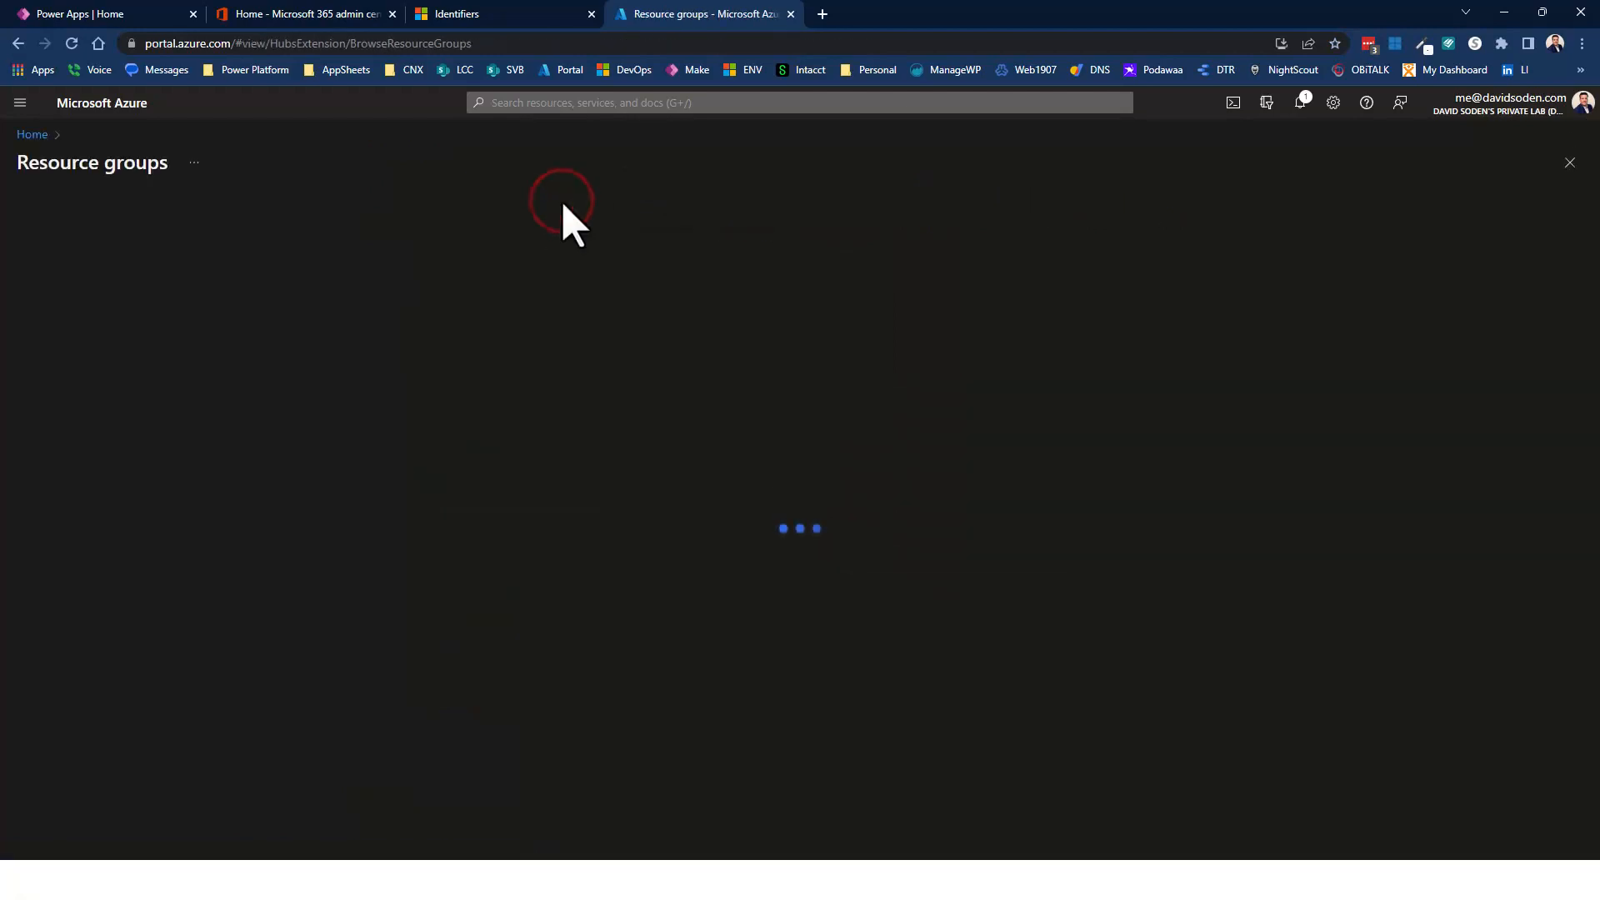
{"action": "left_click", "coordinate": [51, 218]}
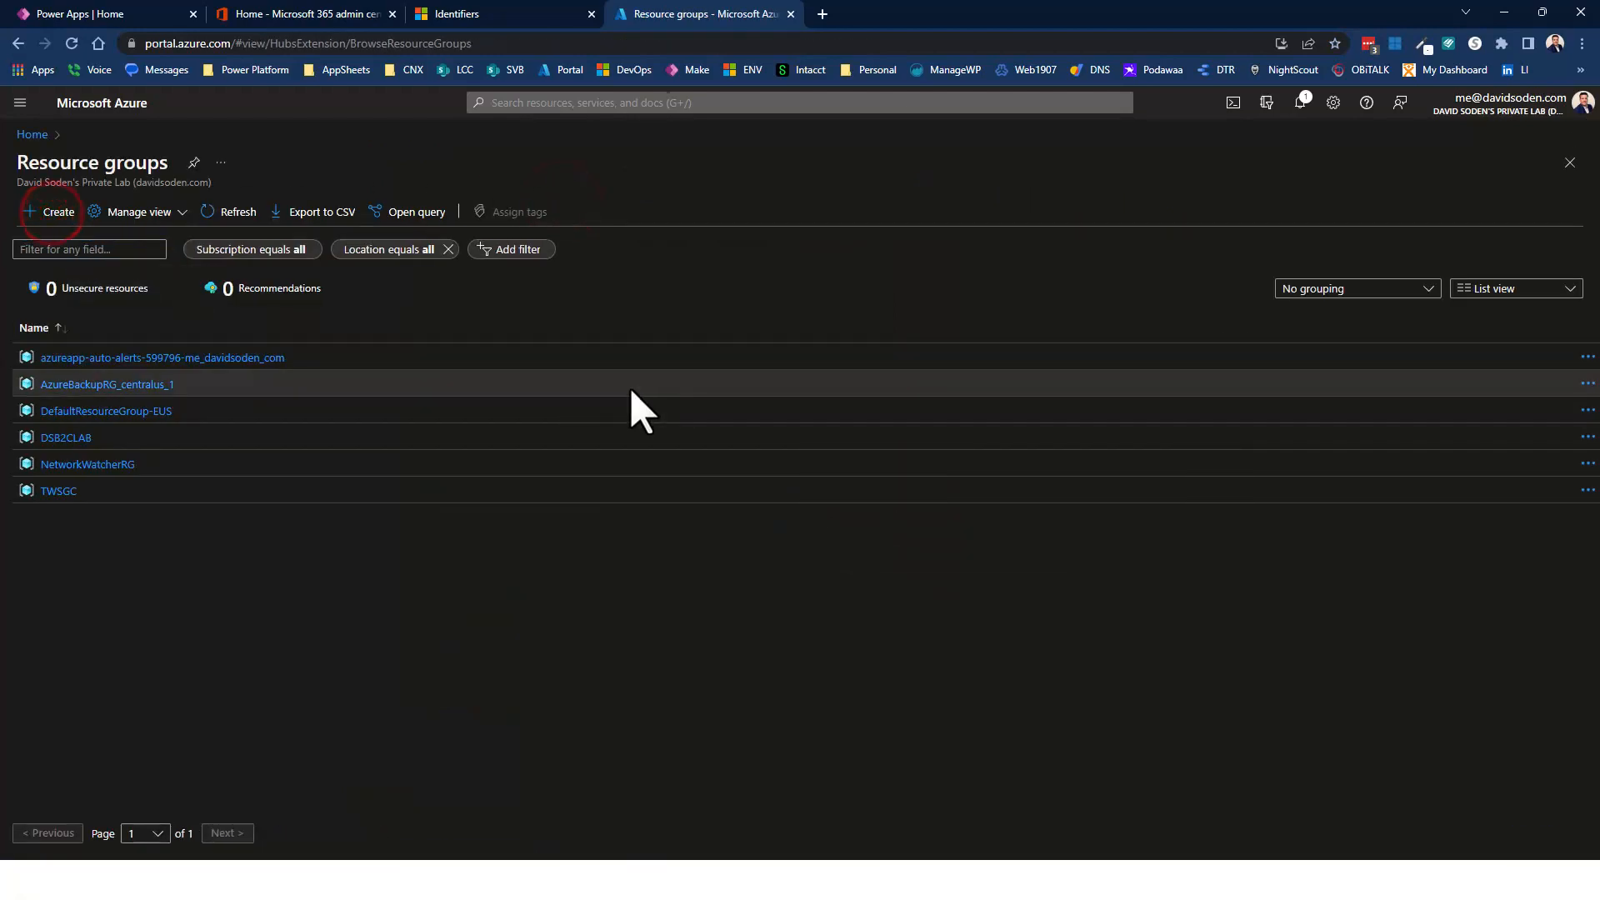
{"action": "left_click", "coordinate": [316, 381]}
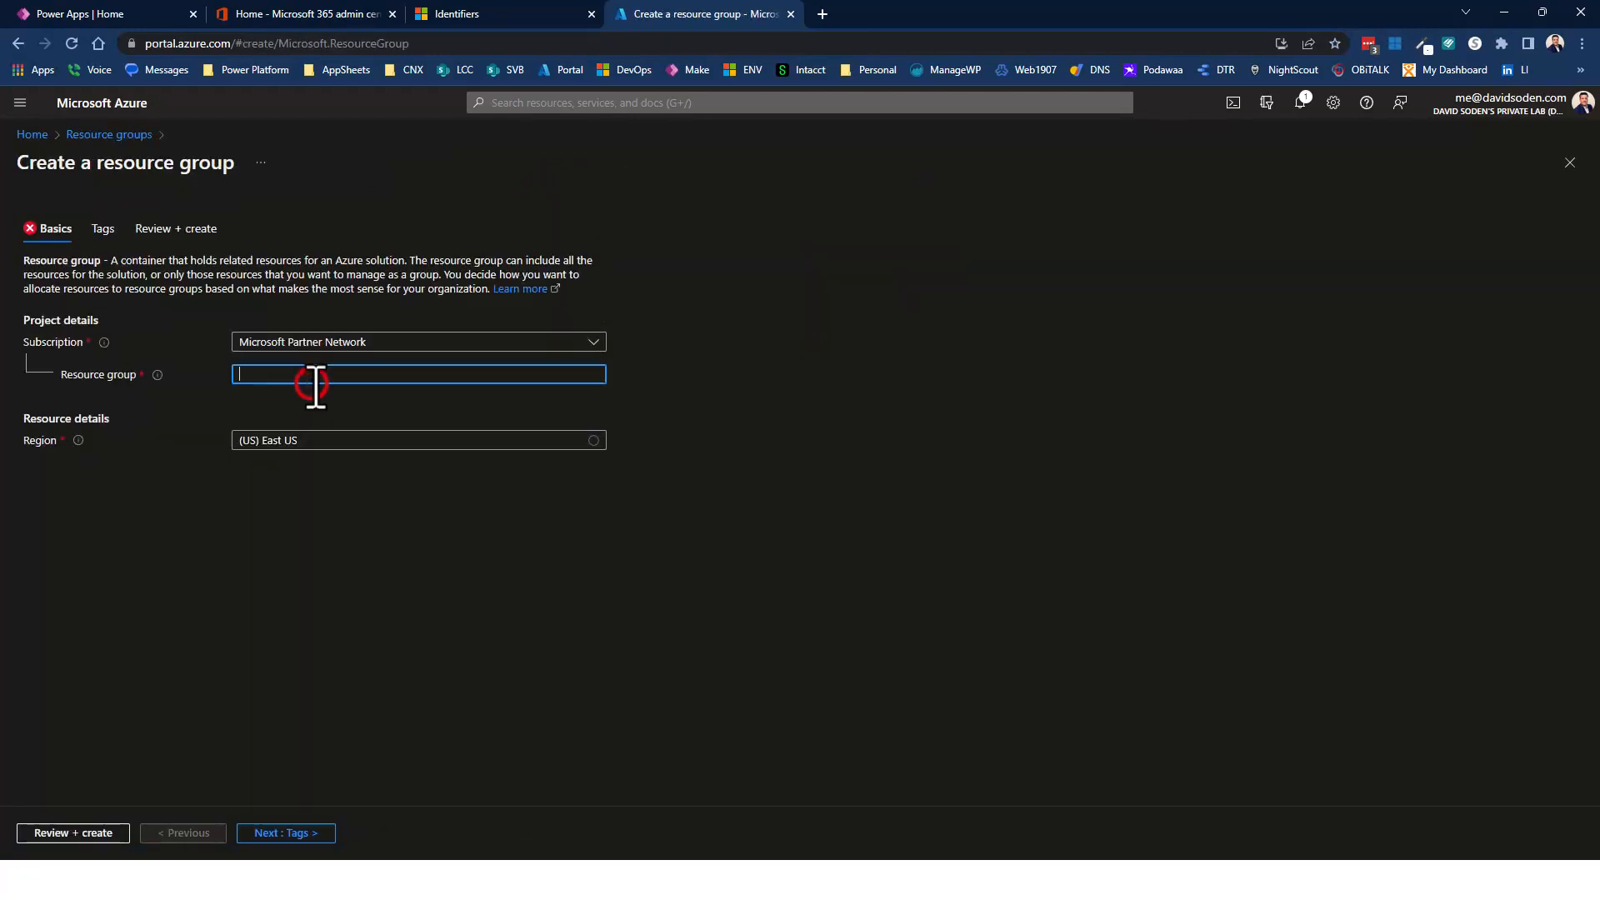
{"action": "type", "text": "MNN TEST"}
{"action": "left_click", "coordinate": [265, 372]}
{"action": "key", "text": "BackSpace"}
{"action": "key", "text": "BackSpace"}
{"action": "key", "text": "BackSpace"}
{"action": "type", "text": "MPN"}
{"action": "key", "text": "Delete"}
{"action": "type", "text": "_"}
Review and create MPN_TEST in East US, then open it.
{"action": "left_click", "coordinate": [294, 835]}
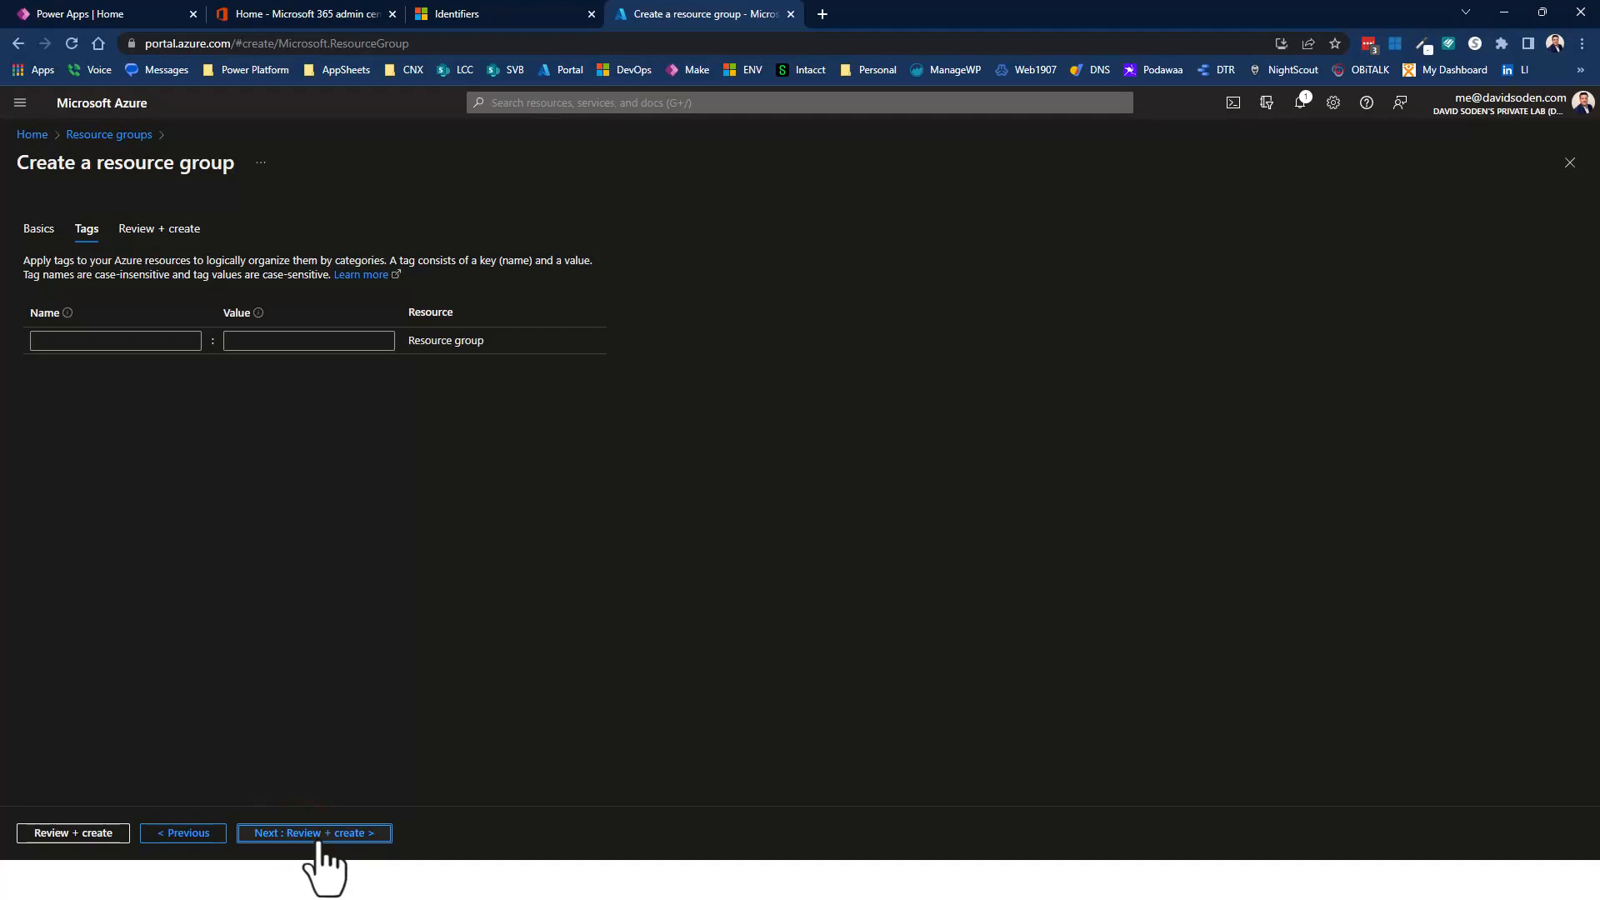
{"action": "left_click", "coordinate": [313, 835]}
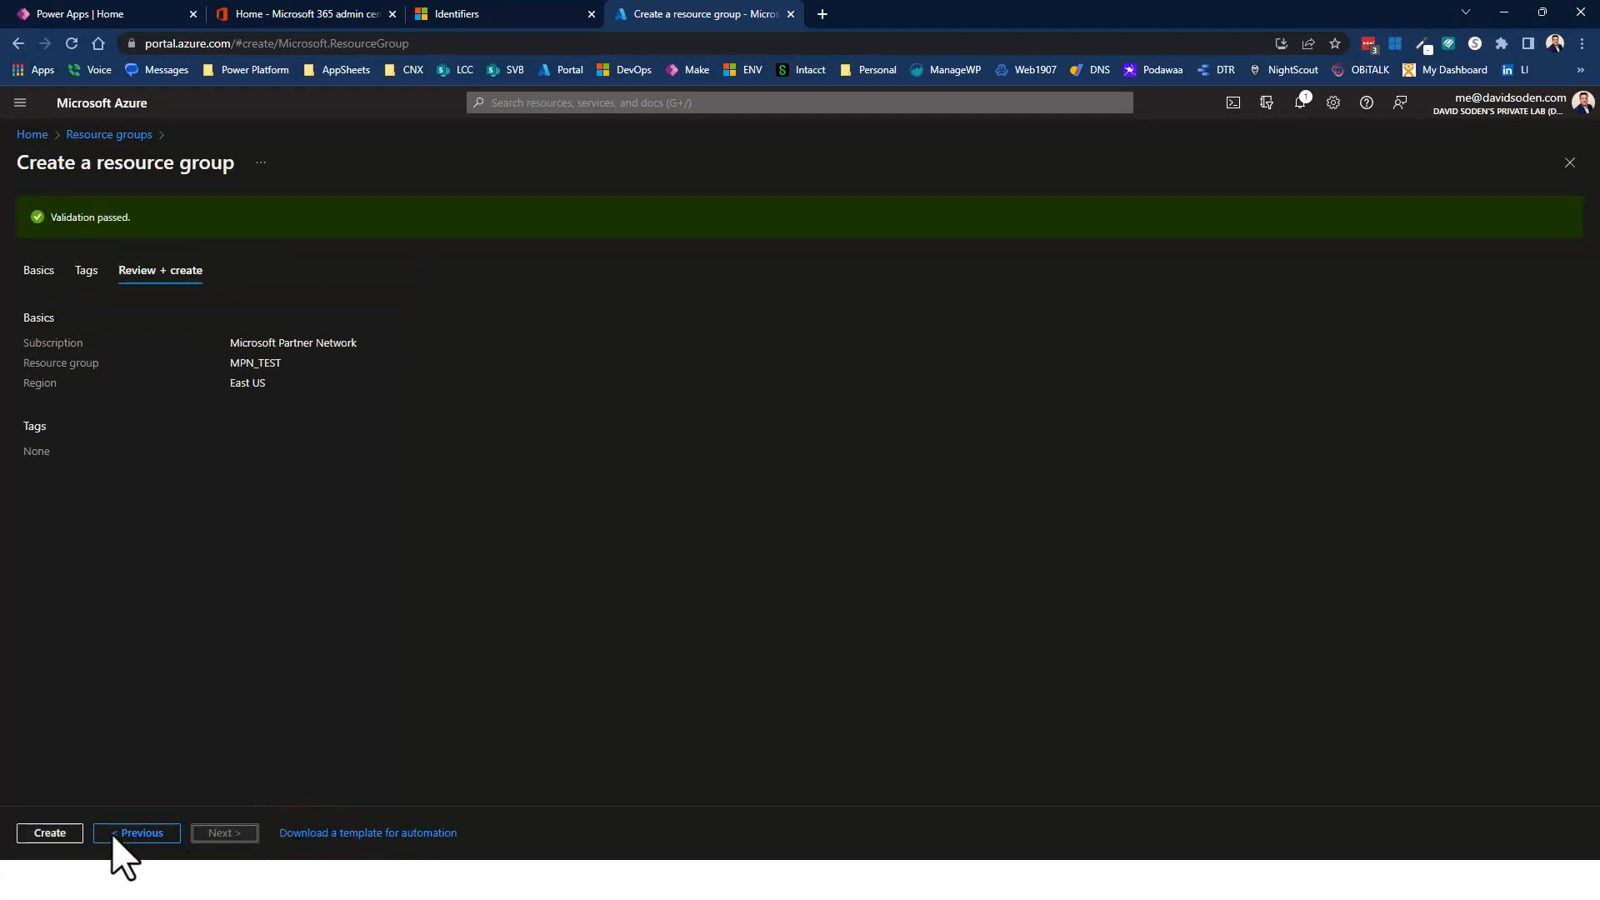
{"action": "left_click", "coordinate": [50, 833]}
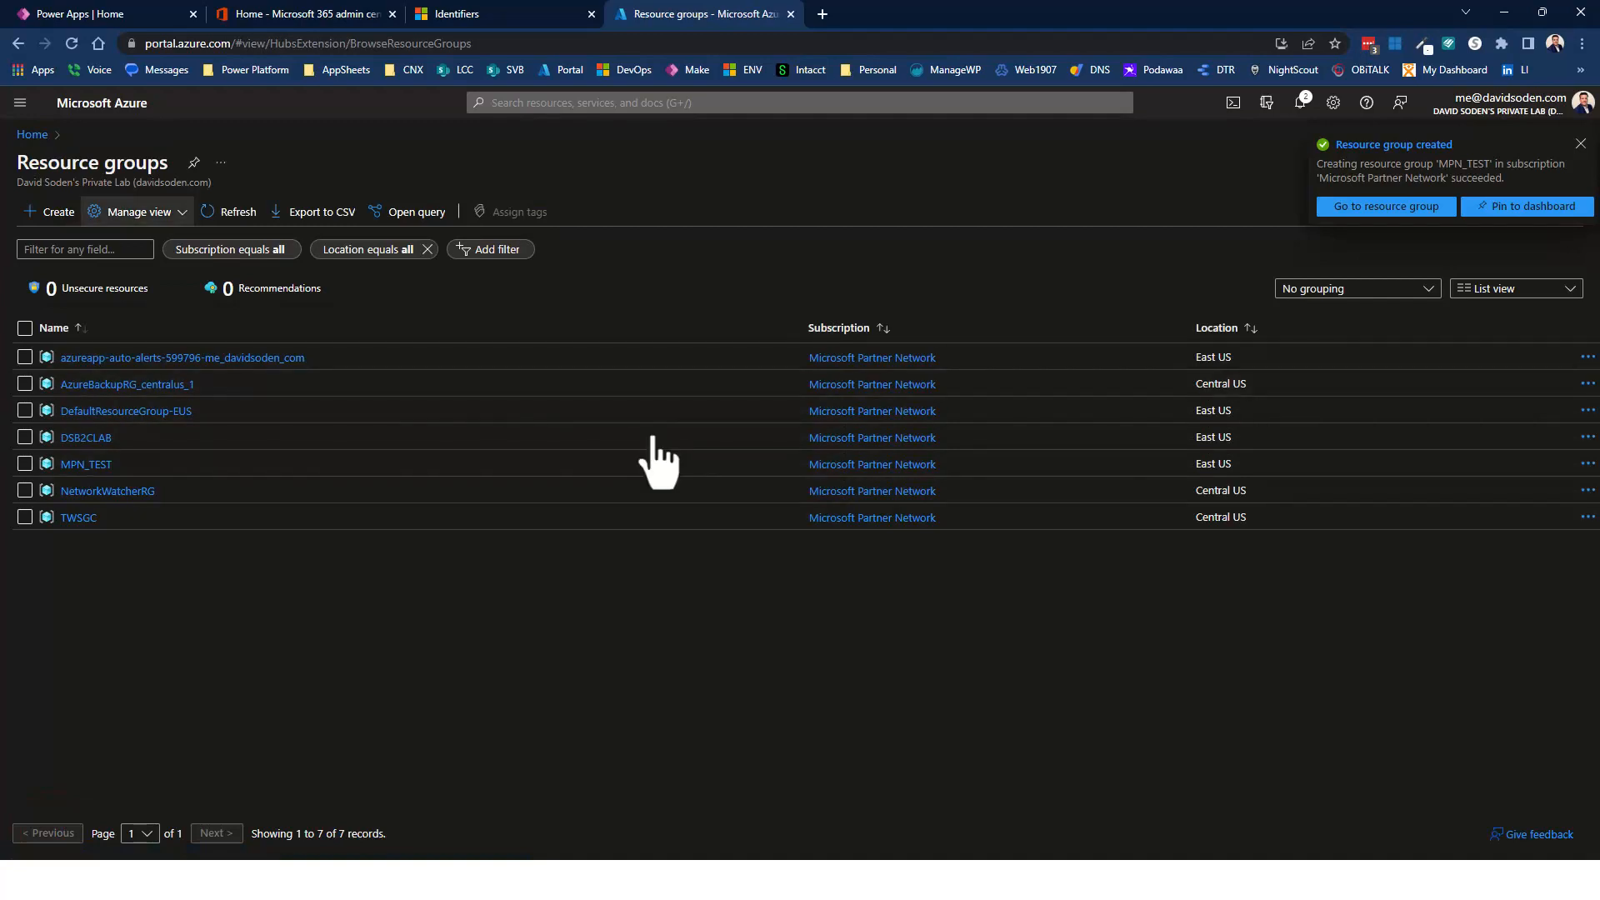
{"action": "left_click", "coordinate": [87, 464]}
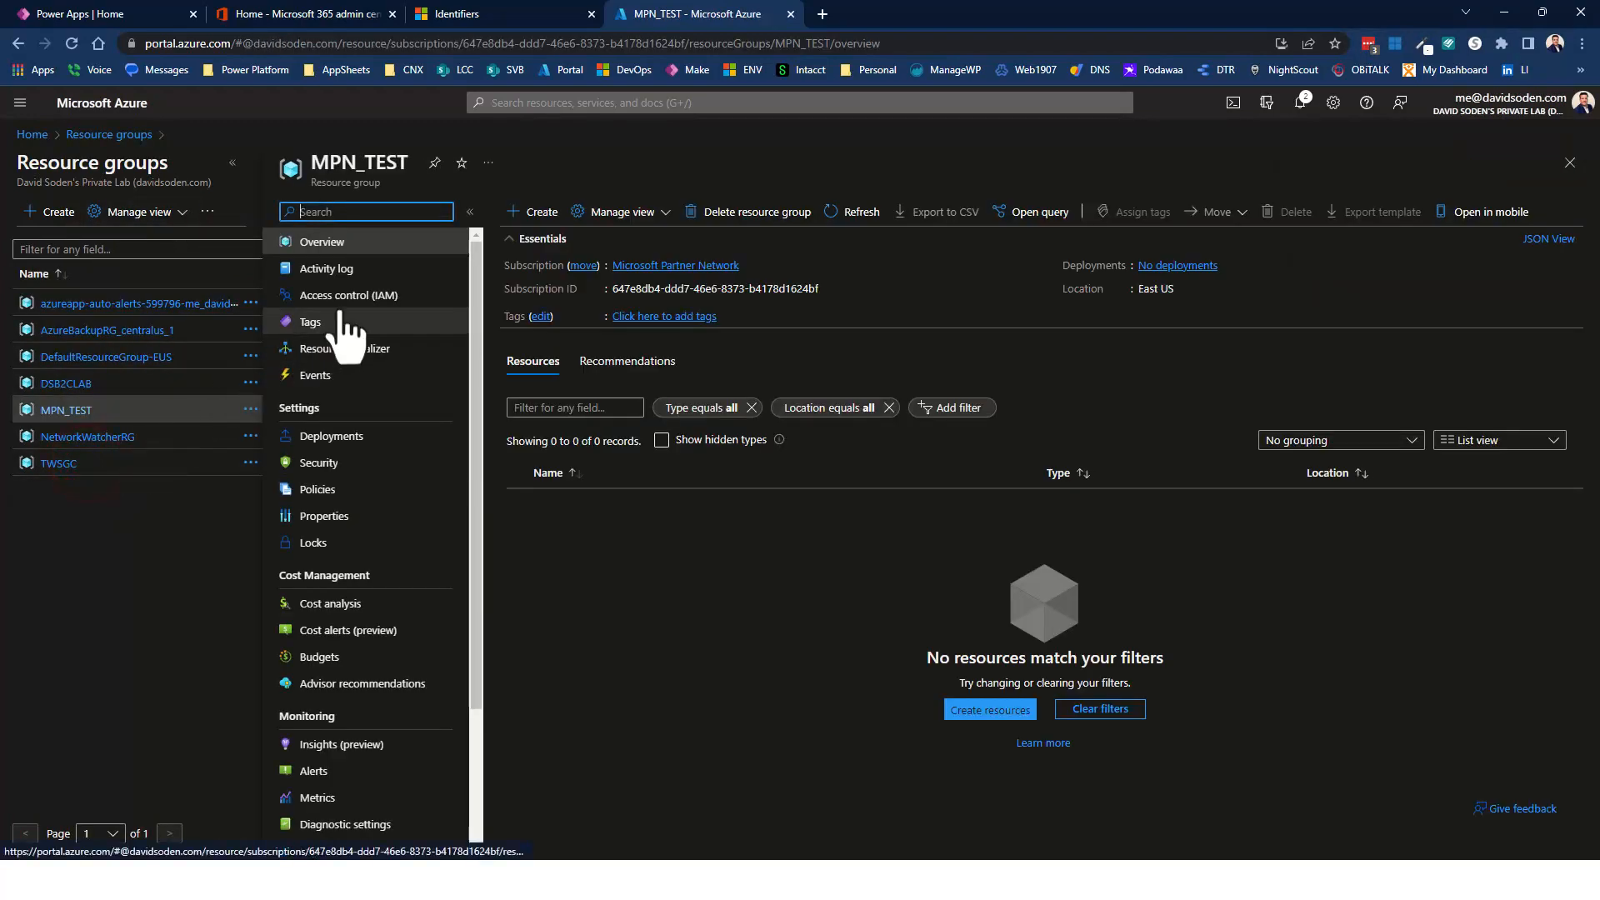
Show MPN_TEST's IAM role assignments, listing the single Owner inherited from the subscription.
{"action": "left_click", "coordinate": [364, 293]}
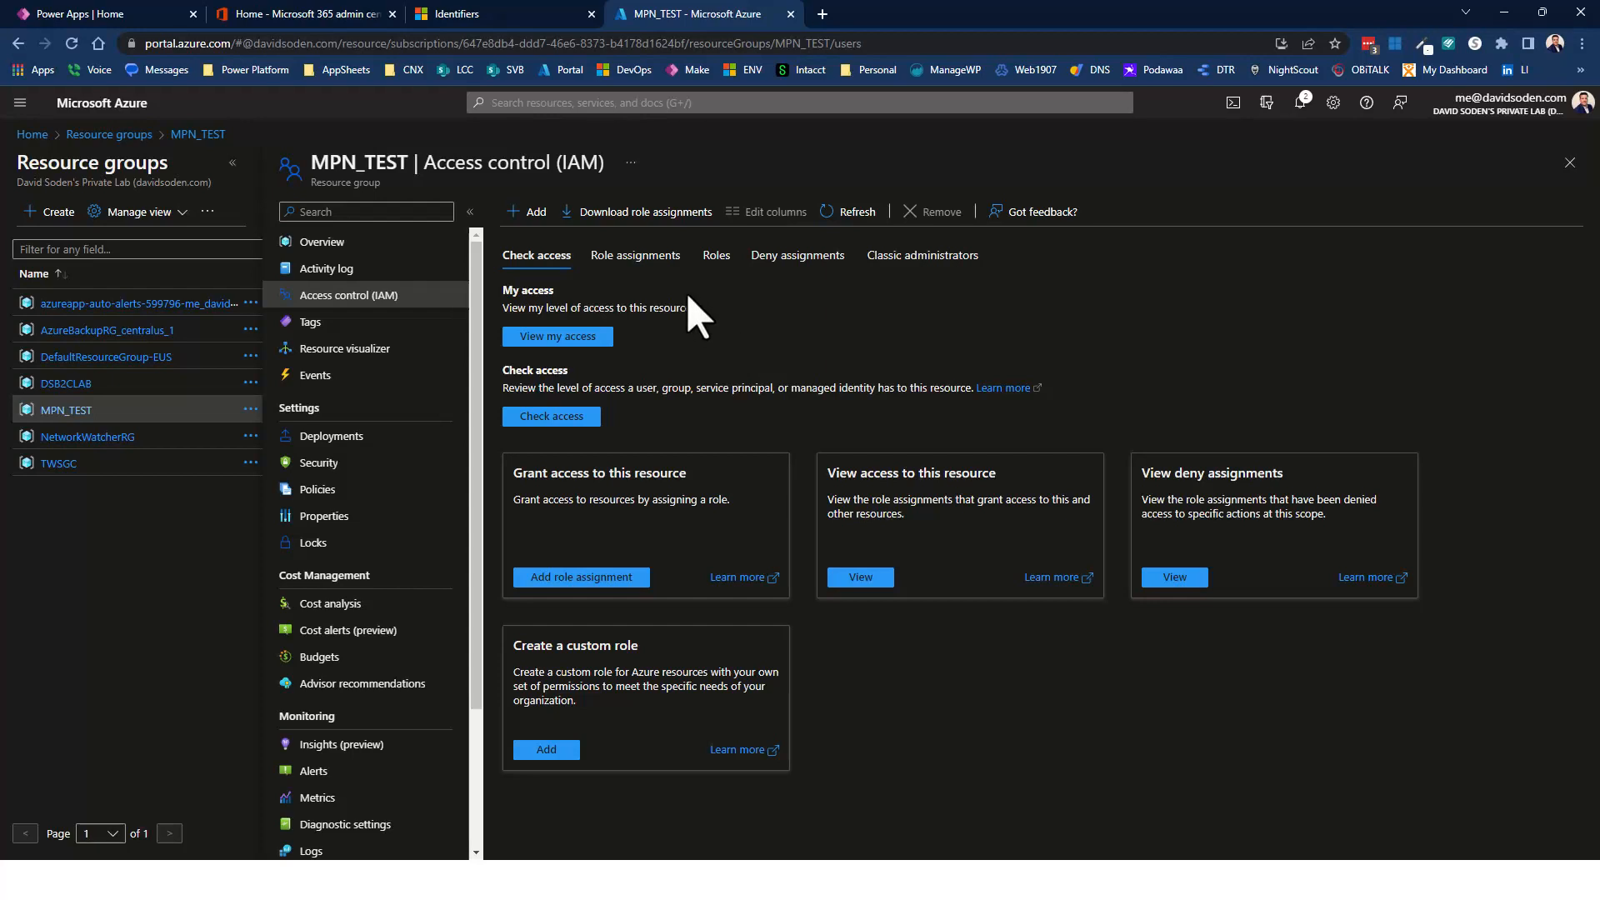
{"action": "left_click", "coordinate": [624, 257]}
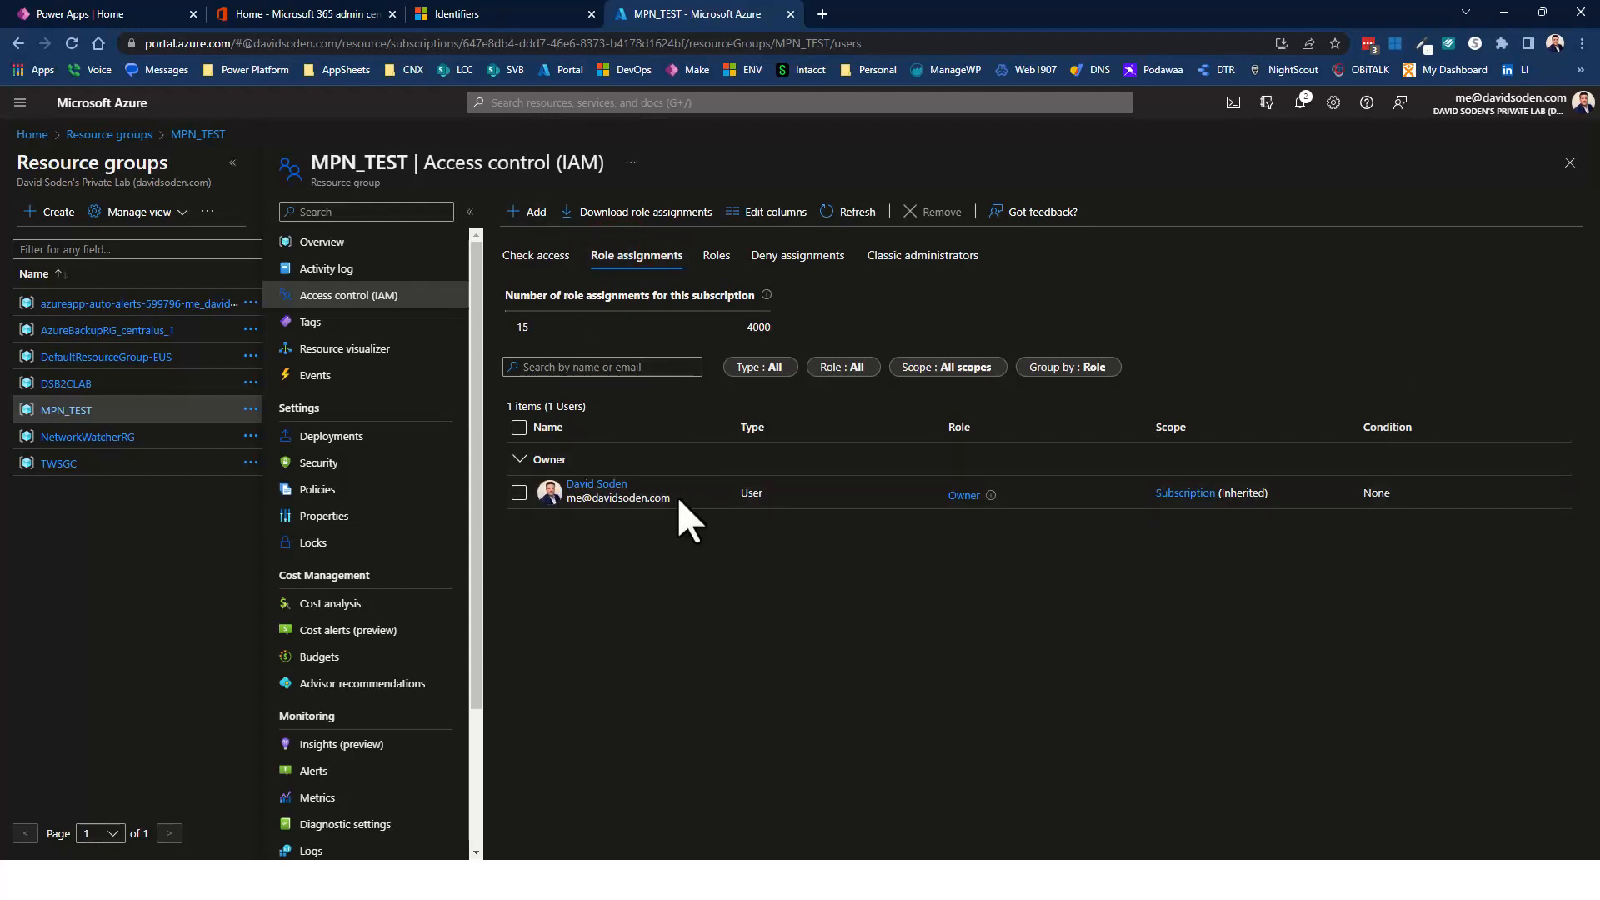
Start a role assignment on MPN_TEST with the Owner role.
{"action": "left_click", "coordinate": [536, 213]}
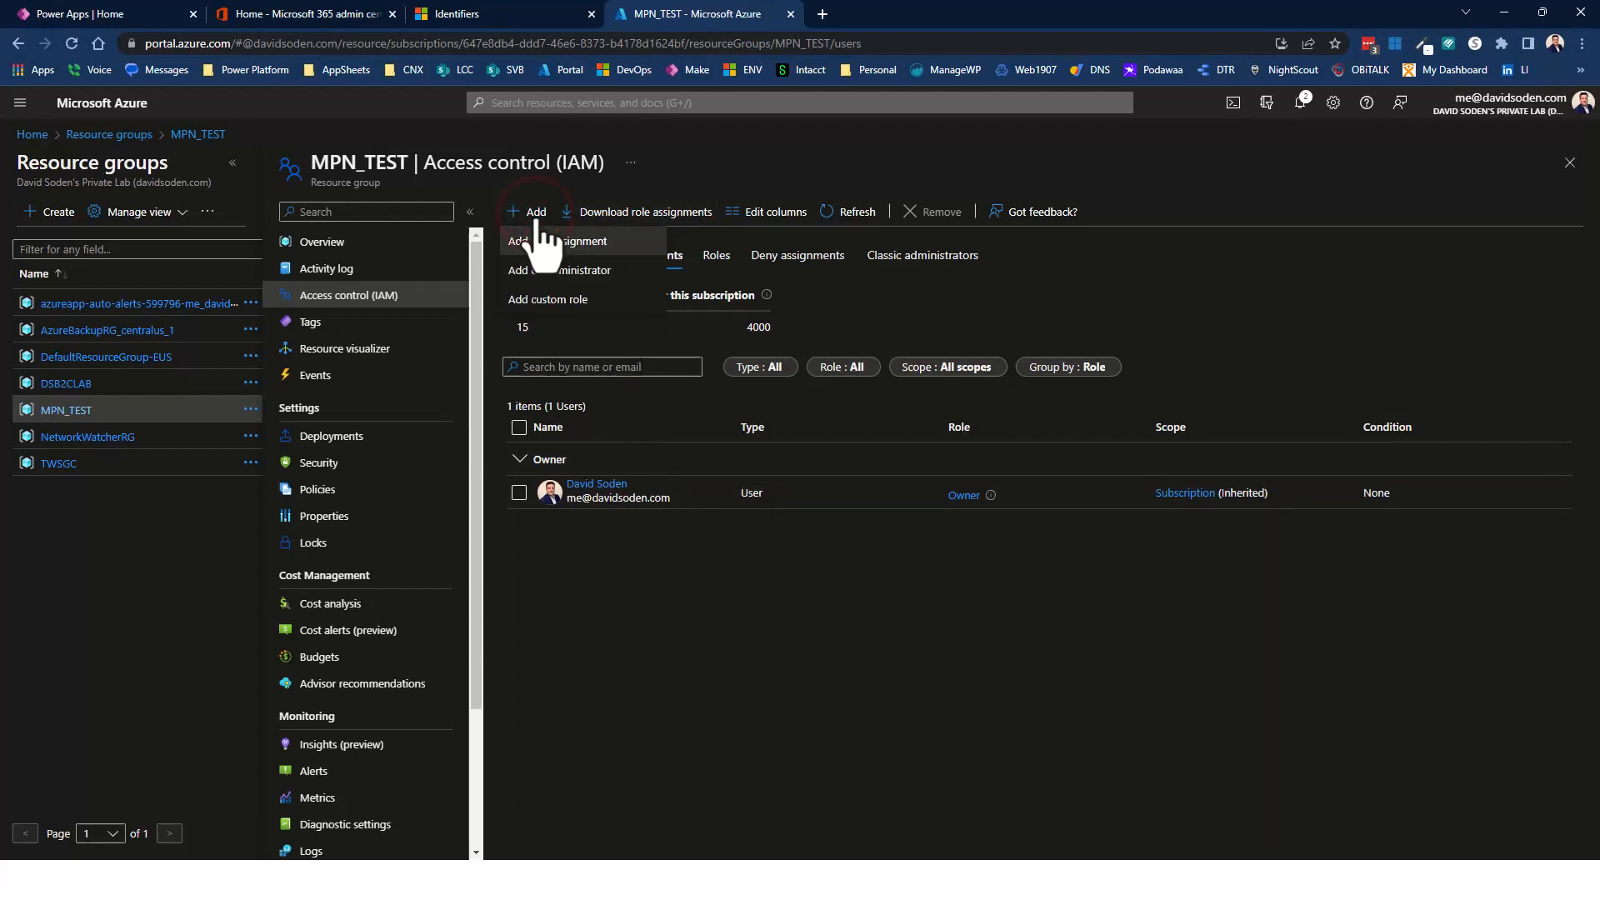
{"action": "left_click", "coordinate": [548, 244]}
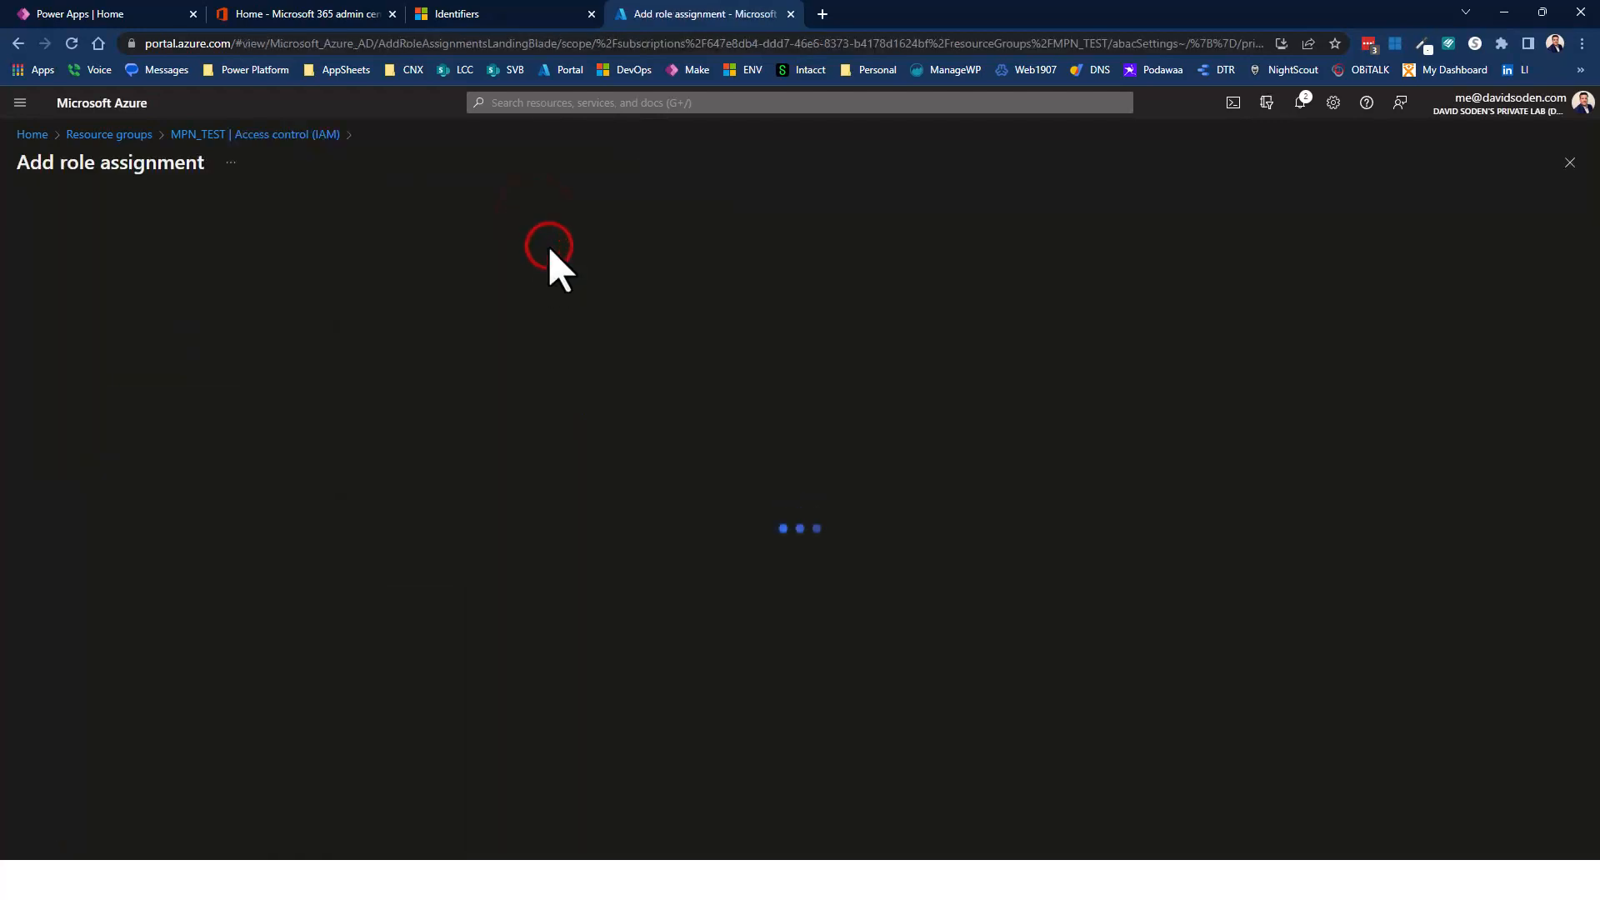
{"action": "left_click", "coordinate": [90, 411]}
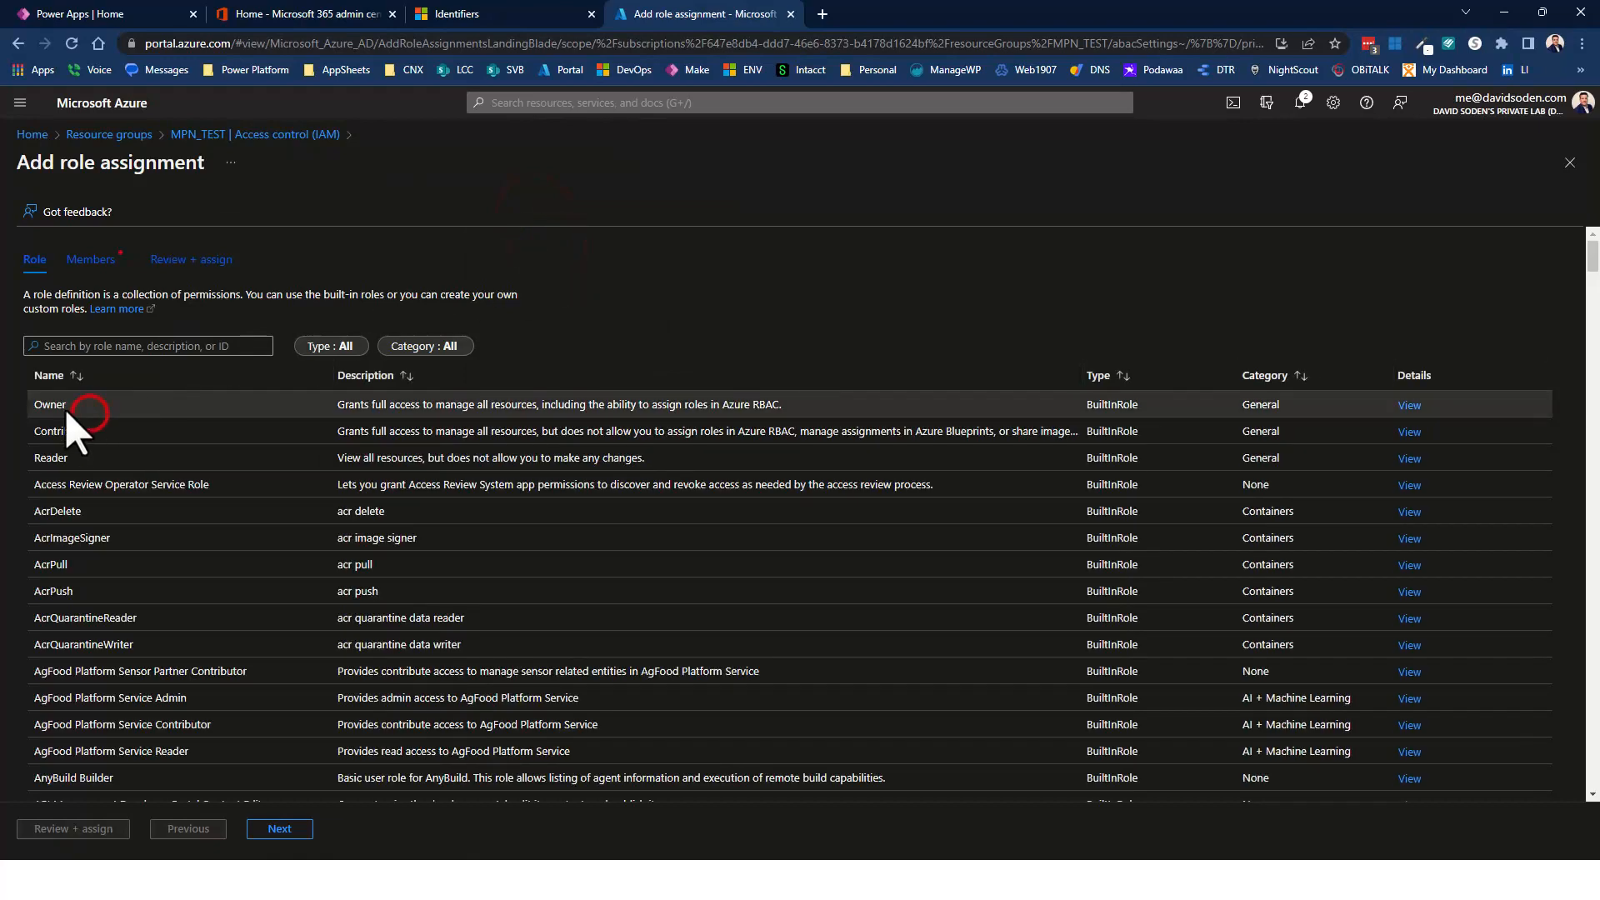
{"action": "left_click", "coordinate": [280, 829]}
Assign Owner to the service account, then return home and reopen MPN_TEST.
{"action": "left_click", "coordinate": [195, 396]}
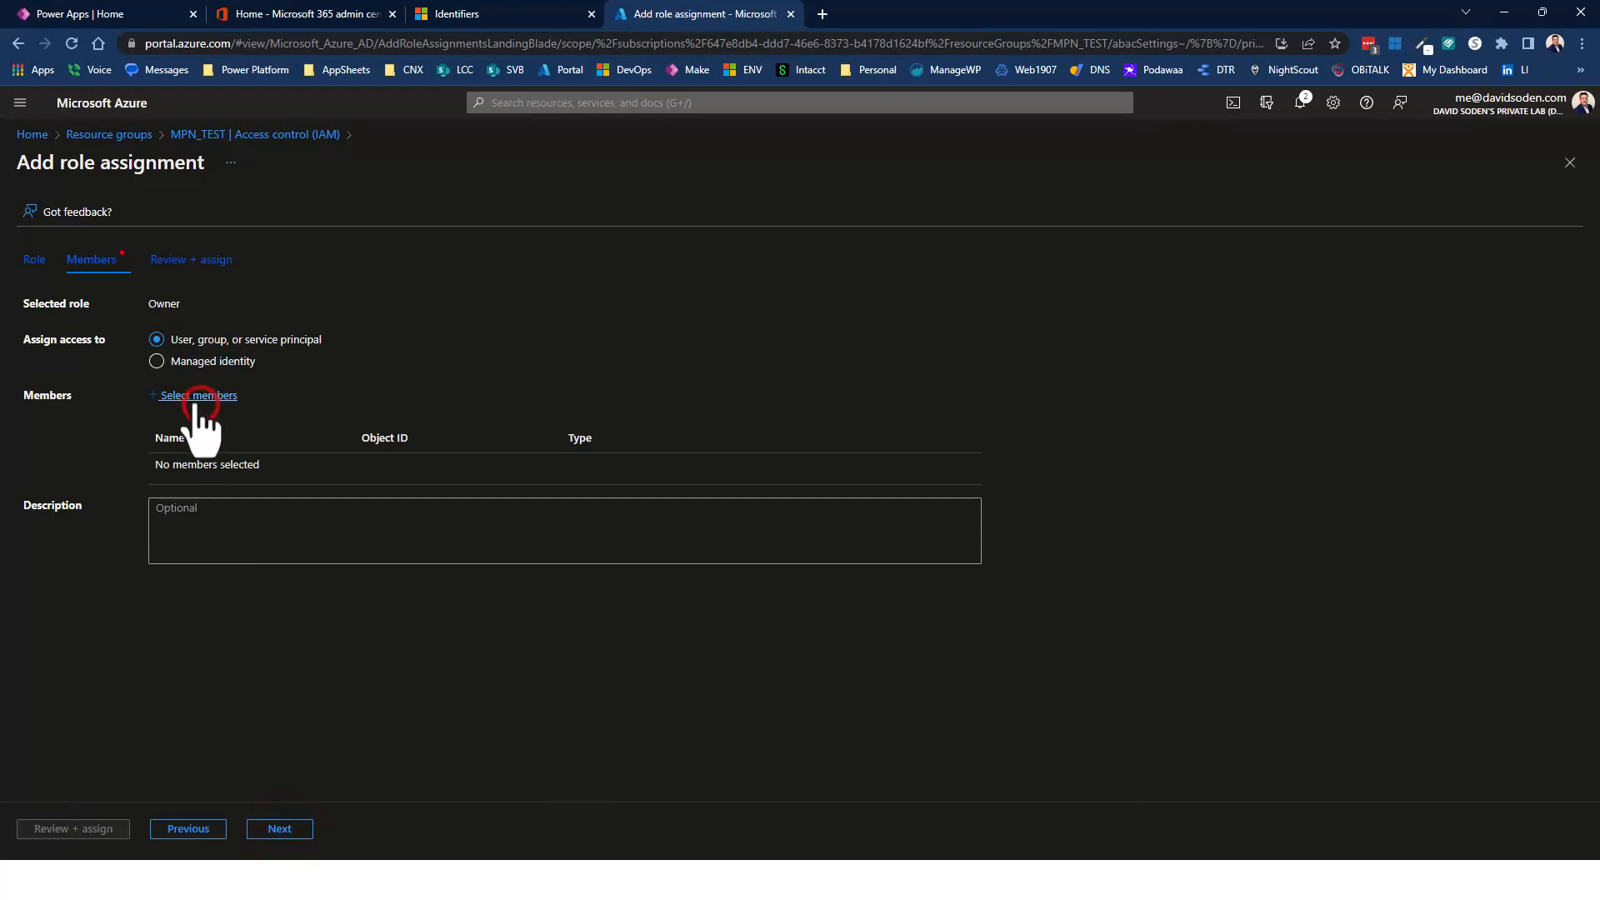
{"action": "left_click", "coordinate": [1332, 202]}
{"action": "type", "text": "_"}
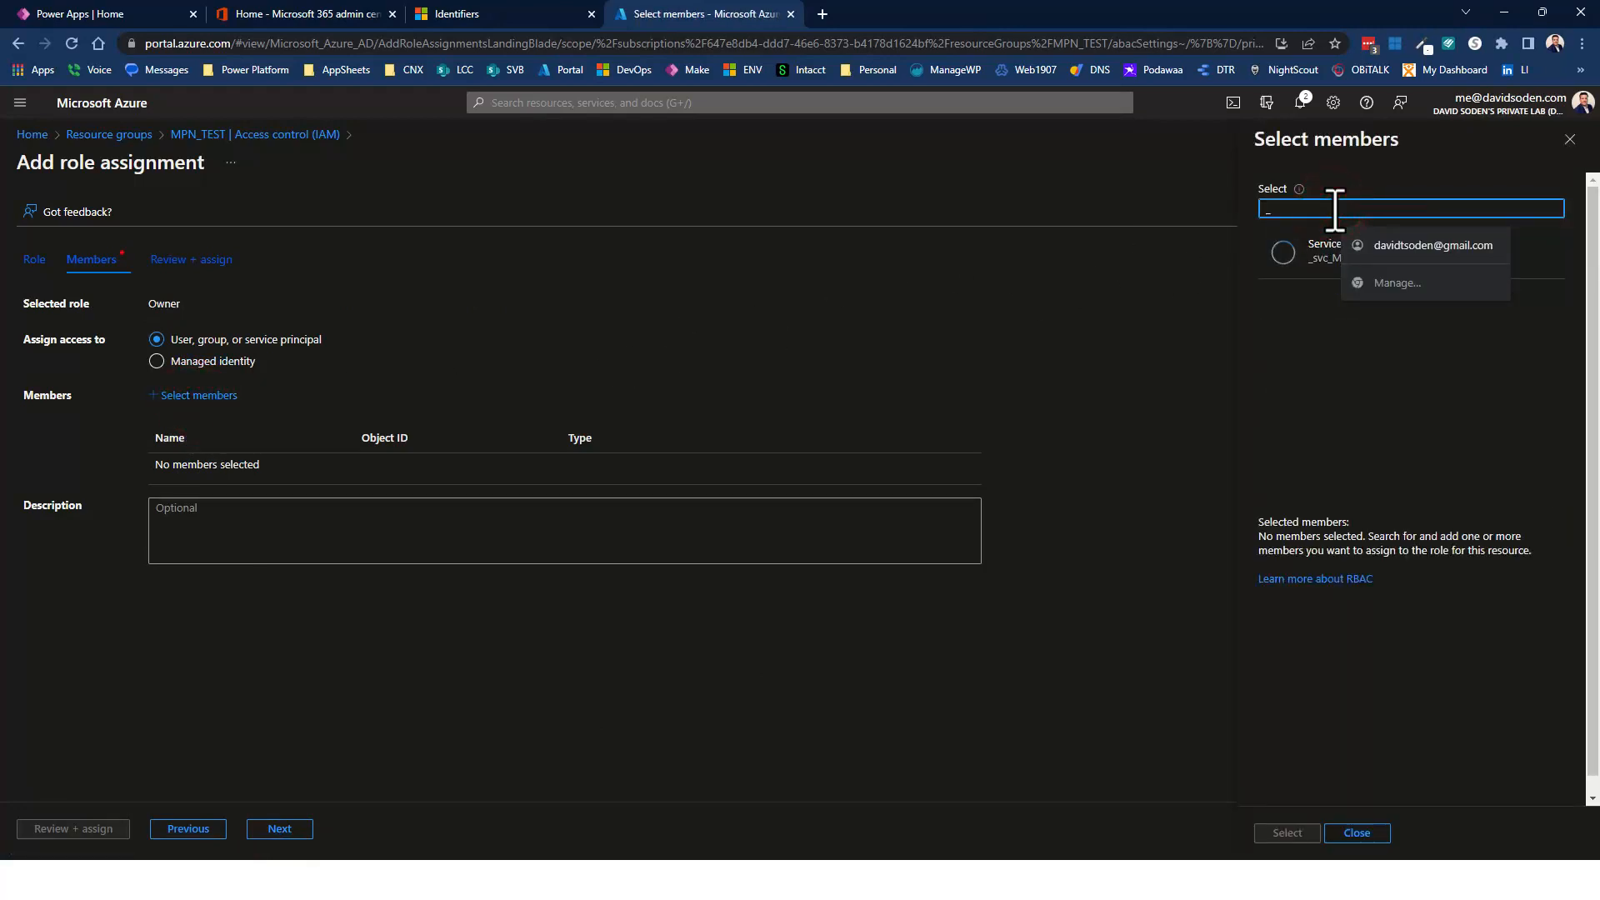
{"action": "left_click", "coordinate": [1315, 257]}
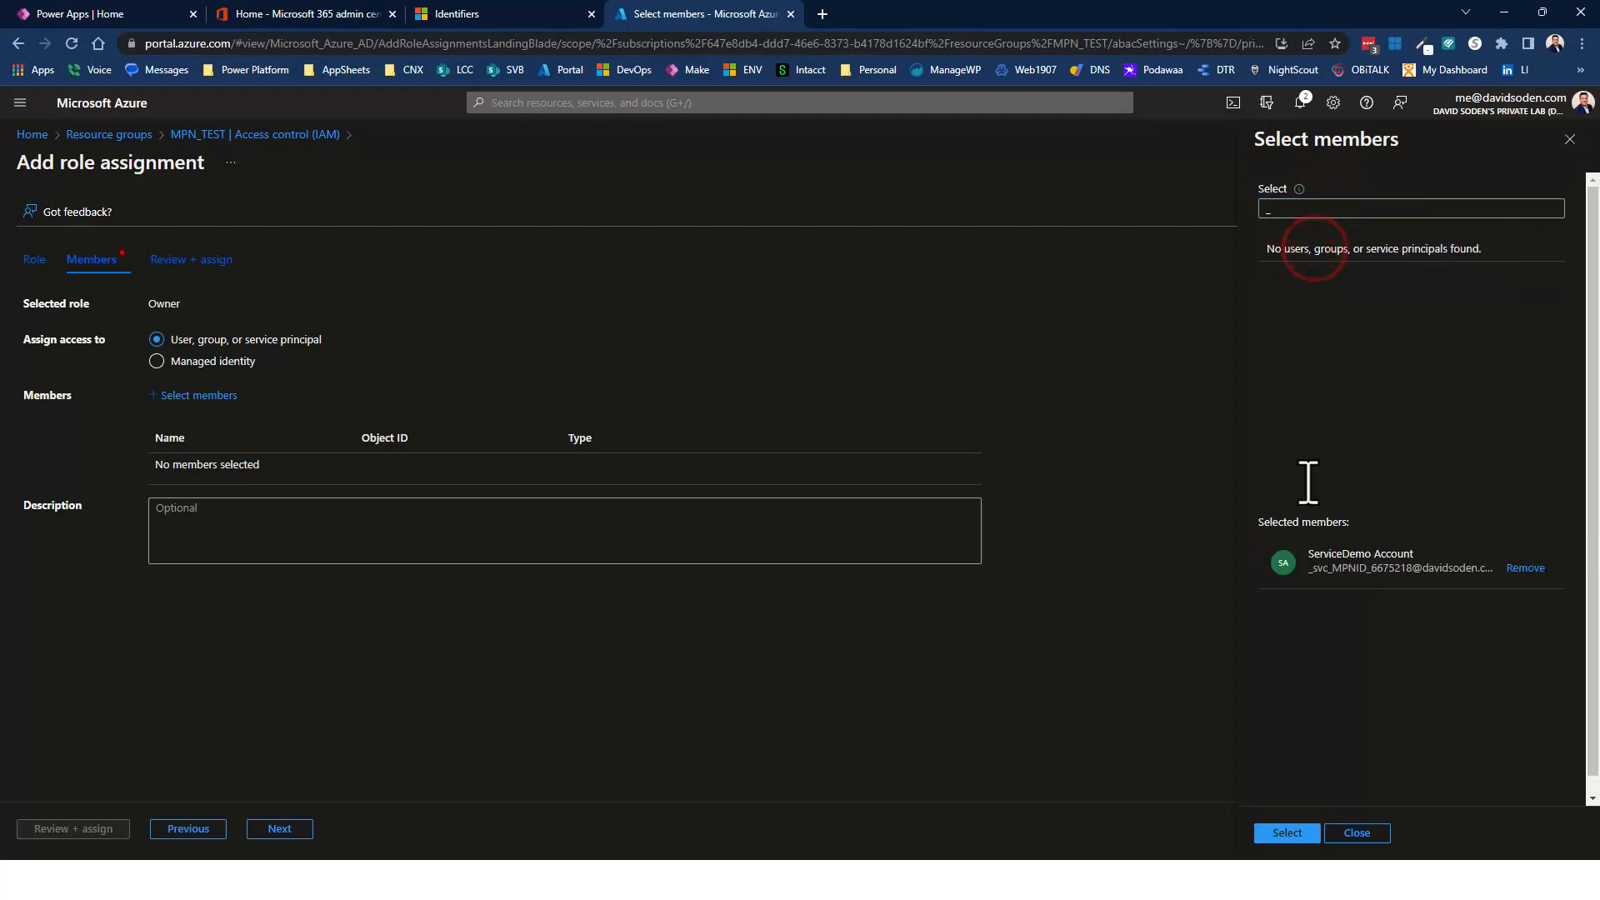
{"action": "left_click", "coordinate": [1286, 832]}
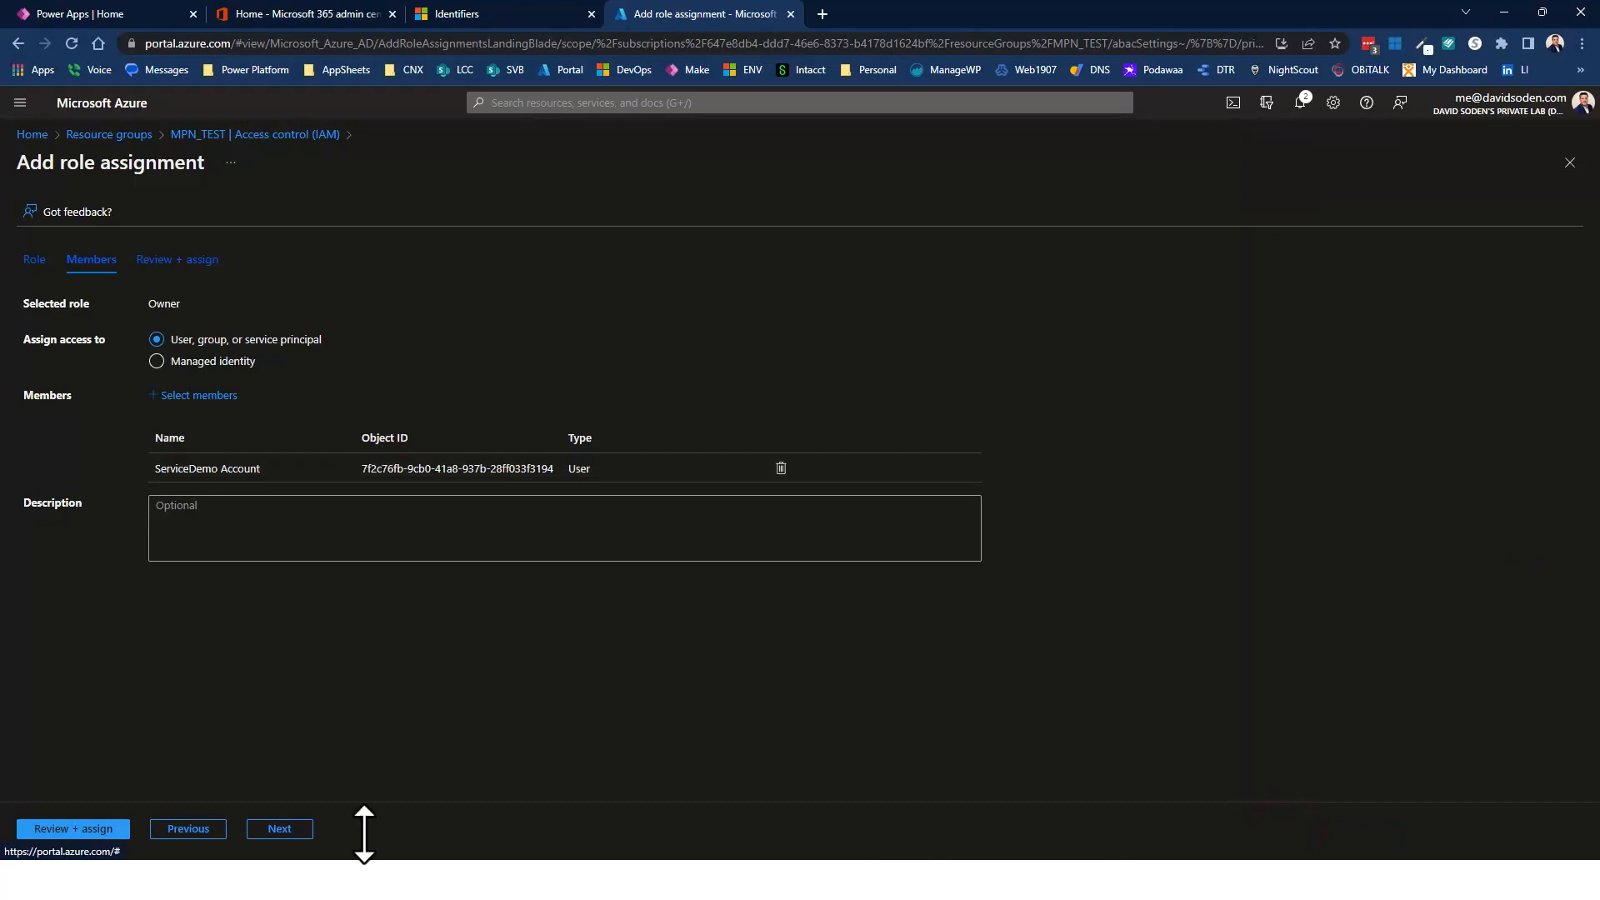
{"action": "left_click", "coordinate": [285, 830]}
{"action": "left_click", "coordinate": [83, 829]}
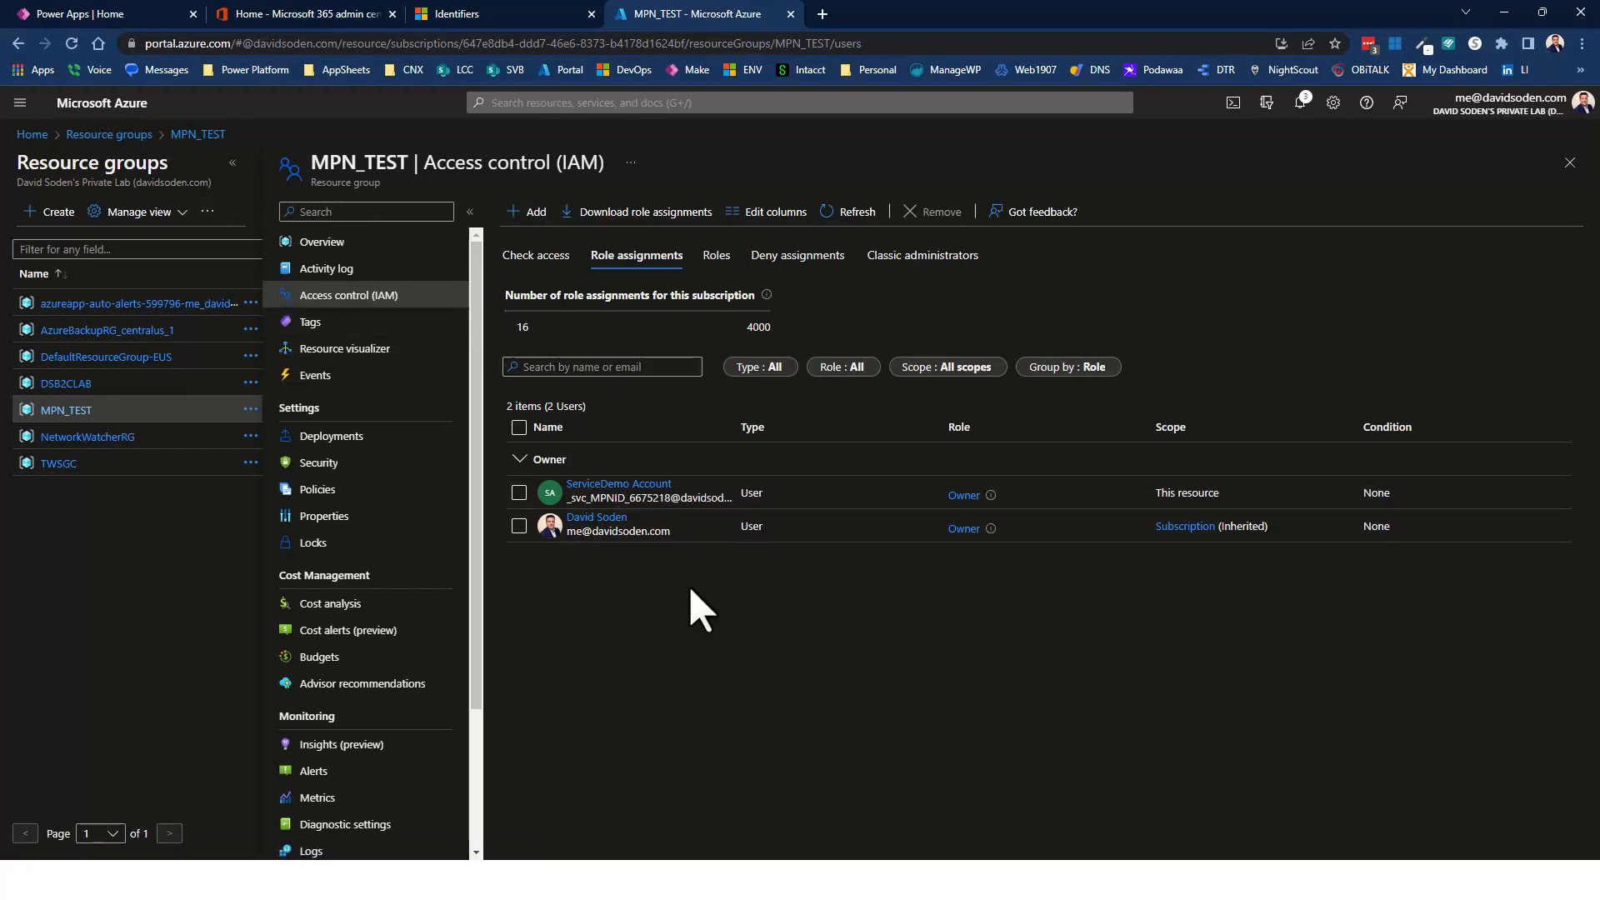
{"action": "left_click", "coordinate": [32, 134]}
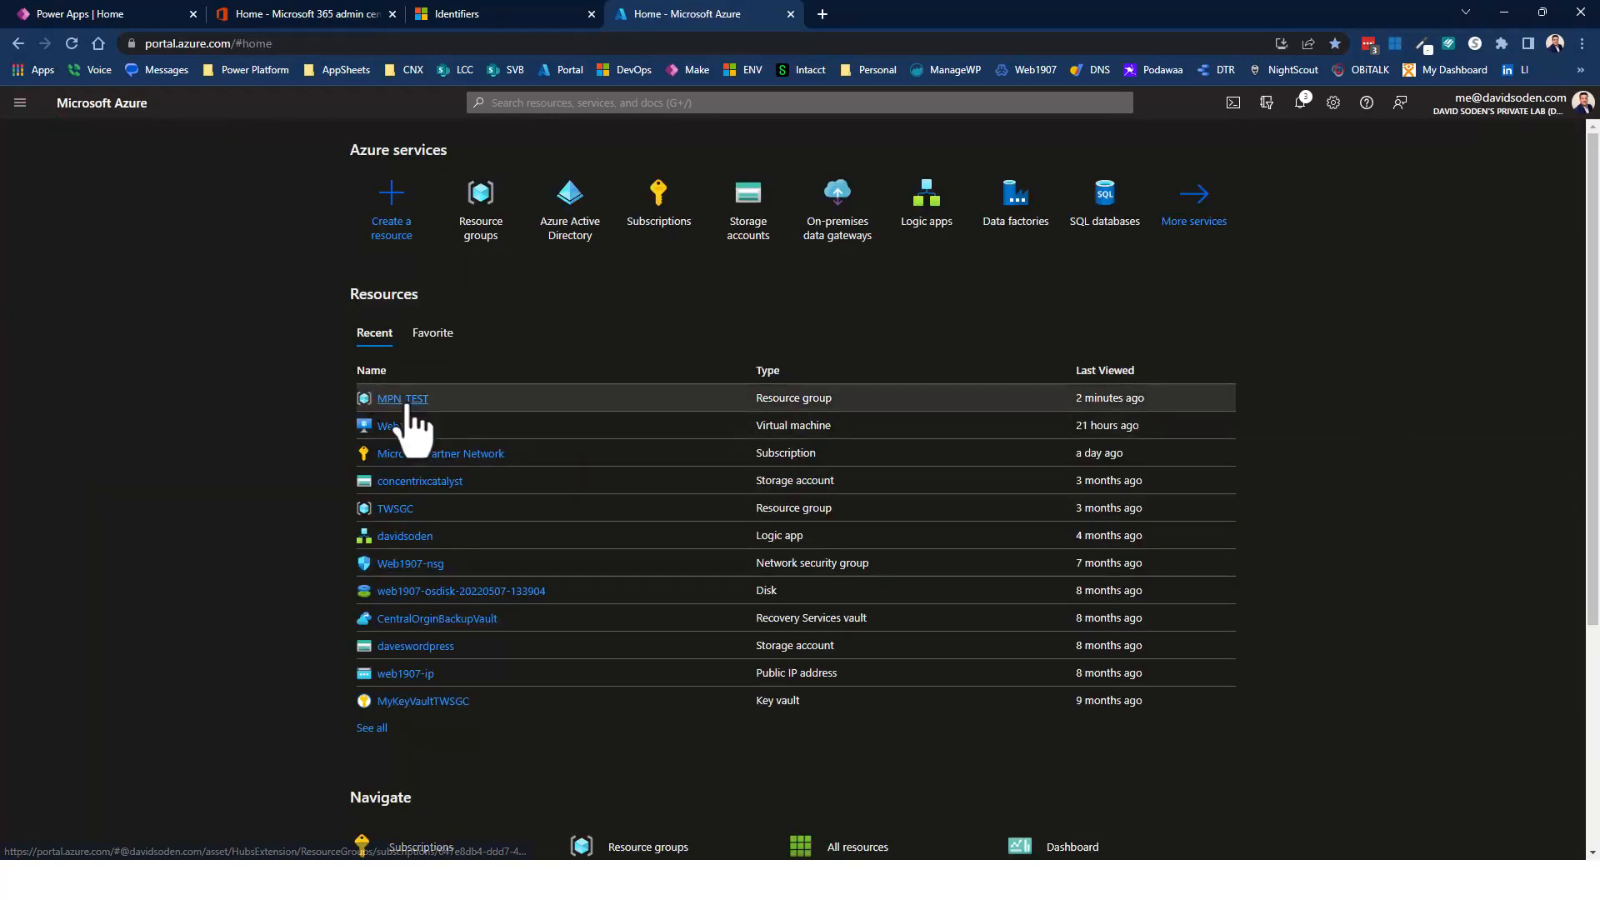
{"action": "left_click", "coordinate": [405, 399]}
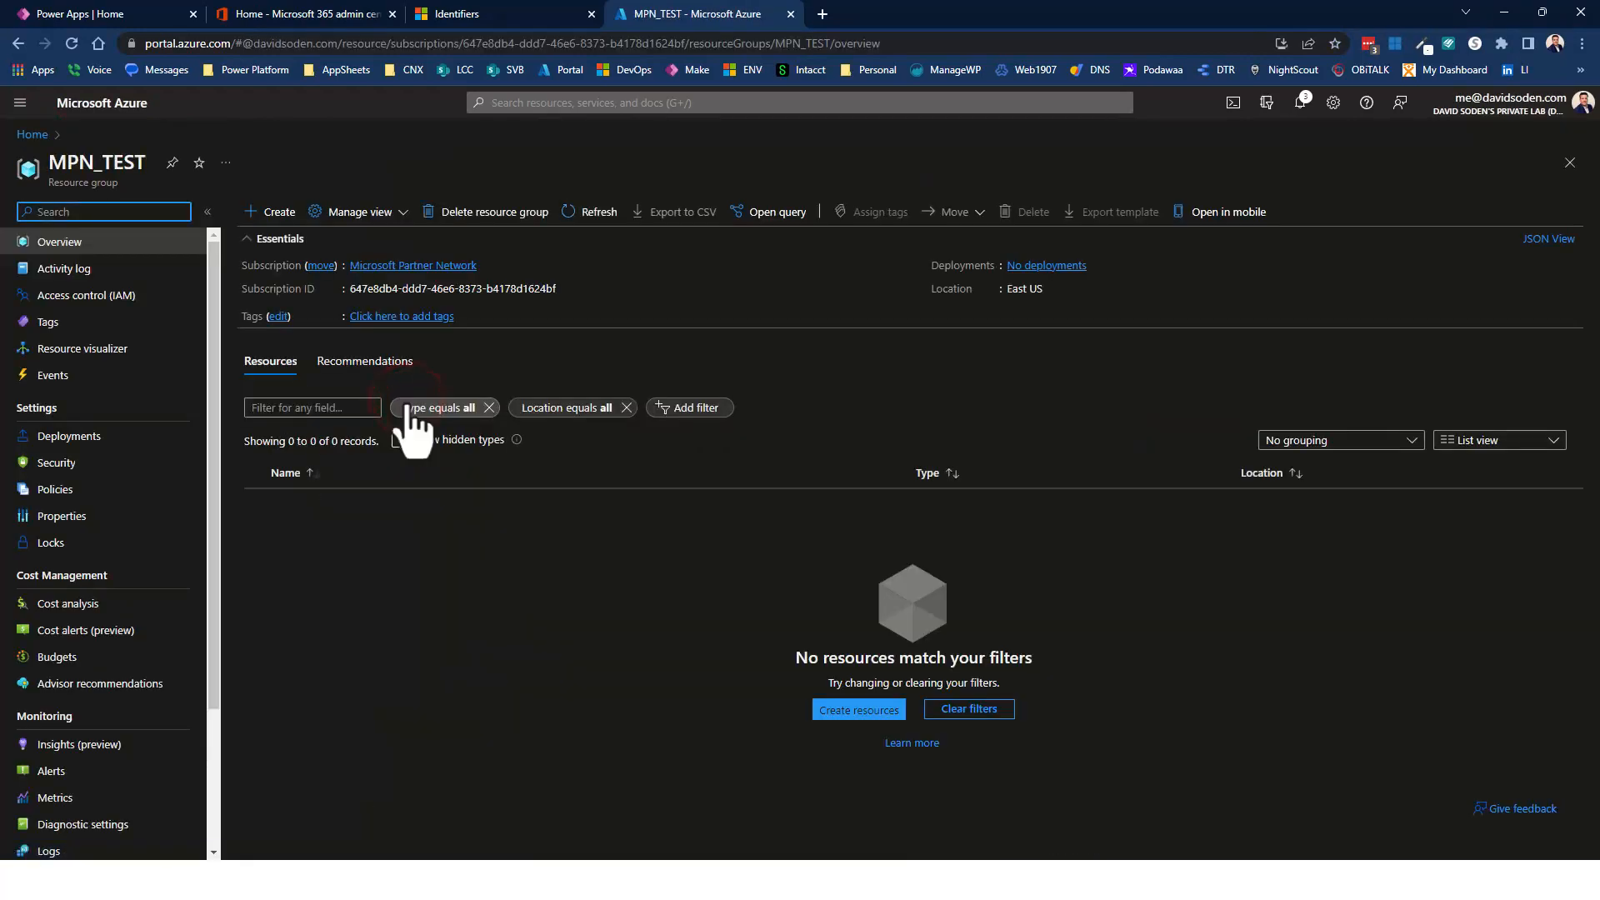
{"action": "left_click", "coordinate": [30, 134]}
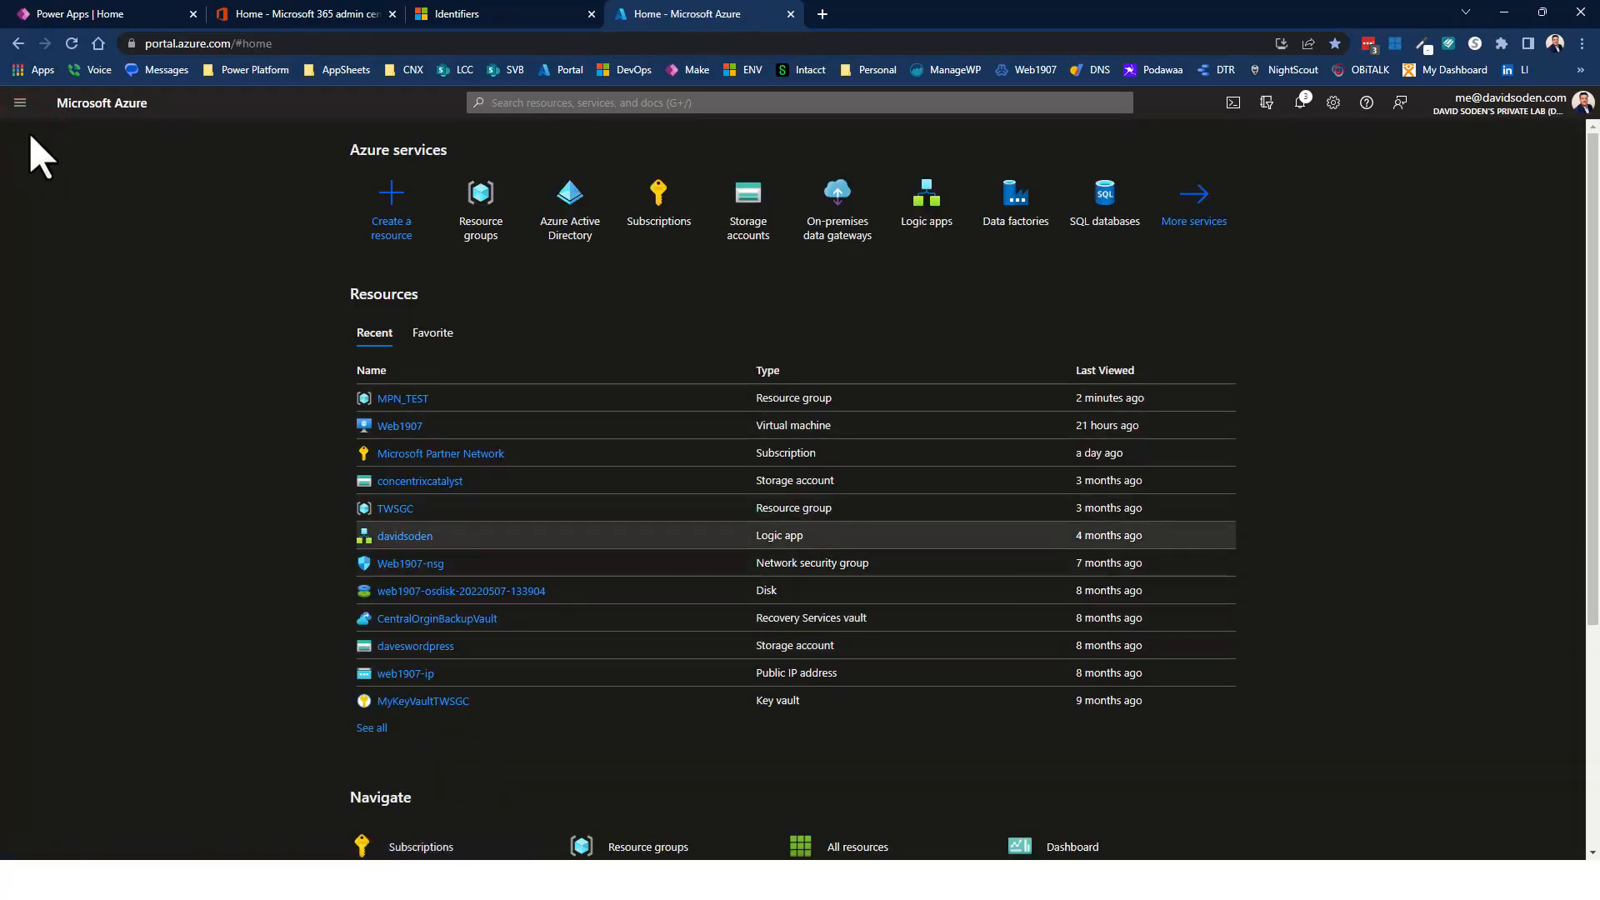
{"action": "left_click", "coordinate": [422, 701]}
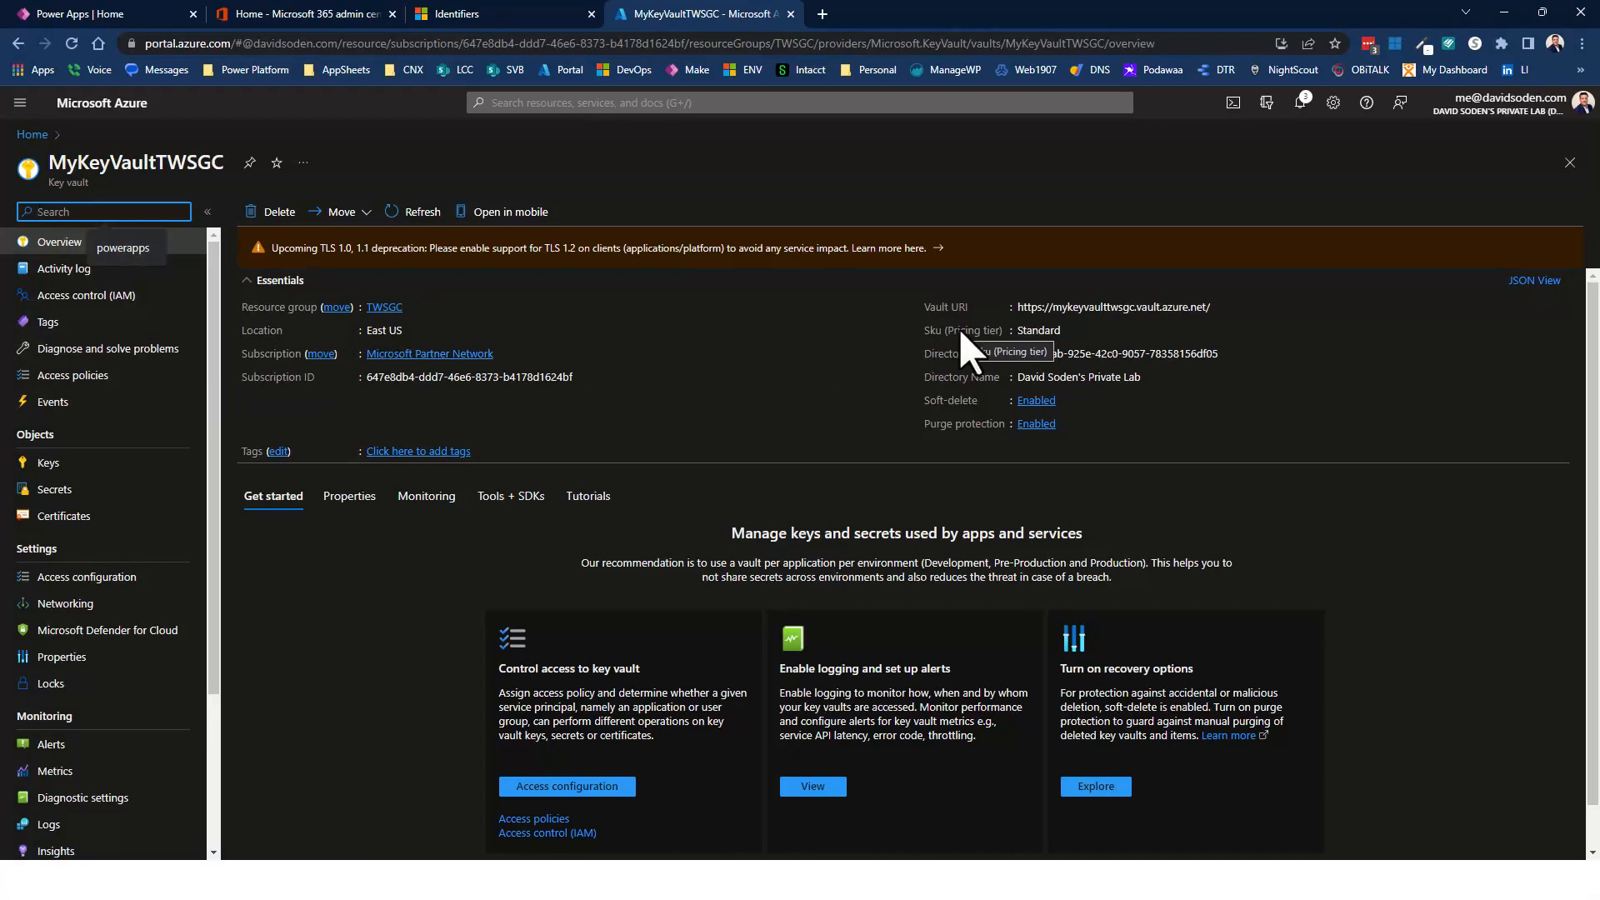
{"action": "scroll", "coordinate": [960, 330], "scroll_direction": "down", "scroll_amount": 1}
{"action": "scroll", "coordinate": [889, 341], "scroll_direction": "up", "scroll_amount": 1}
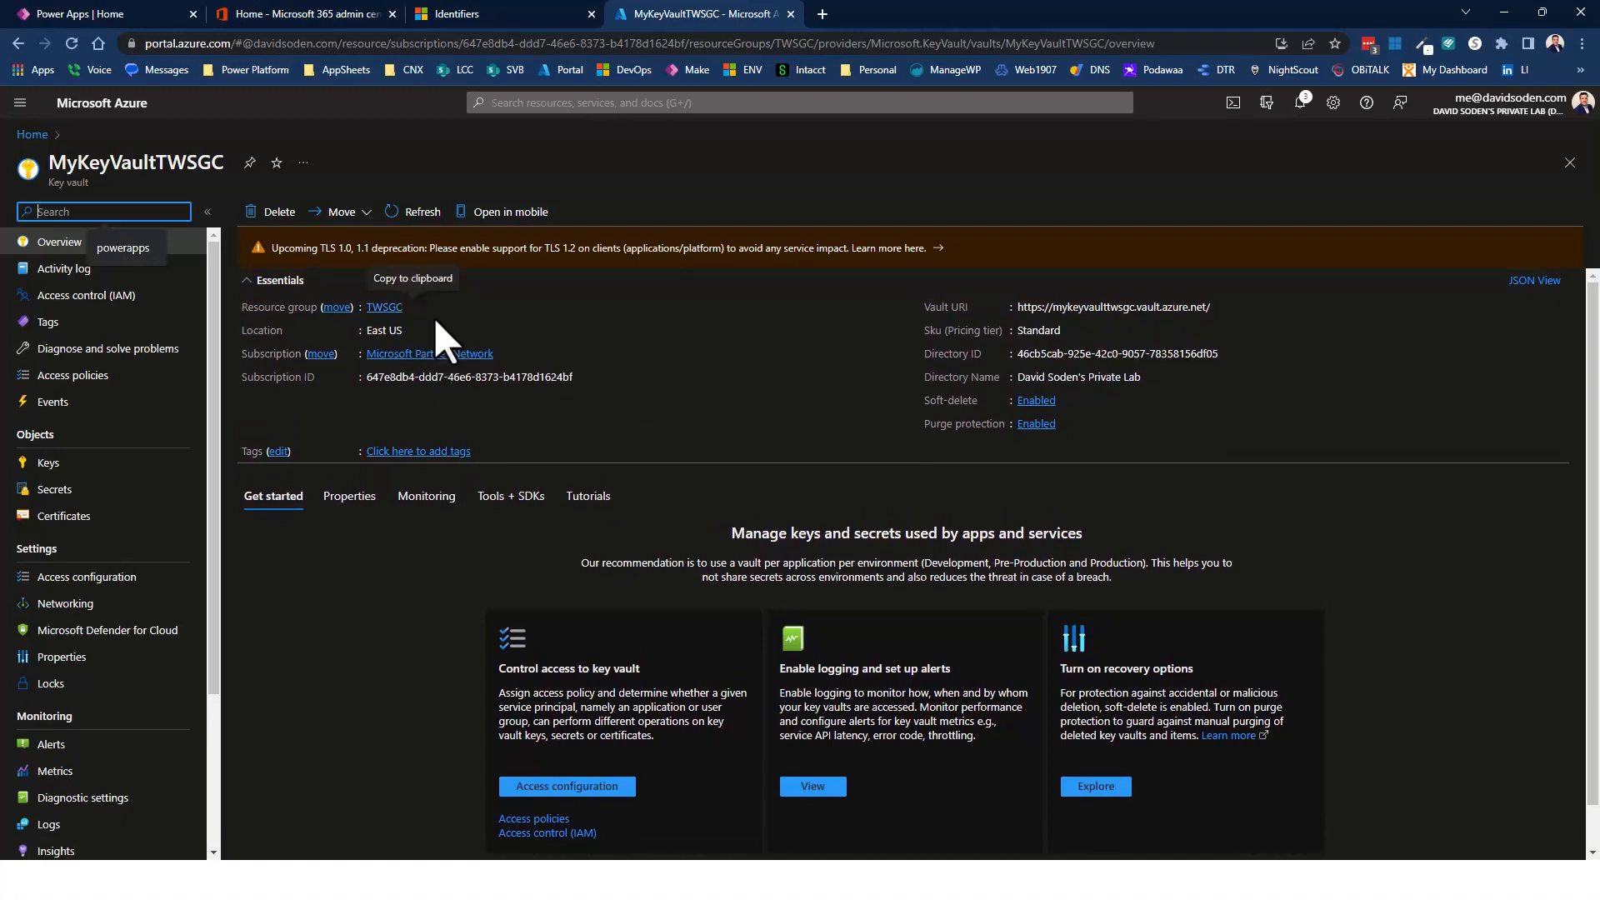
{"action": "left_click", "coordinate": [344, 306]}
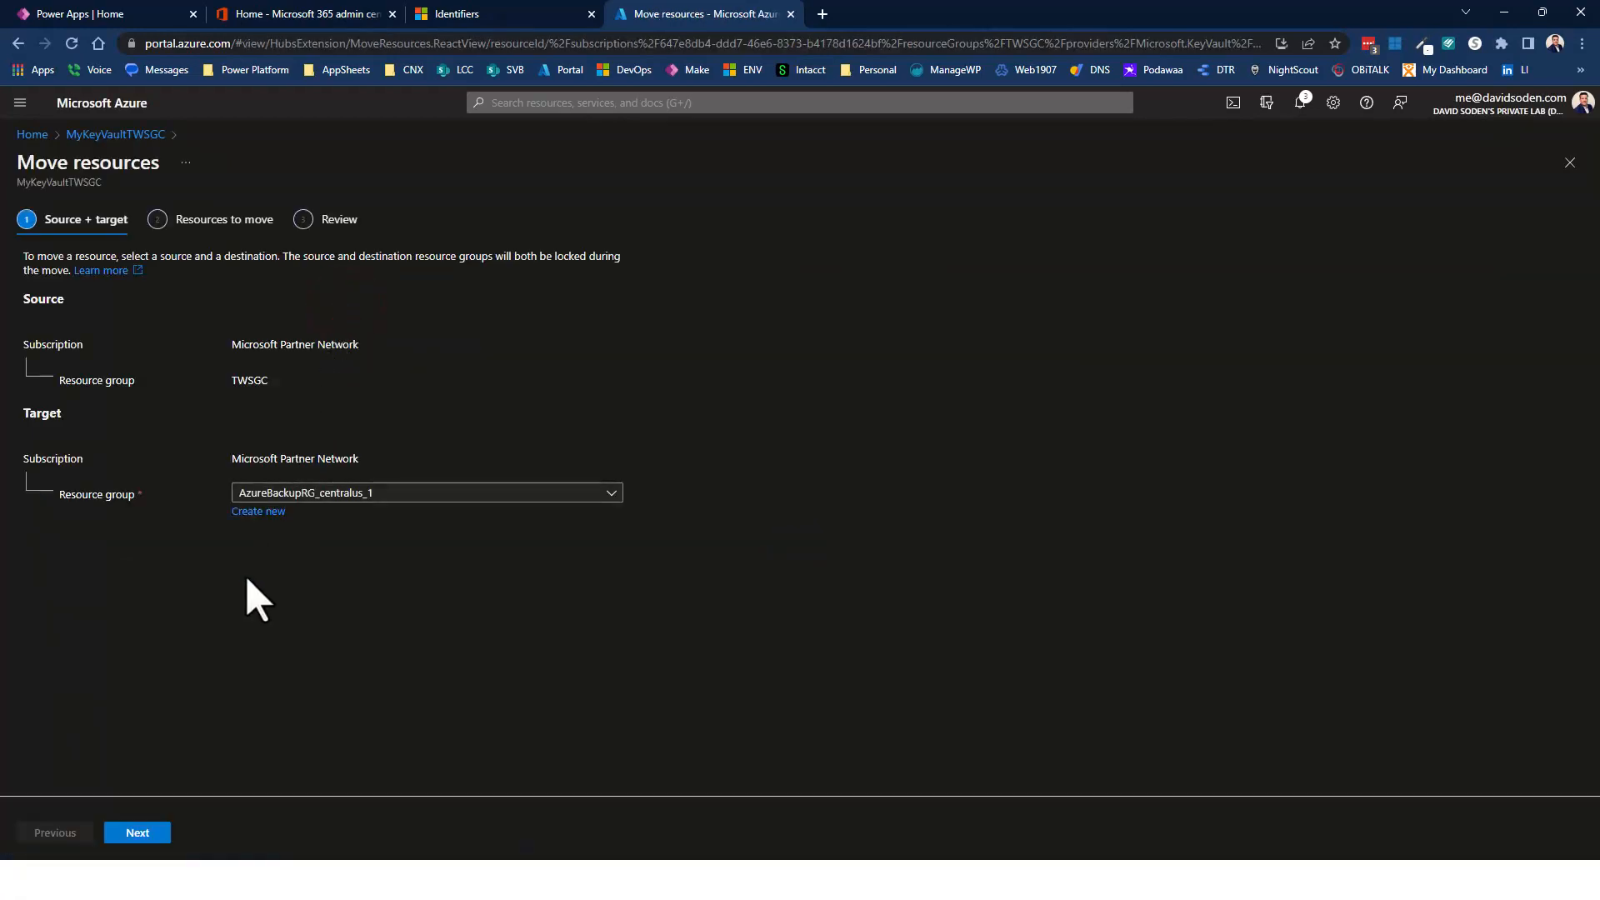
{"action": "left_click", "coordinate": [137, 833]}
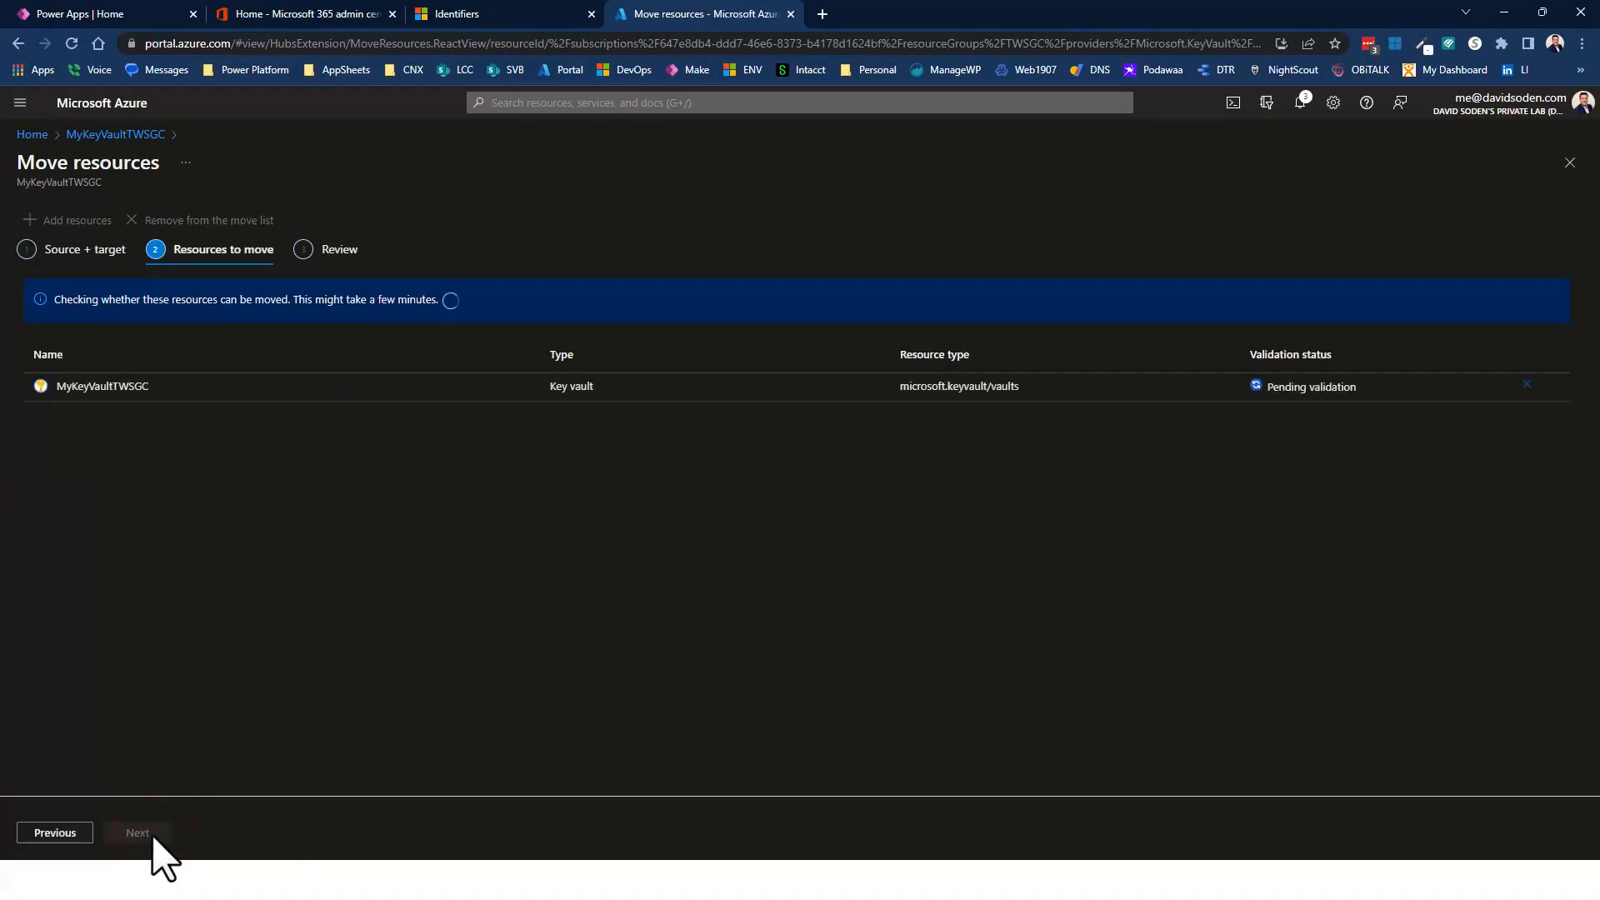
{"action": "left_click", "coordinate": [55, 832]}
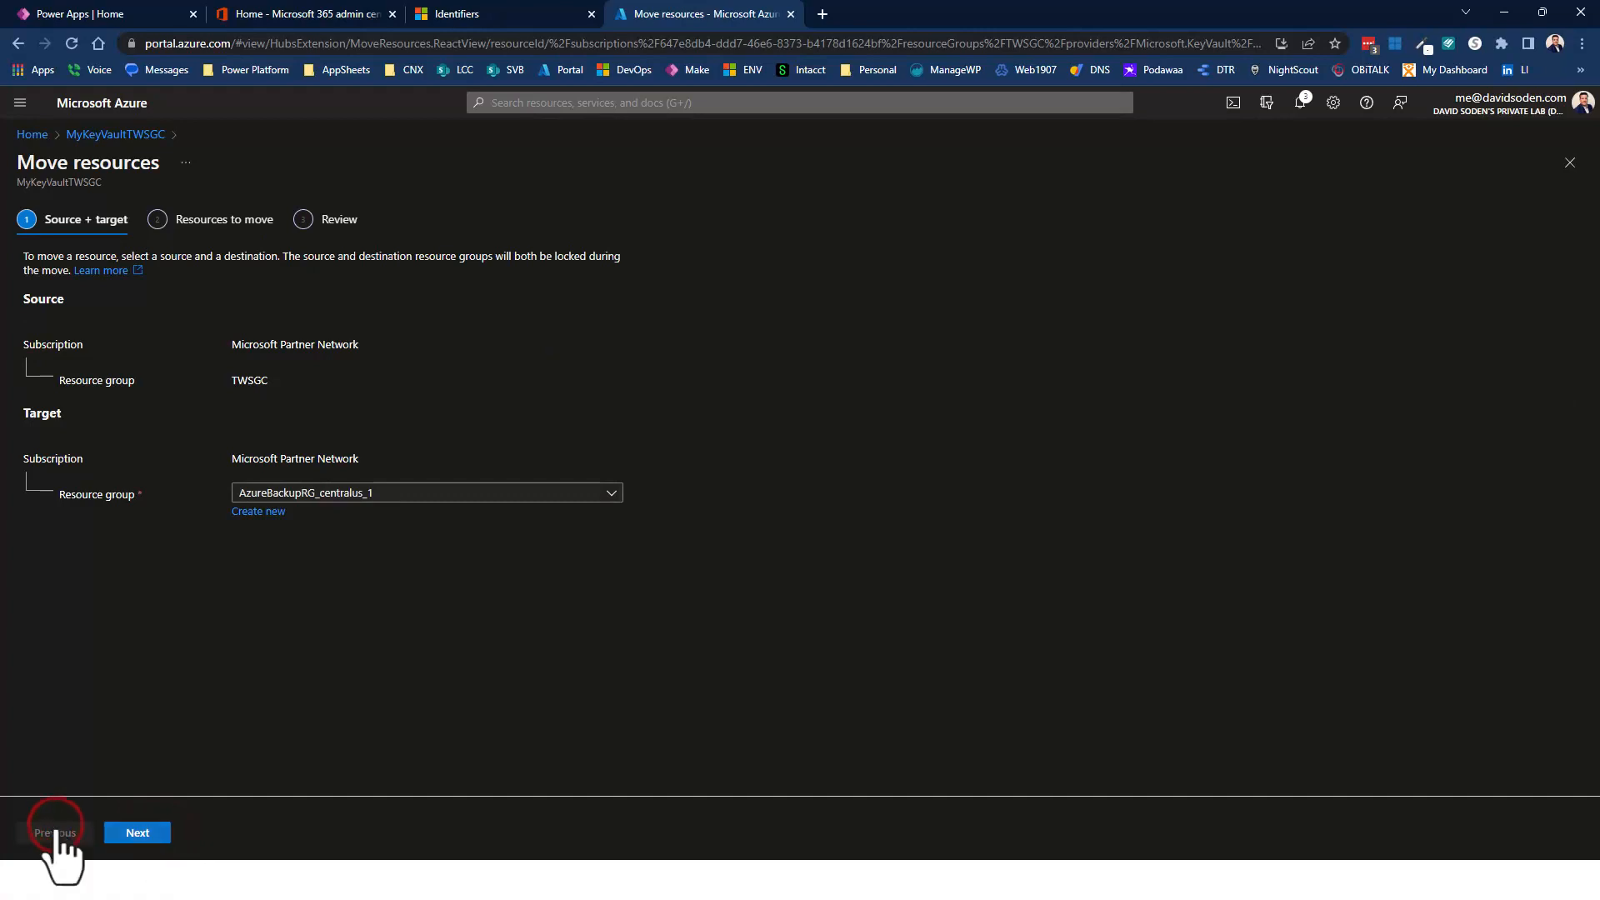
{"action": "left_click", "coordinate": [33, 134]}
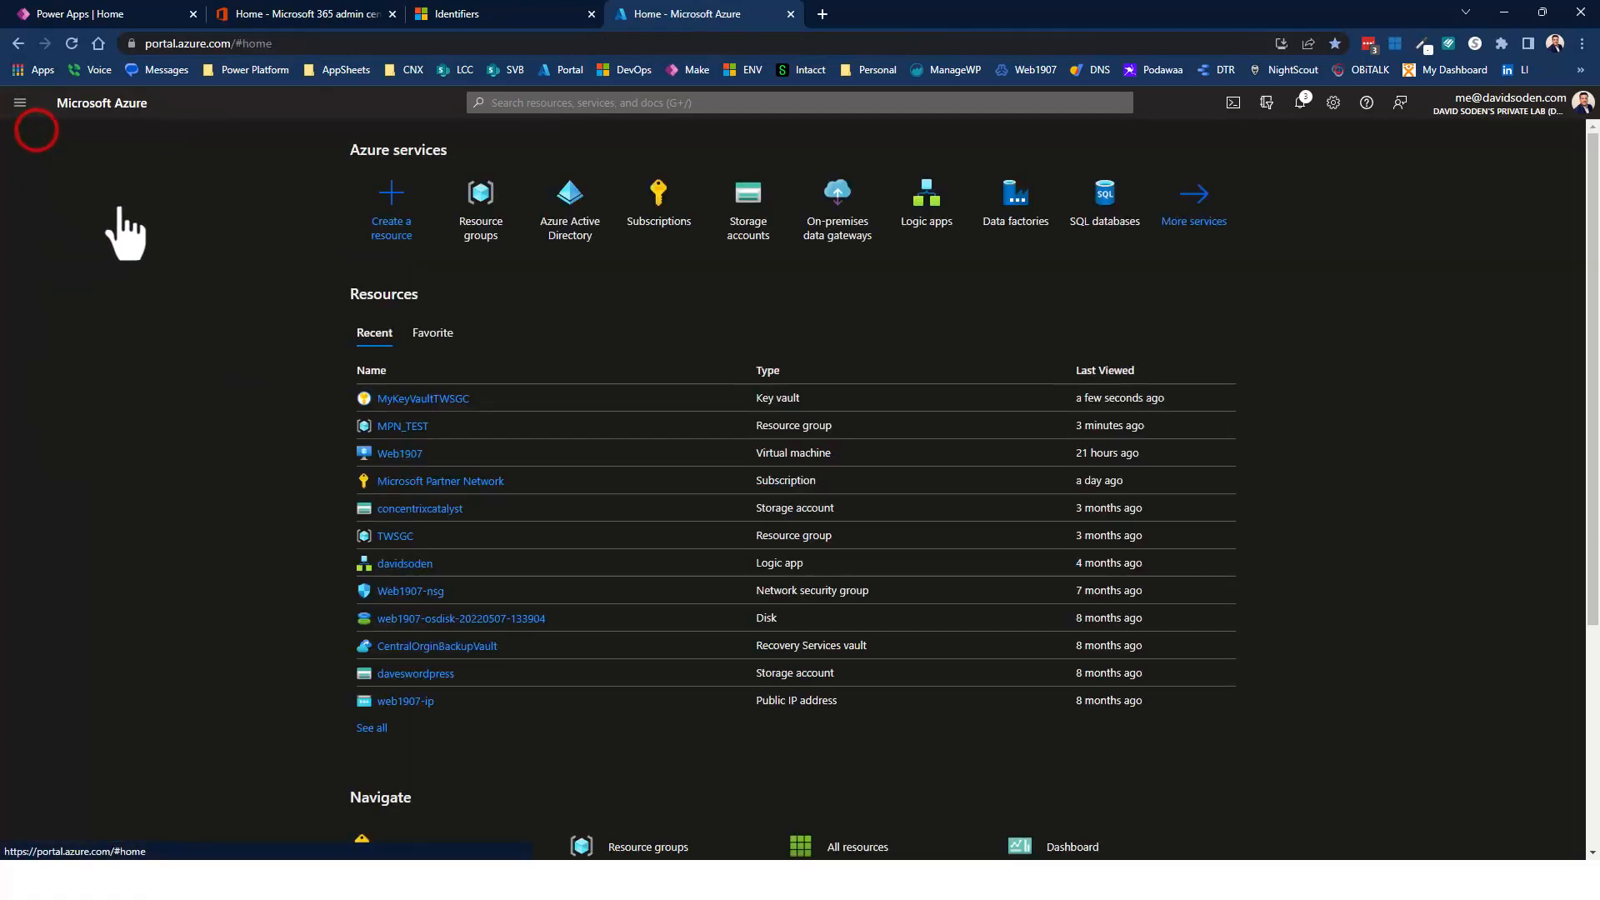
Start moving storage account concentrixcatalyst with MPN_TEST as the target resource group.
{"action": "left_click", "coordinate": [452, 512]}
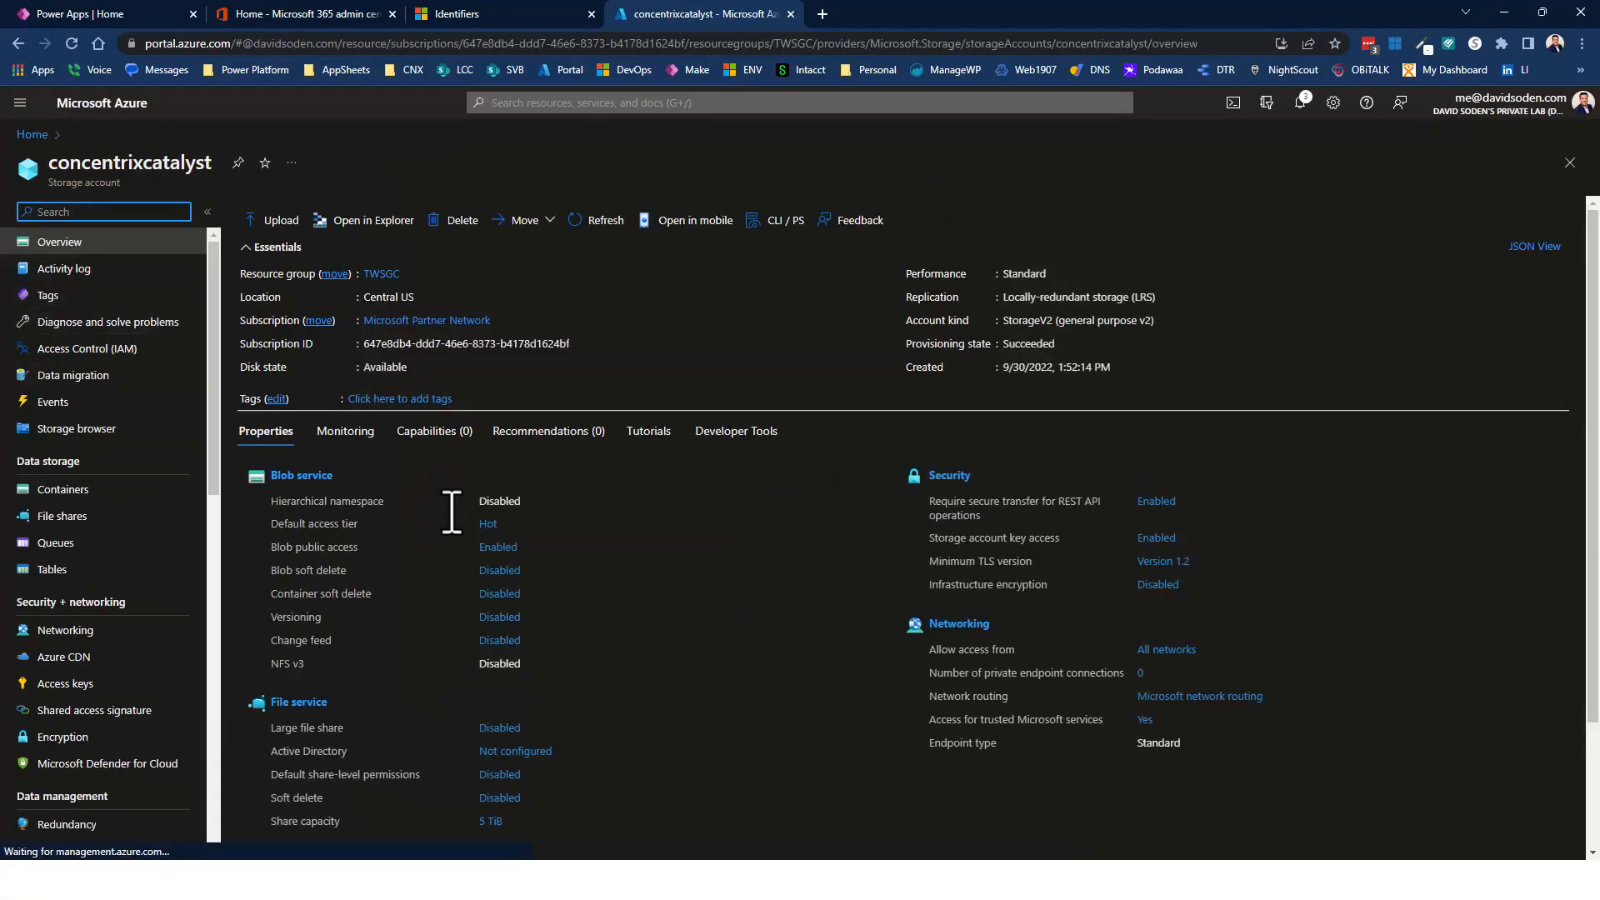
{"action": "left_click", "coordinate": [334, 273]}
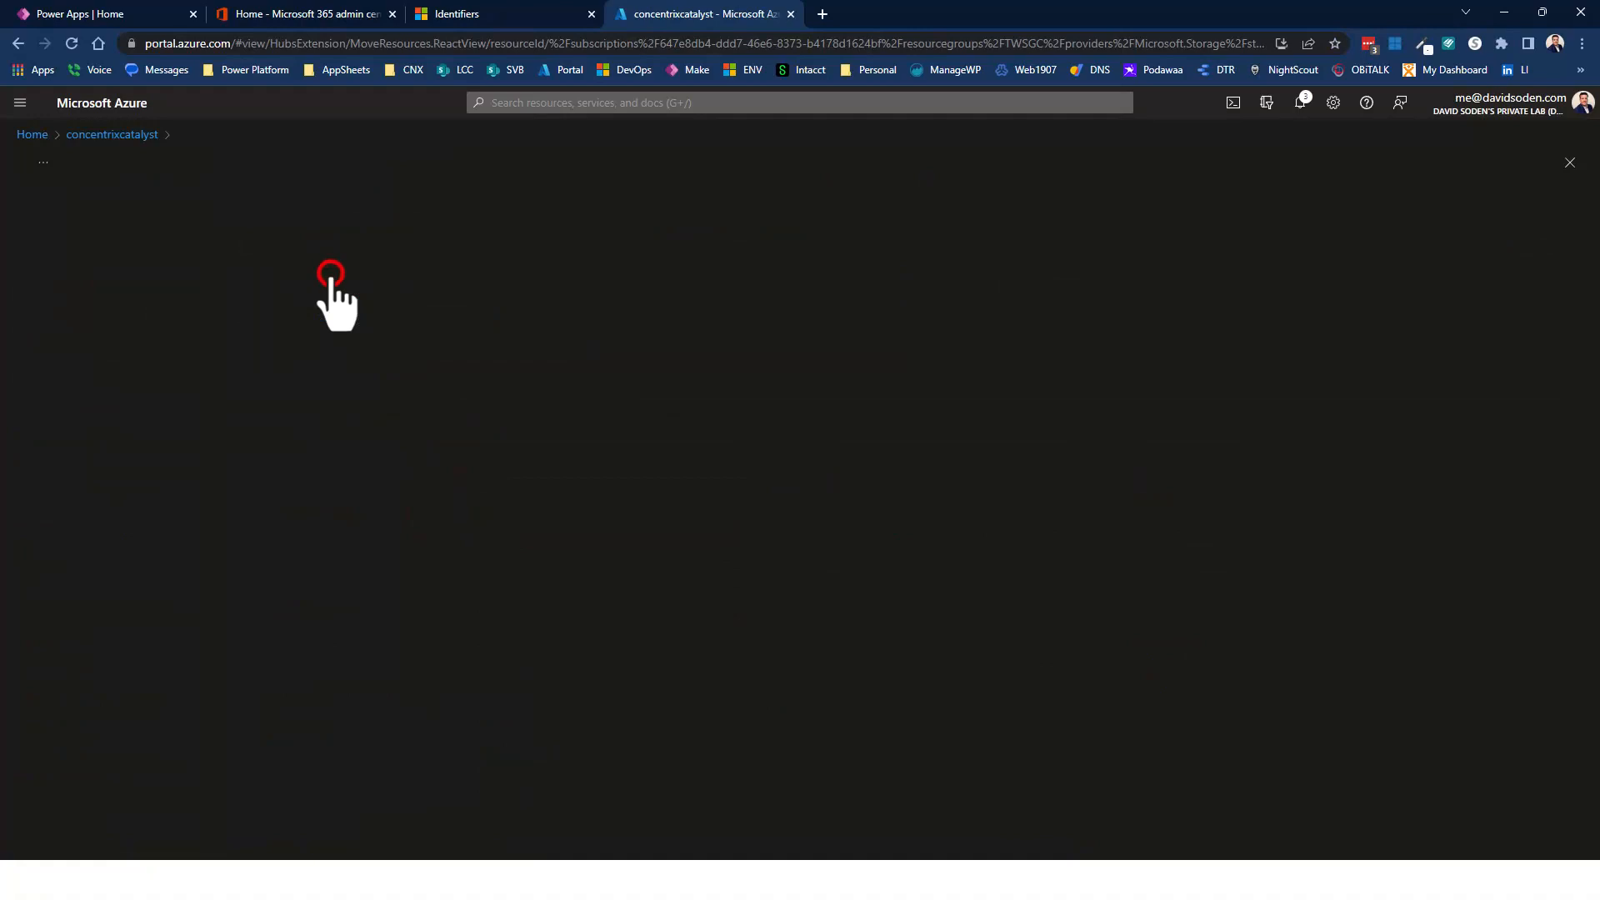
{"action": "left_click", "coordinate": [138, 832]}
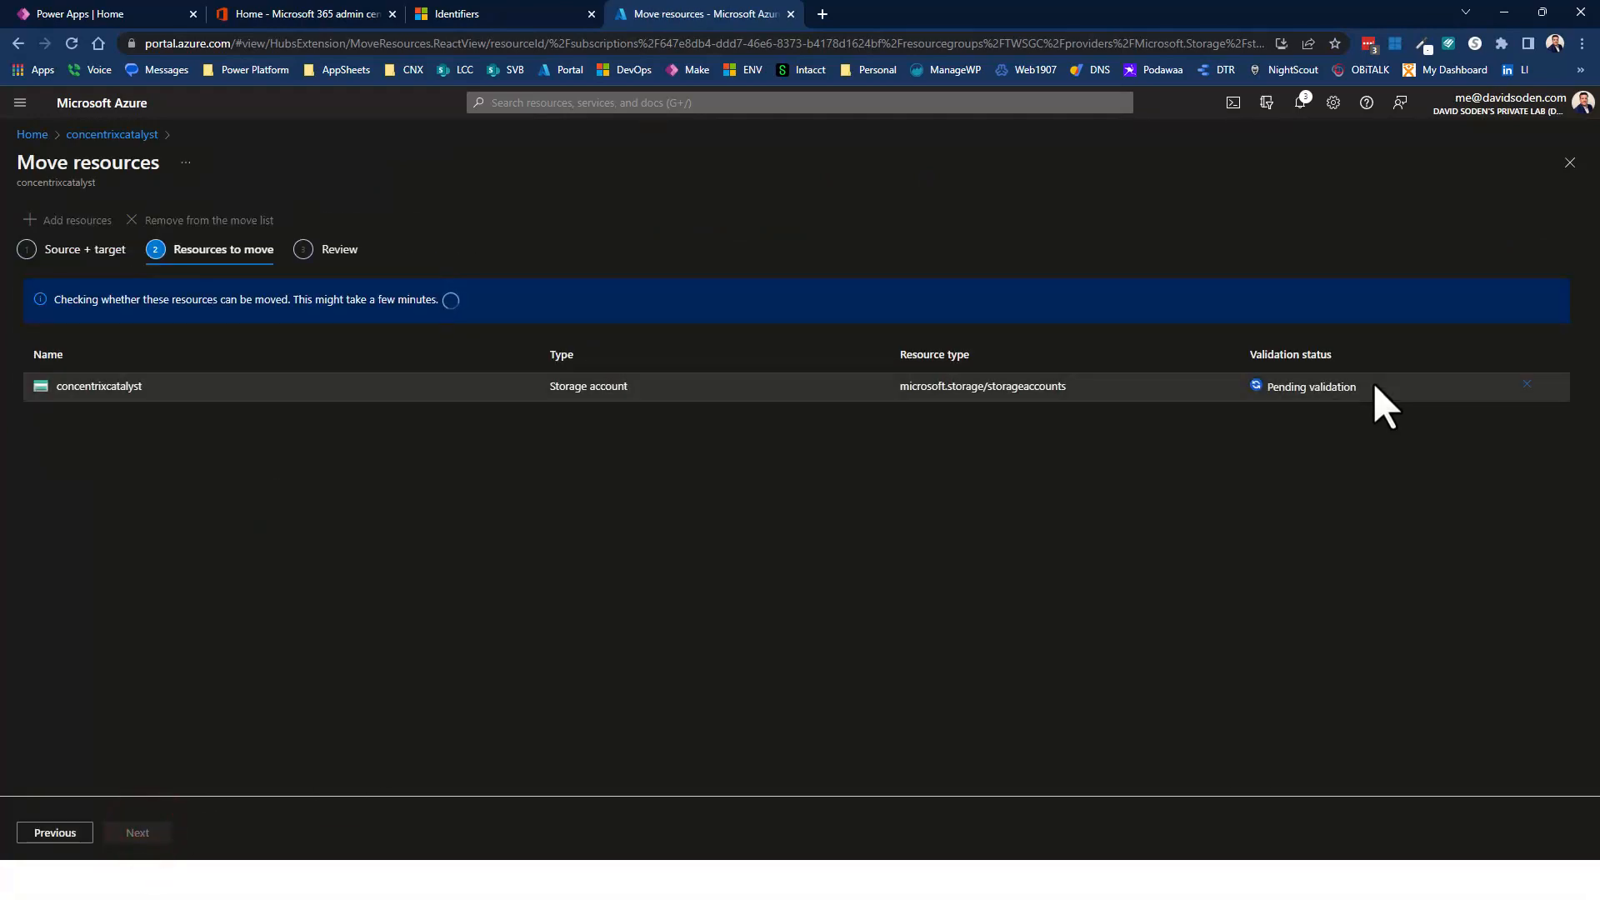
{"action": "left_click", "coordinate": [73, 835]}
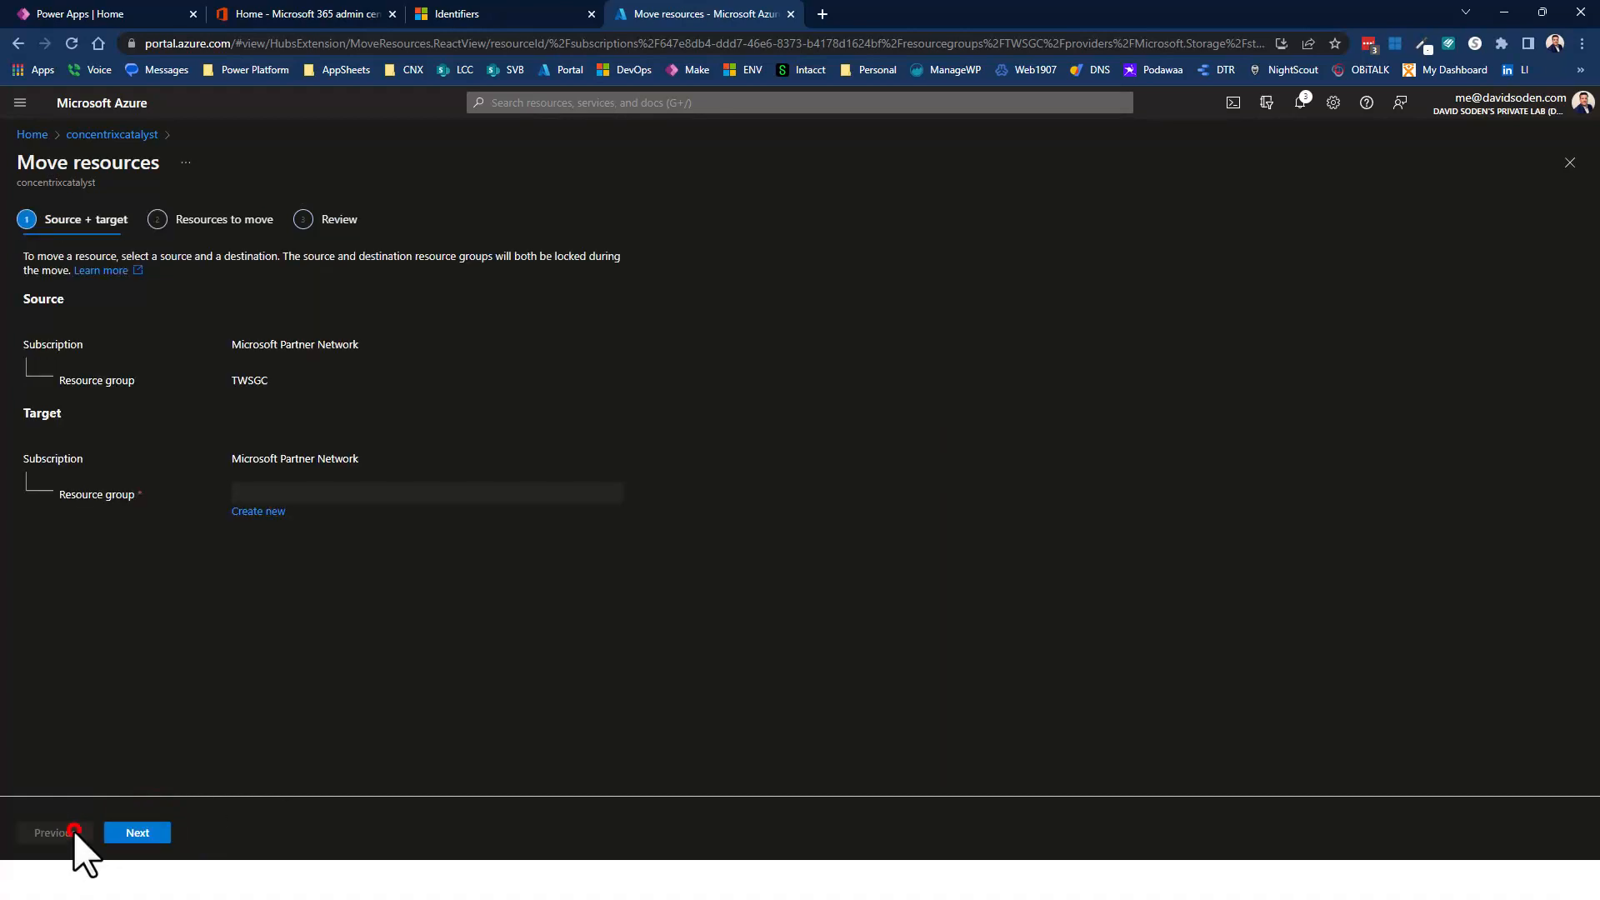
{"action": "left_click", "coordinate": [249, 385]}
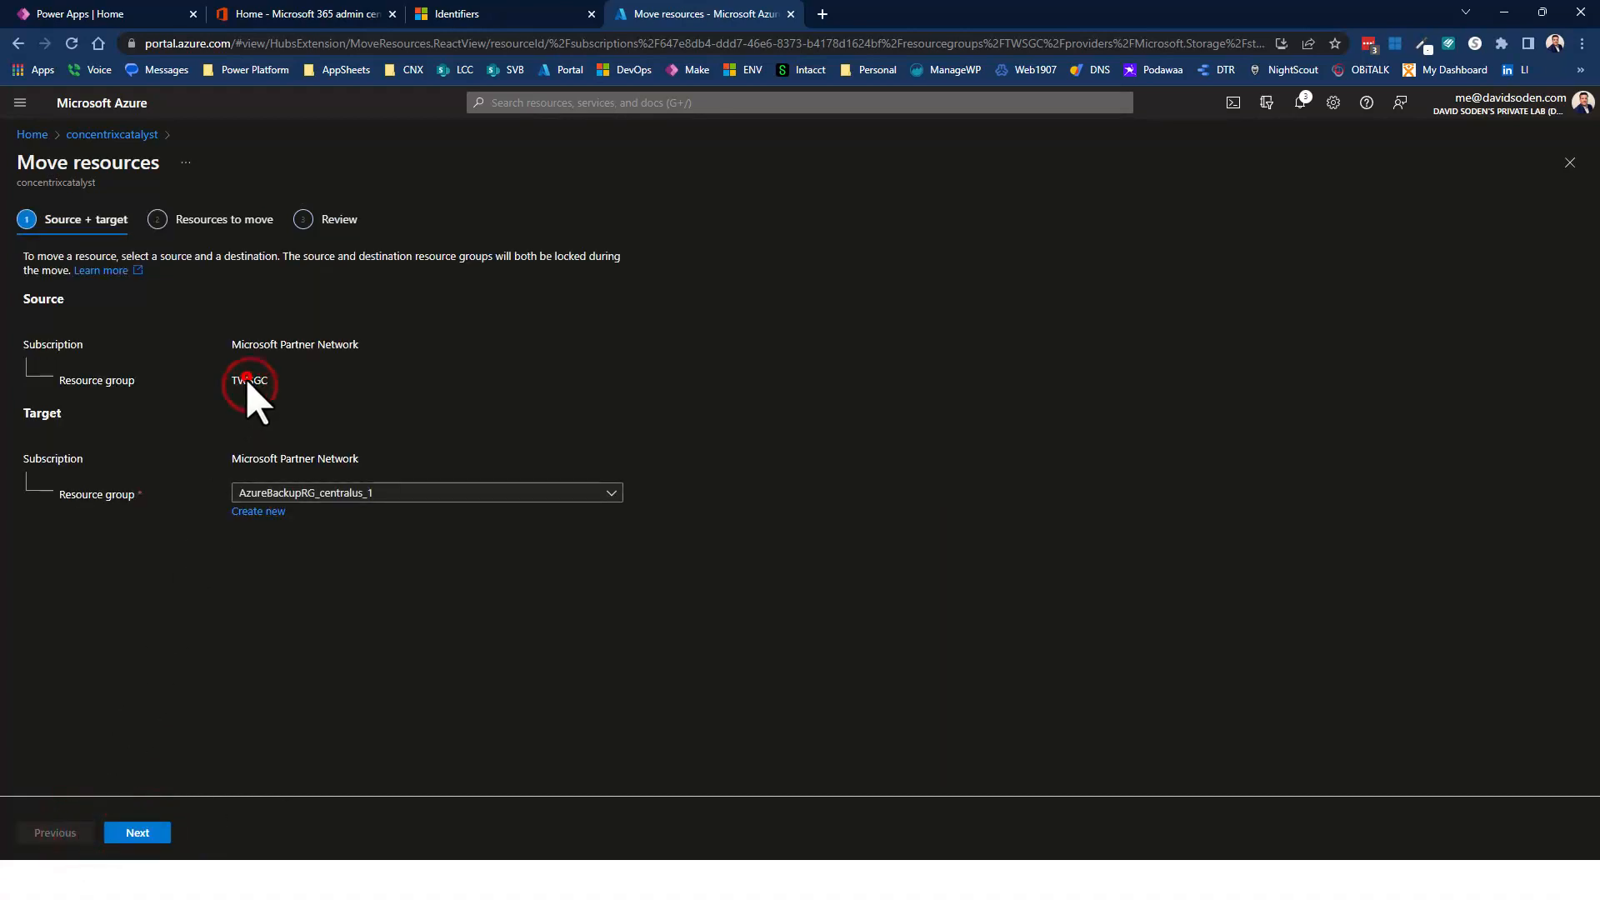
{"action": "left_click", "coordinate": [313, 492]}
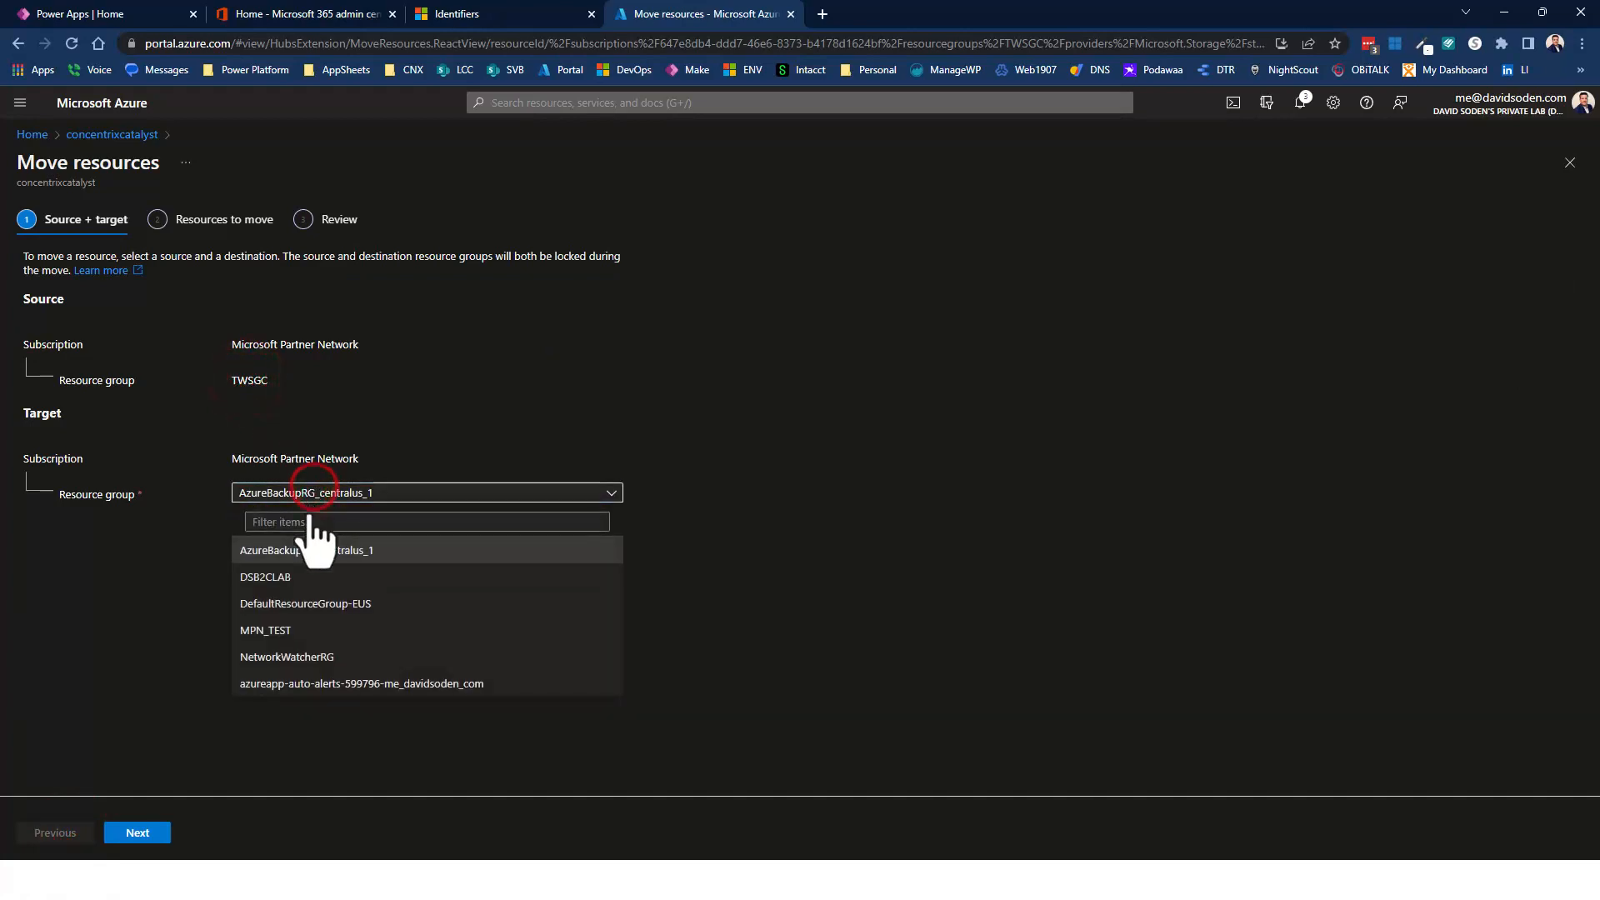
{"action": "left_click", "coordinate": [282, 633]}
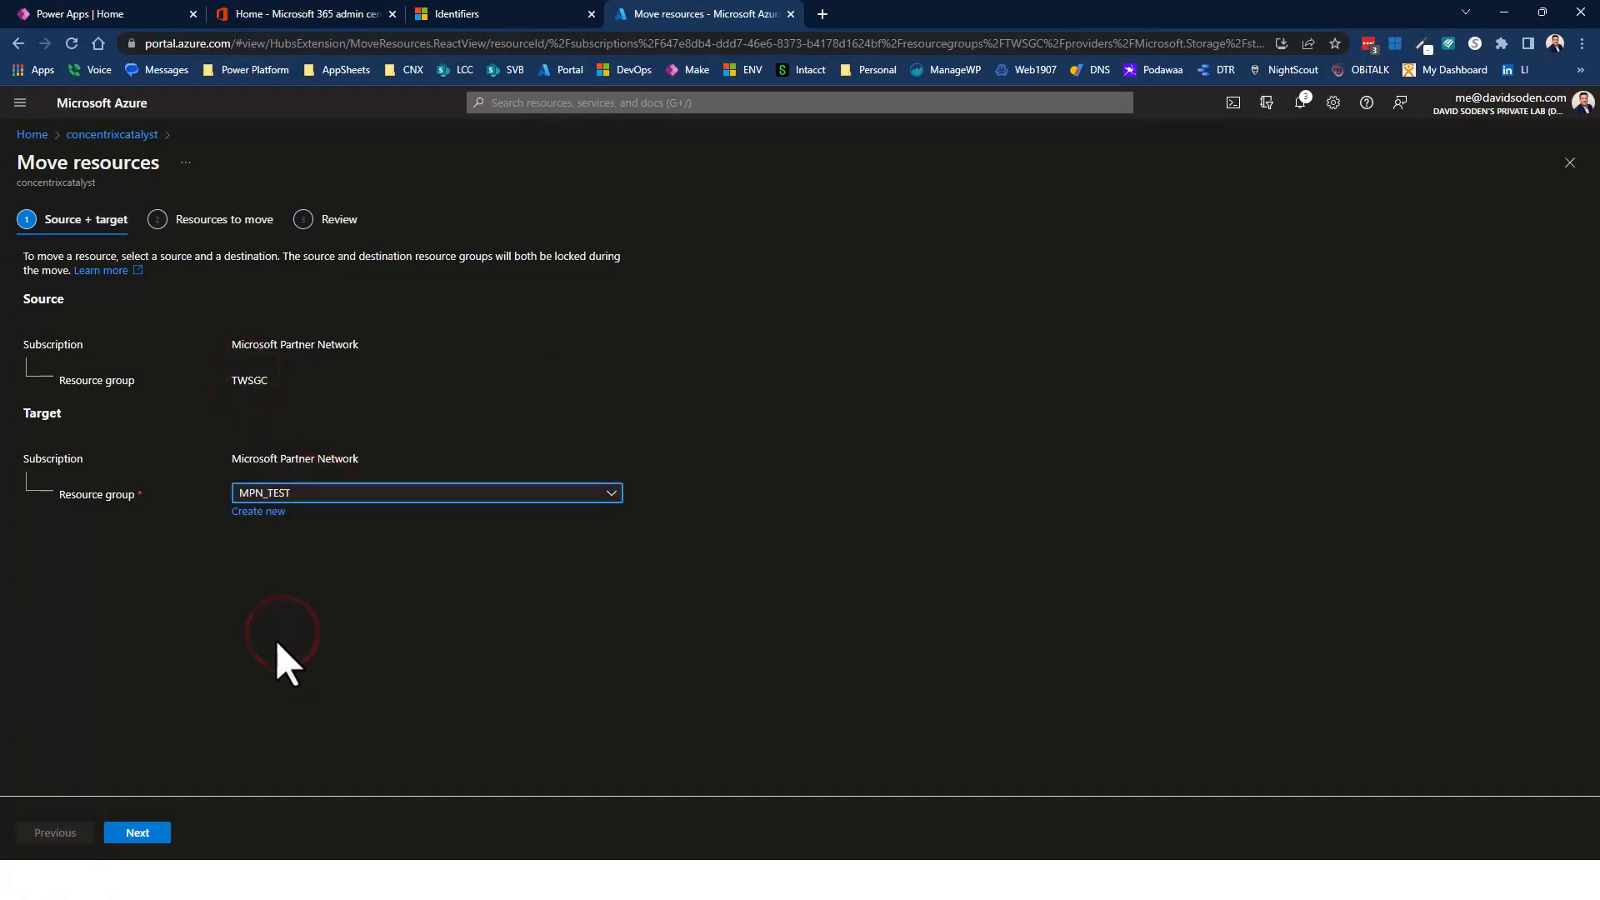
{"action": "left_click", "coordinate": [135, 833]}
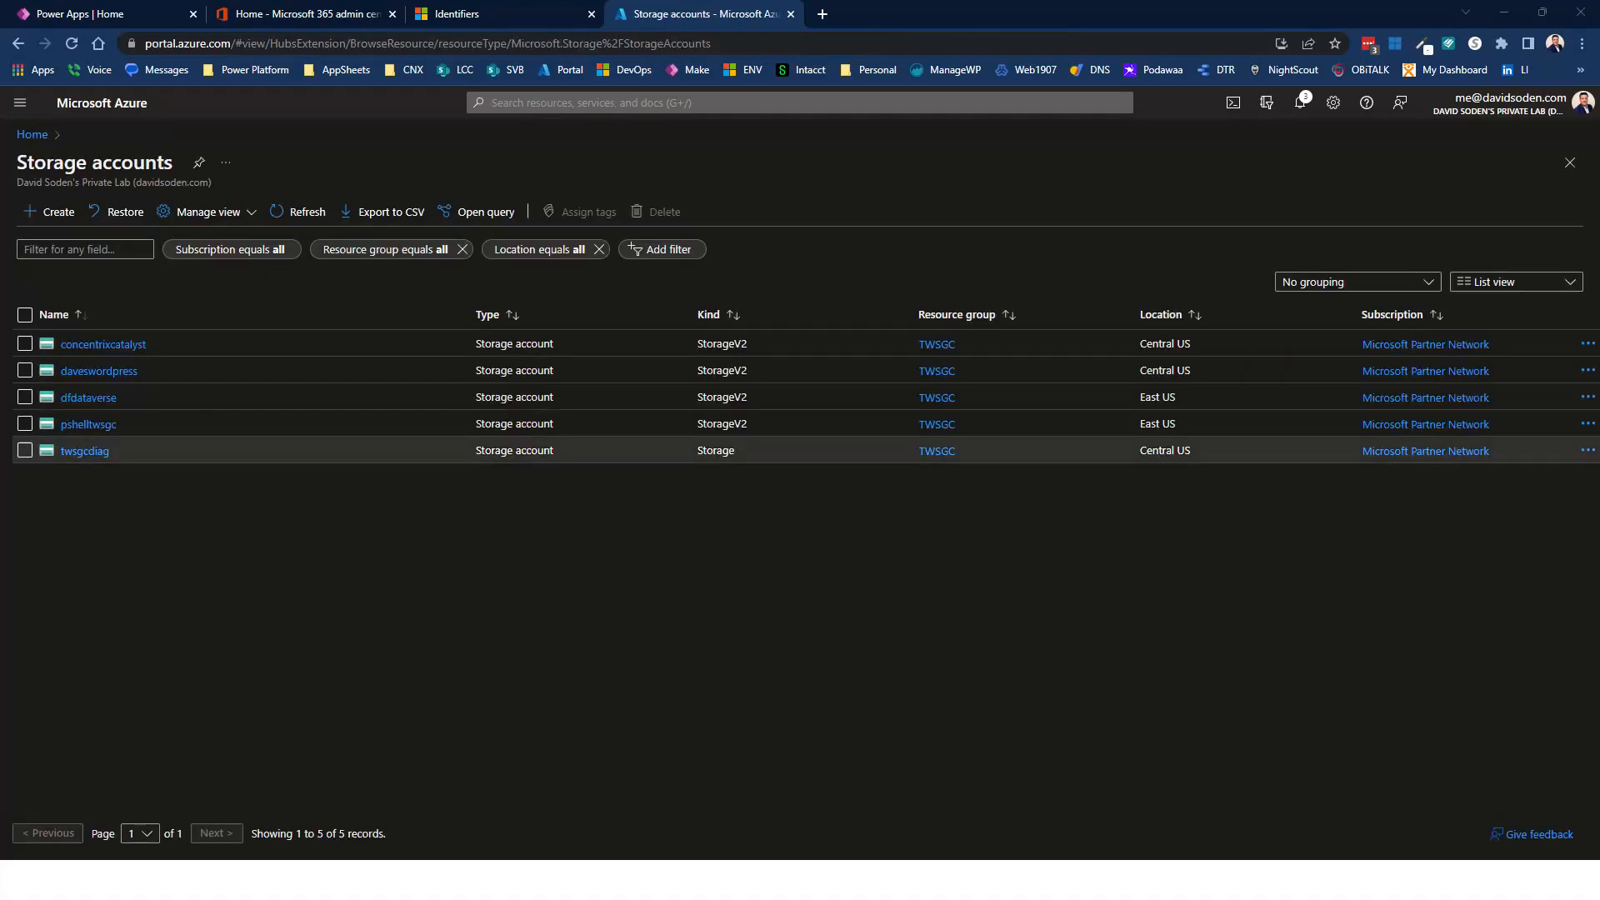
Start a new storage account in MPN_TEST named deleteme565.
{"action": "left_click", "coordinate": [35, 215]}
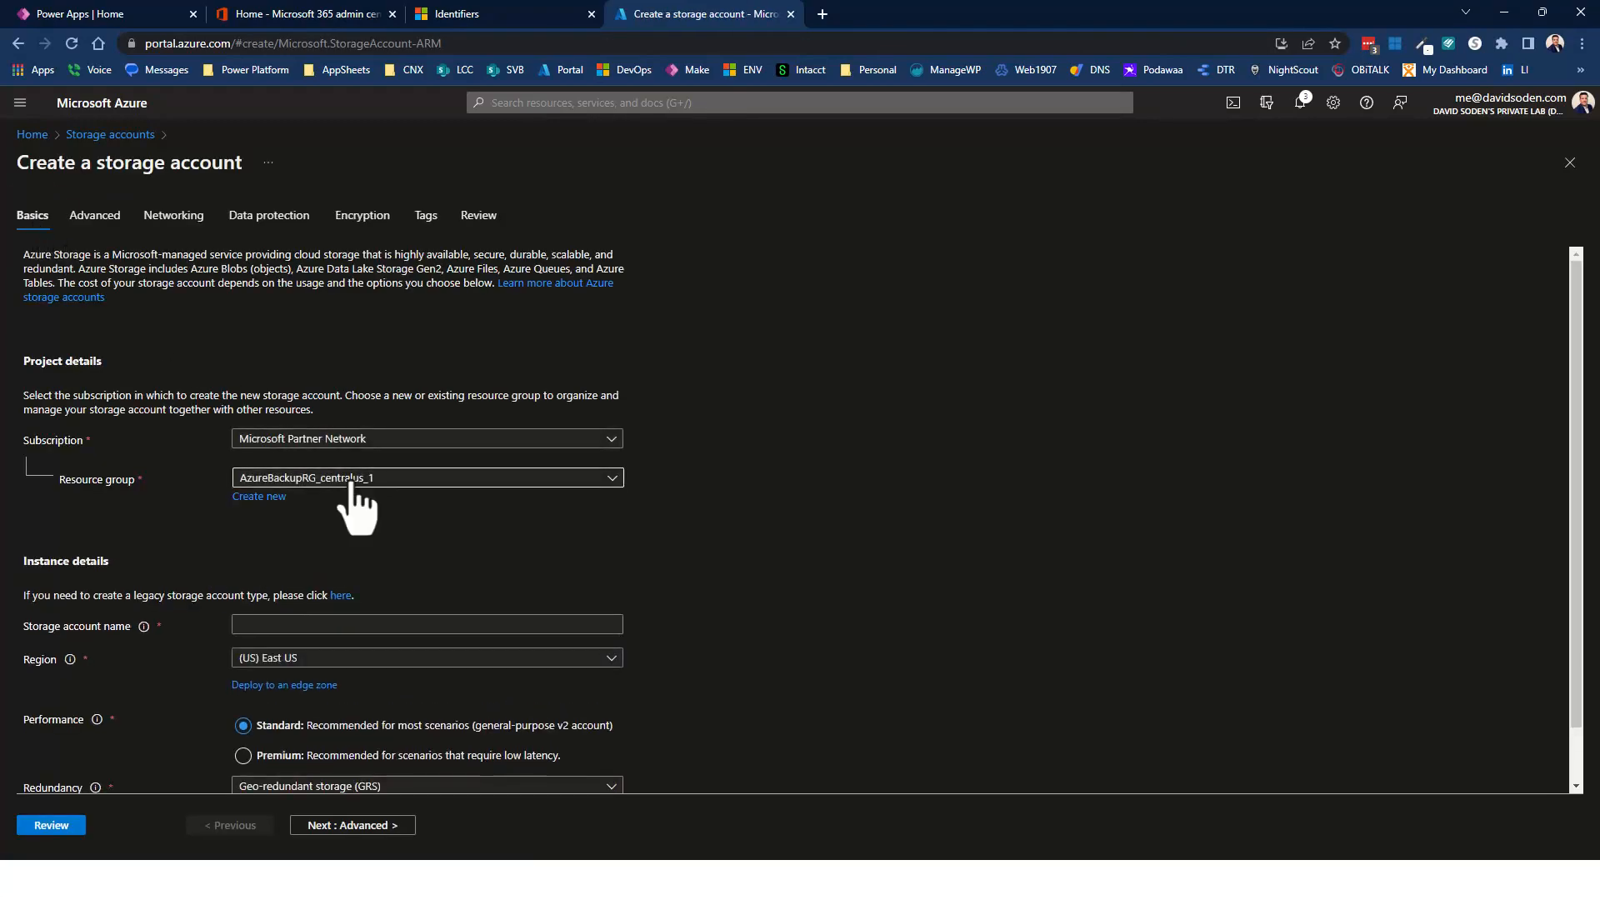
{"action": "left_click", "coordinate": [350, 481]}
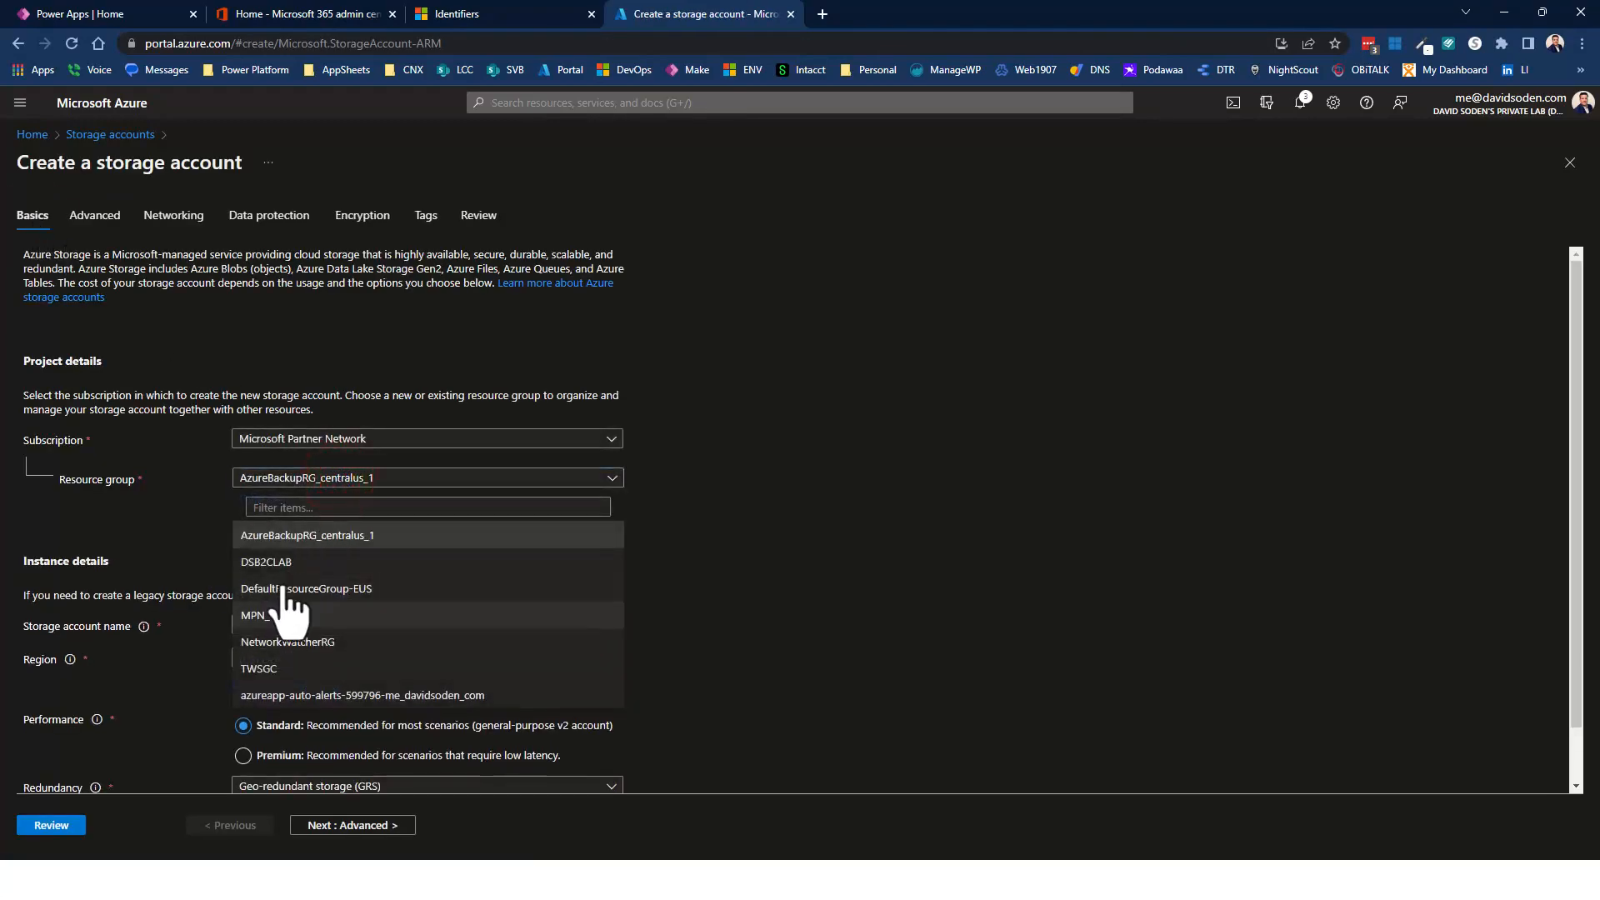
{"action": "left_click", "coordinate": [267, 617]}
{"action": "left_click", "coordinate": [314, 624]}
{"action": "type", "text": "mn"}
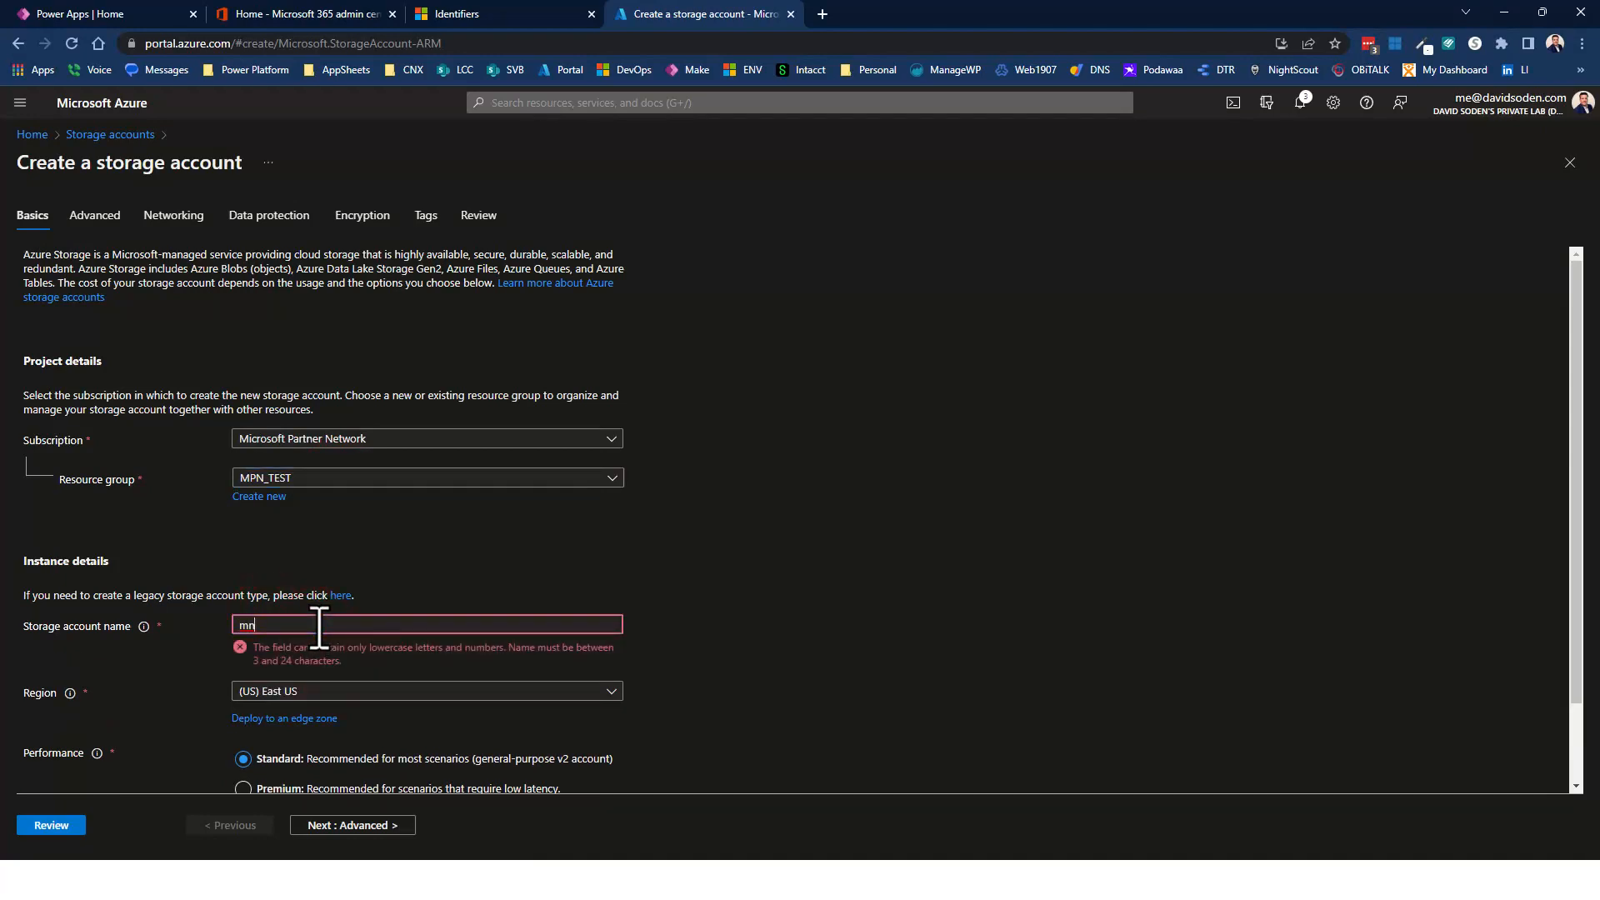
{"action": "key", "text": "BackSpace"}
{"action": "type", "text": "pn_de"}
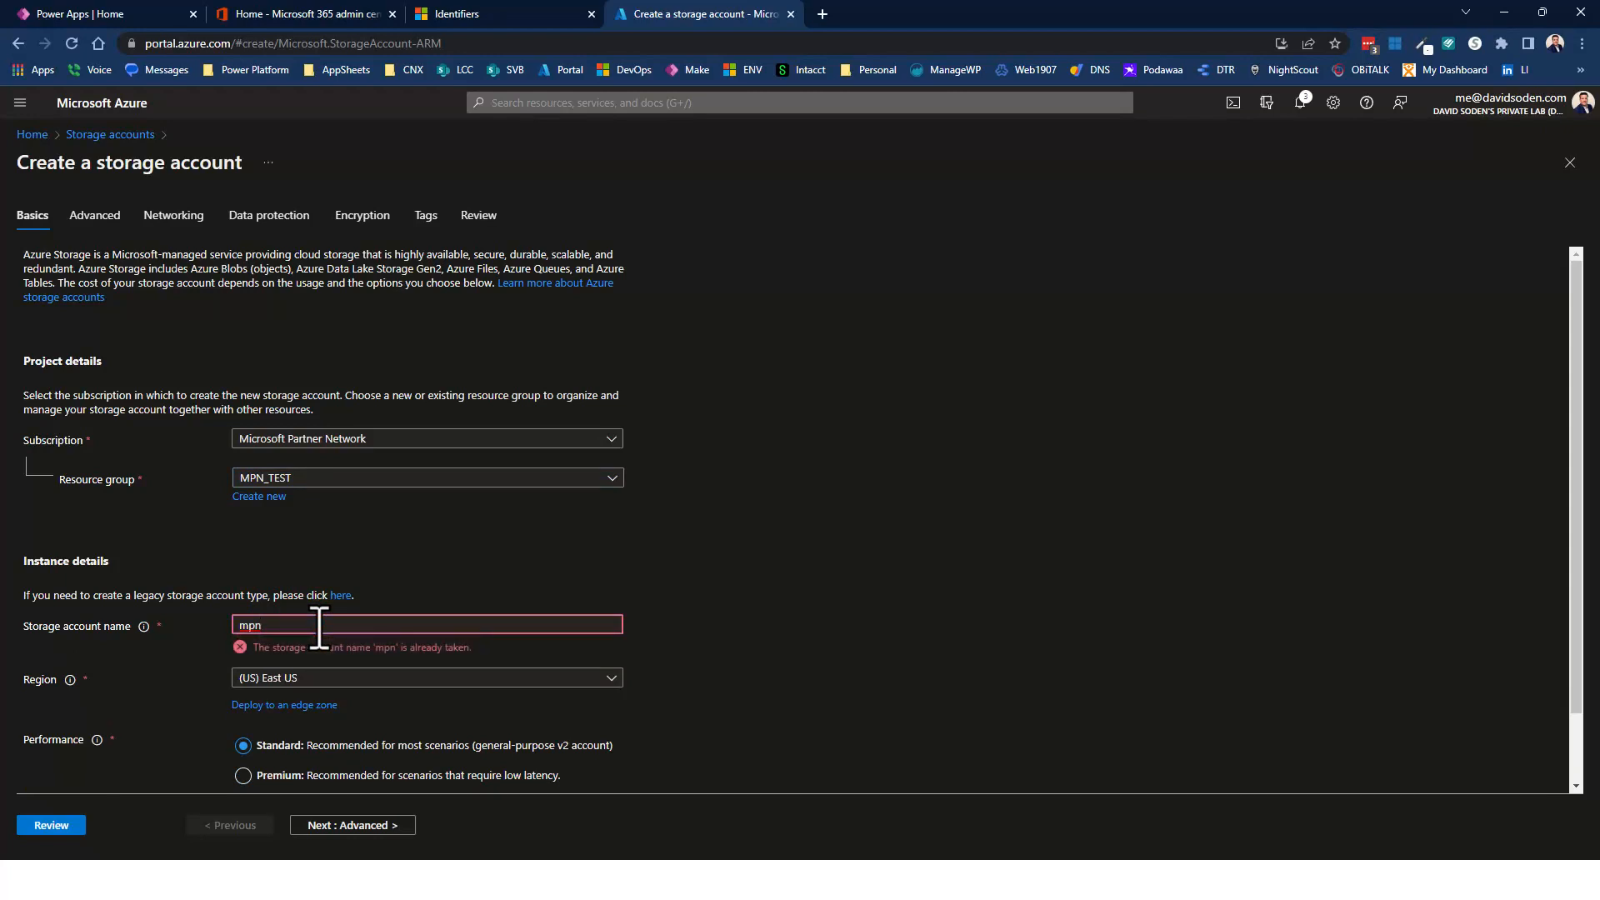
{"action": "type", "text": "lete"}
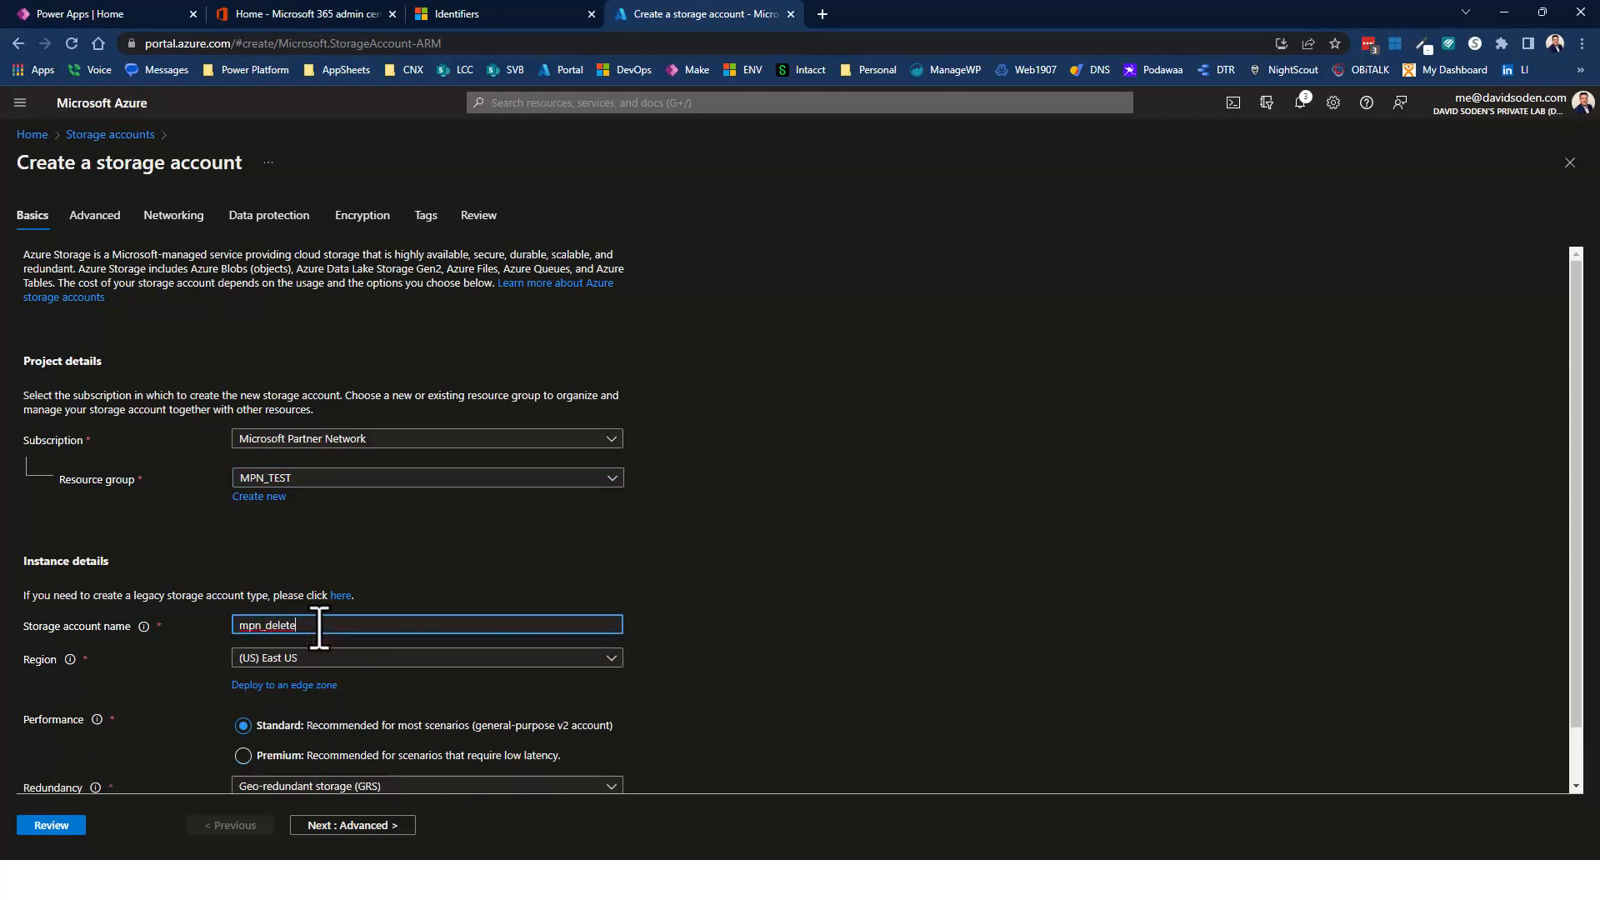
{"action": "key", "text": "ctrl+a"}
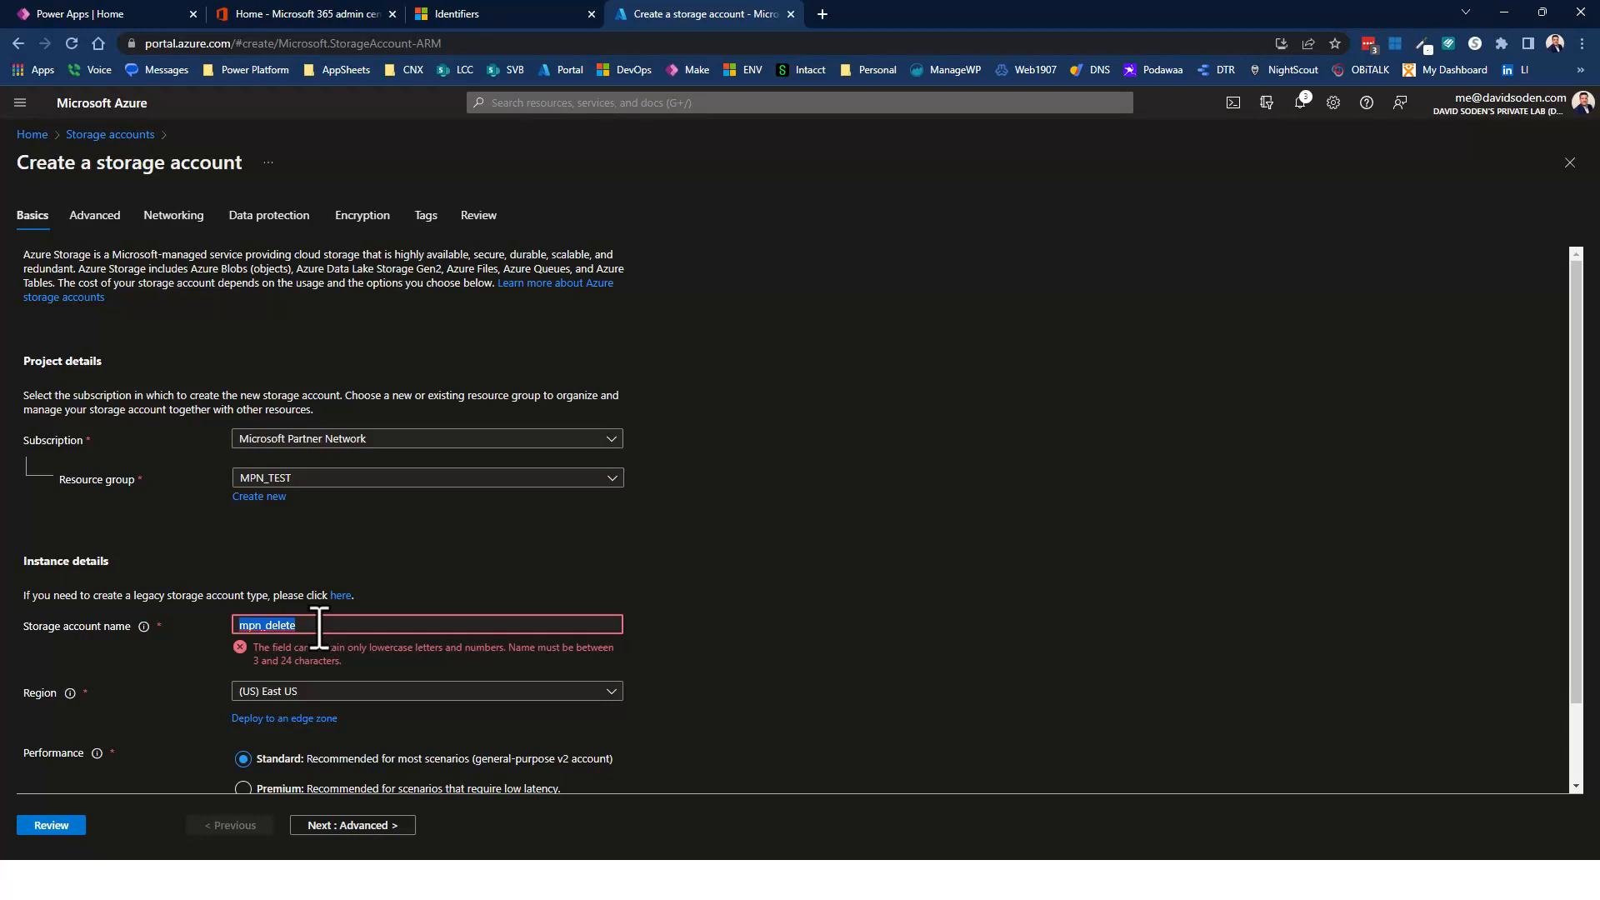
{"action": "type", "text": "deleteme"}
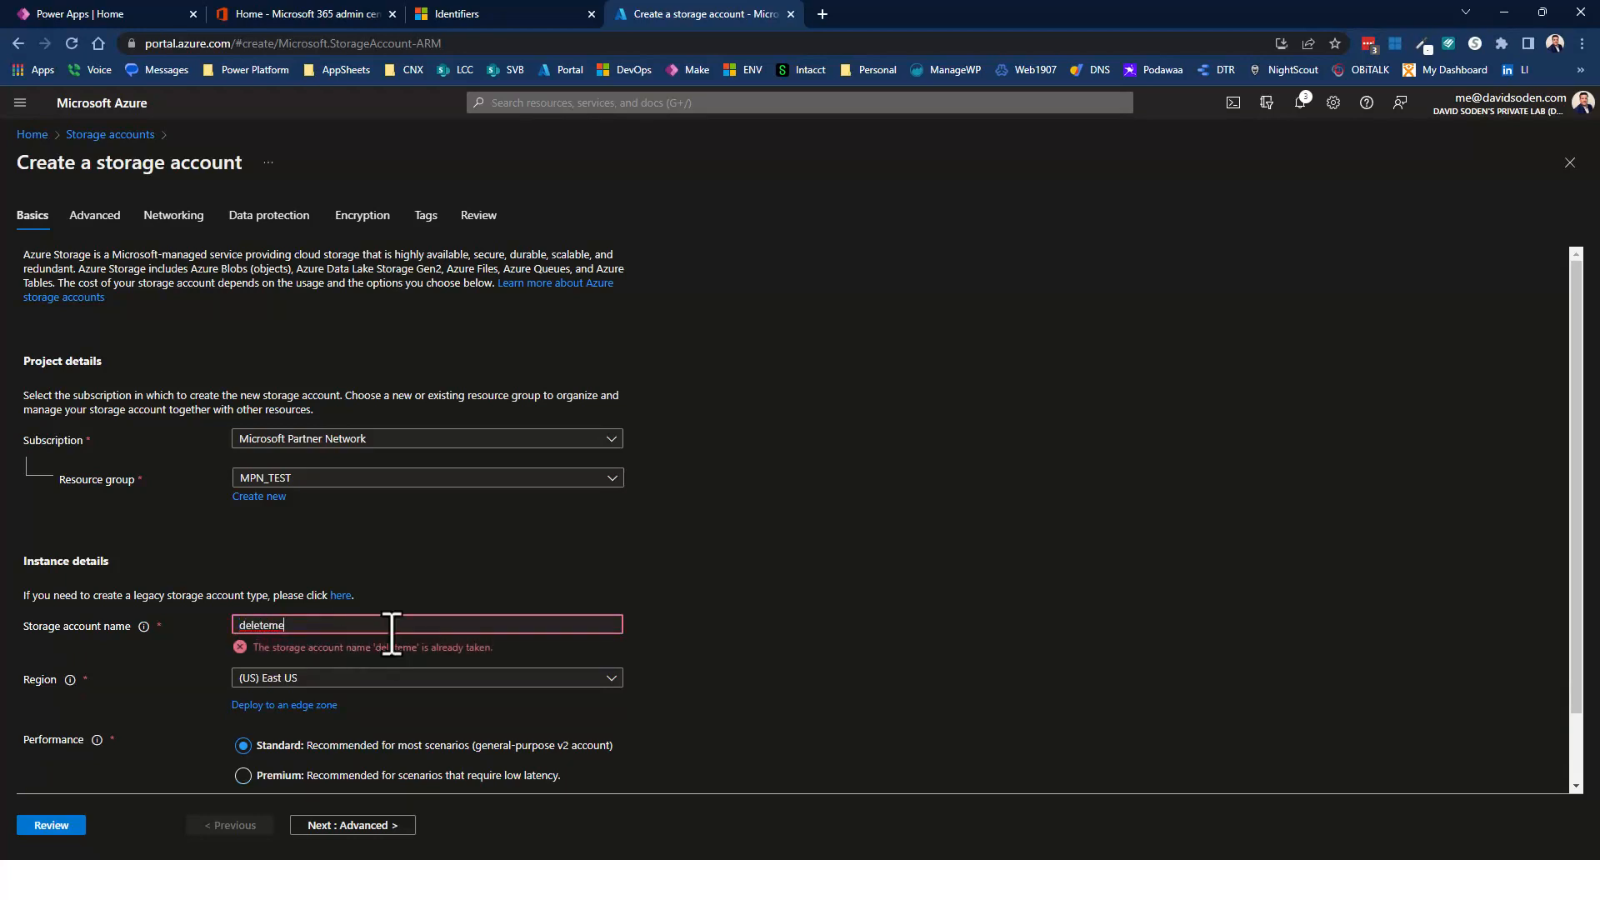
{"action": "type", "text": ")"}
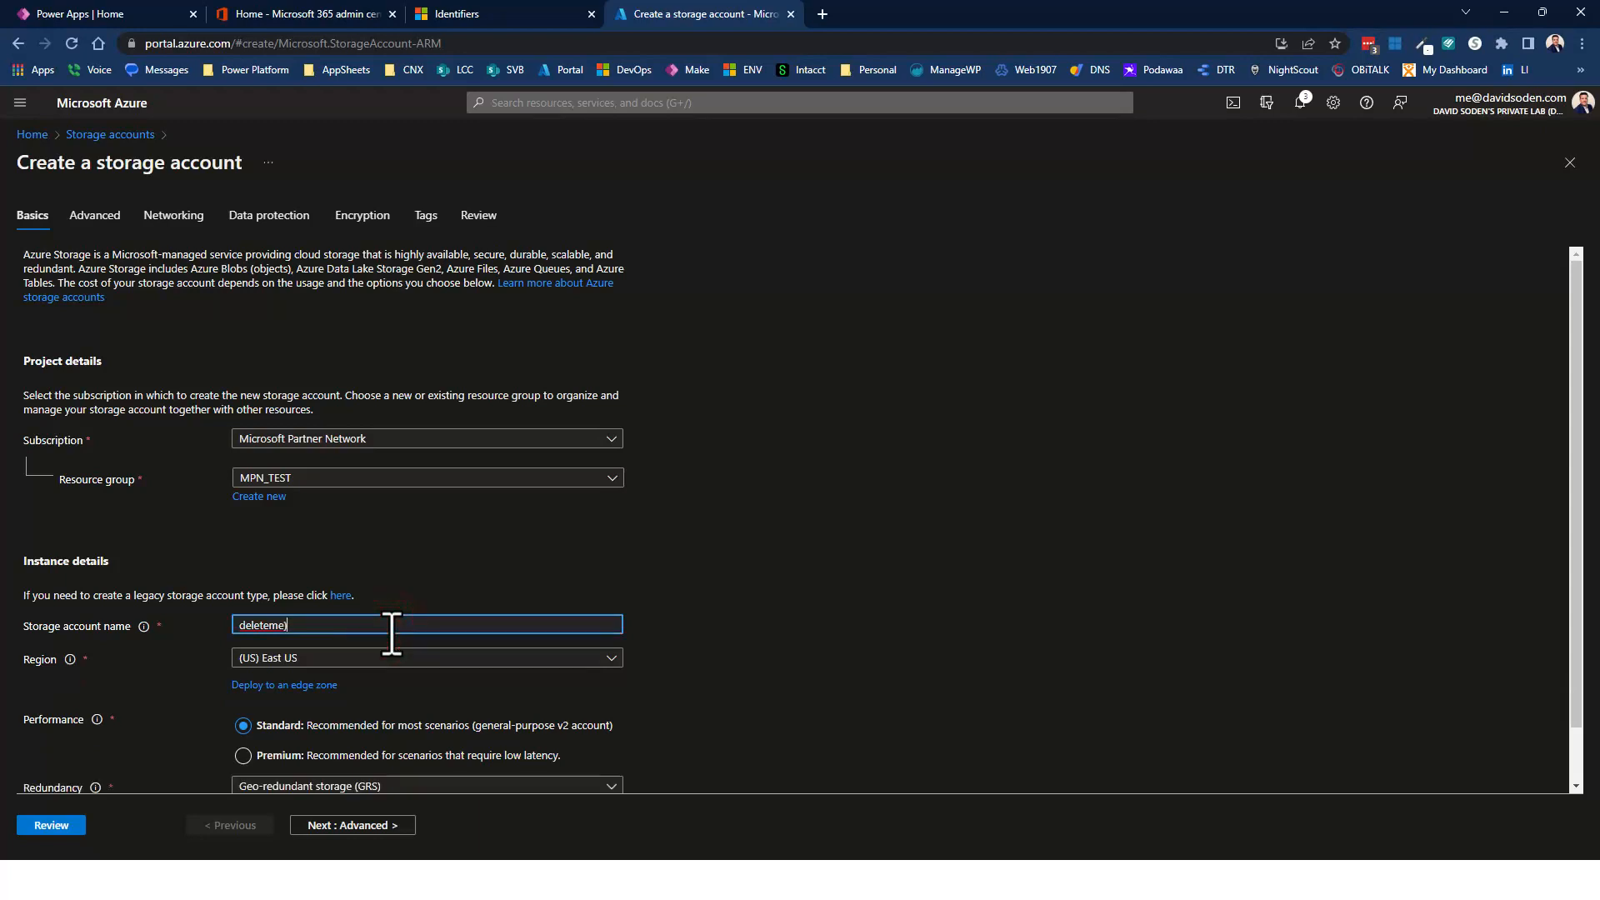
{"action": "type", "text": "565"}
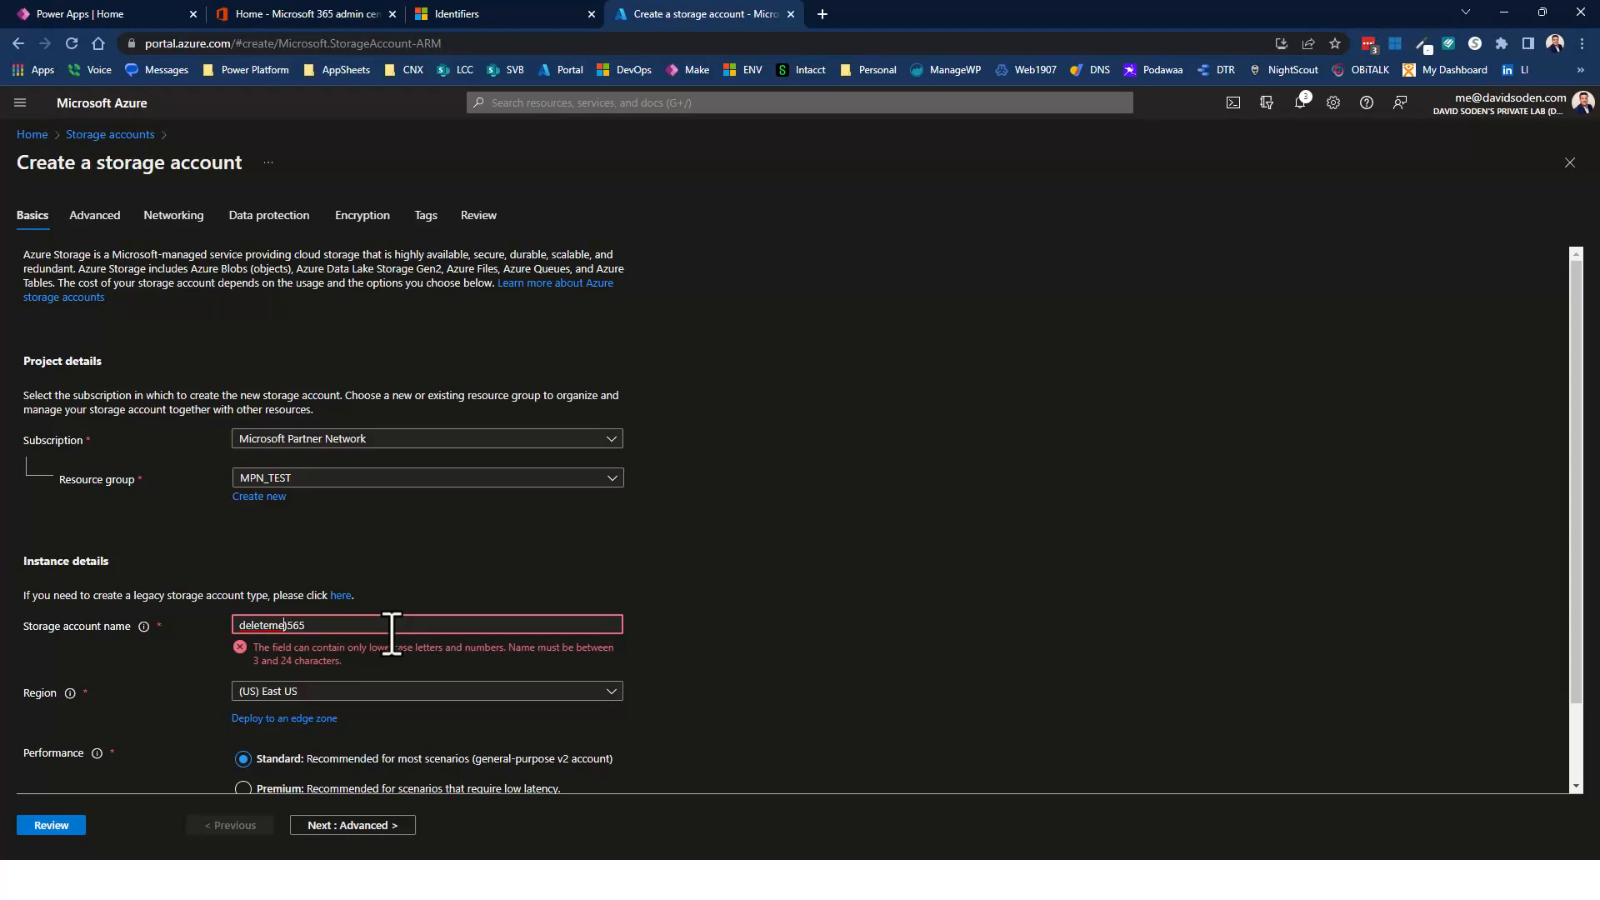
{"action": "key", "text": "BackSpace"}
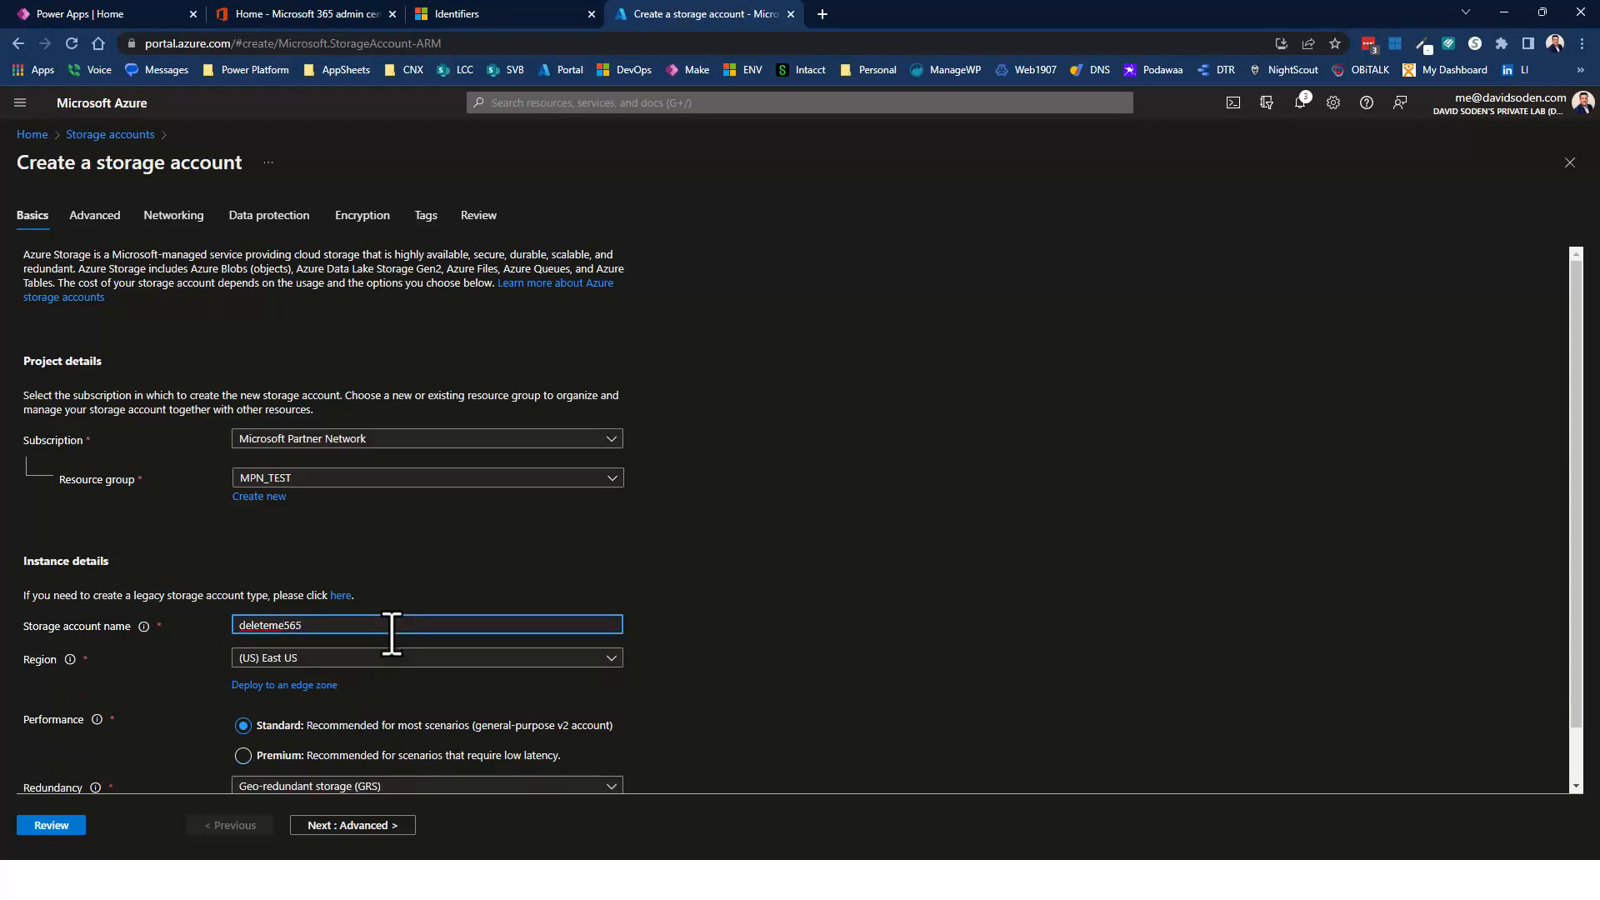
Keep default settings on the remaining tabs and create deleteme565.
{"action": "scroll", "coordinate": [393, 651], "scroll_direction": "down", "scroll_amount": 1}
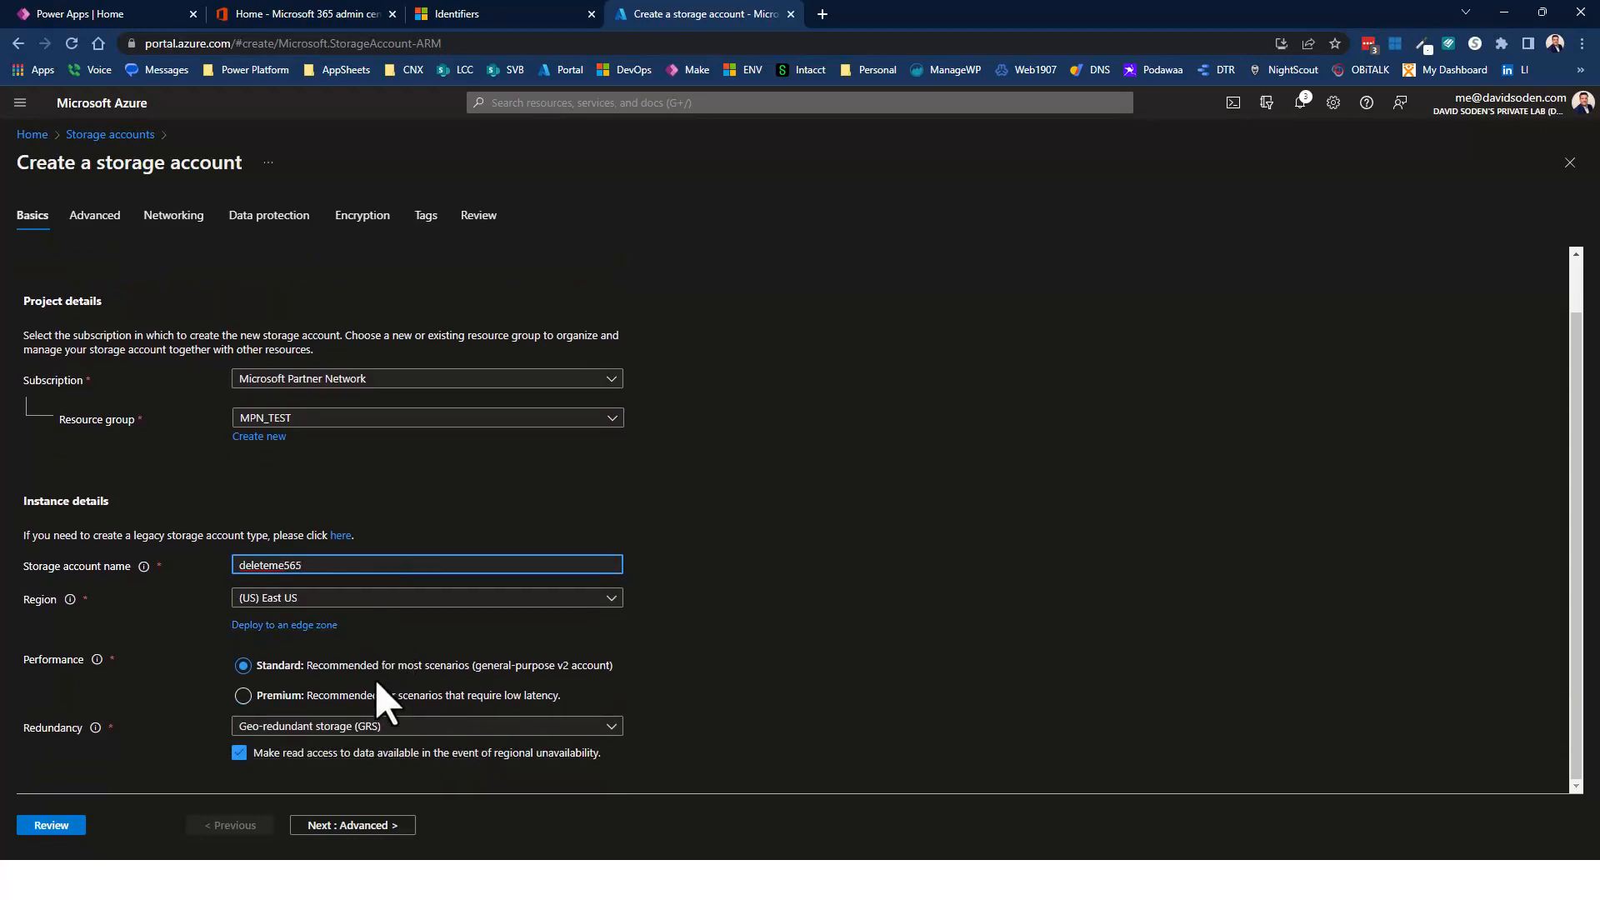
{"action": "left_click", "coordinate": [343, 823]}
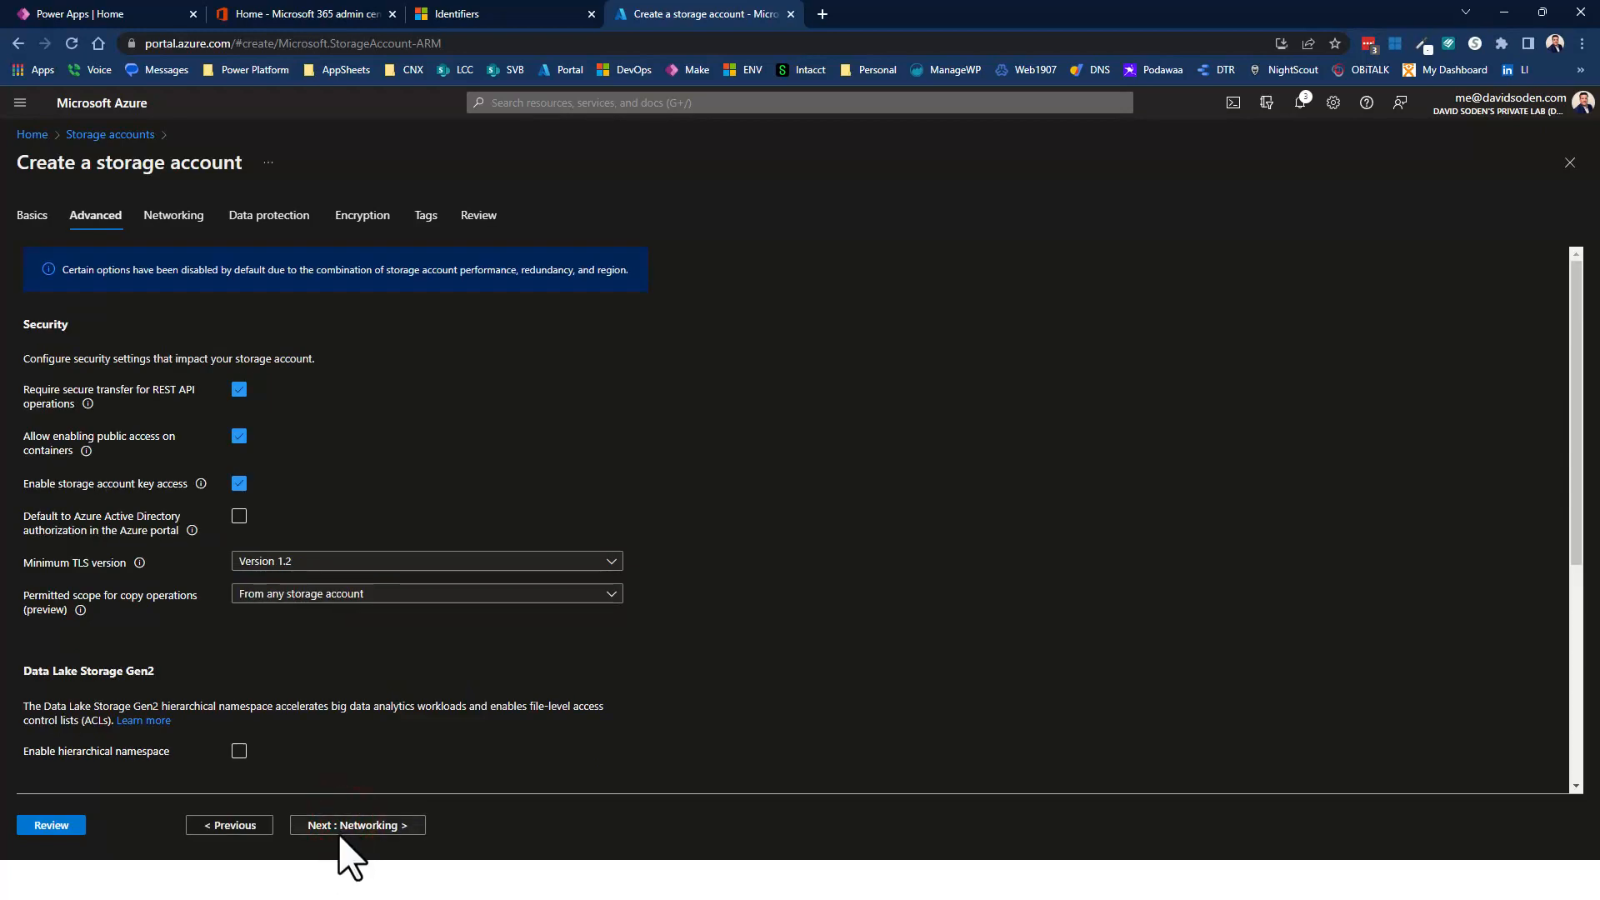
{"action": "left_click", "coordinate": [339, 832]}
{"action": "left_click", "coordinate": [339, 829]}
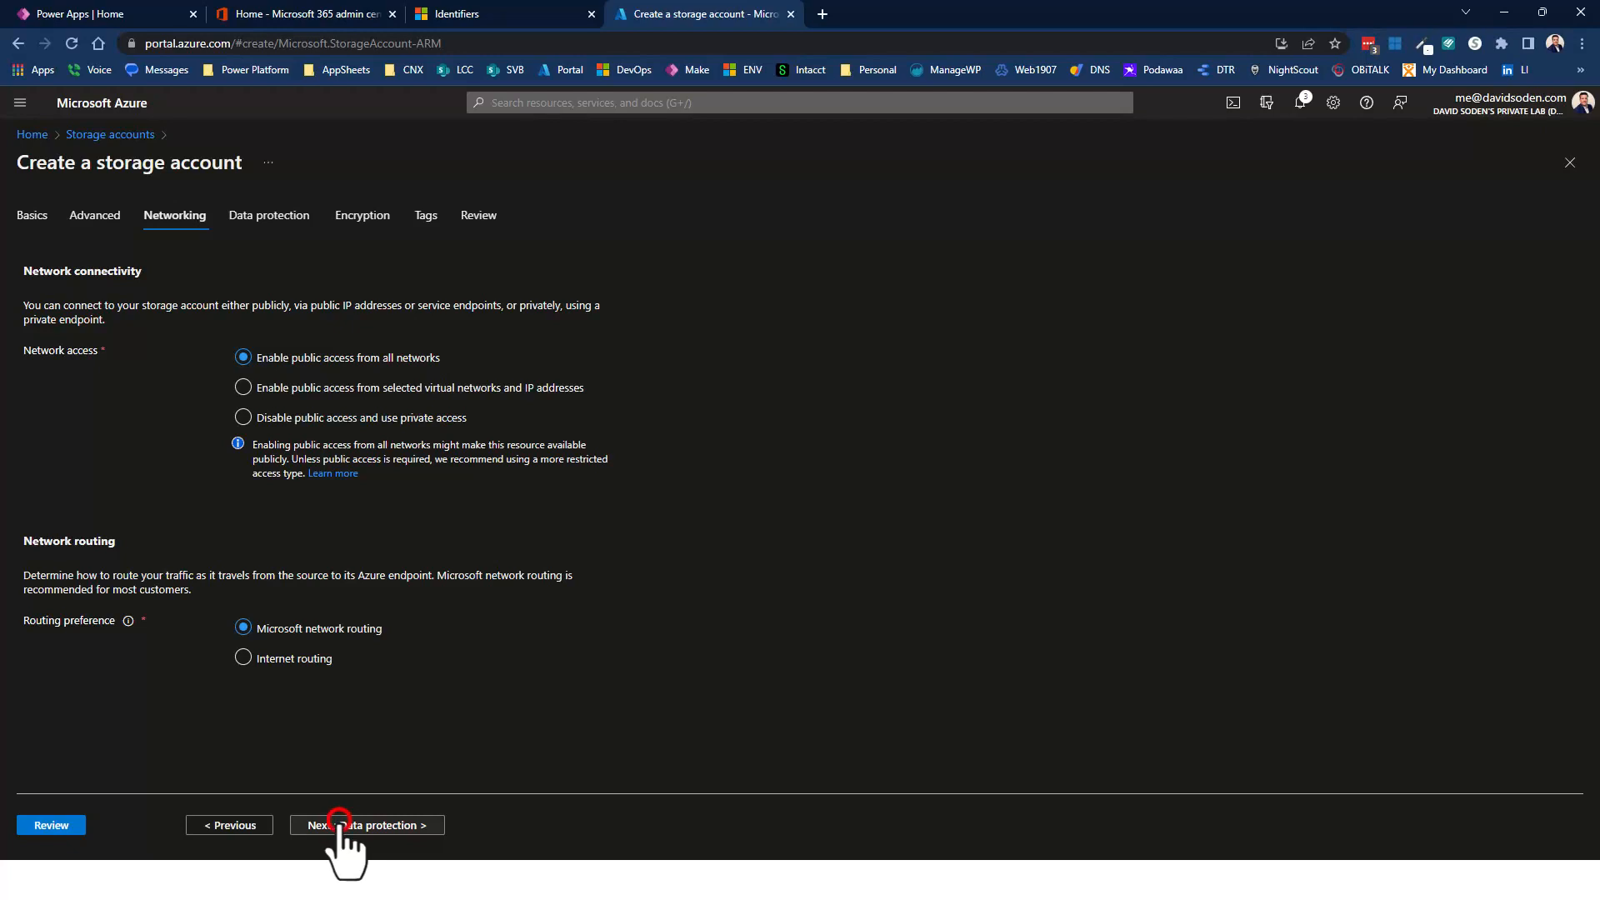
{"action": "left_click", "coordinate": [354, 823]}
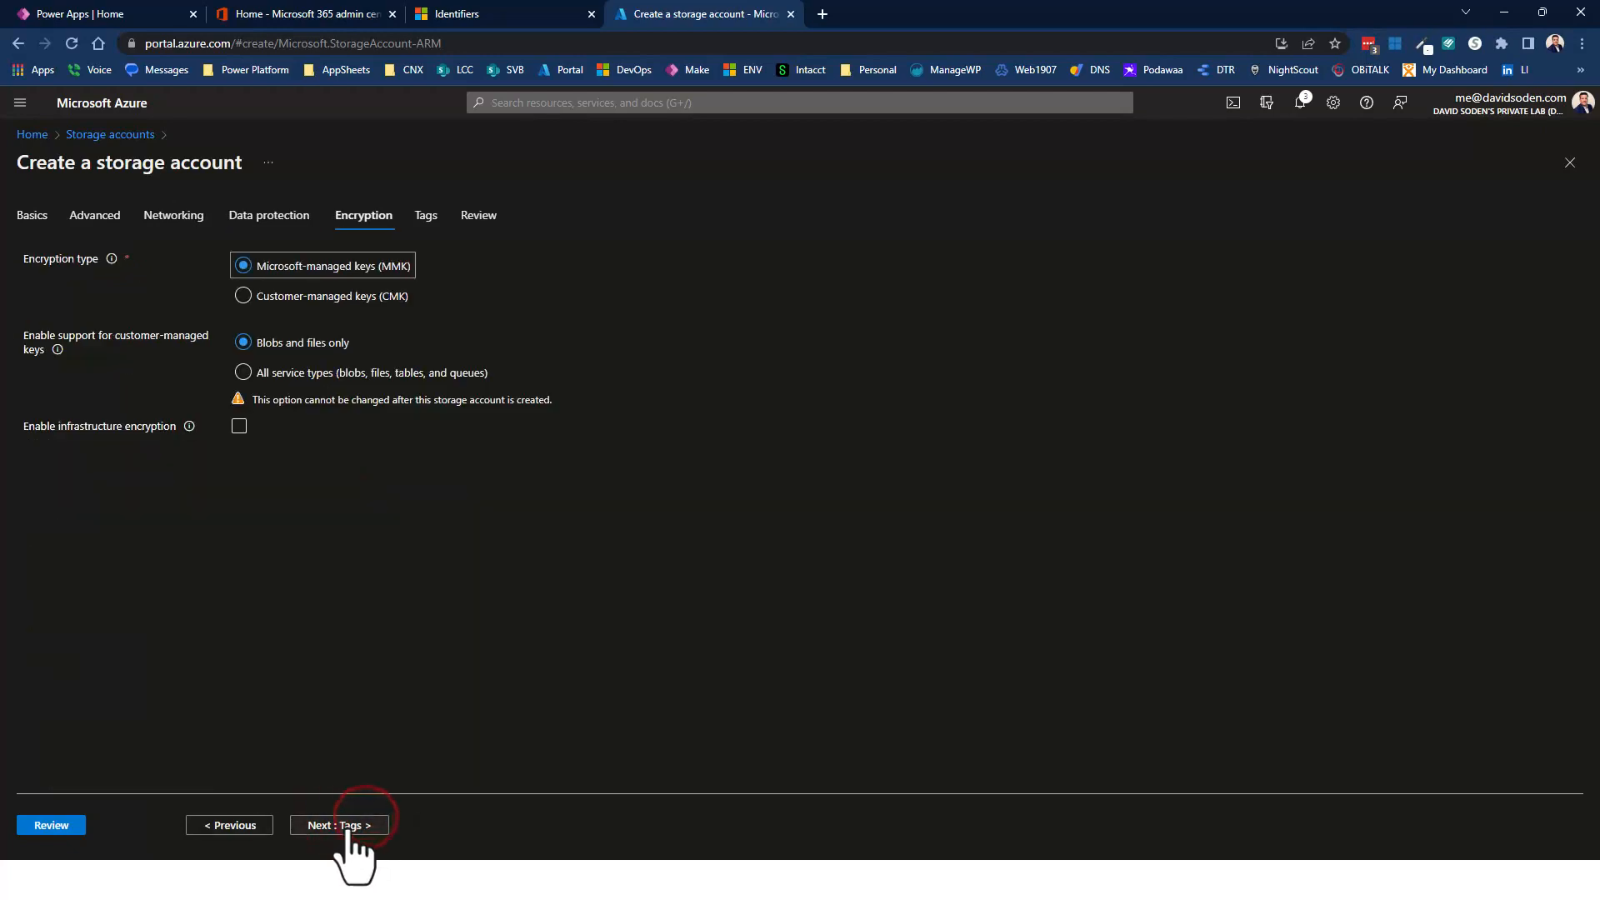
{"action": "left_click", "coordinate": [348, 825]}
{"action": "left_click", "coordinate": [347, 825]}
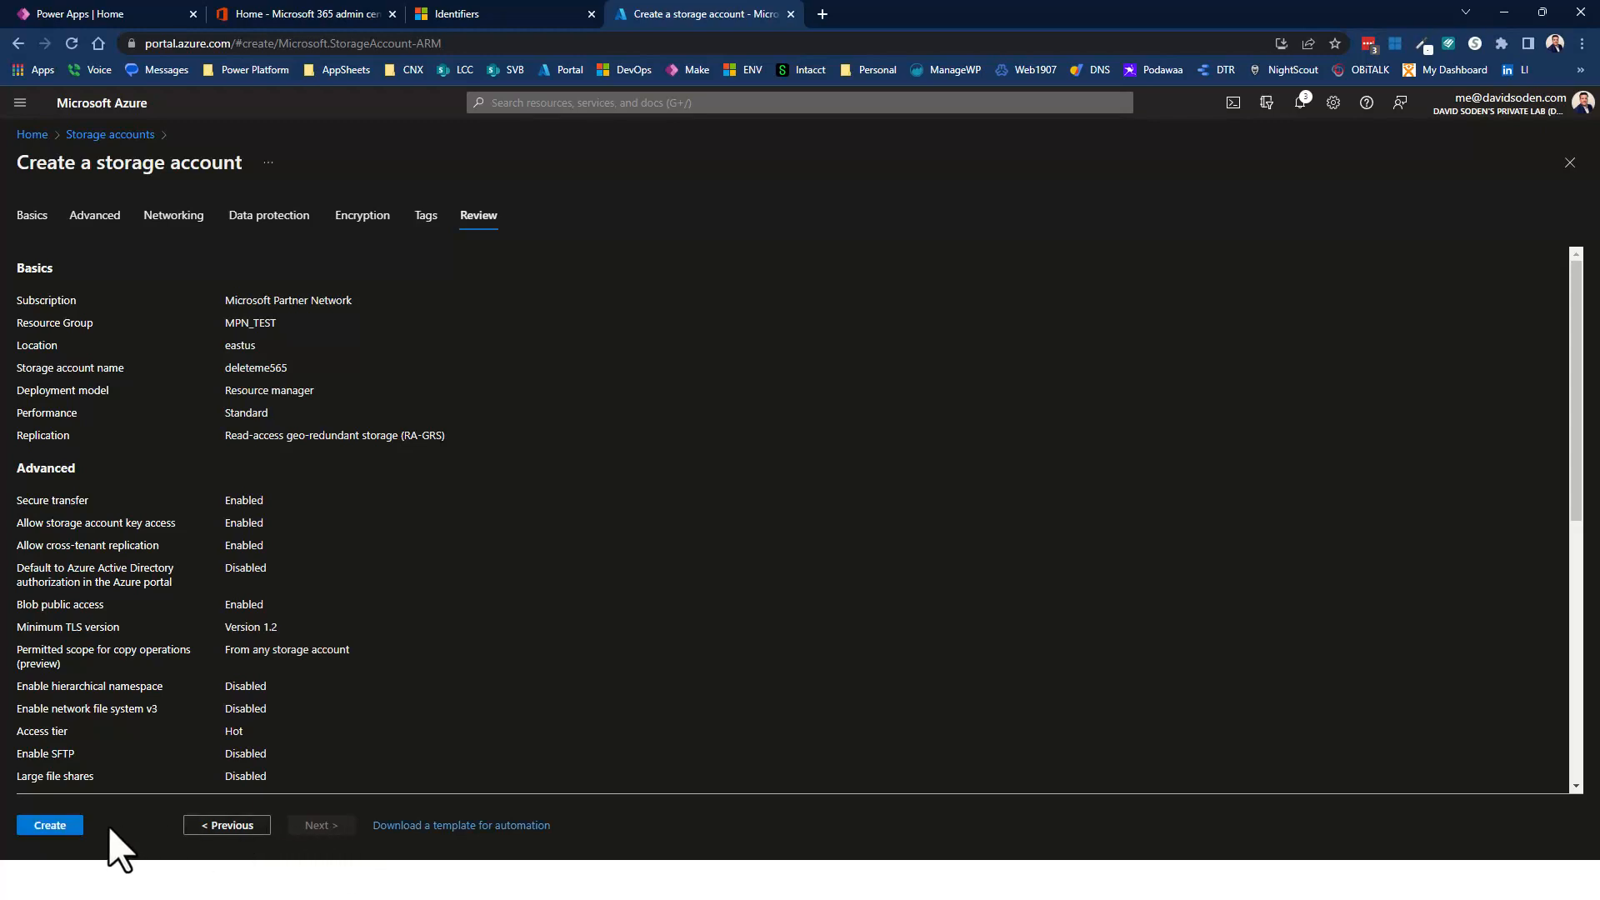
{"action": "left_click", "coordinate": [50, 825]}
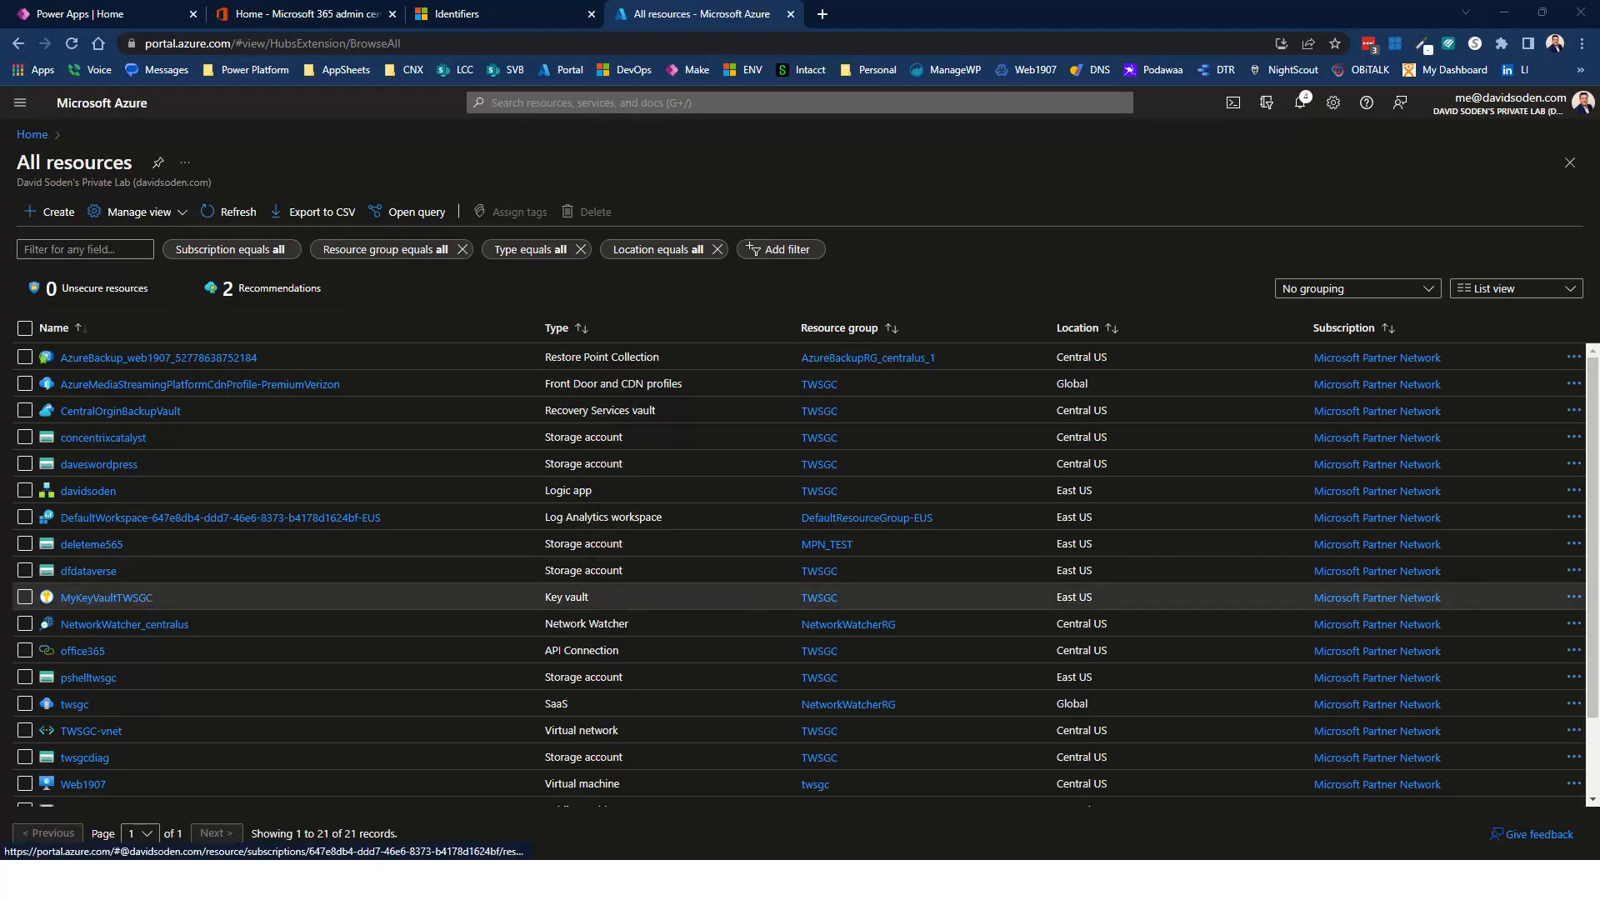
Open storage account deleteme565 and view its Access control (IAM) role assignments.
{"action": "scroll", "coordinate": [121, 702], "scroll_direction": "down", "scroll_amount": 1}
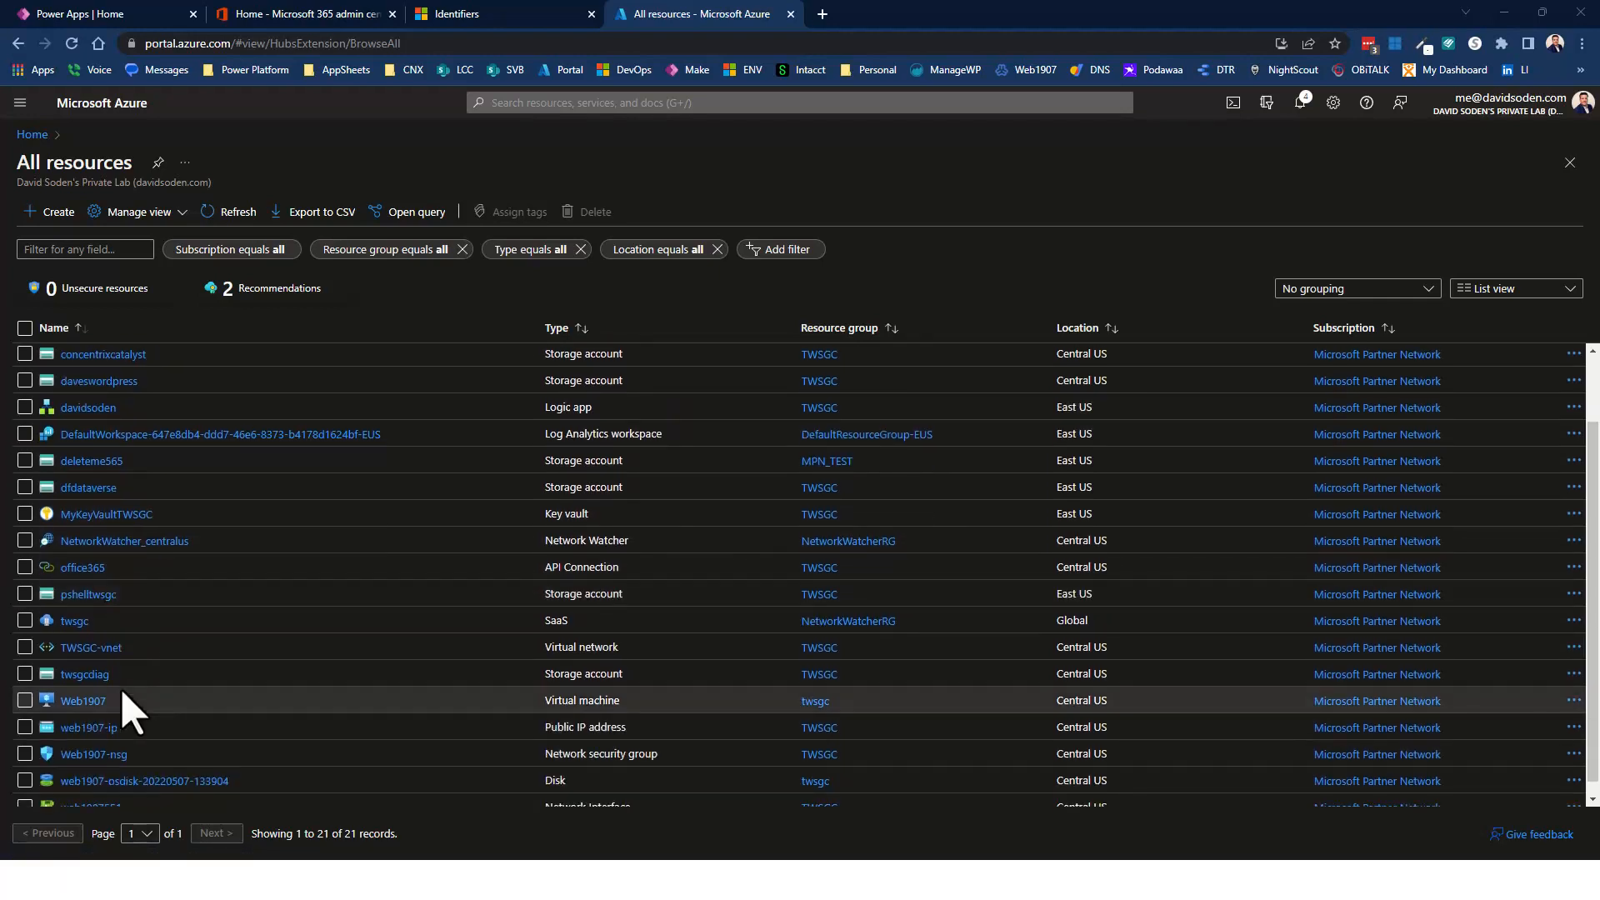
{"action": "scroll", "coordinate": [110, 542], "scroll_direction": "up", "scroll_amount": 1}
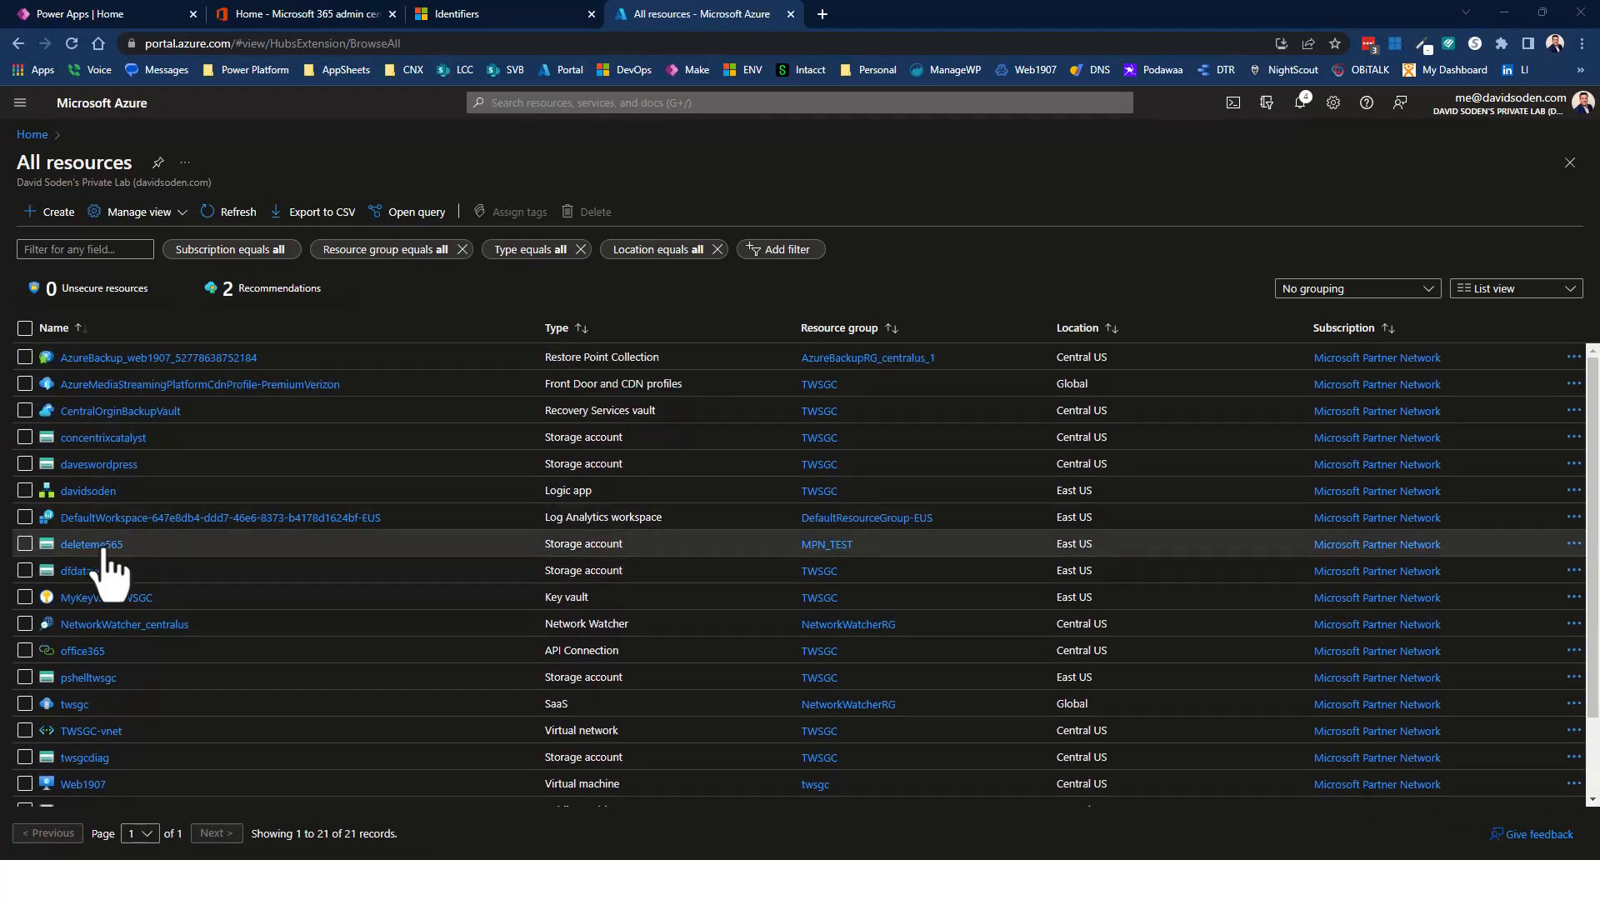
{"action": "left_click", "coordinate": [83, 546]}
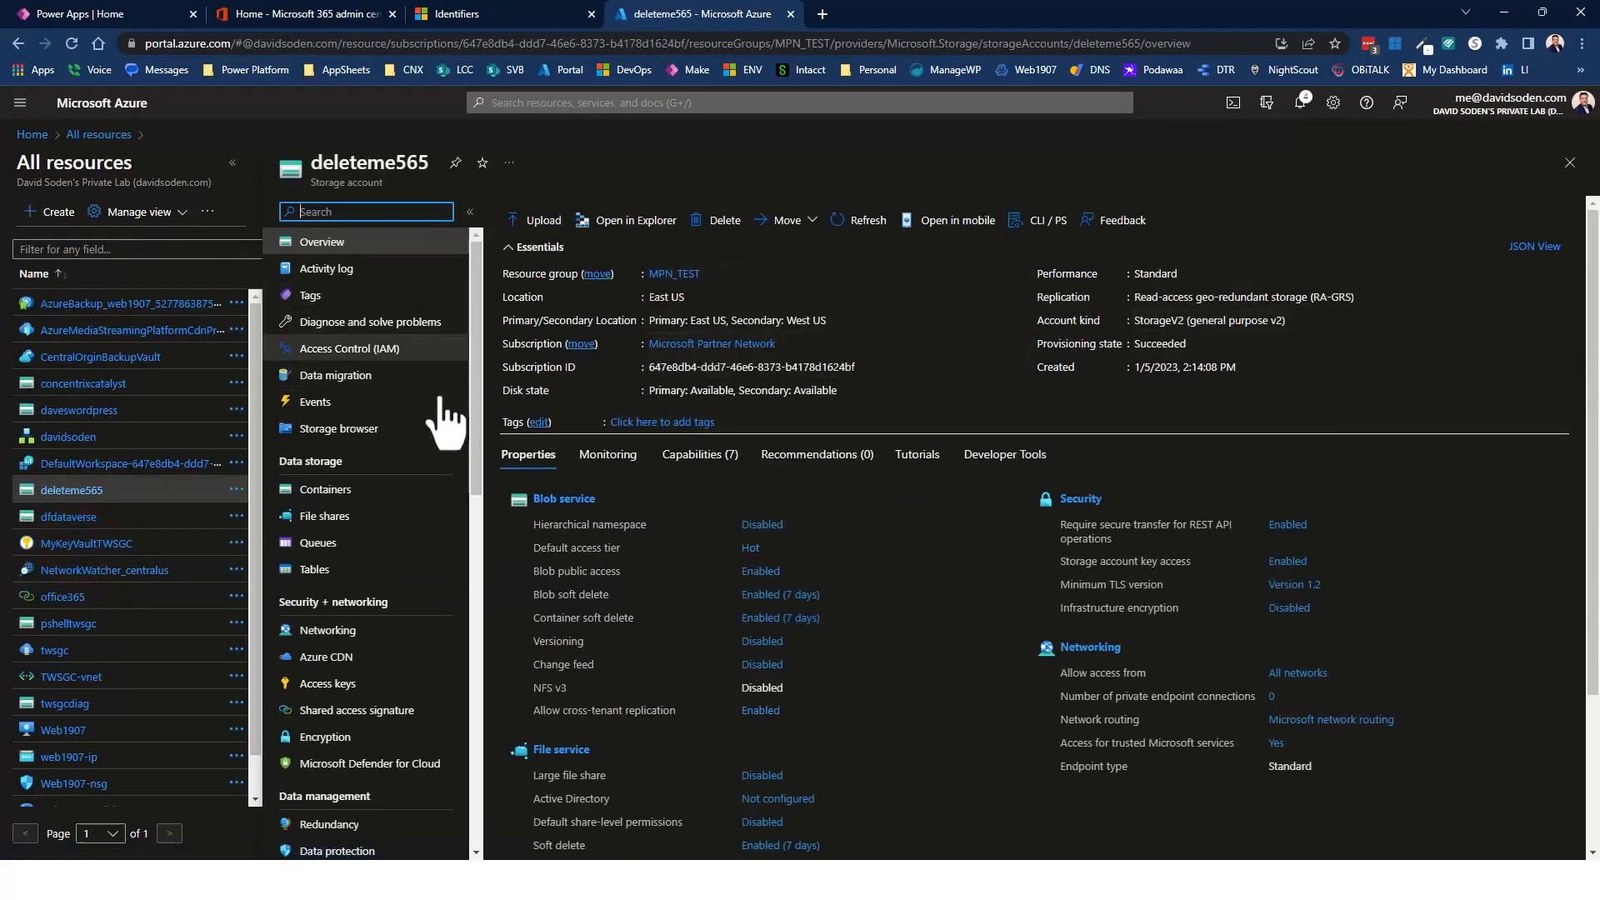
{"action": "scroll", "coordinate": [402, 475], "scroll_direction": "down", "scroll_amount": 5}
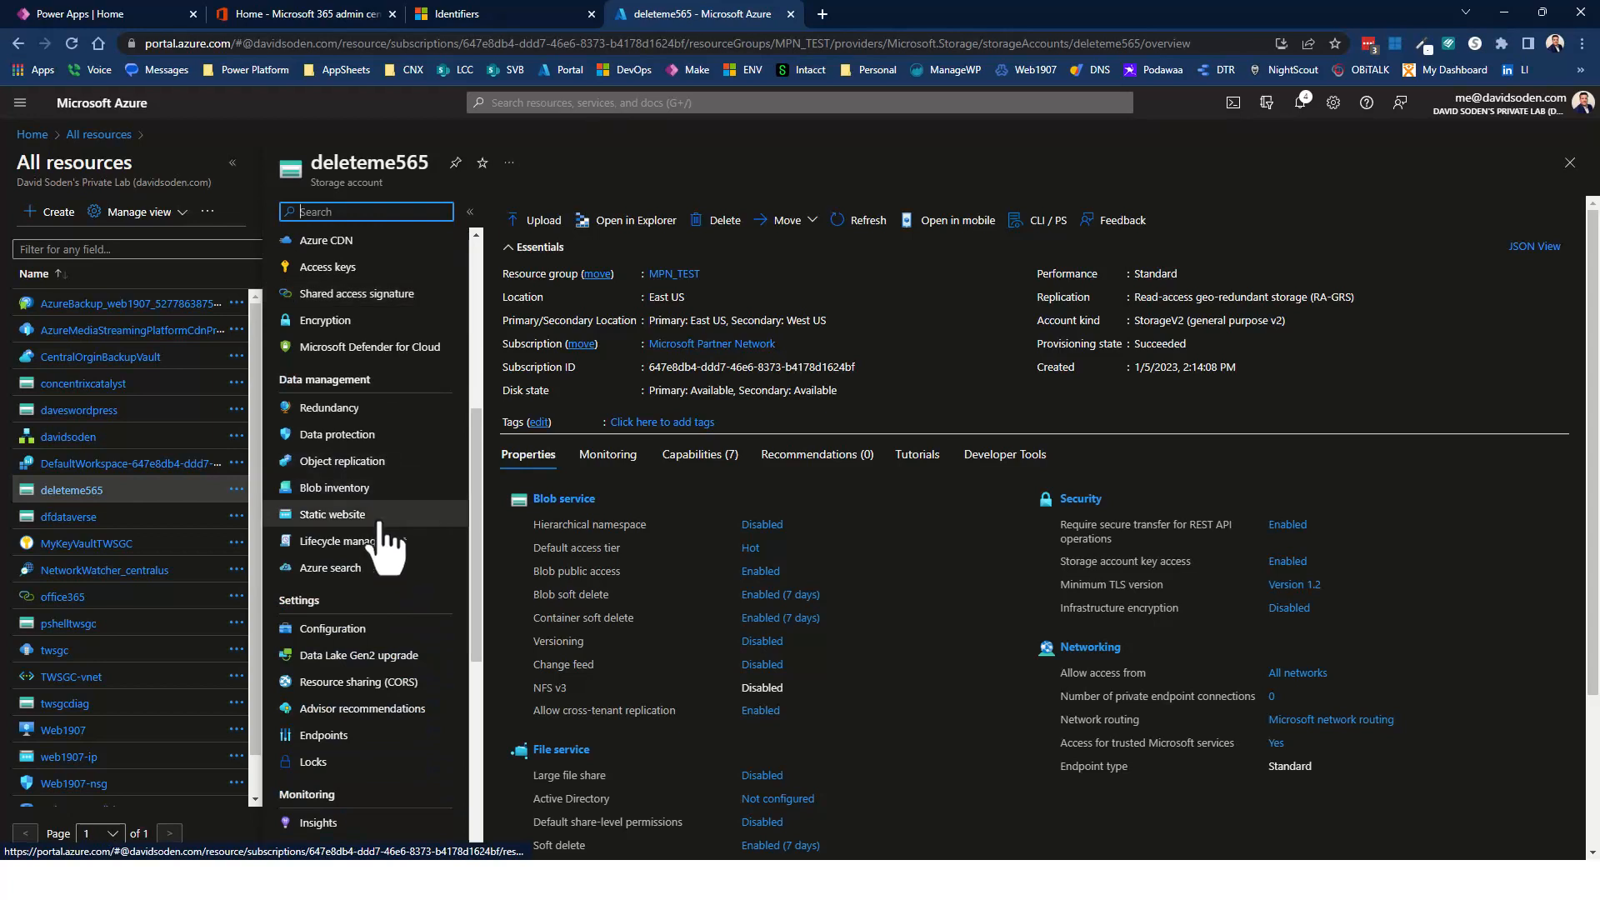
{"action": "scroll", "coordinate": [381, 526], "scroll_direction": "up", "scroll_amount": 5}
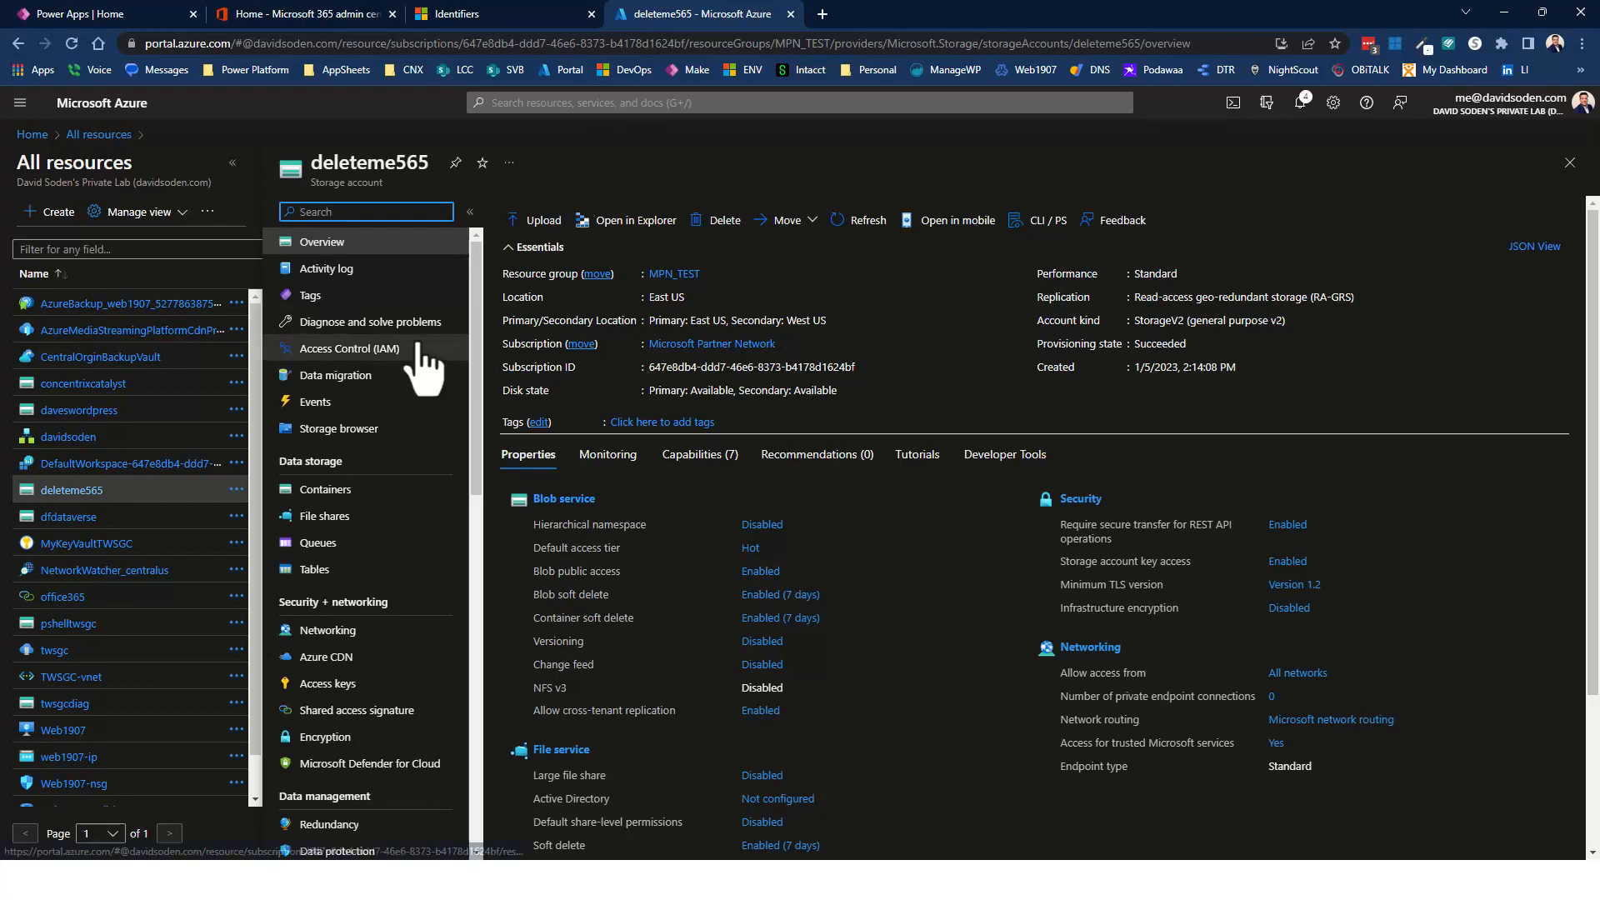
{"action": "left_click", "coordinate": [382, 348]}
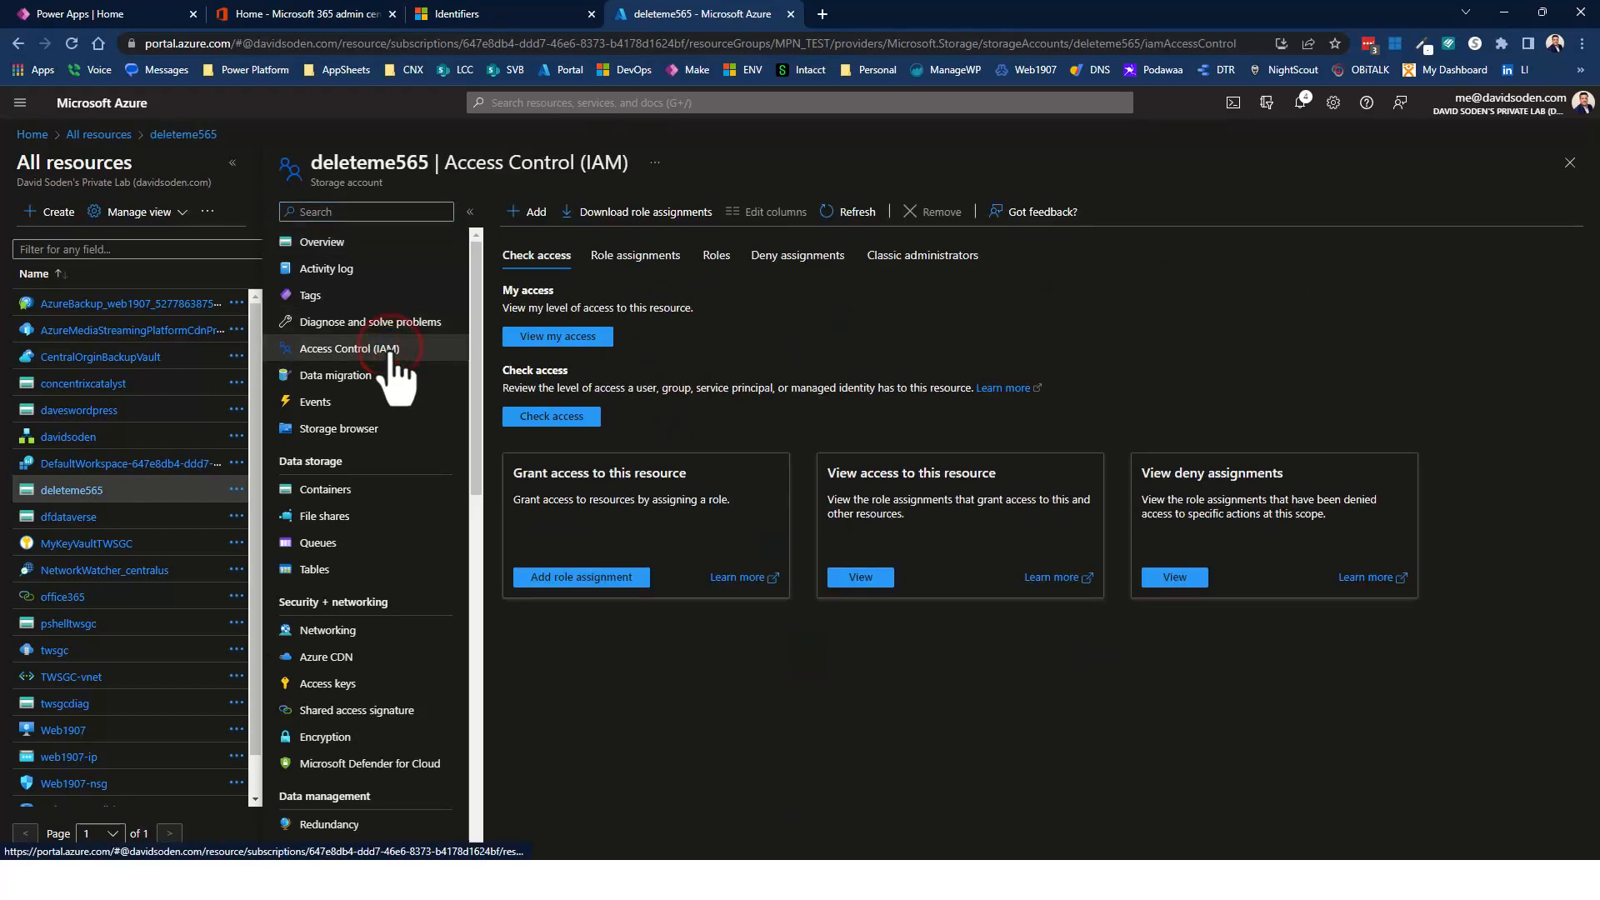
{"action": "left_click", "coordinate": [654, 256]}
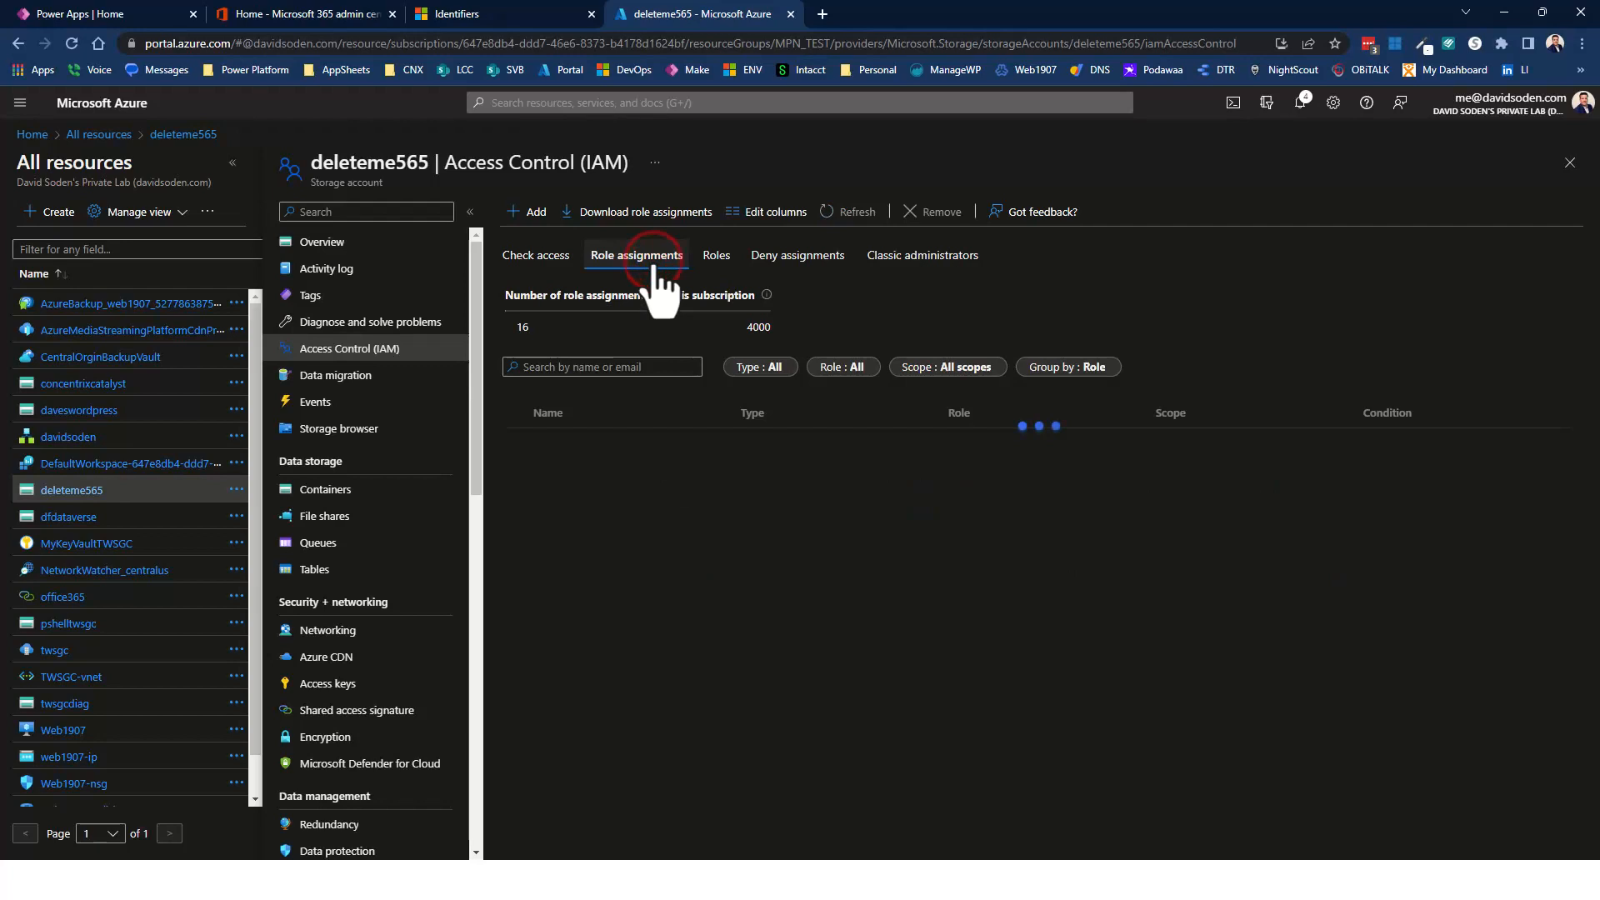
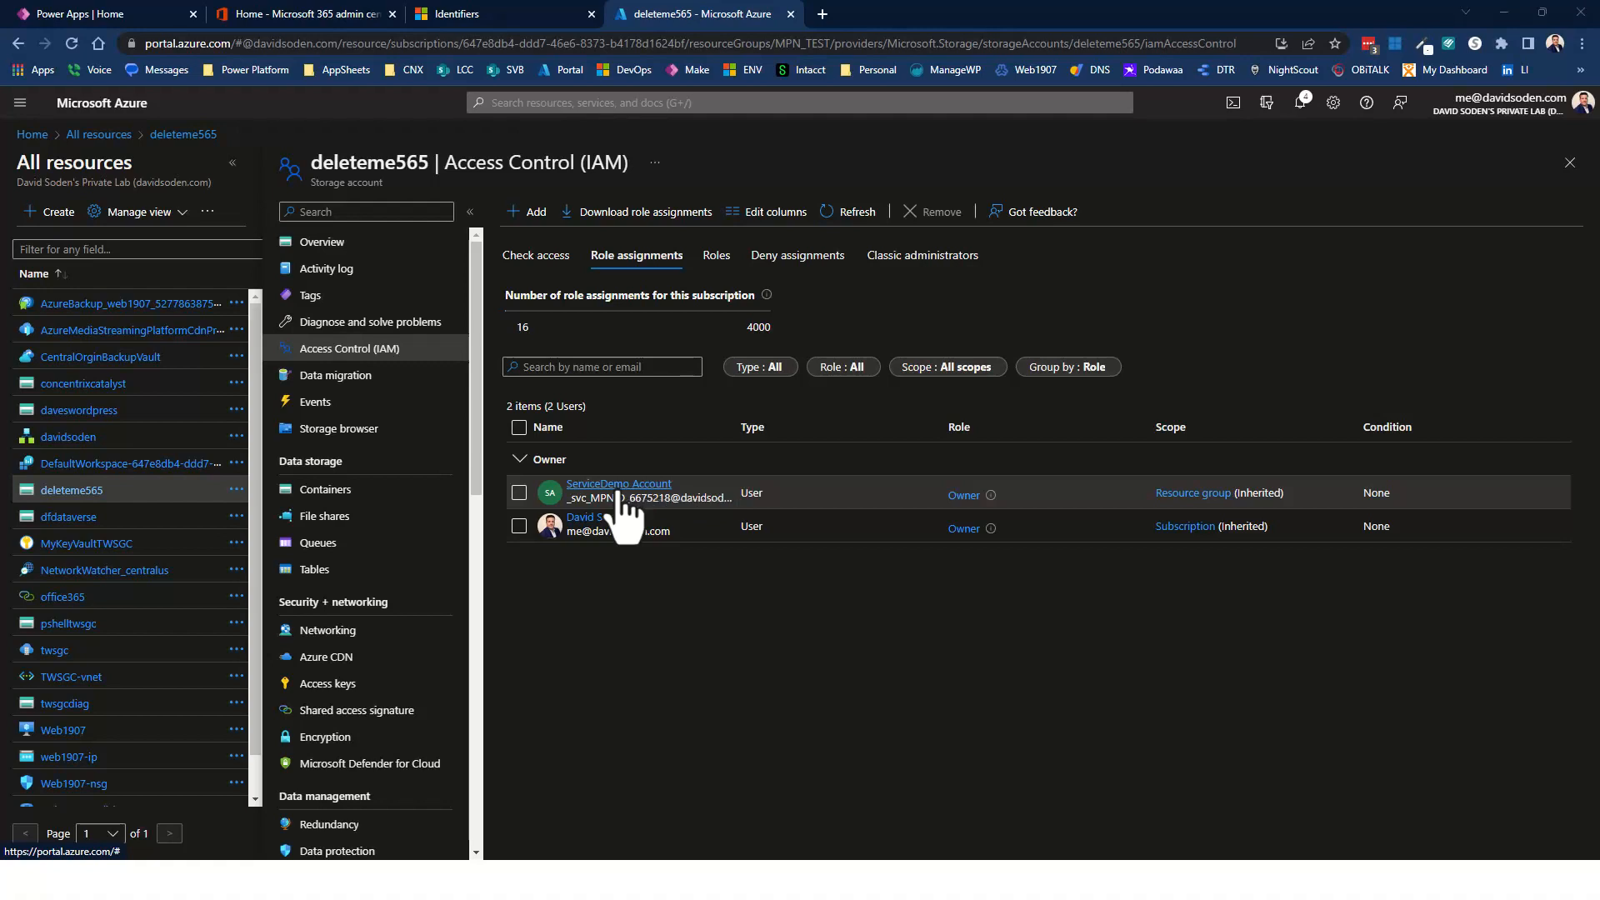
Return from the Azure portal to the 'Ownership of Objects in Azure' slide.
{"action": "key", "text": "alt+Tab"}
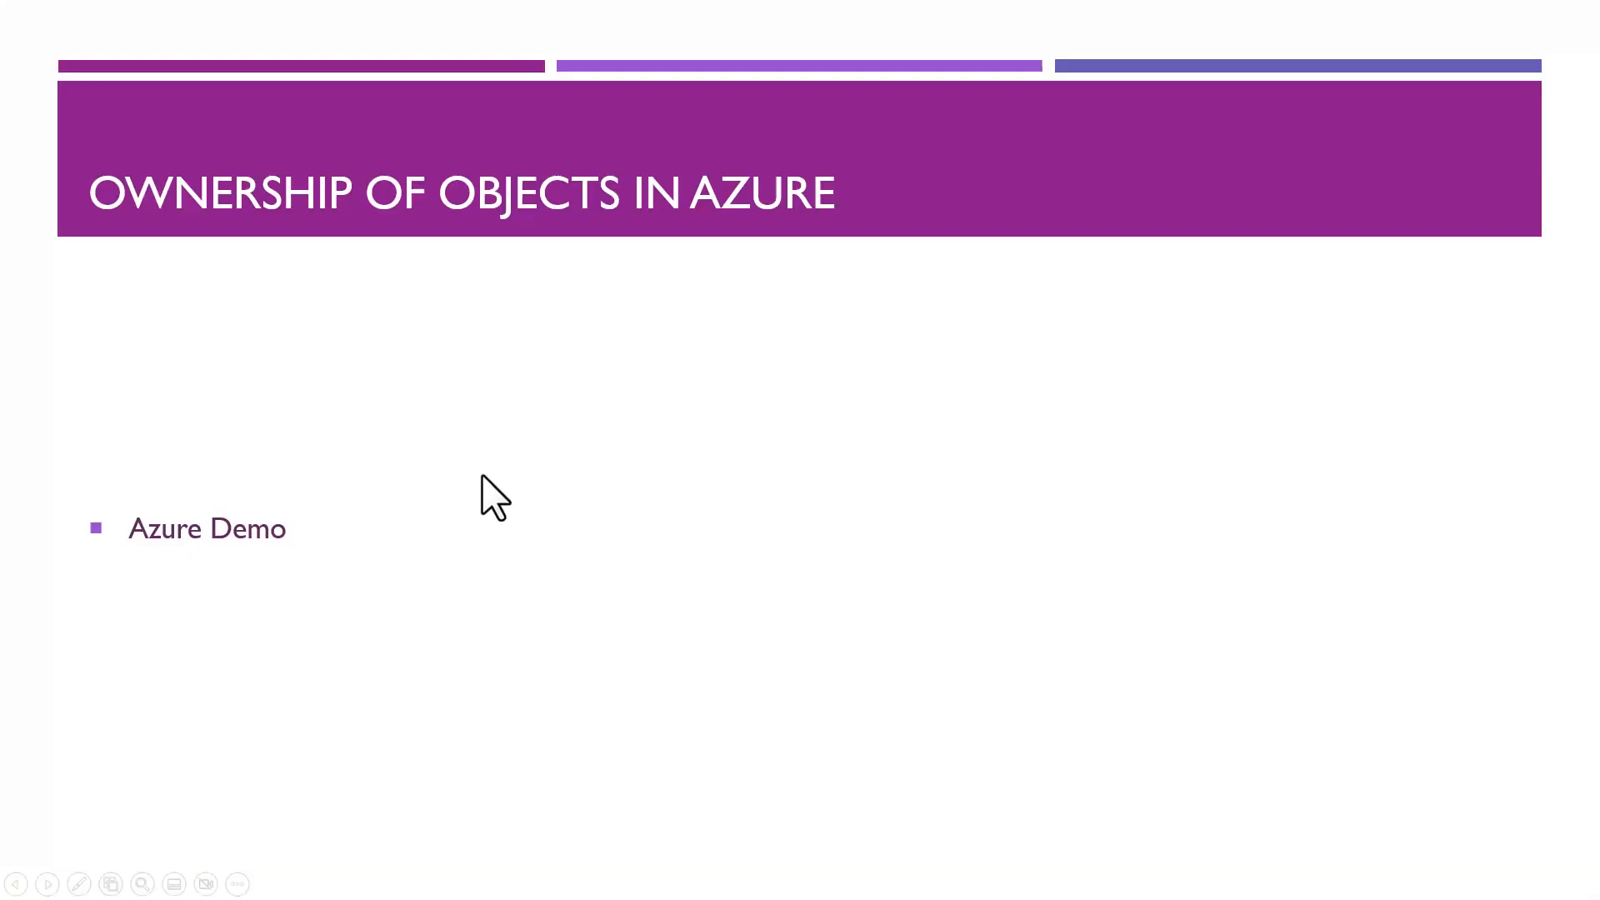
Advance past the Azure ownership slide toward the Power Platform admin center Environments list.
{"action": "left_click", "coordinate": [482, 477]}
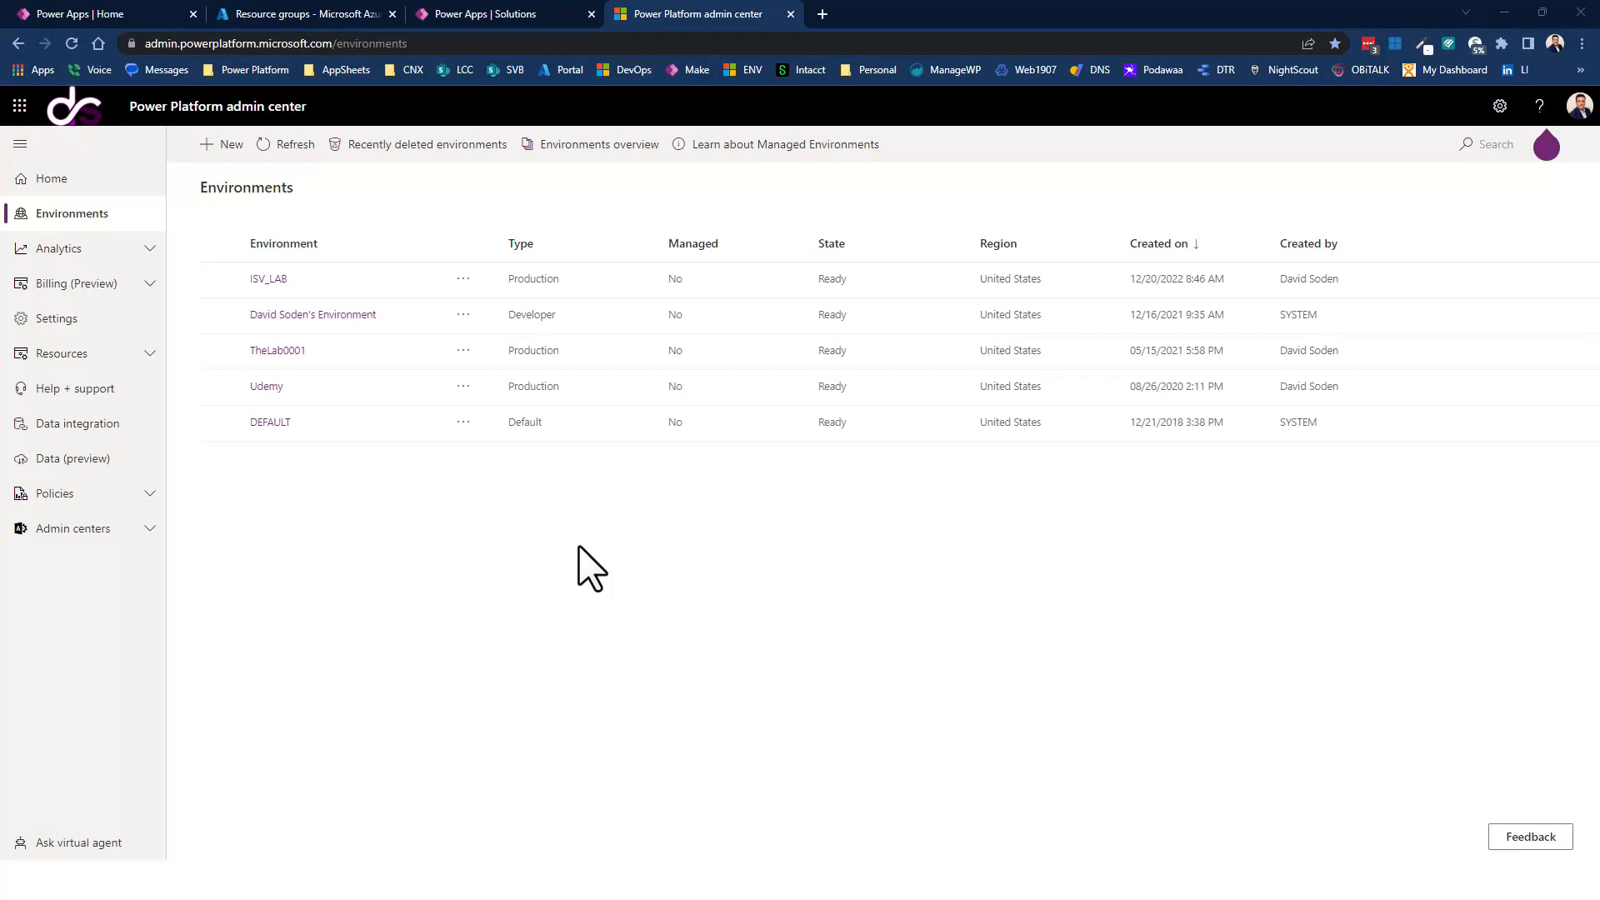
Open the ISV_LAB environment's details and view all of its users.
{"action": "left_click", "coordinate": [268, 280]}
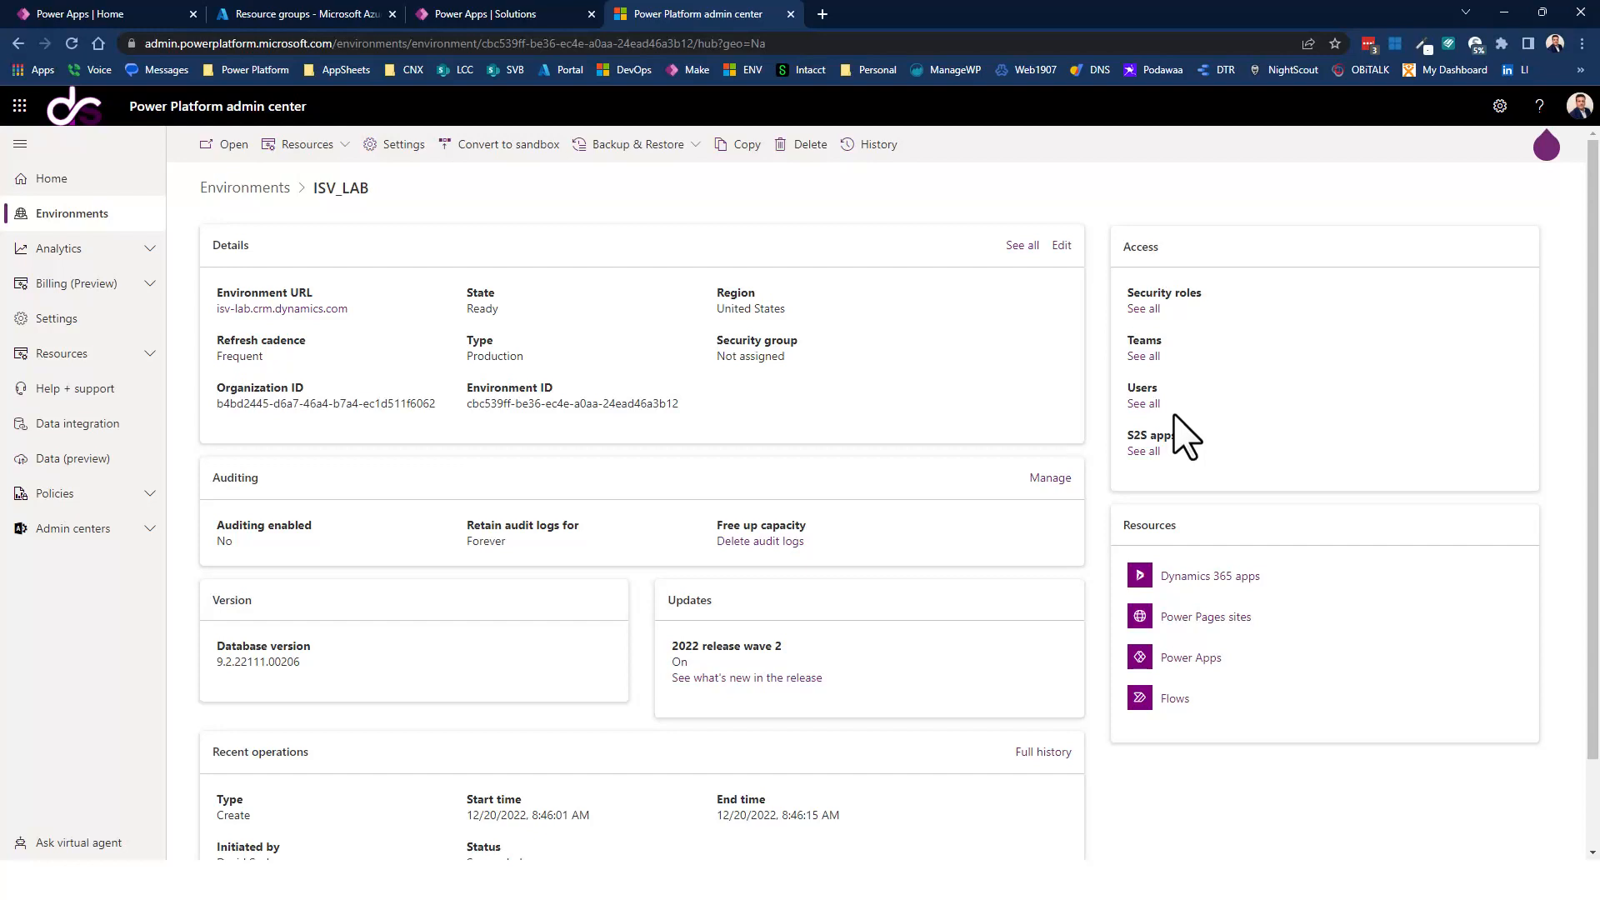
{"action": "left_click", "coordinate": [1143, 403]}
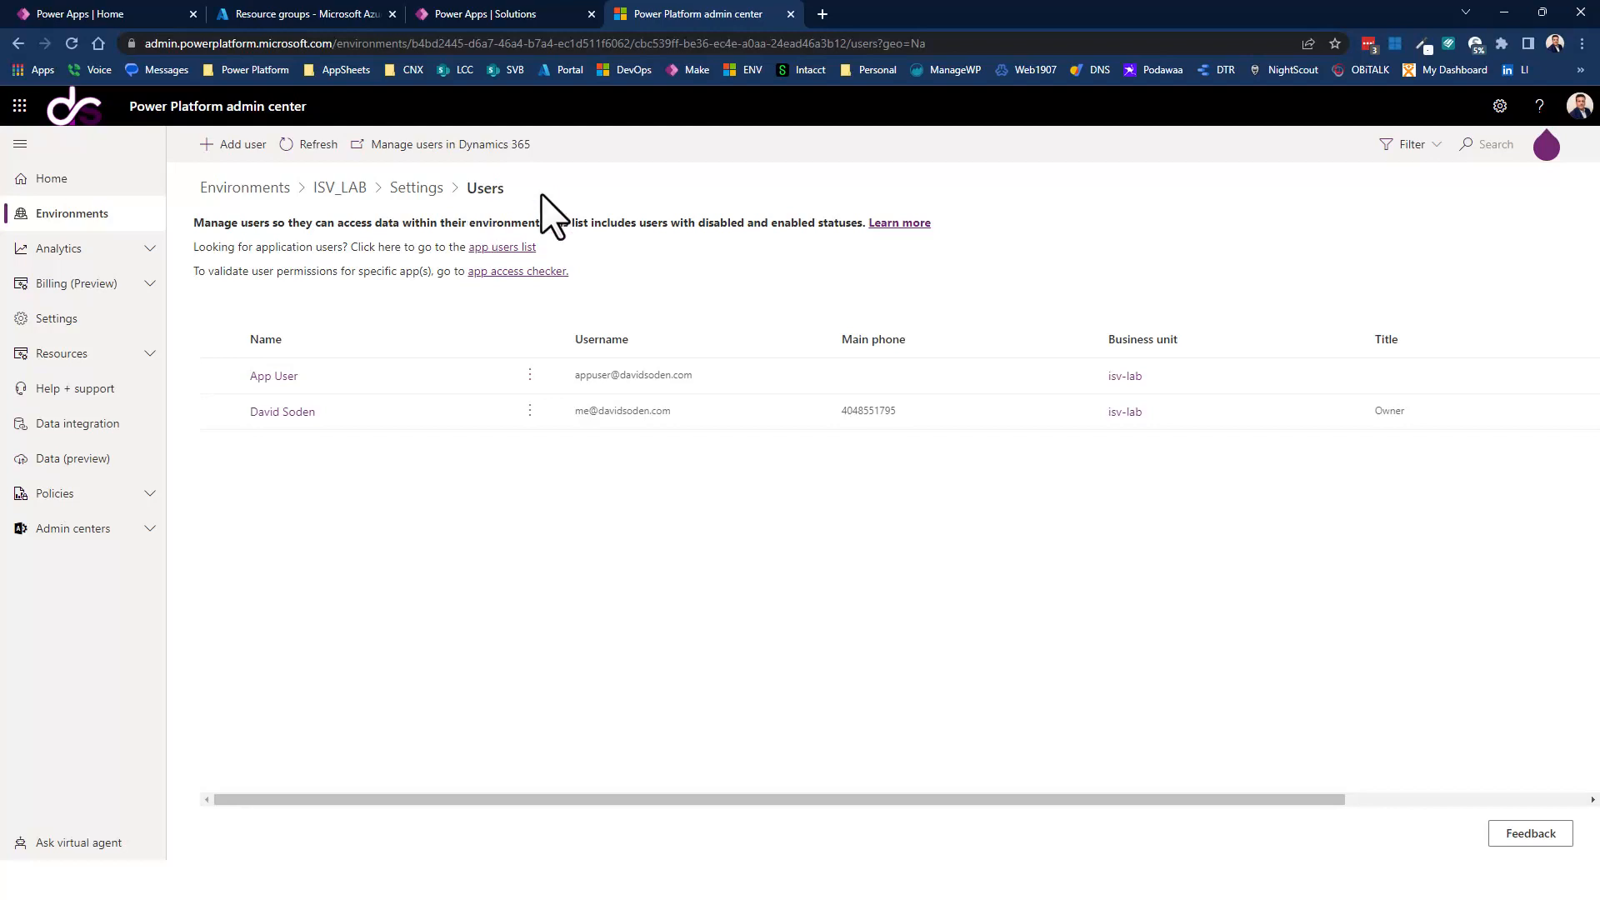
Add the ServiceDemo Account as a new user of ISV_LAB.
{"action": "left_click", "coordinate": [575, 194]}
{"action": "left_click", "coordinate": [221, 144]}
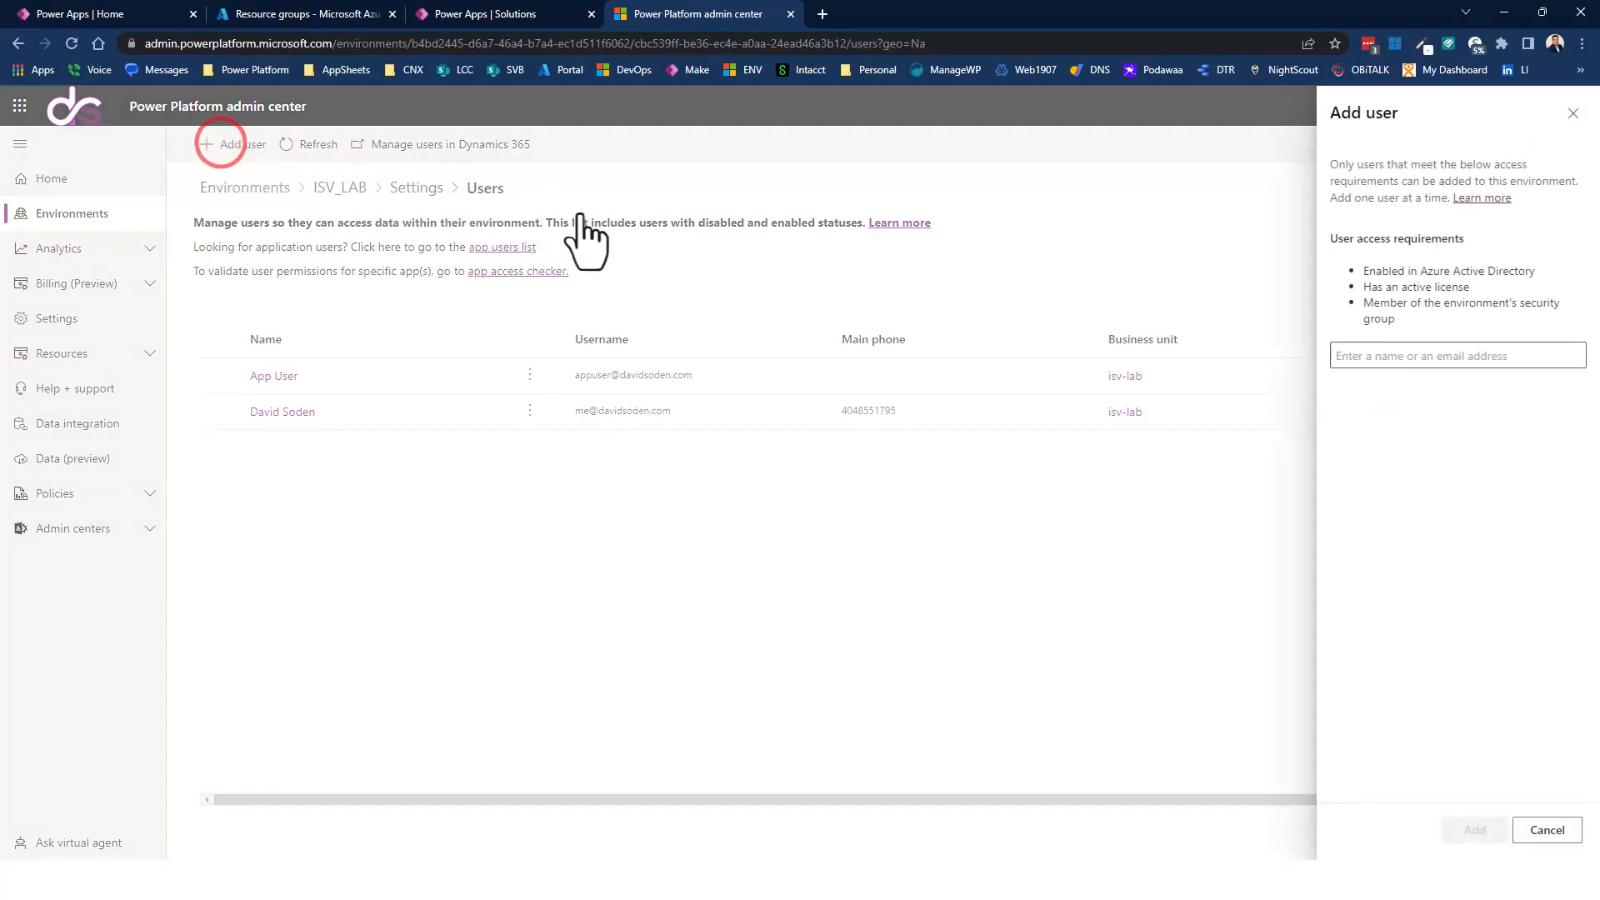
{"action": "left_click", "coordinate": [1348, 358]}
{"action": "type", "text": "_"}
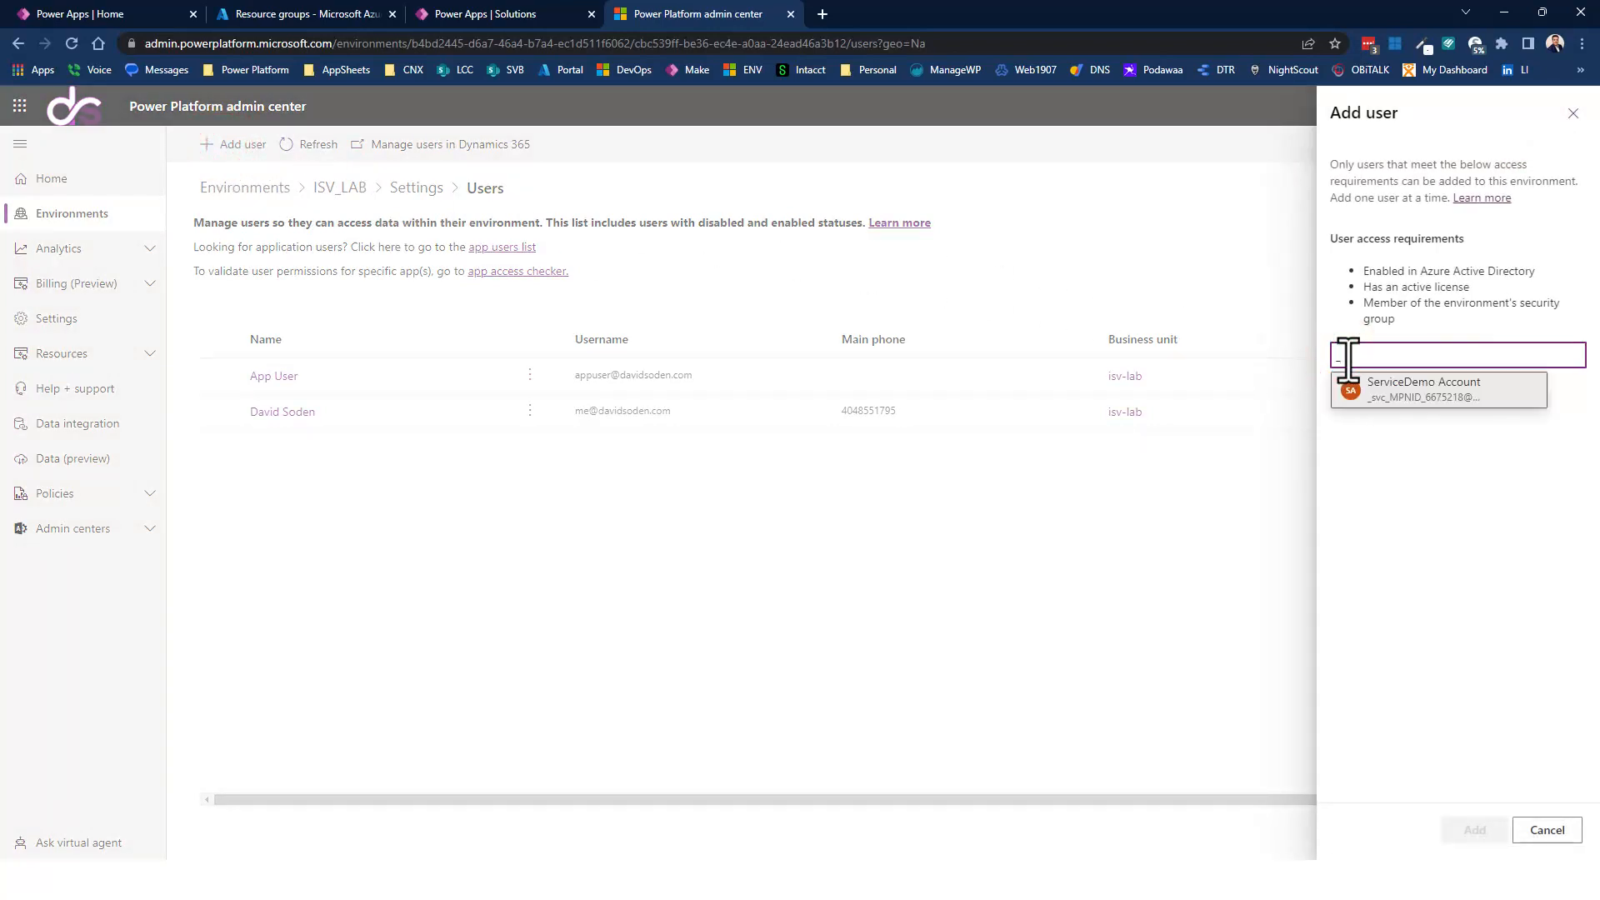
{"action": "left_click", "coordinate": [1423, 388]}
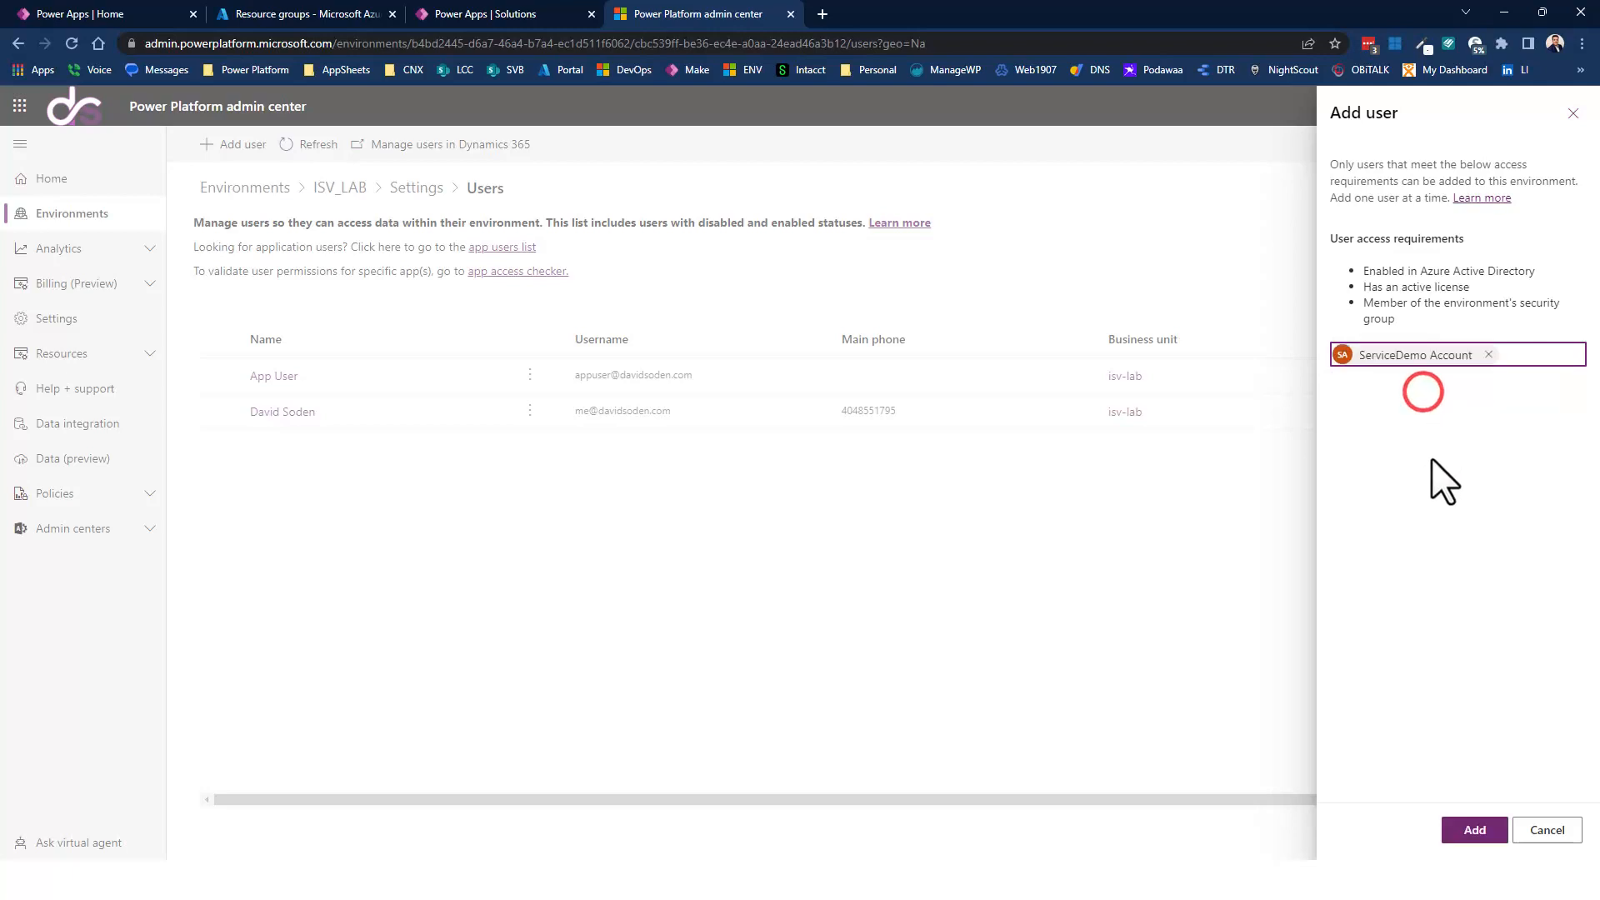
{"action": "left_click", "coordinate": [1472, 827]}
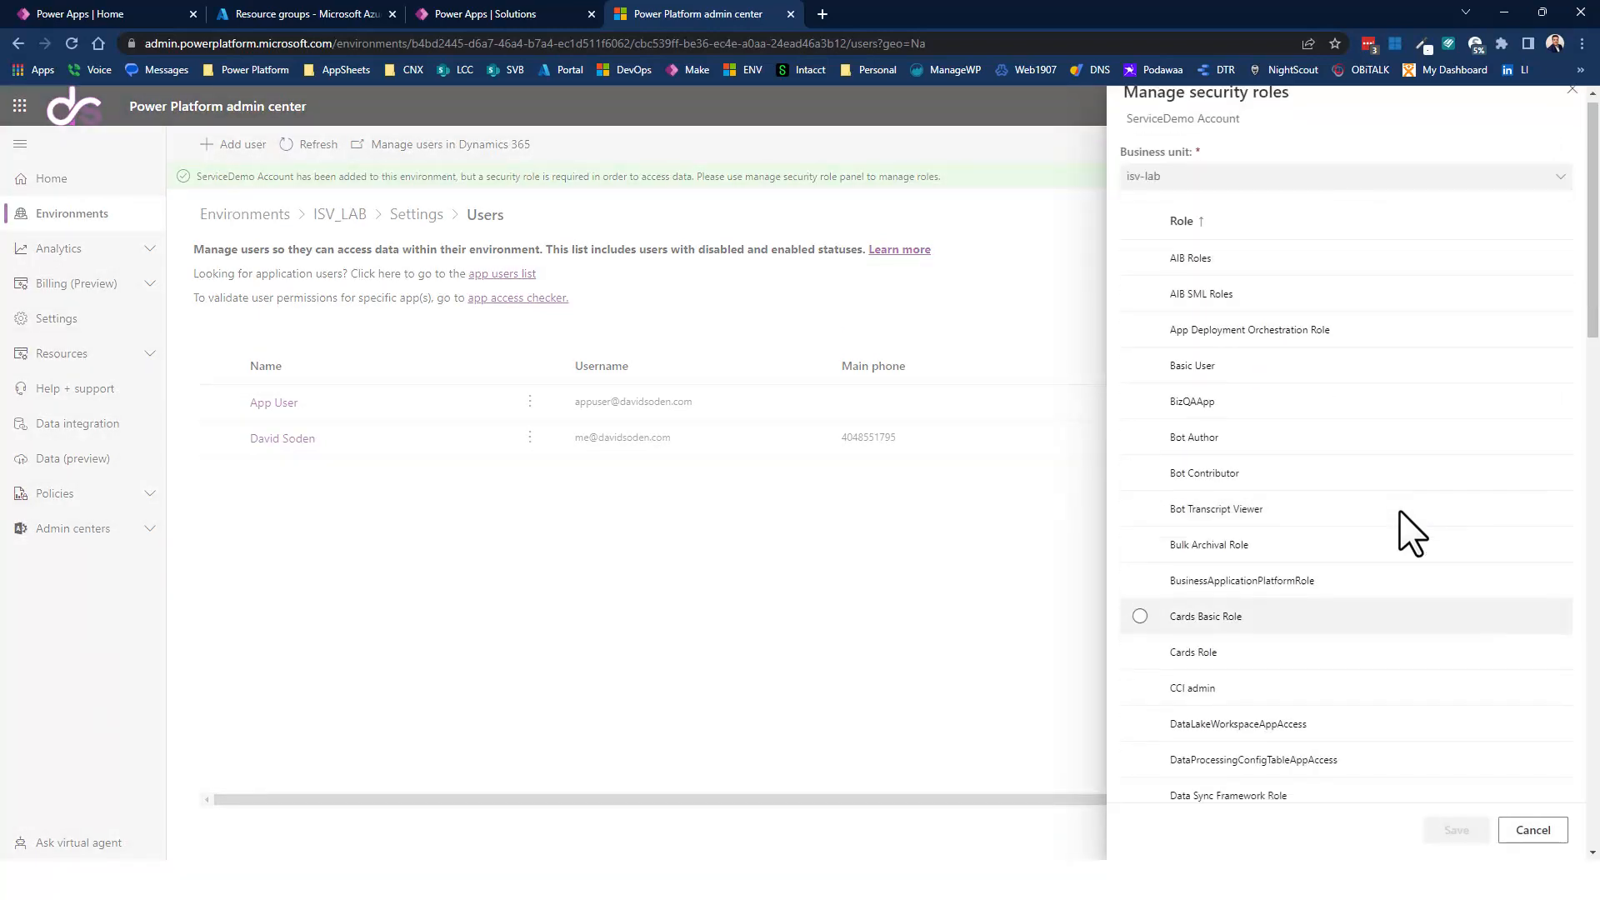
Give the account the System Administrator role, save, and refresh the users list.
{"action": "scroll", "coordinate": [1400, 516], "scroll_direction": "down", "scroll_amount": 17}
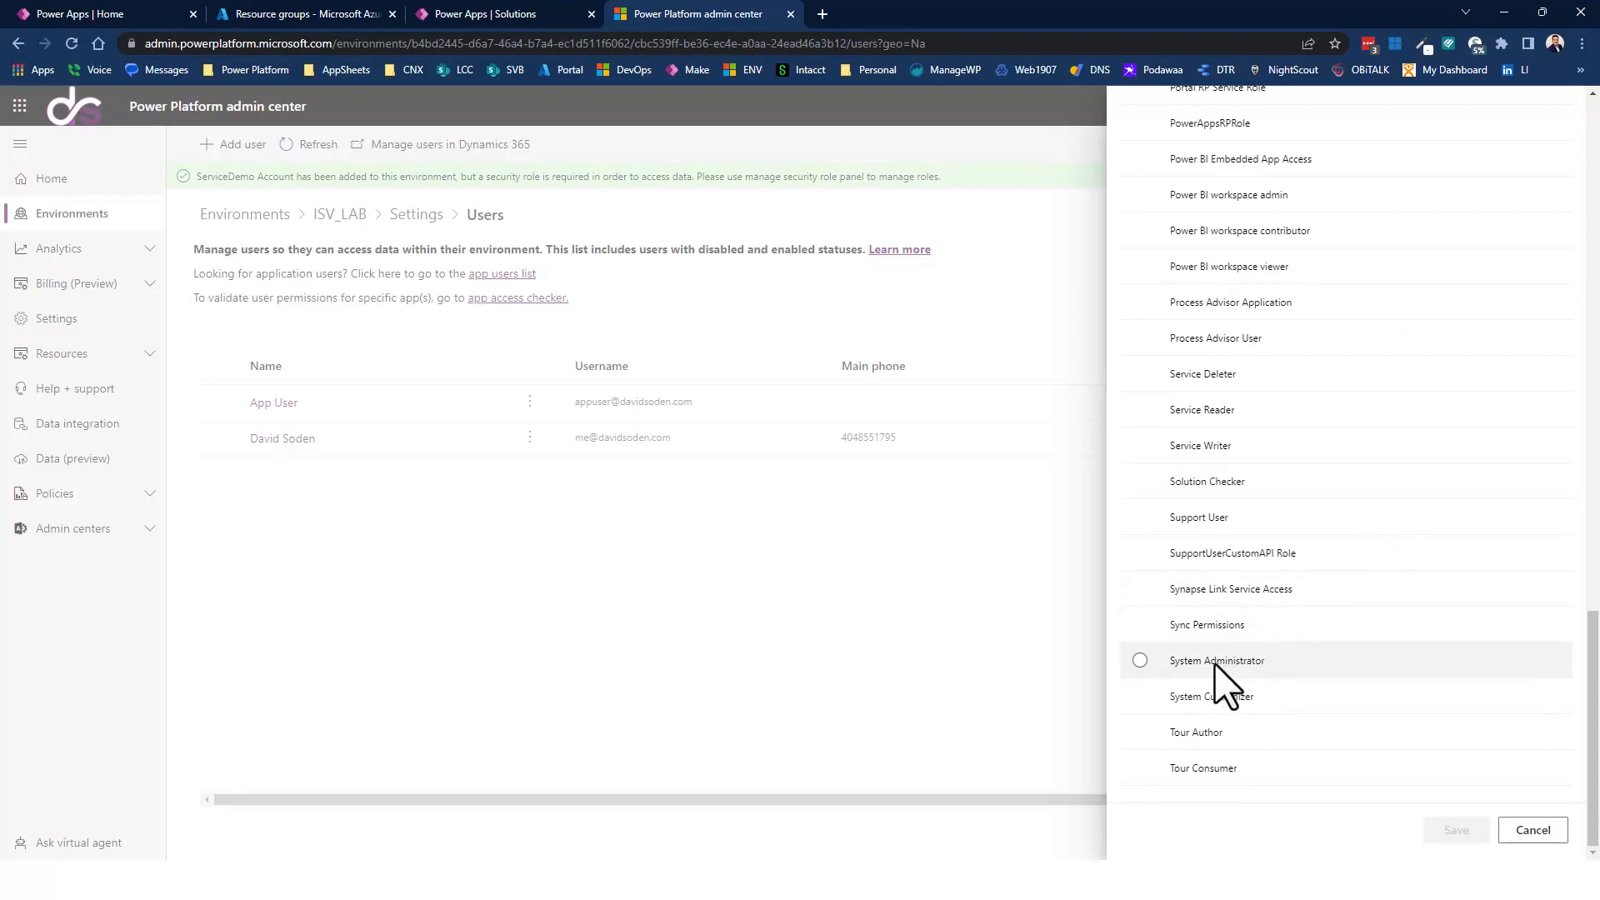
{"action": "left_click", "coordinate": [1217, 662]}
{"action": "left_click", "coordinate": [1455, 831]}
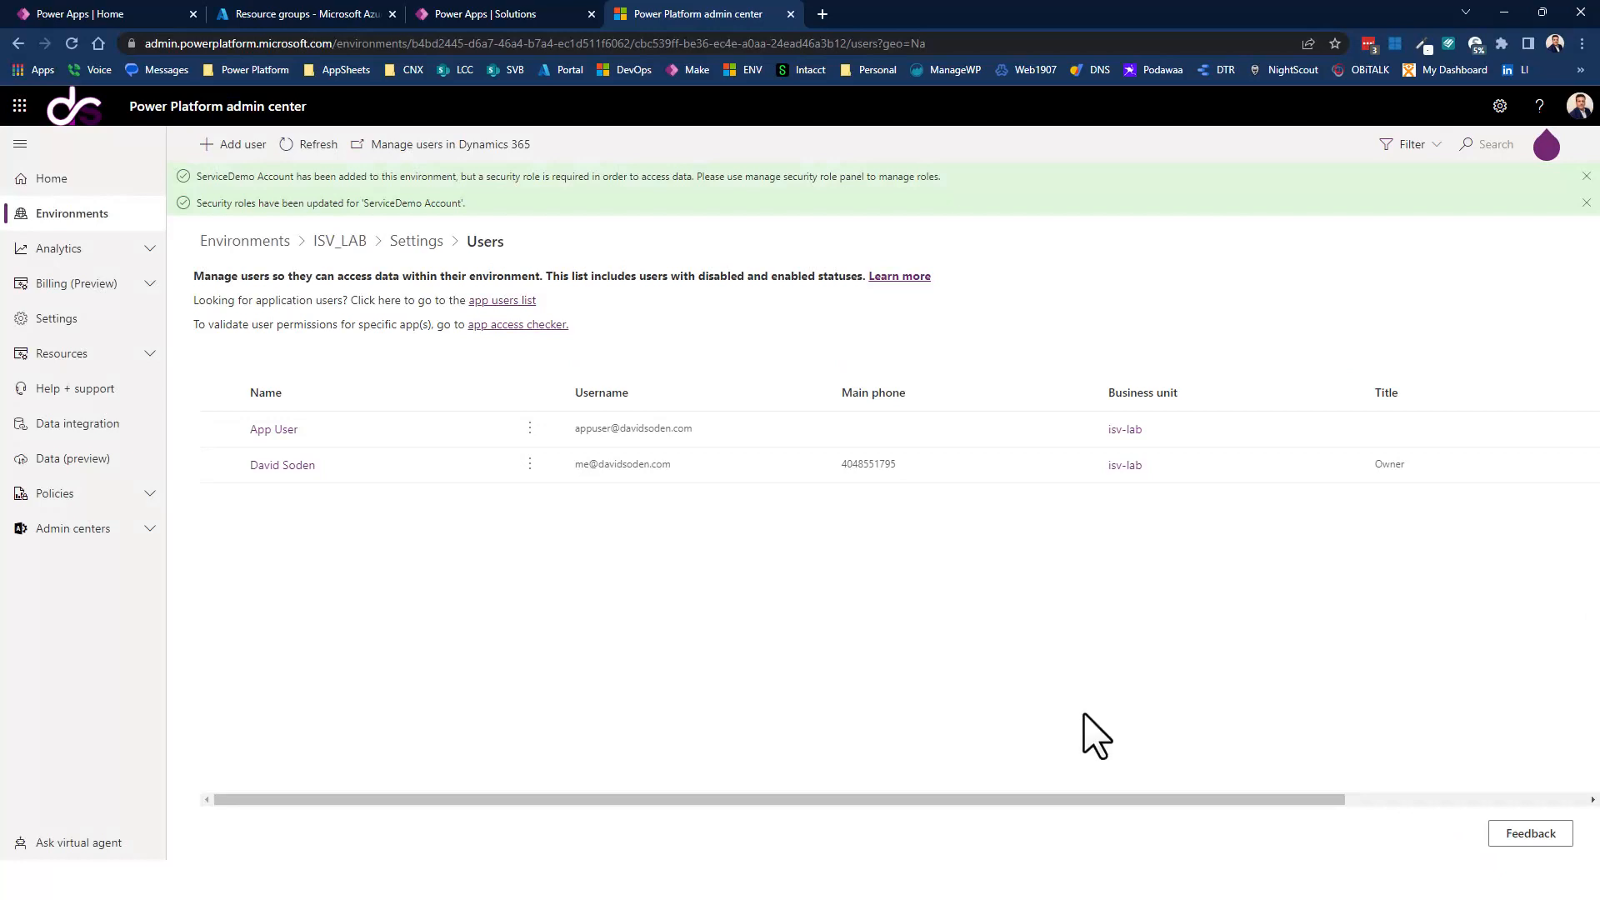
{"action": "left_click", "coordinate": [1586, 203]}
{"action": "left_click", "coordinate": [1586, 178]}
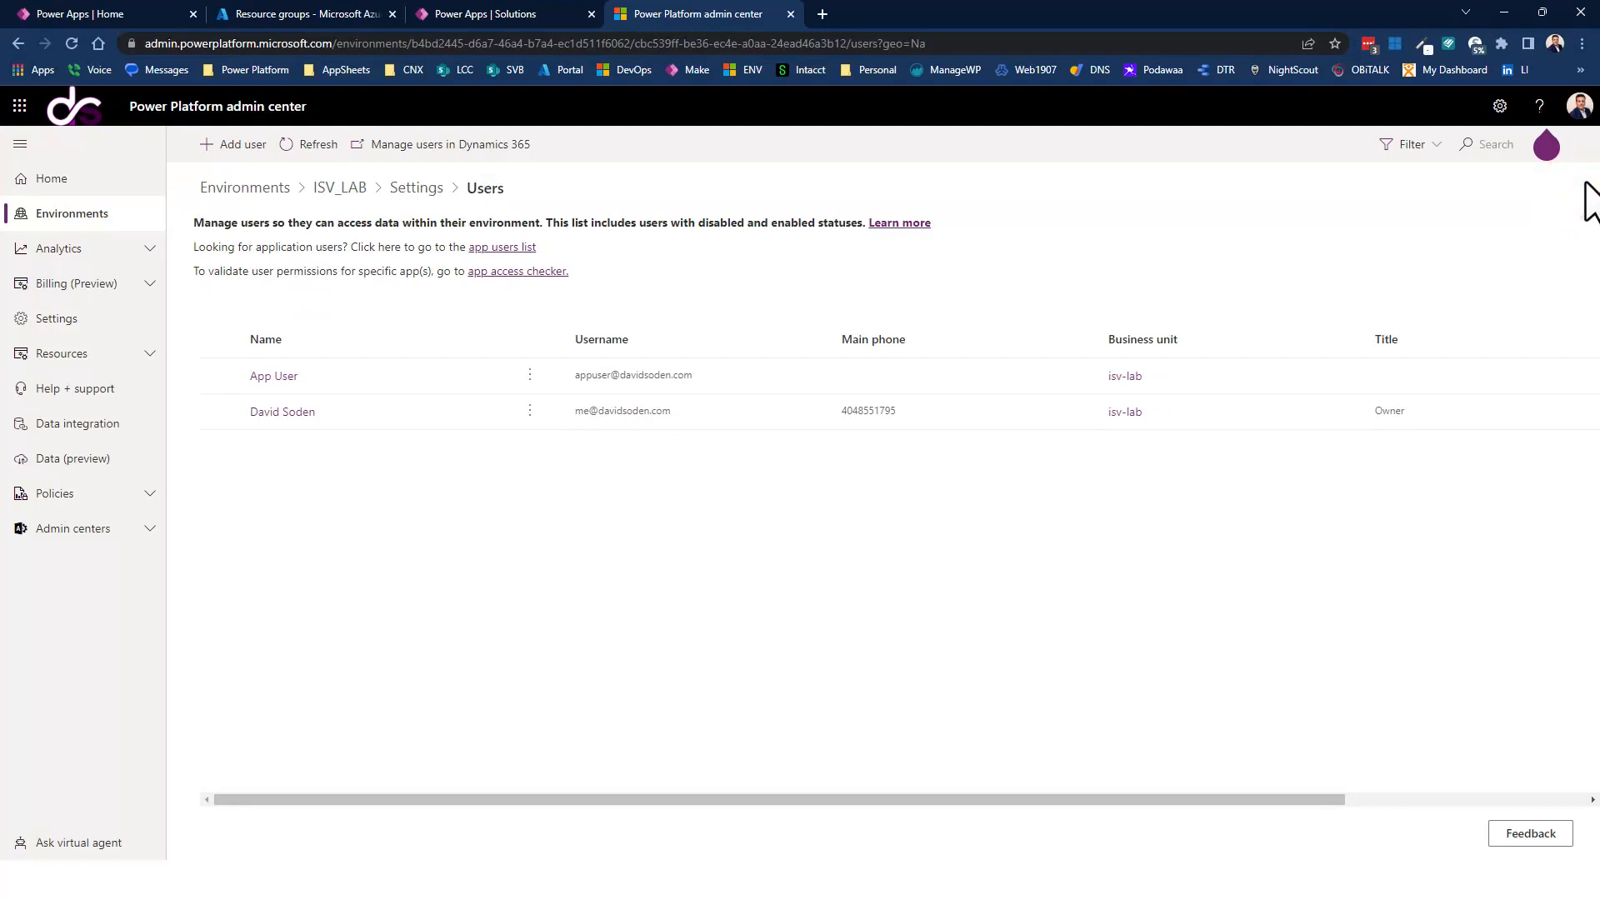
{"action": "left_click", "coordinate": [319, 145]}
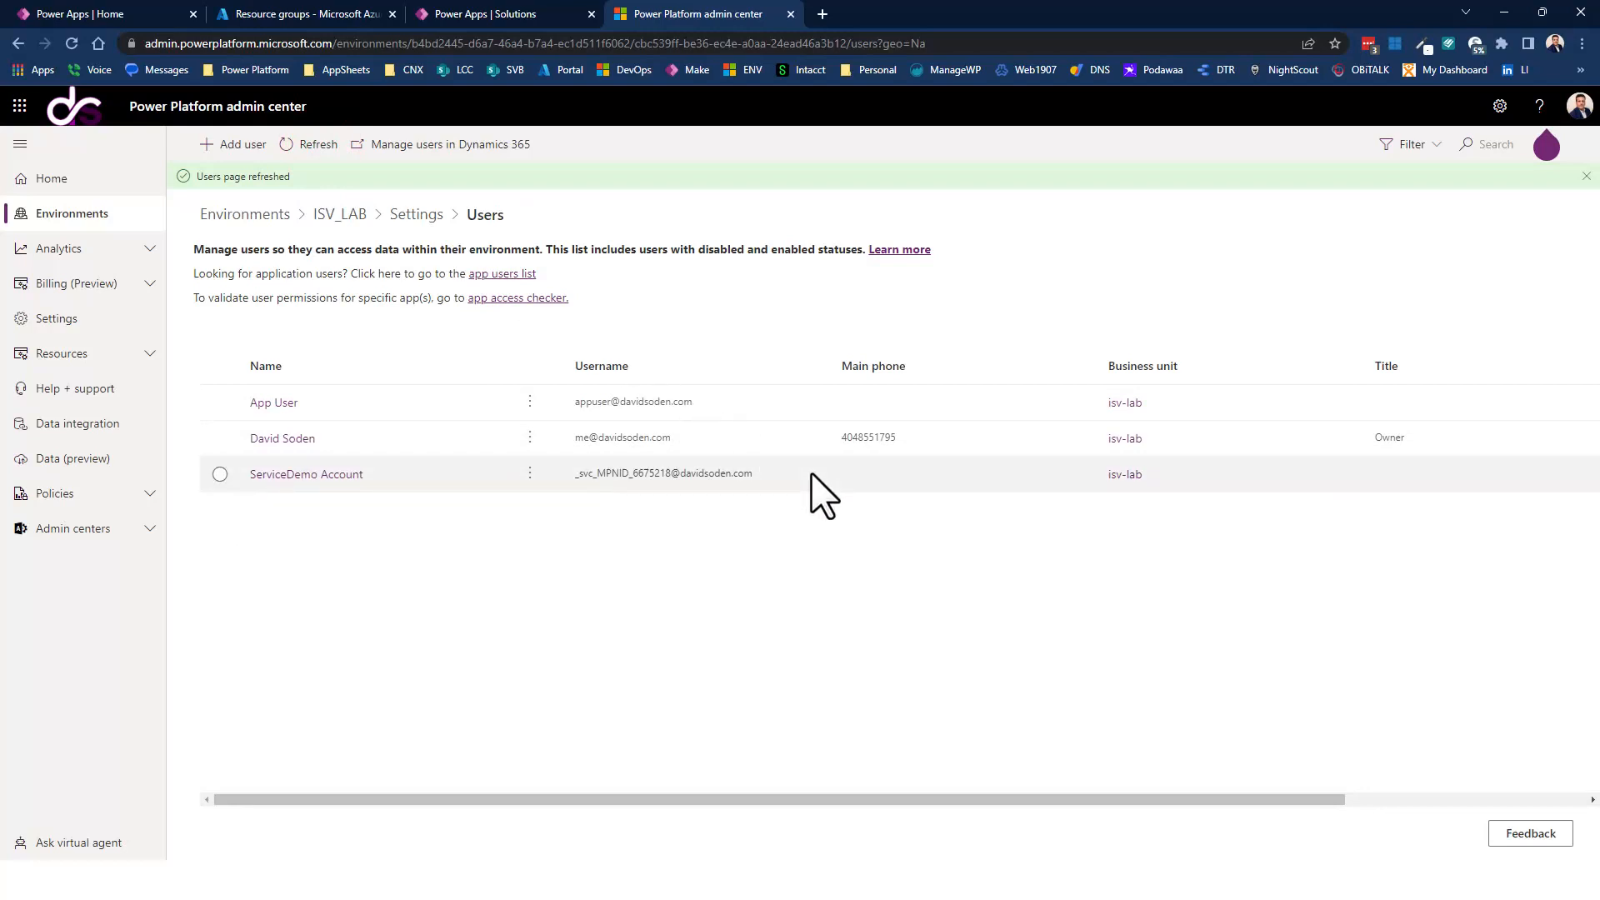
Close the admin center and sign out of the current account.
{"action": "left_click", "coordinate": [790, 14]}
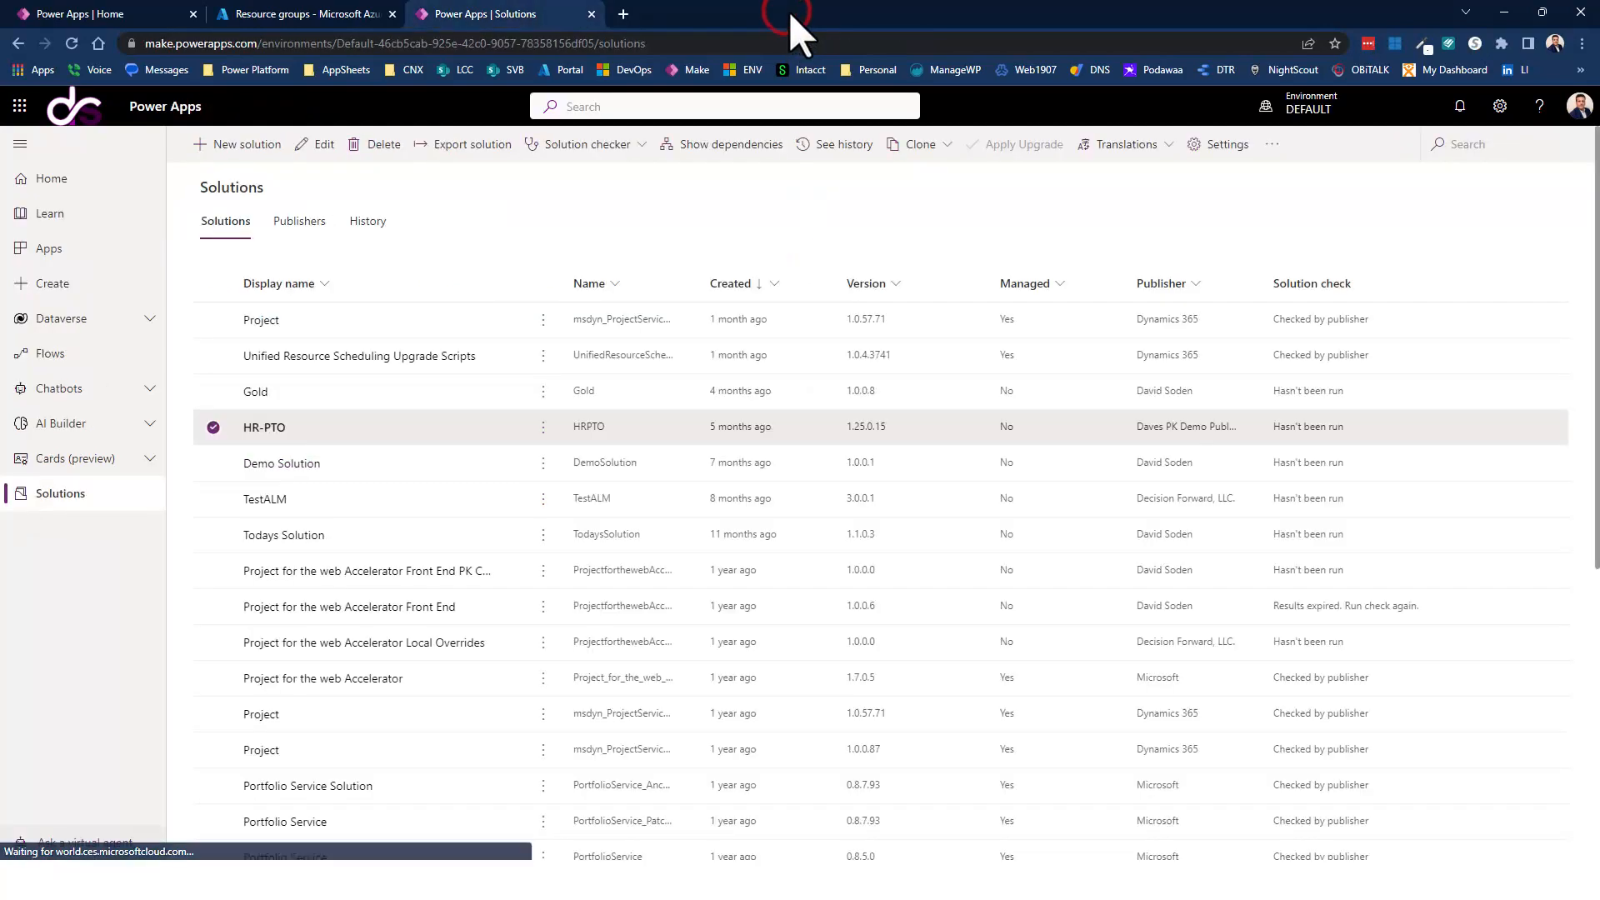
{"action": "left_click", "coordinate": [1584, 112]}
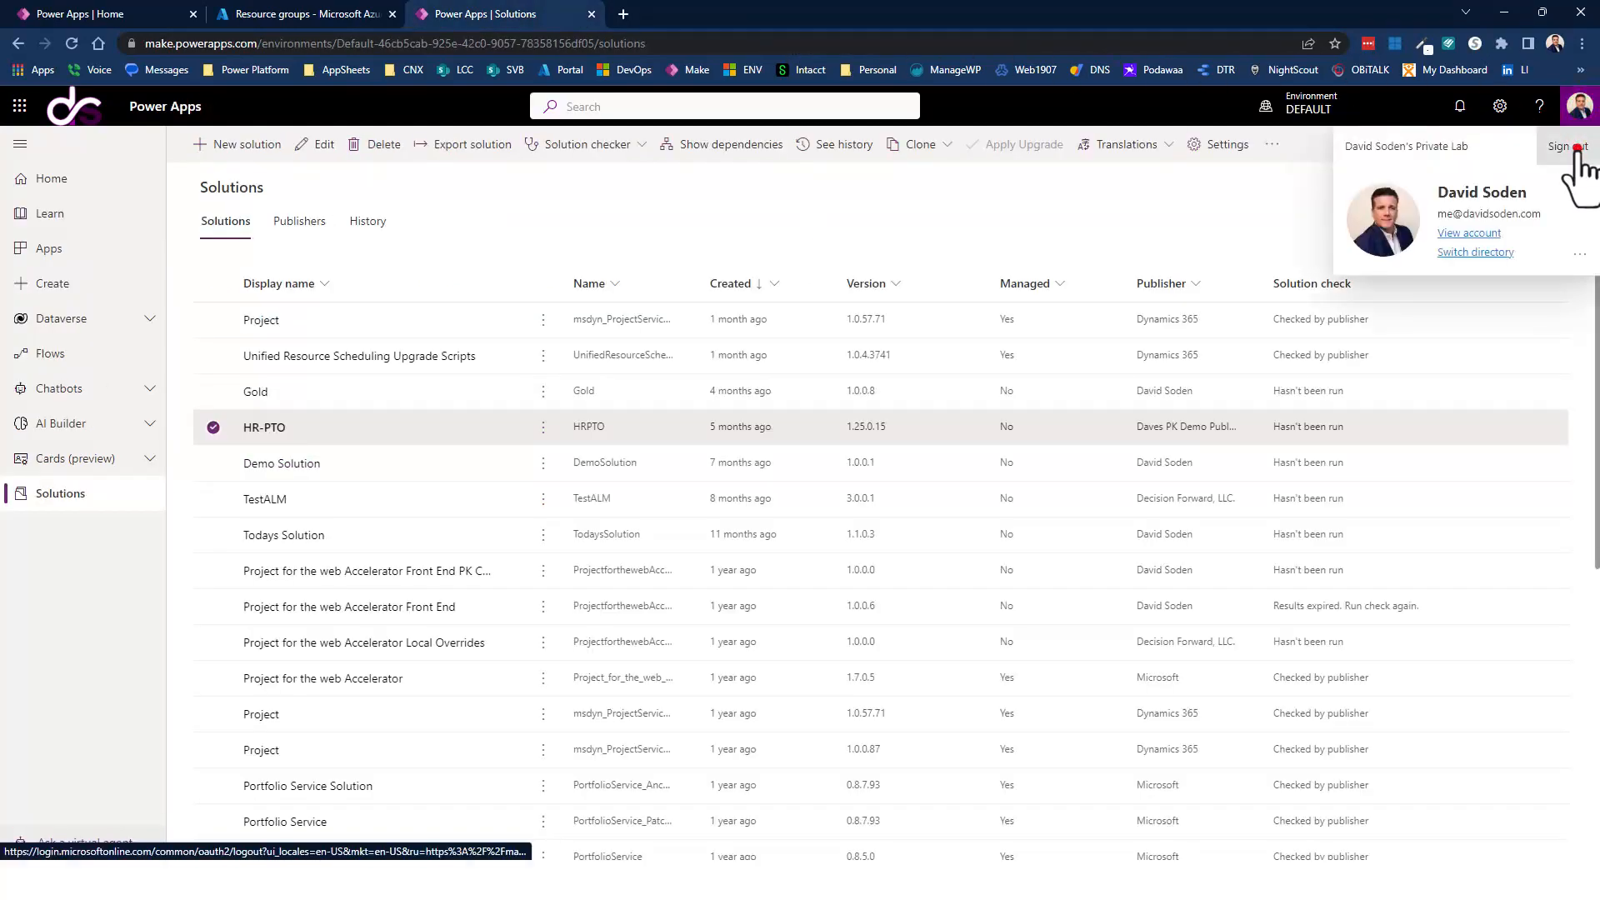
{"action": "left_click", "coordinate": [1577, 150]}
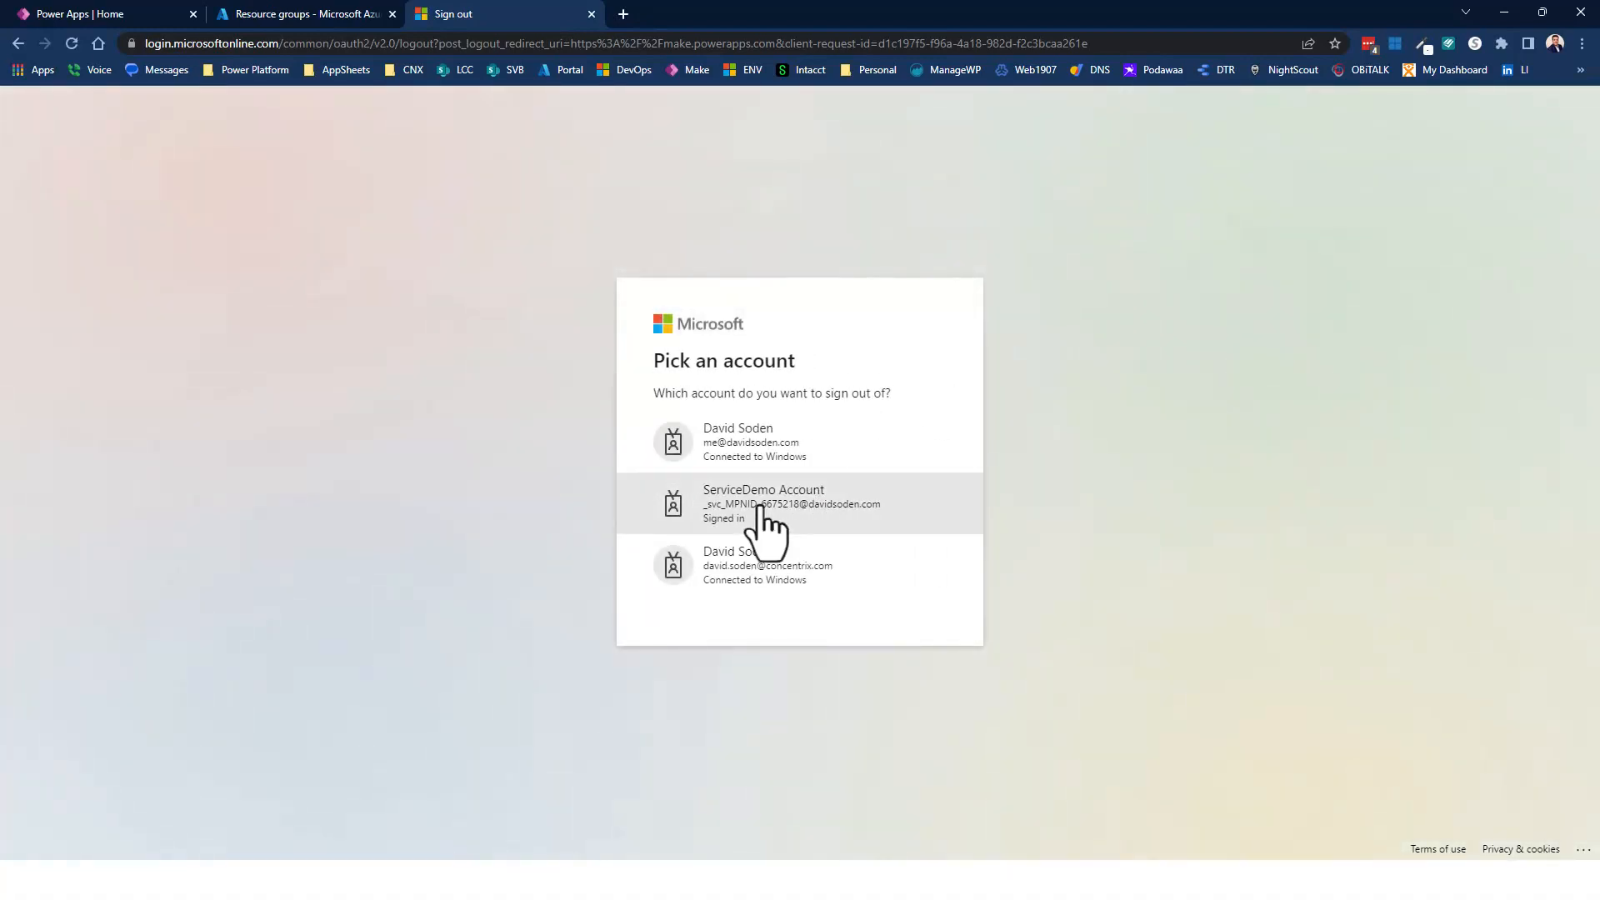
{"action": "left_click", "coordinate": [775, 509]}
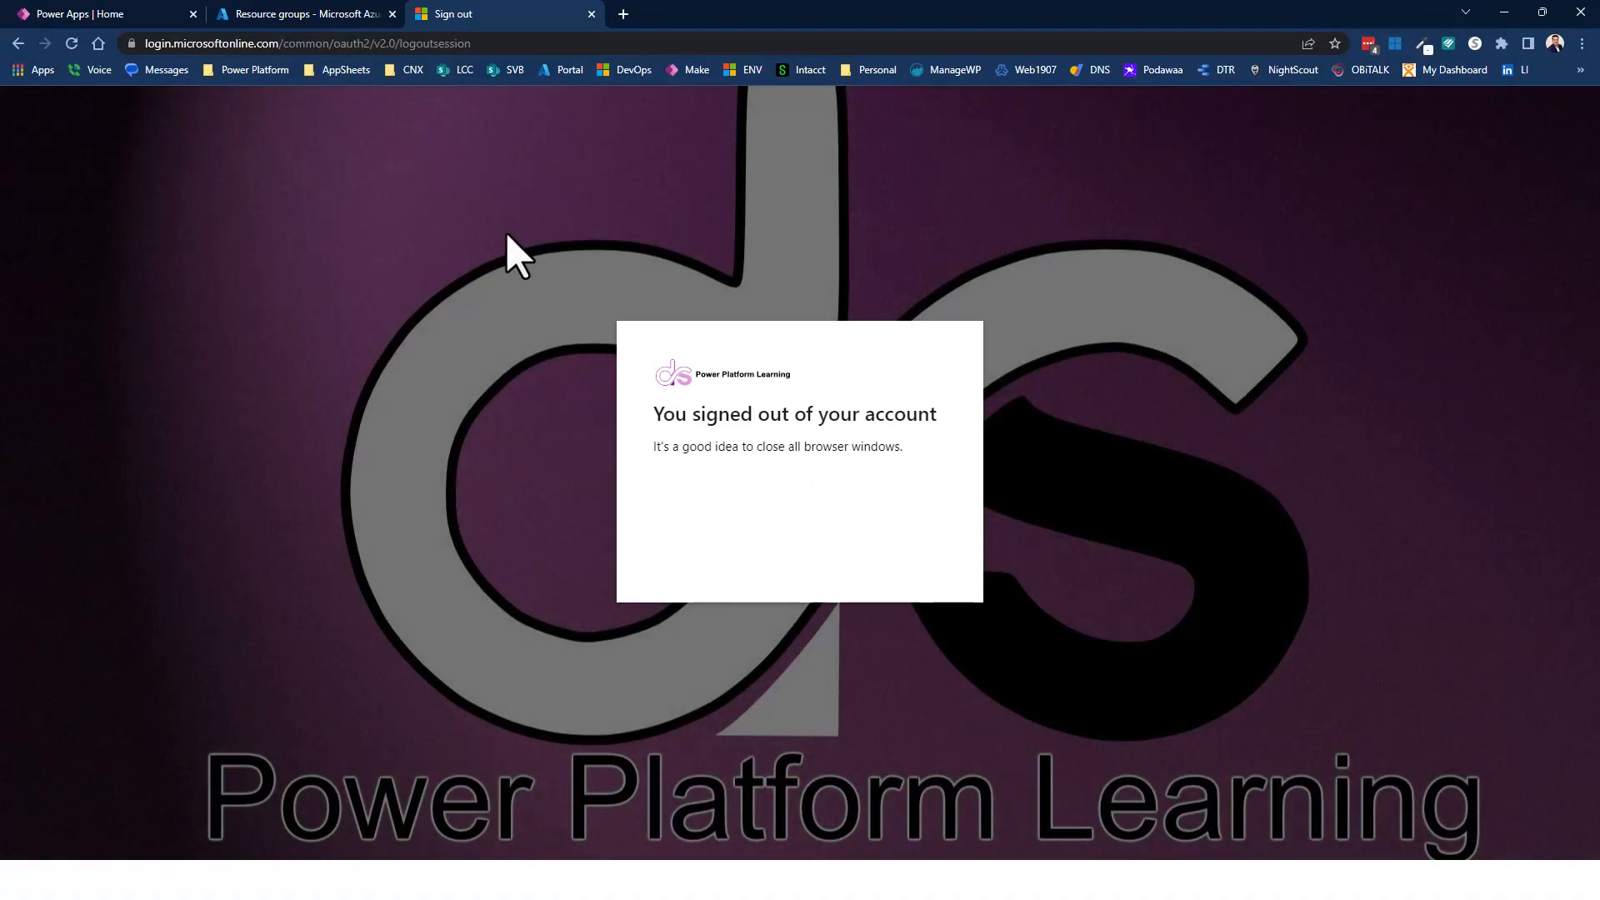
Sign back into Power Apps as the service account, using its password and a texted verification code.
{"action": "left_click", "coordinate": [133, 15]}
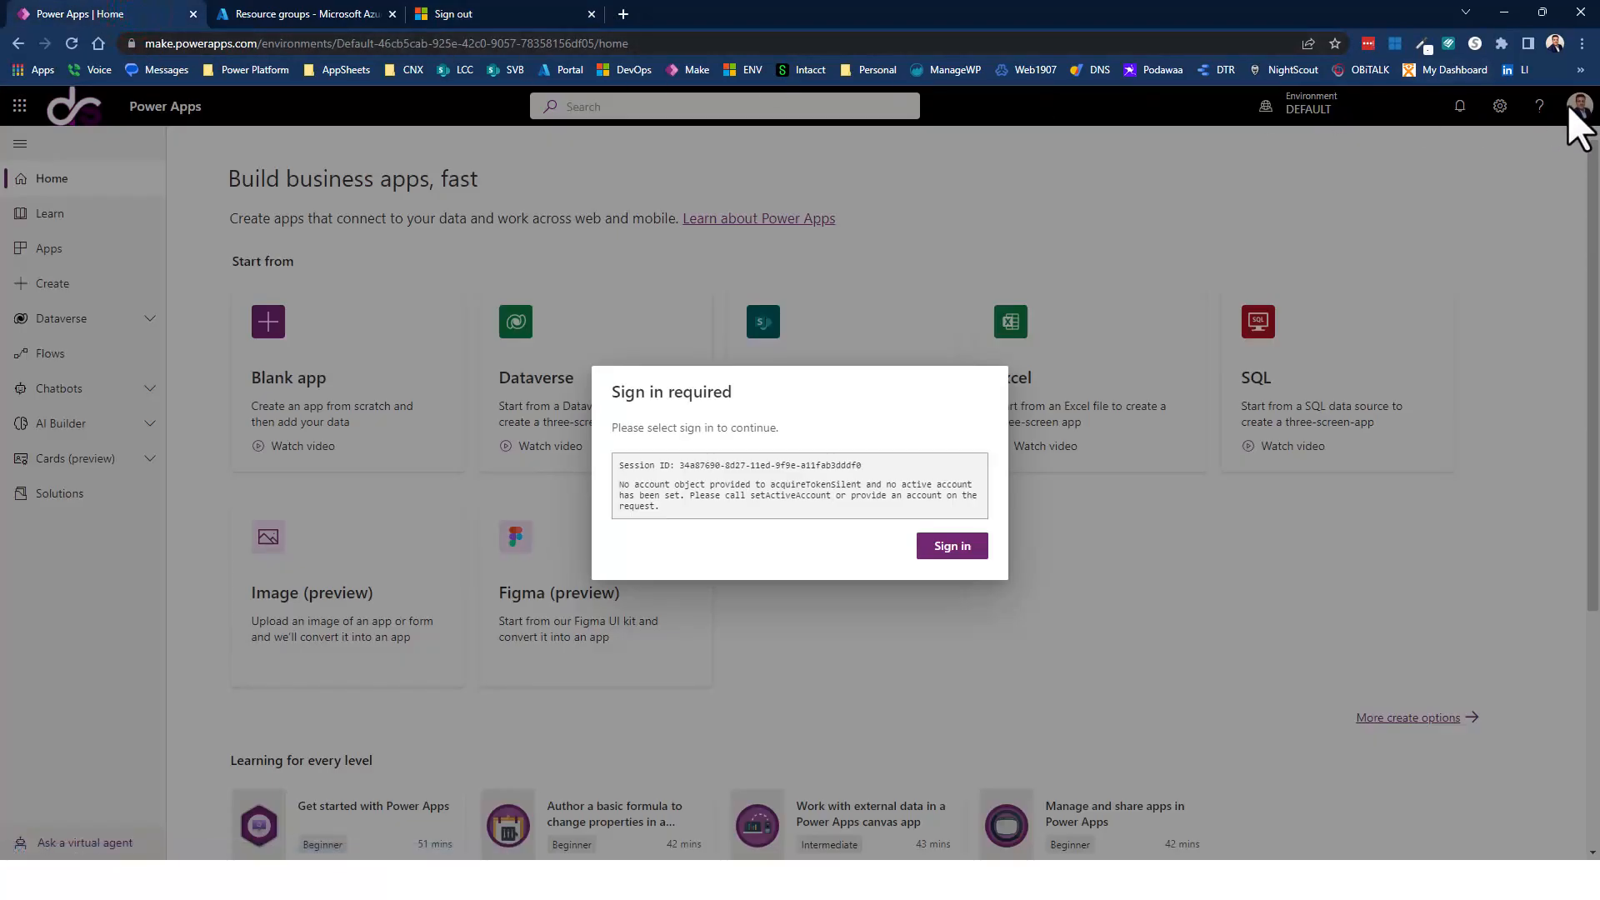
{"action": "left_click", "coordinate": [949, 546]}
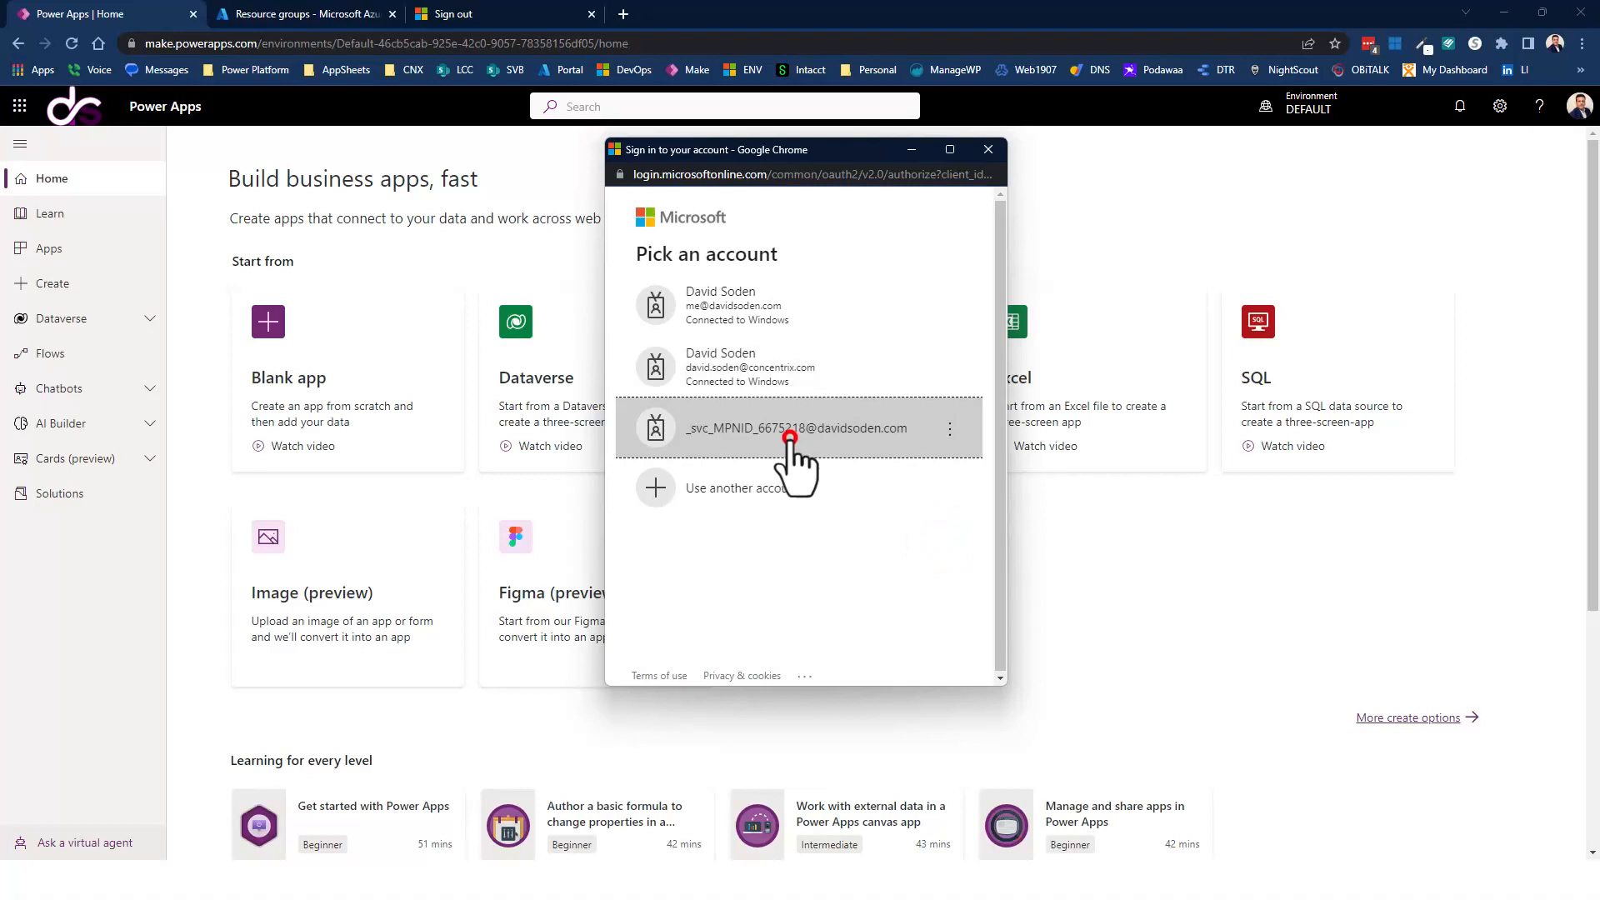
{"action": "left_click", "coordinate": [795, 434]}
{"action": "left_click", "coordinate": [697, 329]}
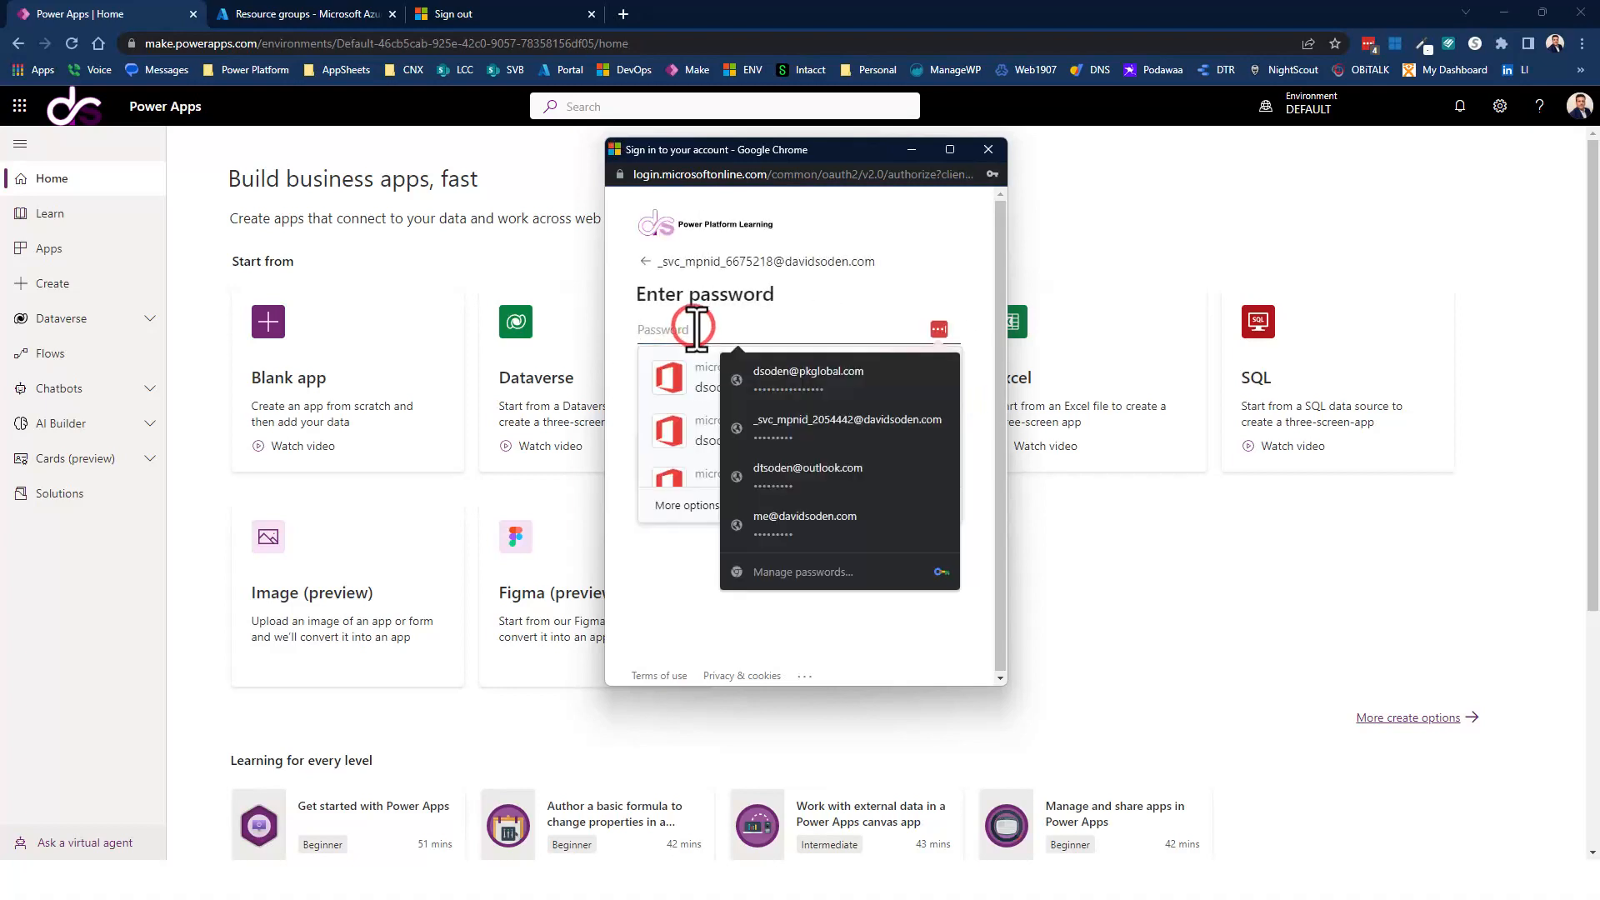
{"action": "type", "text": "•••••••••"}
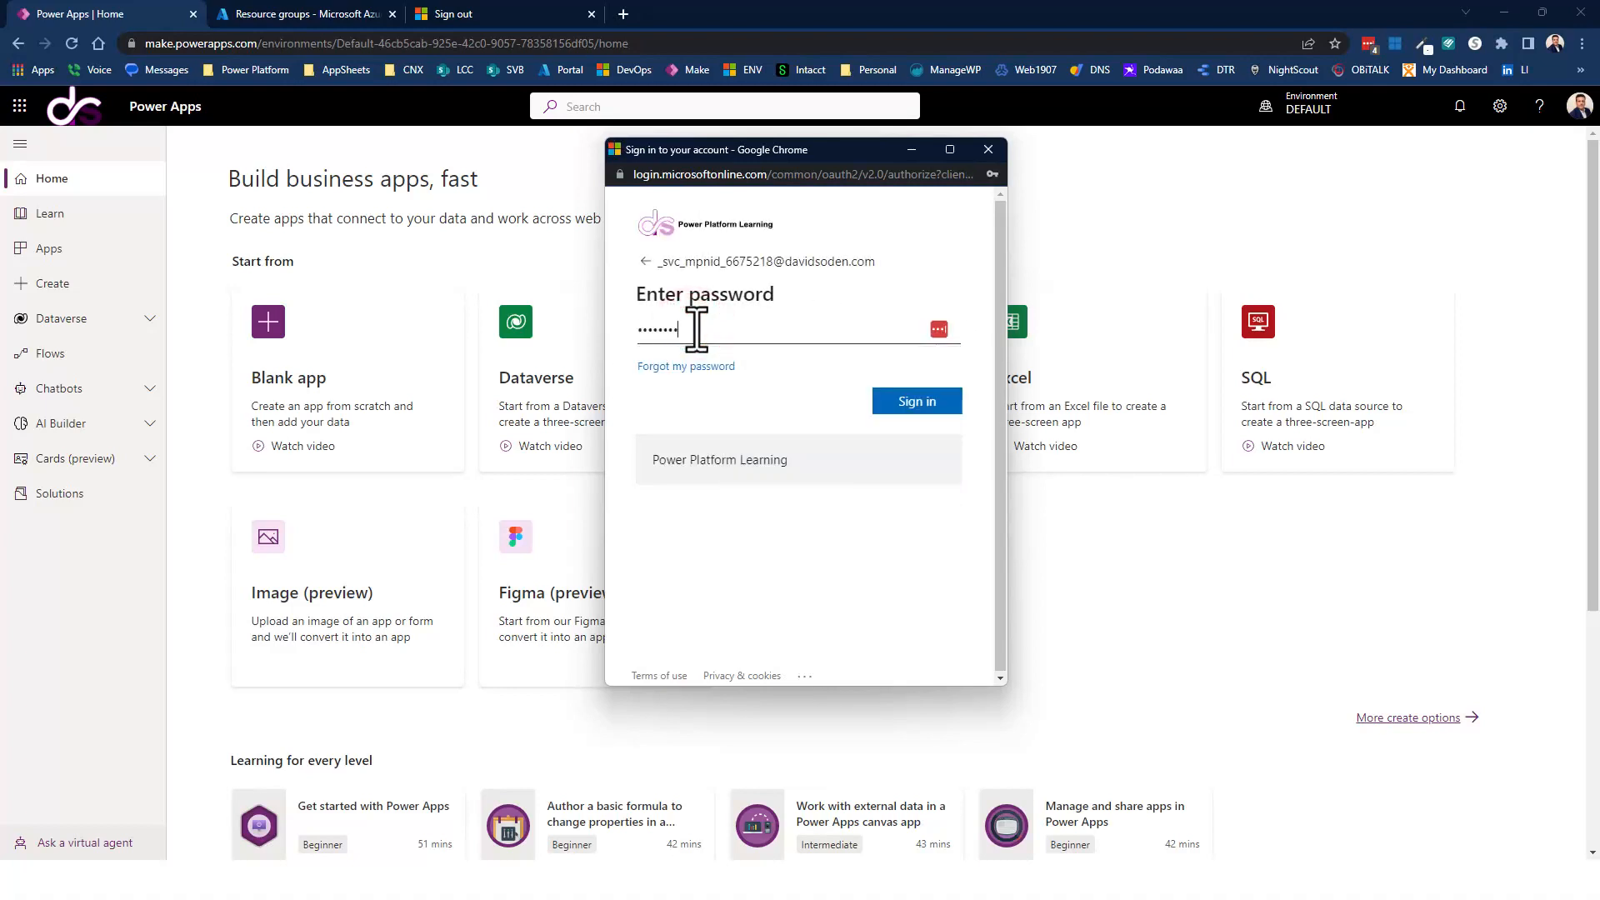
{"action": "key", "text": "Return"}
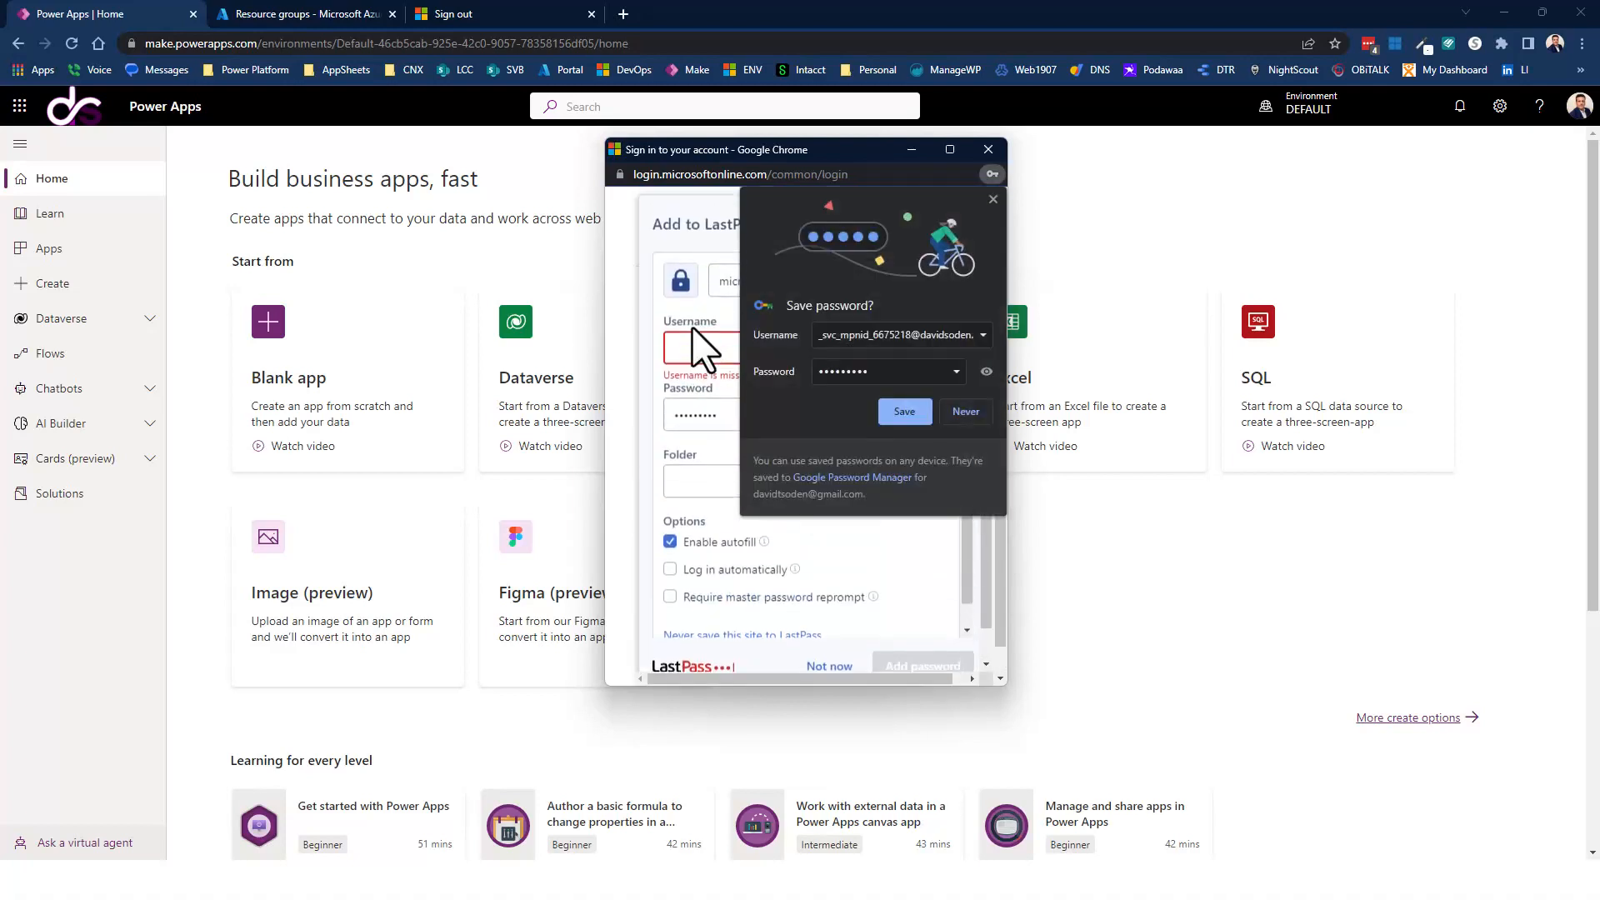
{"action": "left_click", "coordinate": [992, 200]}
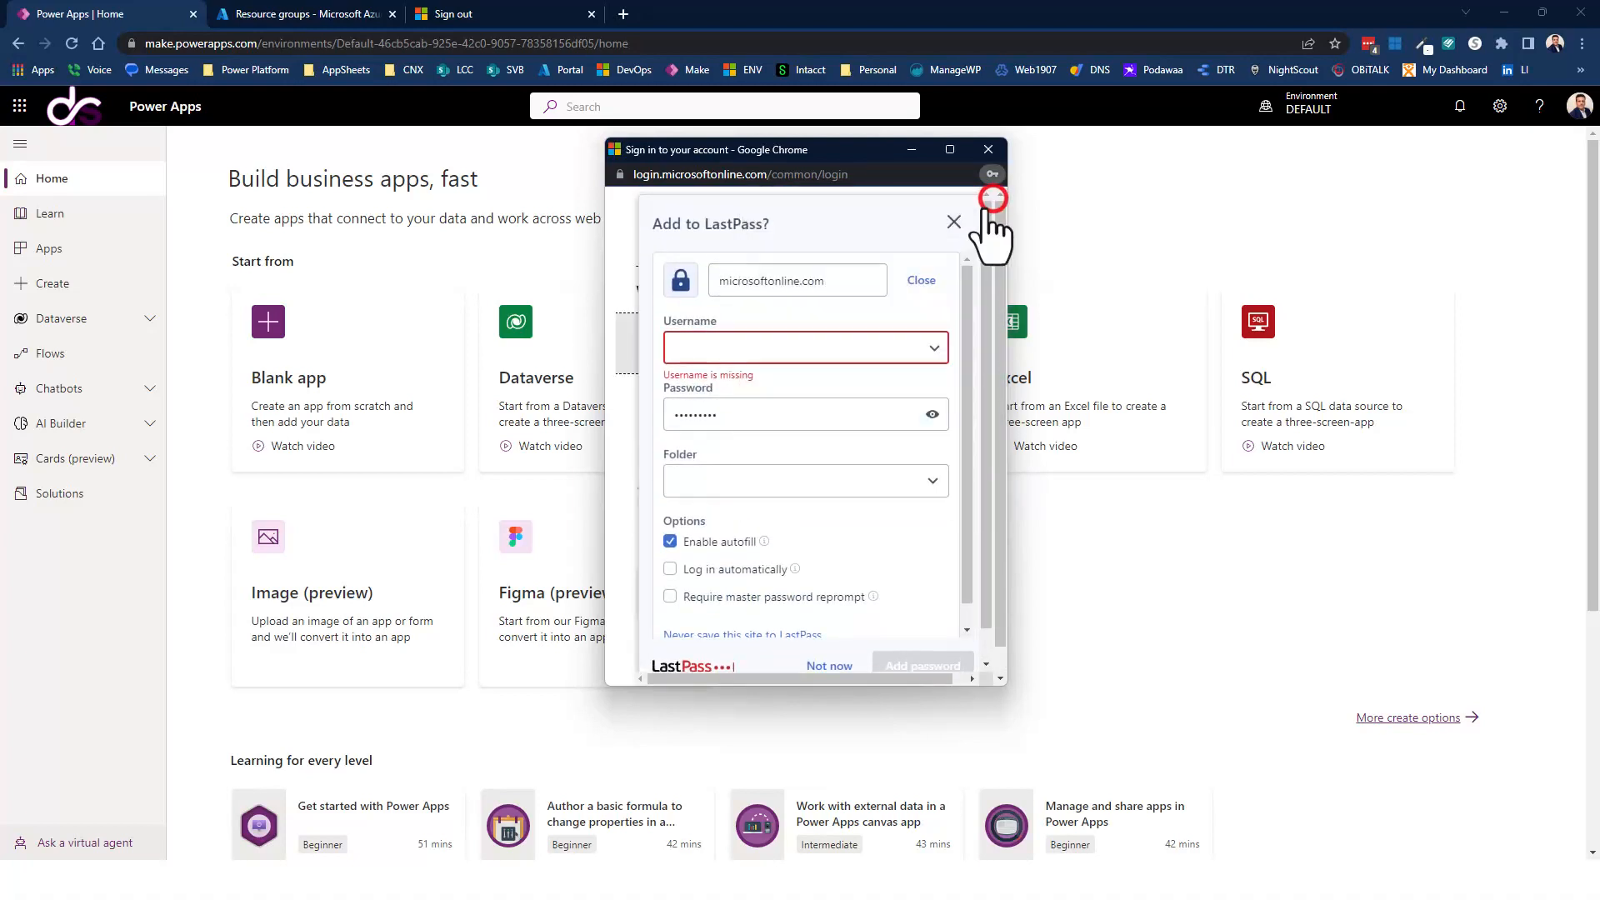
{"action": "left_click", "coordinate": [959, 222]}
{"action": "left_click", "coordinate": [755, 355]}
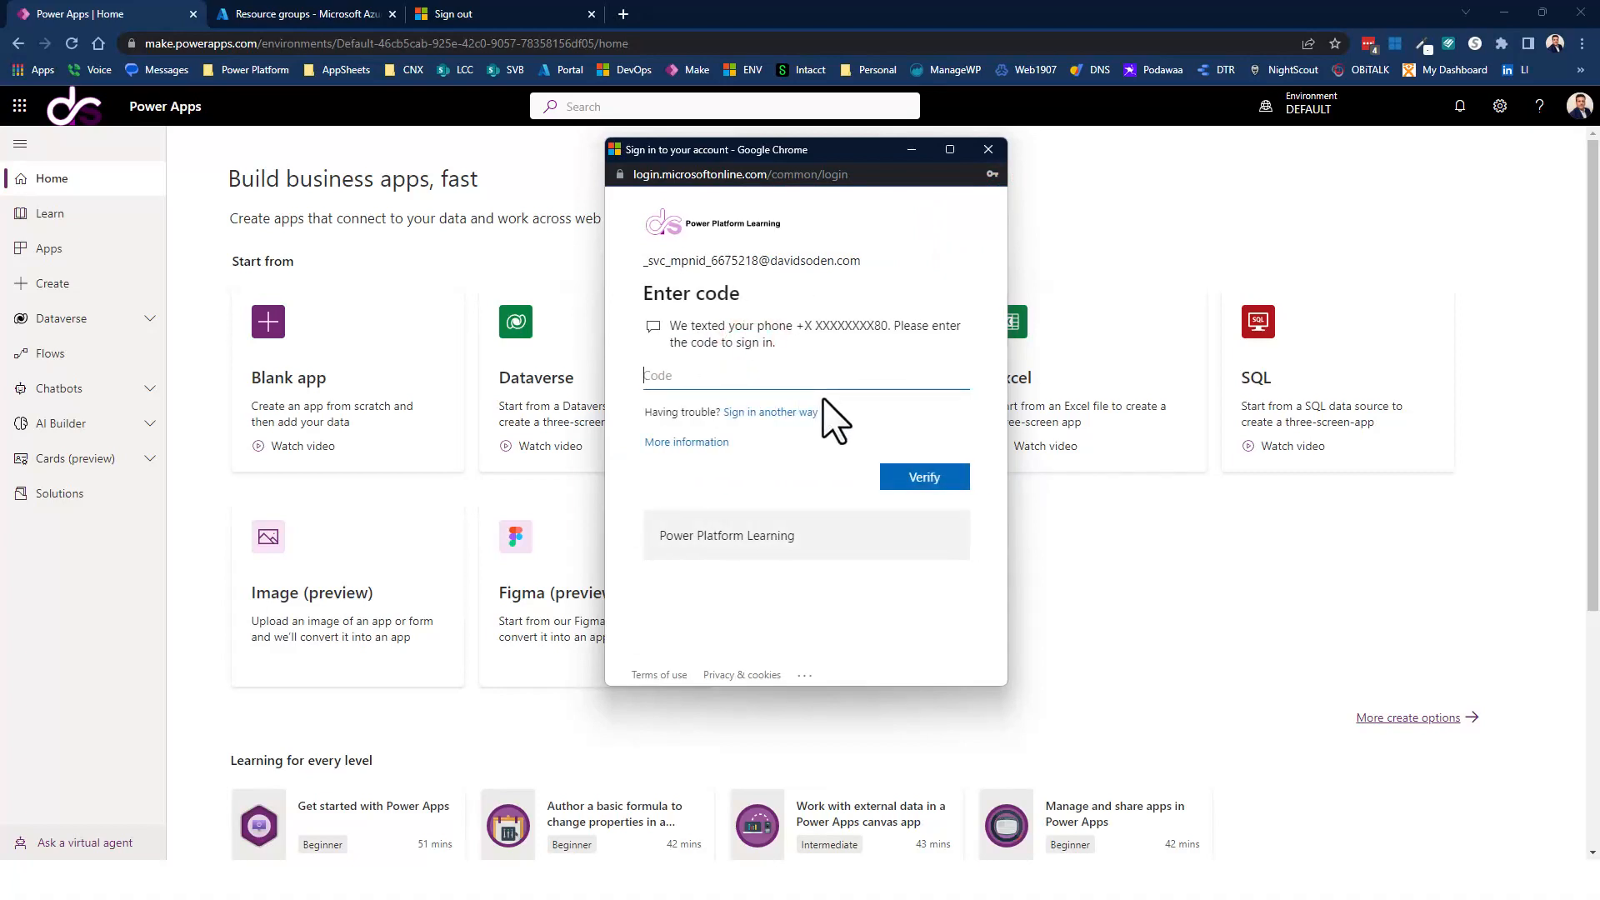
{"action": "key", "text": "Return"}
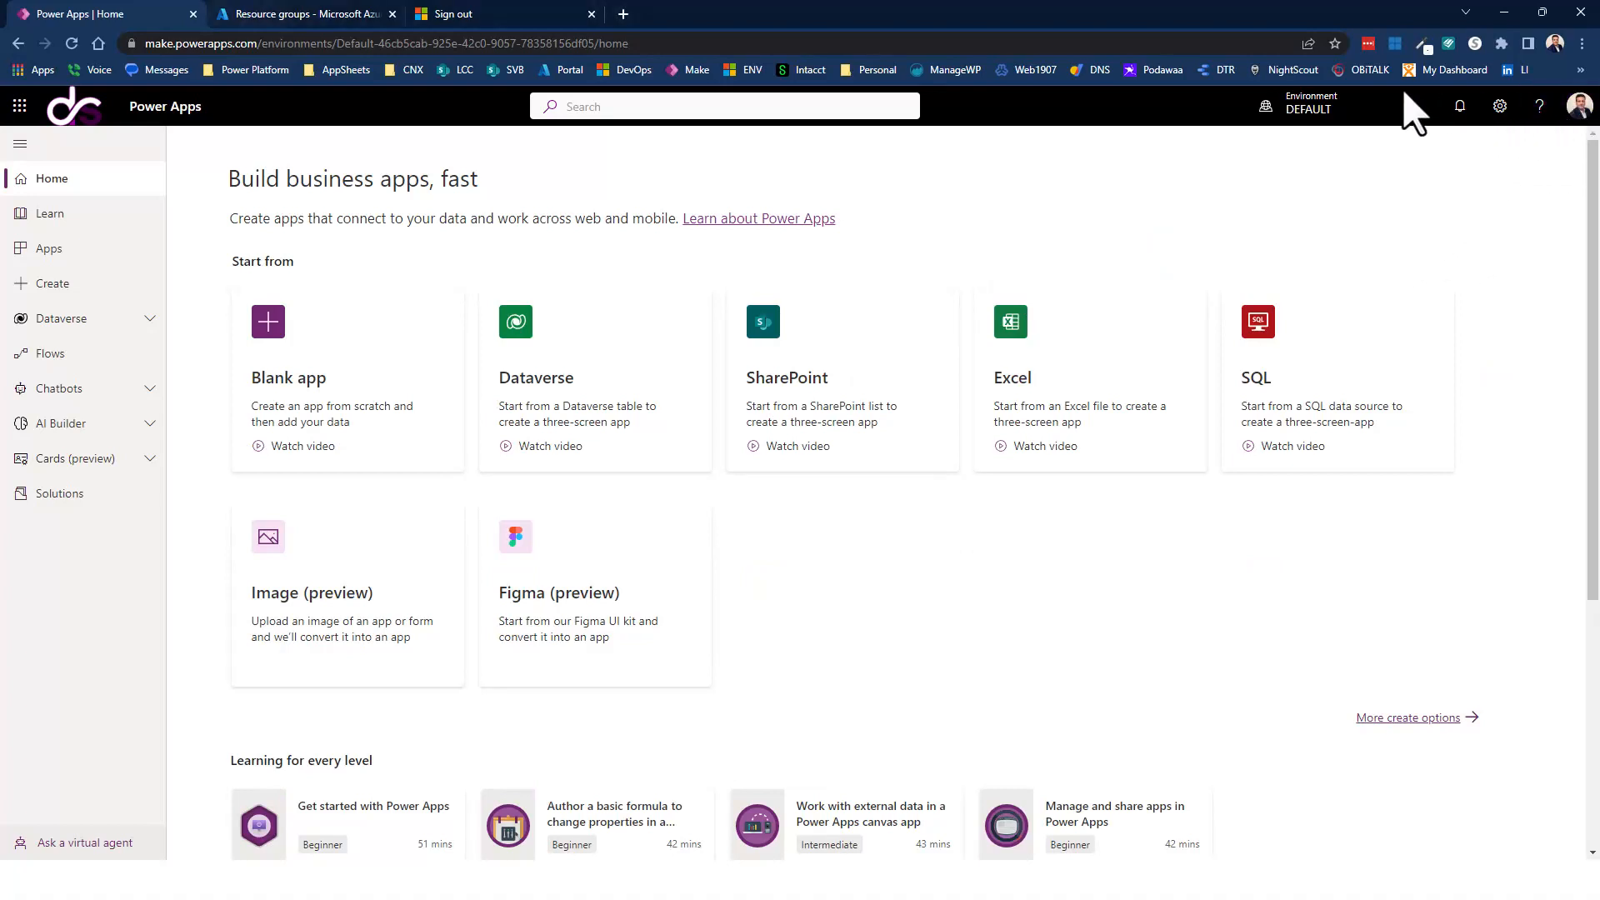
Close the leftover sign-out page and reload Power Apps as the new account.
{"action": "left_click", "coordinate": [467, 15]}
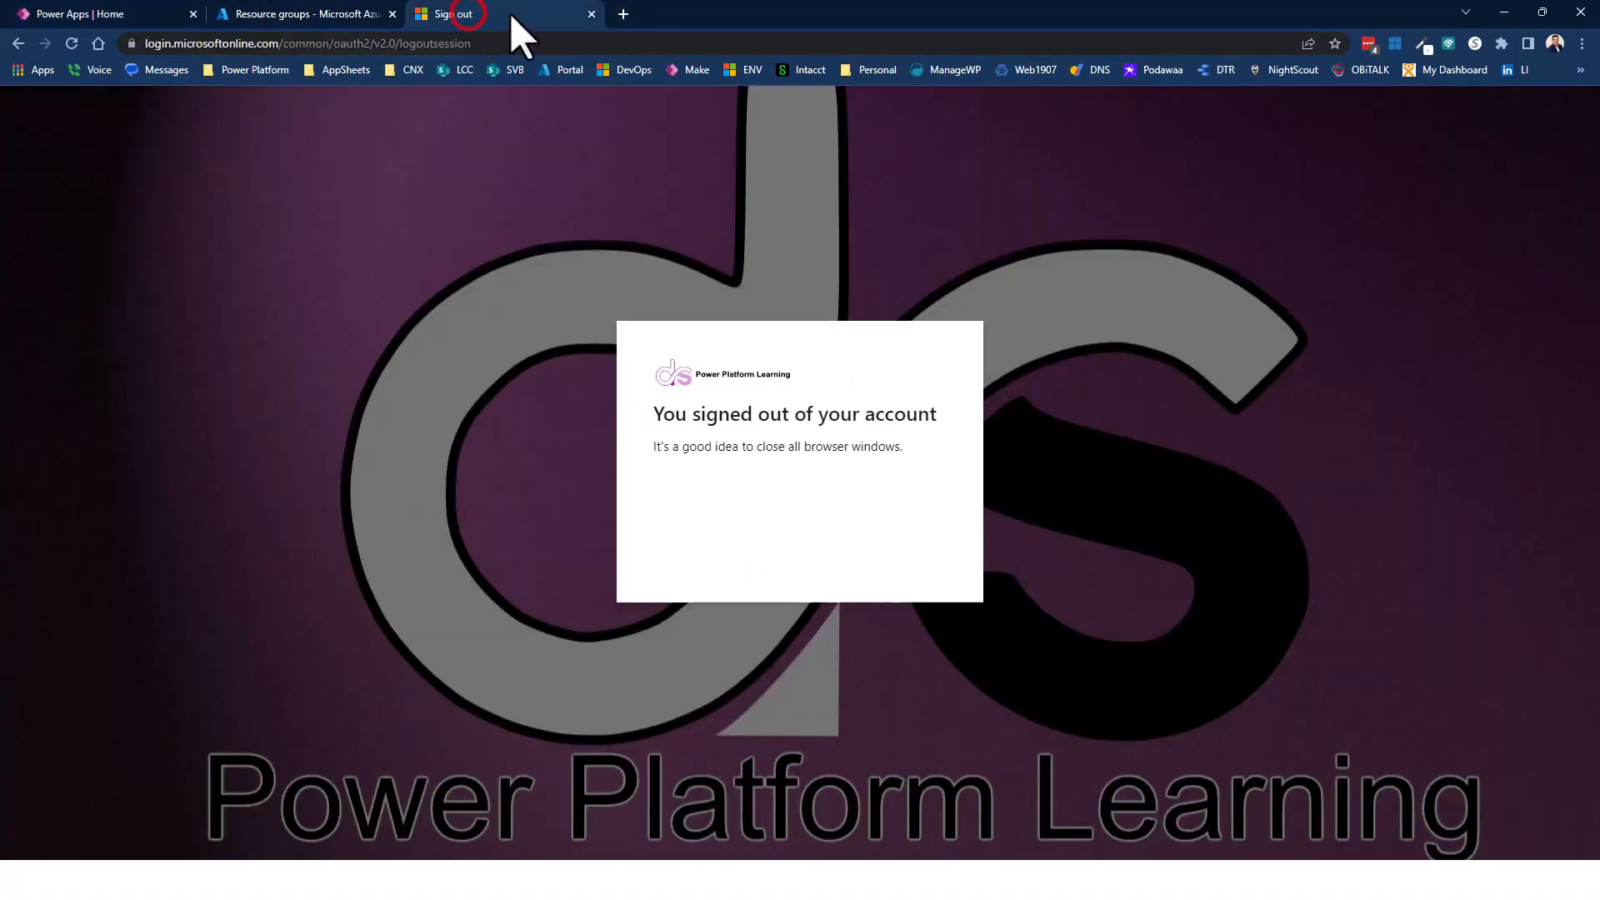
{"action": "left_click", "coordinate": [591, 14]}
{"action": "left_click", "coordinate": [79, 13]}
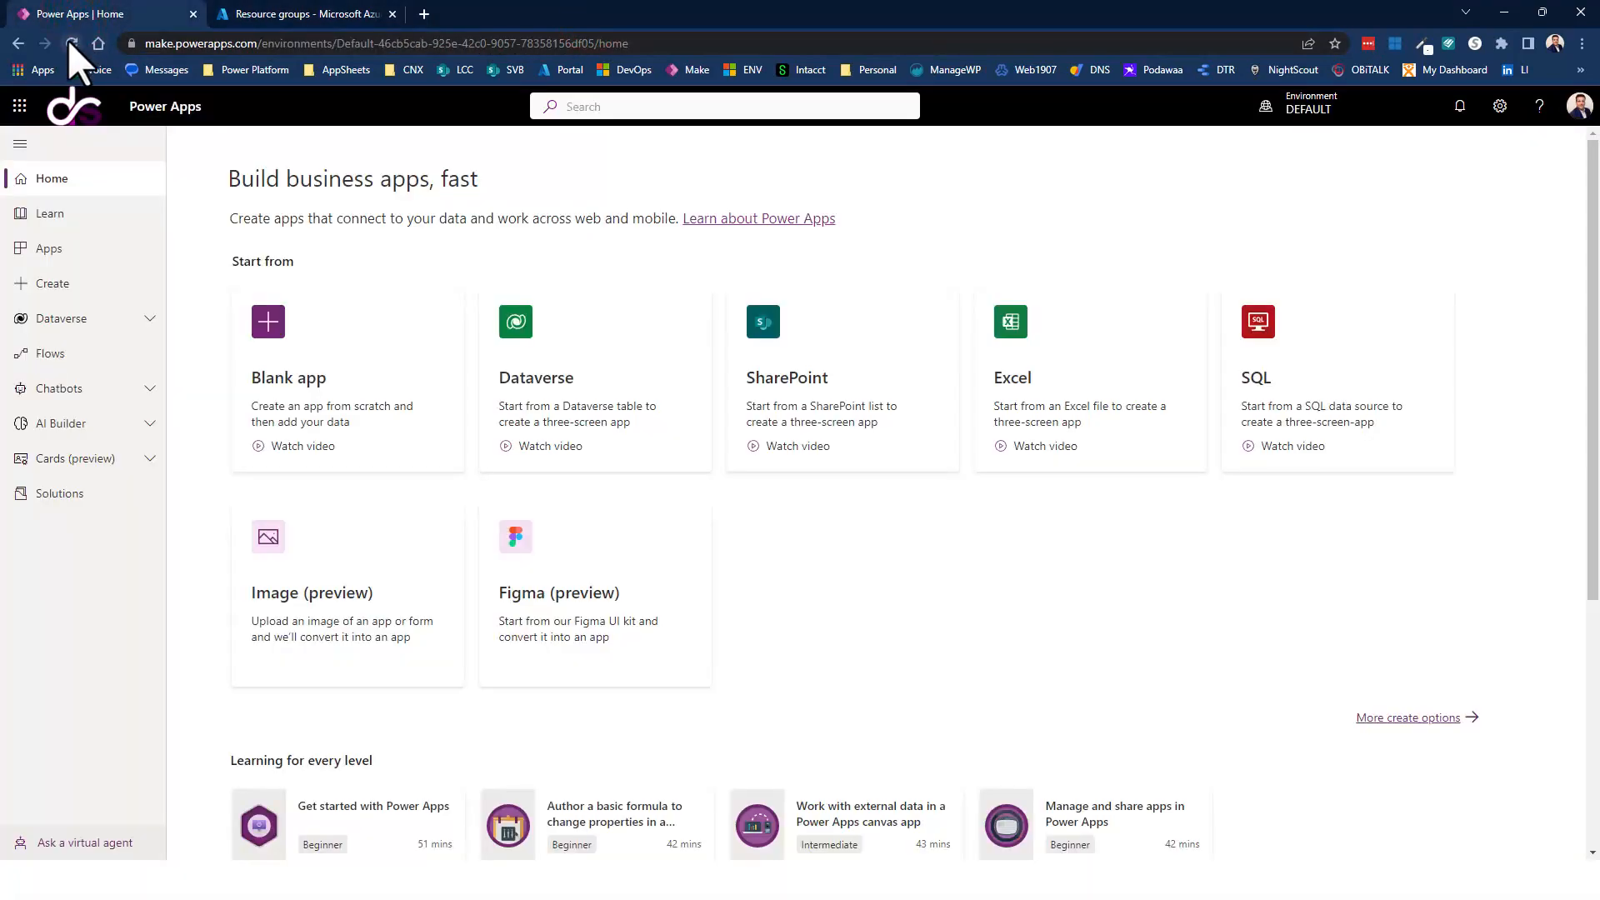
{"action": "left_click", "coordinate": [71, 43]}
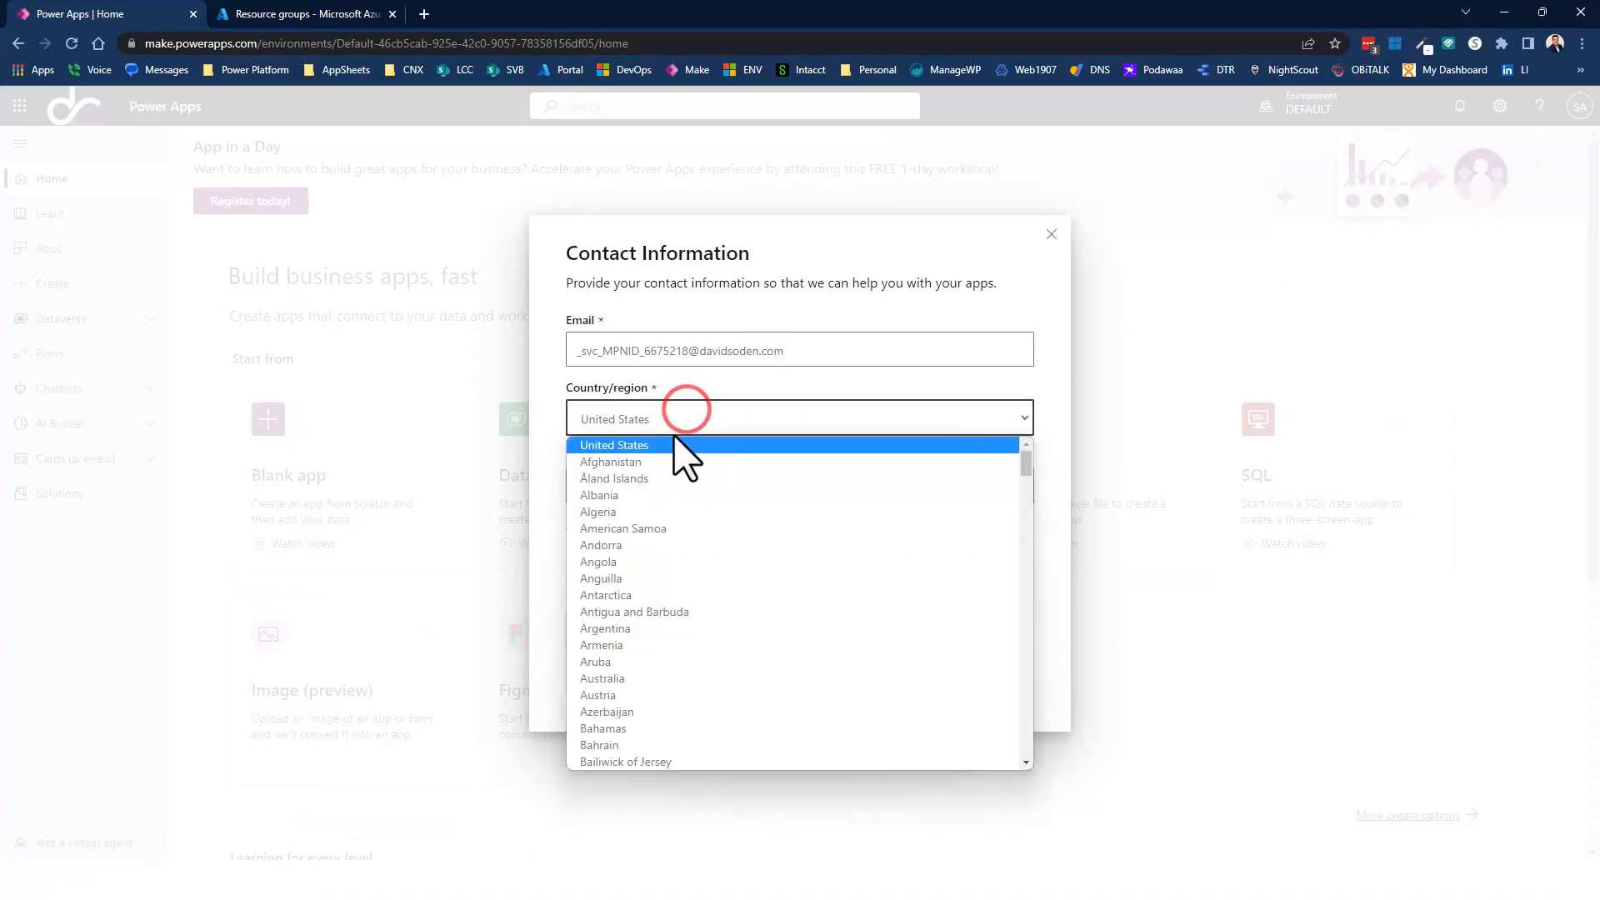
Submit the contact details with United States as country and a phone number.
{"action": "left_click", "coordinate": [686, 445]}
{"action": "left_click", "coordinate": [663, 487]}
{"action": "left_click", "coordinate": [701, 532]}
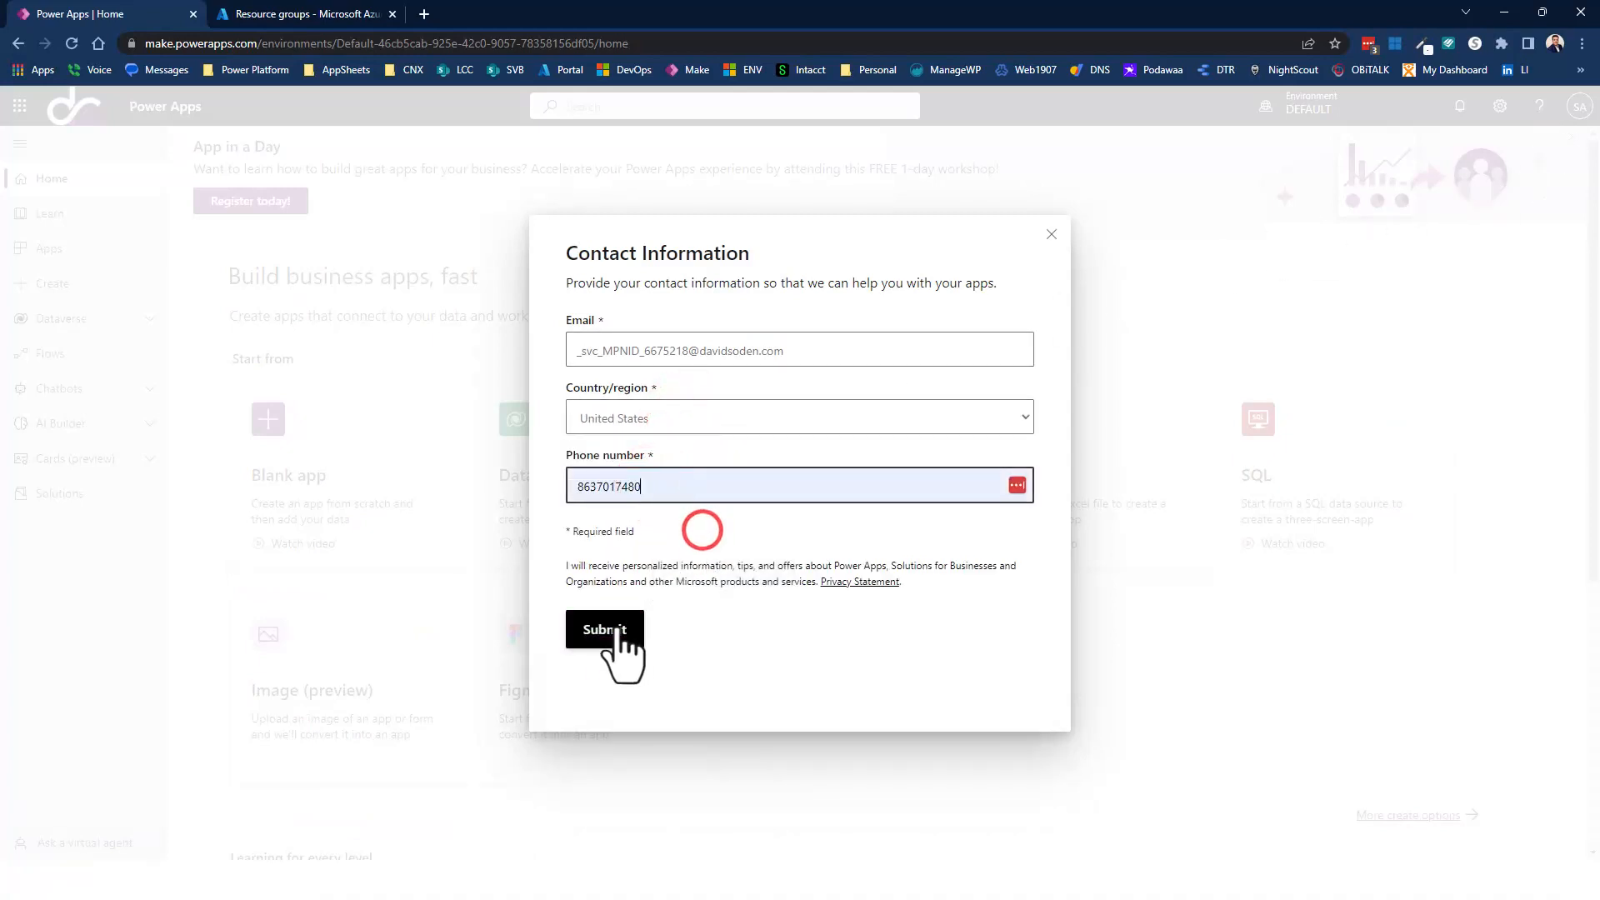
{"action": "left_click", "coordinate": [605, 630]}
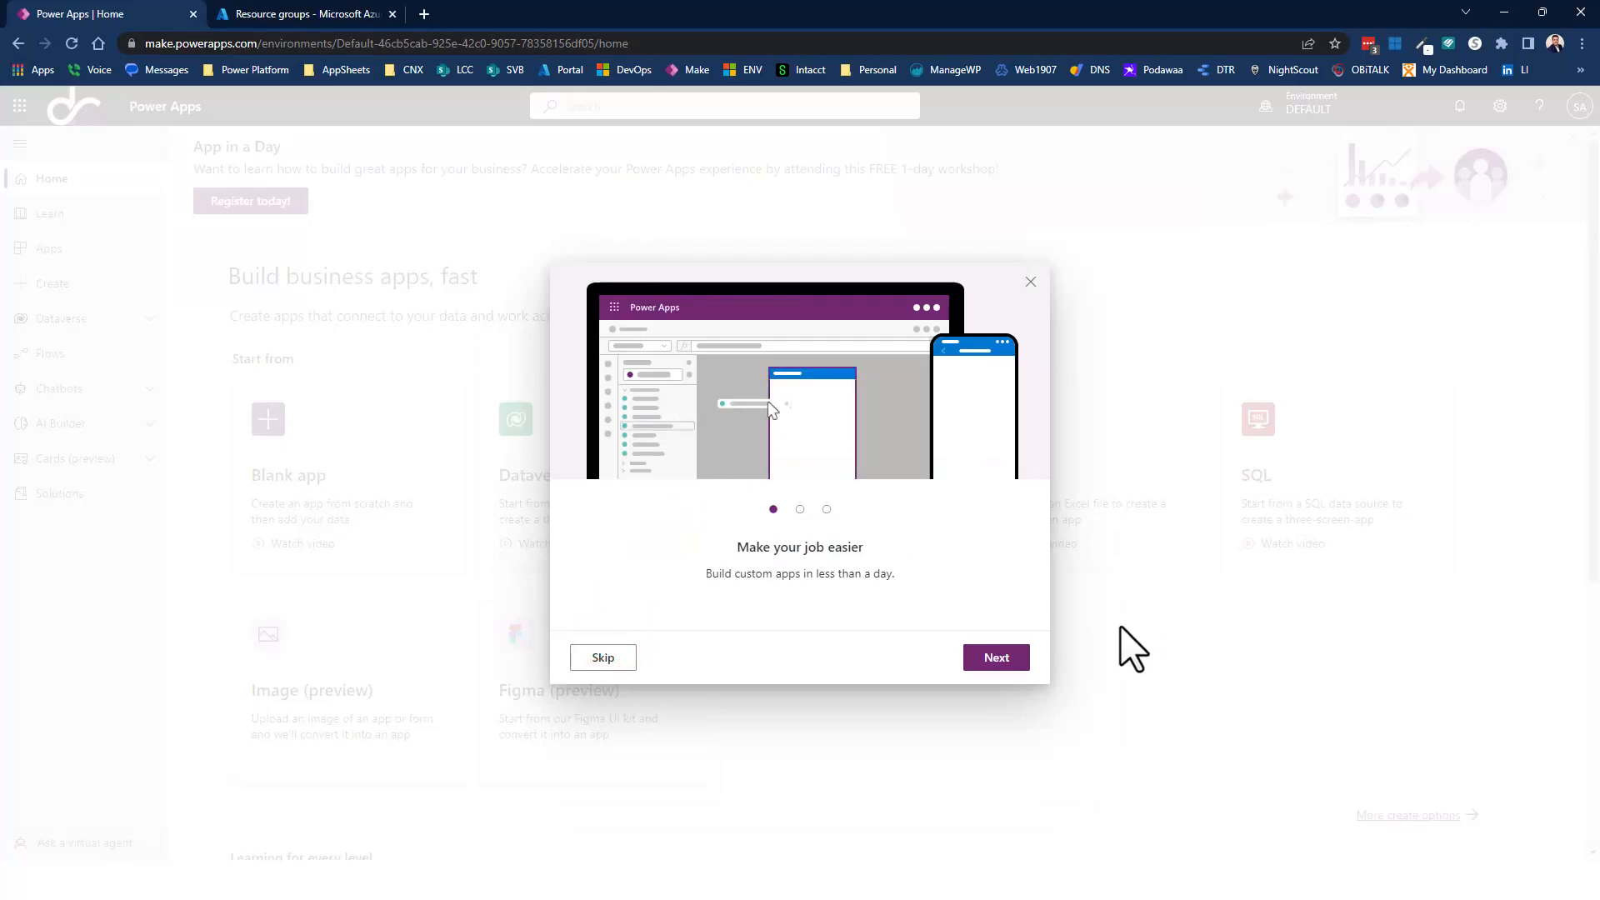
Finish the onboarding tour and show the list of available environments.
{"action": "left_click", "coordinate": [996, 663]}
{"action": "left_click", "coordinate": [996, 658]}
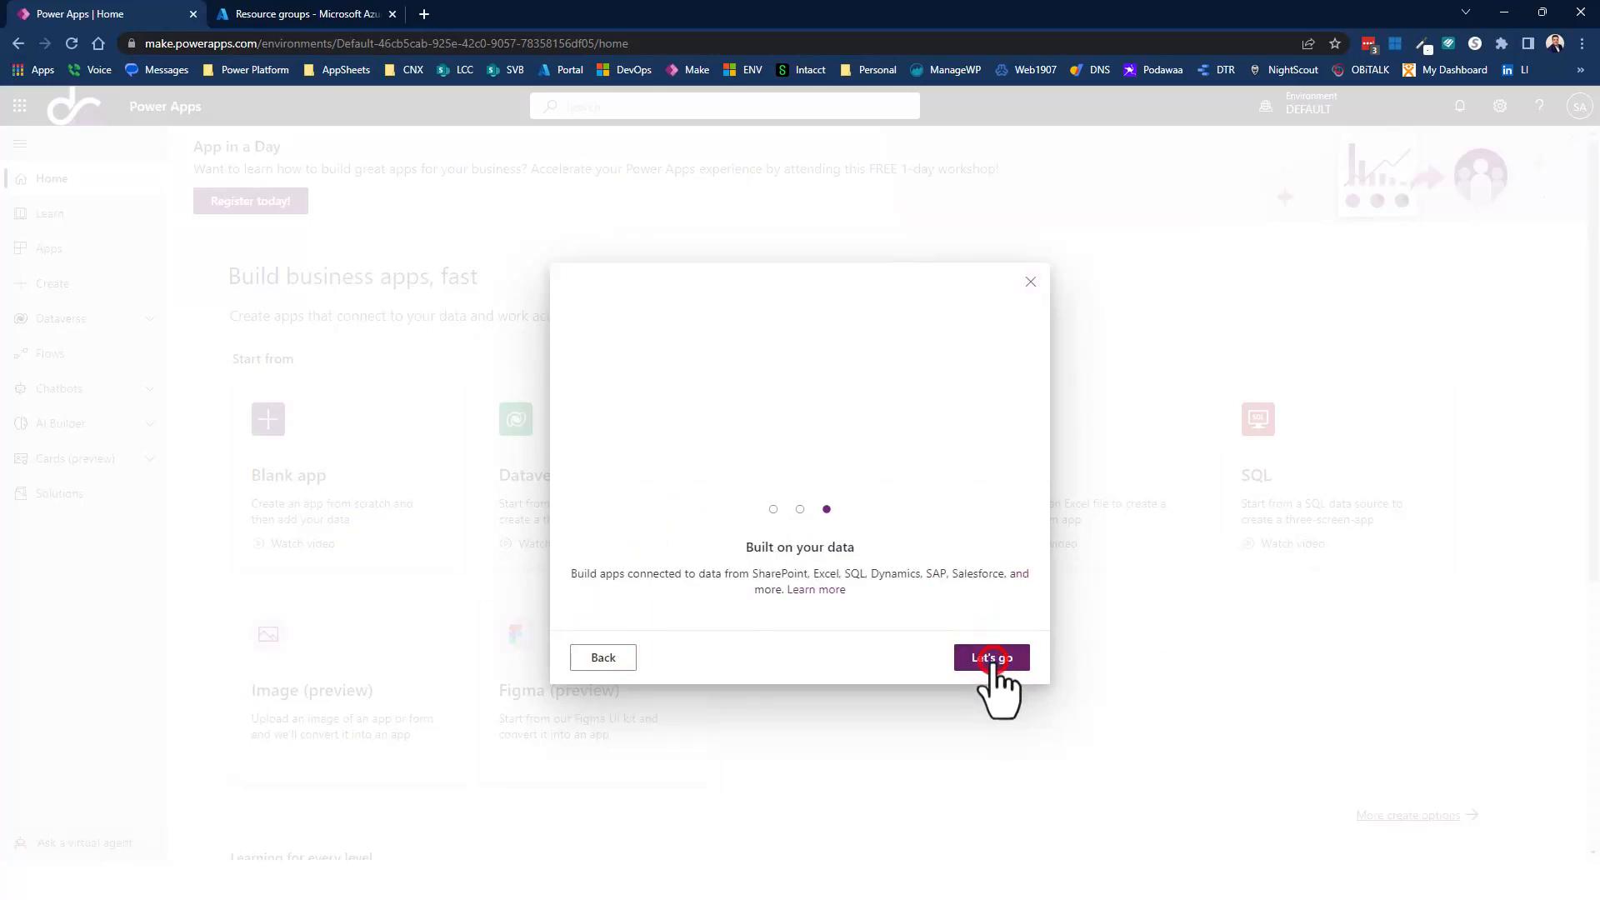
{"action": "left_click", "coordinate": [995, 658]}
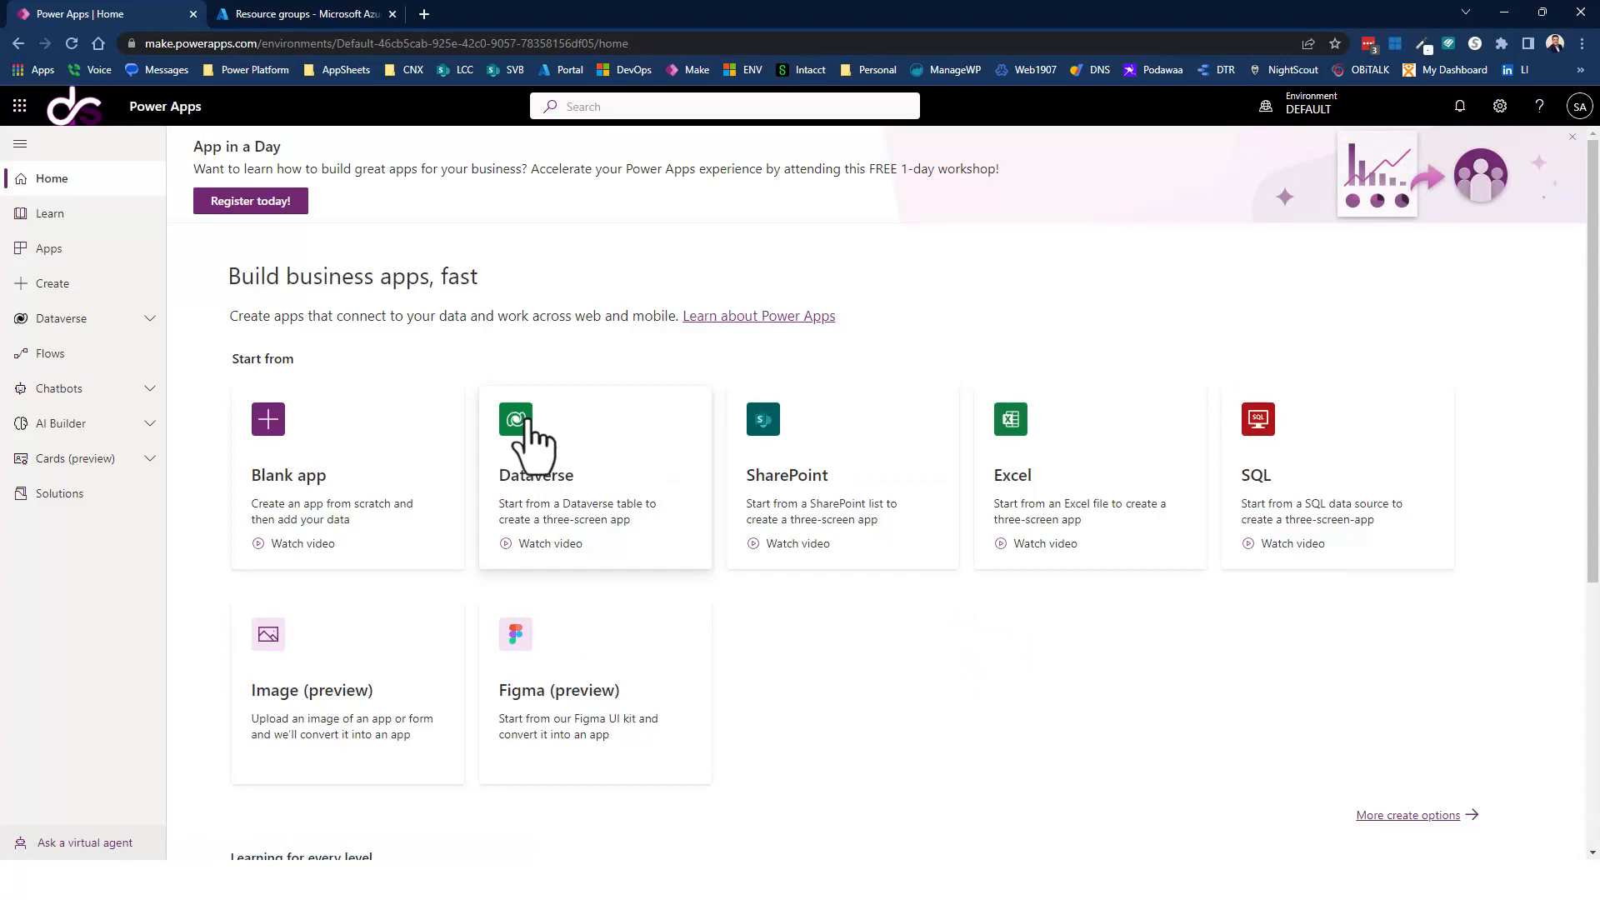
{"action": "left_click", "coordinate": [1299, 104]}
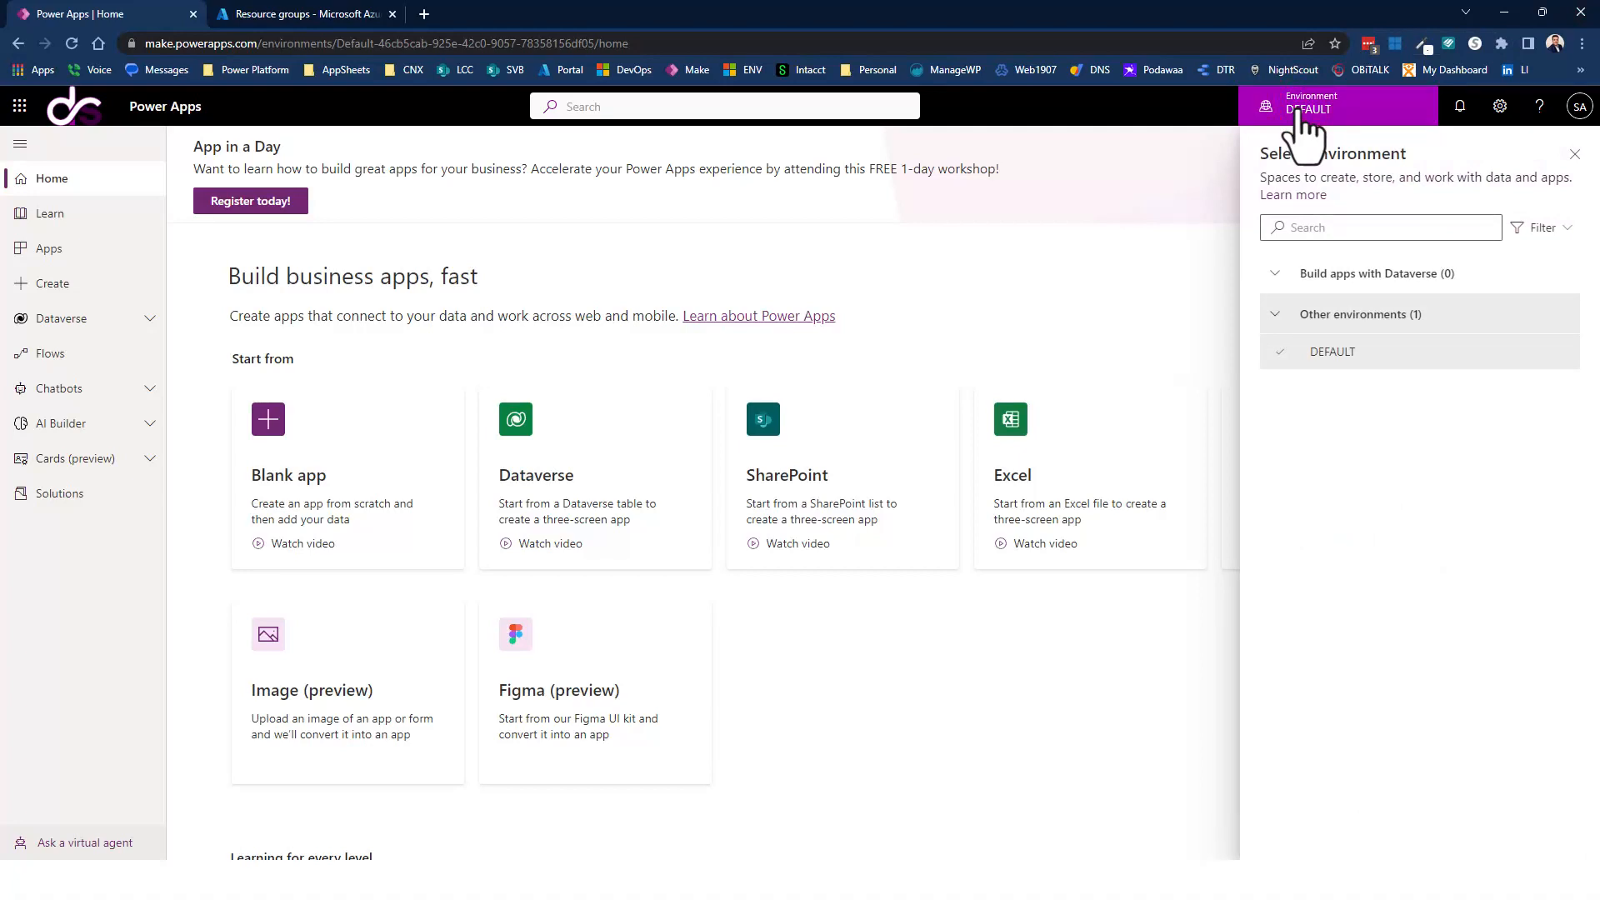
Make ISV_LAB the active environment from the Build apps with Dataverse group.
{"action": "left_click", "coordinate": [1274, 317]}
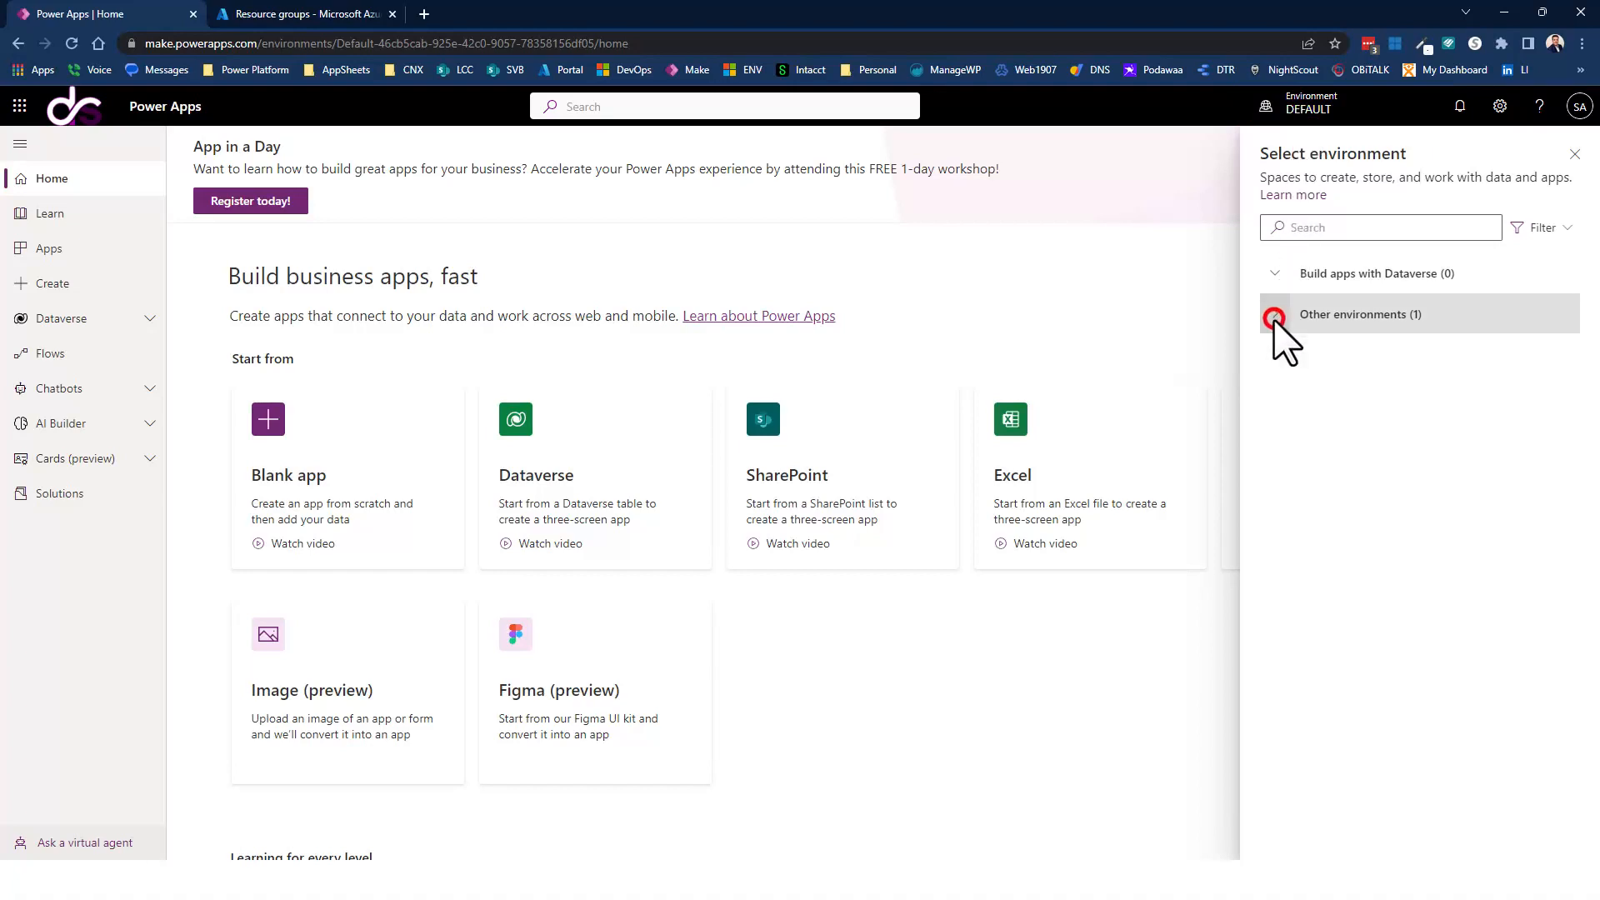
{"action": "left_click", "coordinate": [1274, 316]}
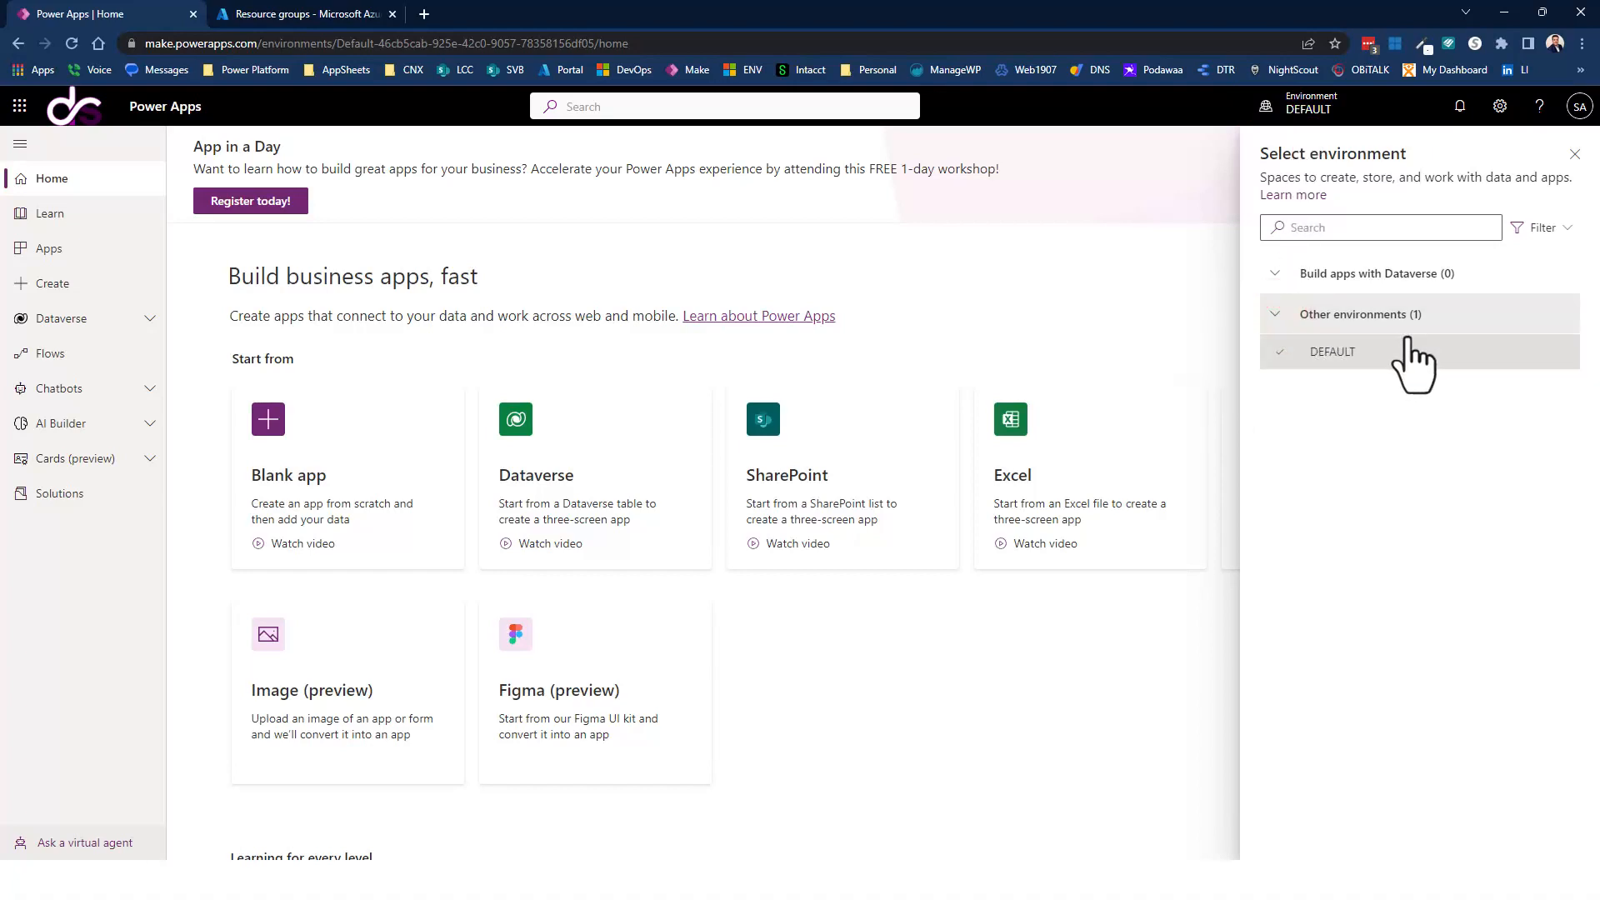
{"action": "mouse_move", "coordinate": [1414, 359]}
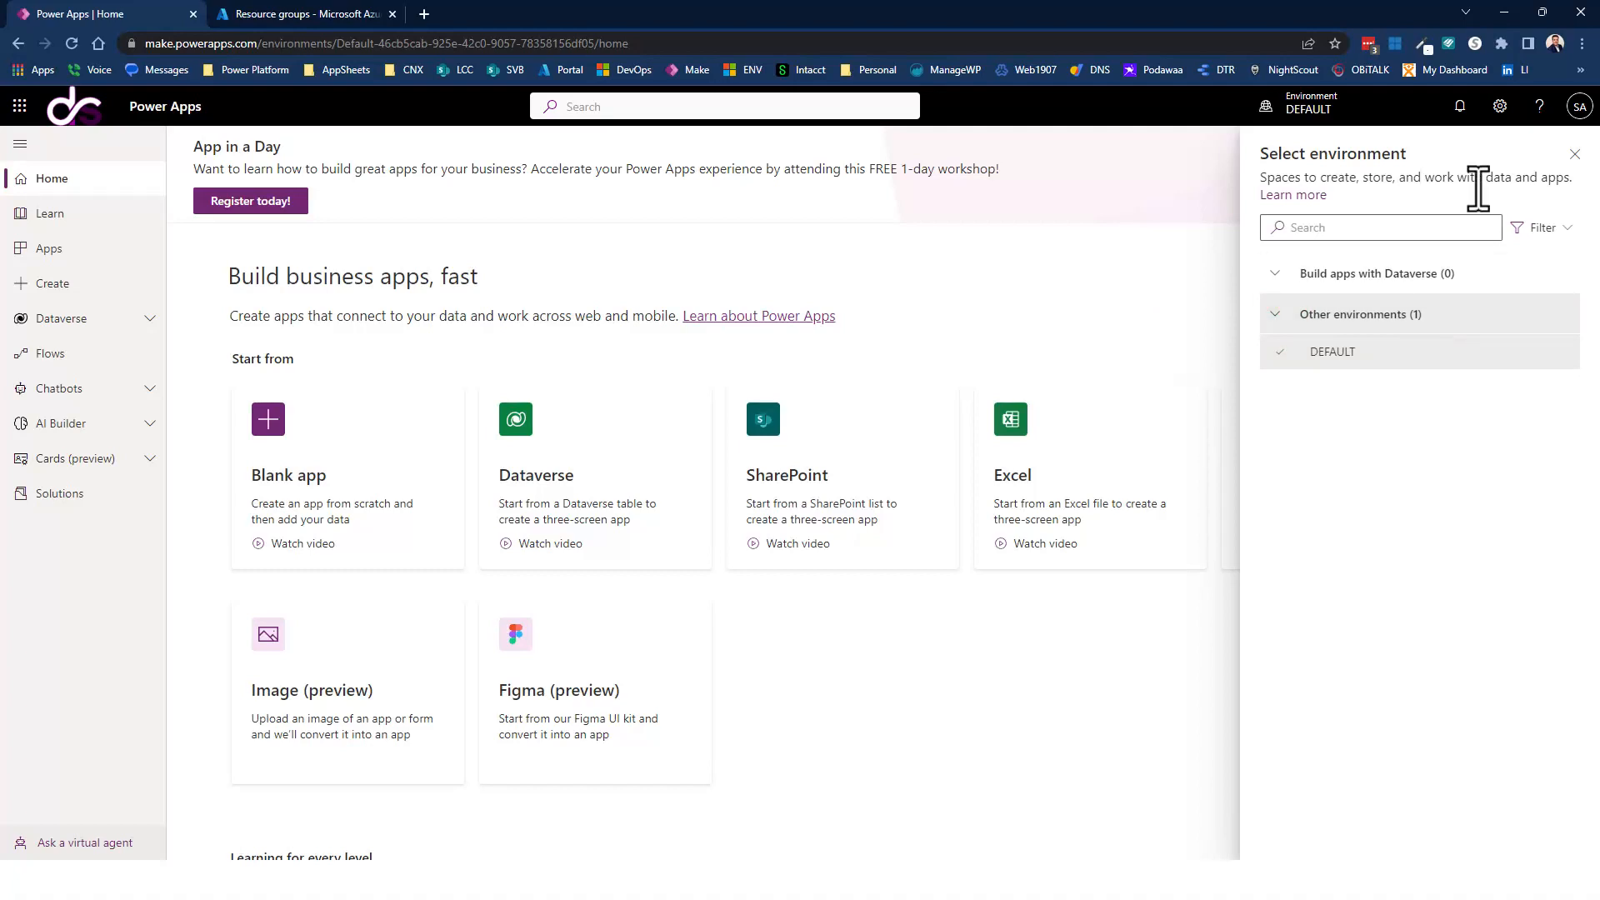
{"action": "left_click", "coordinate": [1271, 283]}
{"action": "left_click", "coordinate": [1275, 316]}
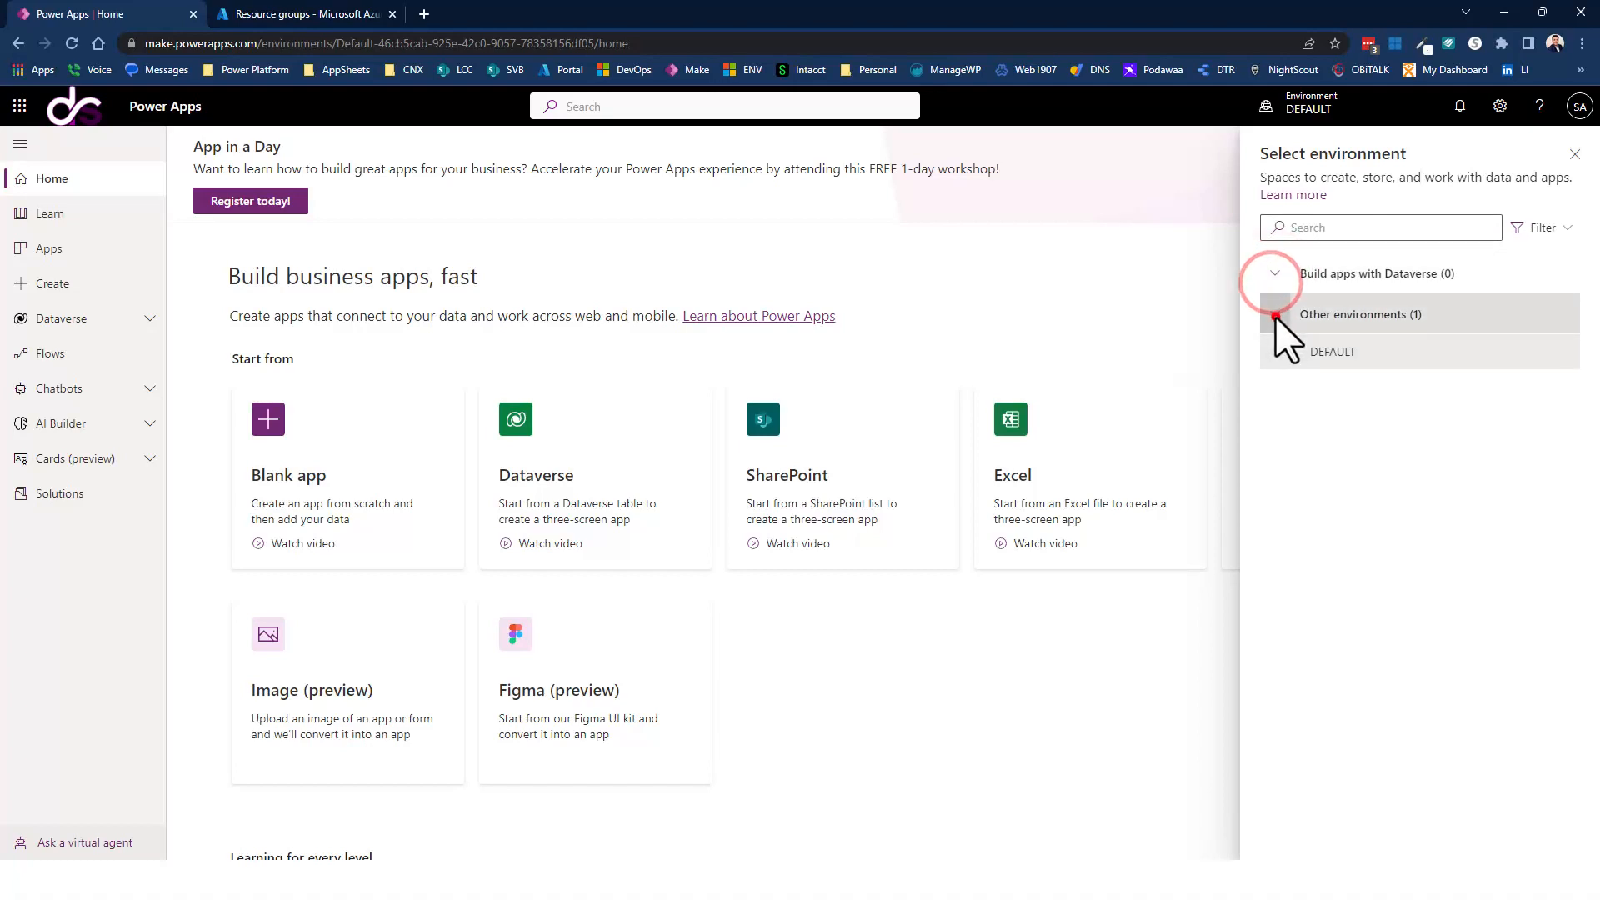
{"action": "left_click", "coordinate": [1275, 316]}
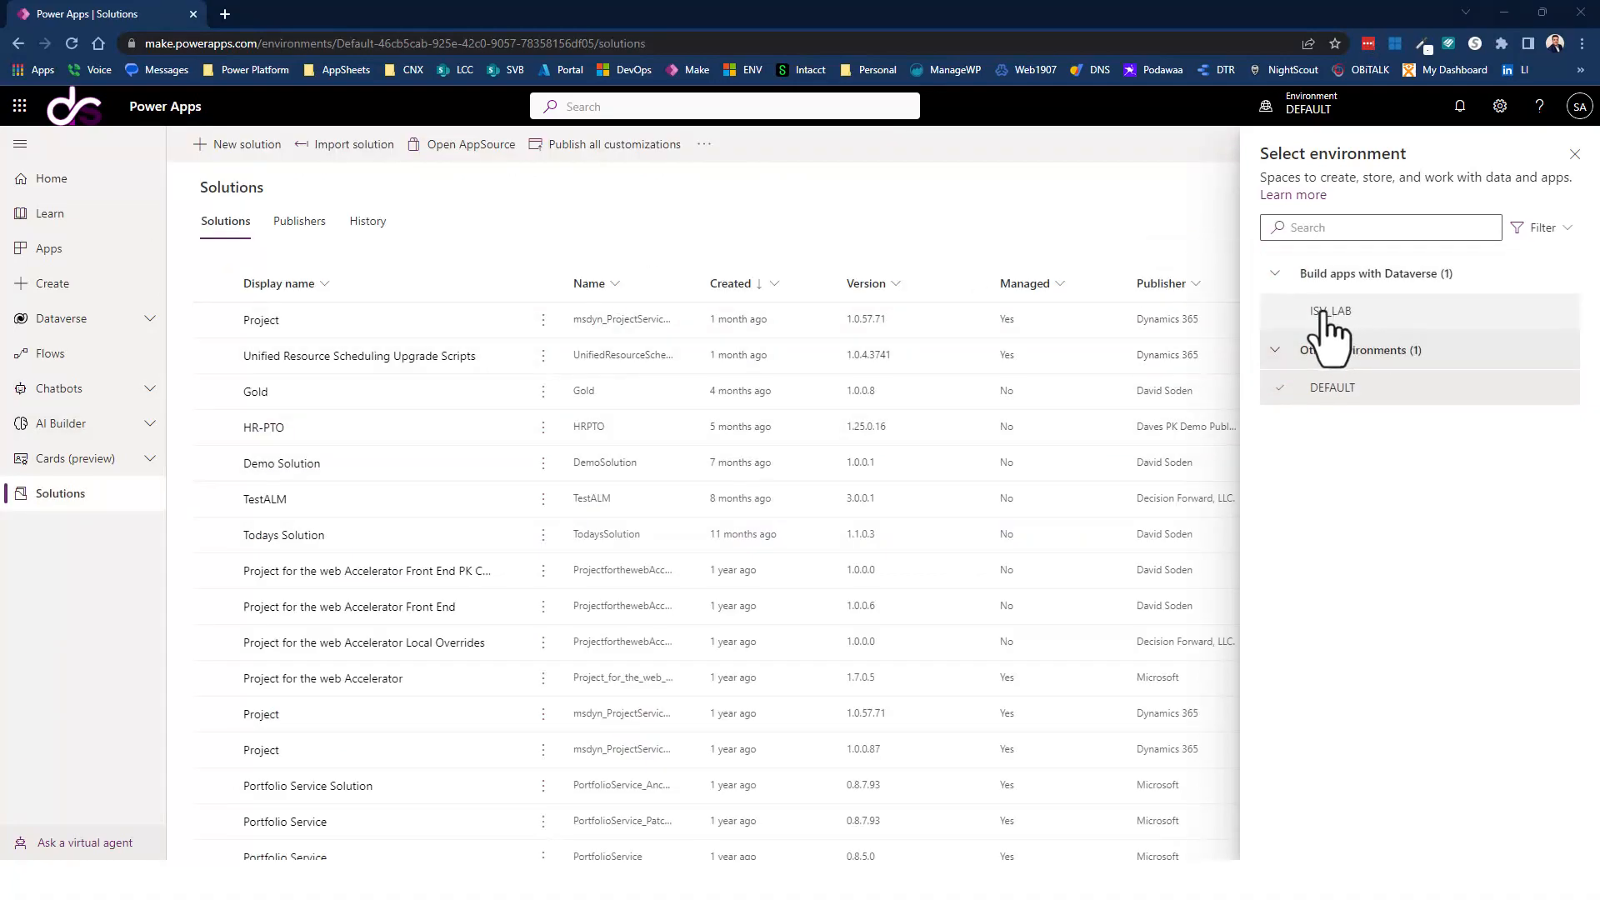
{"action": "mouse_move", "coordinate": [1321, 312]}
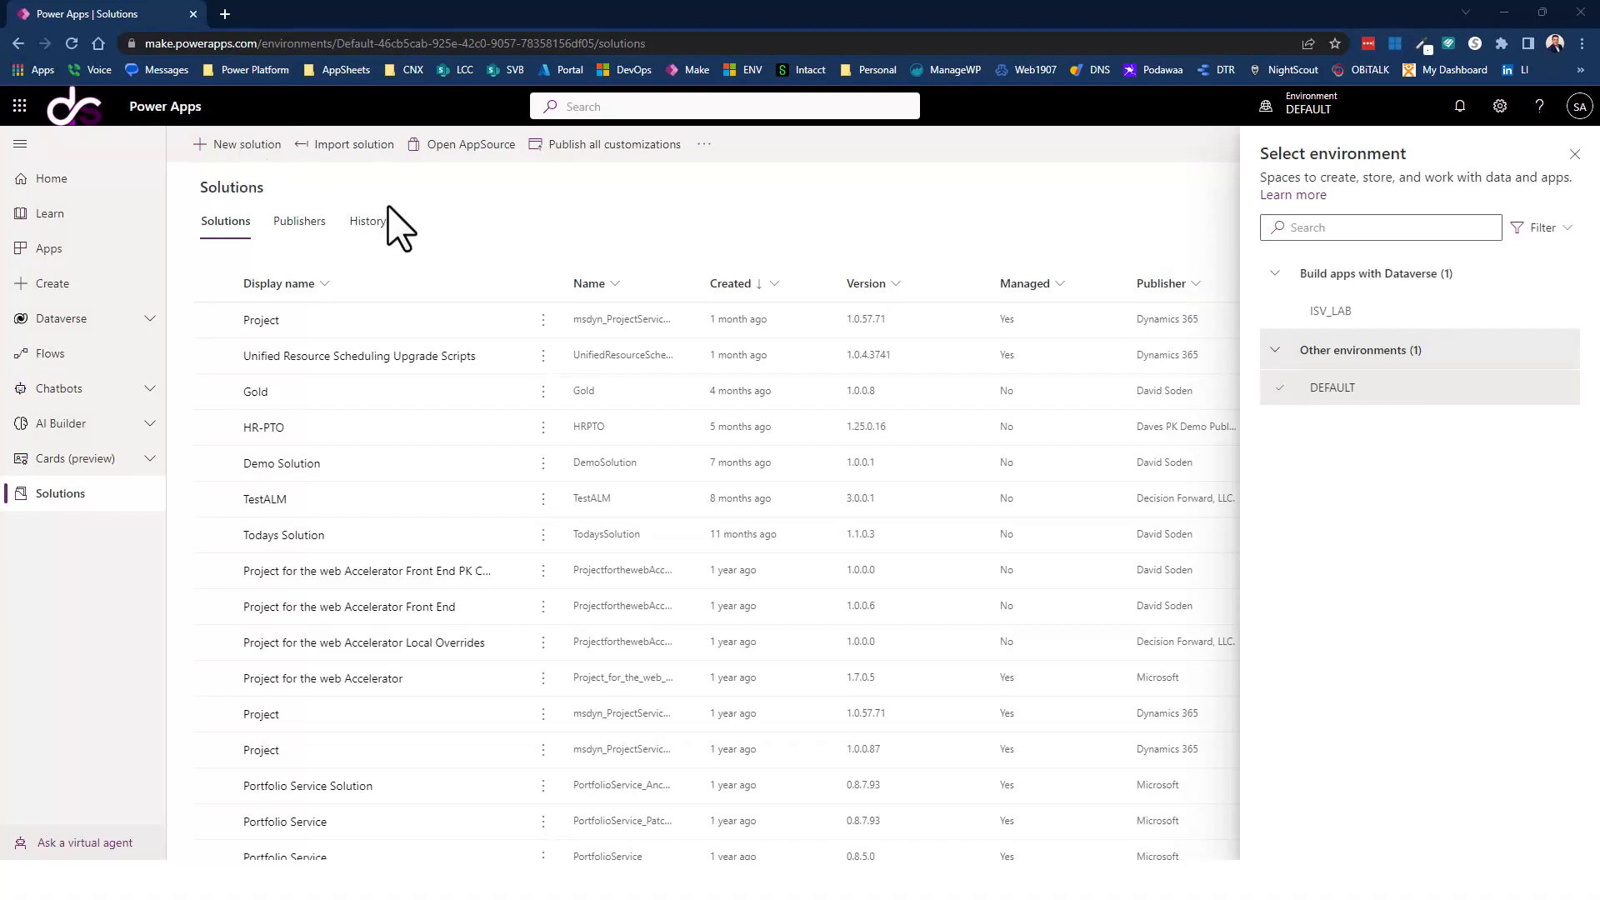
{"action": "left_click", "coordinate": [1338, 314]}
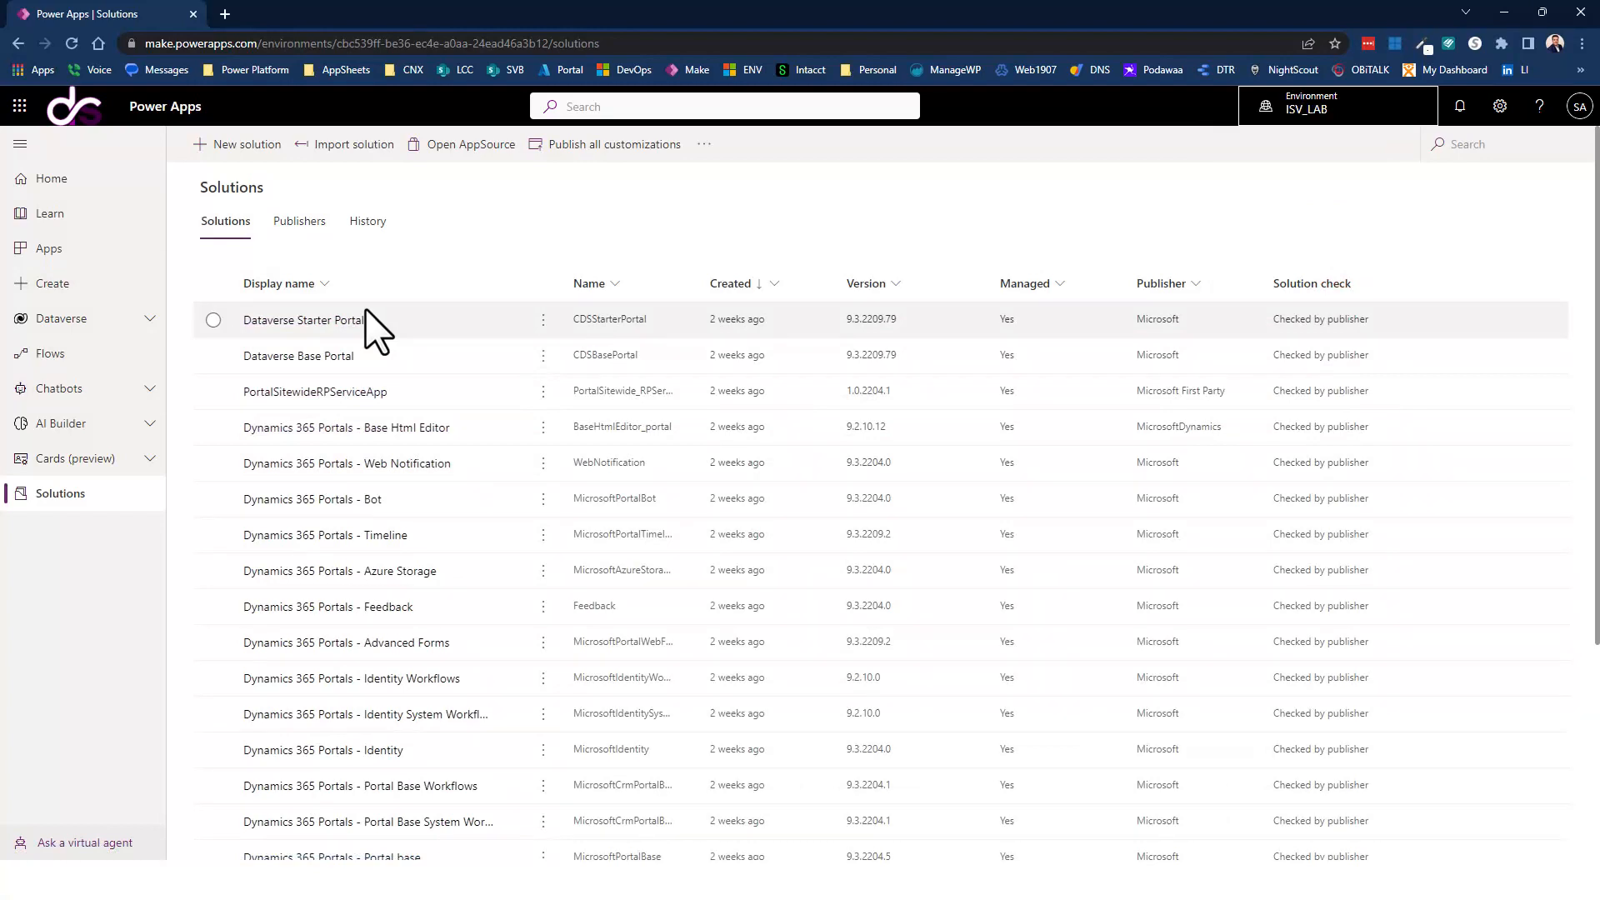
Import HRPTO_1_25_0_15_managed.zip from Downloads and advance to the Connections step.
{"action": "left_click", "coordinate": [344, 149]}
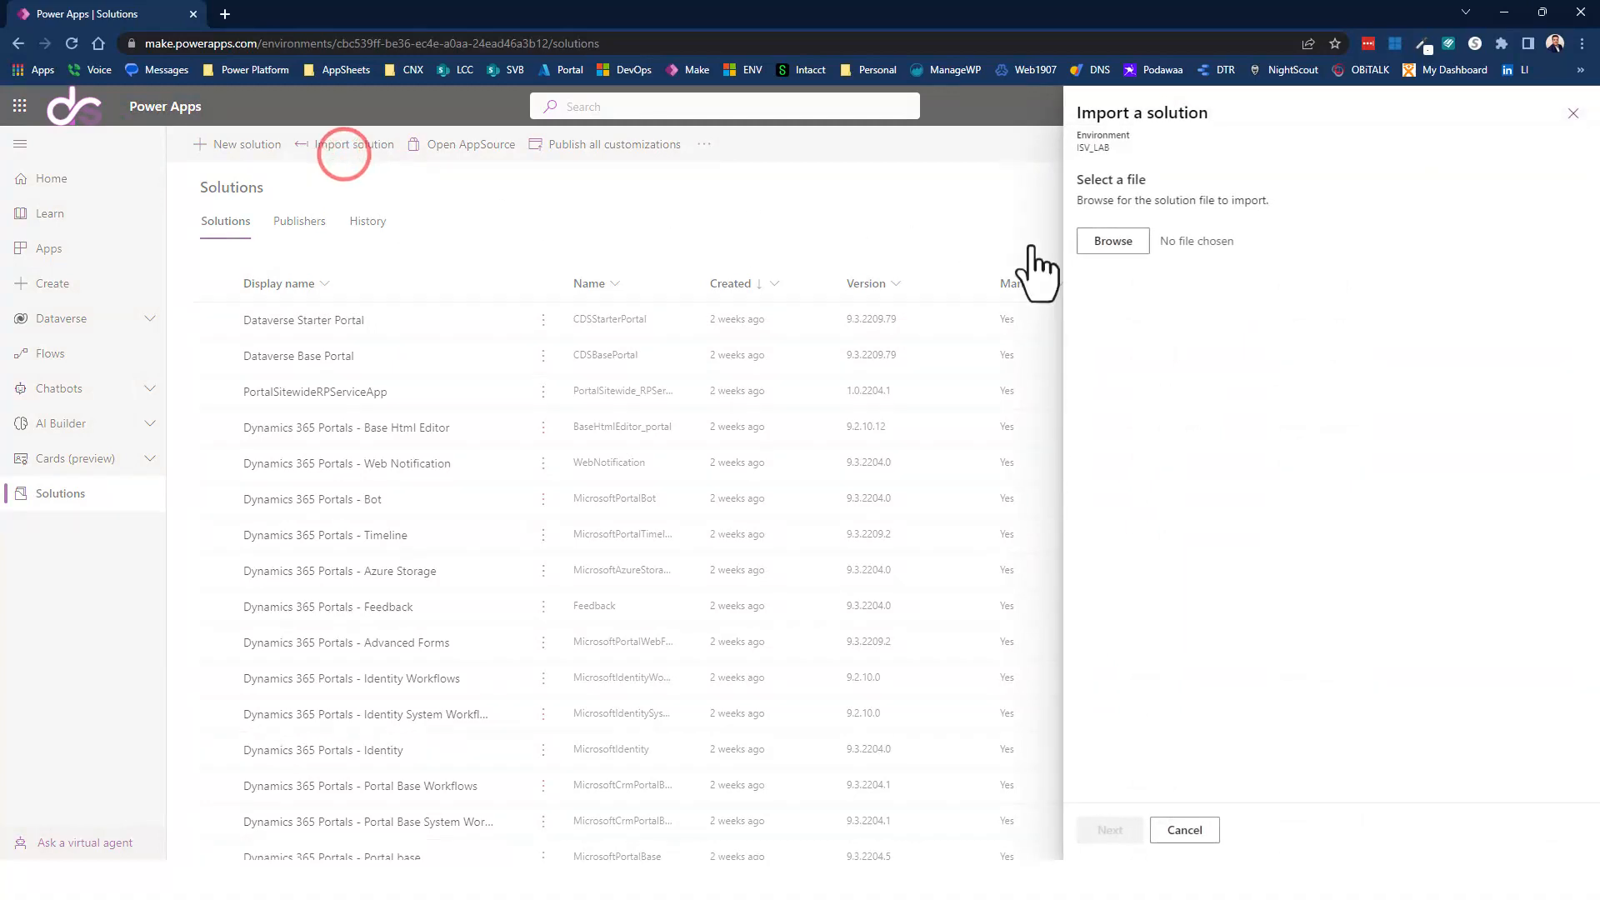
{"action": "left_click", "coordinate": [1113, 244]}
{"action": "left_click", "coordinate": [185, 158]}
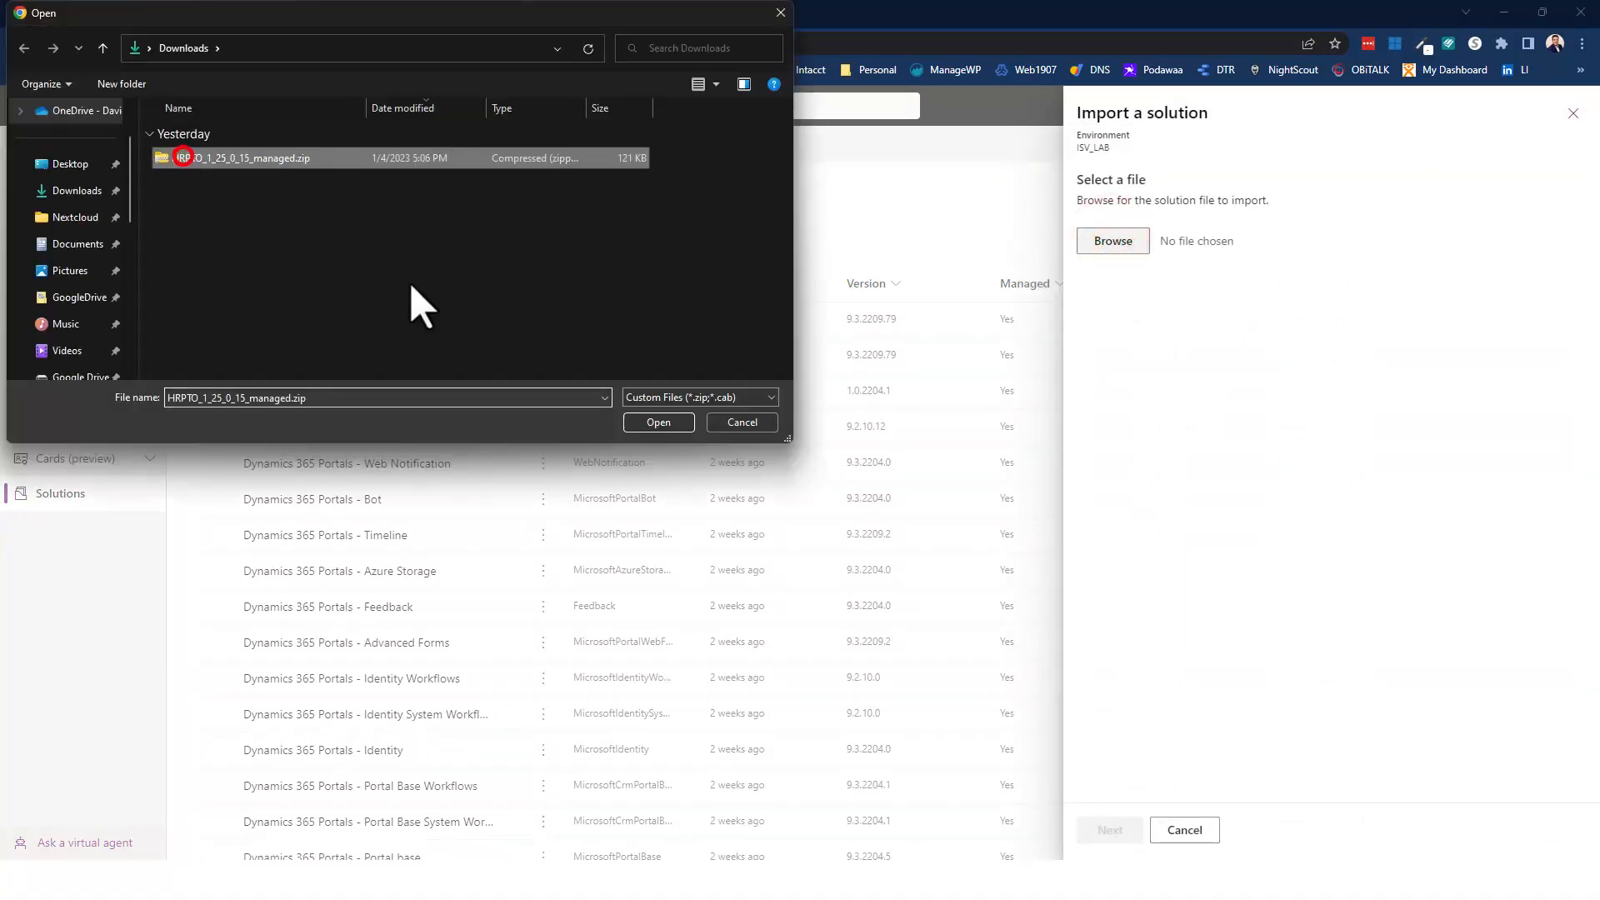
{"action": "left_click", "coordinate": [670, 425]}
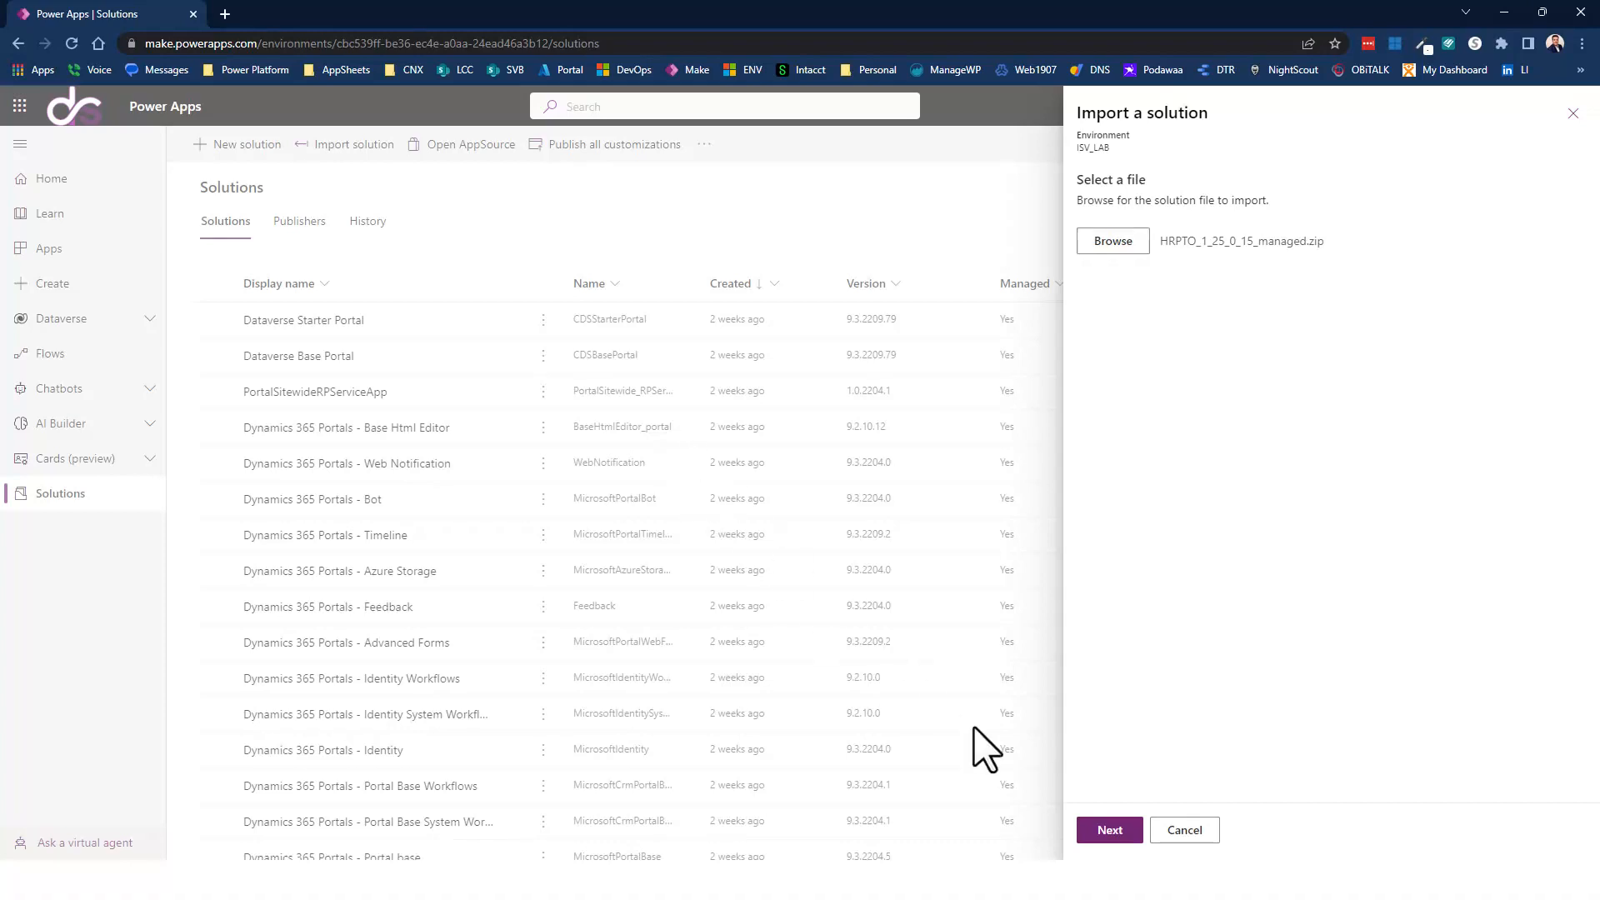
{"action": "left_click", "coordinate": [1092, 832]}
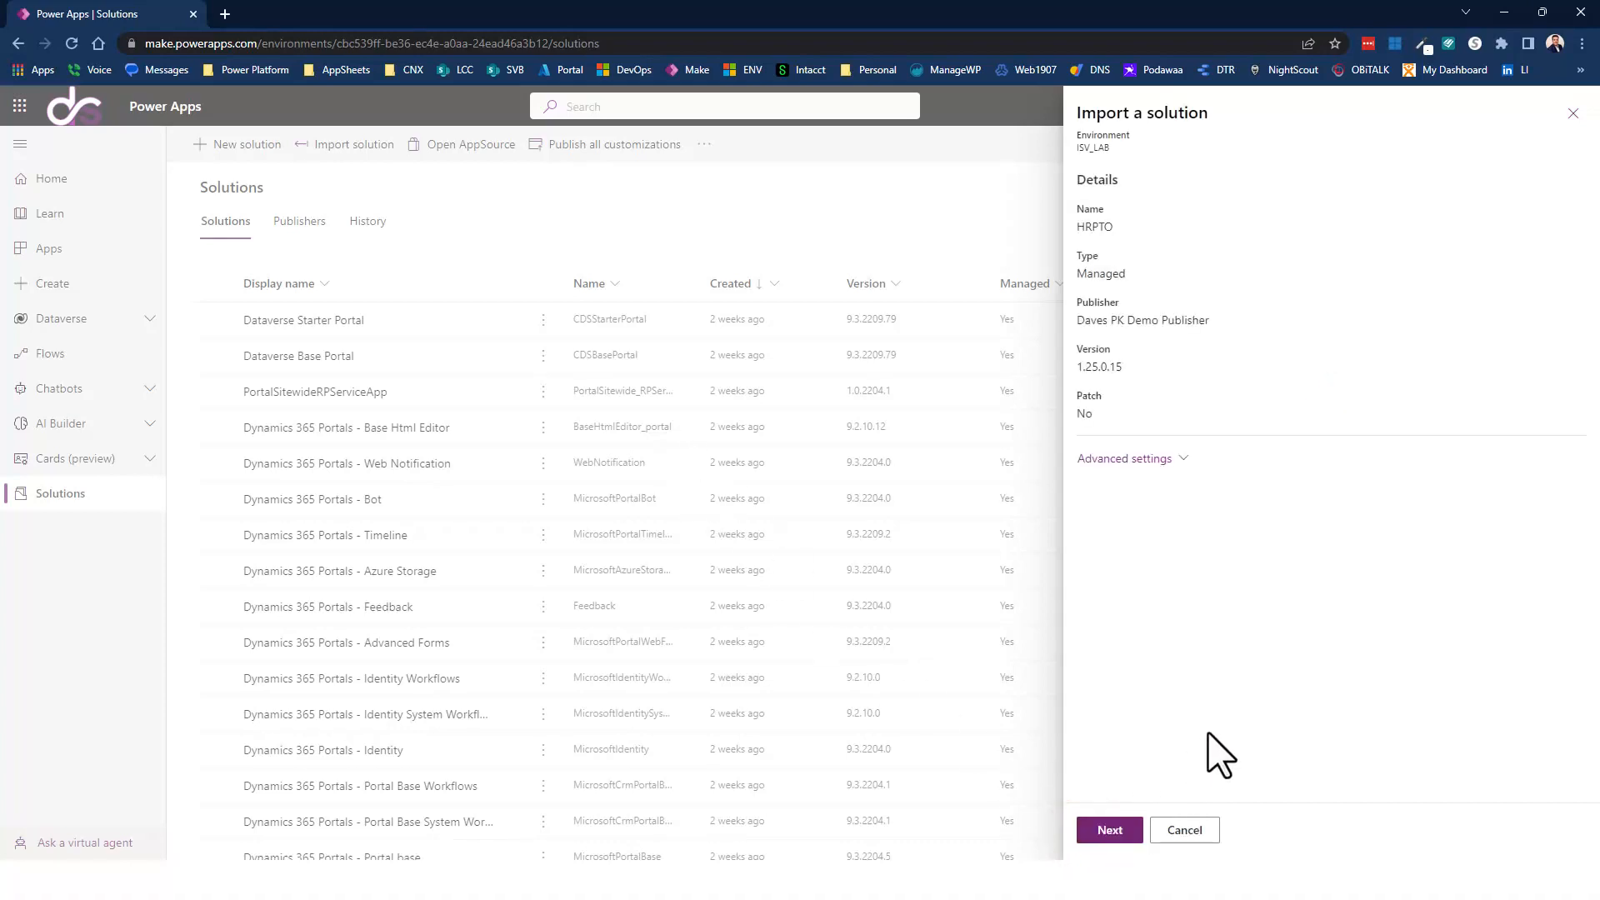
{"action": "left_click", "coordinate": [1115, 830]}
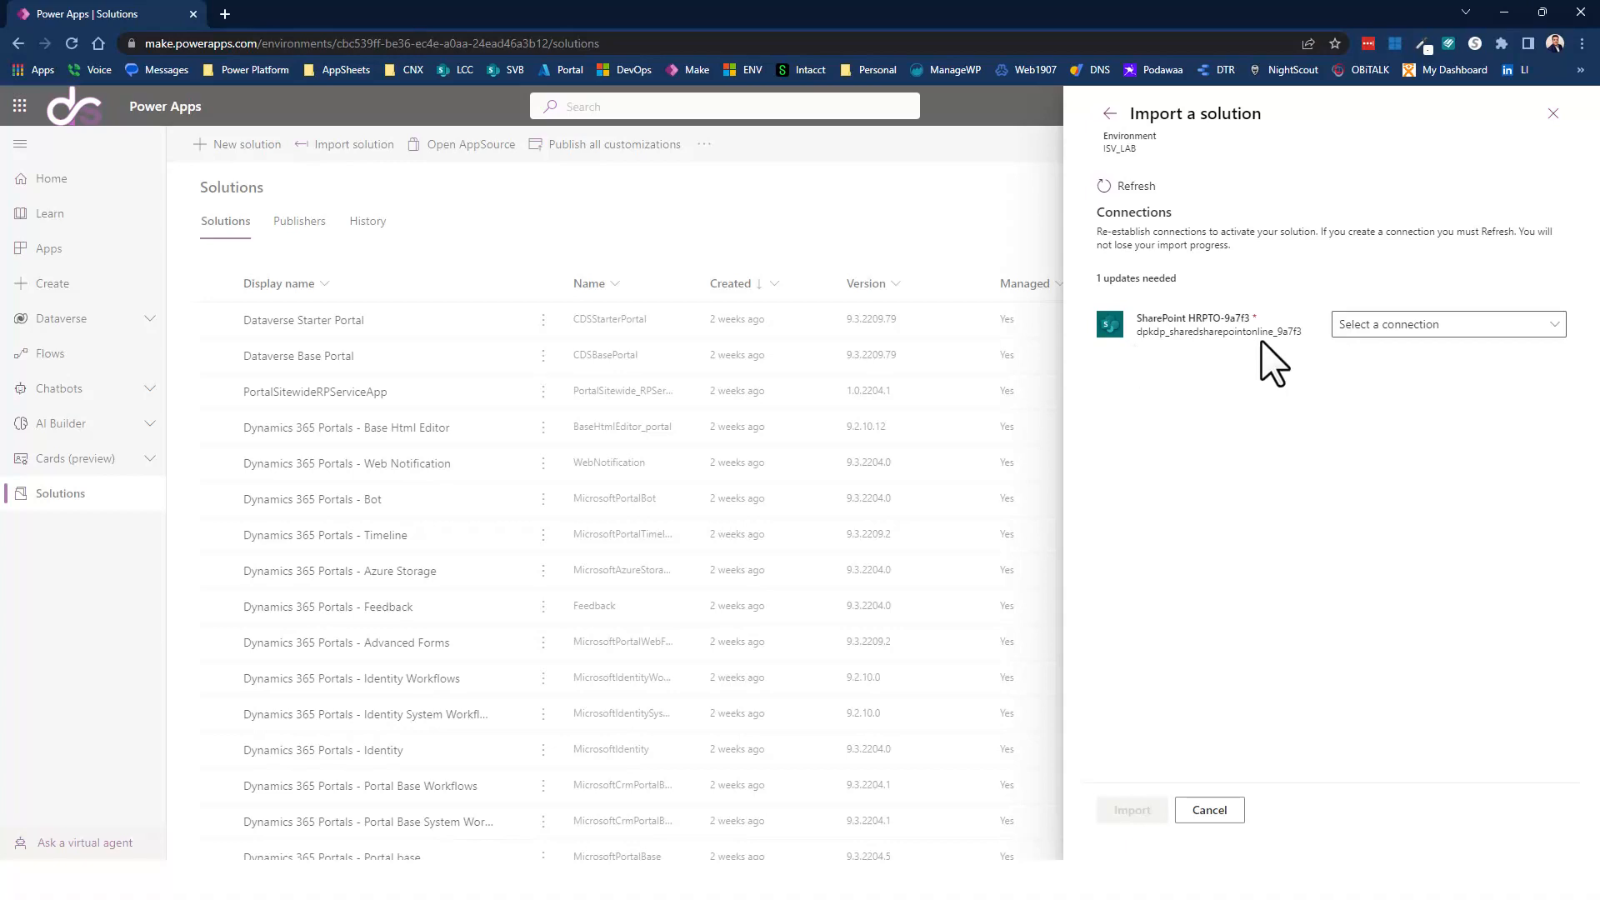
Create a new SharePoint connection signed in as the service account, then refresh connections.
{"action": "left_click", "coordinate": [1385, 330]}
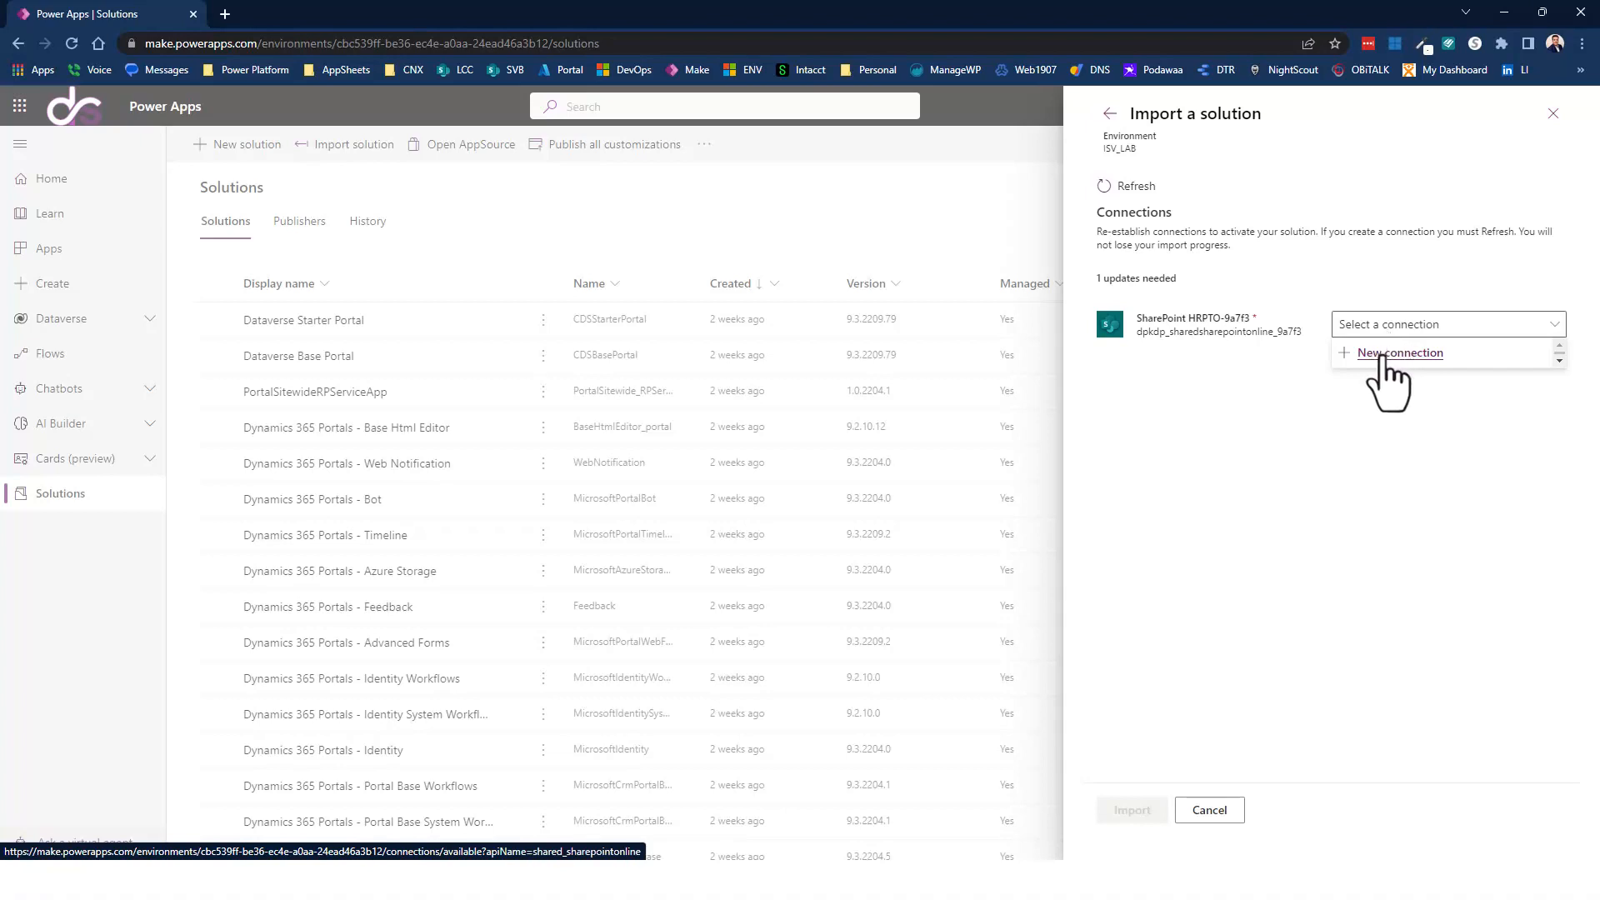
{"action": "left_click", "coordinate": [1383, 358]}
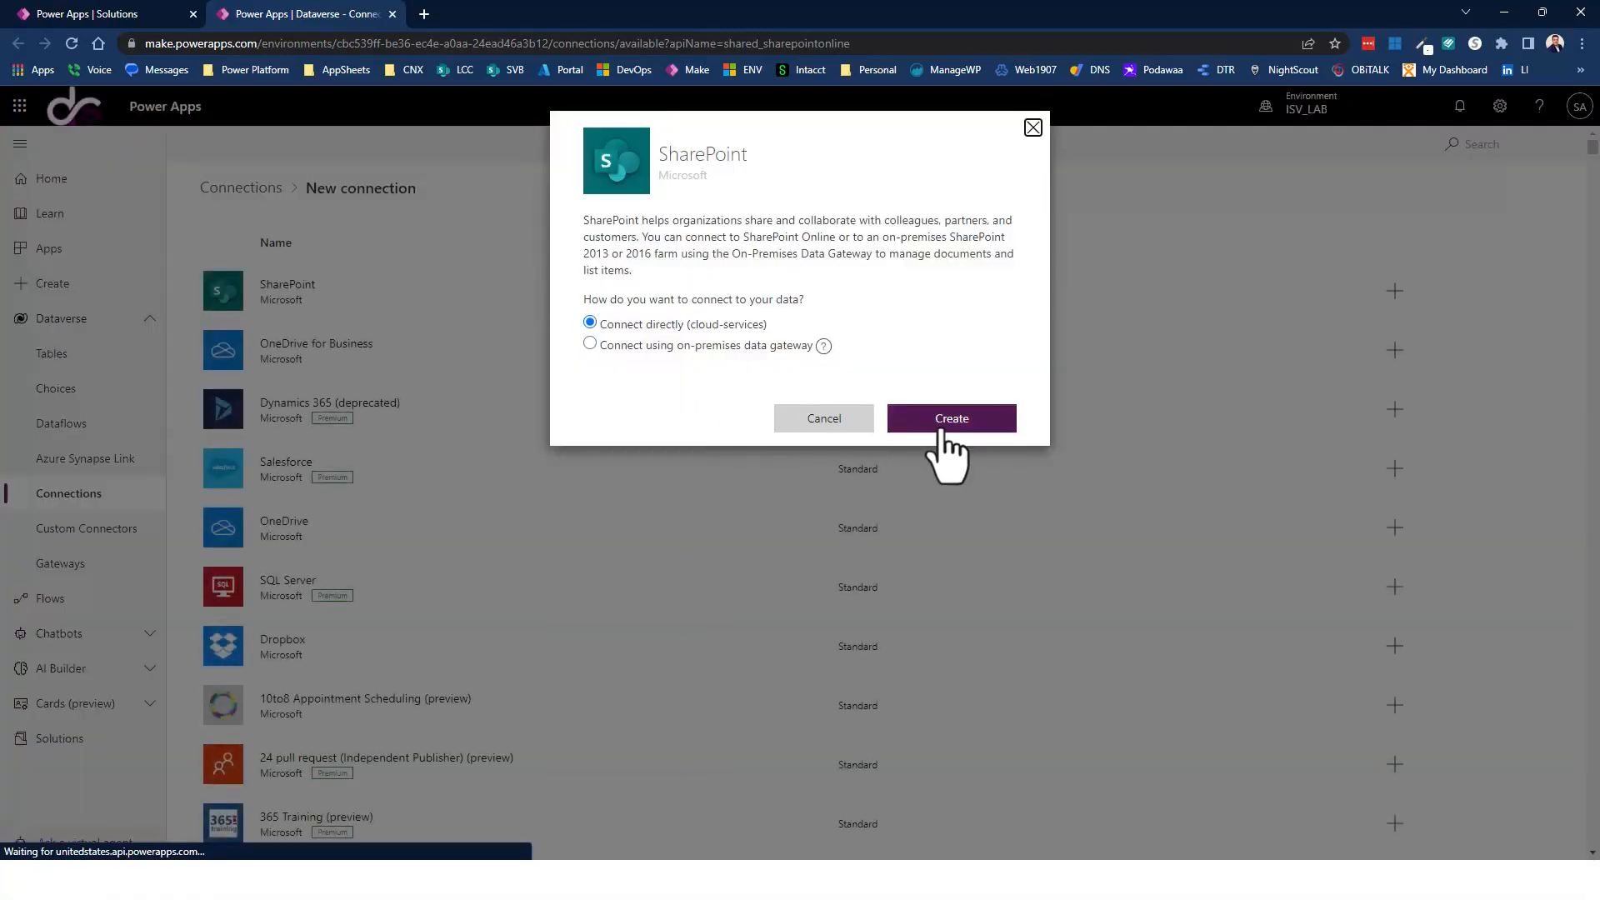
{"action": "left_click", "coordinate": [940, 425]}
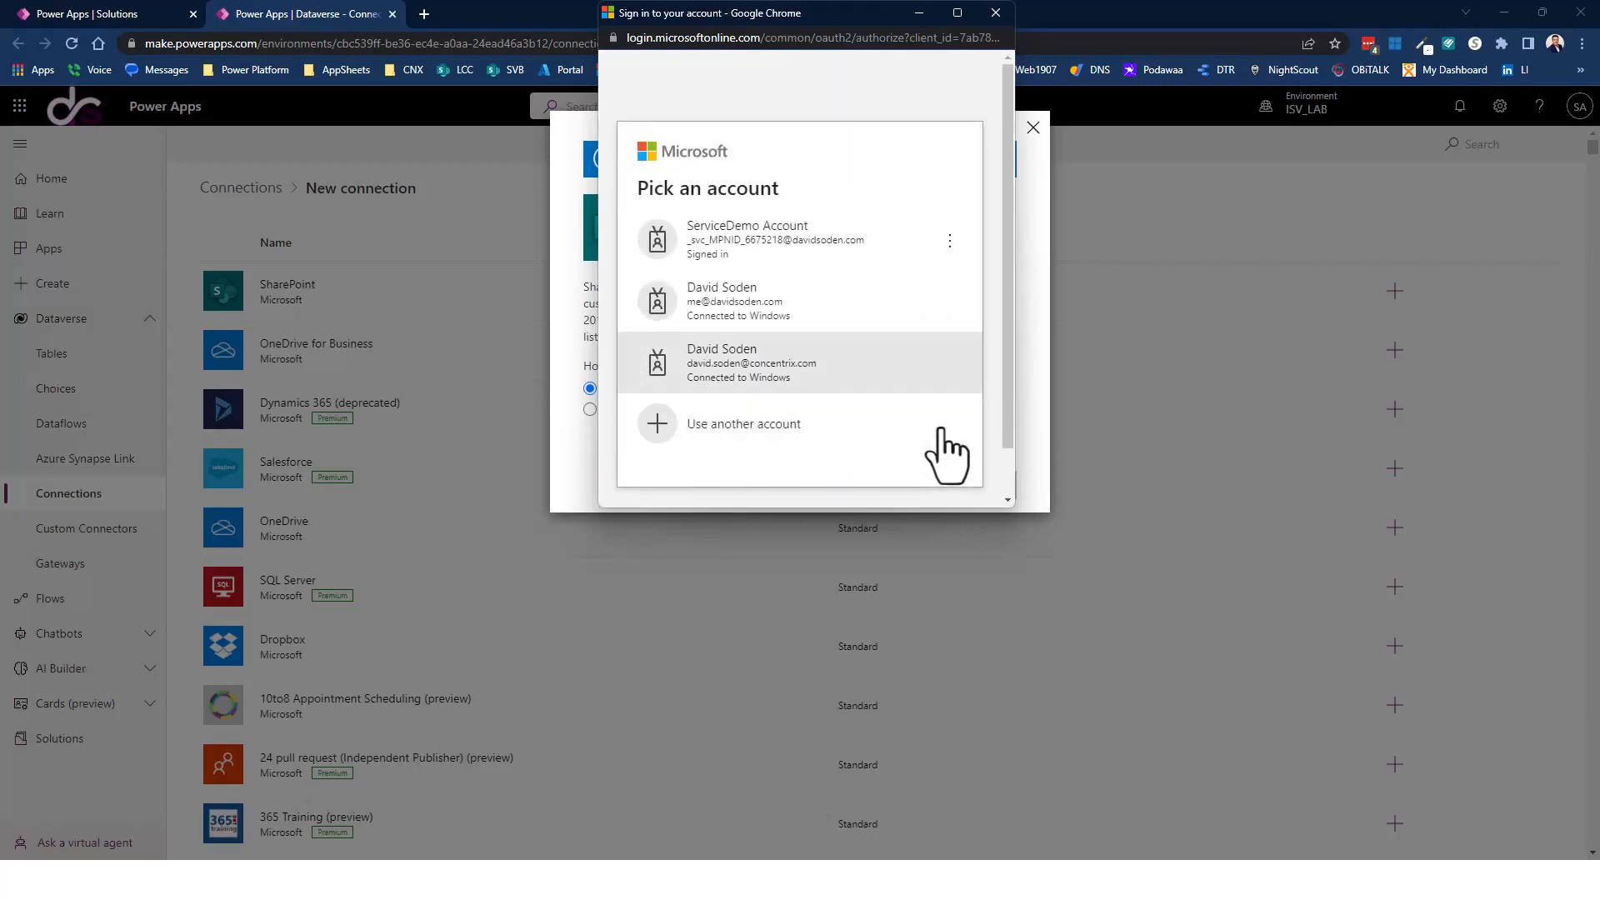
{"action": "left_click", "coordinate": [730, 246]}
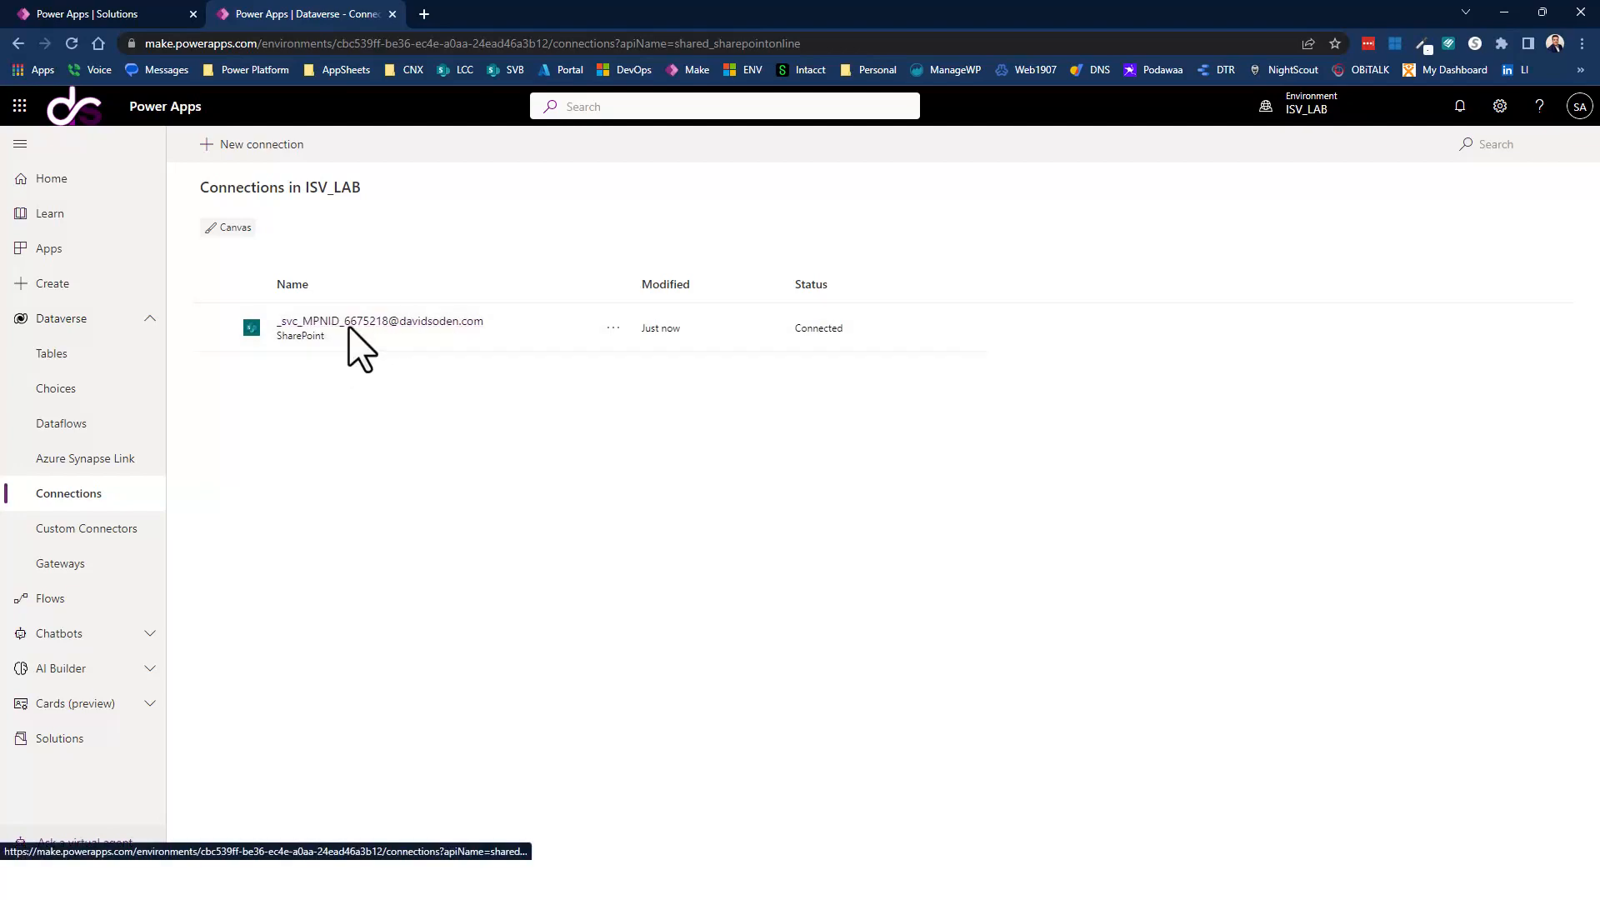
{"action": "left_click", "coordinate": [393, 14]}
{"action": "left_click", "coordinate": [828, 538]}
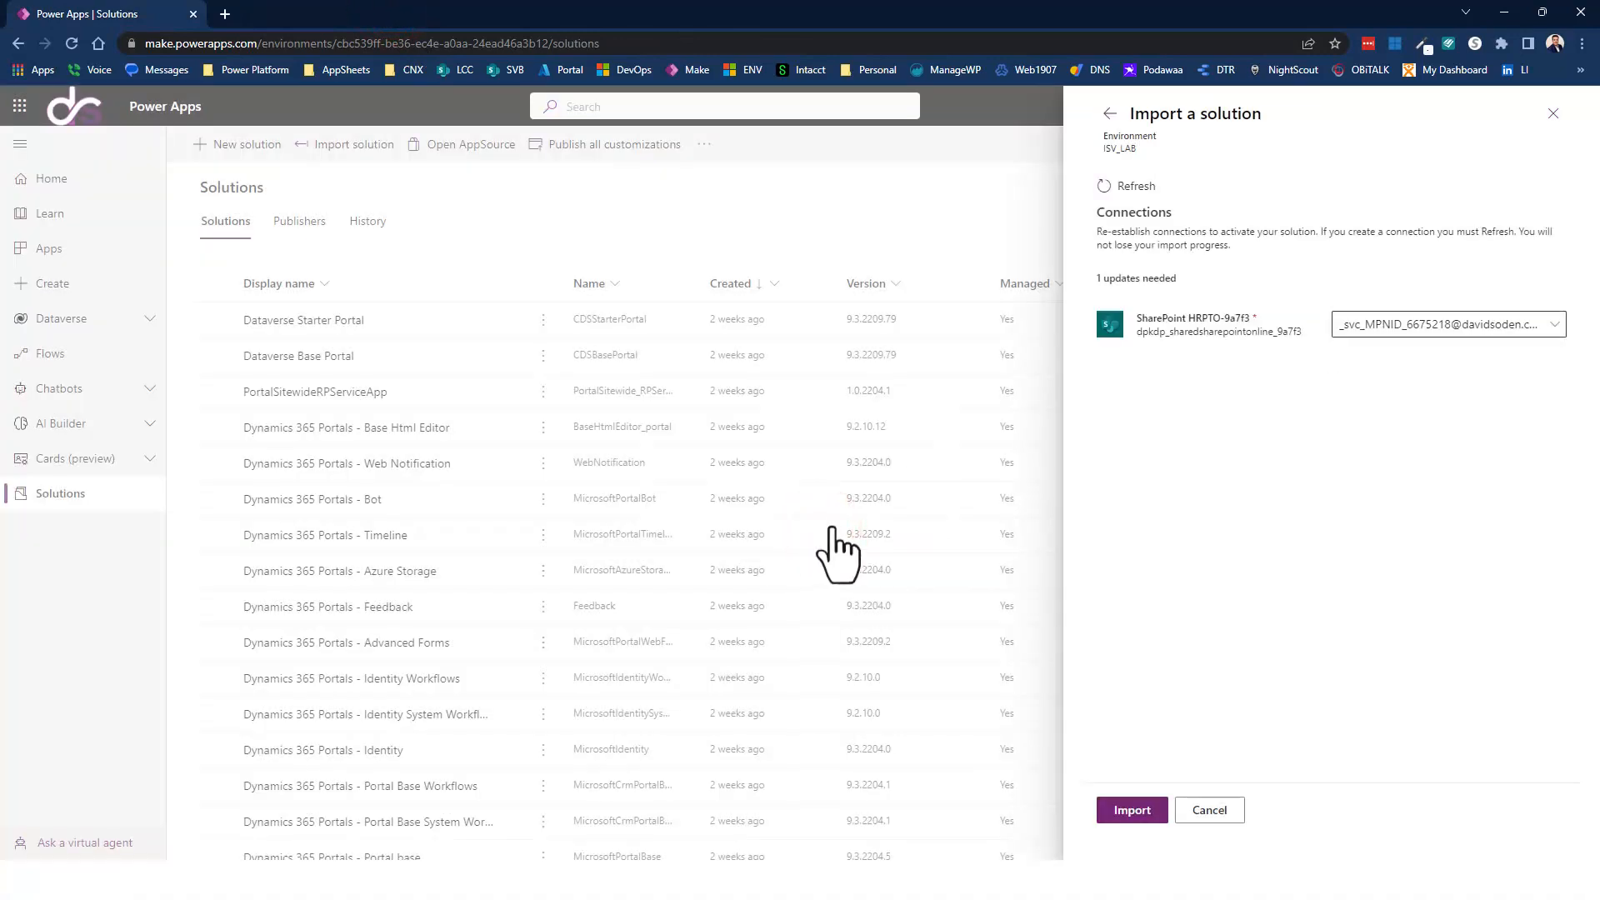
Keep the new SharePoint connection selected and start the HR-PTO import.
{"action": "left_click", "coordinate": [1387, 325]}
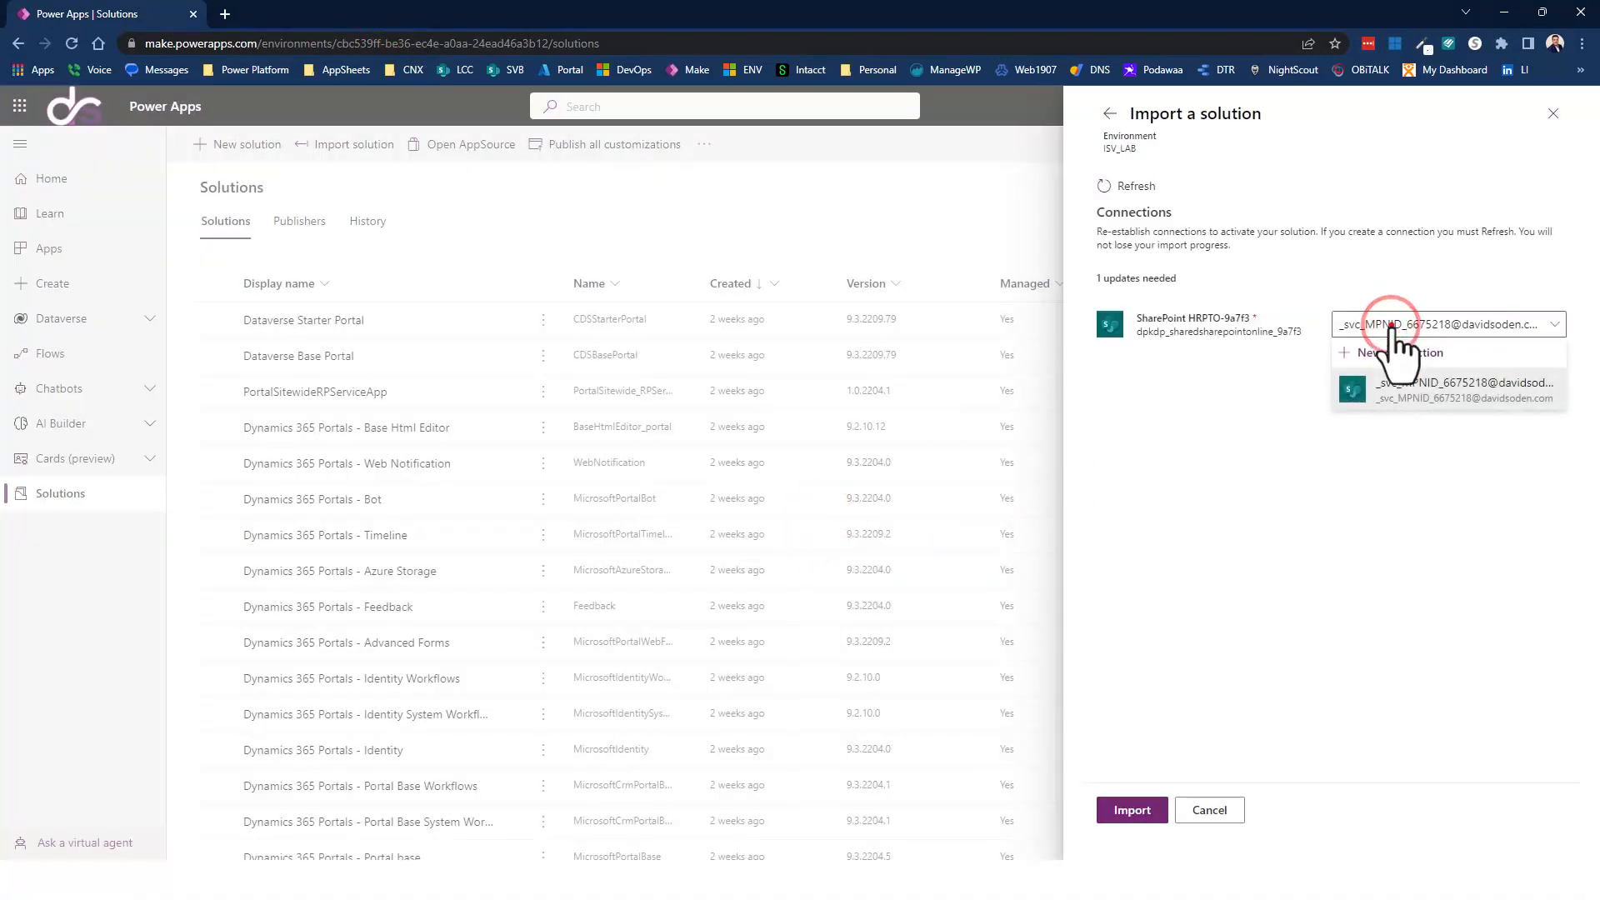
{"action": "left_click", "coordinate": [1390, 325]}
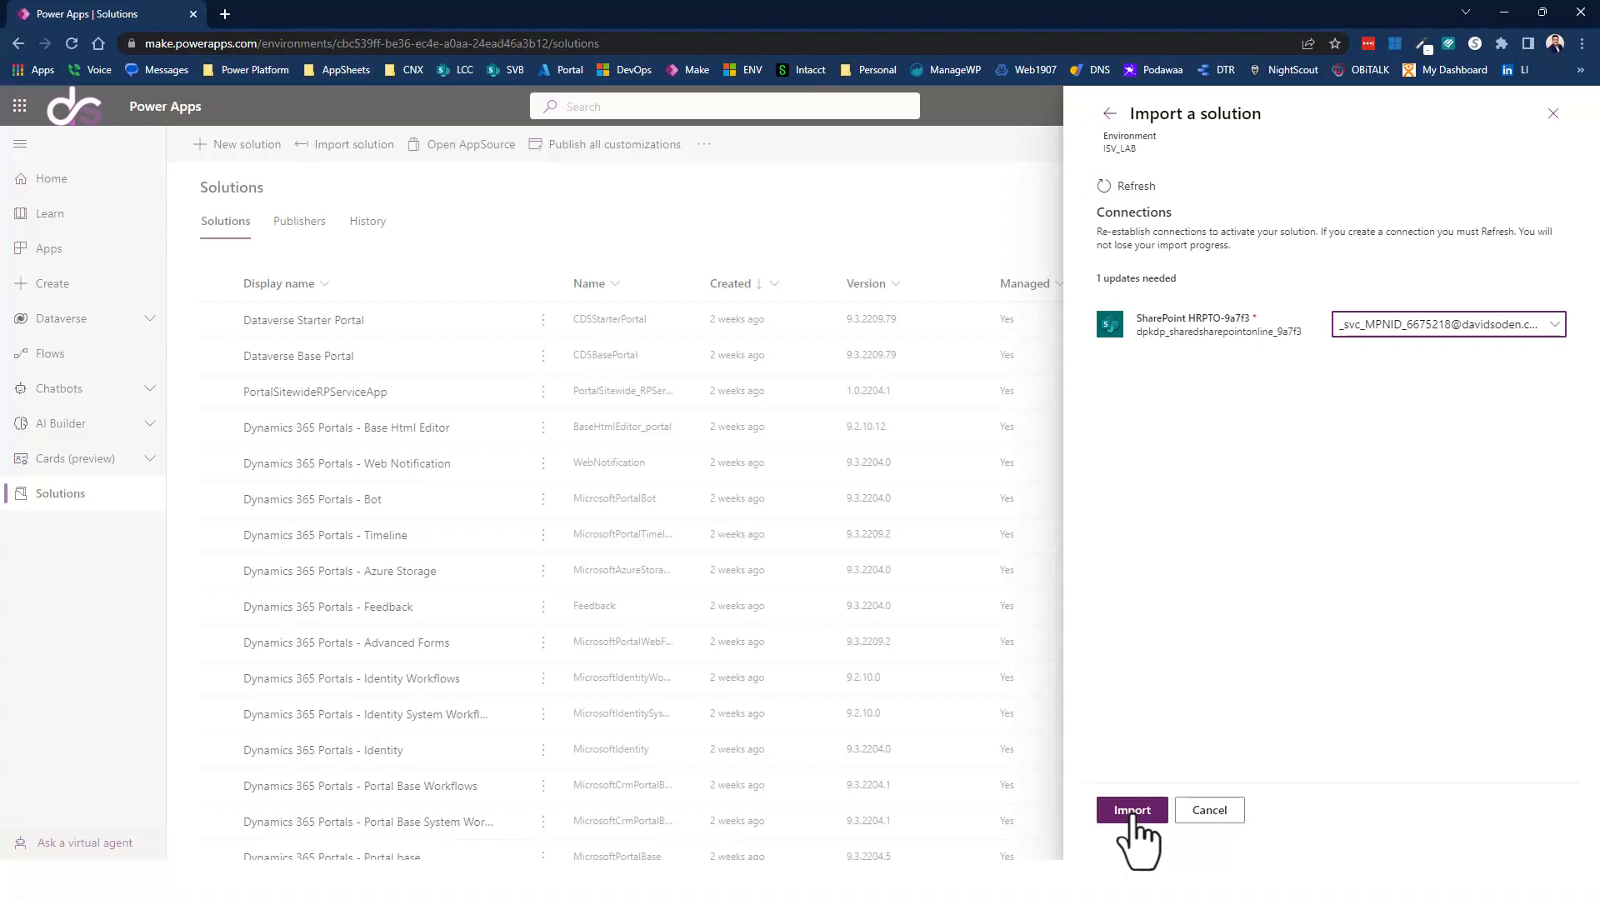
{"action": "left_click", "coordinate": [1132, 810]}
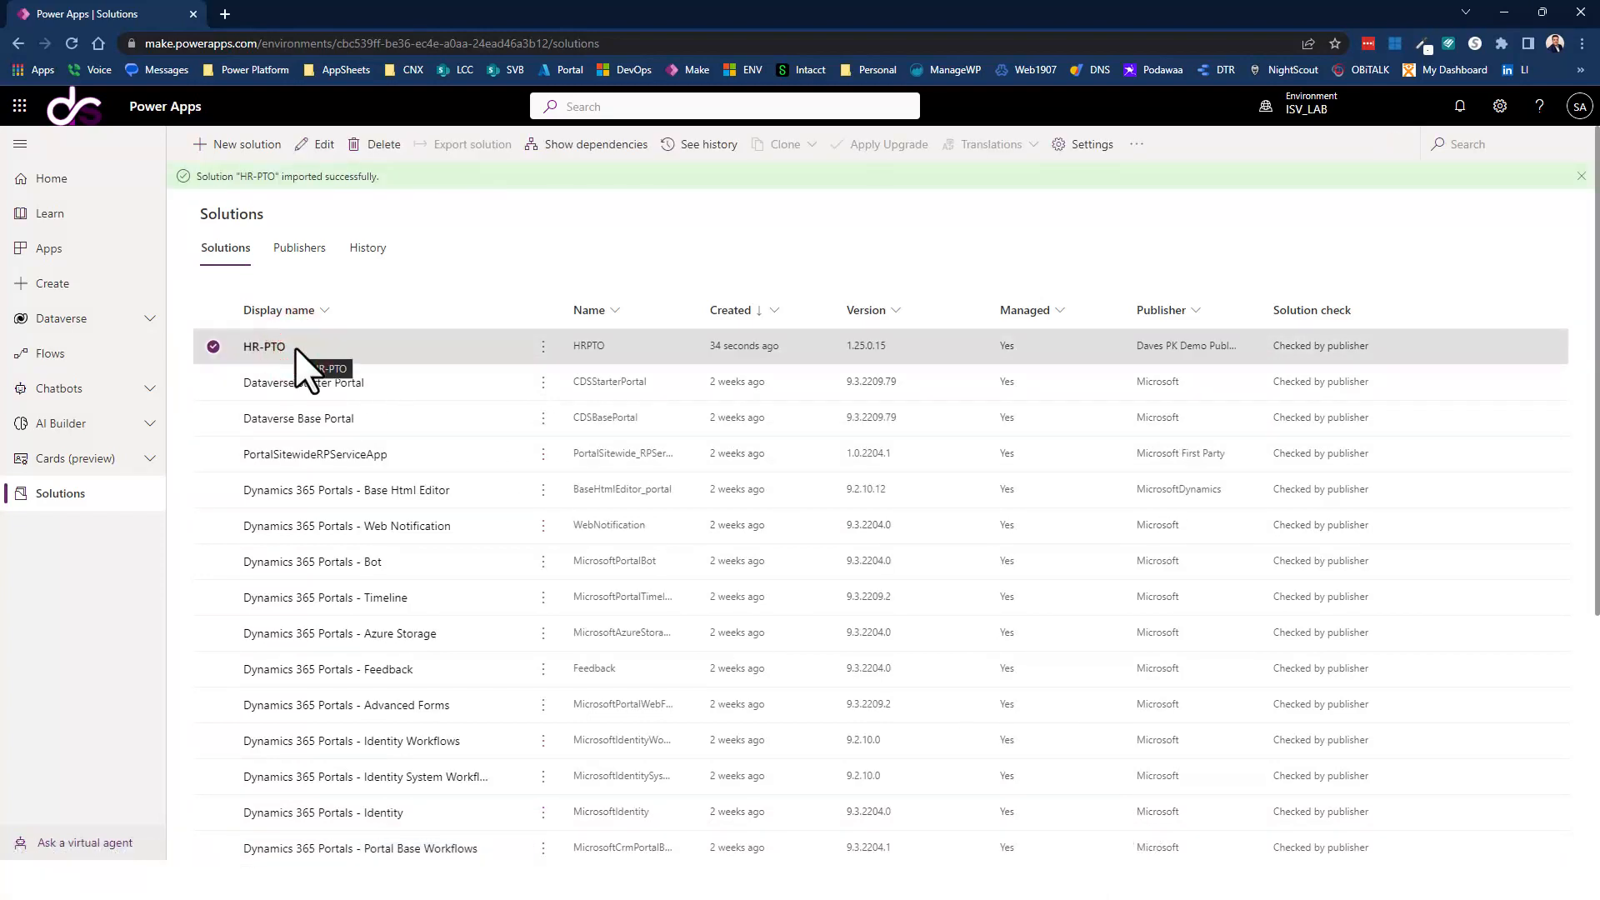
Open the imported HR-PTO solution and autofit its Owner column to show full owner names.
{"action": "left_click", "coordinate": [267, 346]}
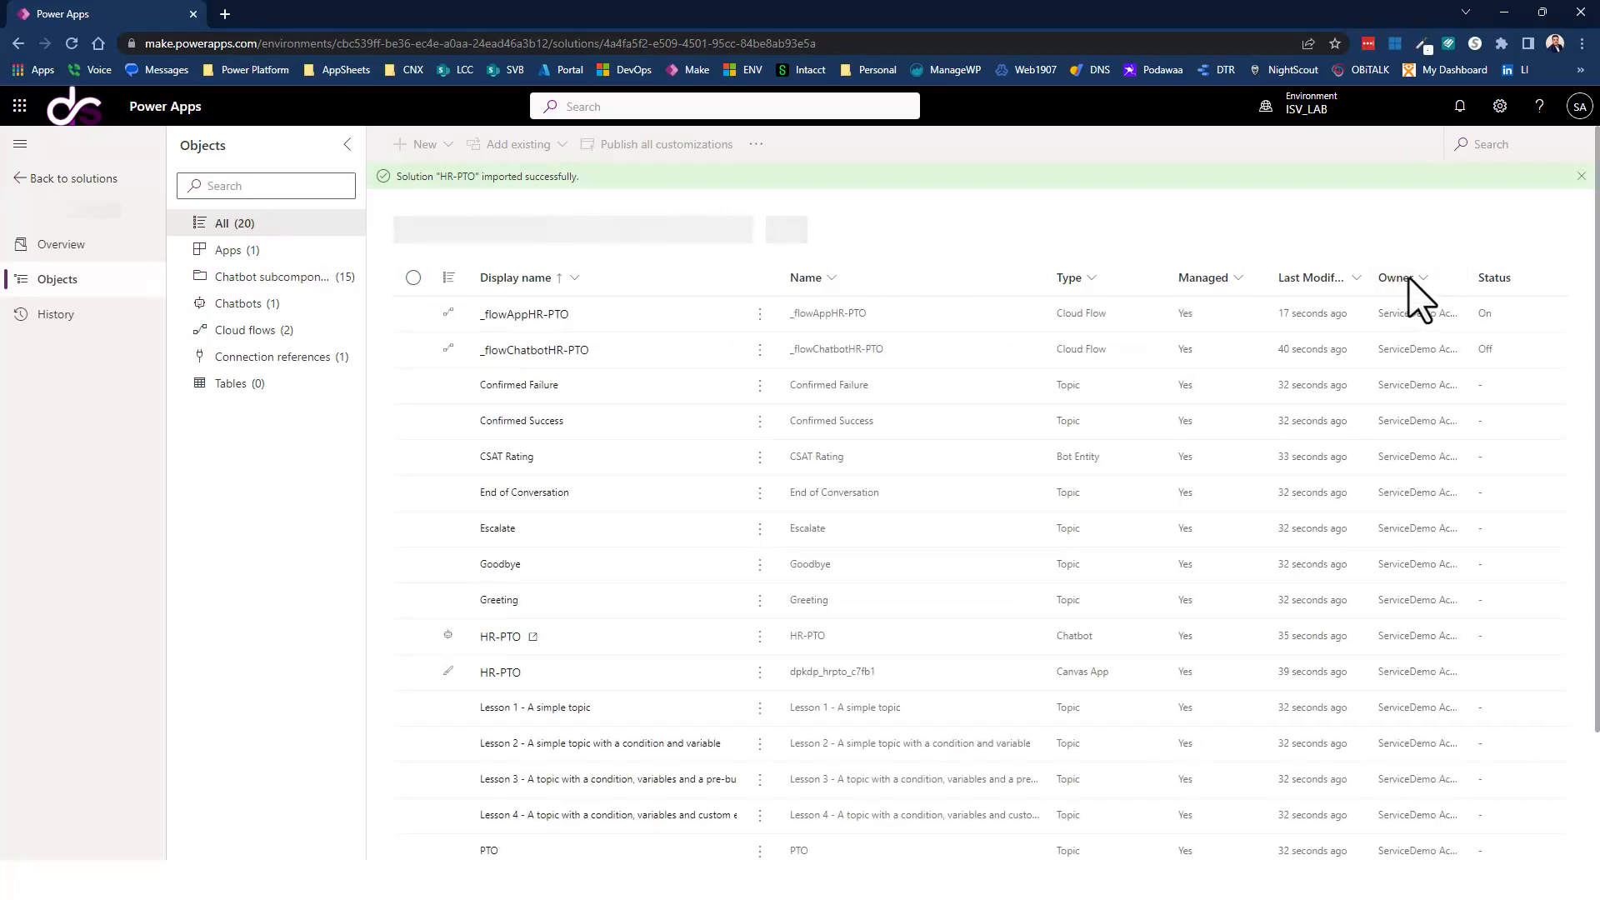
{"action": "left_click_drag", "start_coordinate": [1465, 268], "coordinate": [1496, 259]}
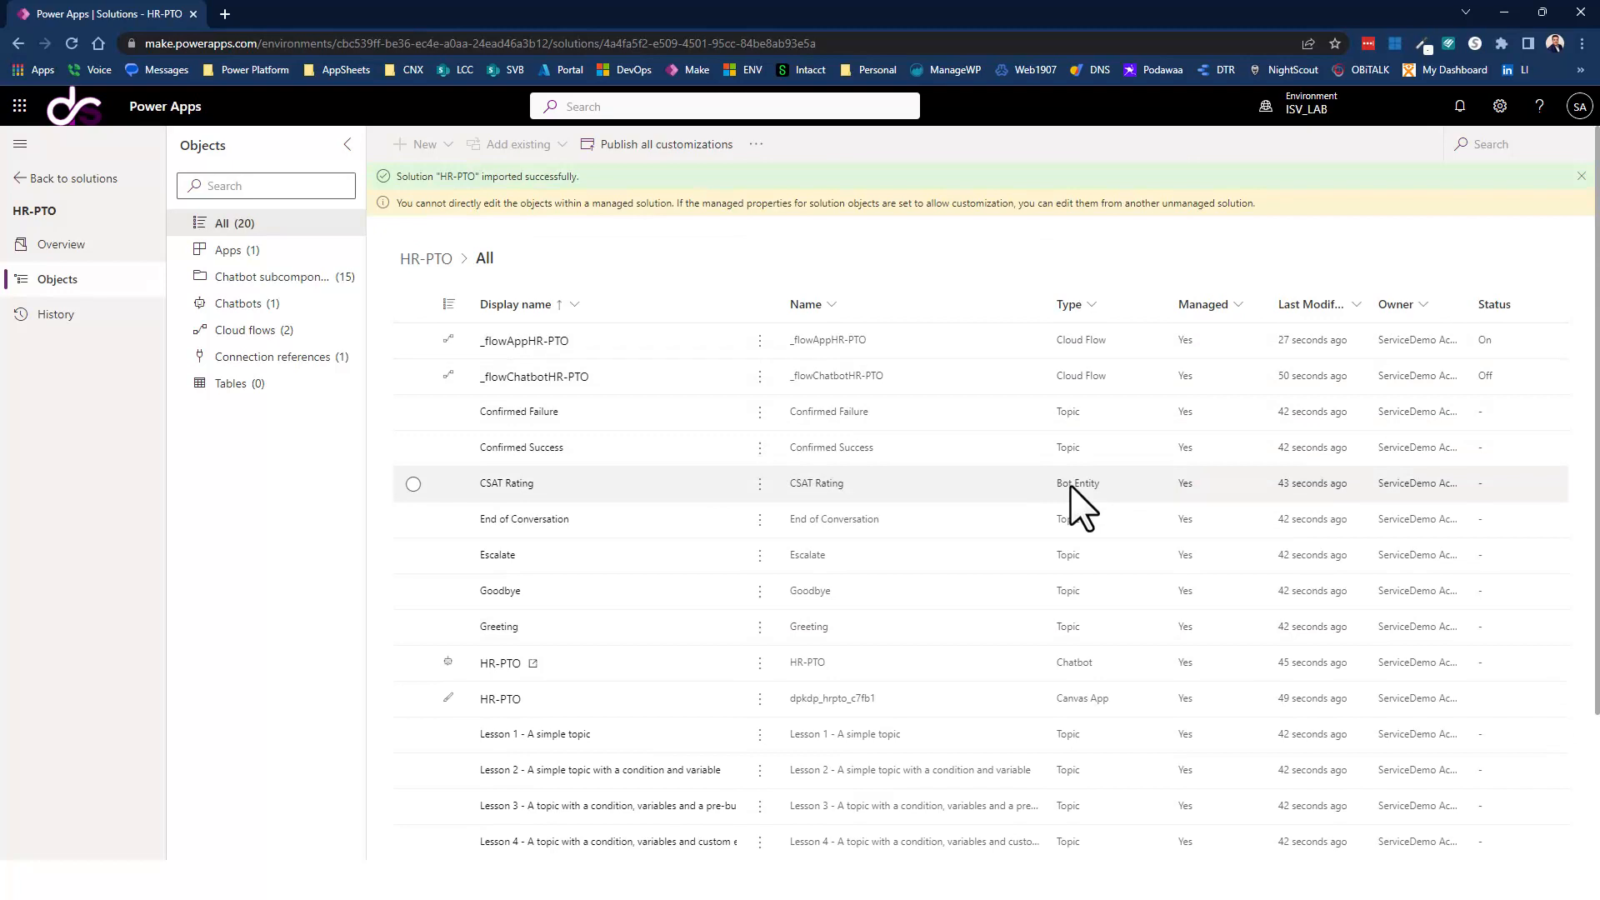
{"action": "scroll", "coordinate": [1083, 513], "scroll_direction": "down", "scroll_amount": 2}
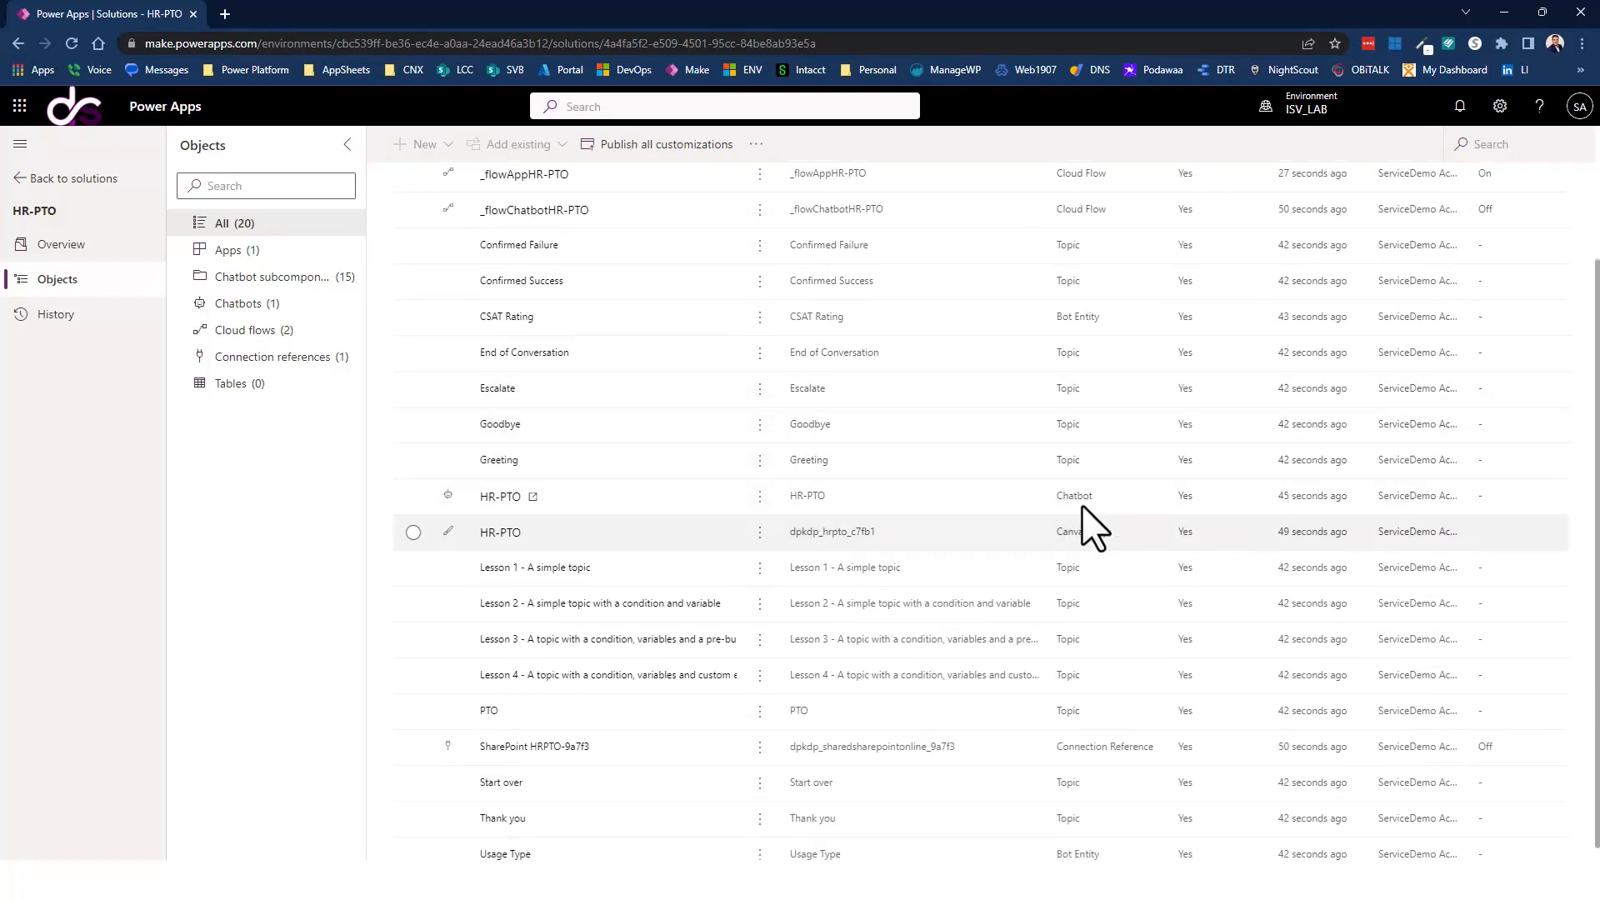
{"action": "scroll", "coordinate": [1089, 525], "scroll_direction": "down", "scroll_amount": 1}
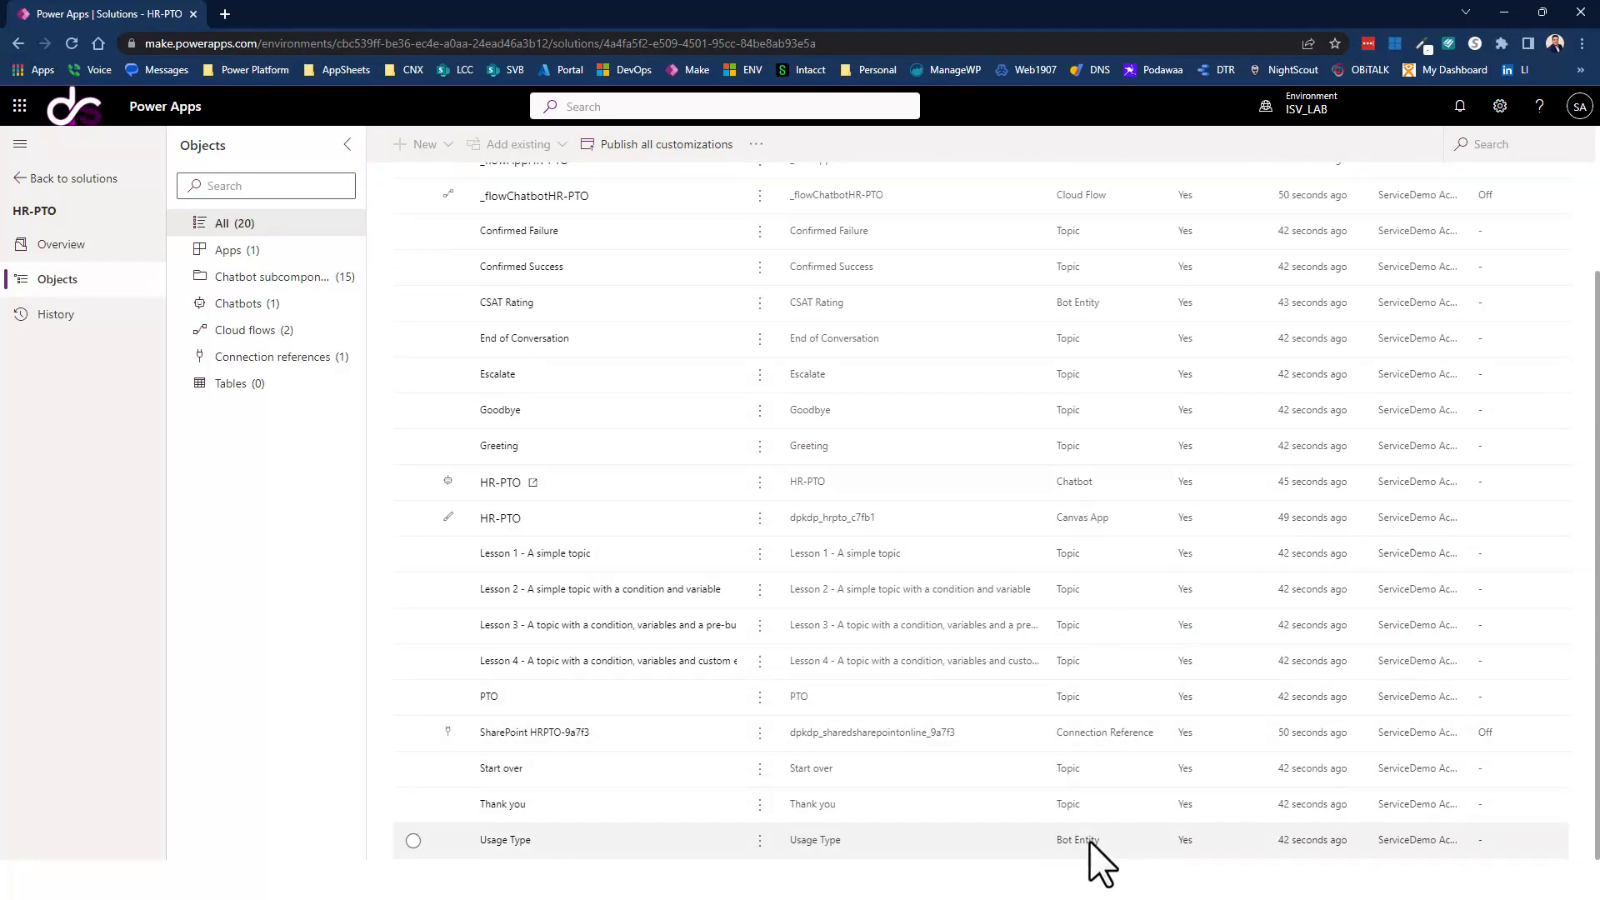
{"action": "scroll", "coordinate": [1091, 841], "scroll_direction": "up", "scroll_amount": 2}
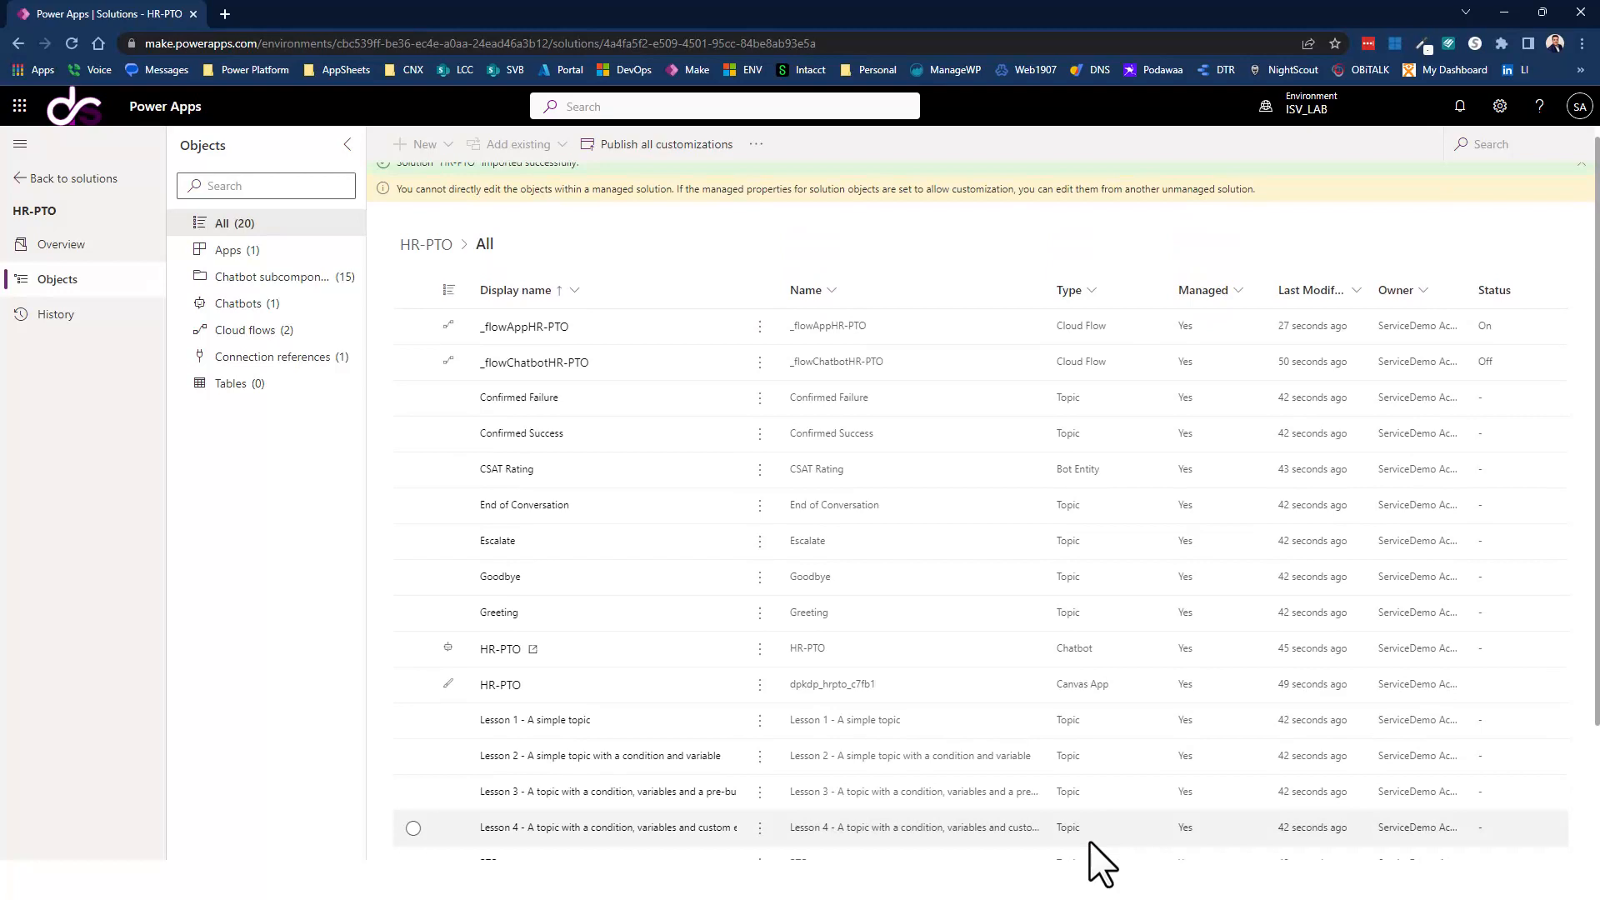
{"action": "scroll", "coordinate": [1100, 866], "scroll_direction": "up", "scroll_amount": 1}
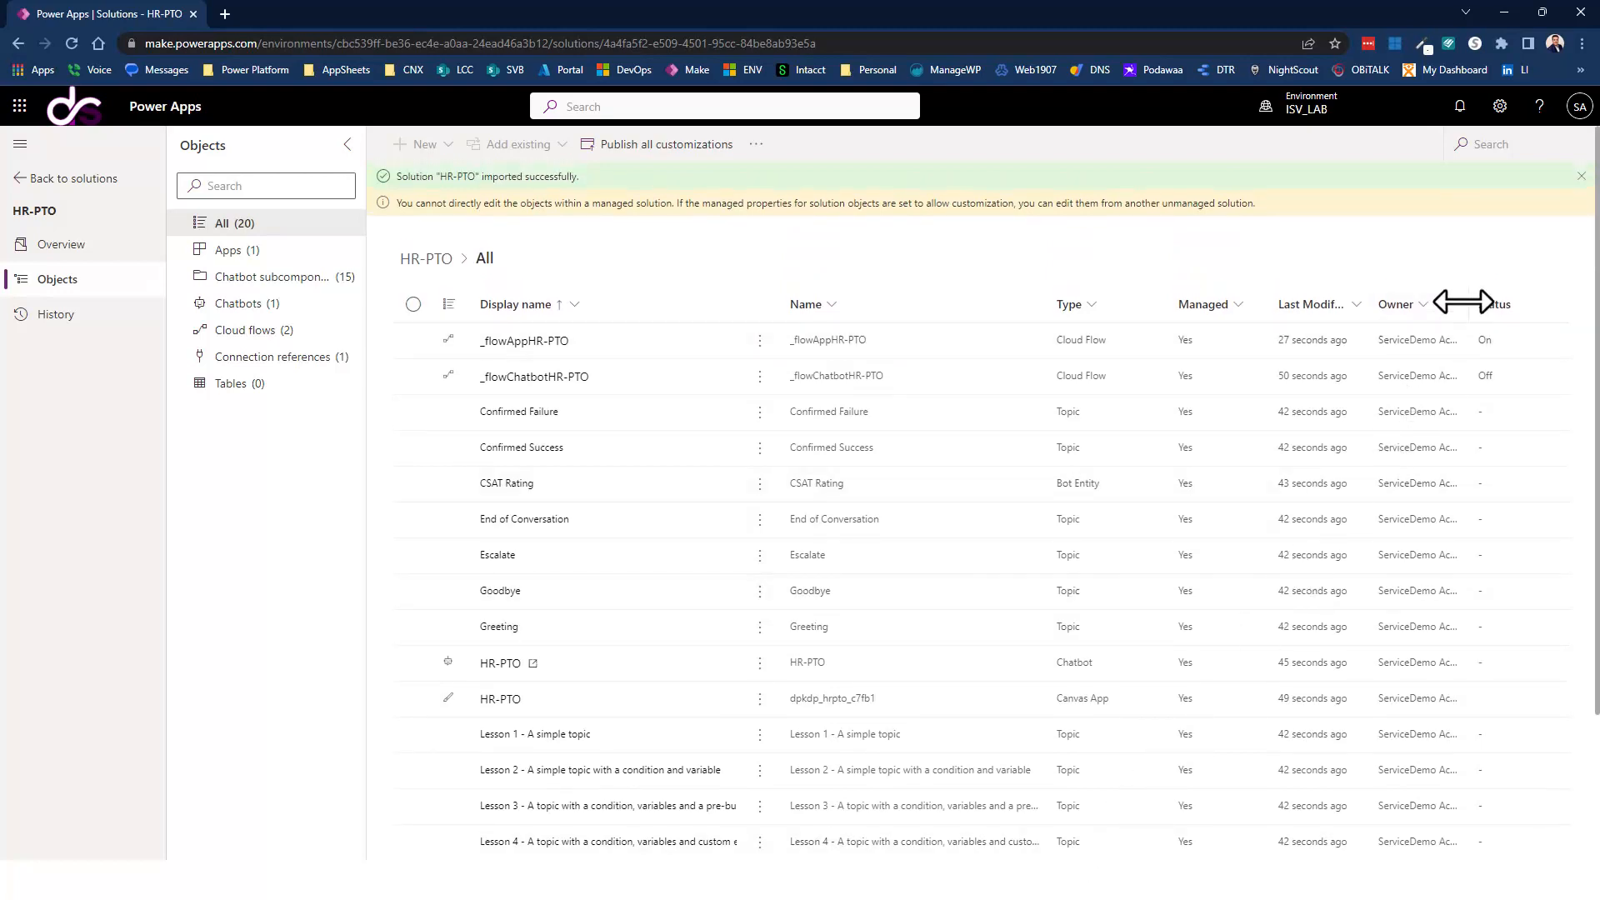
{"action": "double_click", "coordinate": [1456, 311]}
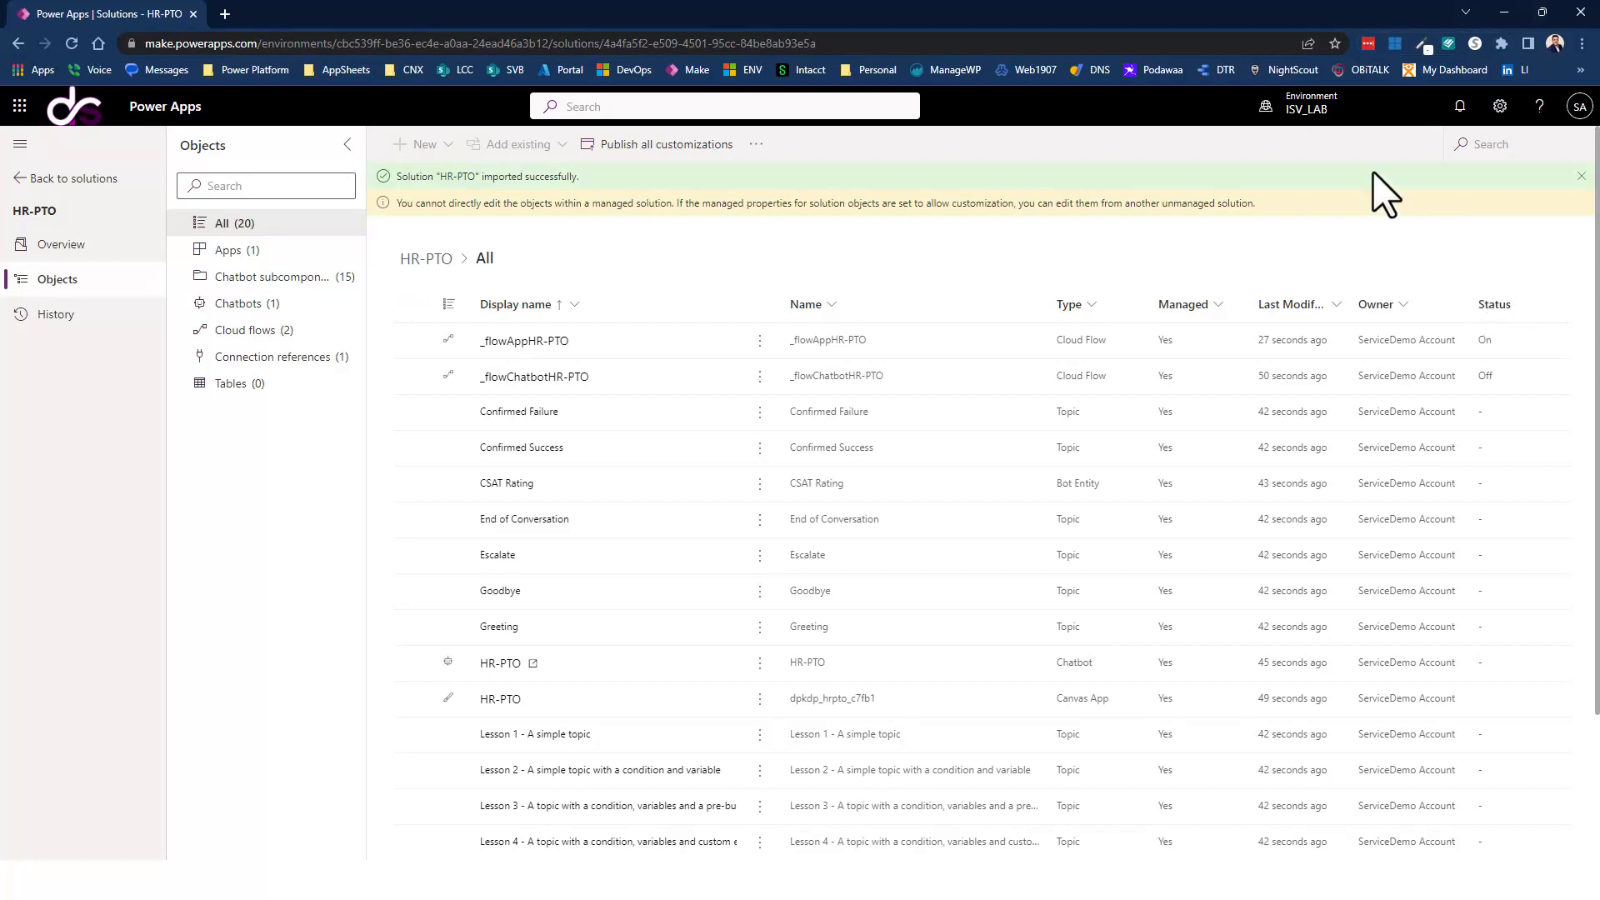
Switch to the DEFAULT environment and open the HR-PTO solution, then reopen it from the solutions list.
{"action": "left_click", "coordinate": [1317, 110]}
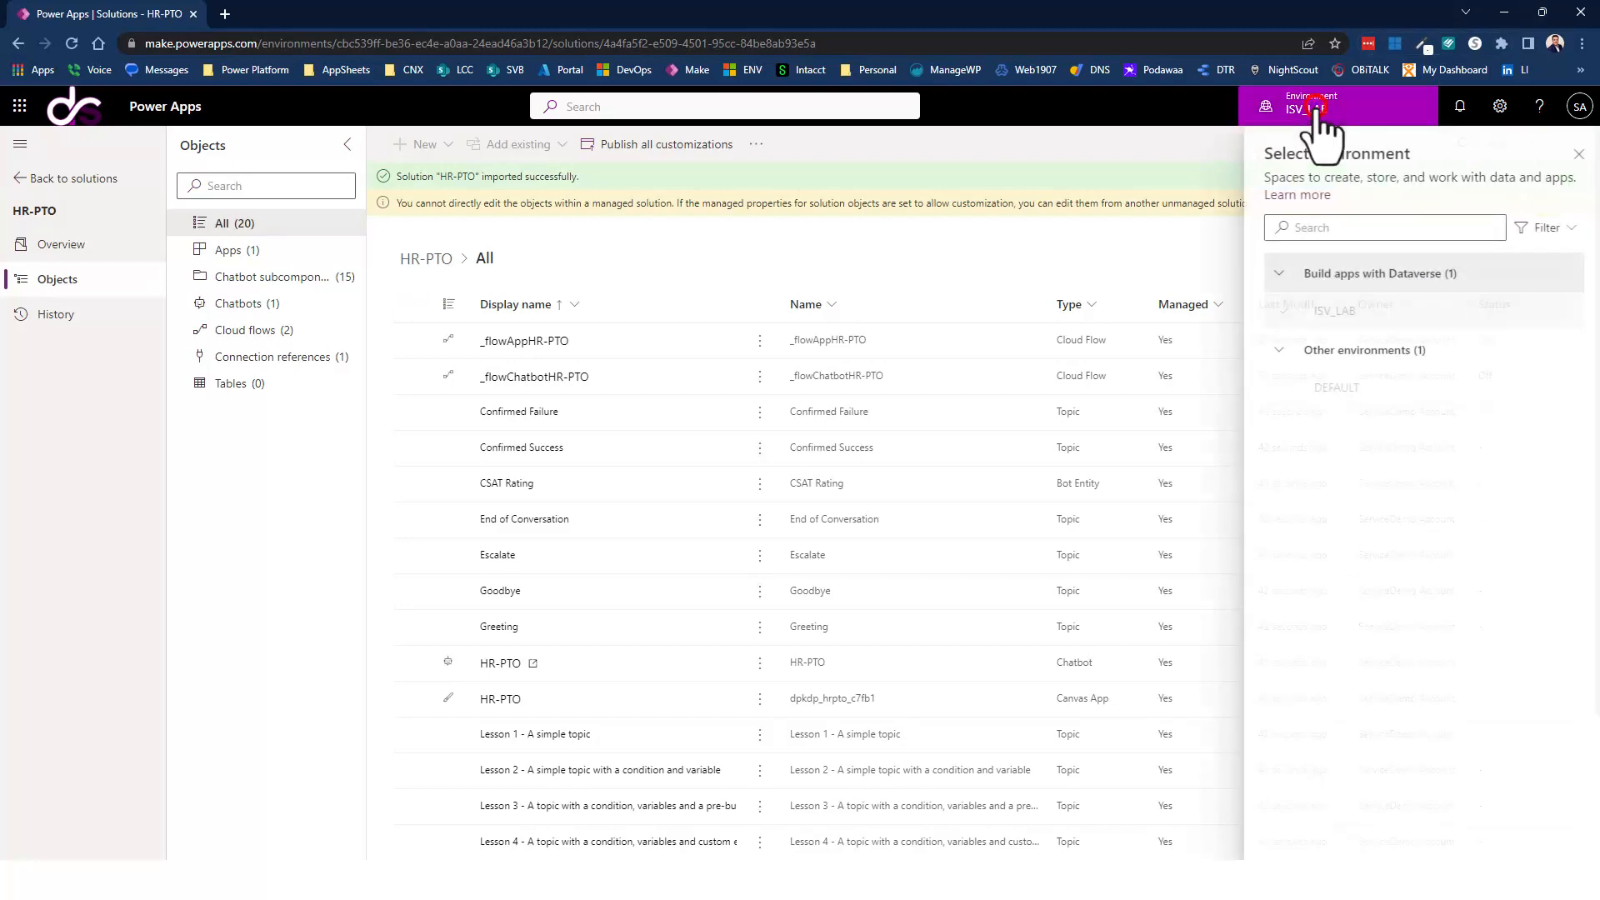
{"action": "left_click", "coordinate": [1348, 390]}
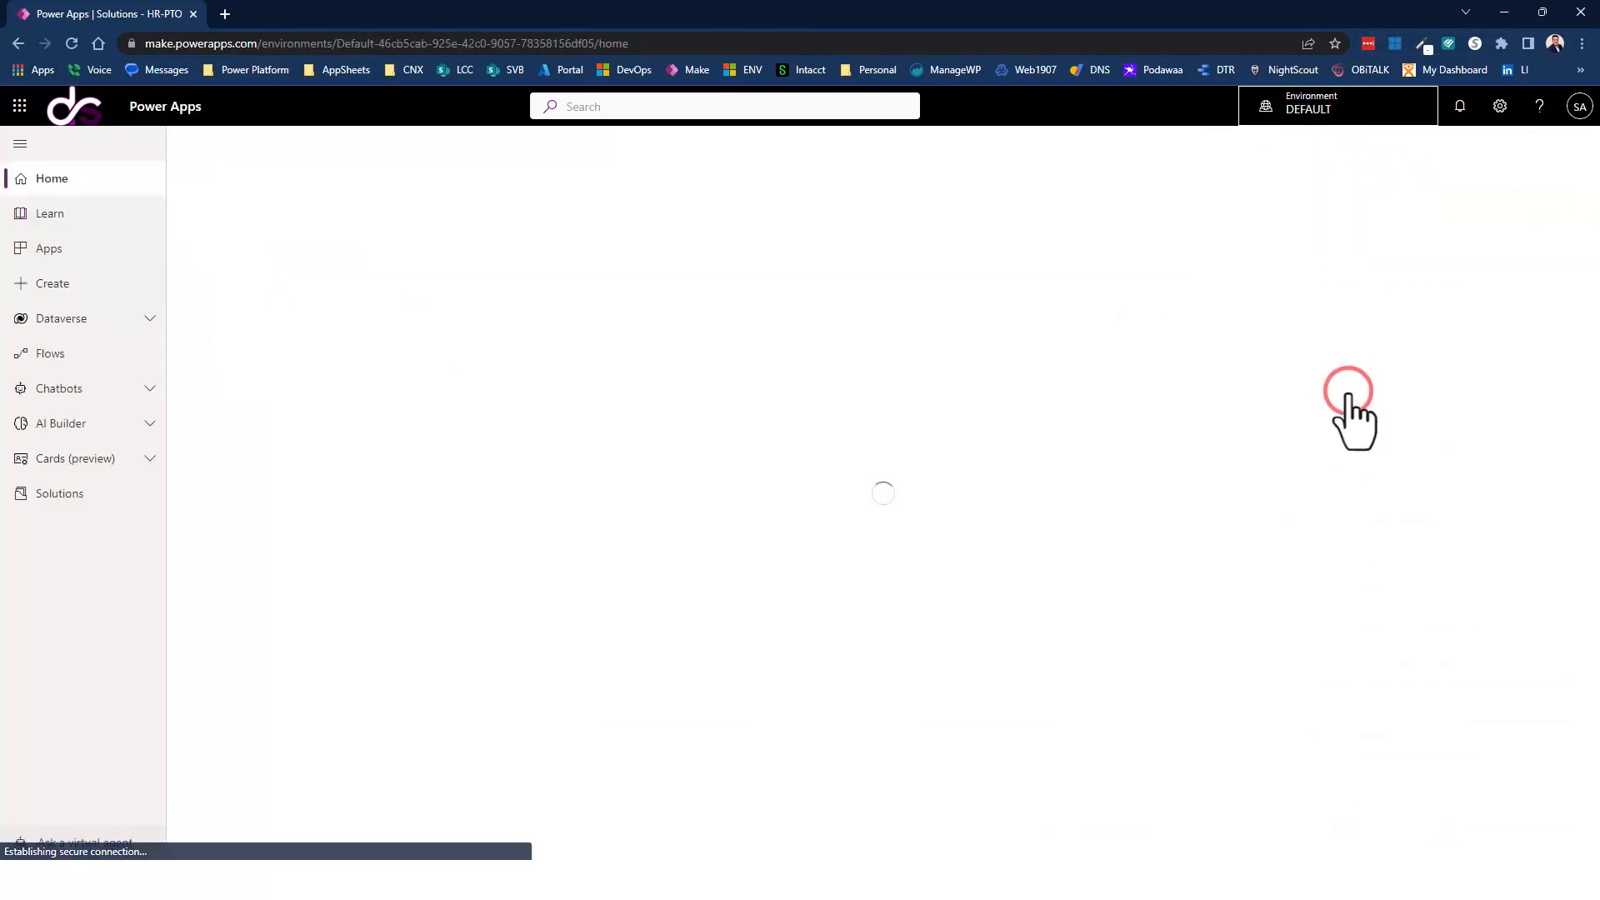
{"action": "left_click", "coordinate": [77, 492]}
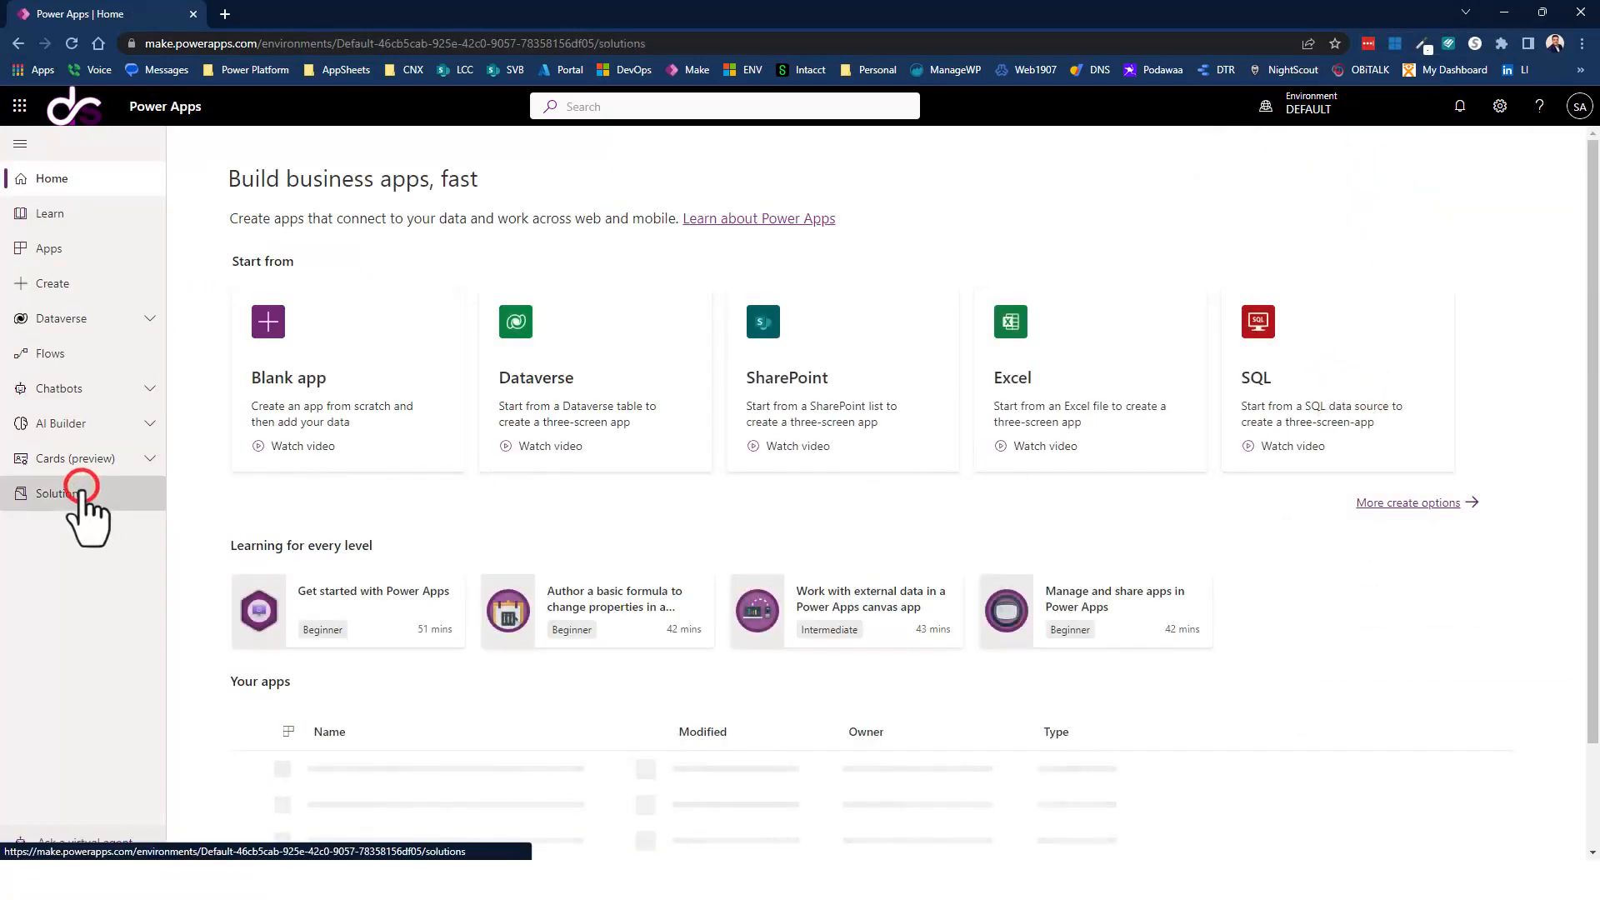
{"action": "left_click", "coordinate": [263, 427]}
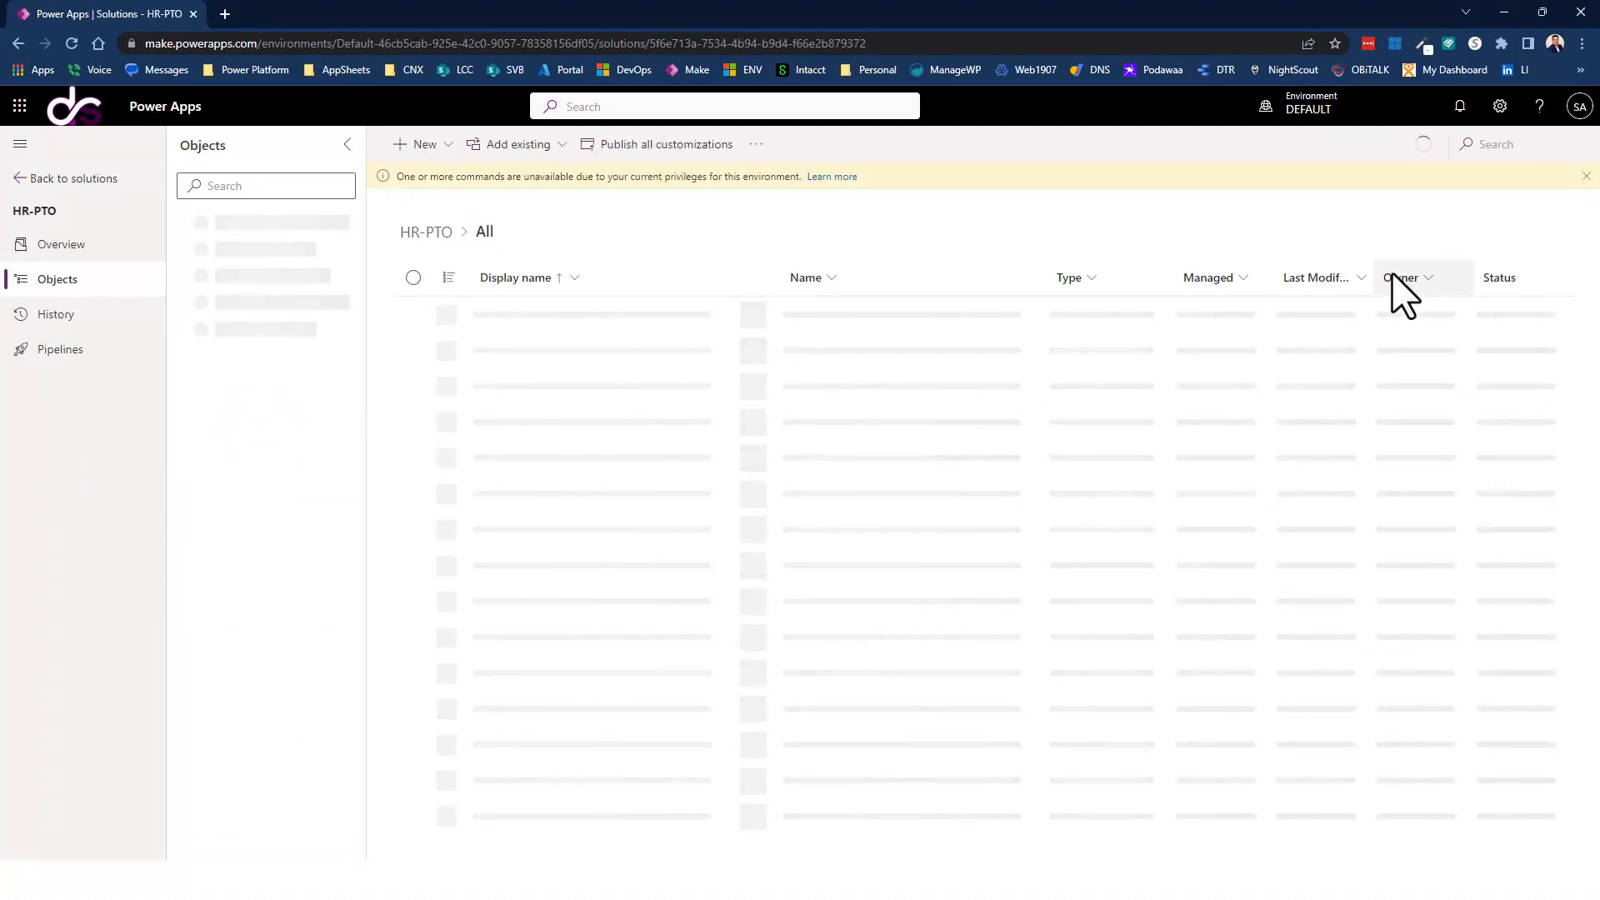
{"action": "left_click_drag", "start_coordinate": [1470, 277], "coordinate": [1487, 275]}
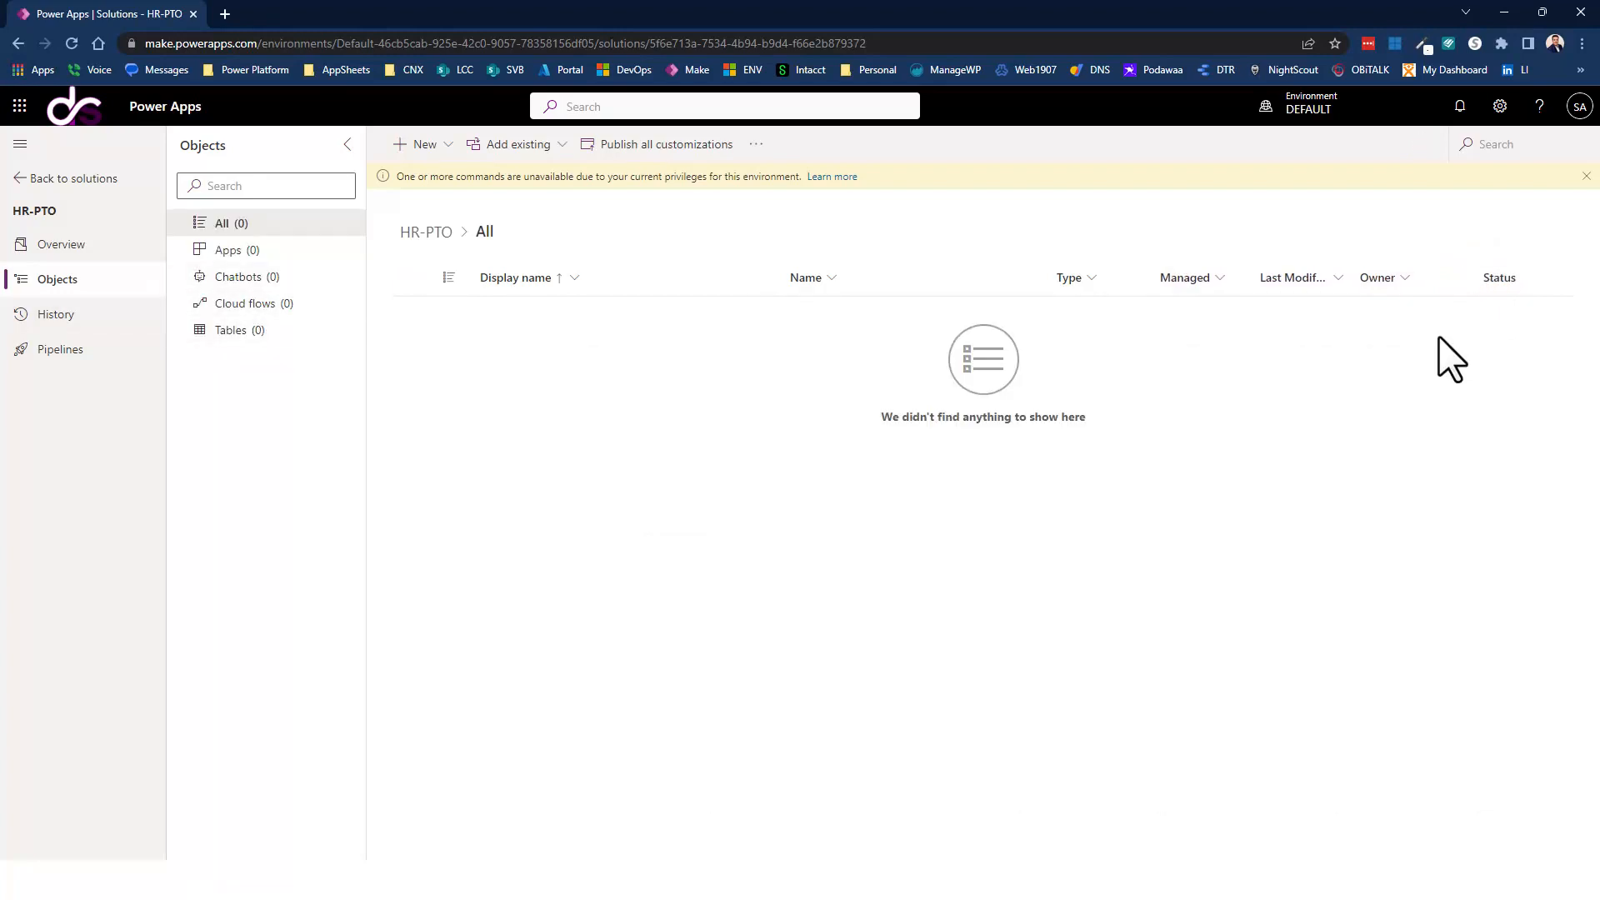
{"action": "left_click", "coordinate": [33, 179]}
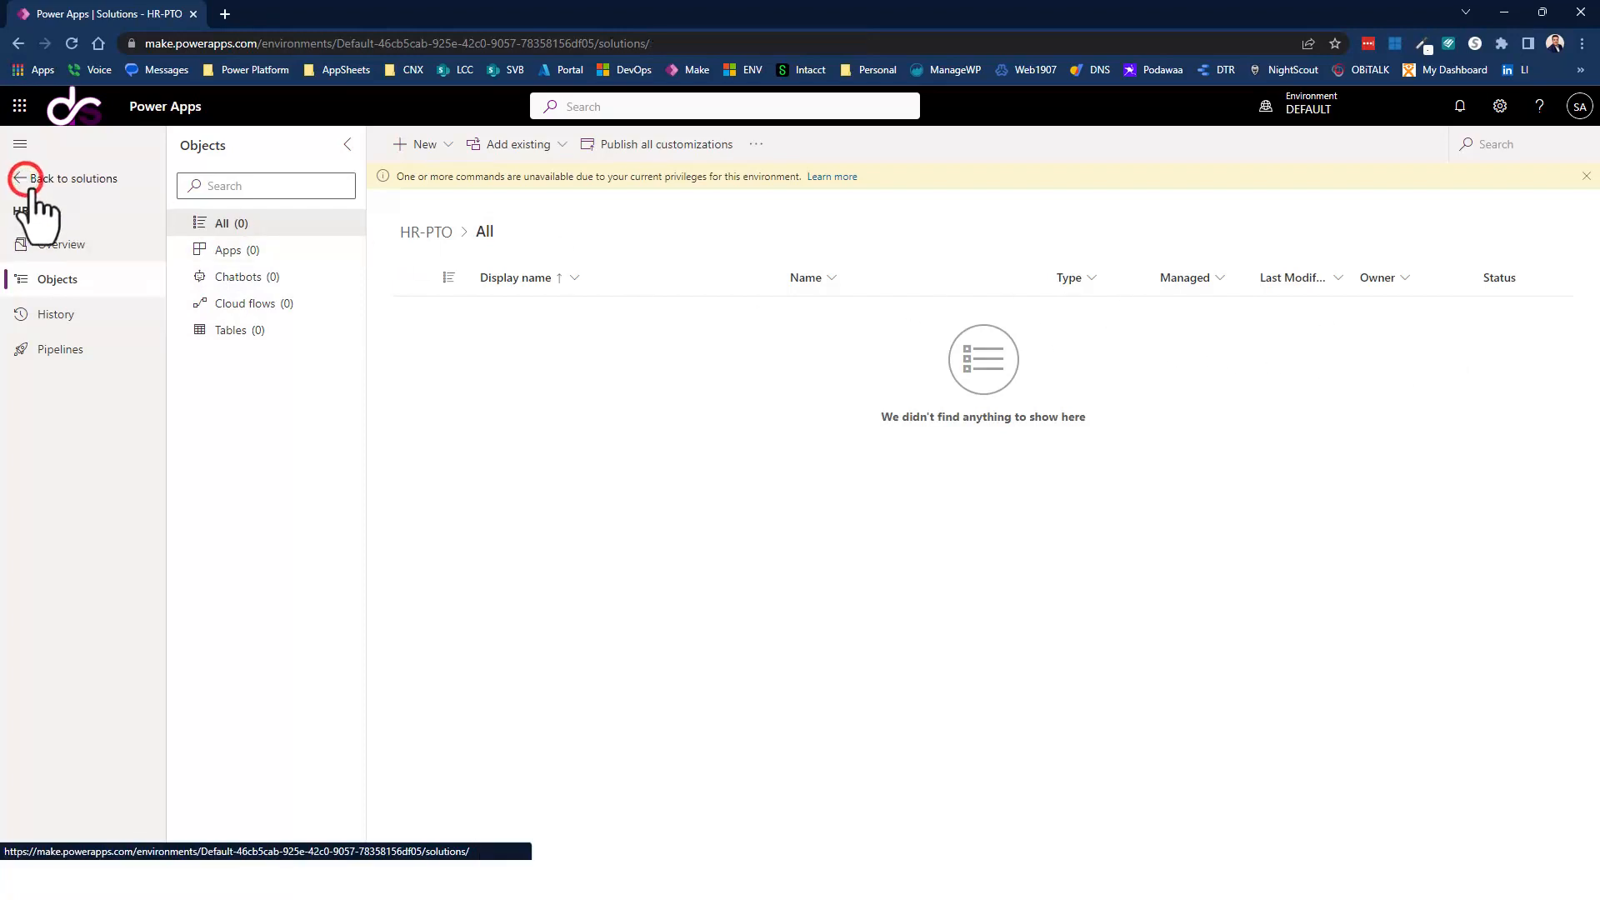
{"action": "left_click", "coordinate": [275, 428]}
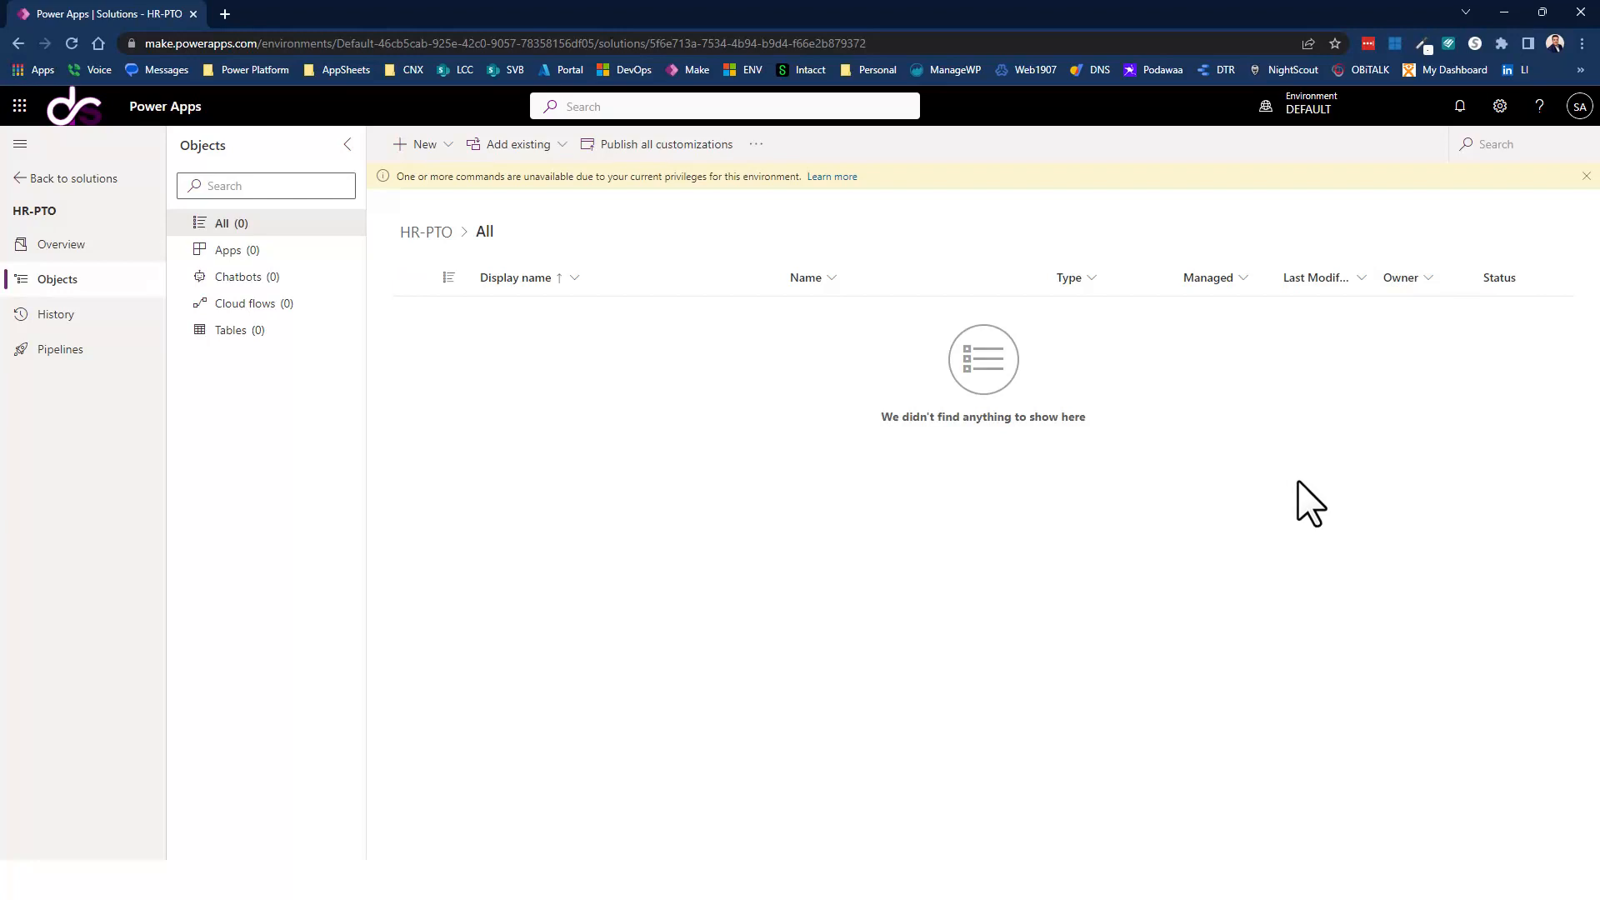
Switch back to the ISV_LAB environment and go to the admin center's environments list.
{"action": "left_click", "coordinate": [1309, 104]}
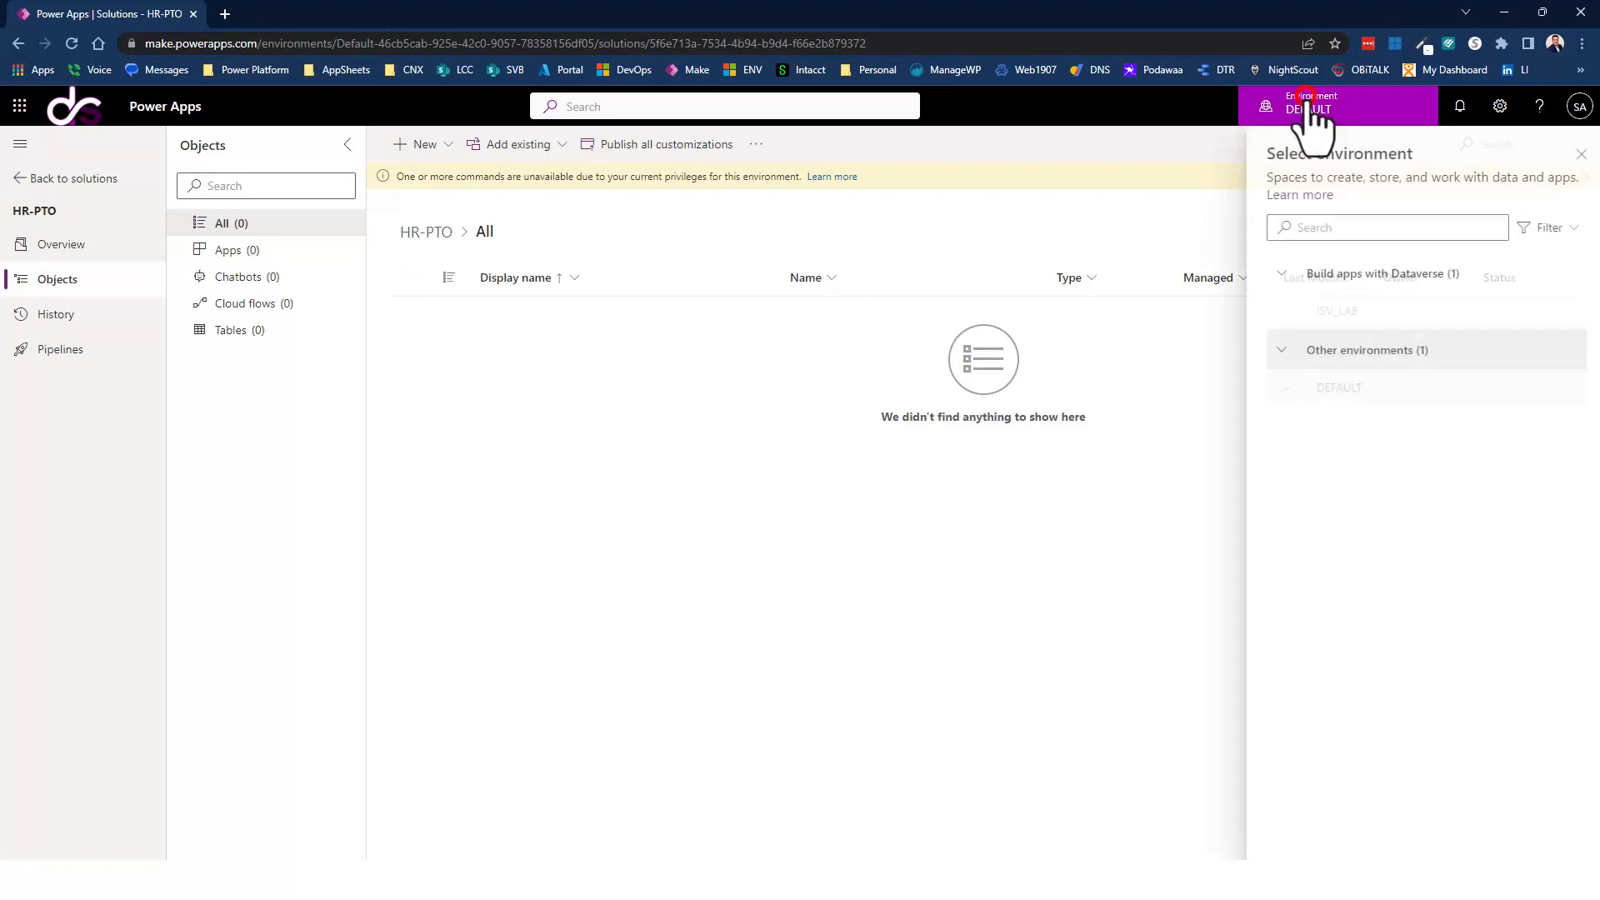
{"action": "left_click", "coordinate": [1358, 313]}
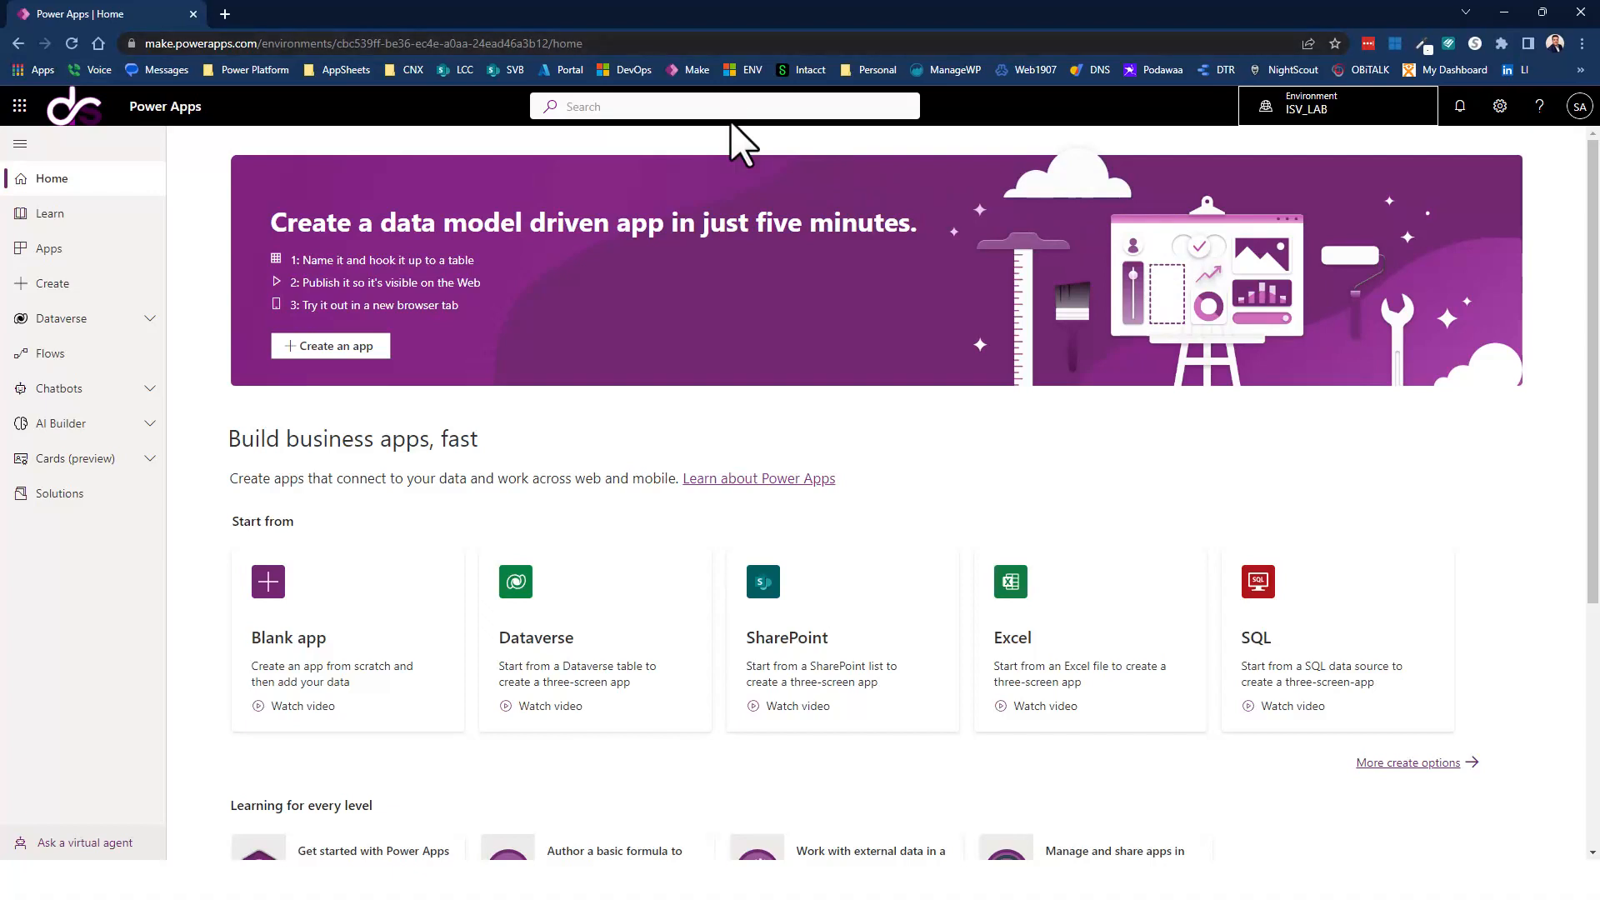
{"action": "left_click", "coordinate": [744, 74]}
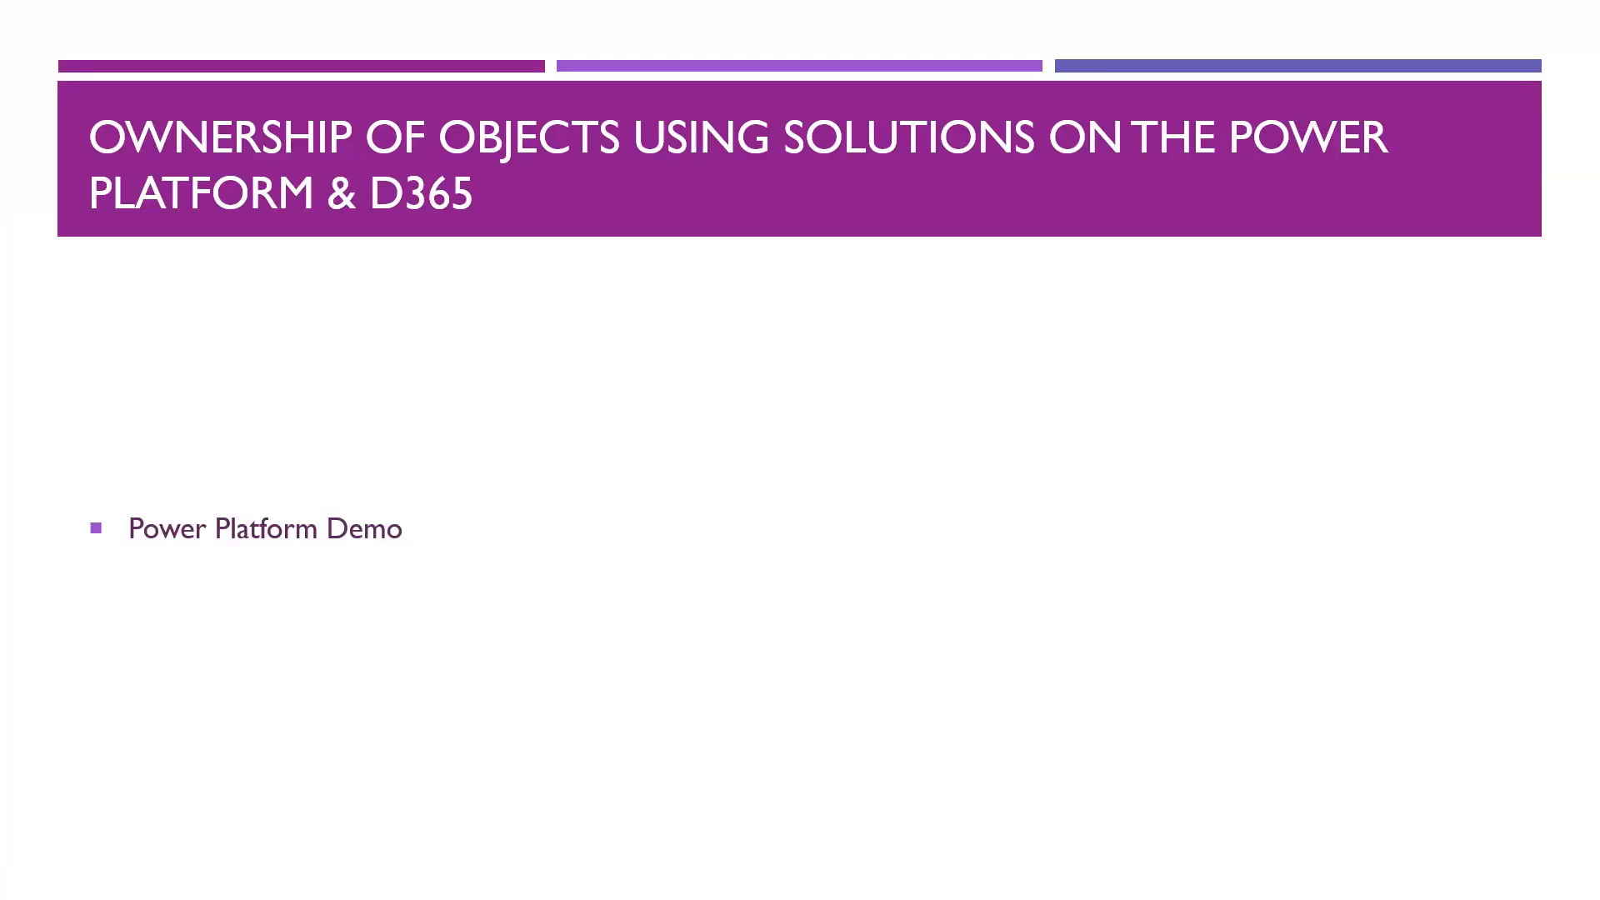
Load the admin center Environments page from the ENV bookmark and show the signed-in account's profile.
{"action": "left_click", "coordinate": [365, 704]}
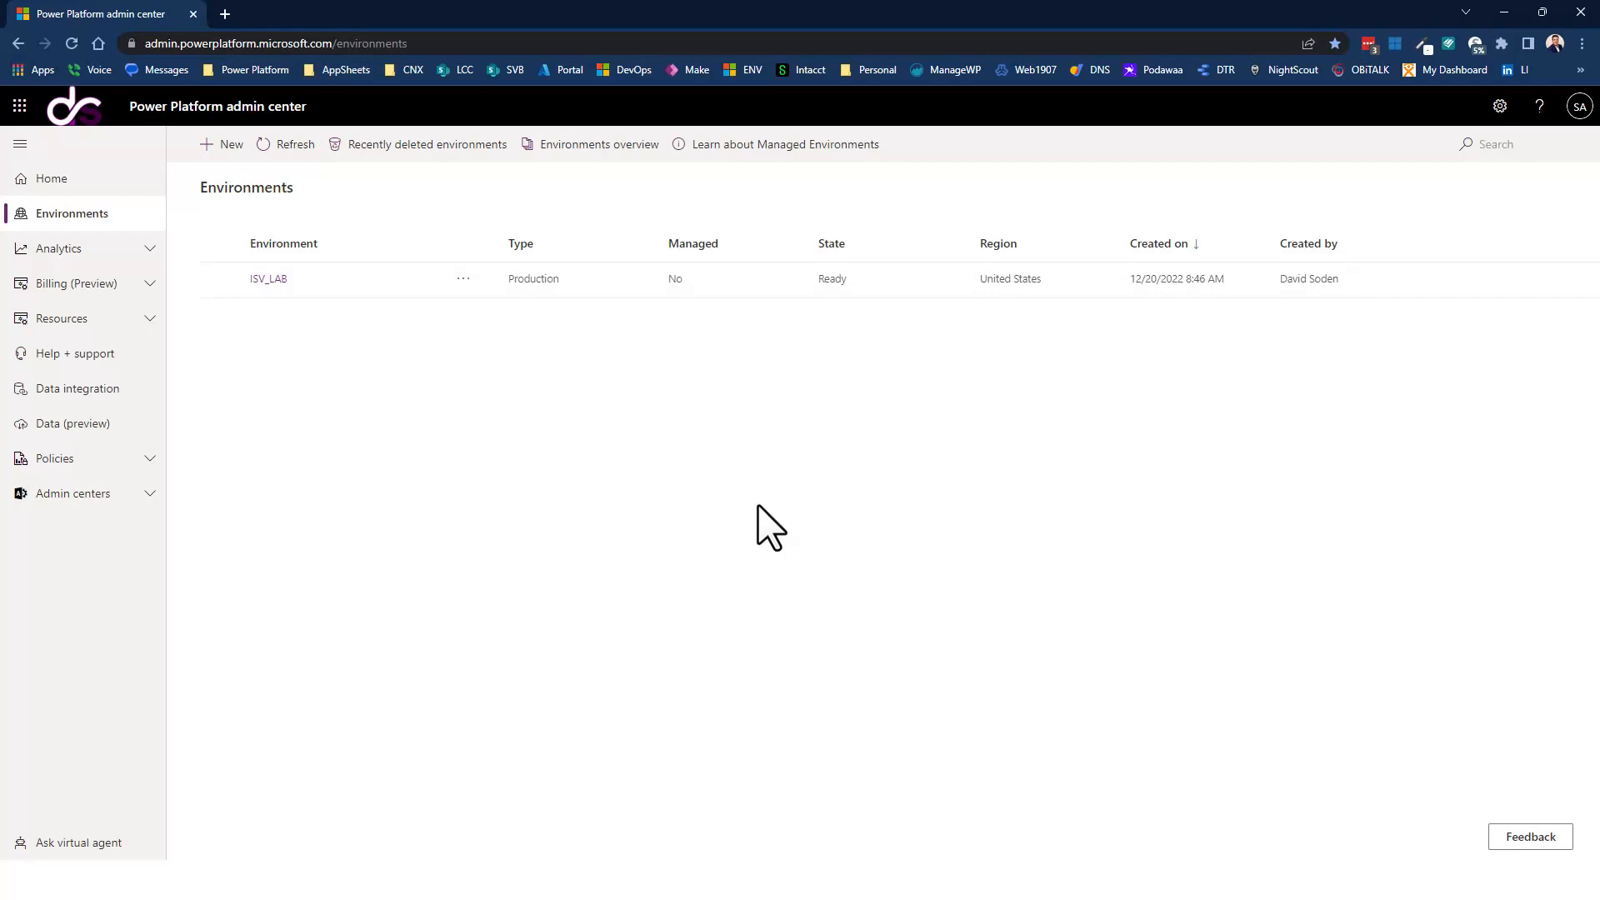
{"action": "left_click", "coordinate": [1579, 106]}
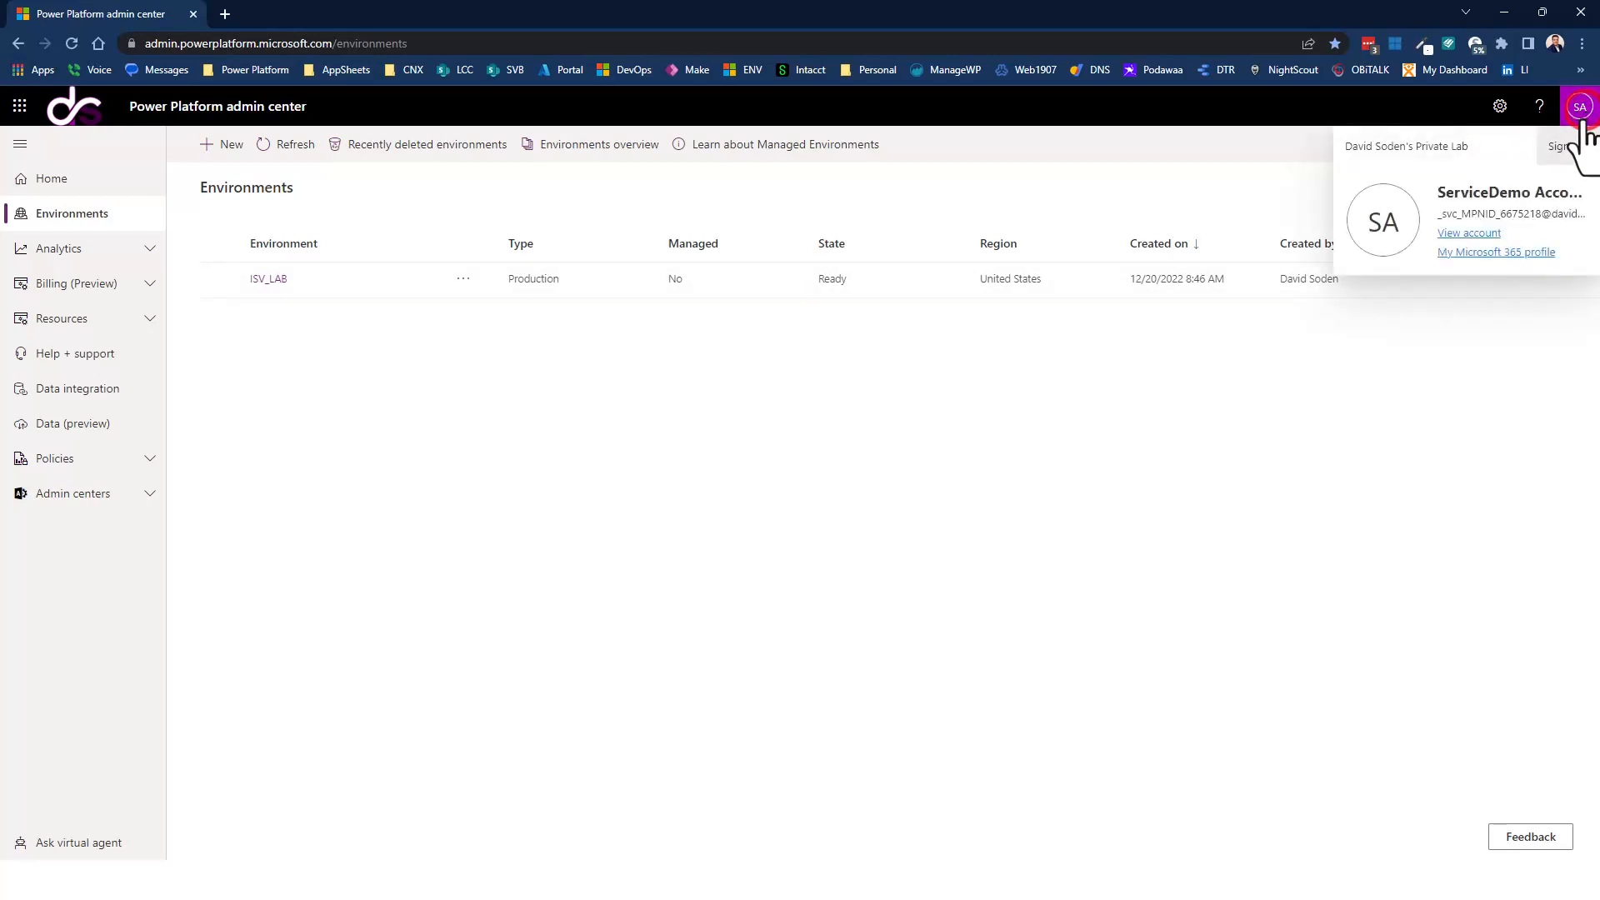
Sign out of the service account and sign back in with the first listed account.
{"action": "left_click", "coordinate": [1560, 147]}
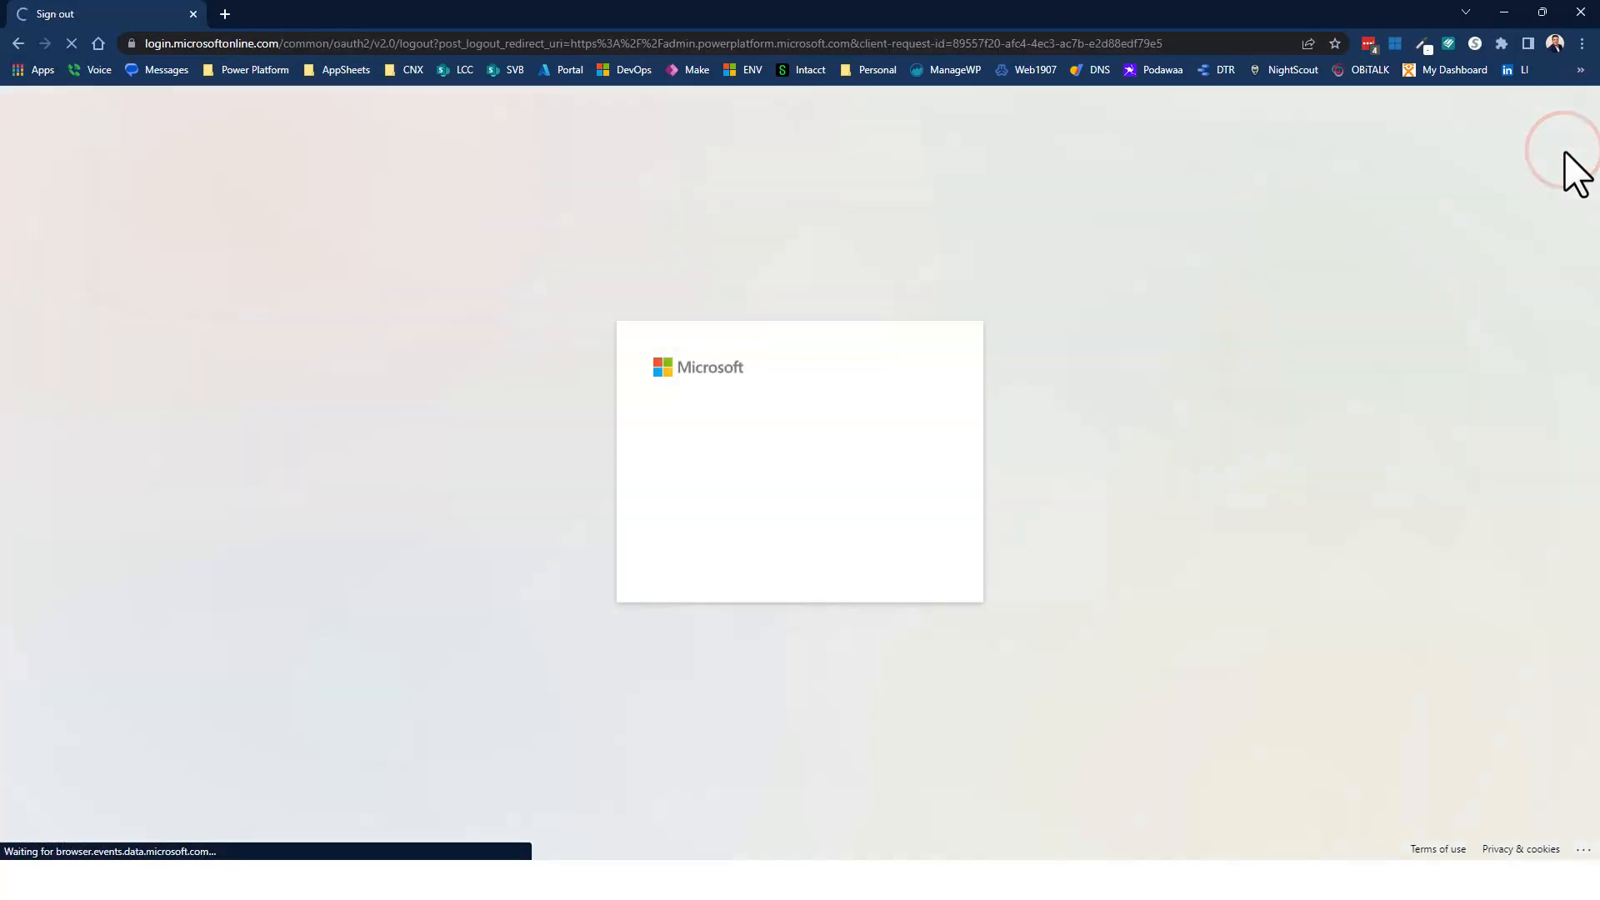
{"action": "left_click", "coordinate": [802, 488]}
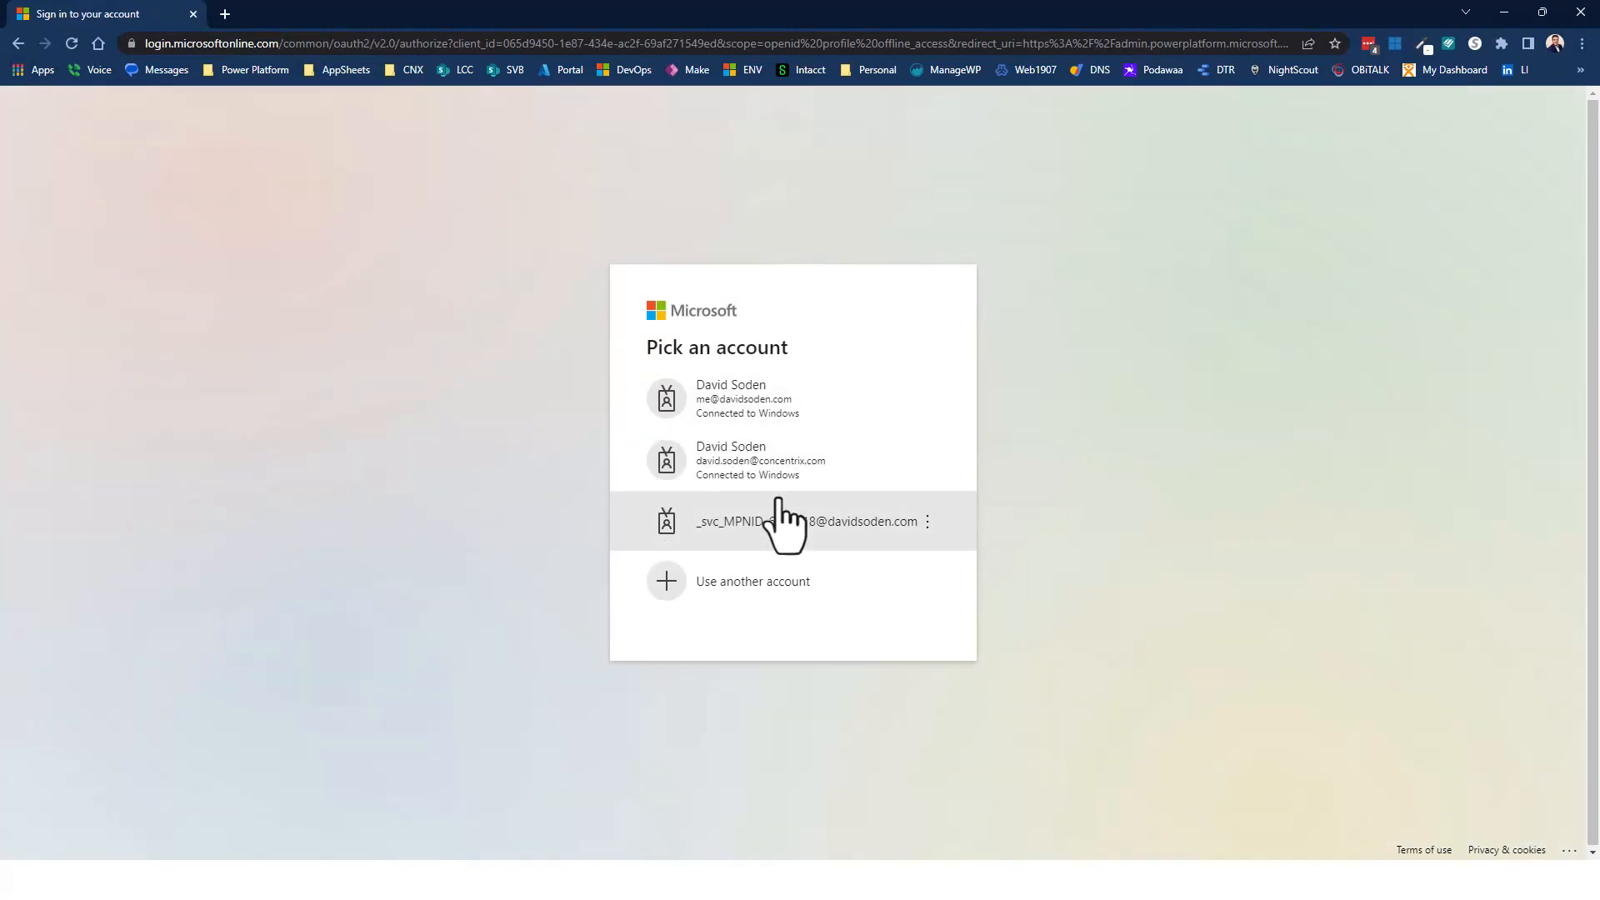
{"action": "left_click", "coordinate": [742, 392]}
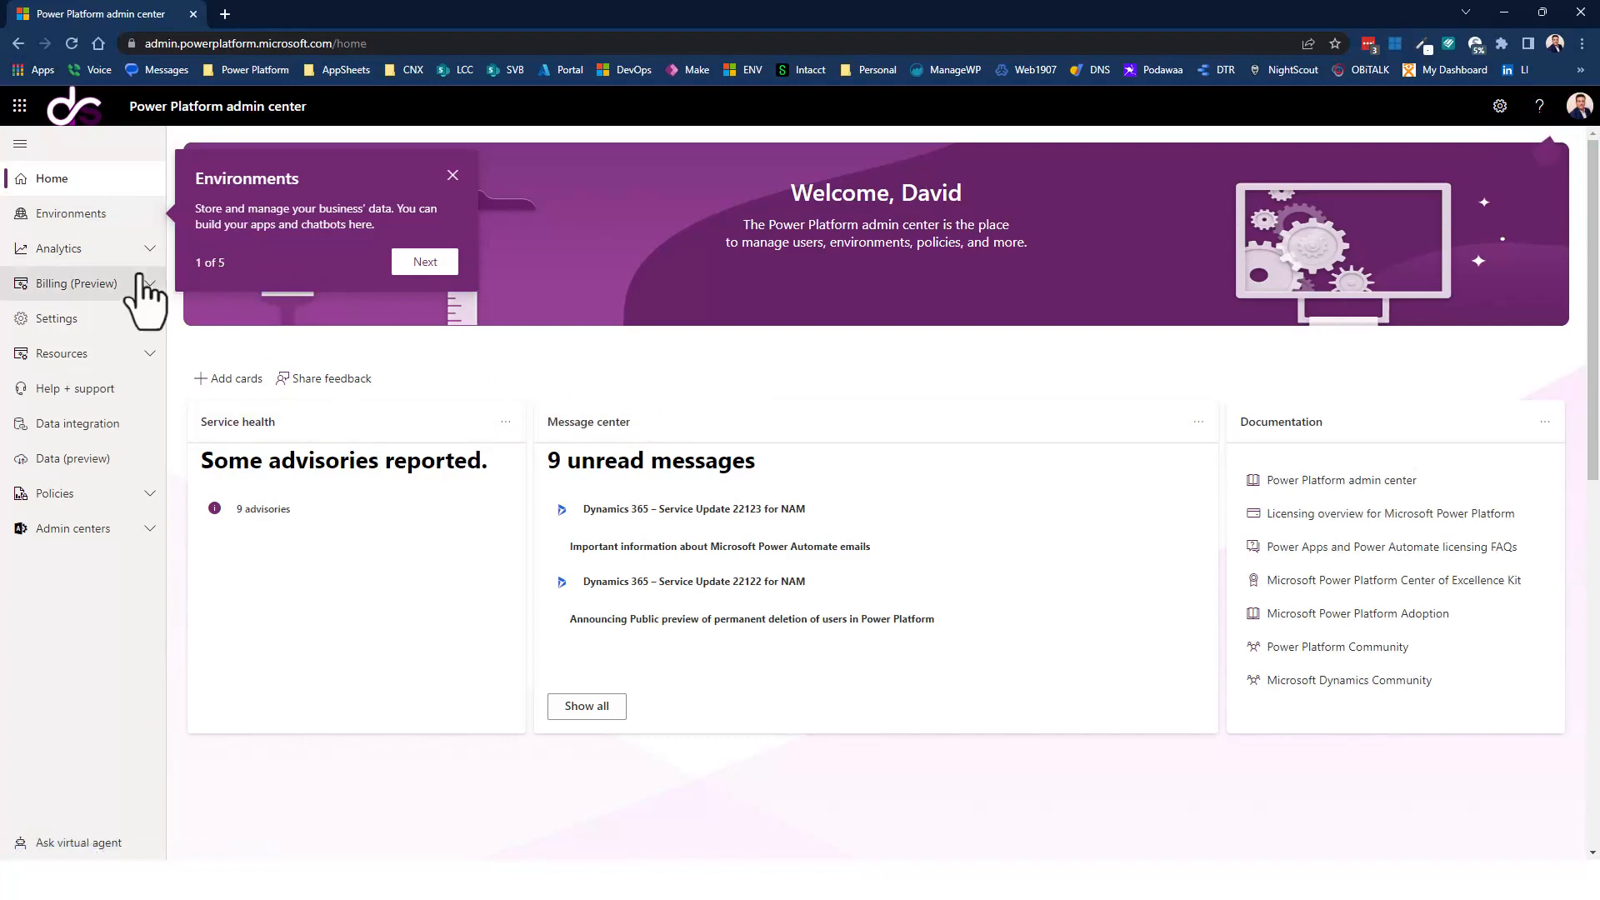
Open ISV_LAB's full security roles list and select the Basic User role to see its members.
{"action": "left_click", "coordinate": [27, 216]}
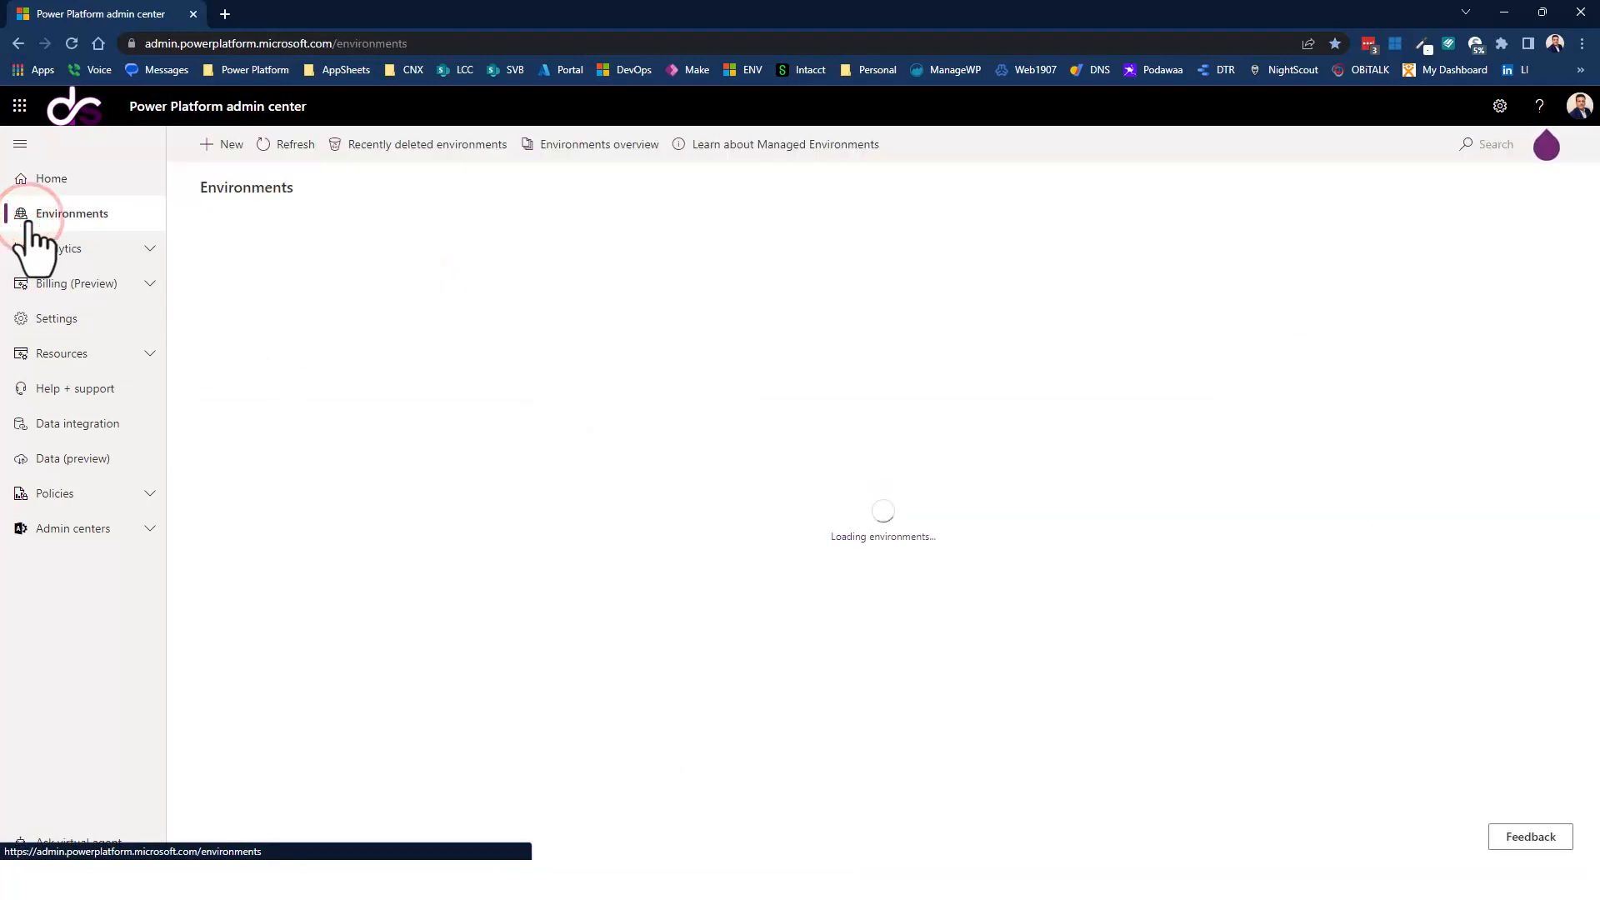
{"action": "left_click", "coordinate": [268, 280]}
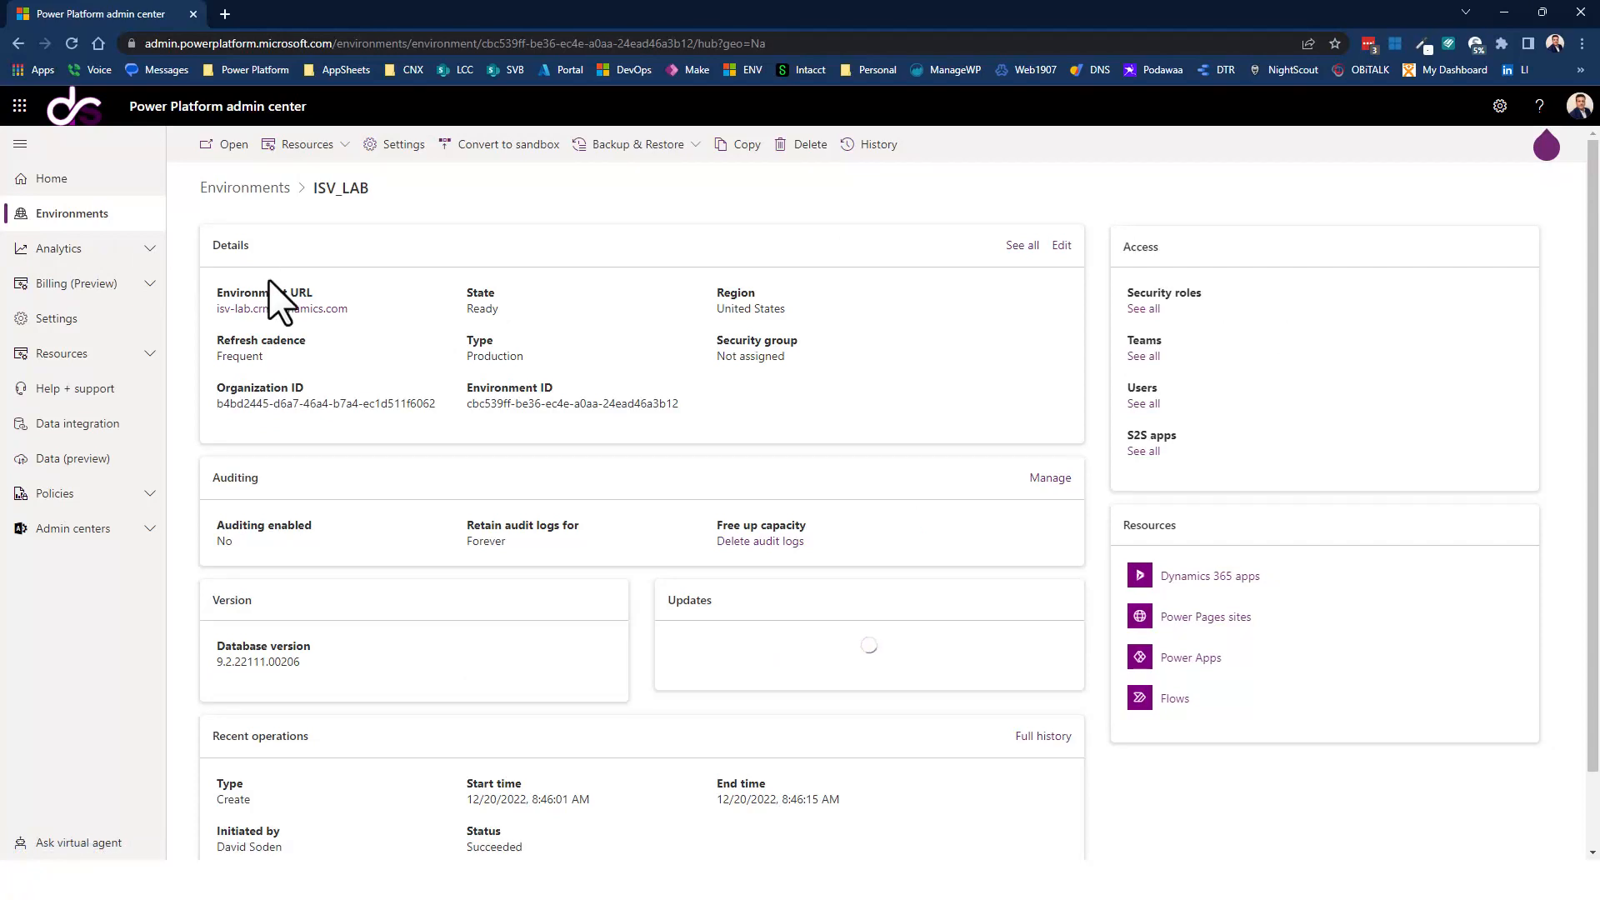
{"action": "left_click", "coordinate": [1142, 308]}
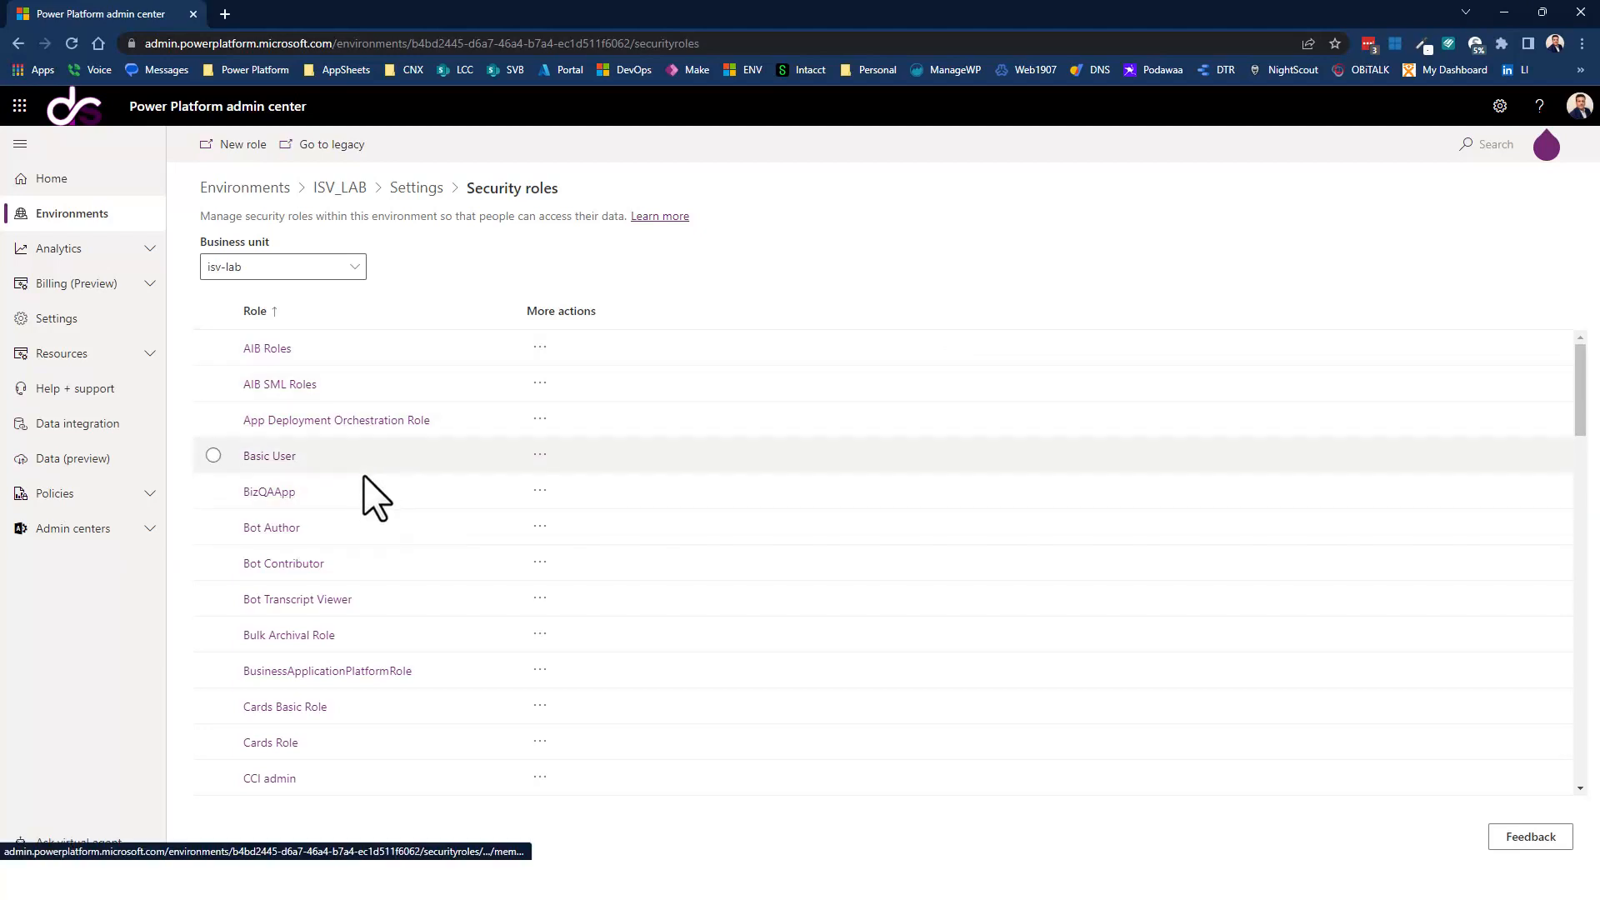
{"action": "left_click", "coordinate": [268, 456]}
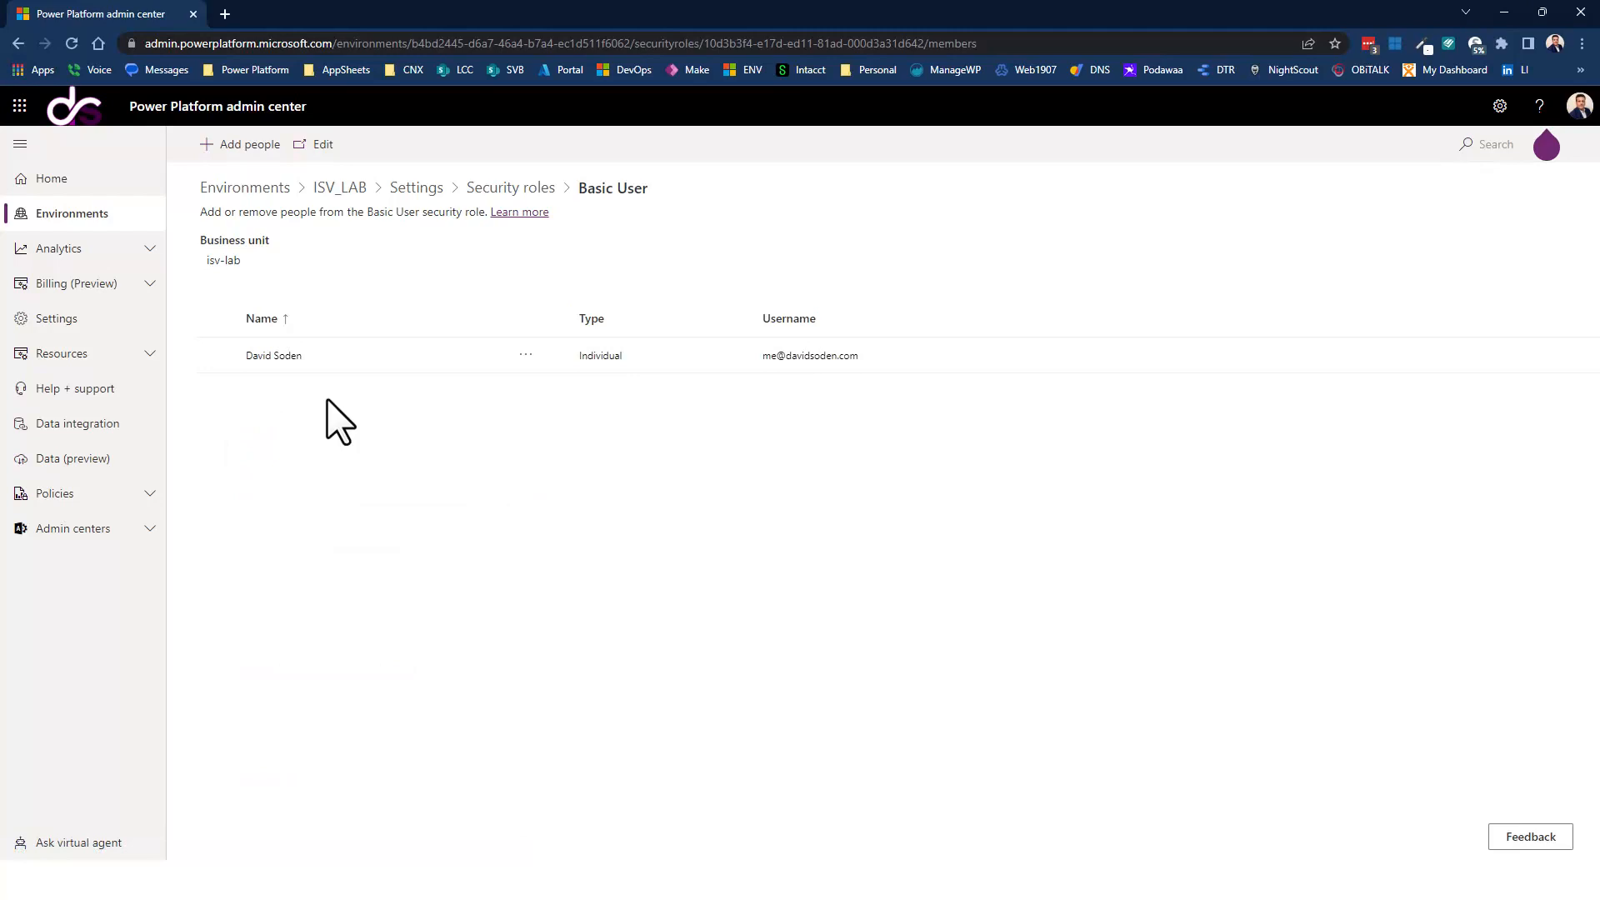
Open the Basic User role in the classic security role editor with Edit.
{"action": "left_click", "coordinate": [320, 144]}
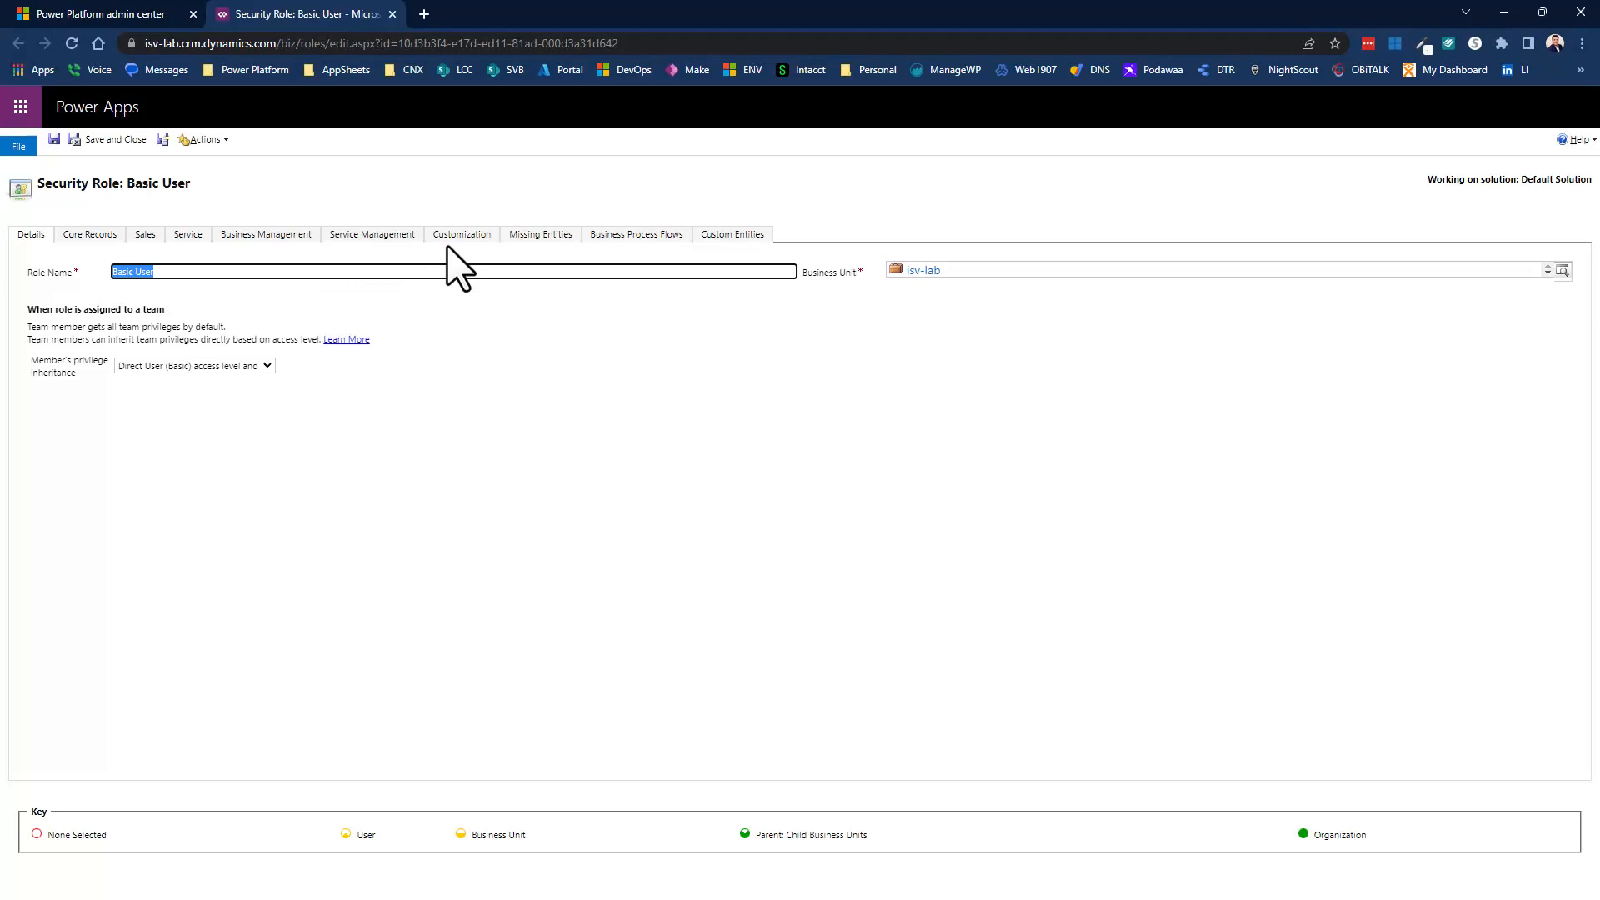
Show the Core Records privileges of the Basic User role.
{"action": "left_click", "coordinate": [84, 237]}
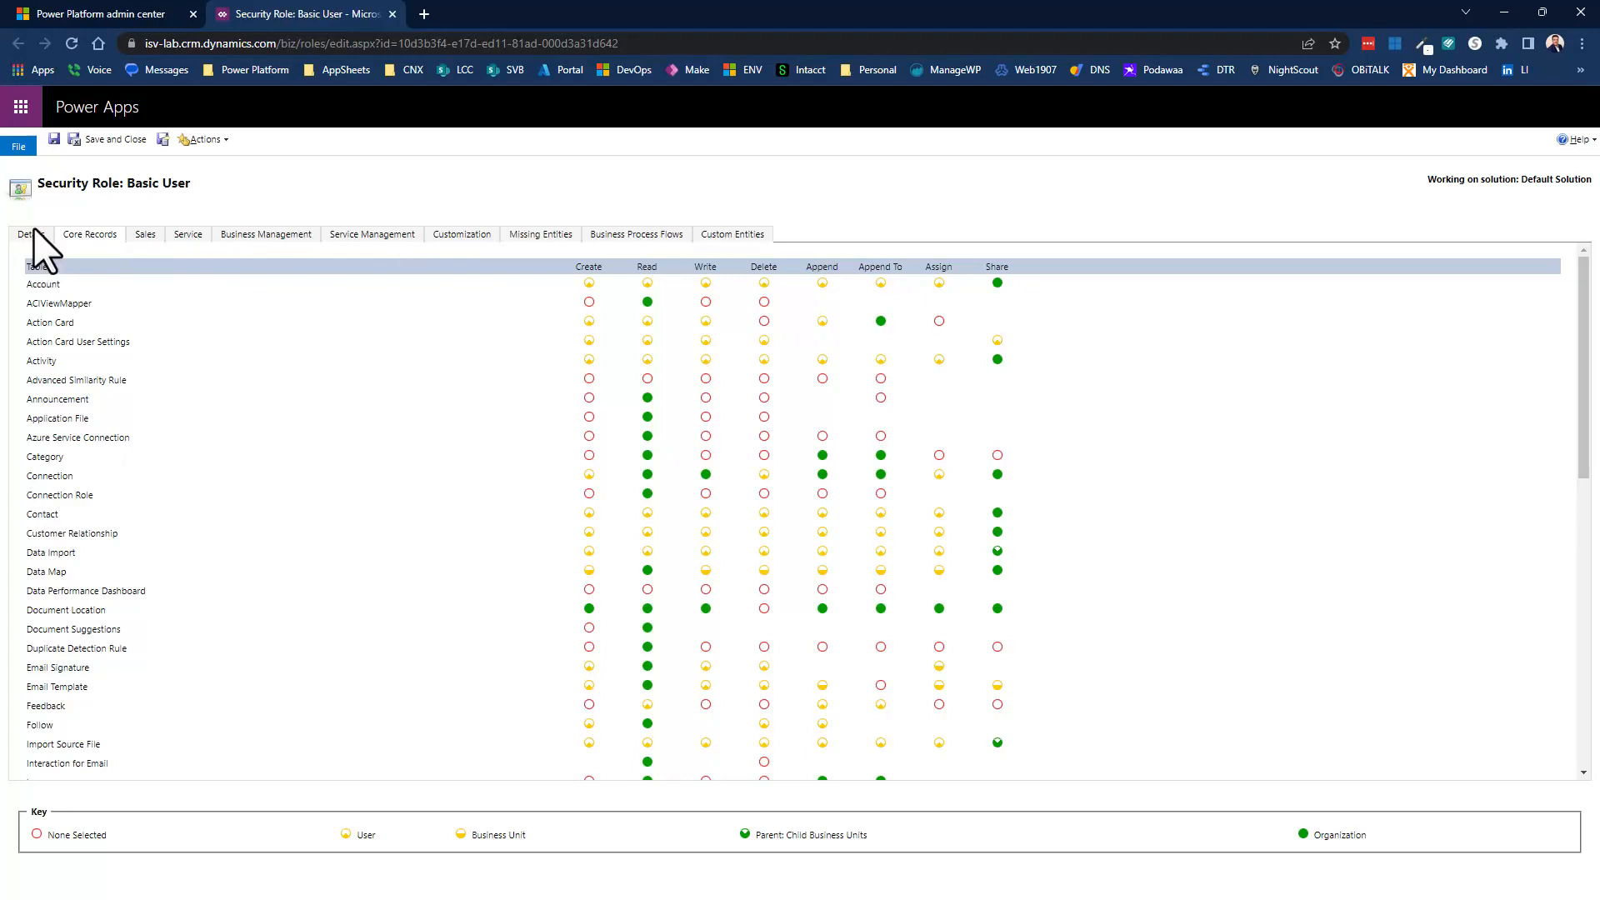
On the Customization tab, set every Solution privilege to organization level.
{"action": "left_click", "coordinate": [480, 234]}
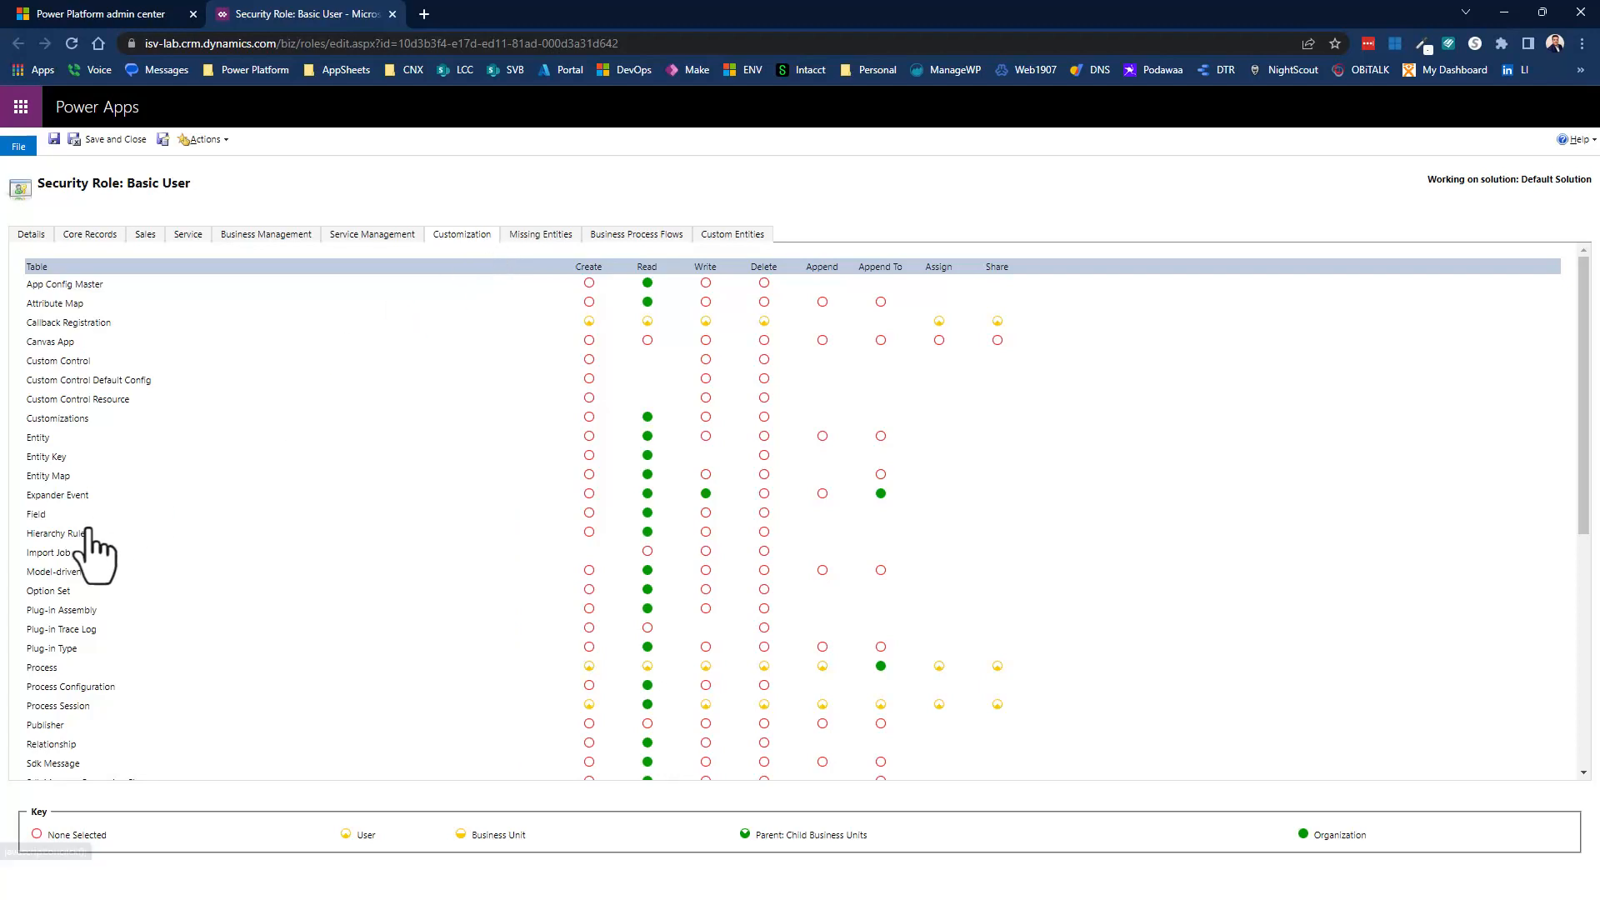
{"action": "scroll", "coordinate": [87, 550], "scroll_direction": "down", "scroll_amount": 3}
{"action": "scroll", "coordinate": [87, 543], "scroll_direction": "down", "scroll_amount": 1}
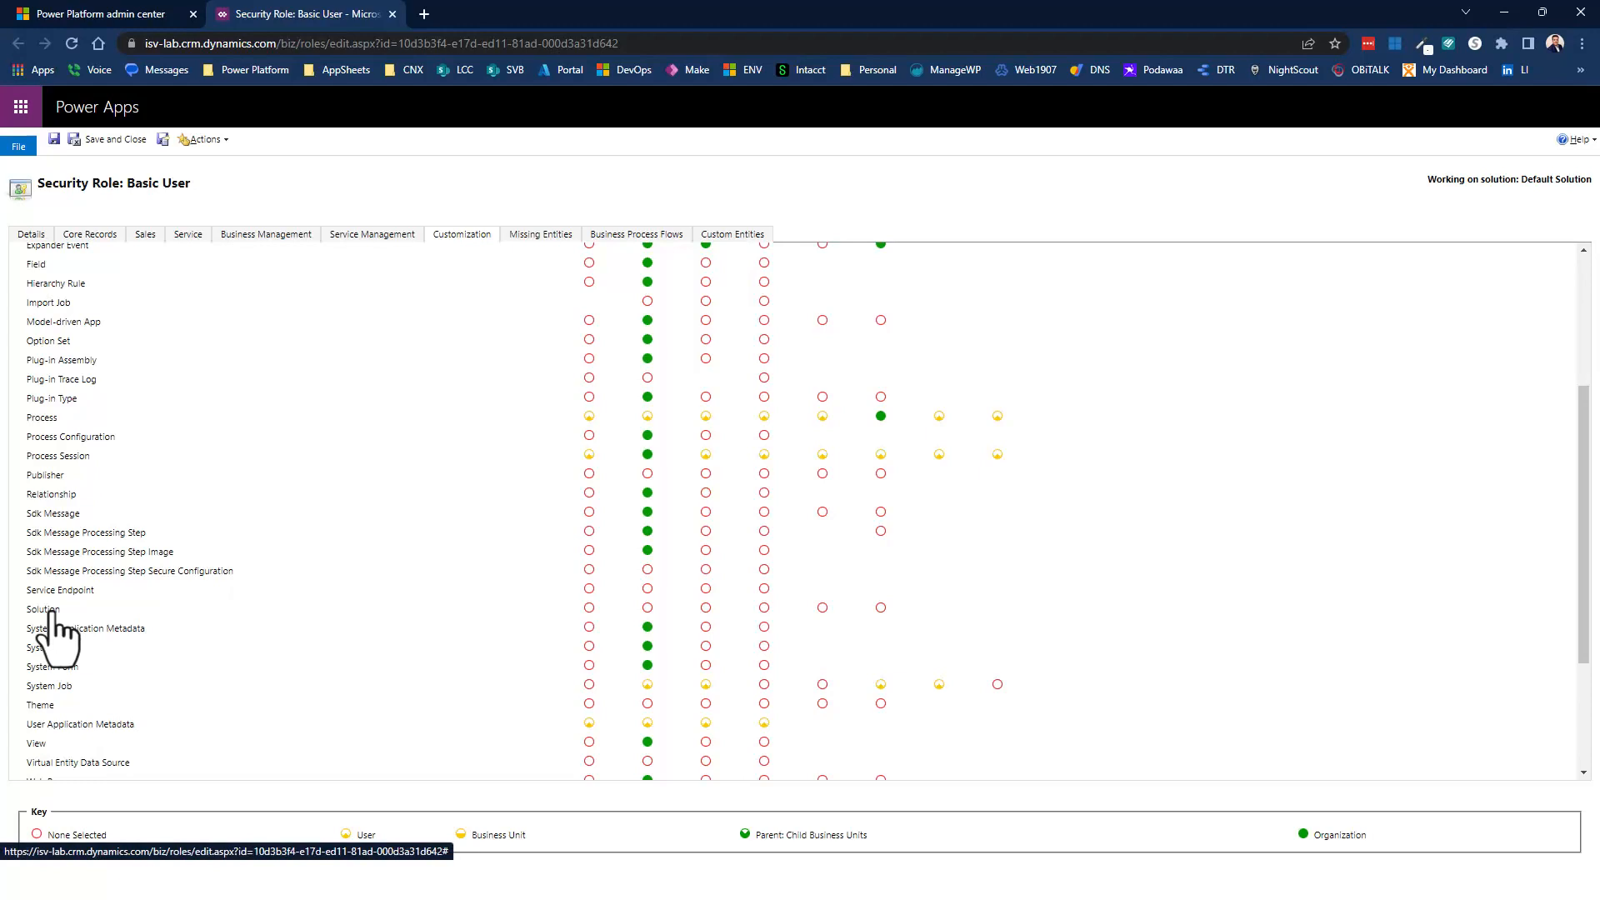
{"action": "left_click", "coordinate": [51, 612]}
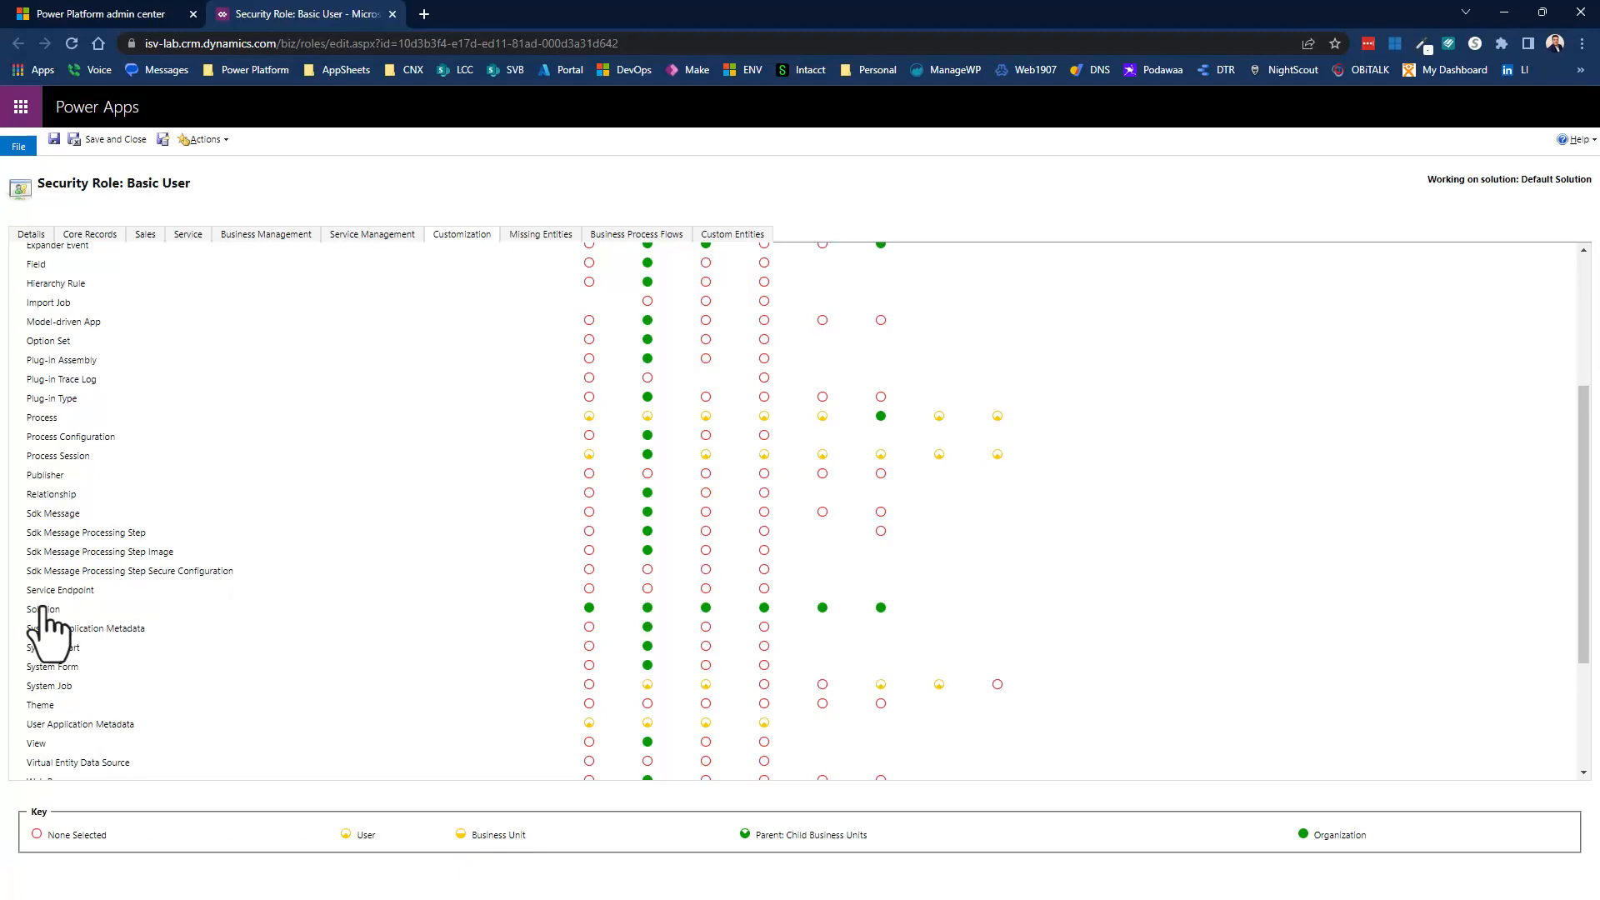
{"action": "left_click", "coordinate": [41, 604]}
{"action": "left_click", "coordinate": [41, 603]}
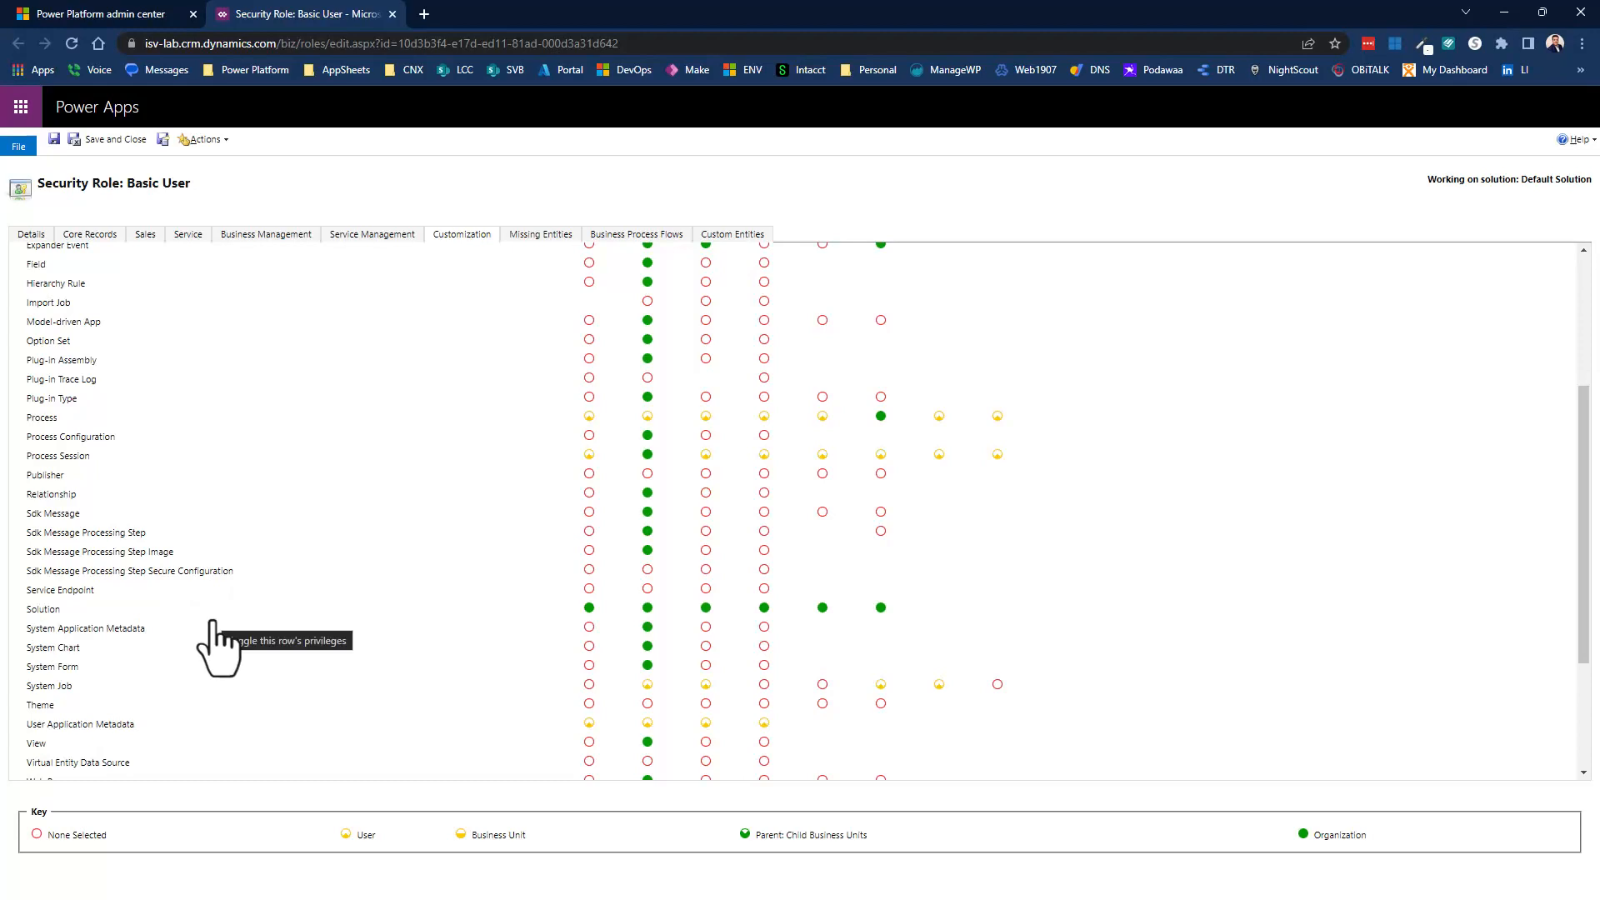
Close the Basic User role editor tab and confirm leaving the page.
{"action": "scroll", "coordinate": [218, 646], "scroll_direction": "up", "scroll_amount": 3}
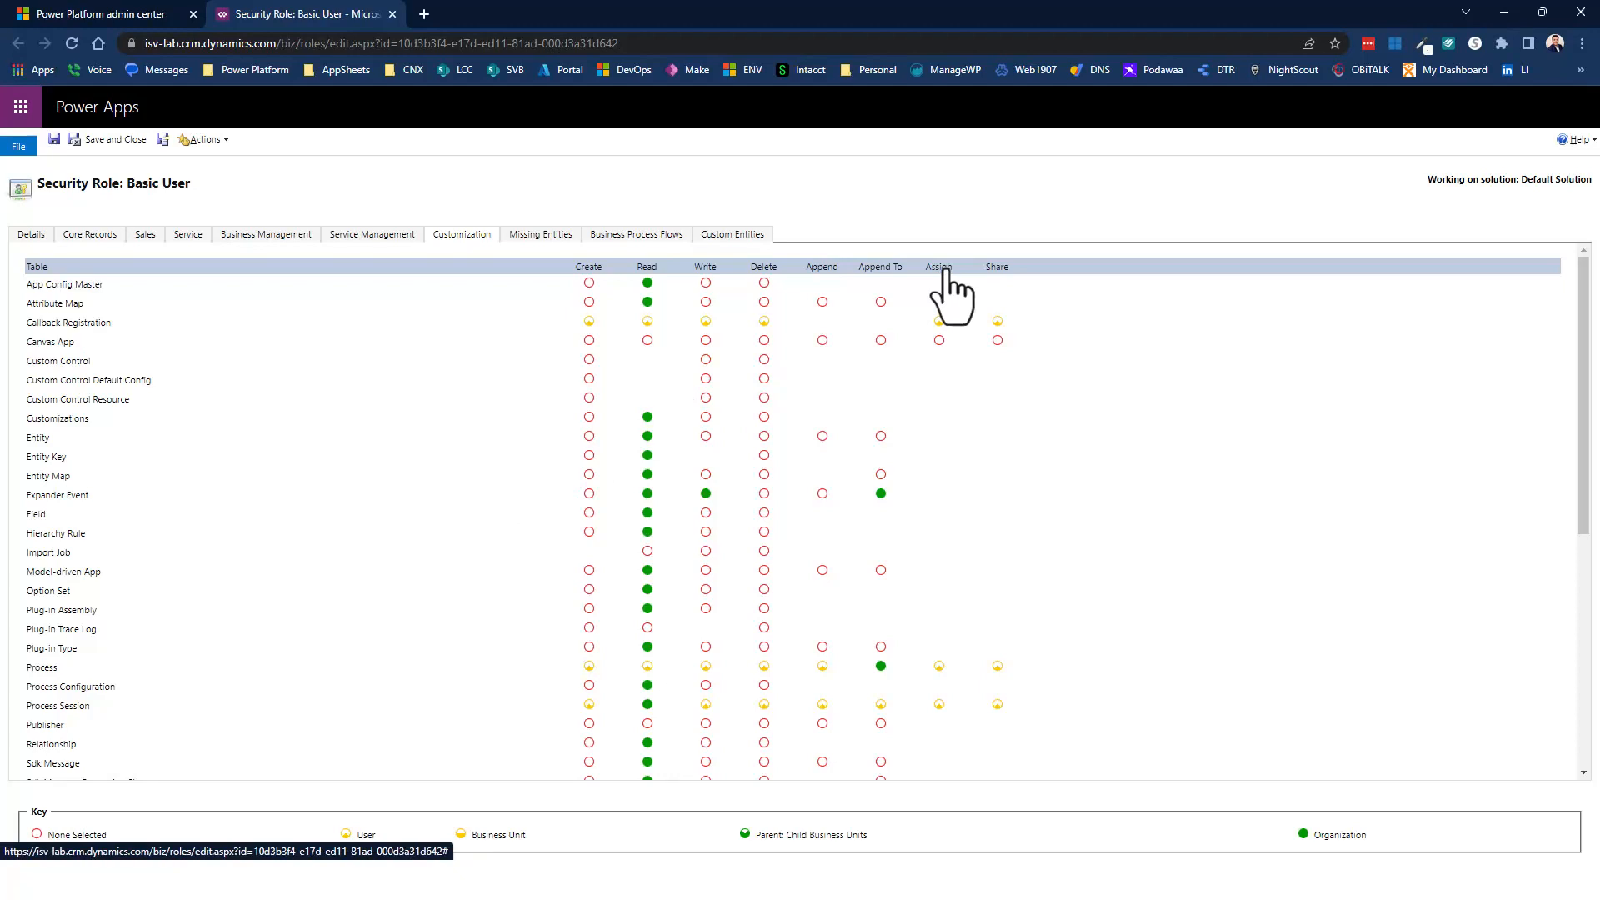
{"action": "scroll", "coordinate": [909, 350], "scroll_direction": "down", "scroll_amount": 6}
{"action": "scroll", "coordinate": [686, 653], "scroll_direction": "up", "scroll_amount": 3}
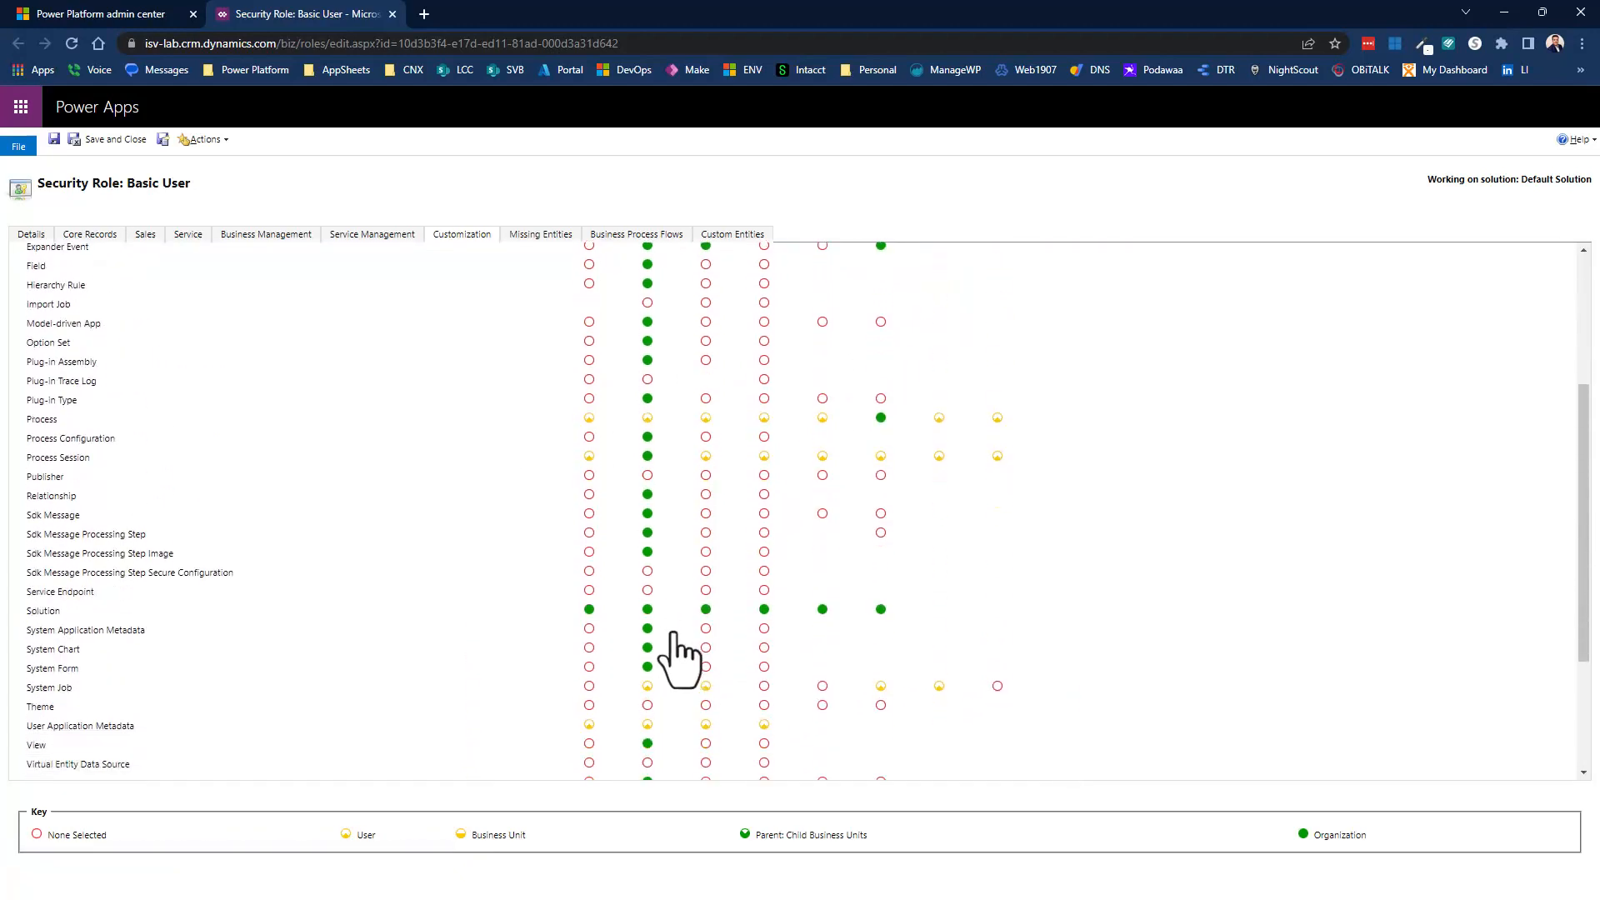
{"action": "scroll", "coordinate": [680, 658], "scroll_direction": "down", "scroll_amount": 1}
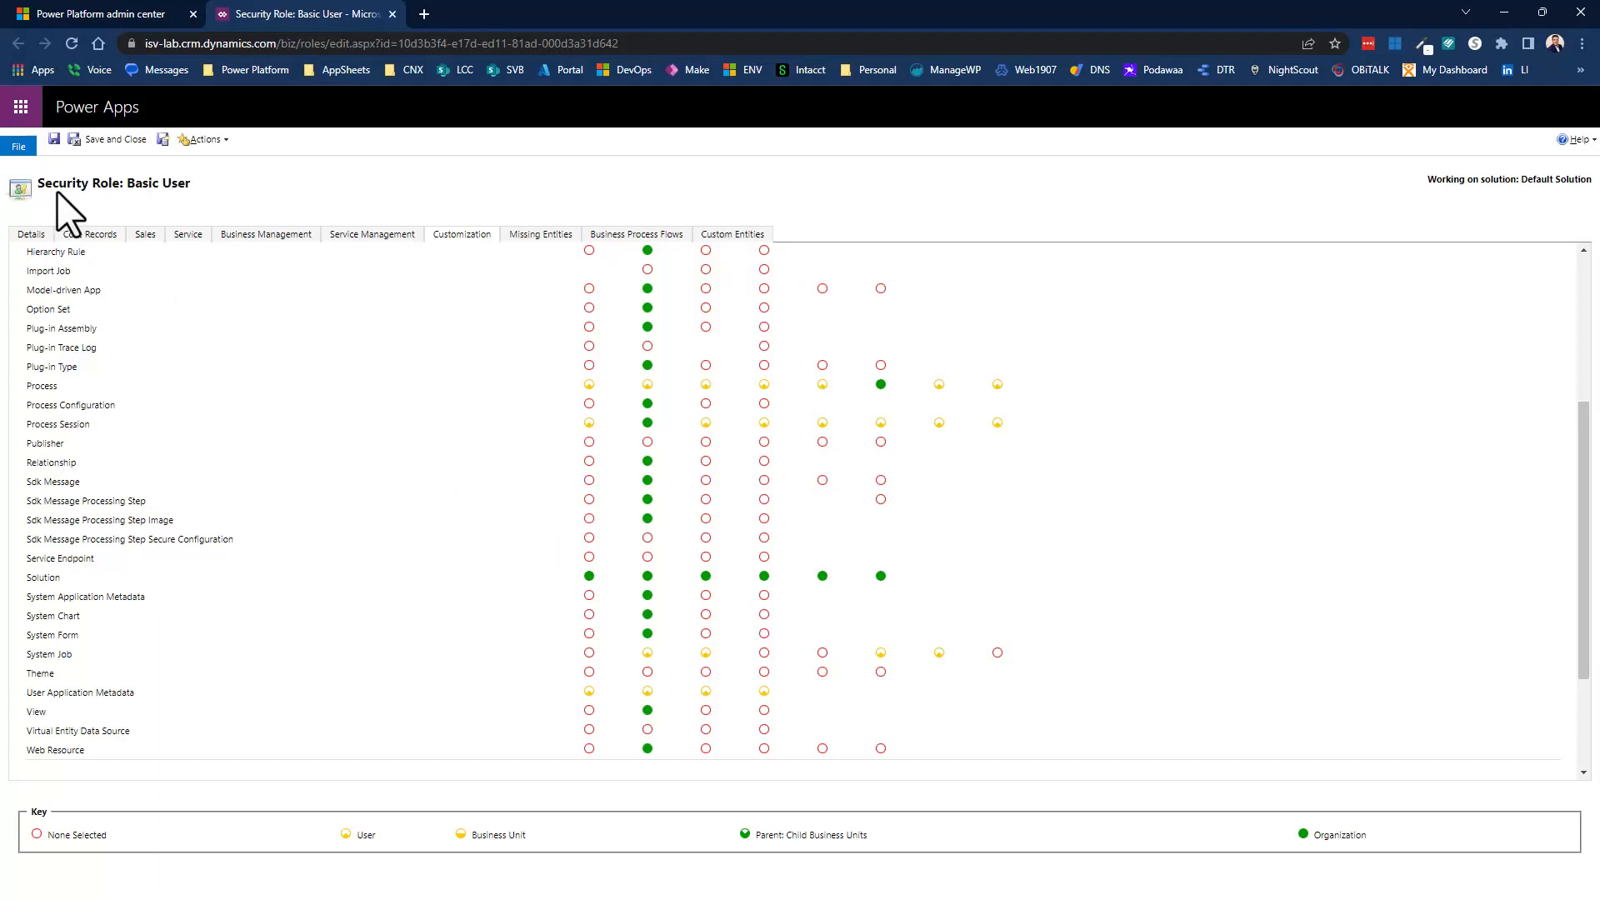
{"action": "left_click", "coordinate": [393, 14]}
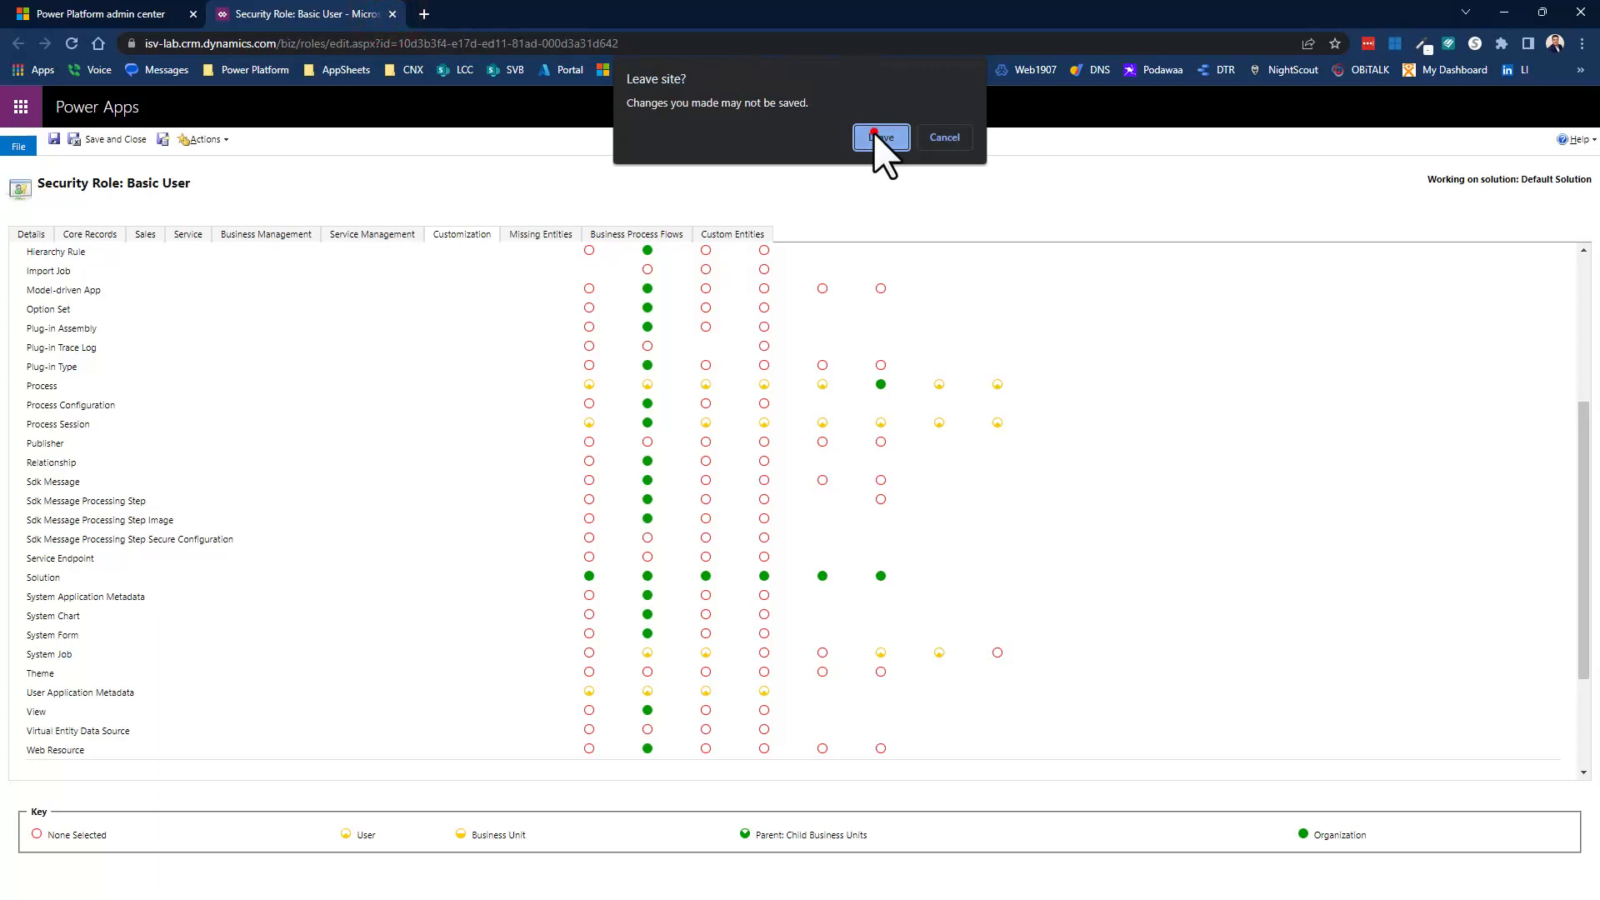
{"action": "left_click", "coordinate": [875, 135]}
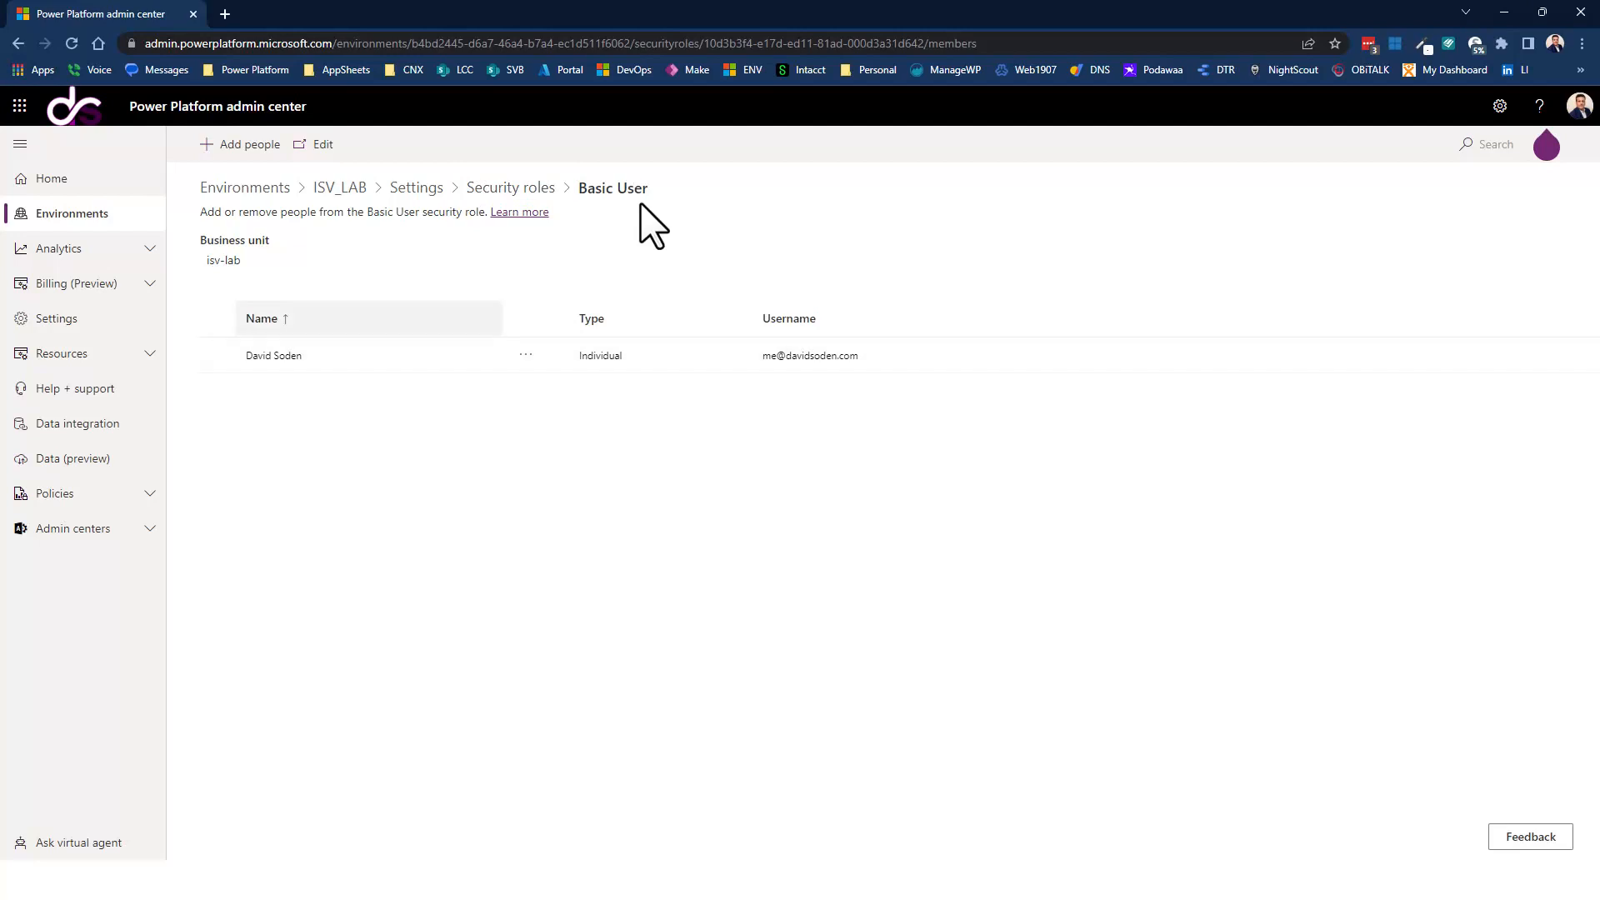
Start a copy of the Basic User role from ISV_LAB's security roles, then open a new browser tab.
{"action": "left_click", "coordinate": [525, 188]}
{"action": "scroll", "coordinate": [316, 425], "scroll_direction": "down", "scroll_amount": 3}
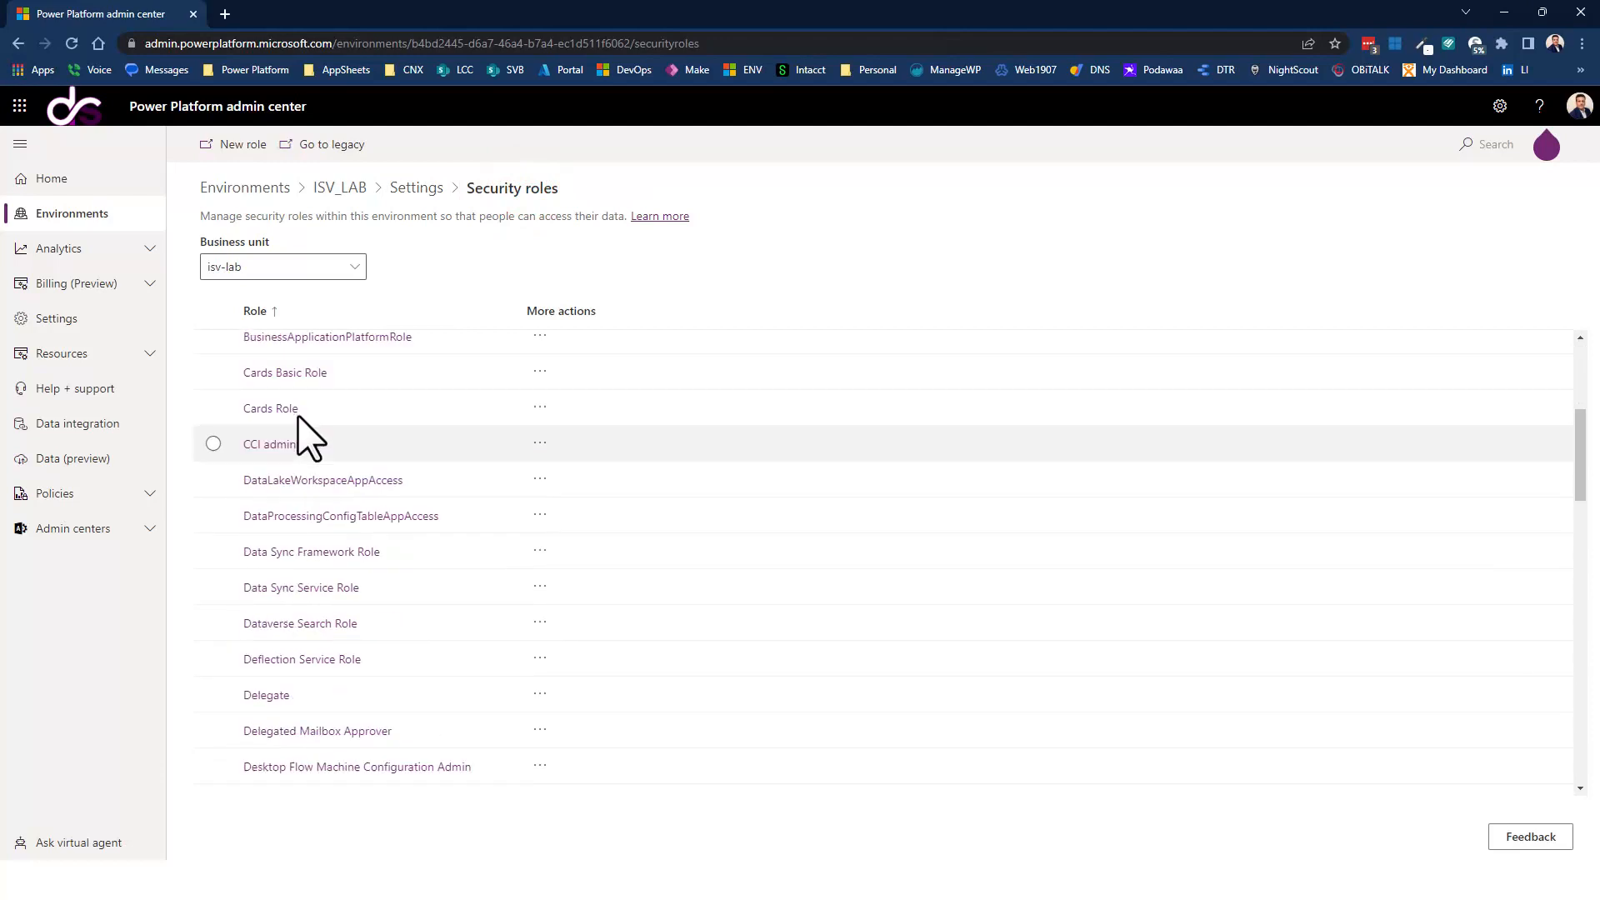
{"action": "scroll", "coordinate": [304, 443], "scroll_direction": "up", "scroll_amount": 3}
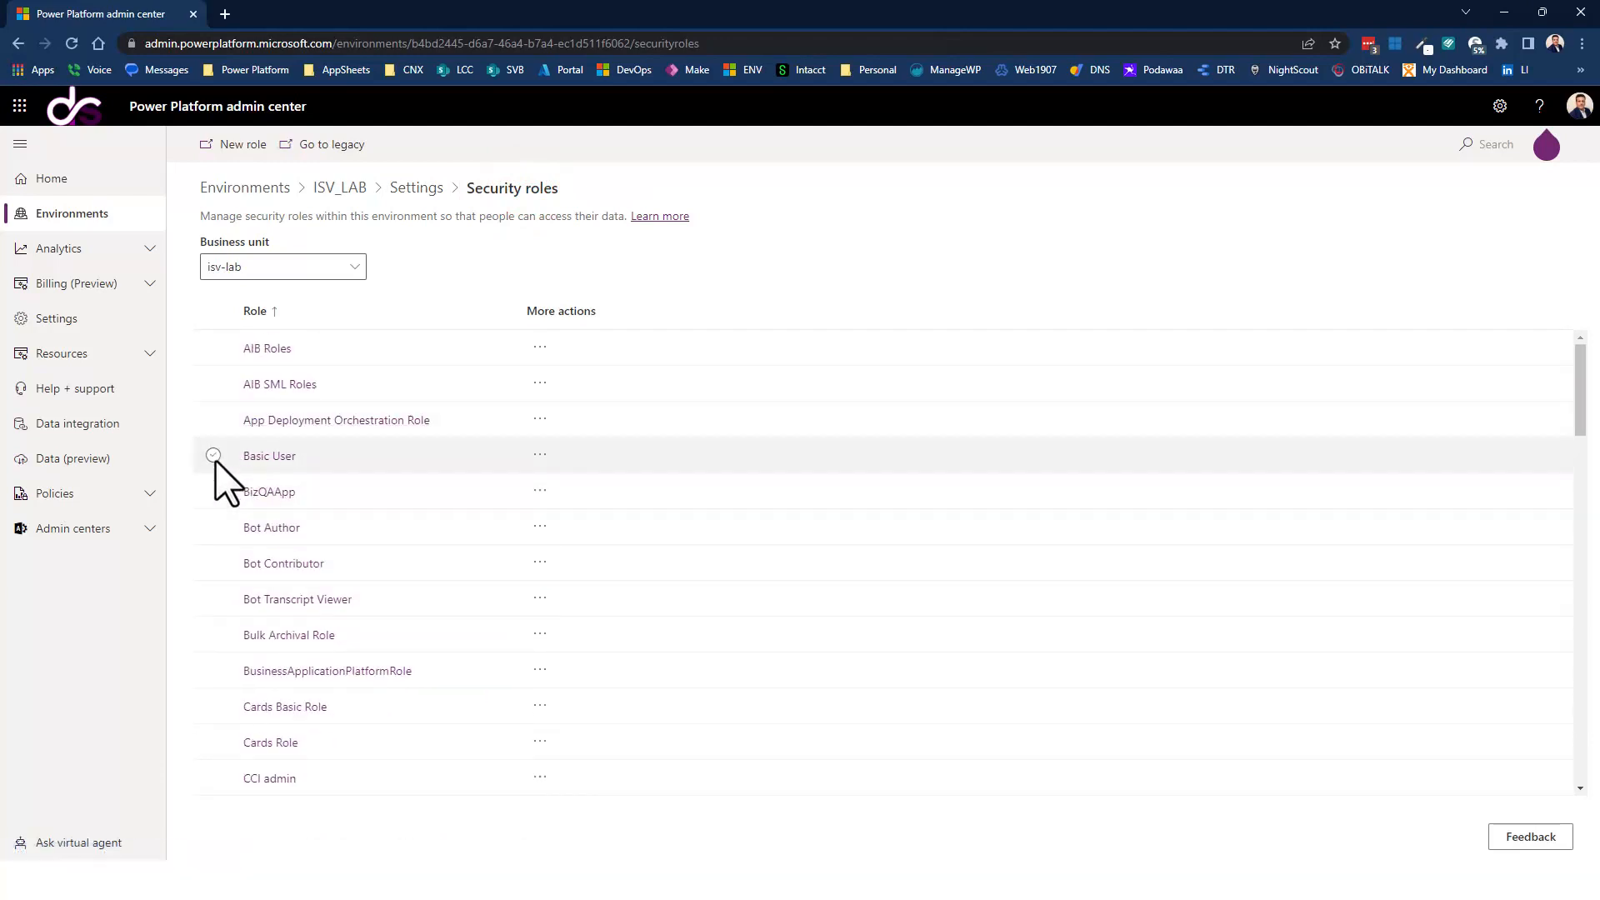
{"action": "left_click", "coordinate": [540, 455]}
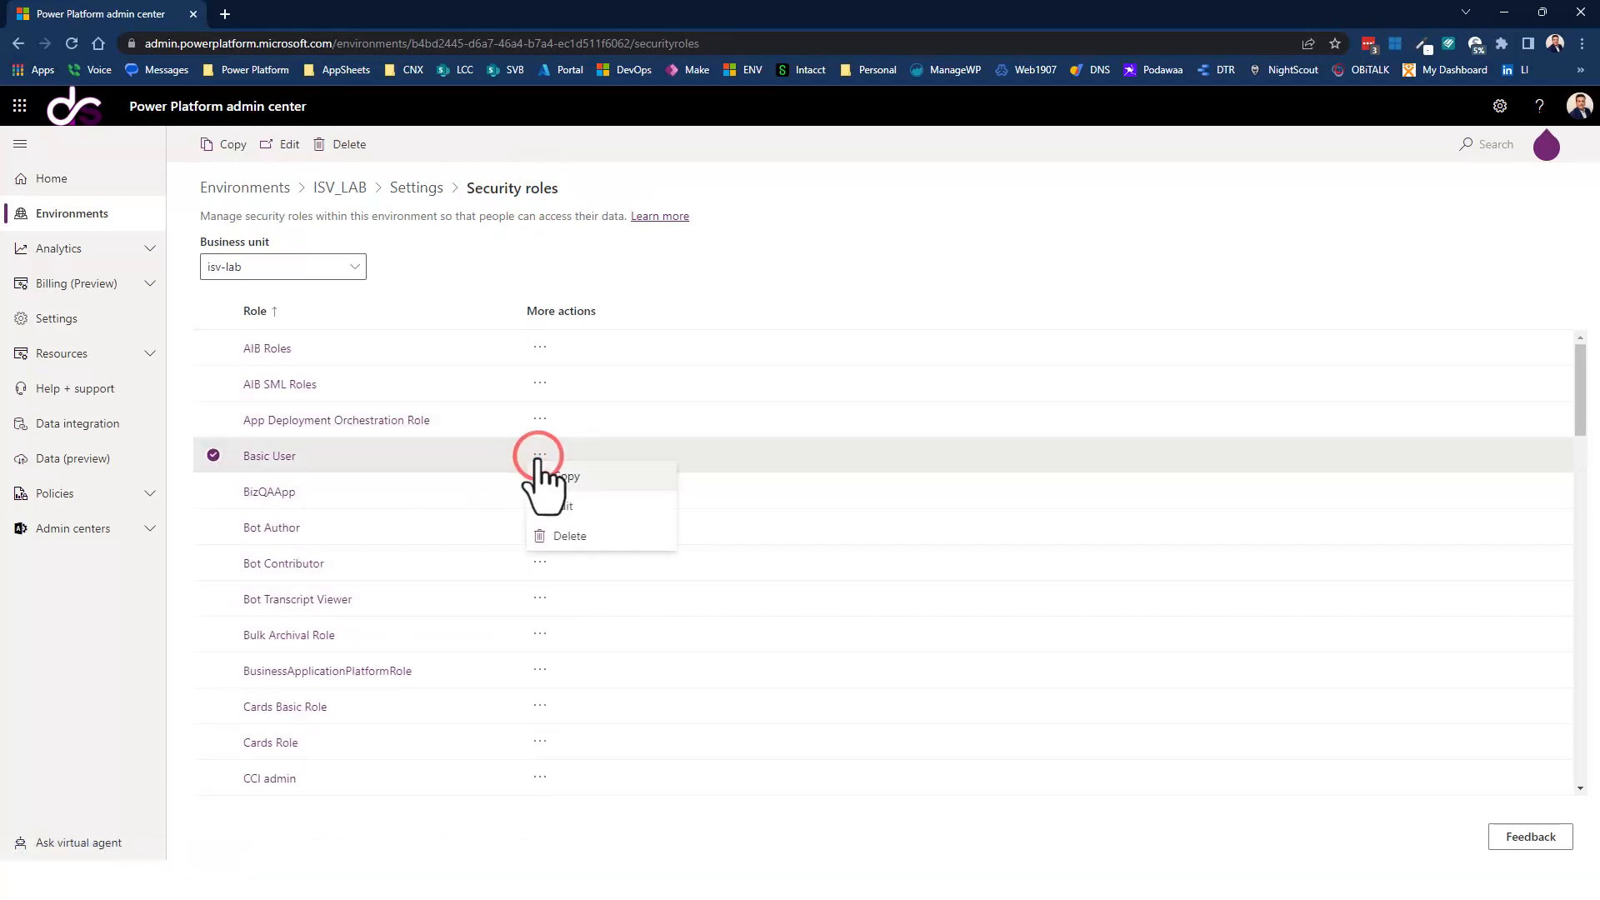
{"action": "left_click", "coordinate": [577, 477]}
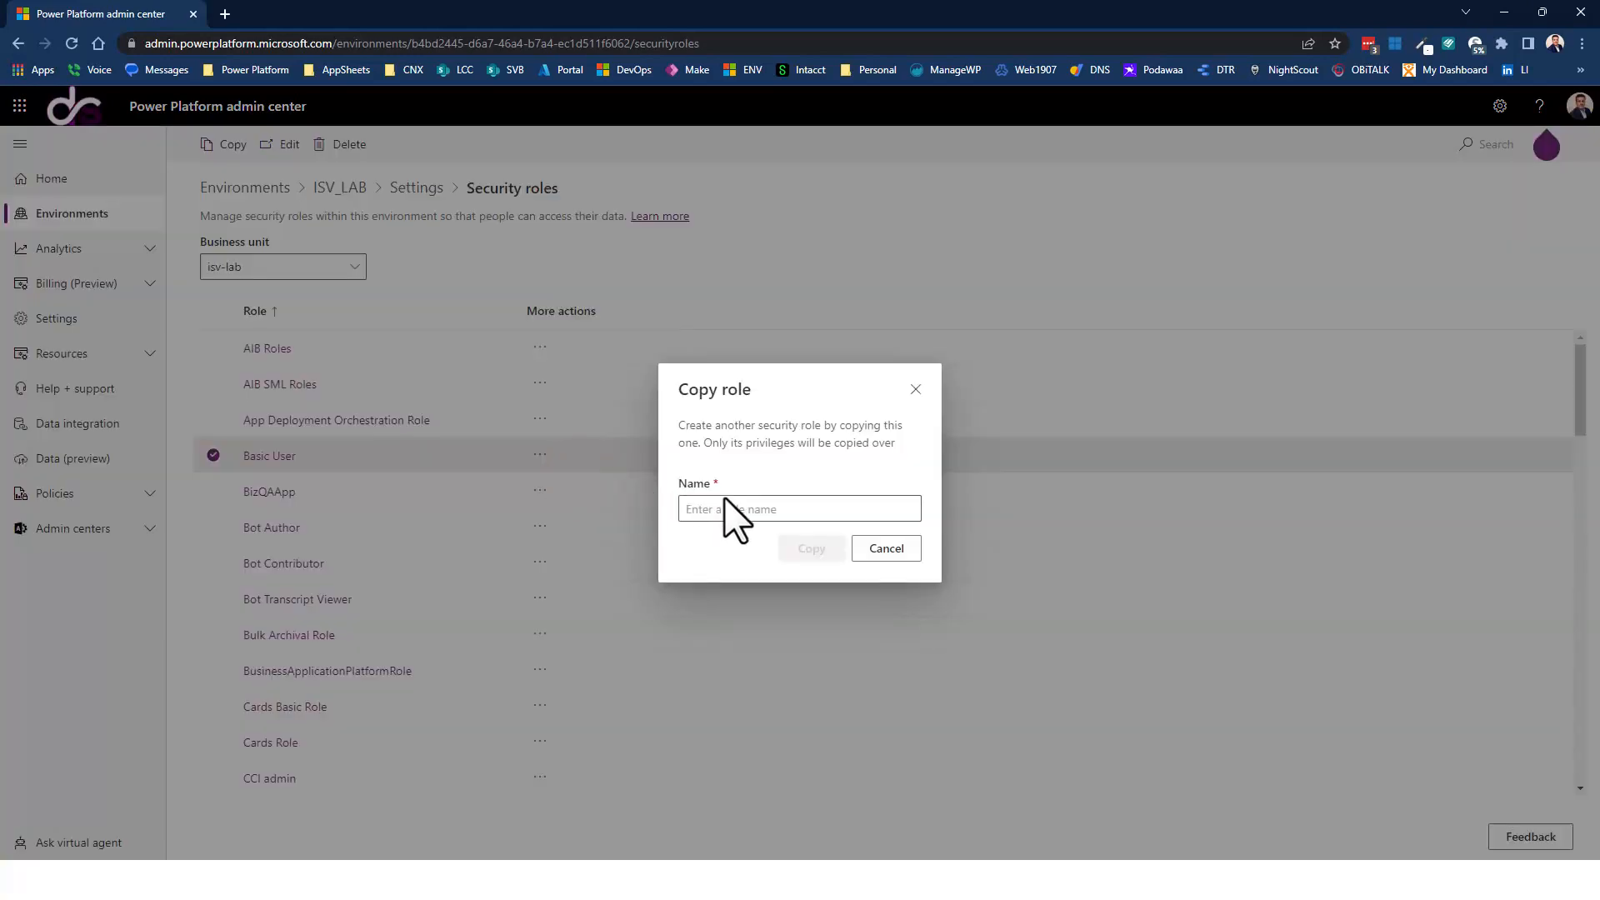
{"action": "left_click", "coordinate": [768, 509]}
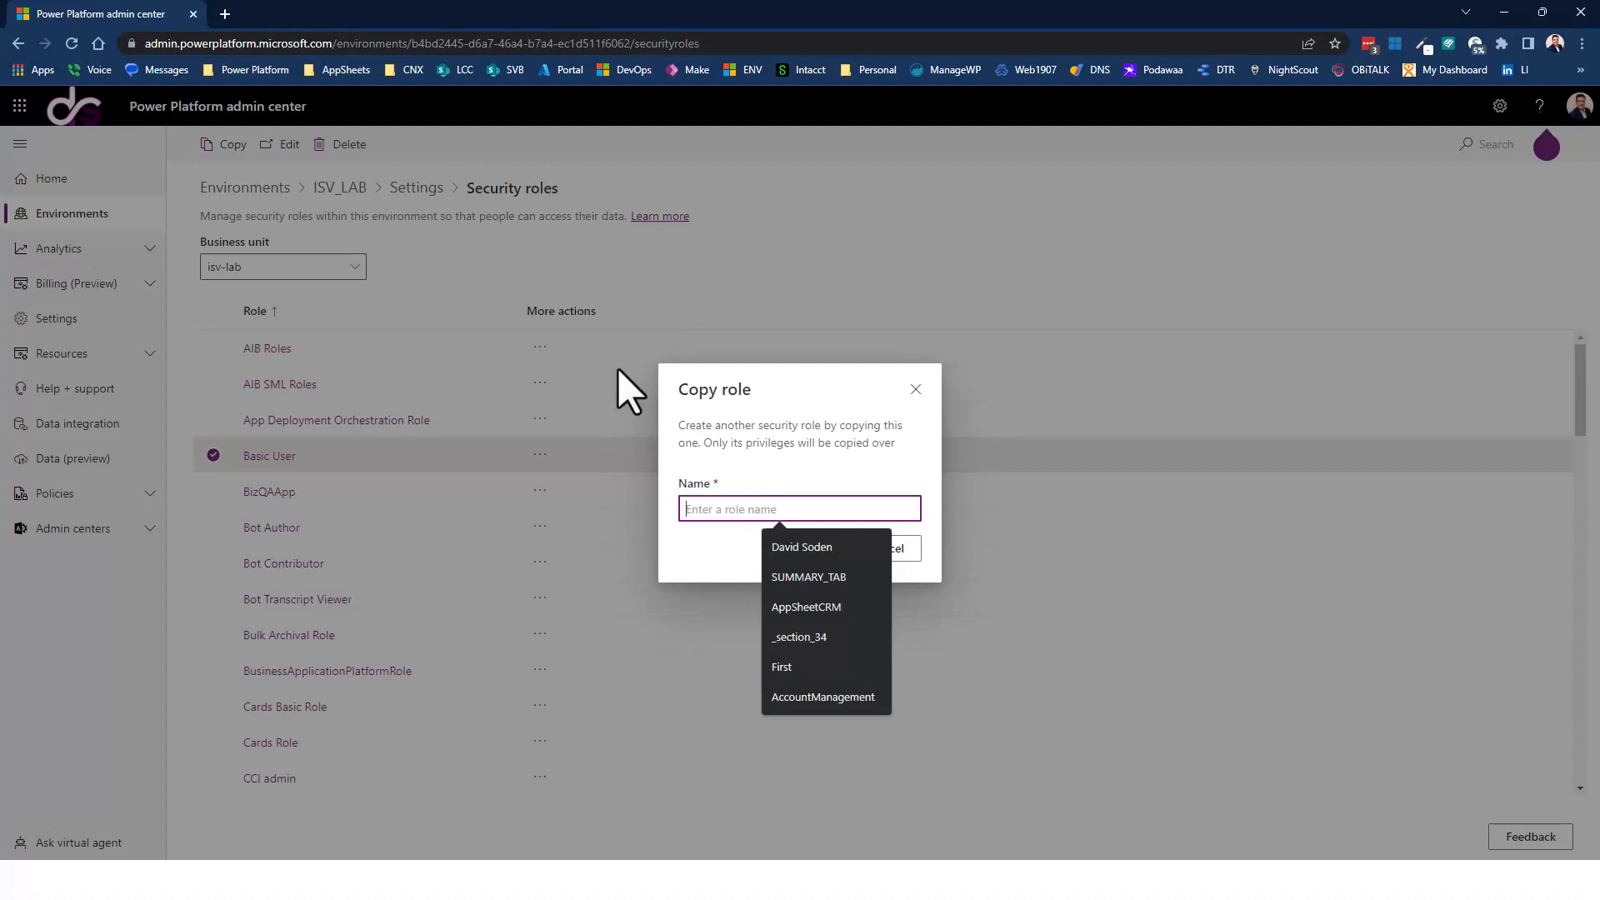
{"action": "left_click", "coordinate": [225, 14]}
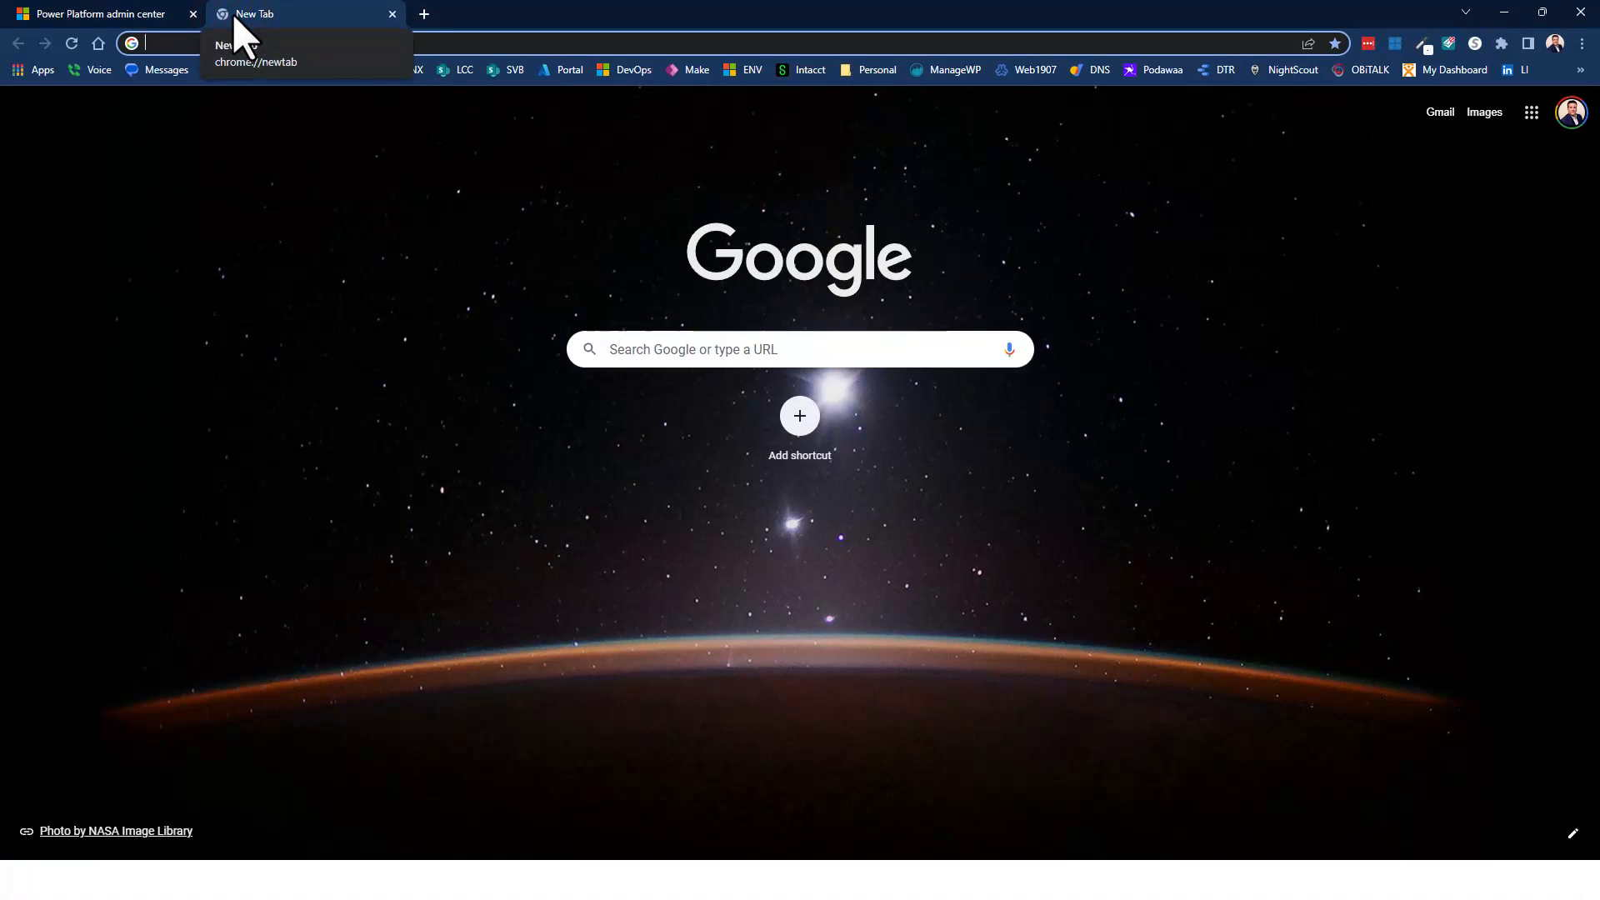
Load the GitHub CDM repository page by pasting its address.
{"action": "left_click", "coordinate": [186, 236]}
{"action": "left_click", "coordinate": [170, 43]}
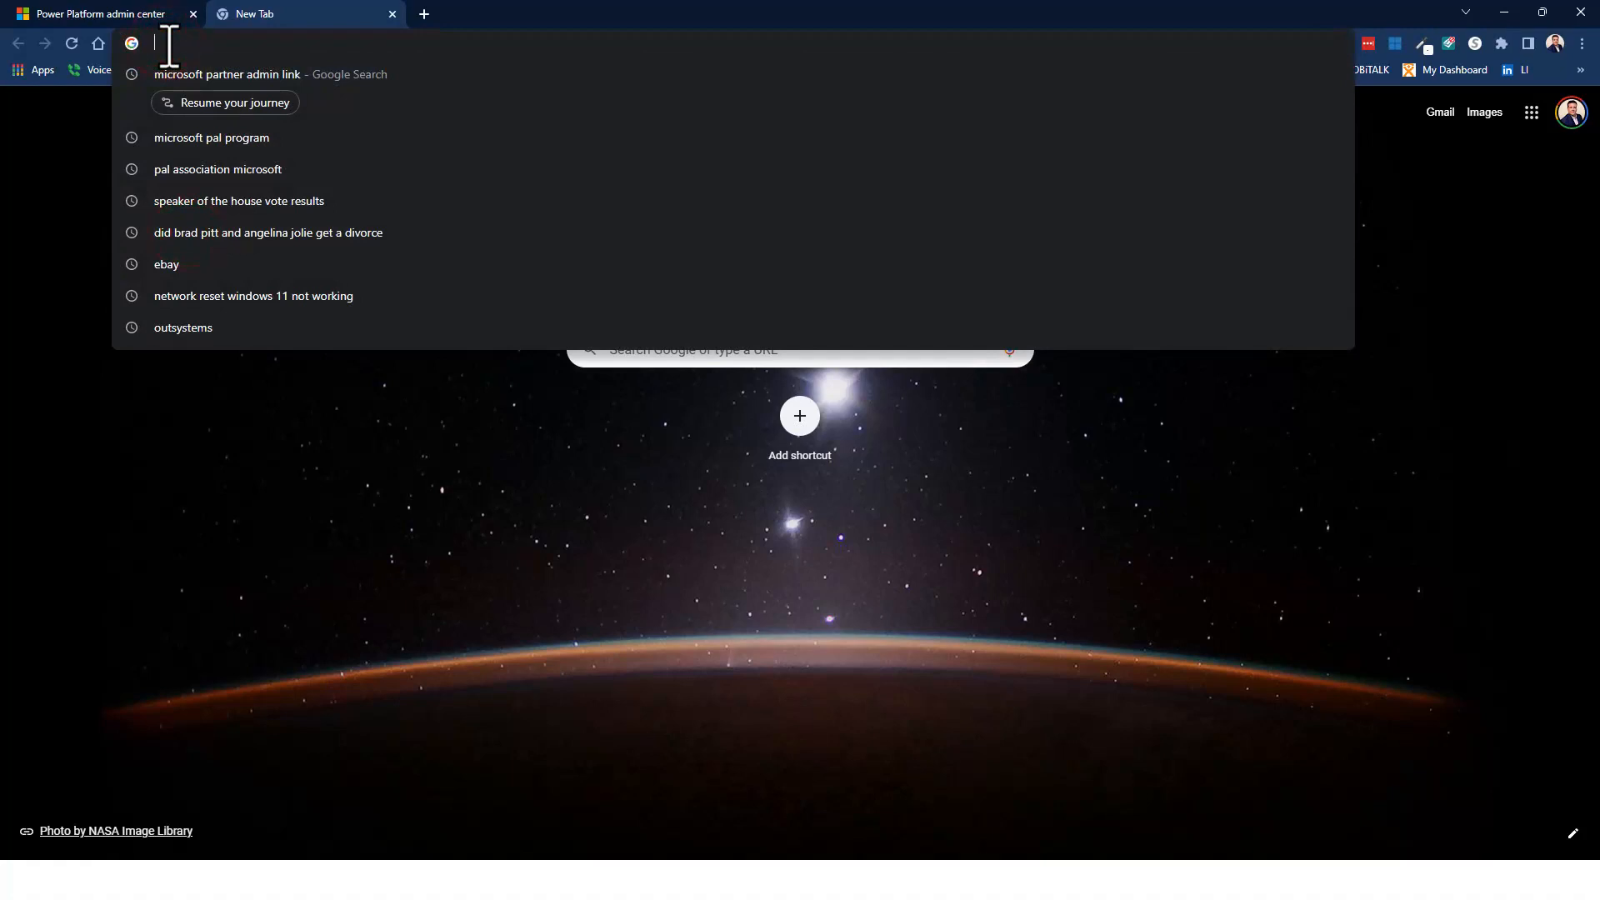
{"action": "key", "text": "ctrl+v"}
{"action": "key", "text": "Return"}
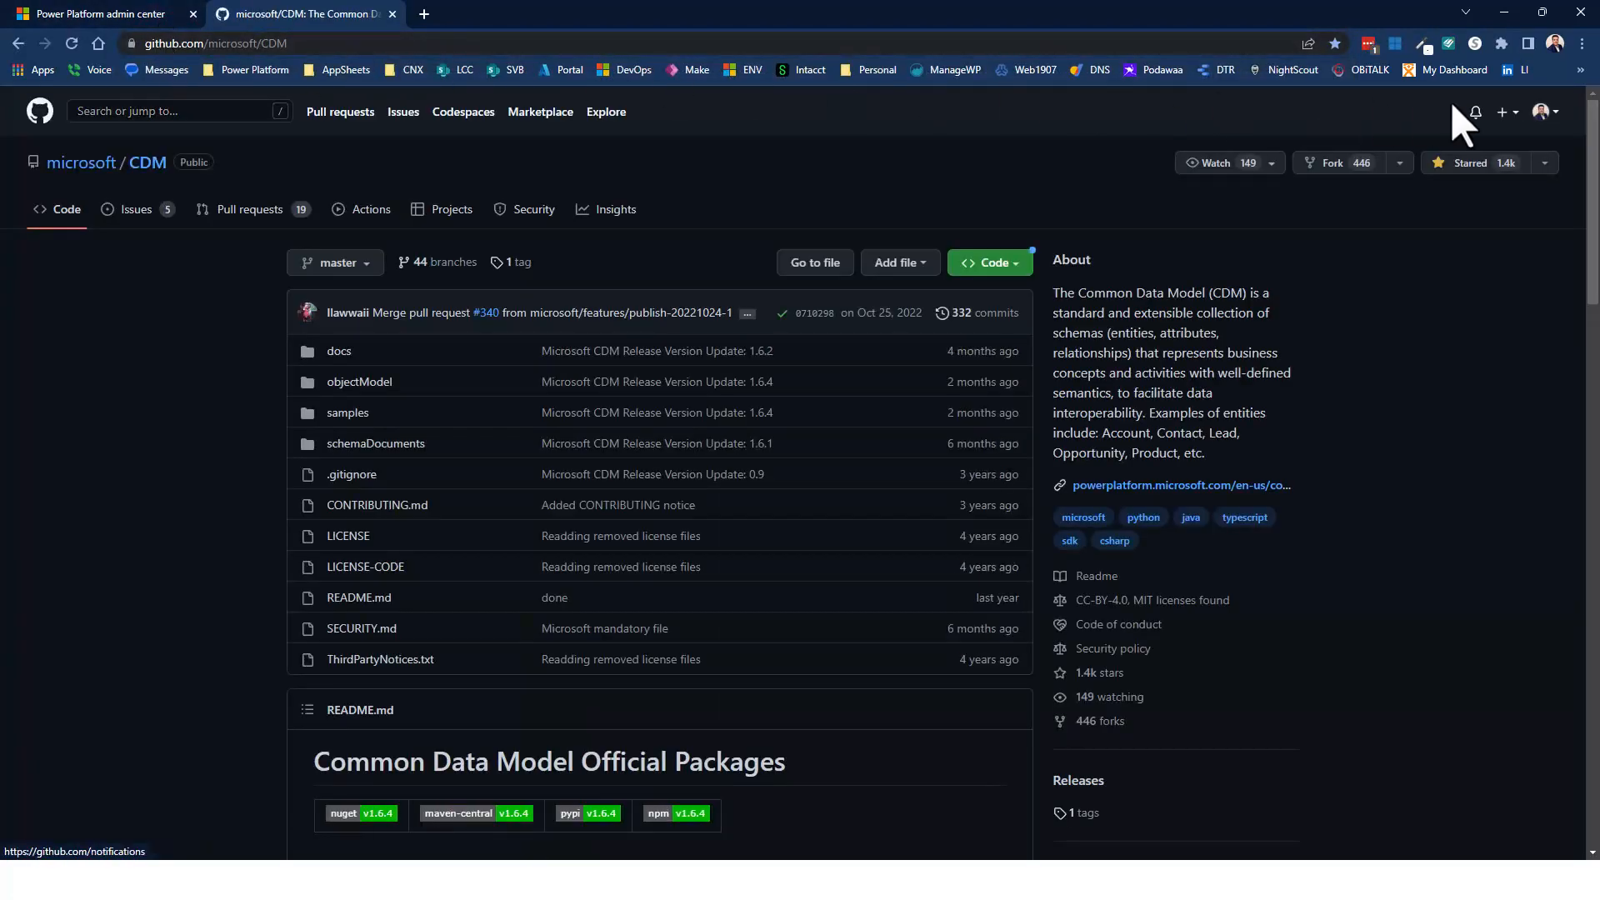
Filter your GitHub repositories for 'pal' and open Microsoft-PAL.
{"action": "left_click", "coordinate": [1541, 111]}
{"action": "left_click", "coordinate": [1450, 245]}
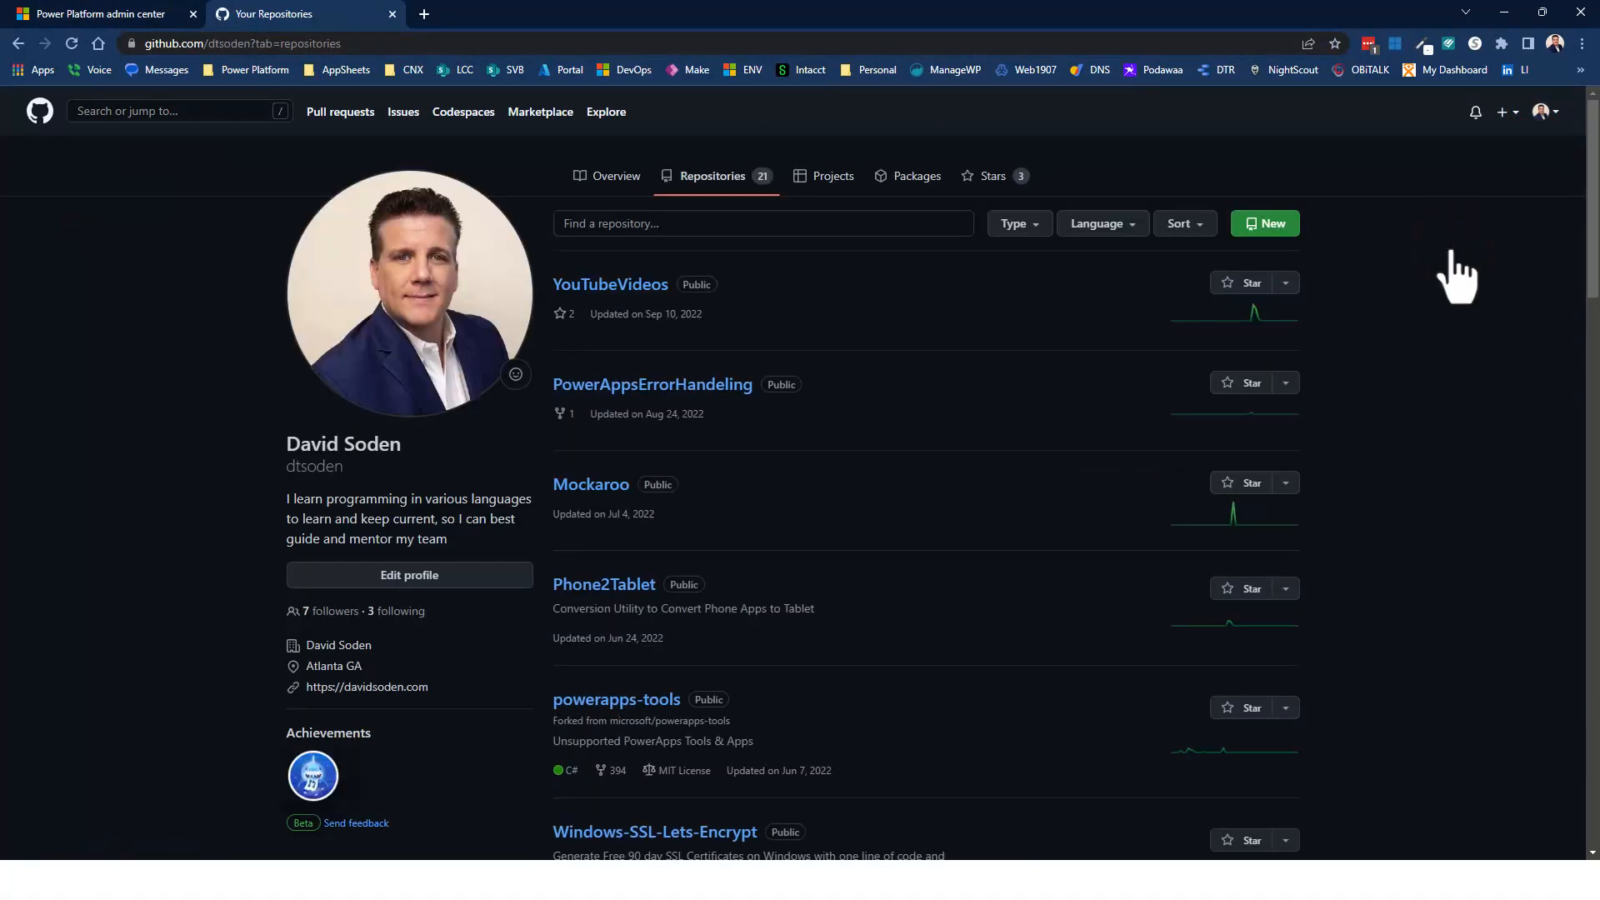
{"action": "left_click", "coordinate": [664, 225]}
{"action": "type", "text": "pal"}
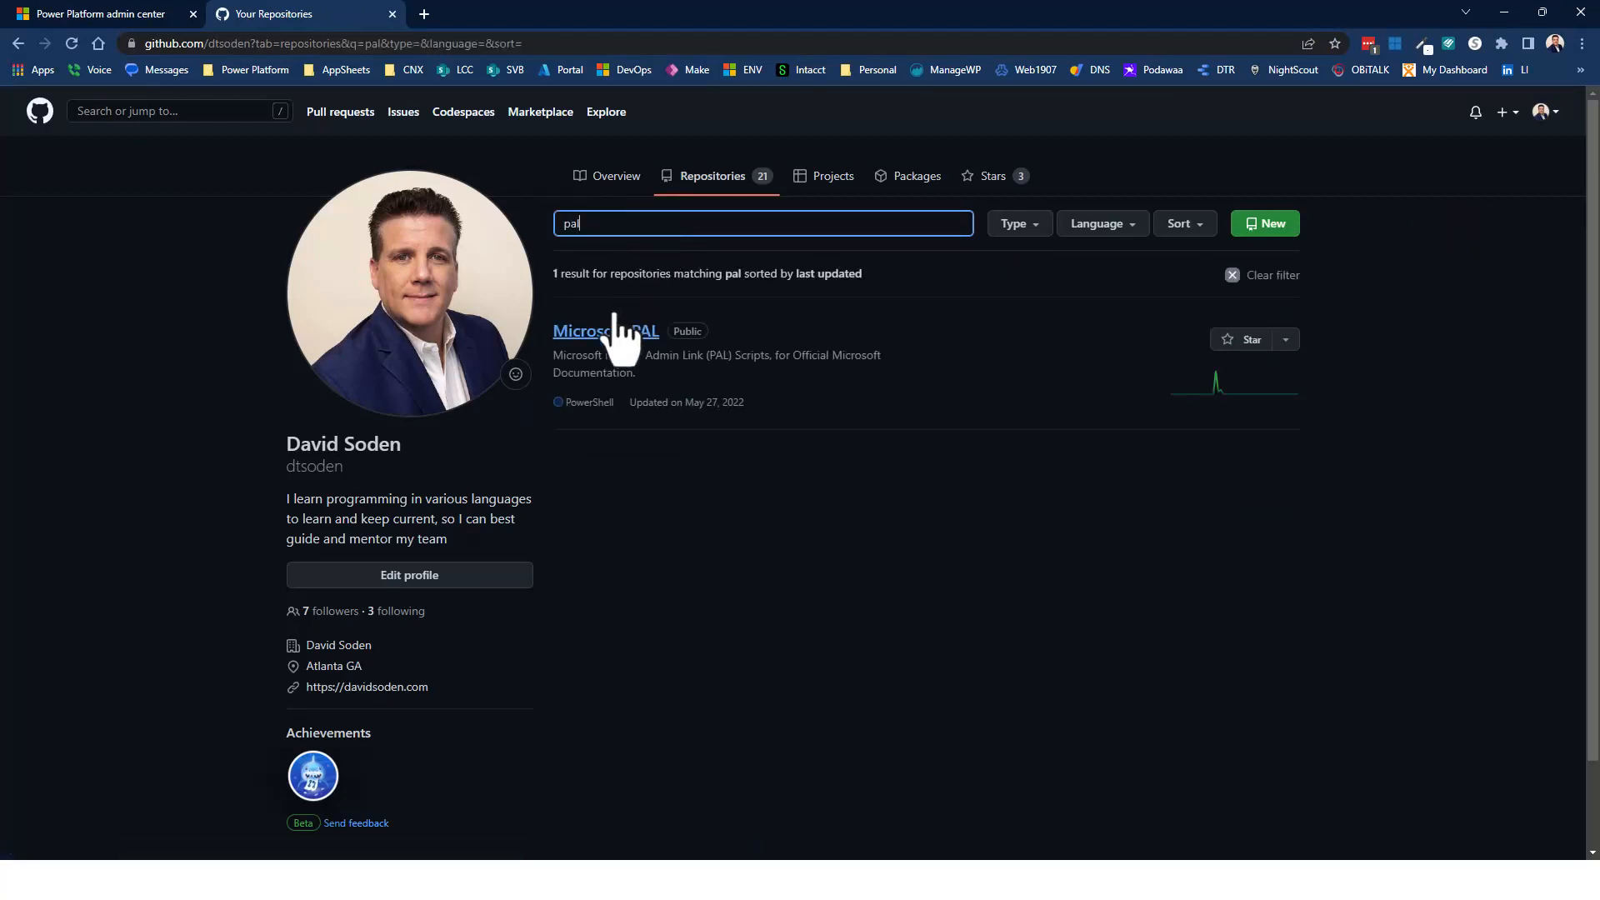
{"action": "left_click", "coordinate": [607, 331]}
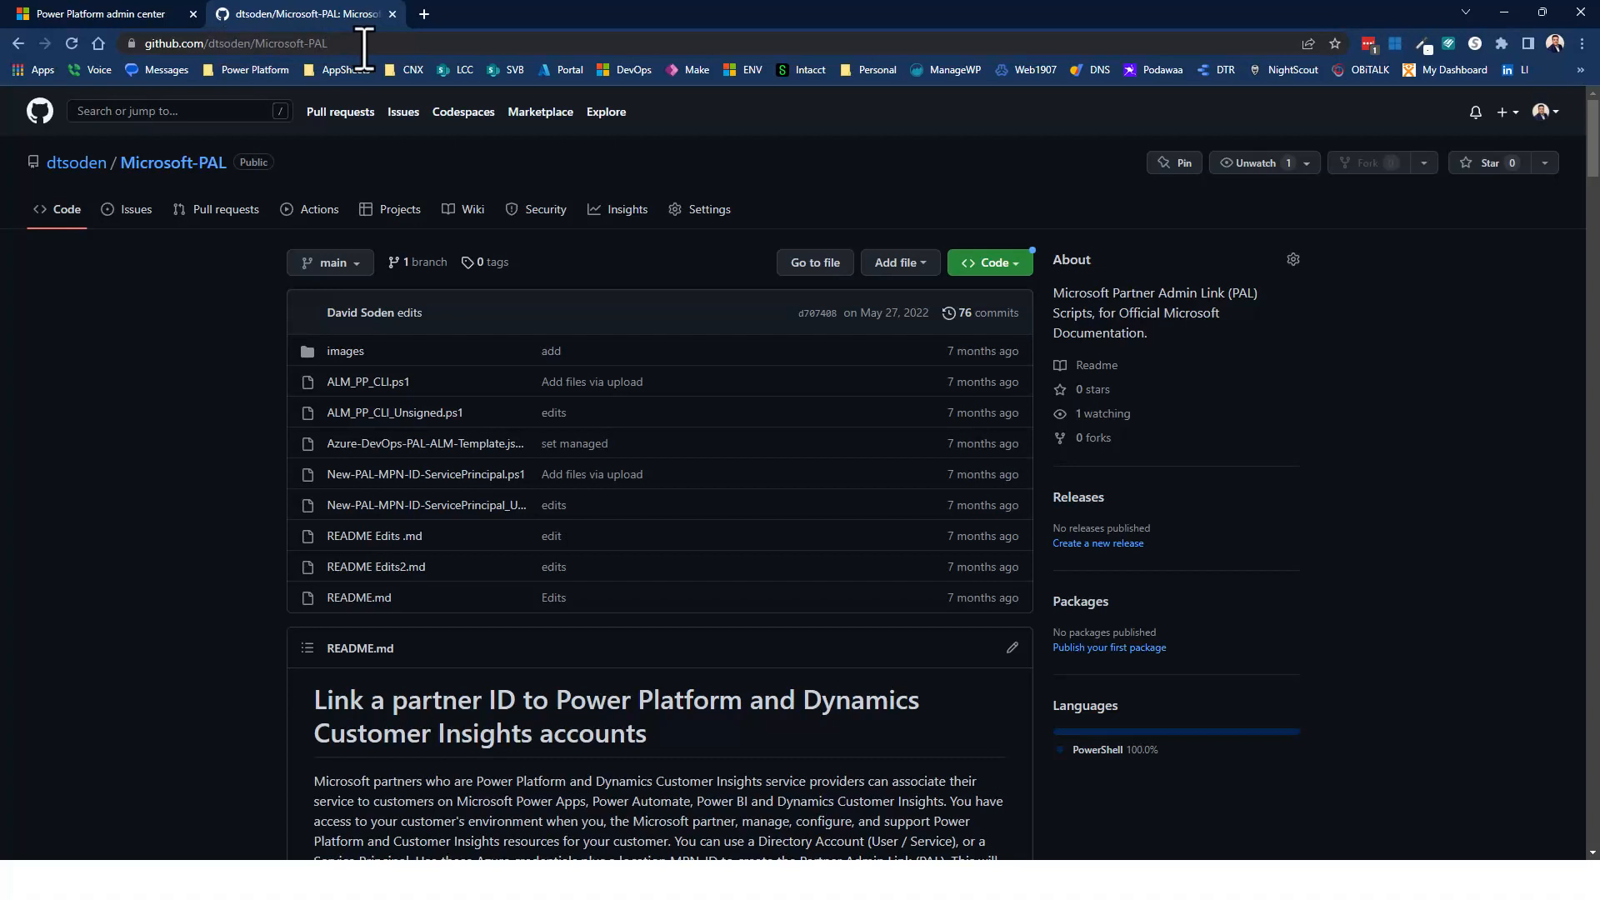
Skim the Microsoft-PAL README's partner-ID linking section, then return to the Power Platform admin center.
{"action": "scroll", "coordinate": [546, 484], "scroll_direction": "down", "scroll_amount": 2}
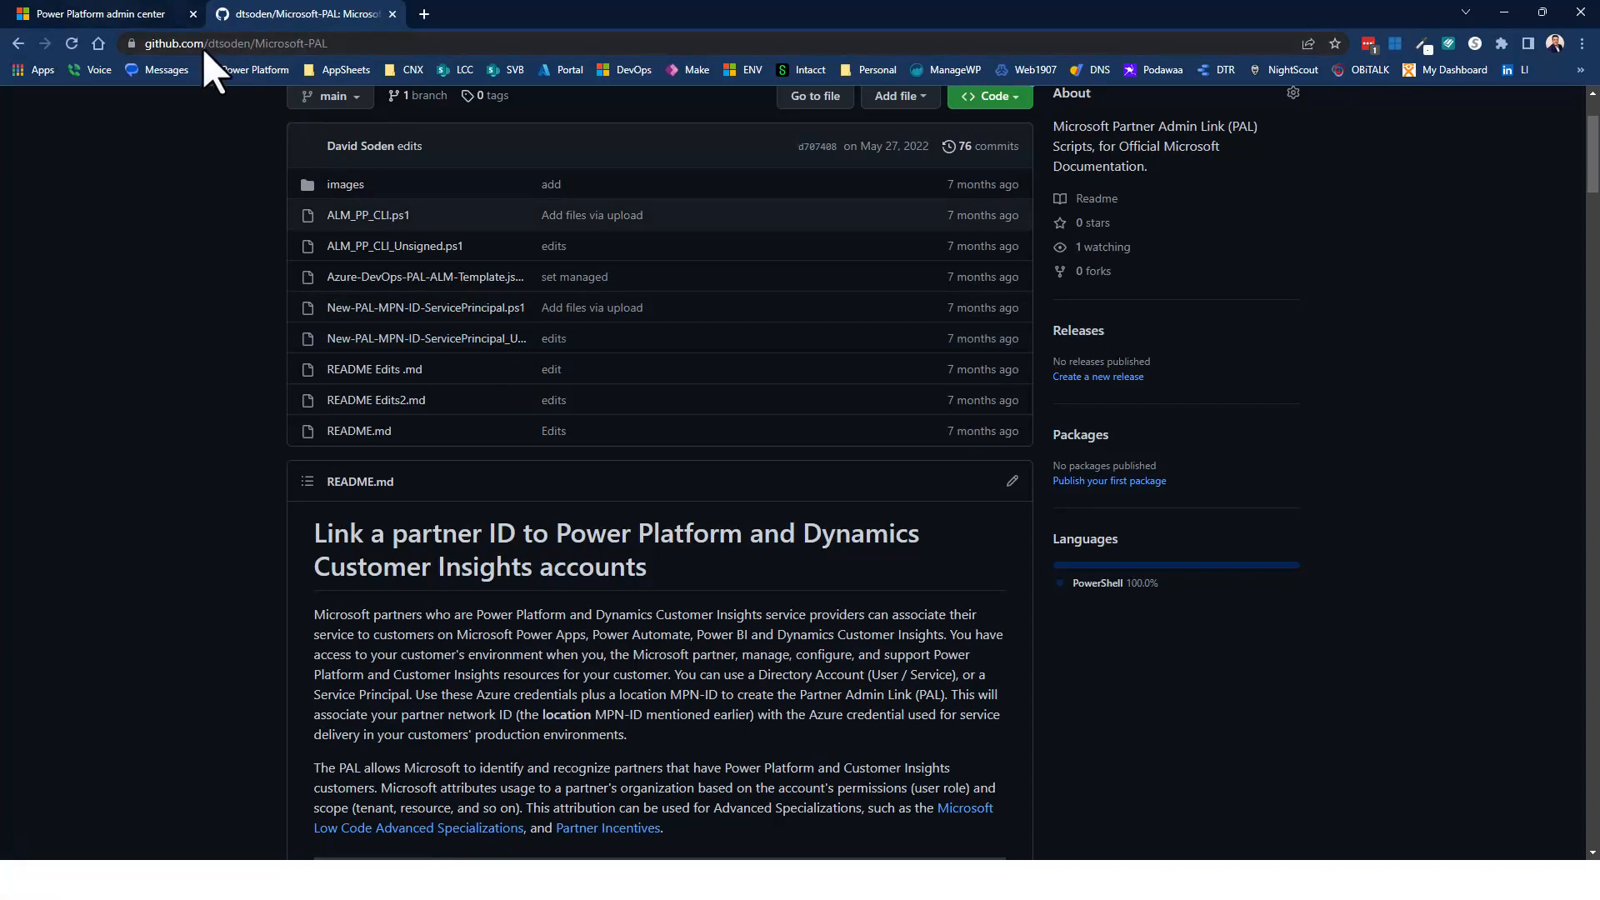
{"action": "left_click", "coordinate": [105, 14]}
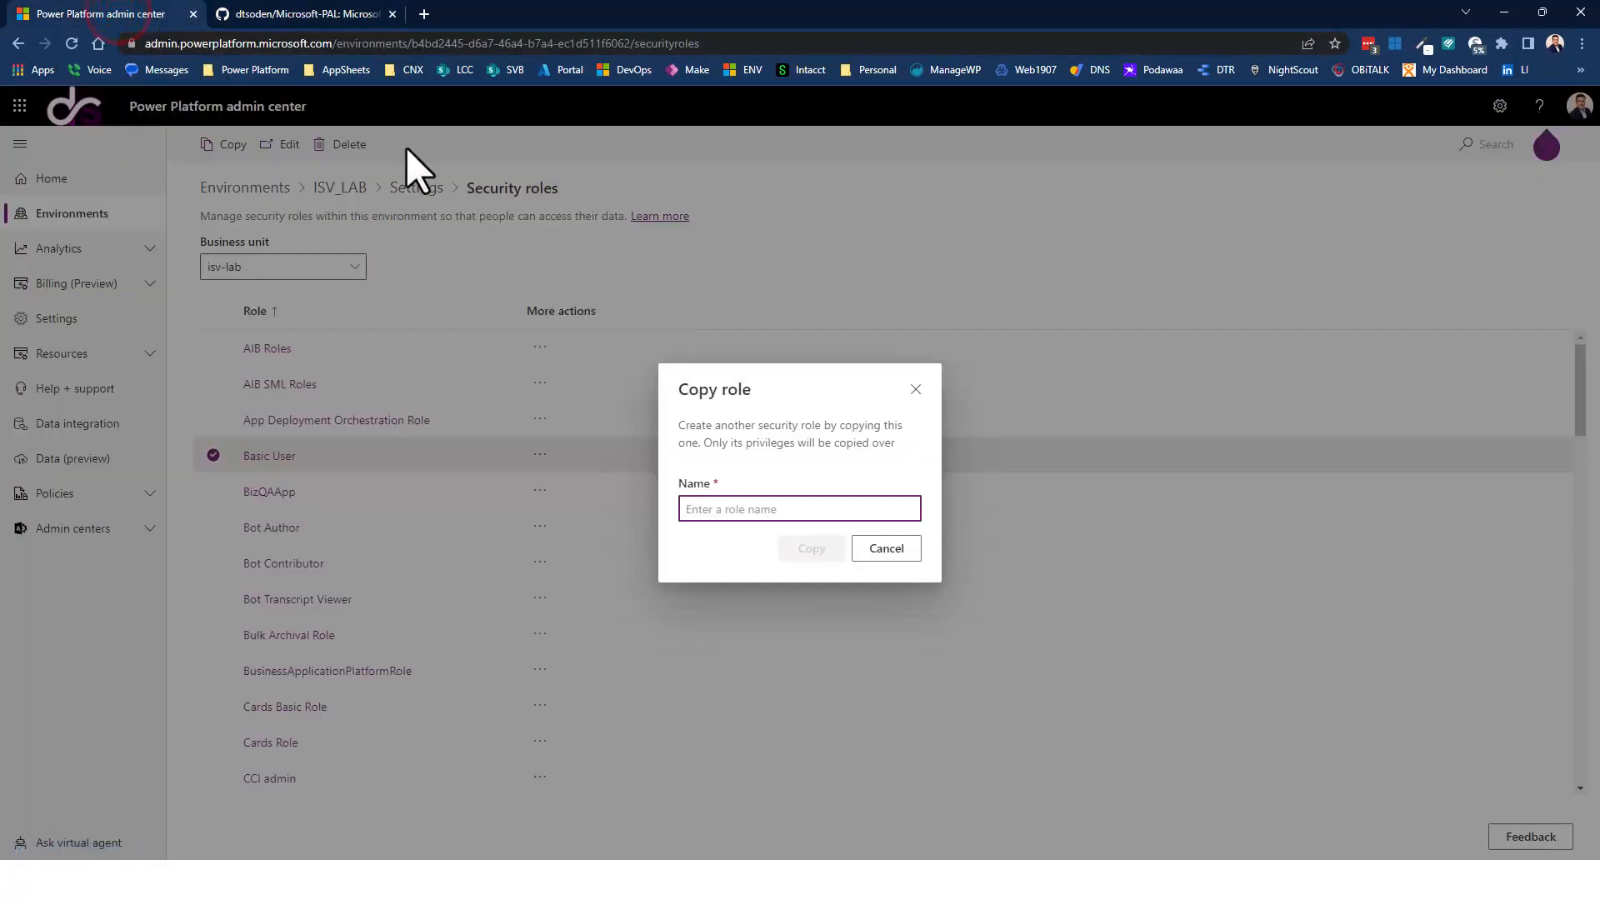
Cancel copying the Basic User role, view the ISV_LAB environment details, and return to the Microsoft-PAL repository.
{"action": "left_click", "coordinate": [916, 389]}
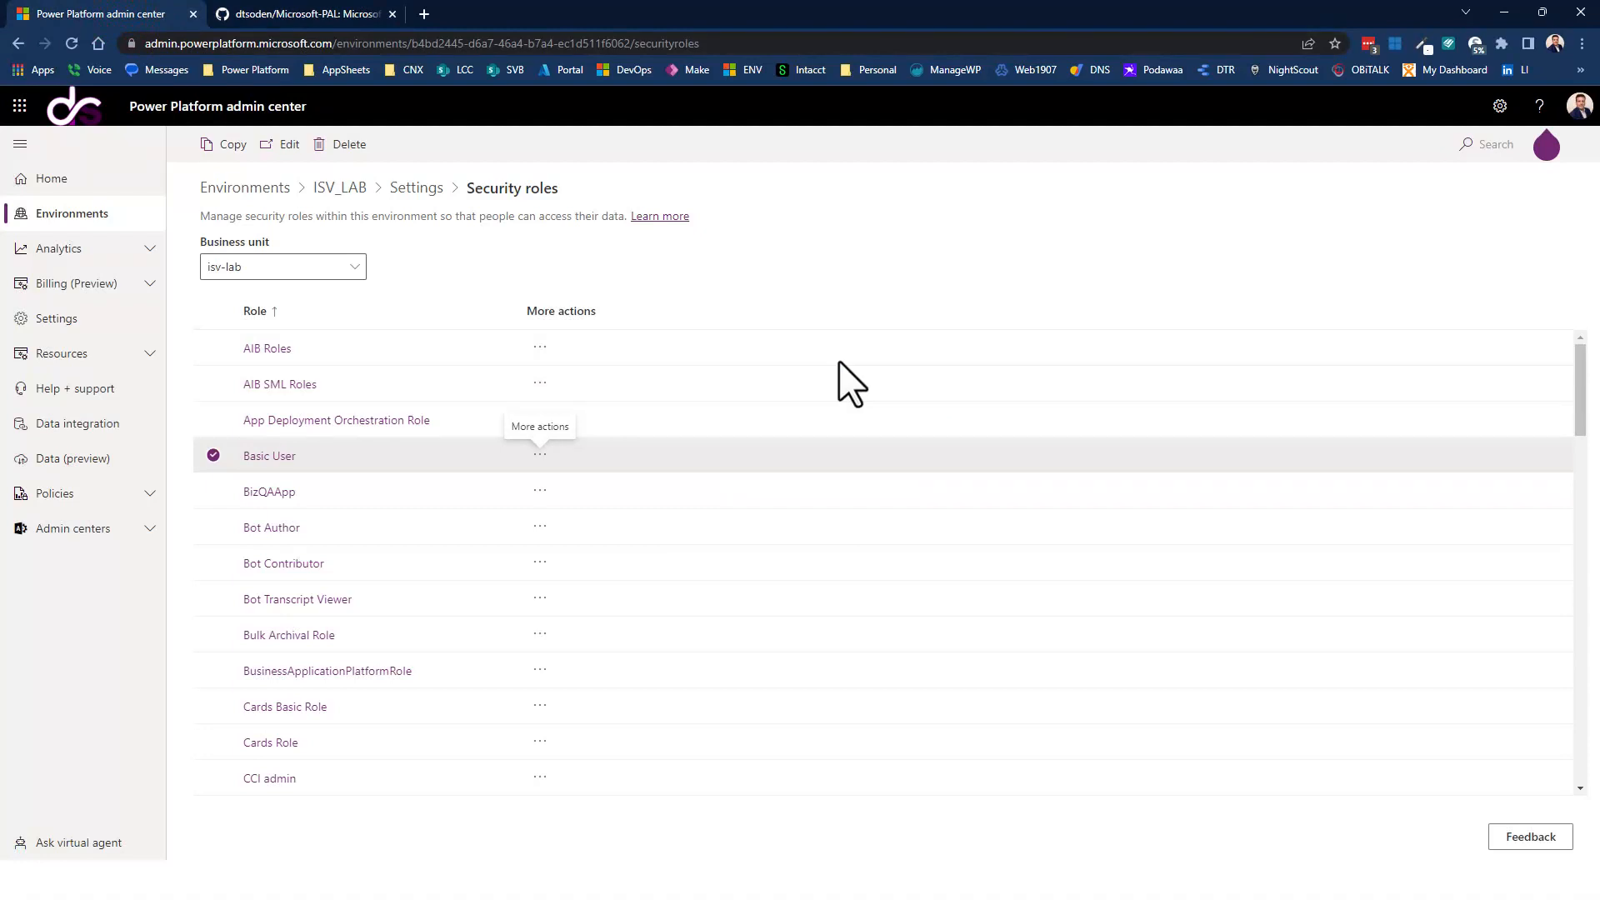
{"action": "left_click", "coordinate": [325, 190]}
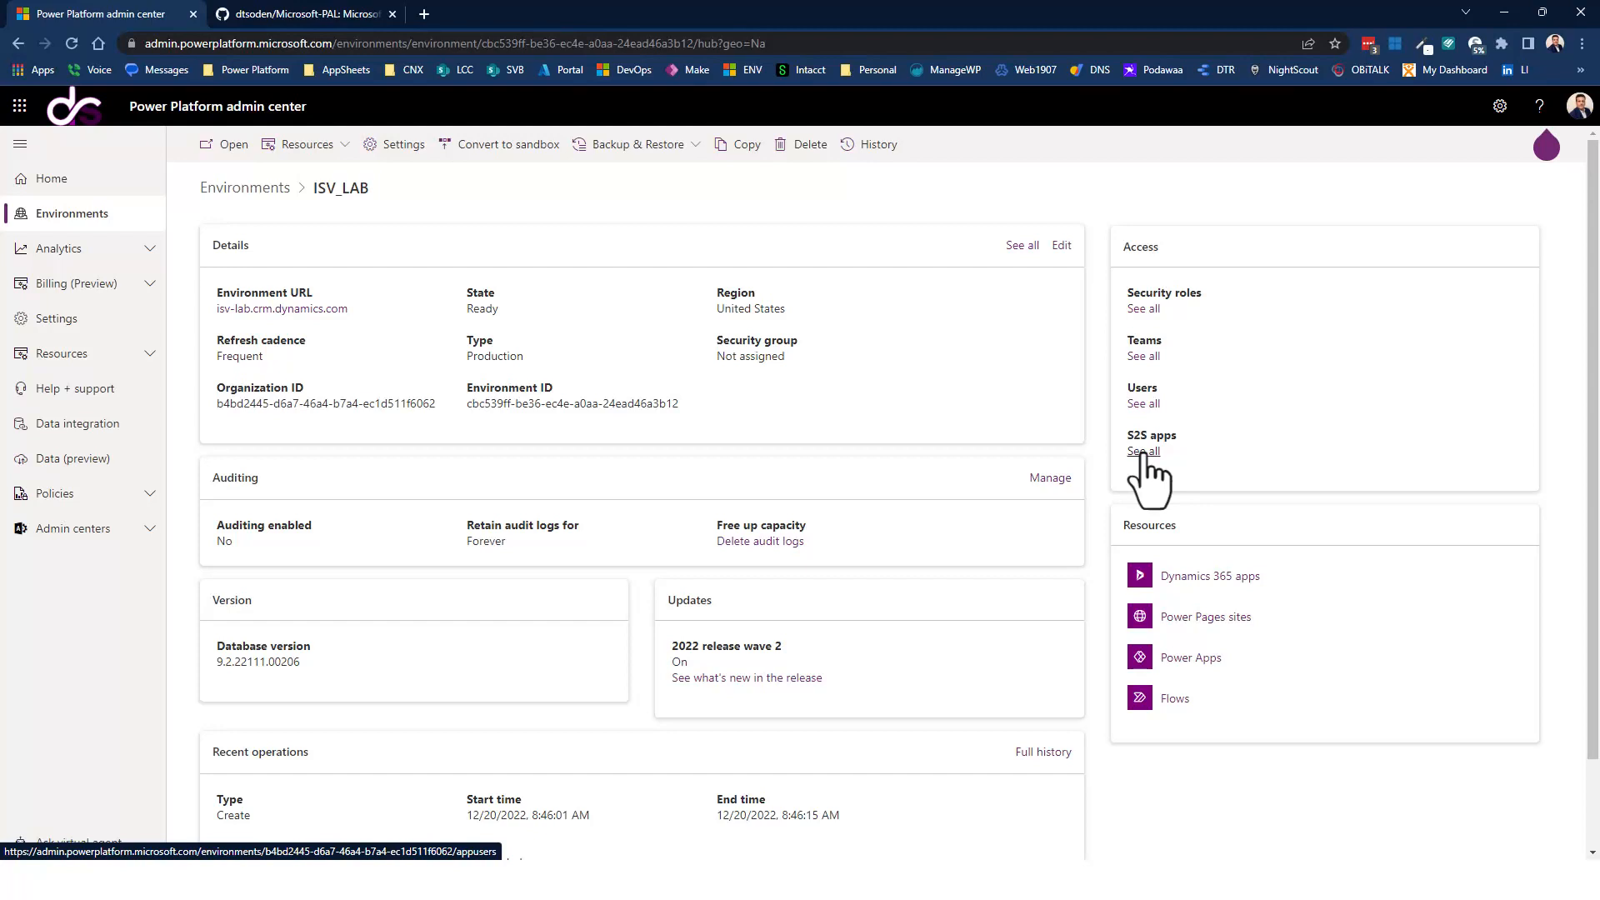
{"action": "left_click", "coordinate": [356, 14]}
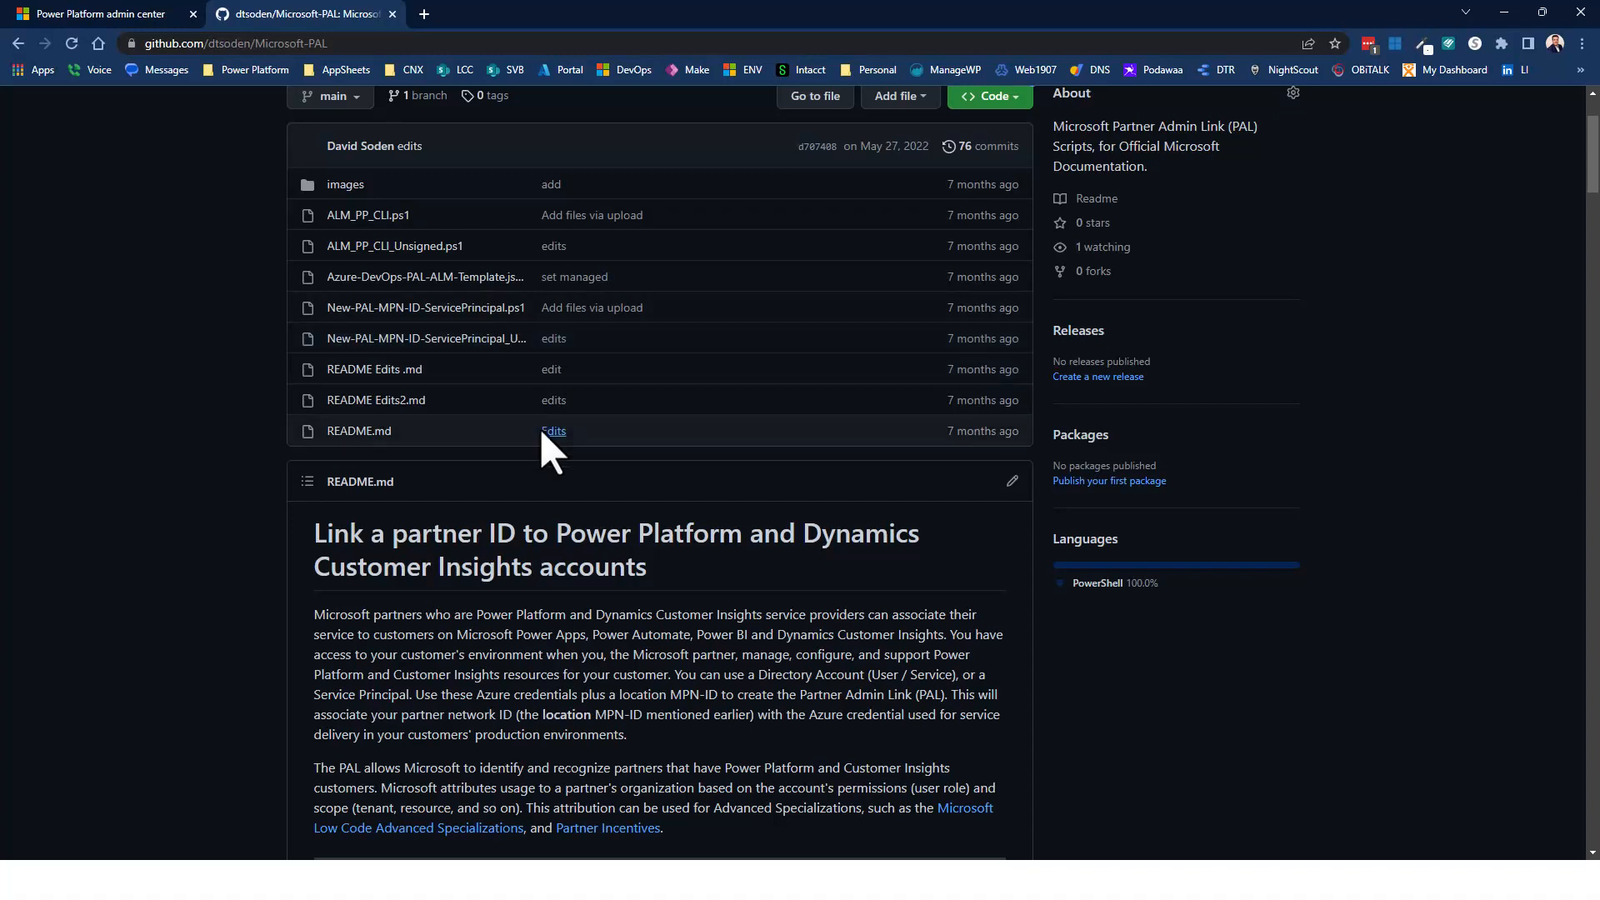
{"action": "scroll", "coordinate": [565, 475], "scroll_direction": "down", "scroll_amount": 20}
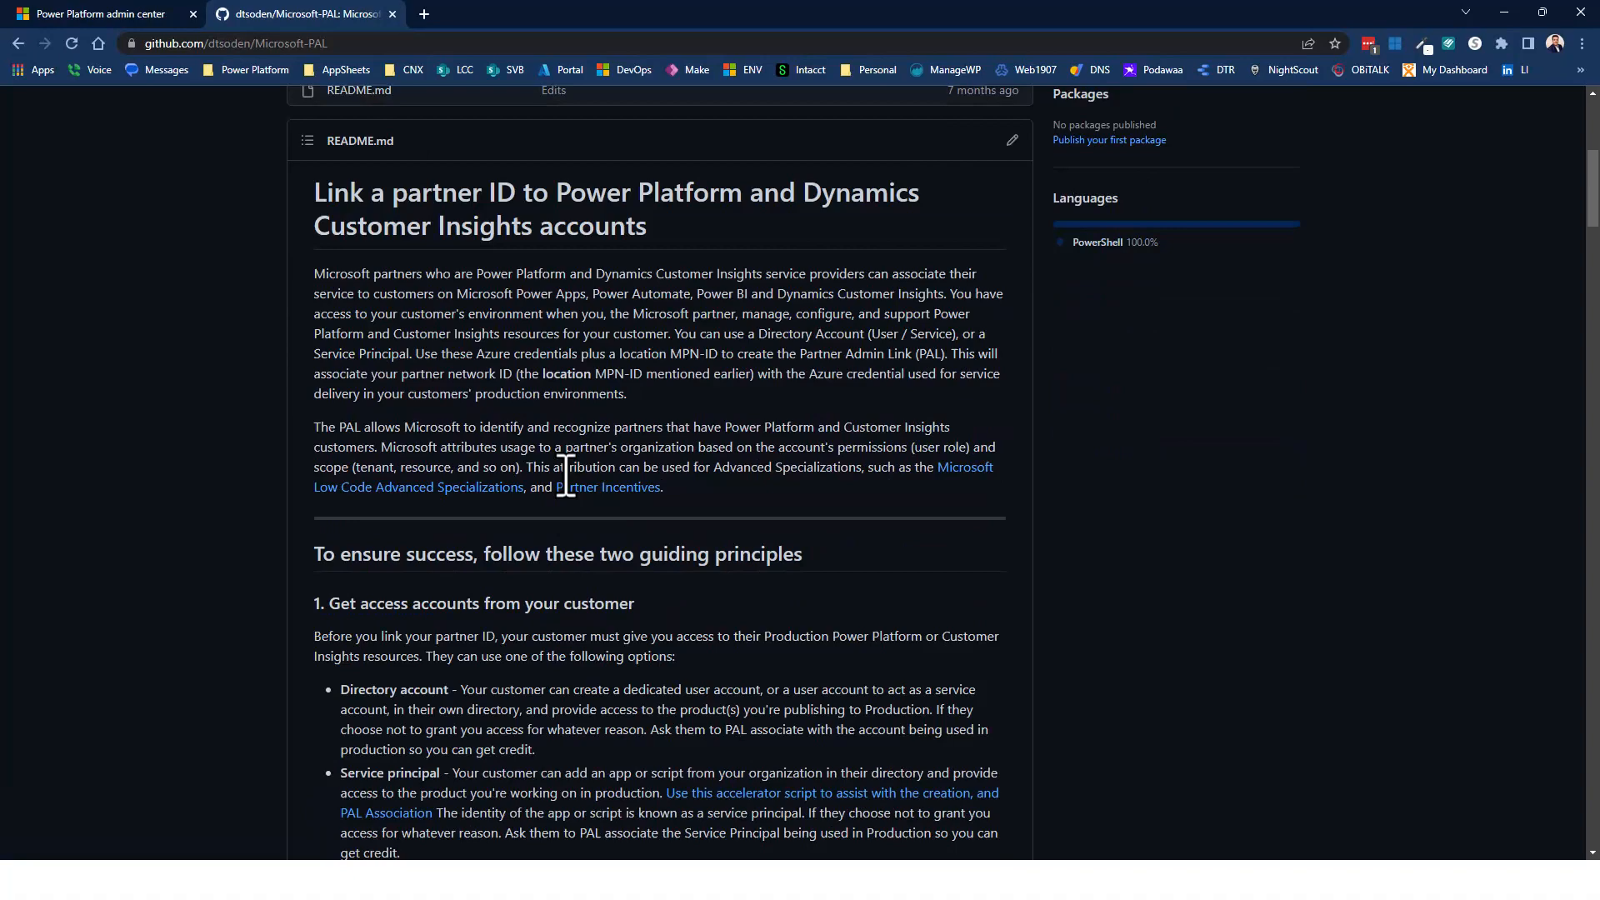
{"action": "scroll", "coordinate": [572, 495], "scroll_direction": "down", "scroll_amount": 20}
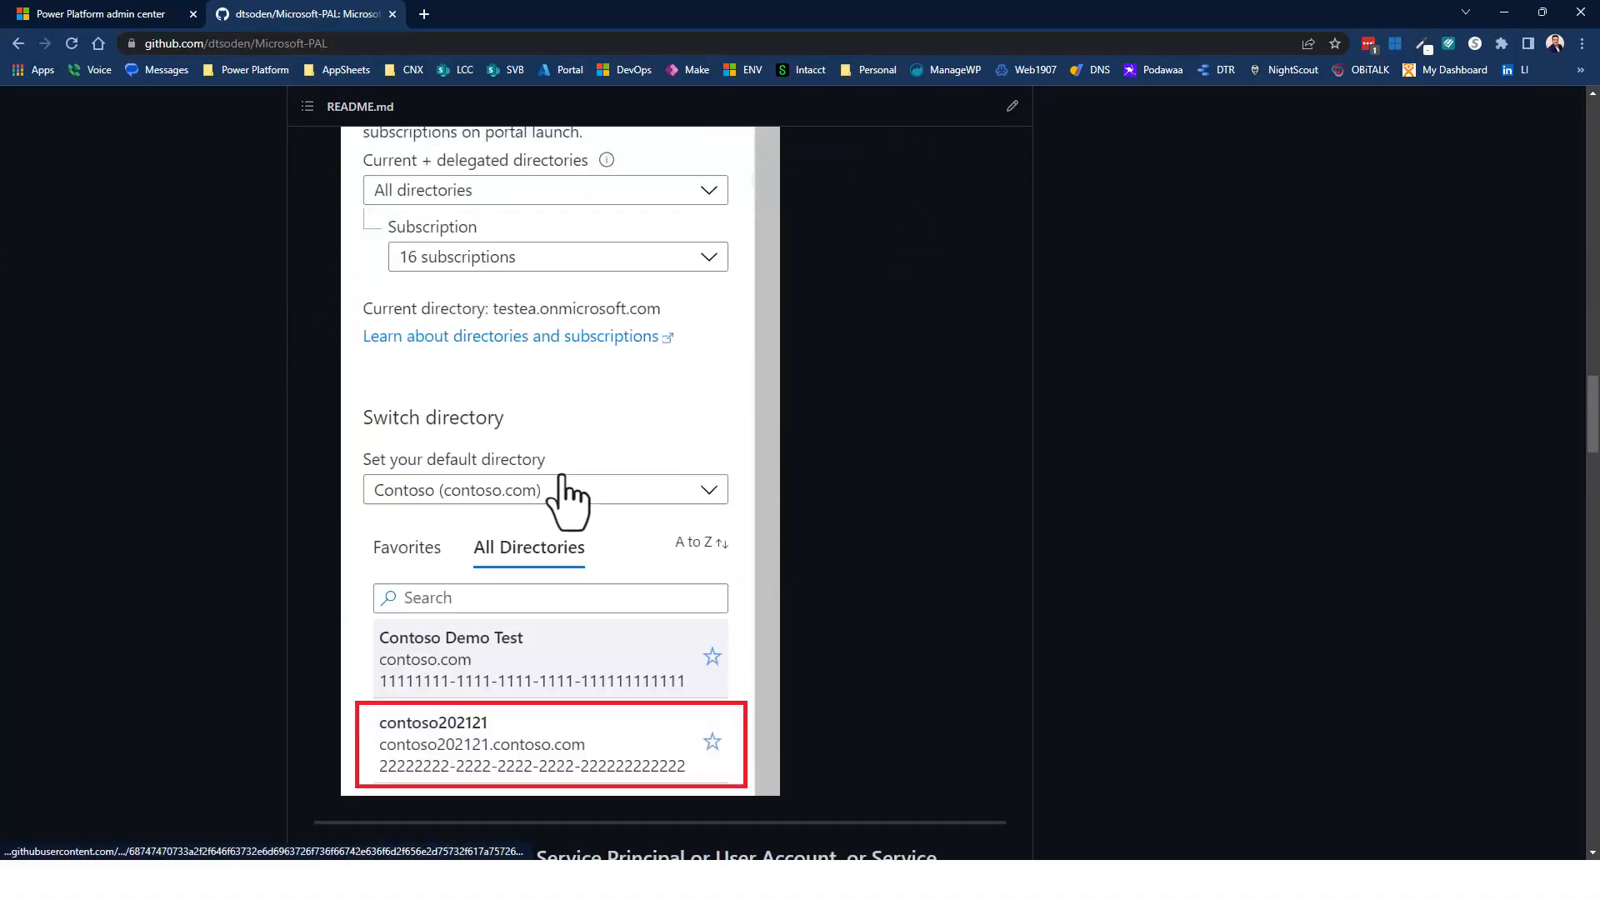
{"action": "scroll", "coordinate": [565, 492], "scroll_direction": "down", "scroll_amount": 8}
{"action": "scroll", "coordinate": [550, 470], "scroll_direction": "up", "scroll_amount": 18}
{"action": "scroll", "coordinate": [488, 410], "scroll_direction": "up", "scroll_amount": 20}
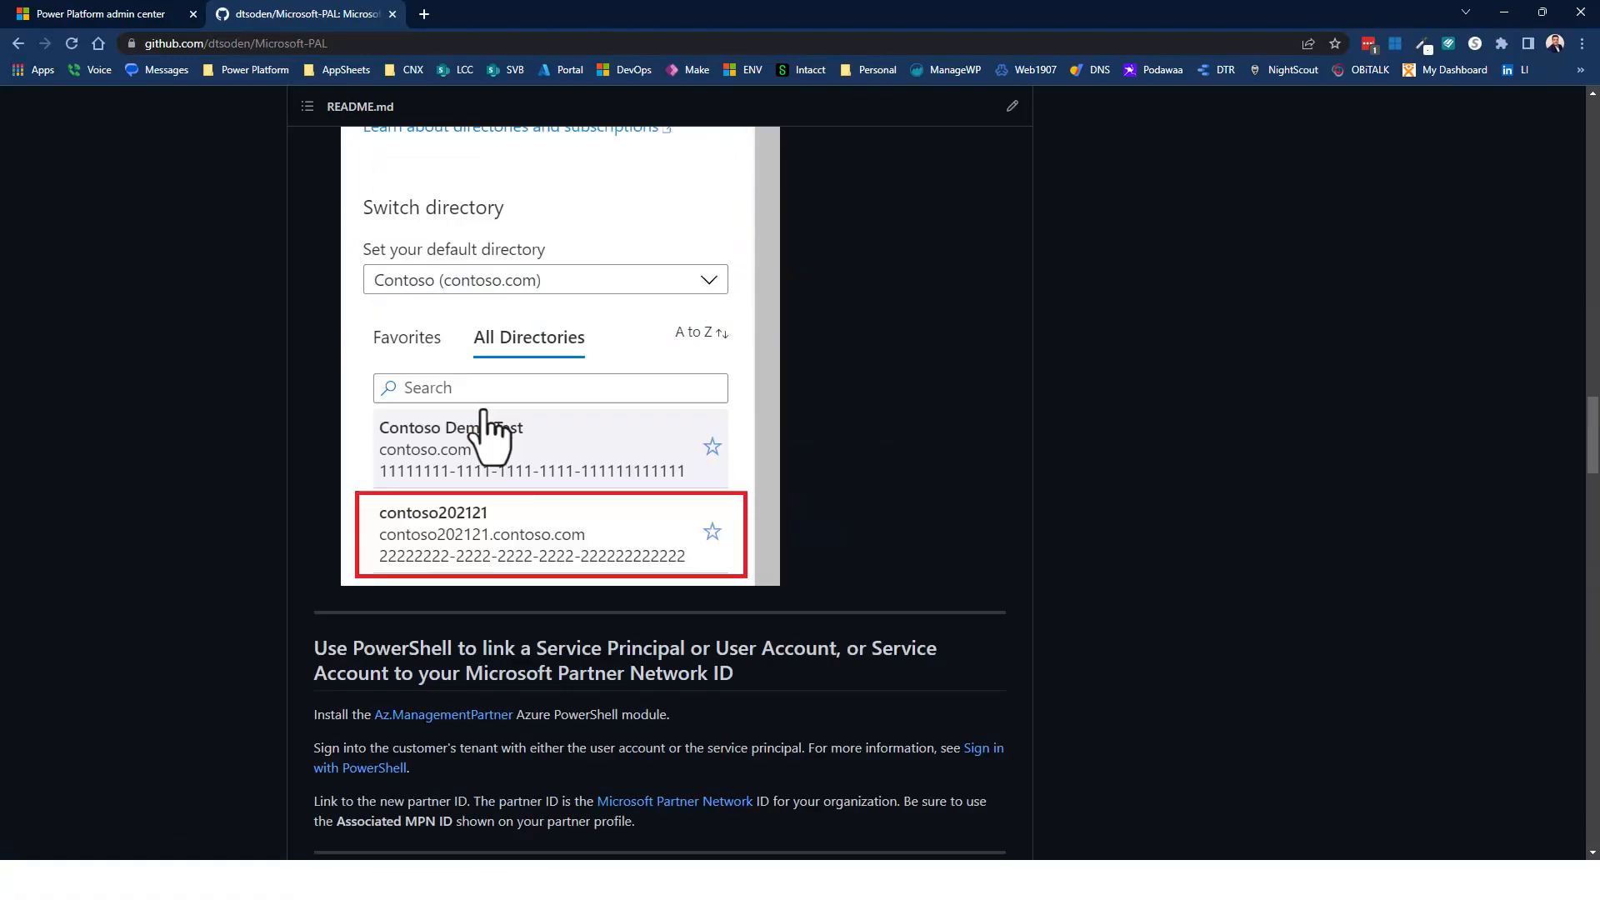
{"action": "scroll", "coordinate": [508, 417], "scroll_direction": "down", "scroll_amount": 5}
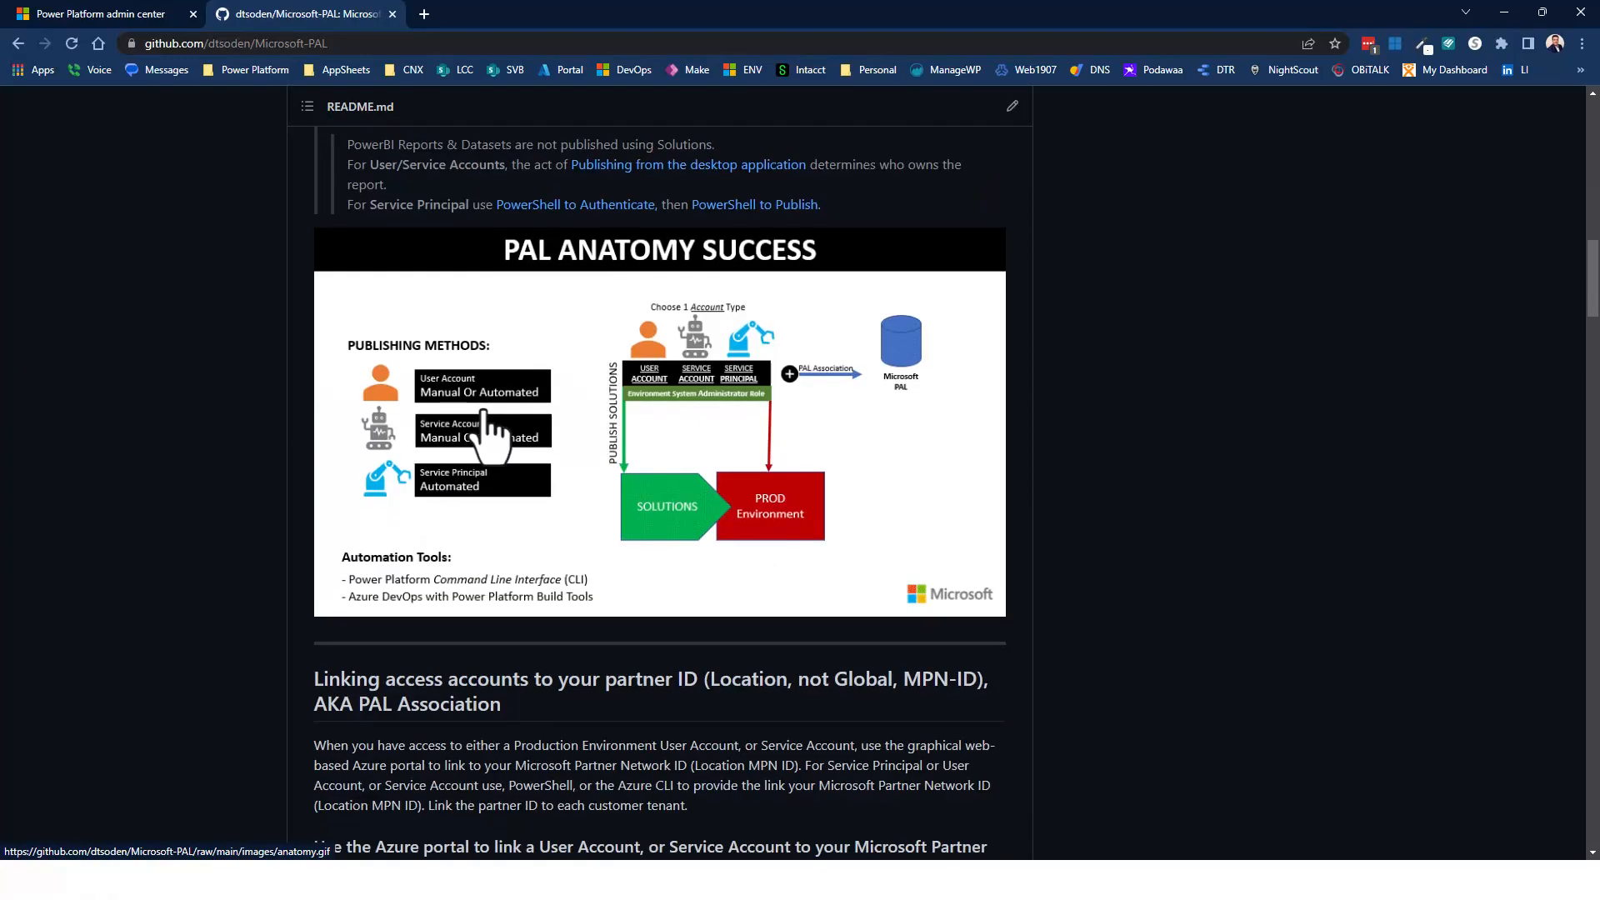
{"action": "scroll", "coordinate": [617, 333], "scroll_direction": "up", "scroll_amount": 10}
{"action": "scroll", "coordinate": [635, 319], "scroll_direction": "up", "scroll_amount": 5}
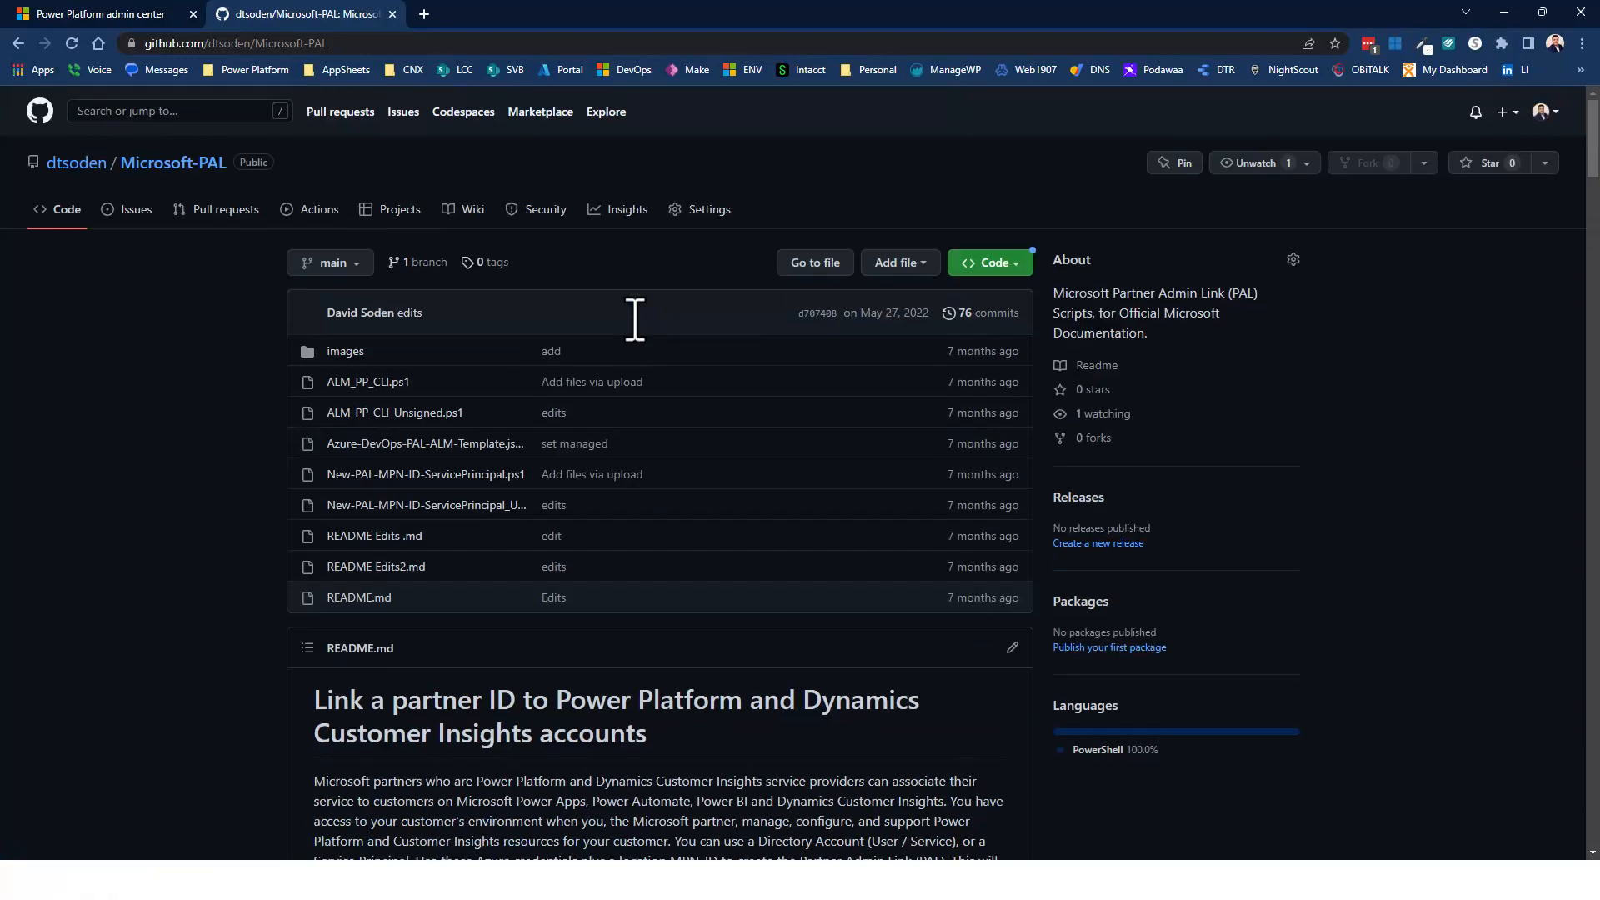